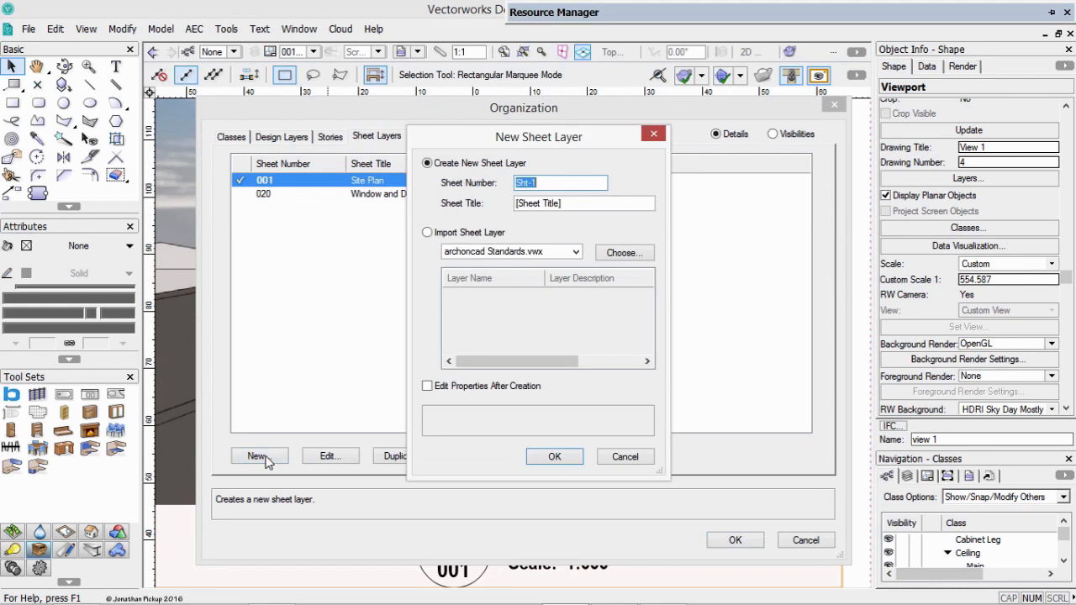
# Create a new sheet layer numbered 002 with the title Foundations.
pyautogui.write('002')
pyautogui.press('Tab')
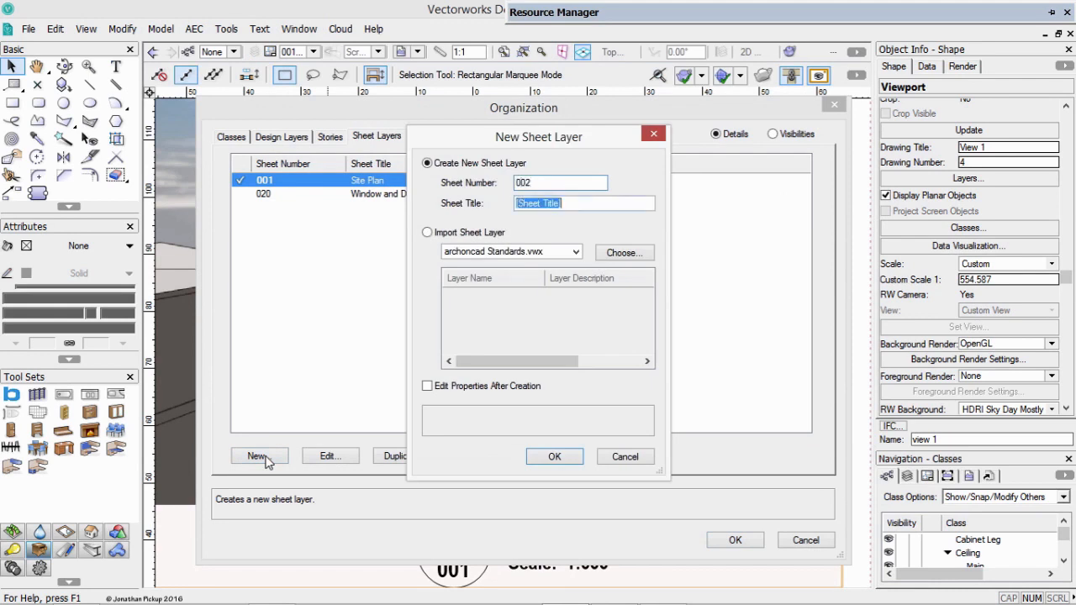
pyautogui.write('Foundations')
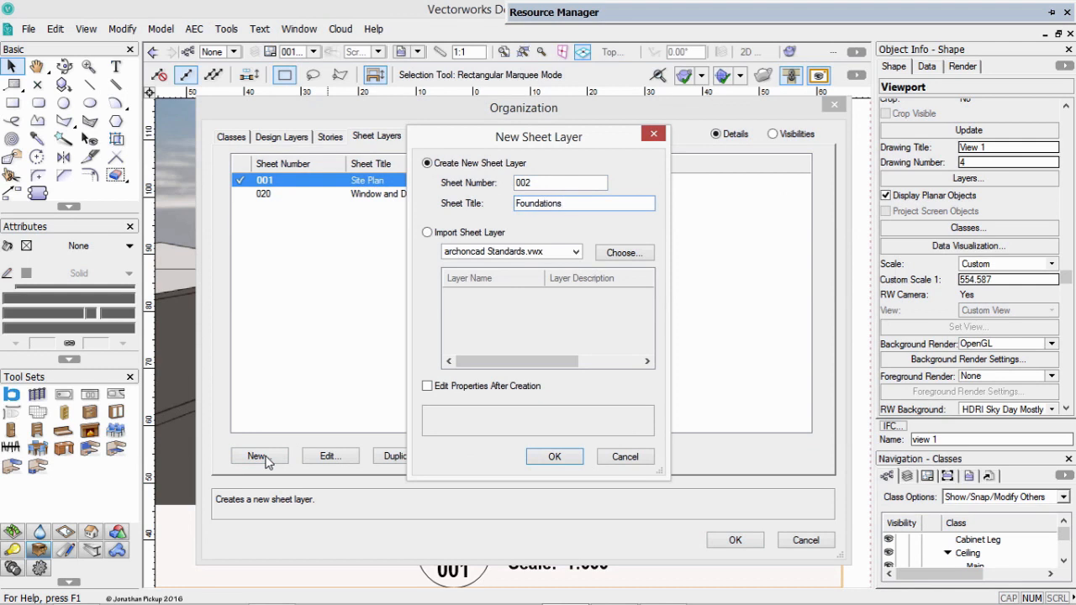
pyautogui.press('Return')
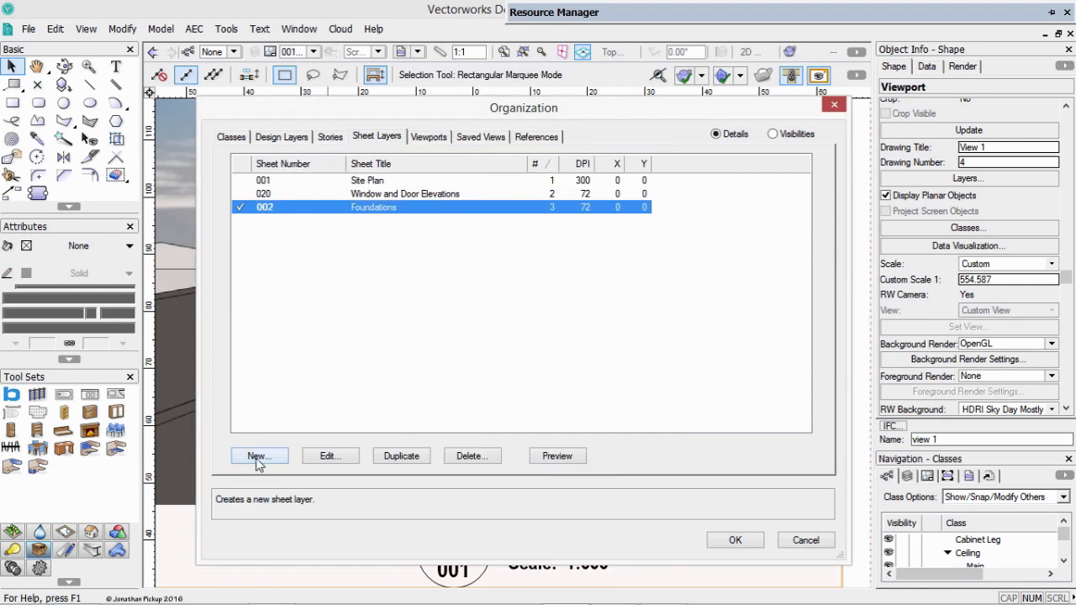
# Create a new sheet layer numbered 003 with the title Ground Floor Plan.
pyautogui.click(260, 458)
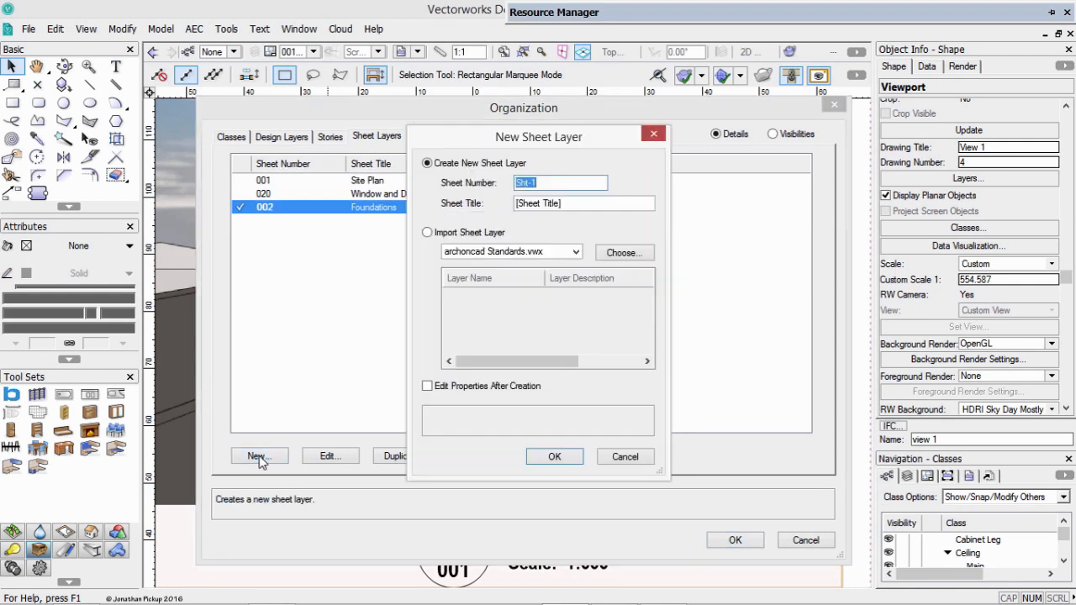
pyautogui.write('003')
pyautogui.press('Tab')
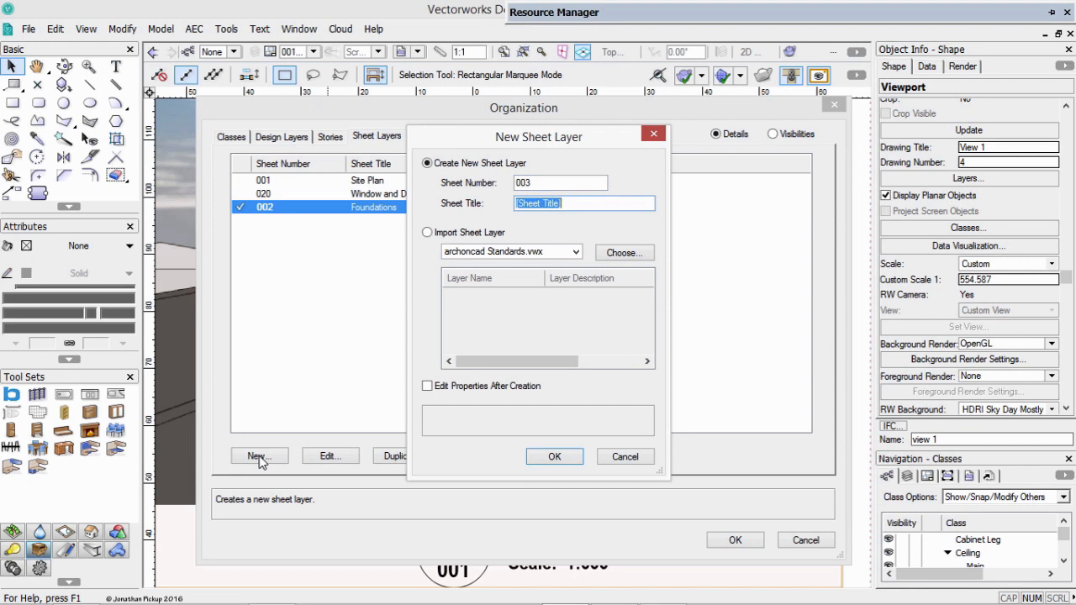
pyautogui.write('Floor Plan')
pyautogui.press('Return')
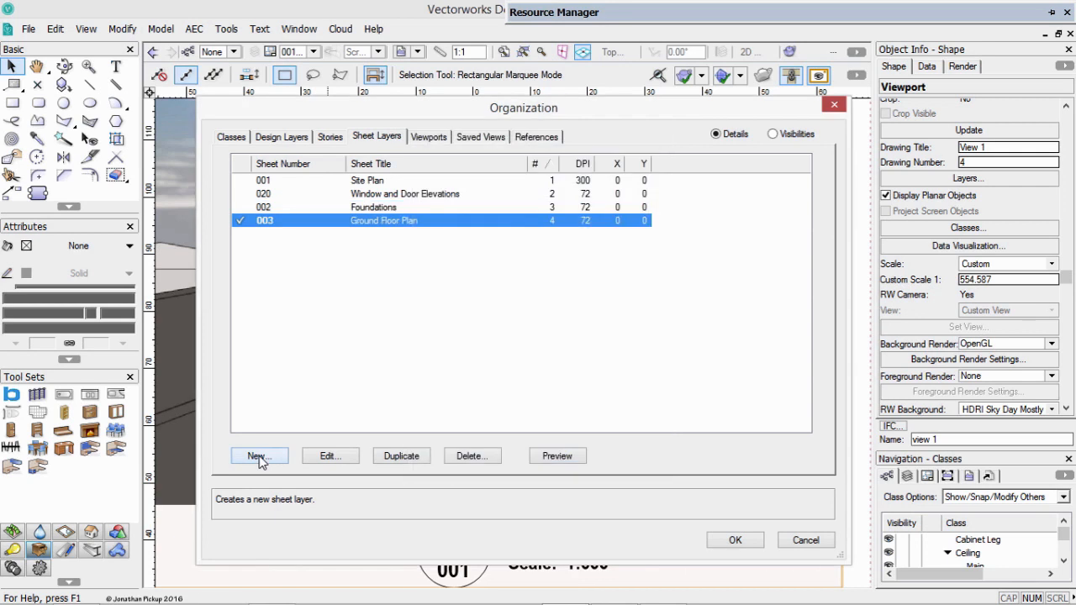
# Create a new sheet layer numbered 004 with the title Second Floor Plan.
pyautogui.click(261, 455)
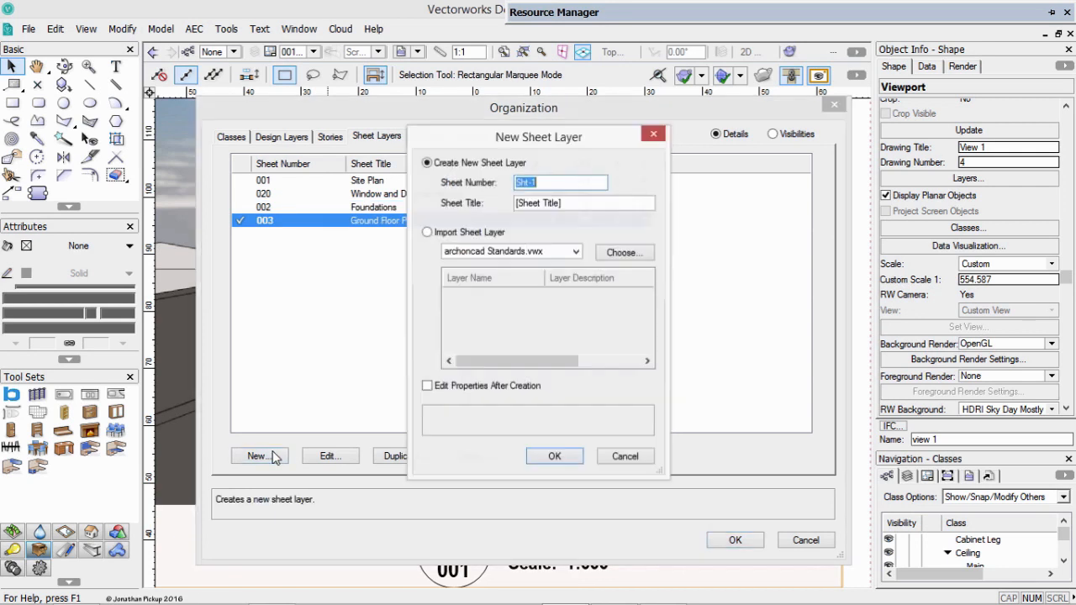
pyautogui.write('004')
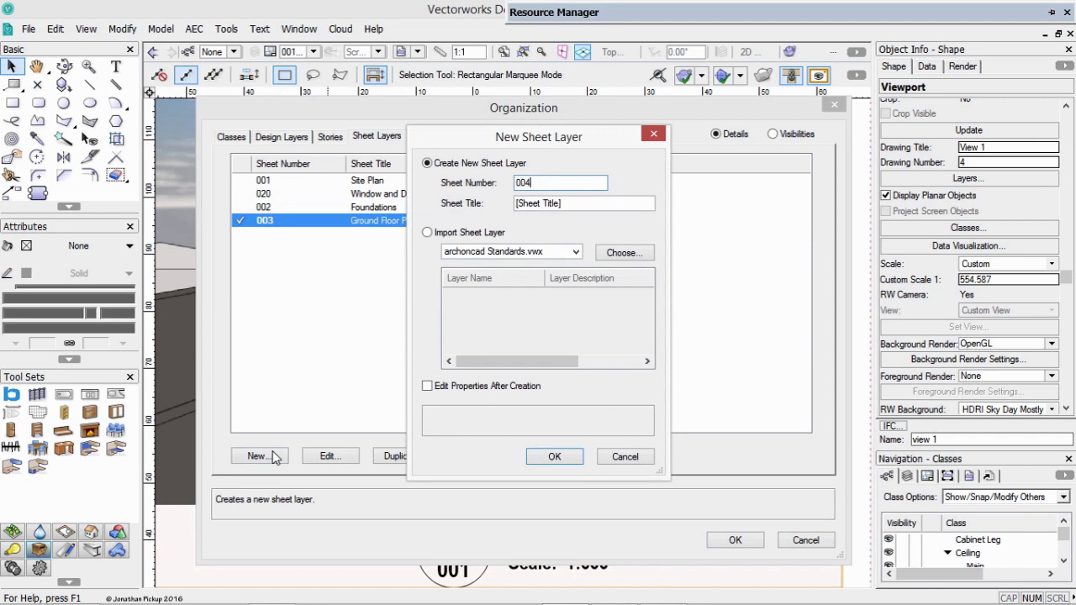
pyautogui.press('Tab')
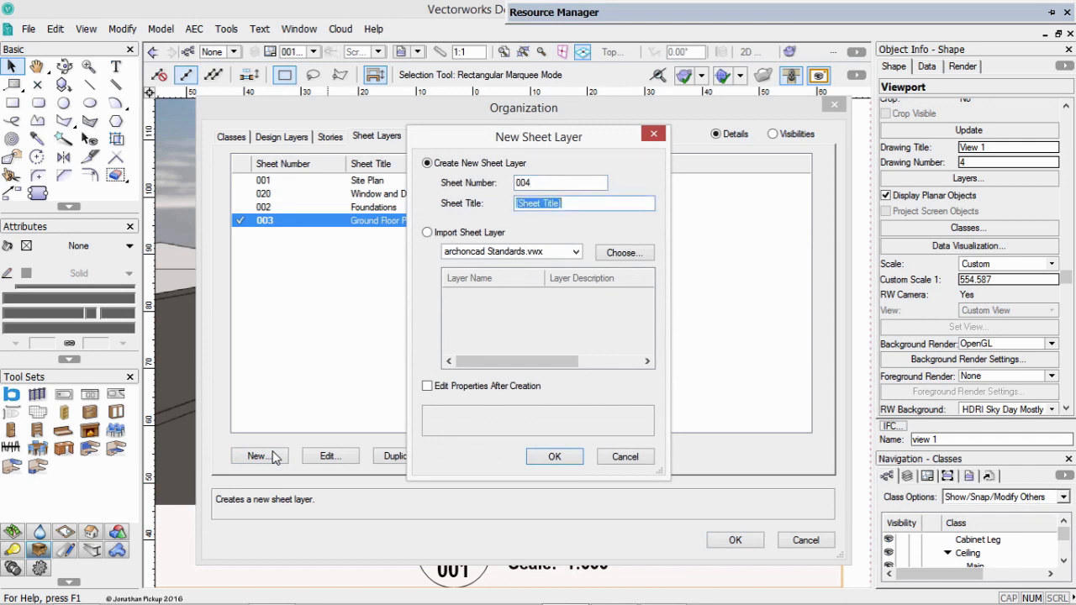
pyautogui.write('Second Floor Plan')
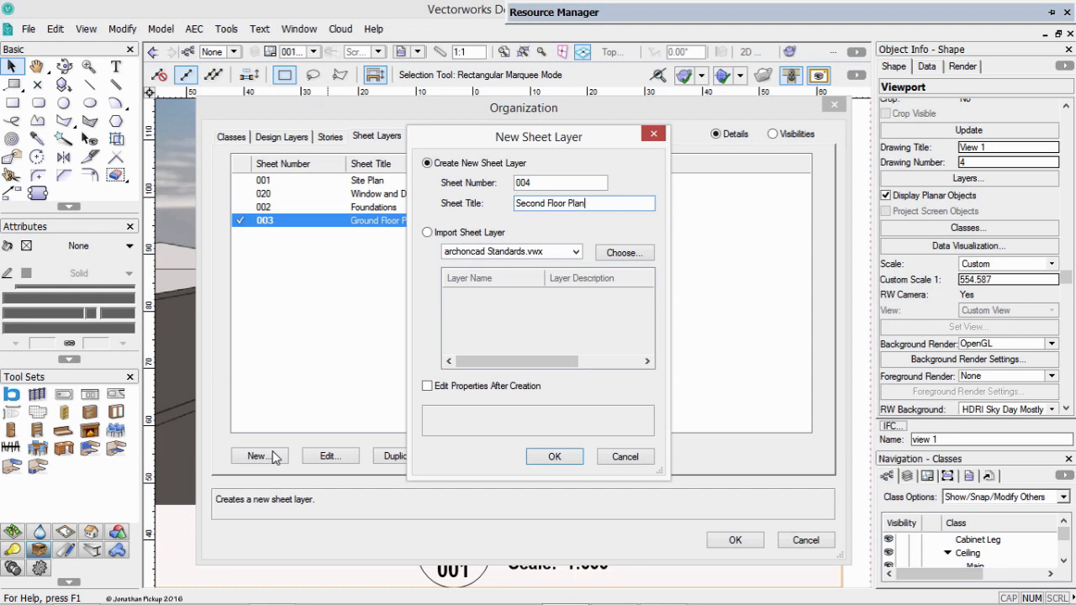
pyautogui.press('Return')
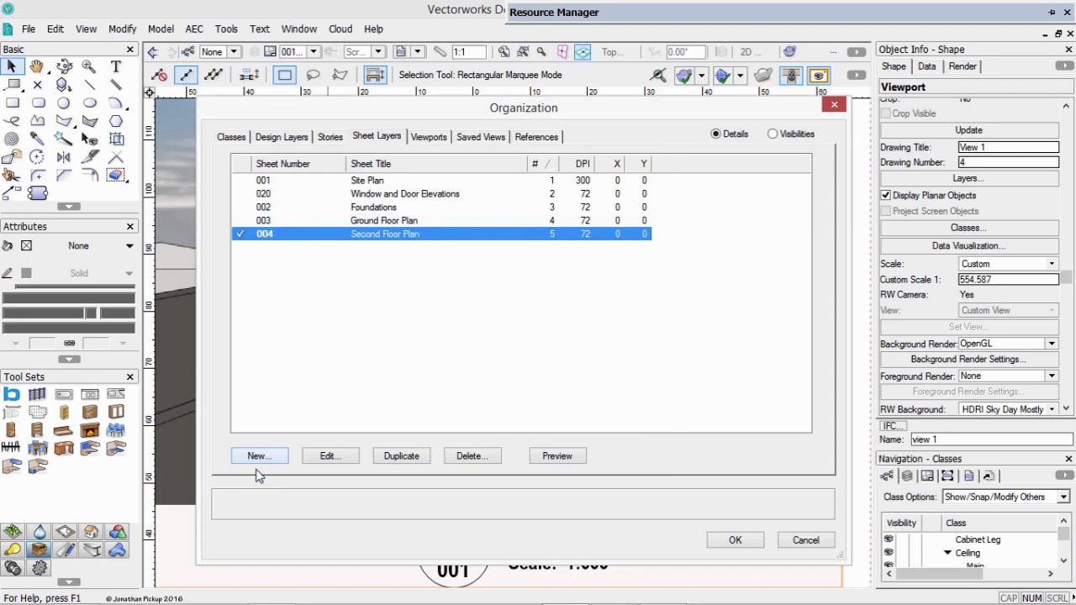
# Create a new sheet layer numbered 005 with the title Elevations.
pyautogui.click(259, 457)
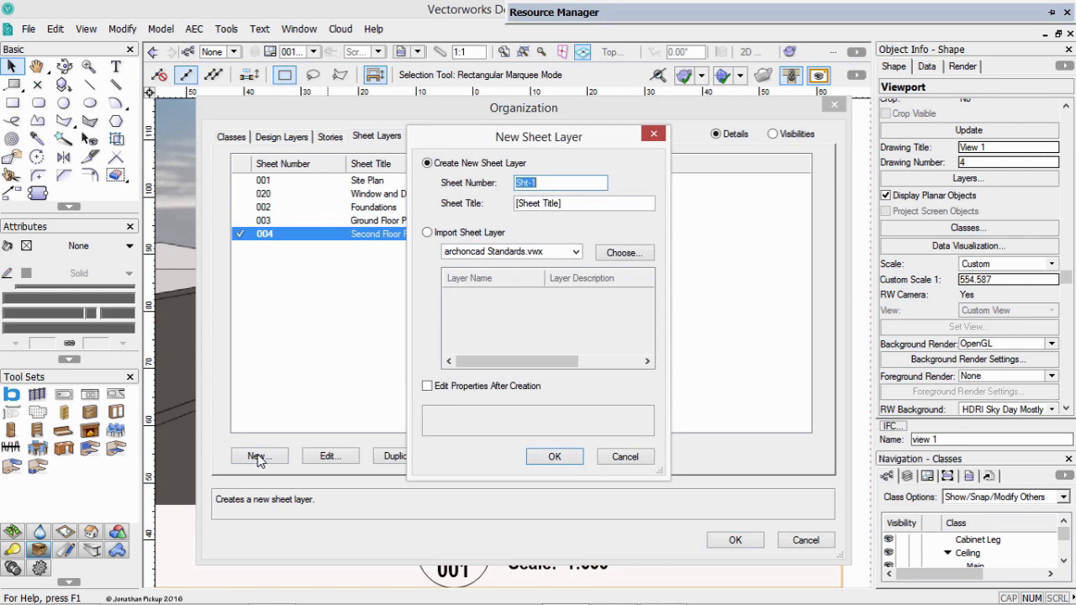
pyautogui.write('005')
pyautogui.press('Tab')
pyautogui.write('Ele')
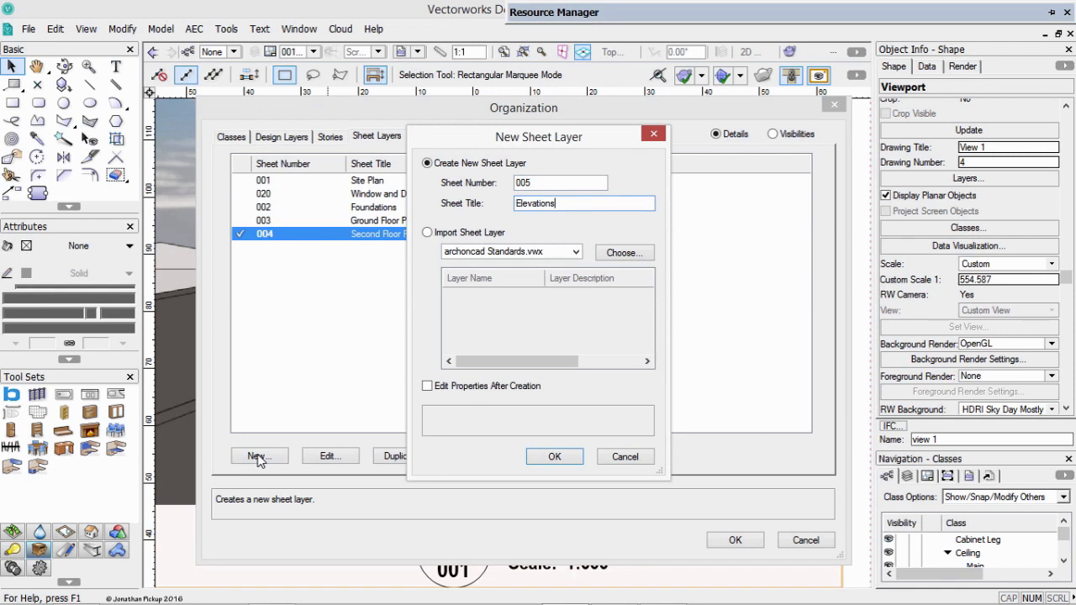
pyautogui.press('Return')
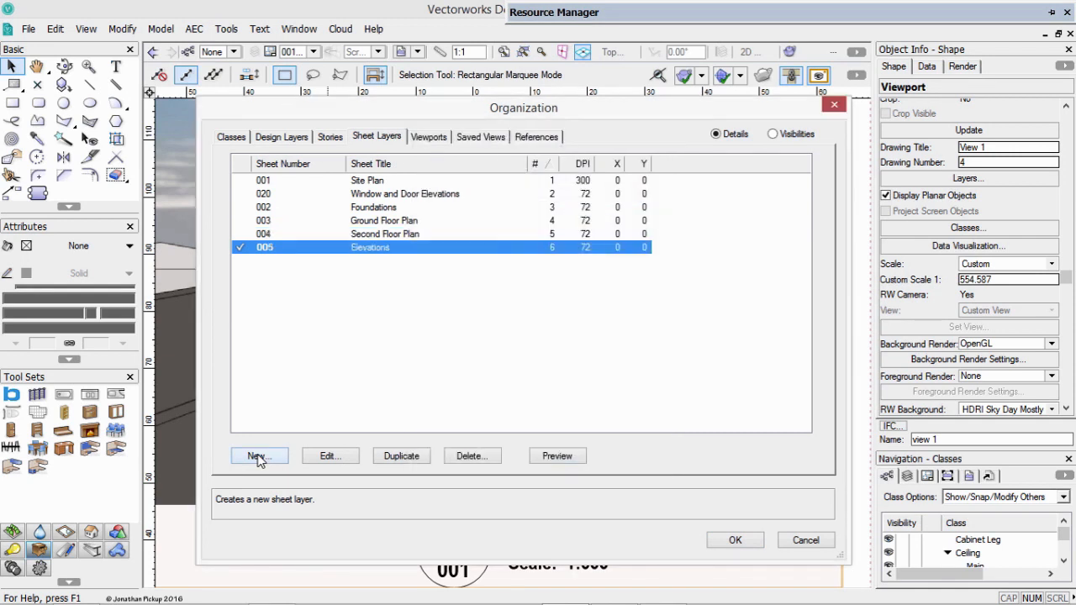
# Create a new sheet layer numbered 006 with the title Sections.
pyautogui.click(258, 456)
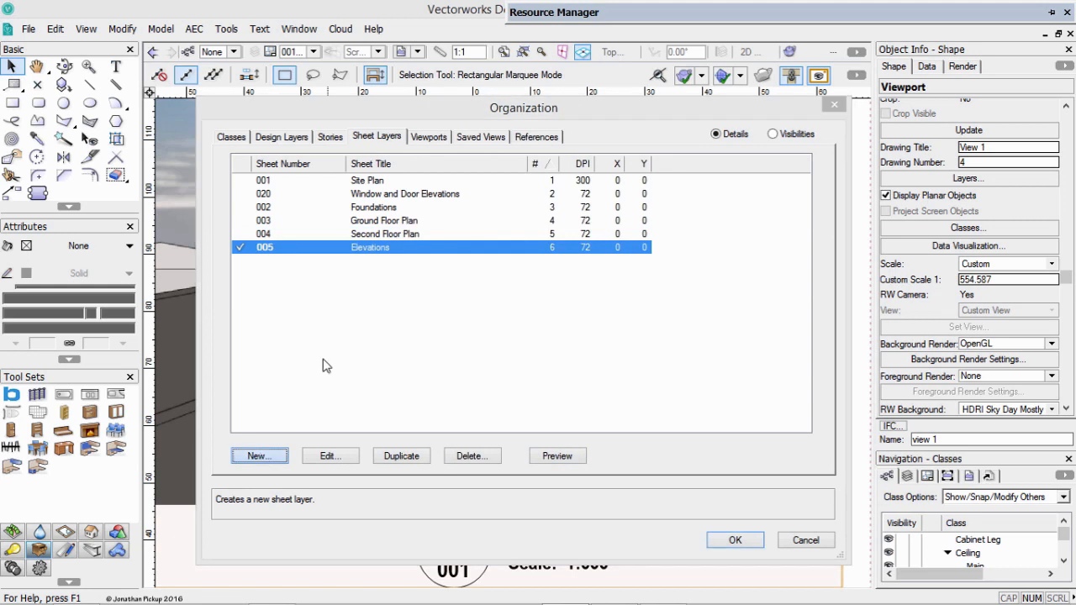
pyautogui.write('006')
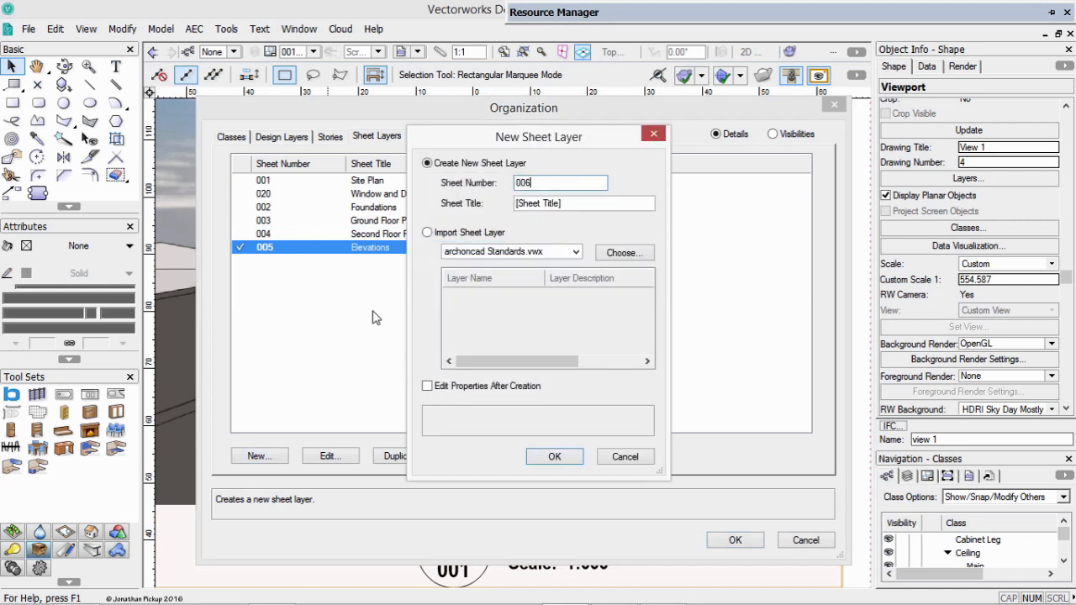
pyautogui.press('Tab')
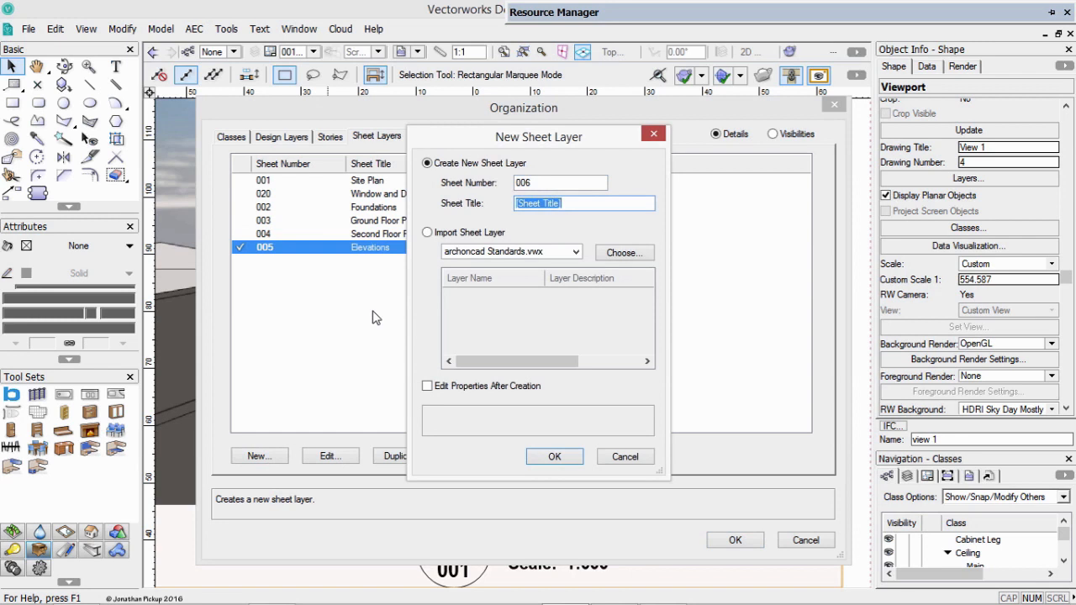
pyautogui.write('Sections')
pyautogui.press('Return')
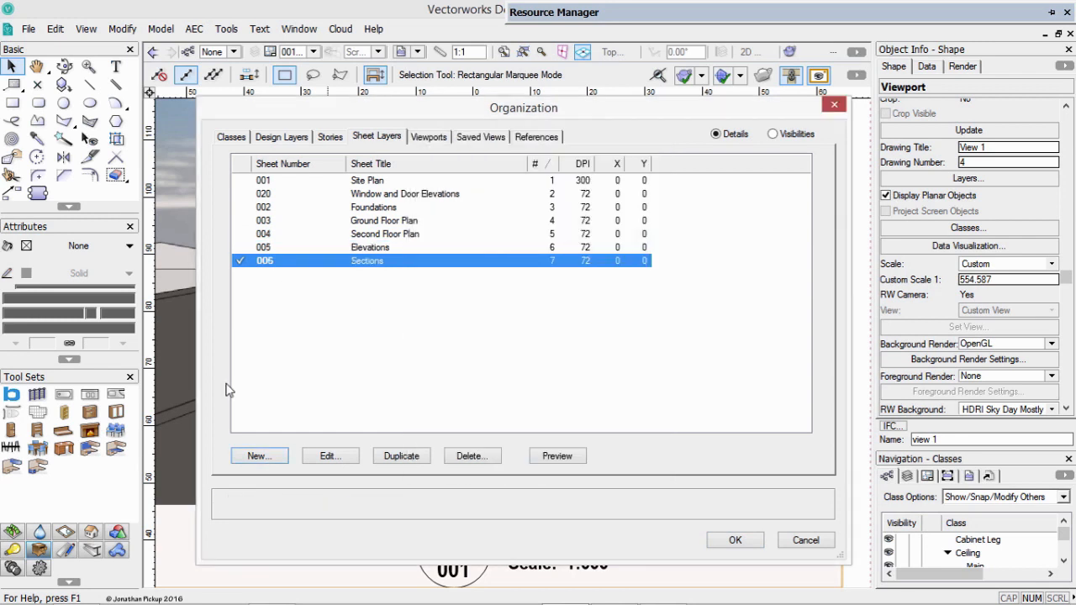
# Create a new sheet layer numbered 007 with the title Roof Plan.
pyautogui.click(258, 457)
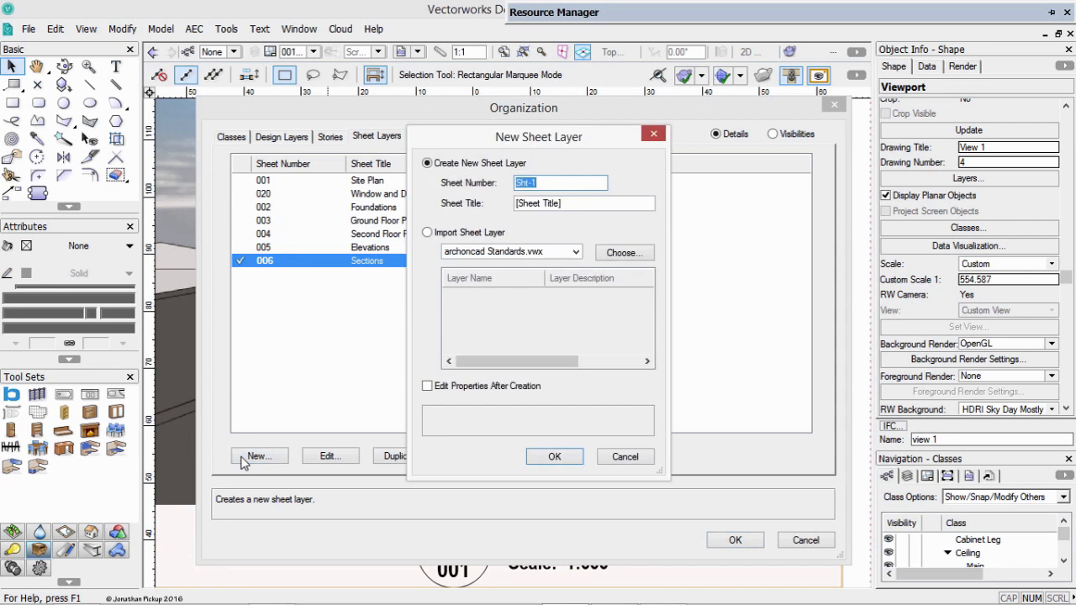
pyautogui.write('007')
pyautogui.press('Tab')
pyautogui.write('Roo')
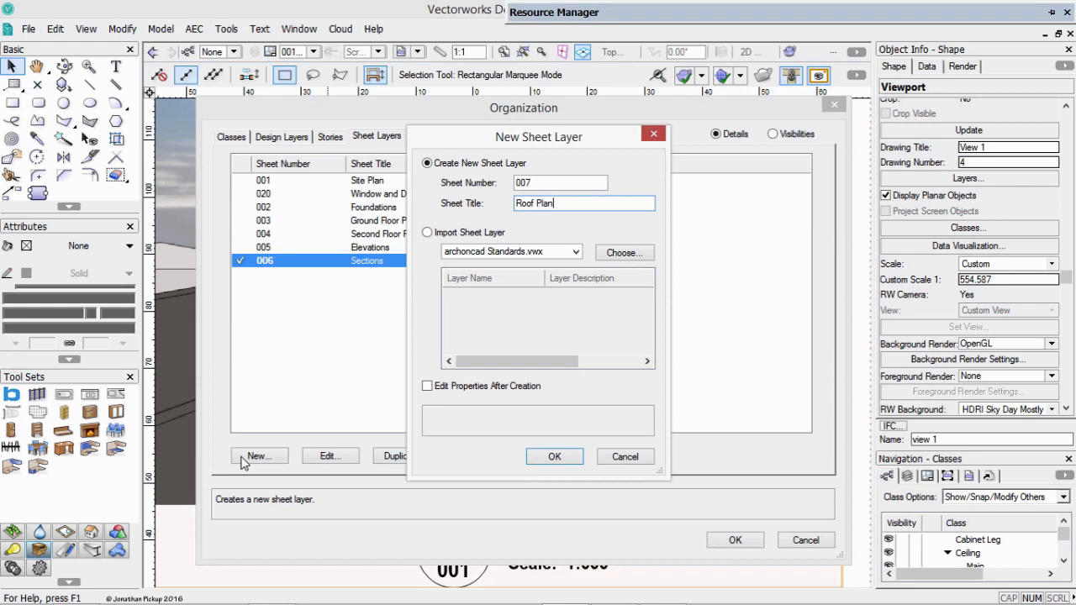
pyautogui.press('Return')
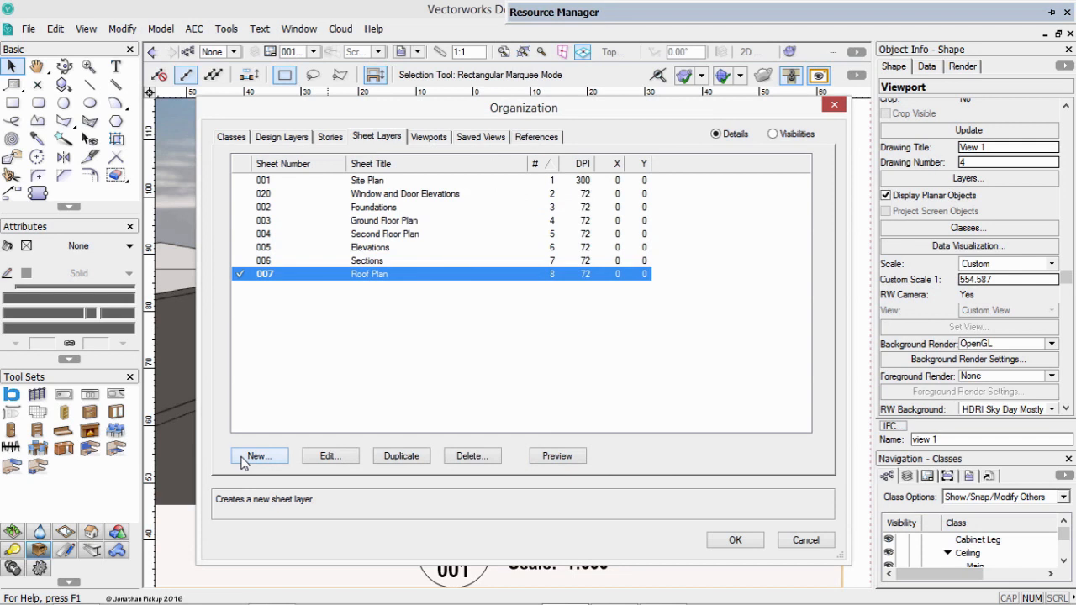
# Reorder sheet 020 Window and Door Elevations to the end of the sheet layers and make sheet 001 Site Plan active.
pyautogui.click(392, 195)
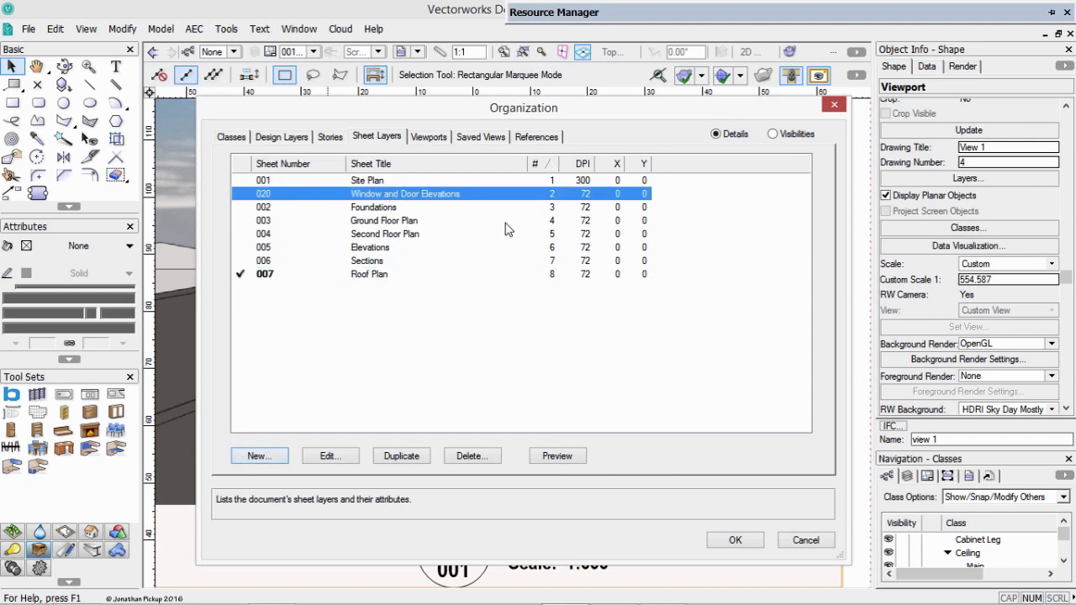
pyautogui.moveTo(553, 196); pyautogui.dragTo(543, 296)
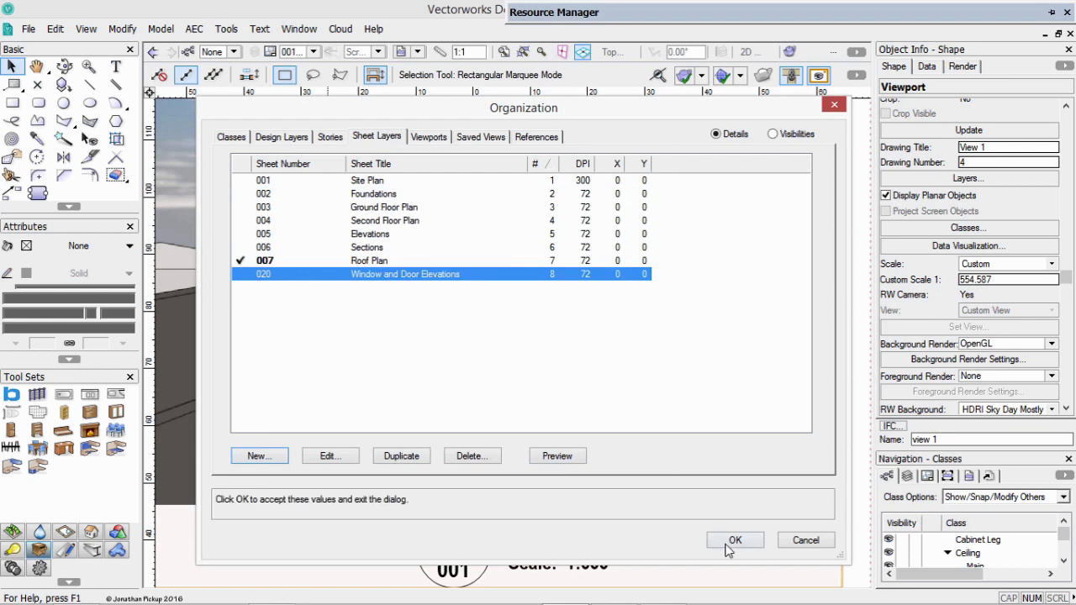
pyautogui.click(243, 183)
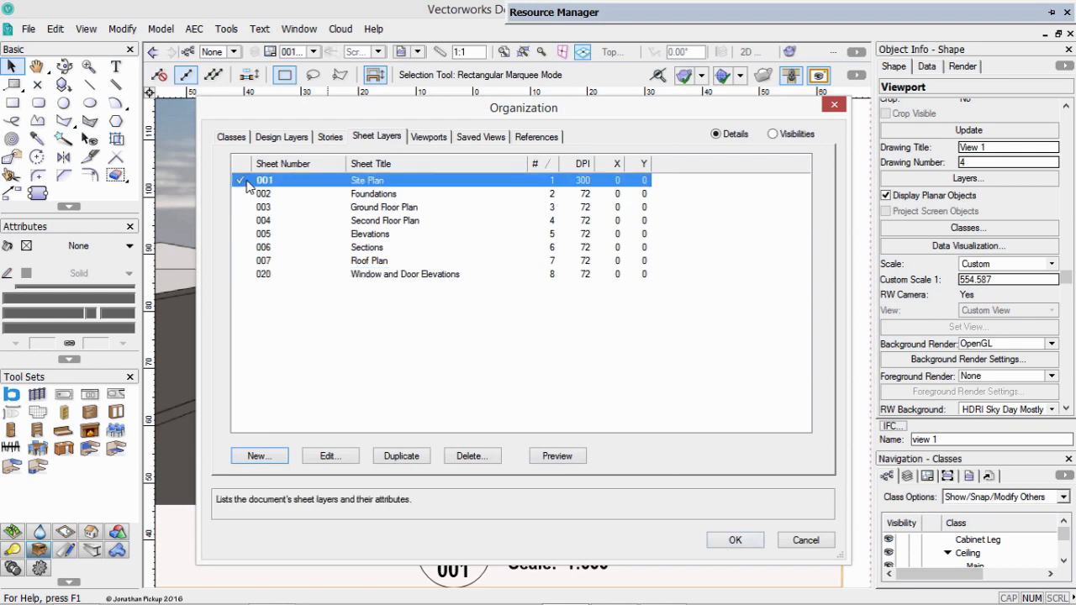
pyautogui.click(731, 540)
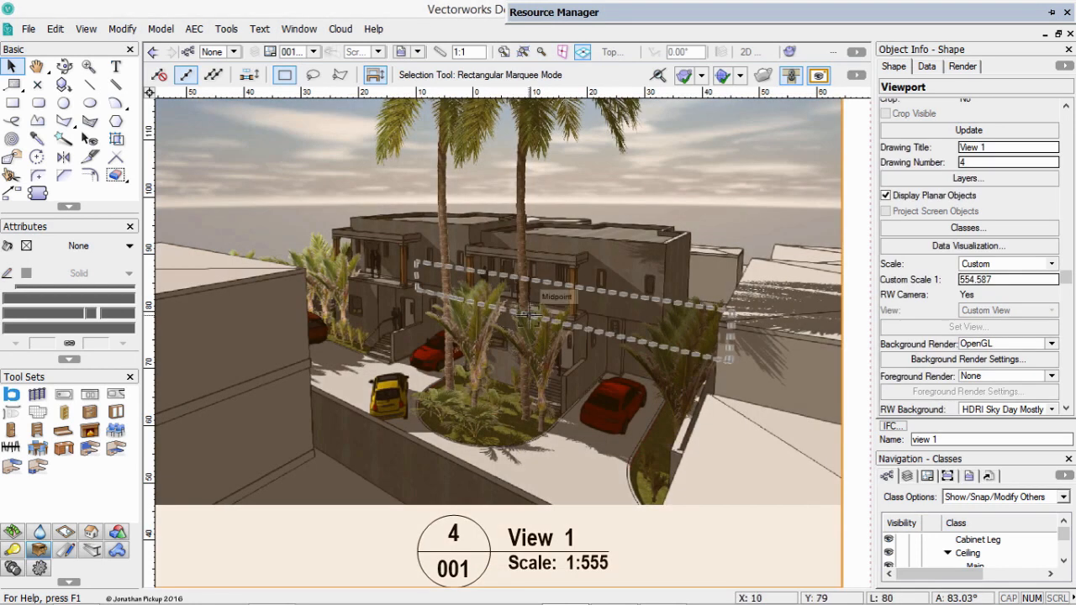
# Duplicate the First Floor Plan viewport on the Site Plan sheet and assign the copy to sheet layer 002 [Foundations].
pyautogui.scroll(-3, 527, 311)
pyautogui.scroll(-3, 527, 311)
pyautogui.click(357, 476)
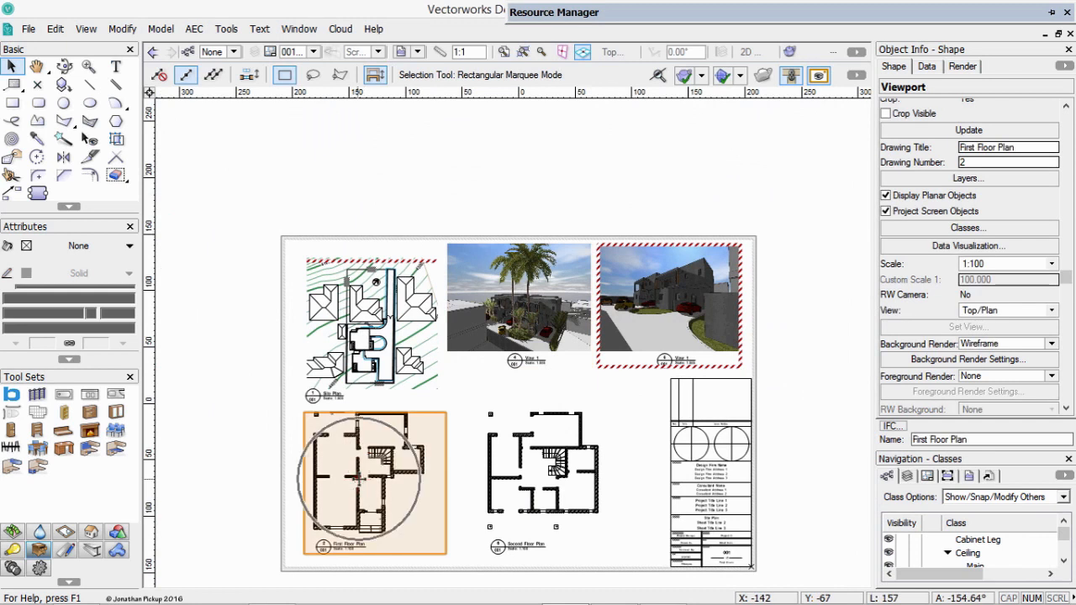
pyautogui.hotkey('ctrl', 'd')
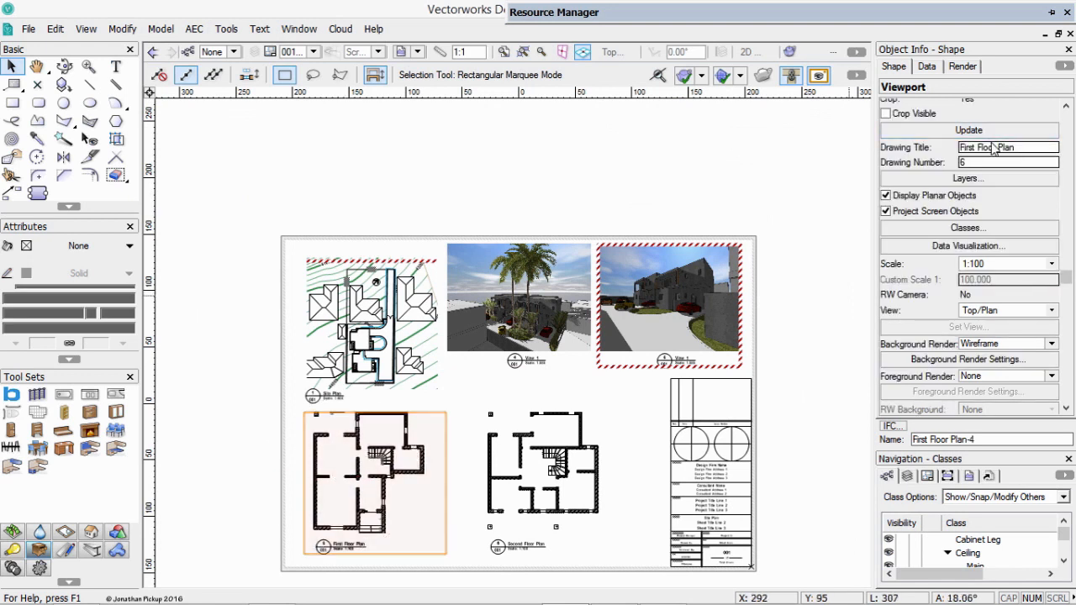
pyautogui.scroll(2, 995, 148)
pyautogui.scroll(3, 994, 148)
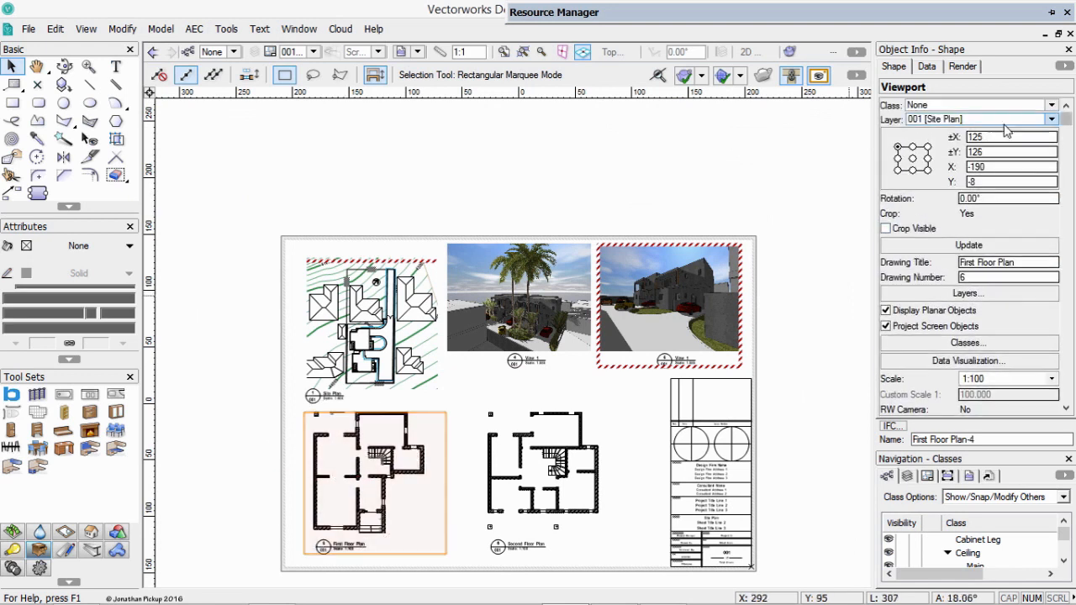
pyautogui.click(1006, 119)
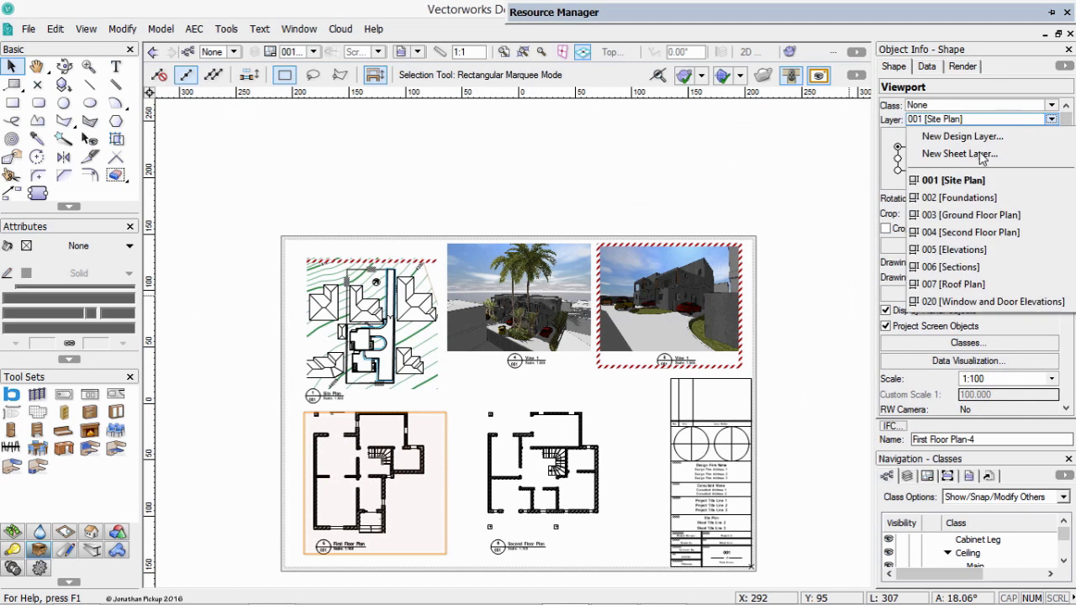
pyautogui.click(949, 208)
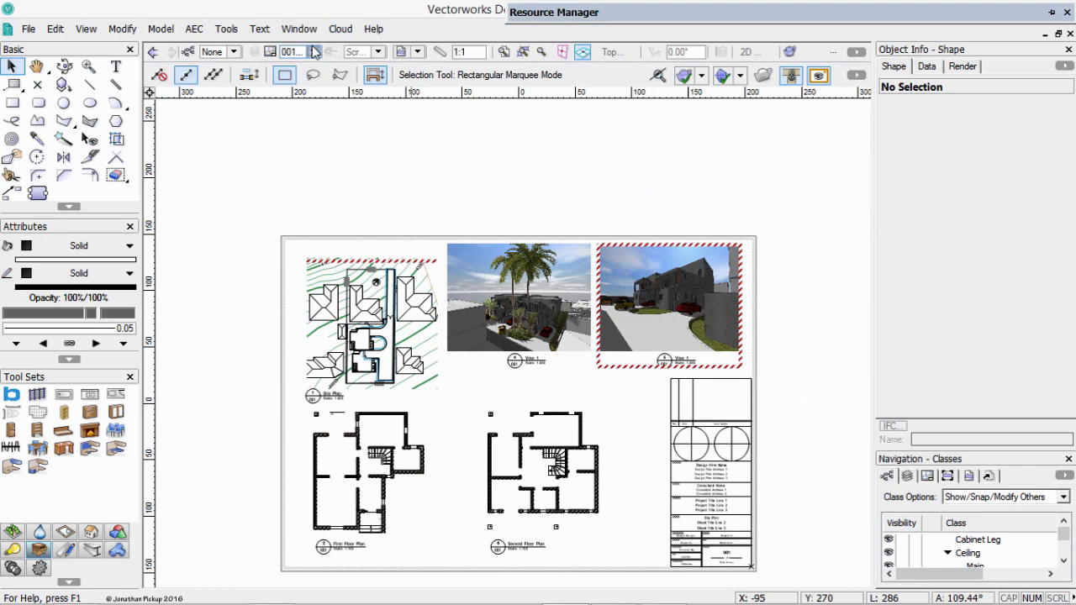
# Switch to sheet layer 002 [Foundations] and move the plan viewport from the sheet's lower left corner towards its middle.
pyautogui.click(313, 51)
pyautogui.click(328, 130)
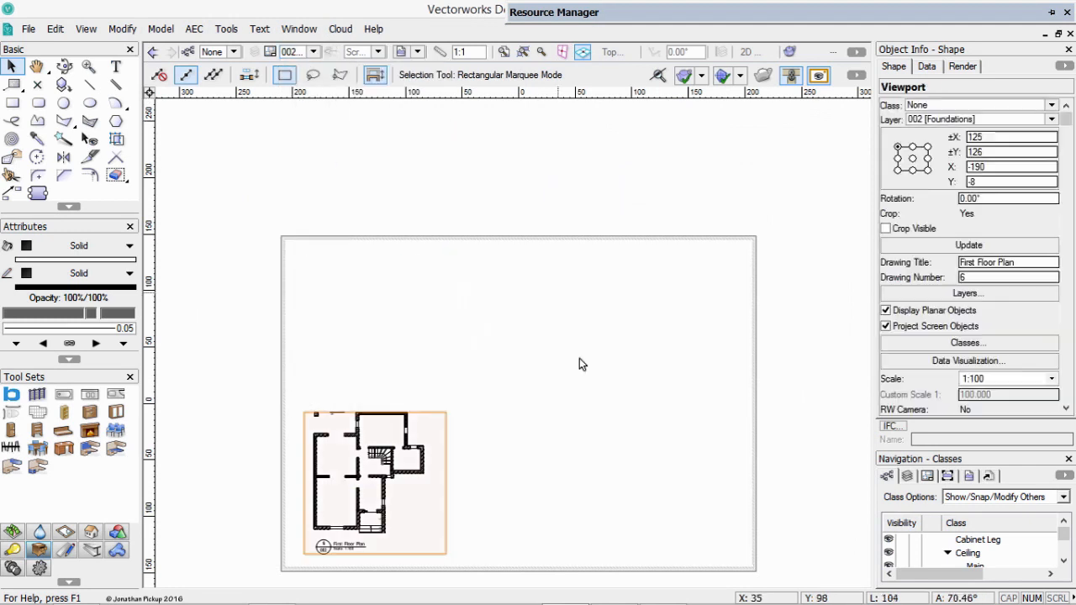
pyautogui.moveTo(372, 492); pyautogui.dragTo(486, 402)
# Set the plan viewport's scale to 1:50 and reposition the enlarged viewport within the sheet border.
pyautogui.click(1034, 379)
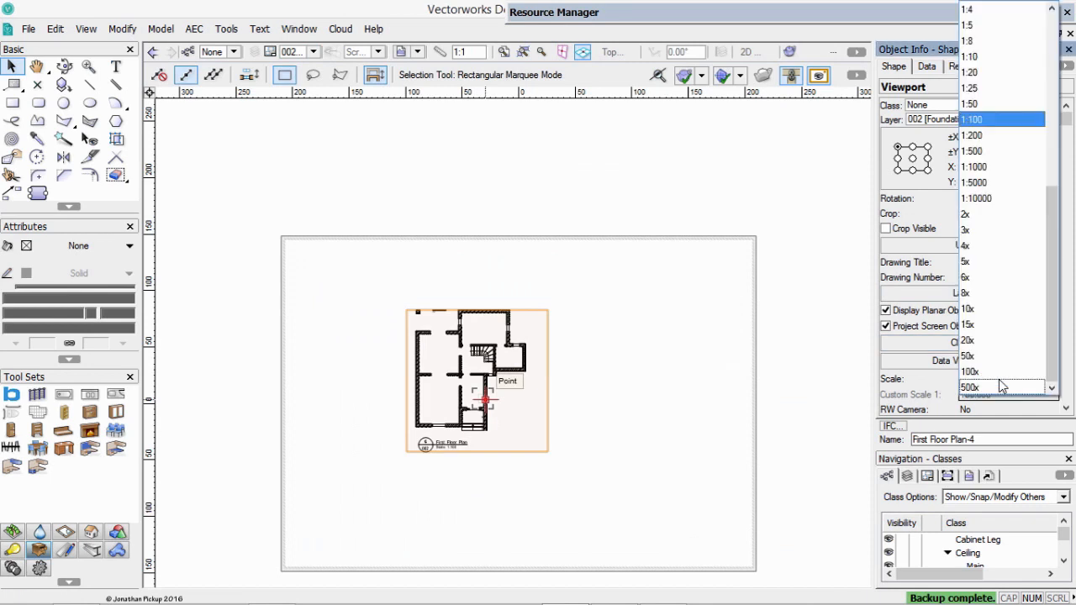
pyautogui.click(972, 104)
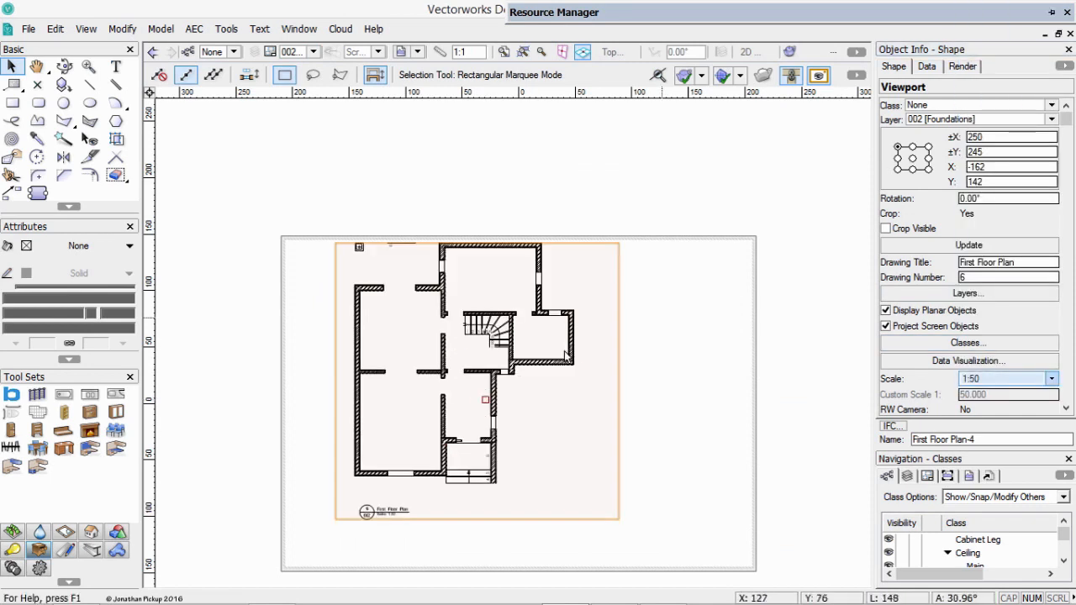
pyautogui.moveTo(465, 347); pyautogui.dragTo(476, 391)
pyautogui.scroll(2, 500, 370)
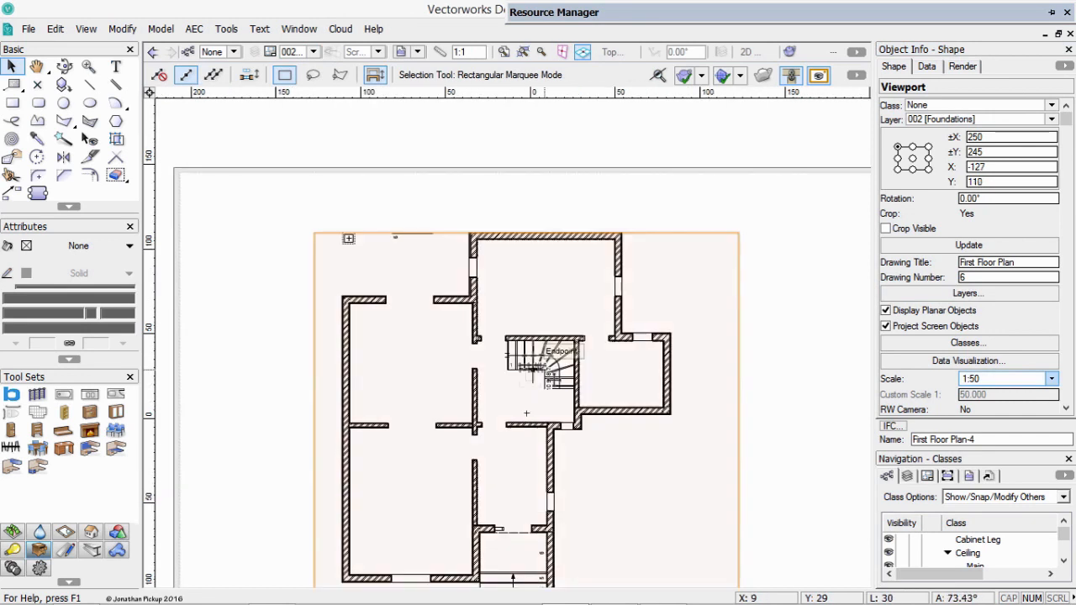
pyautogui.moveTo(555, 378); pyautogui.dragTo(536, 309, button='middle')
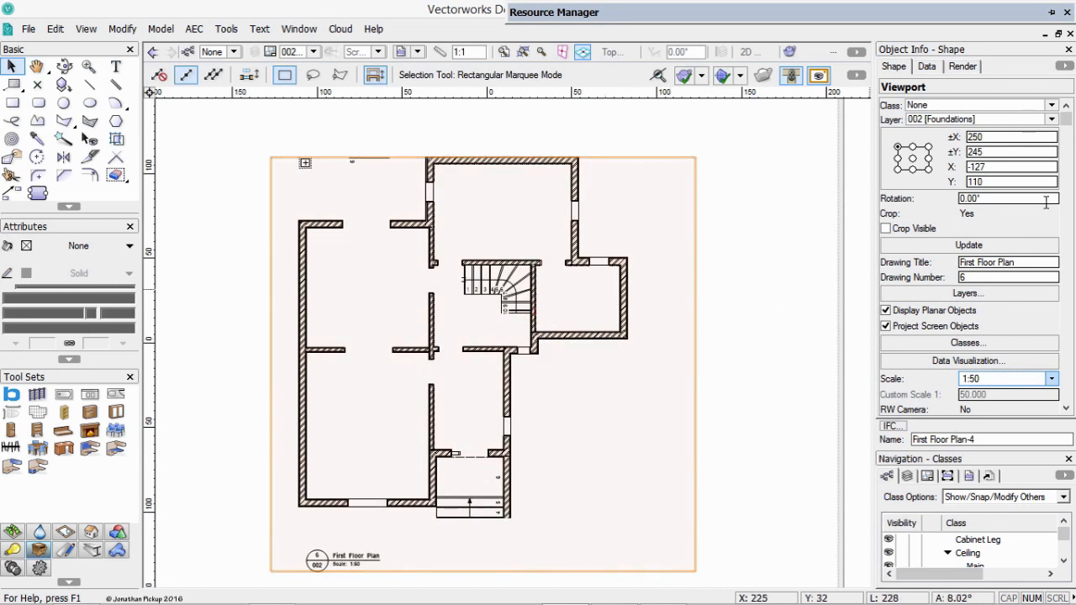
# Hide design layer 2-Floor and make 1-Floor visible in the viewport on the Foundations sheet.
pyautogui.click(967, 294)
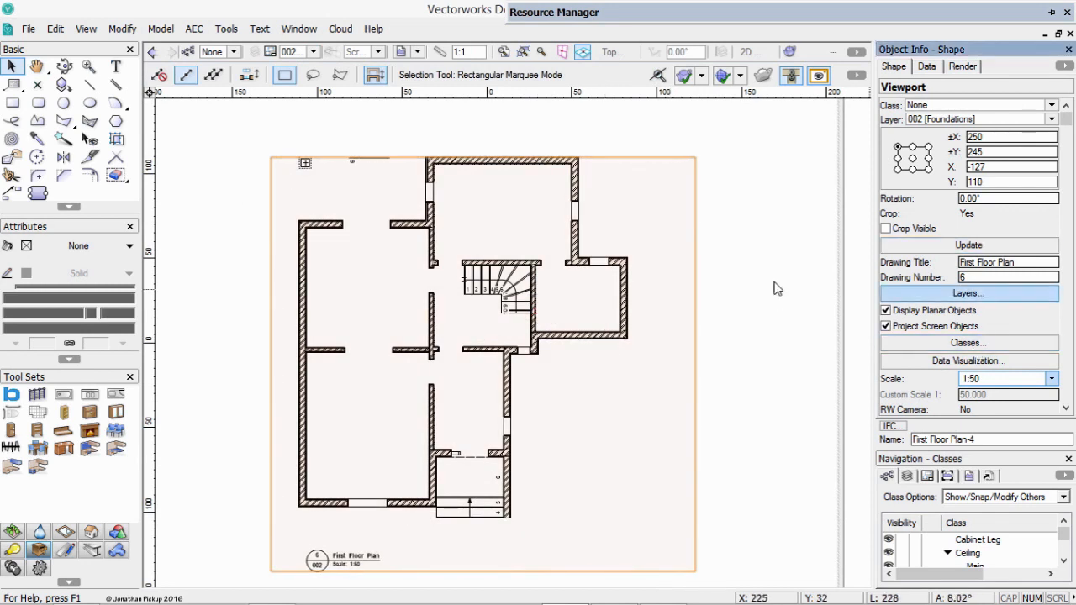
pyautogui.click(260, 197)
pyautogui.click(259, 196)
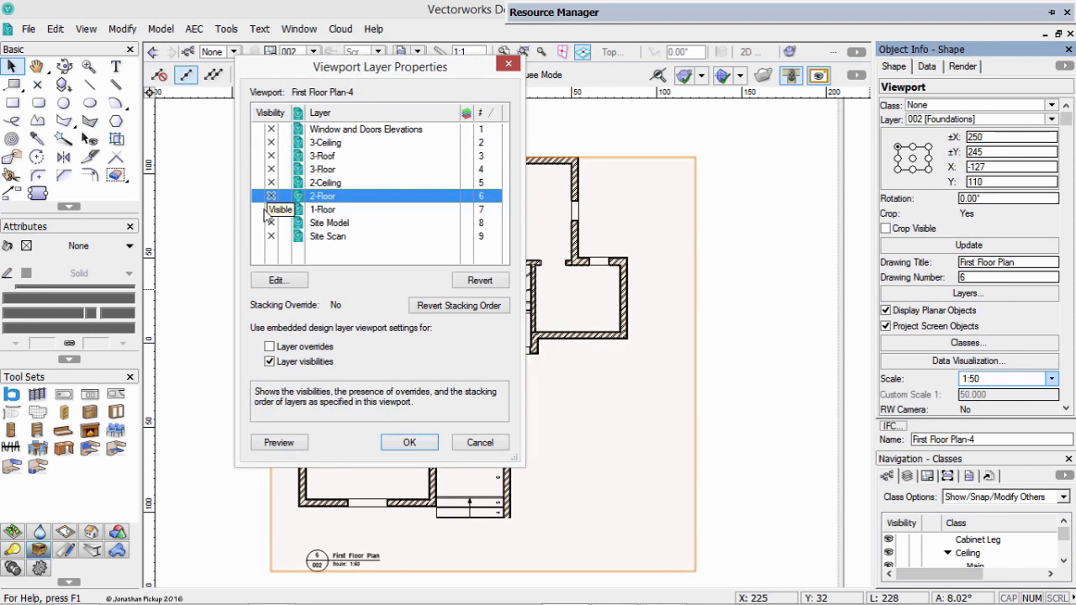
pyautogui.click(259, 210)
pyautogui.click(410, 443)
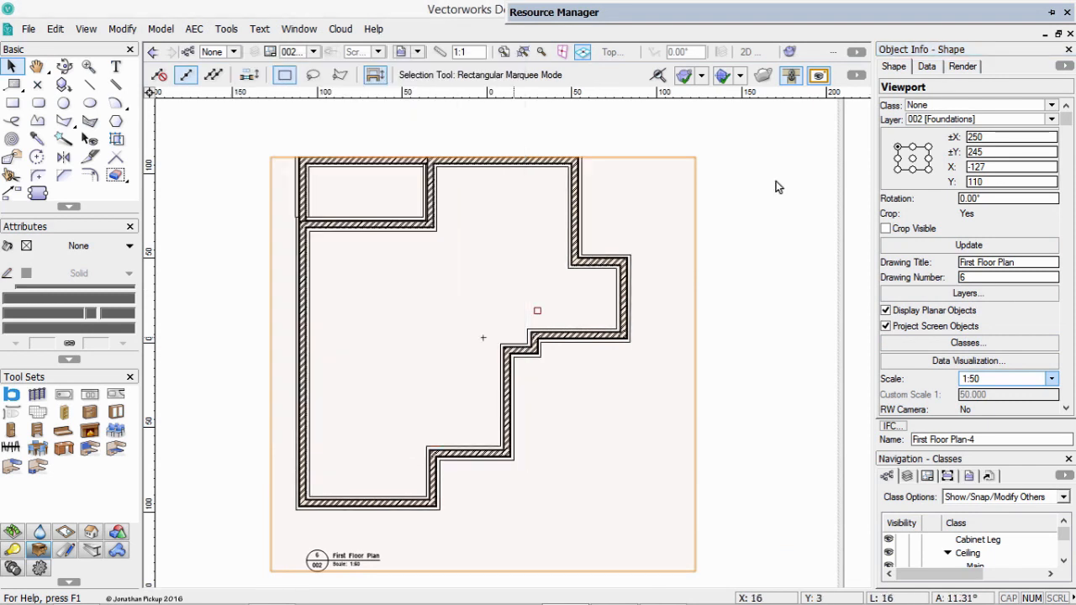
# Hide the Stairs-Main class and make the Structure-Slab class visible in the Foundations viewport.
pyautogui.click(969, 344)
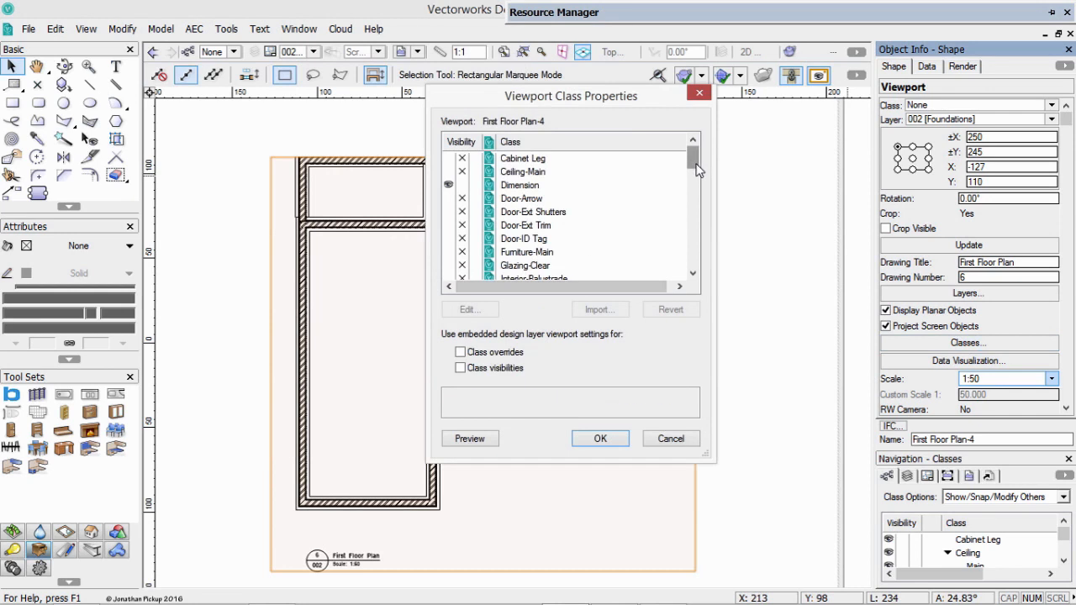
pyautogui.moveTo(697, 171); pyautogui.dragTo(696, 212)
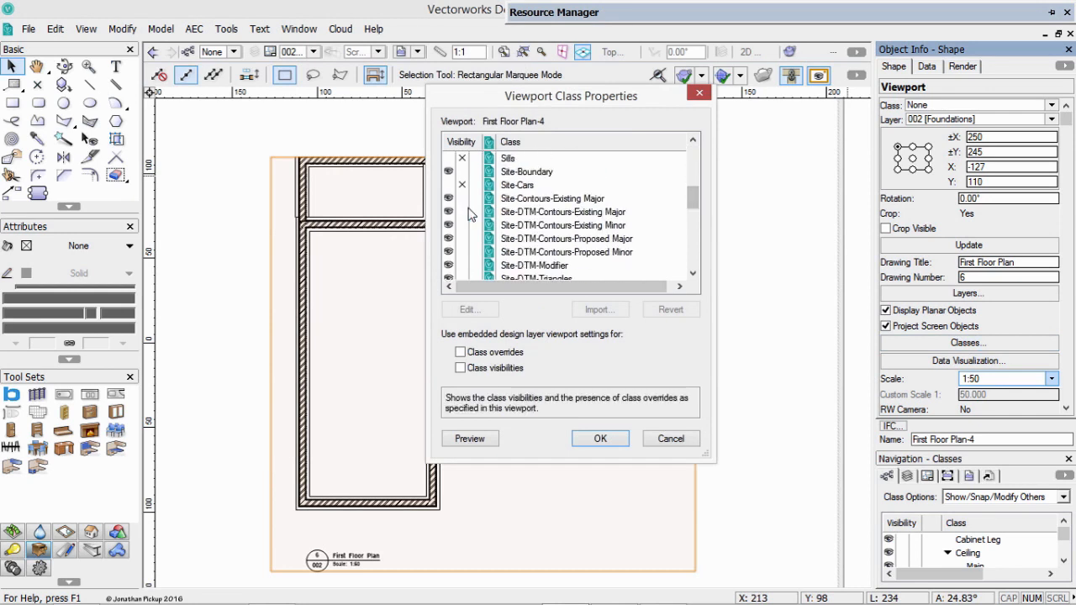
pyautogui.click(461, 202)
pyautogui.scroll(-4, 464, 220)
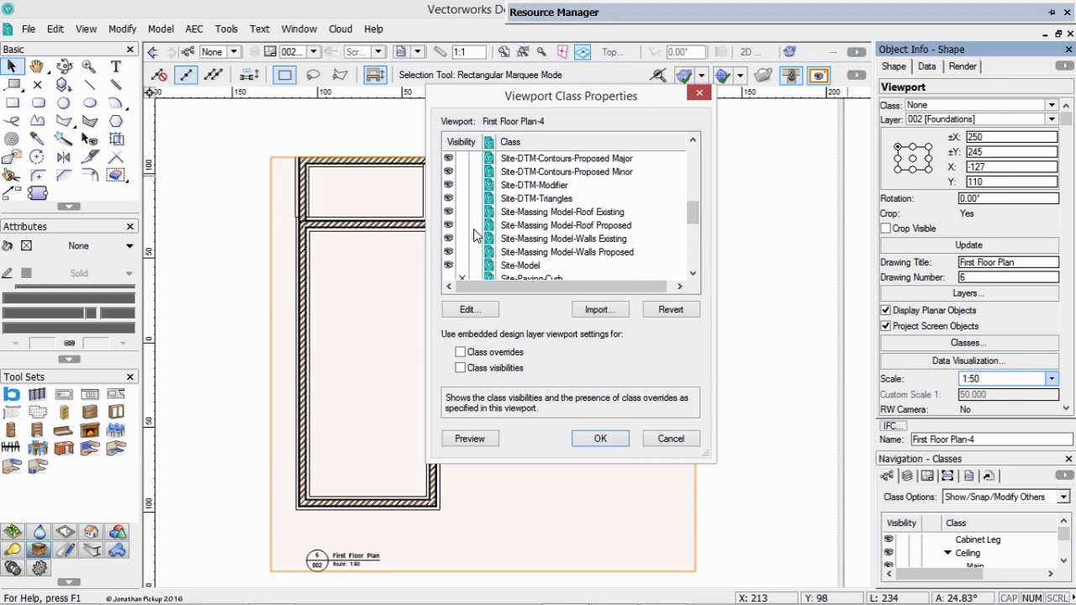
pyautogui.keyDown('shift'); pyautogui.click(465, 241); pyautogui.keyUp('shift')
pyautogui.scroll(-5, 505, 231)
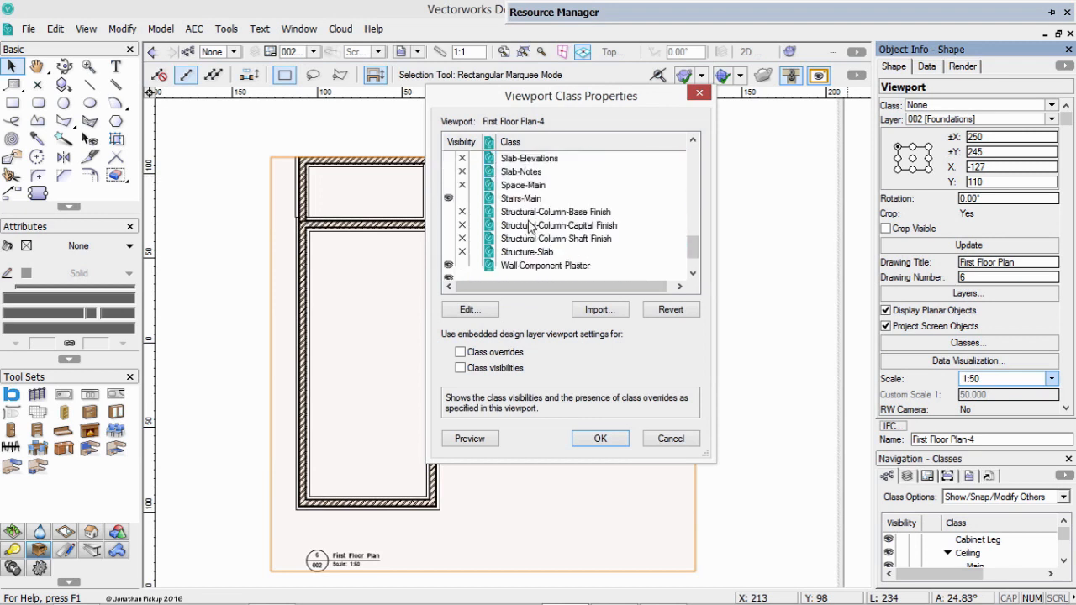
pyautogui.click(462, 185)
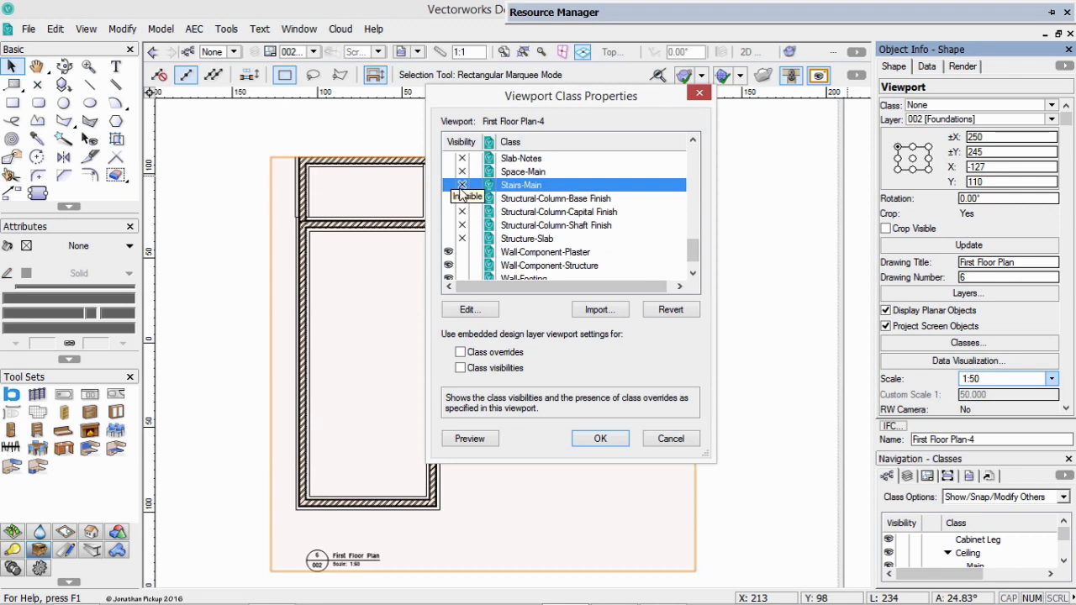
pyautogui.scroll(-1, 476, 198)
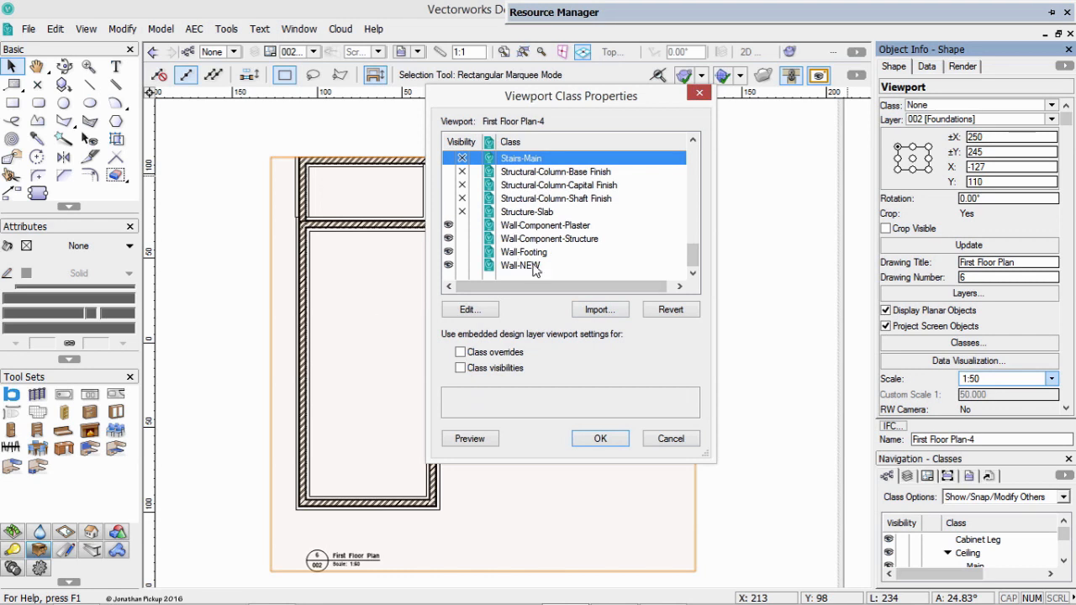
pyautogui.click(452, 213)
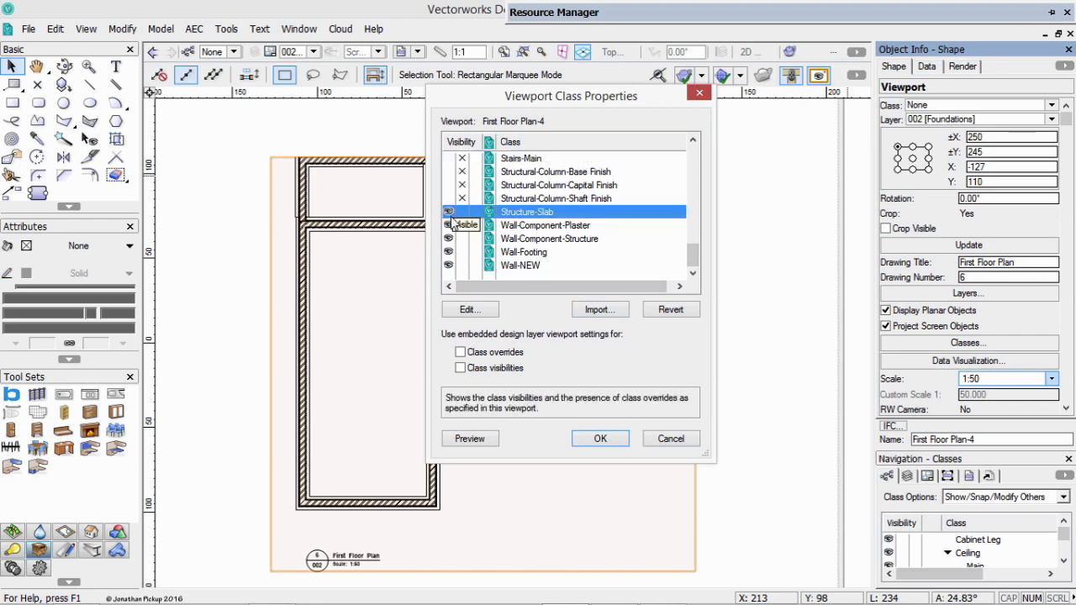
pyautogui.click(600, 438)
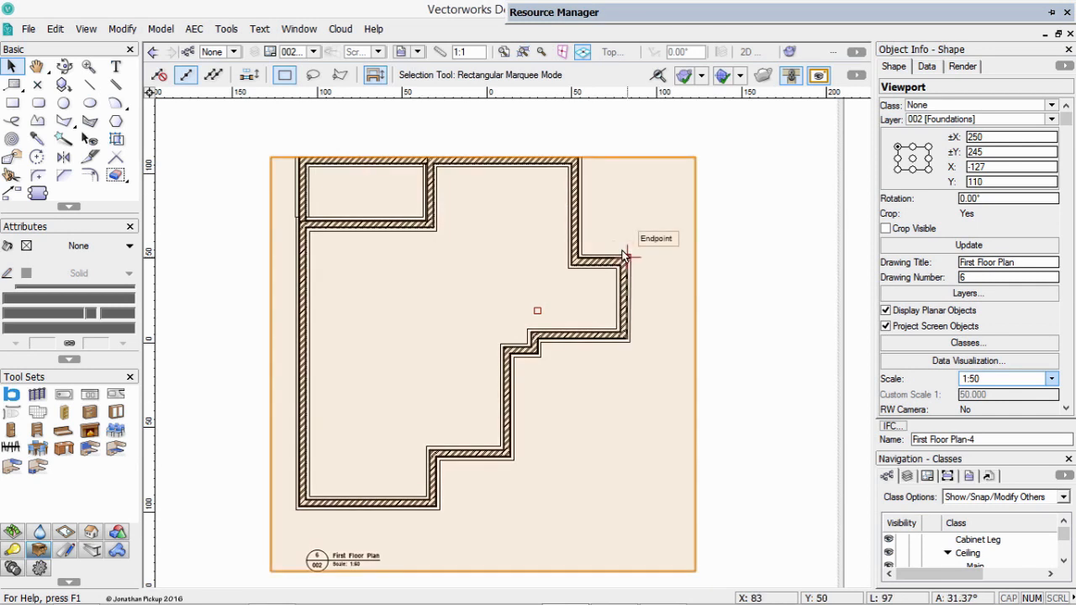
# Preview the viewport with the Stairs-Main class visible, and set that class back to invisible.
pyautogui.click(967, 343)
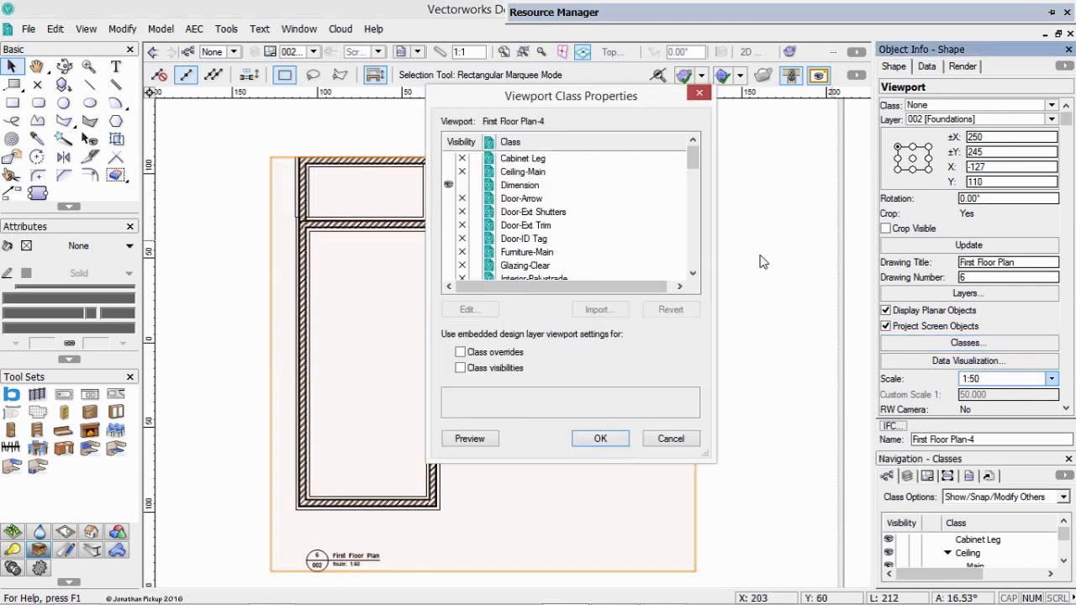
pyautogui.moveTo(697, 159); pyautogui.dragTo(696, 241)
pyautogui.click(447, 226)
pyautogui.click(467, 441)
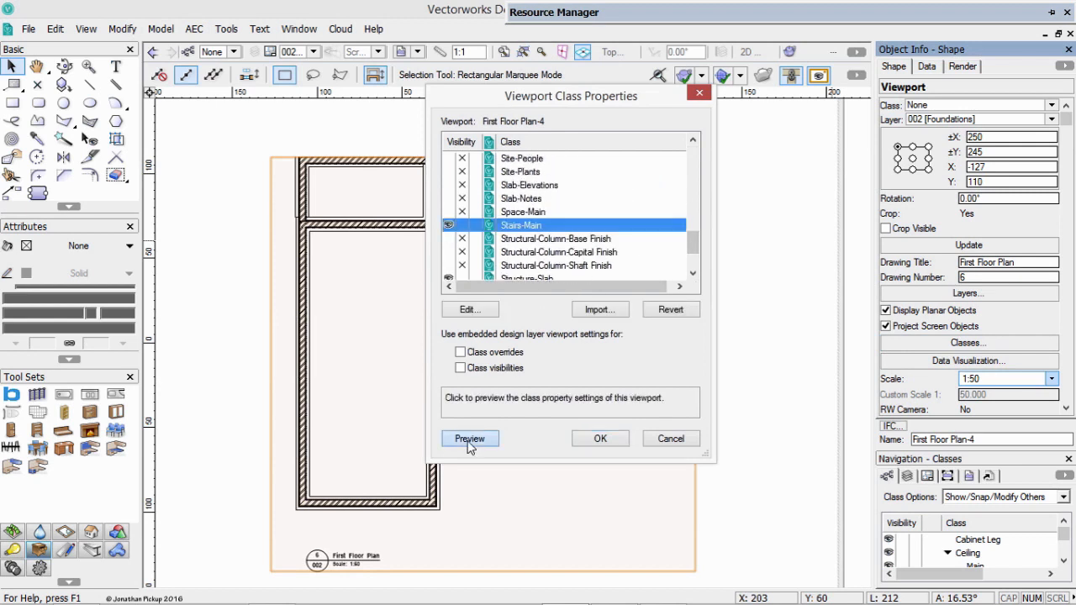
pyautogui.click(461, 226)
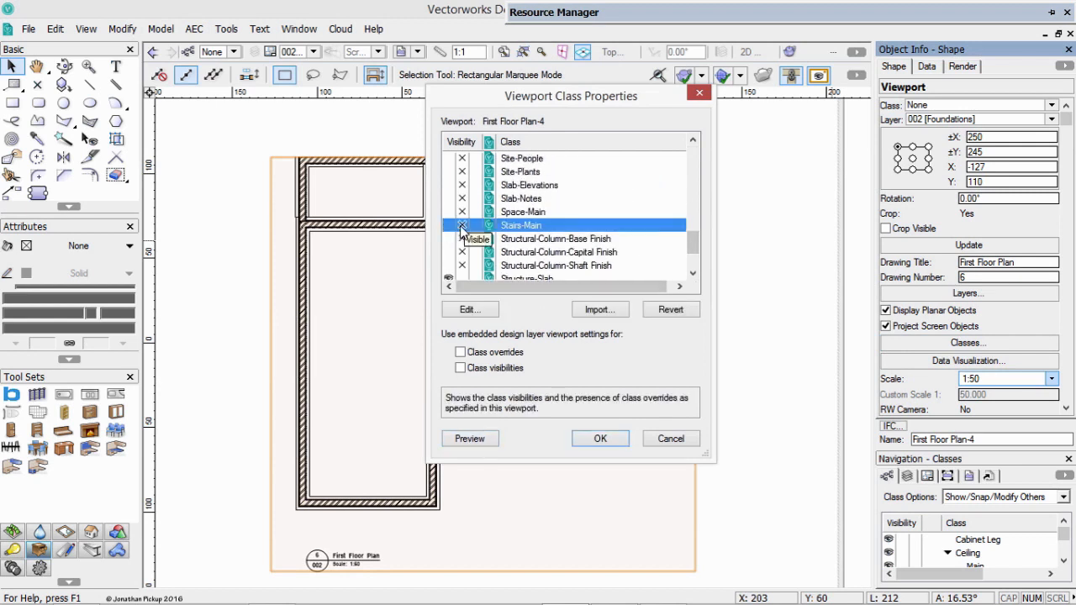
pyautogui.click(600, 438)
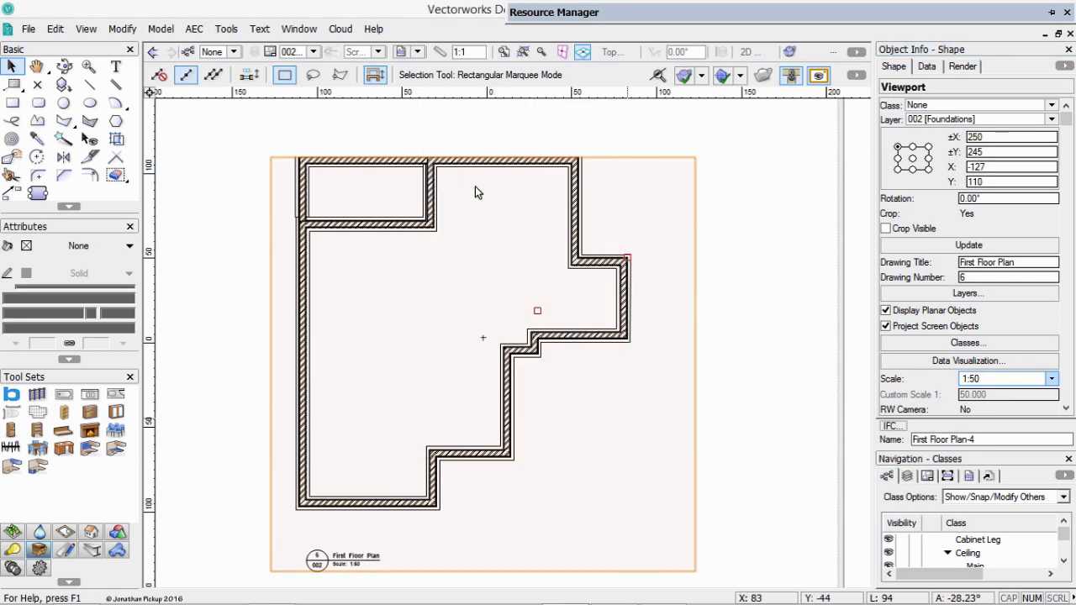
# Extend the viewport's crop rectangle above and below the plan to a height of about 12150 mm.
pyautogui.rightClick(462, 158)
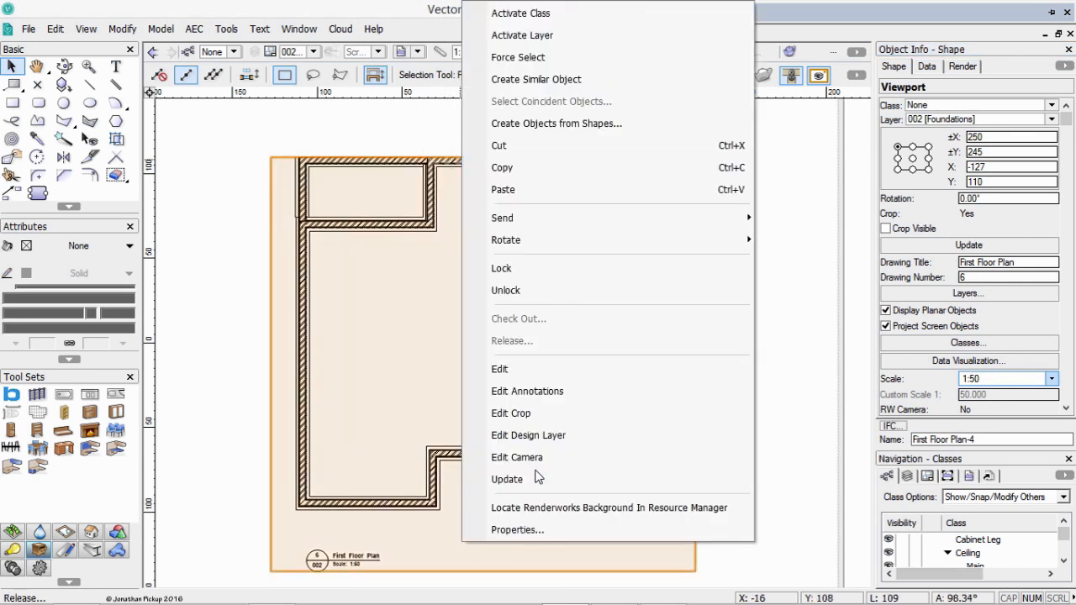
pyautogui.click(513, 413)
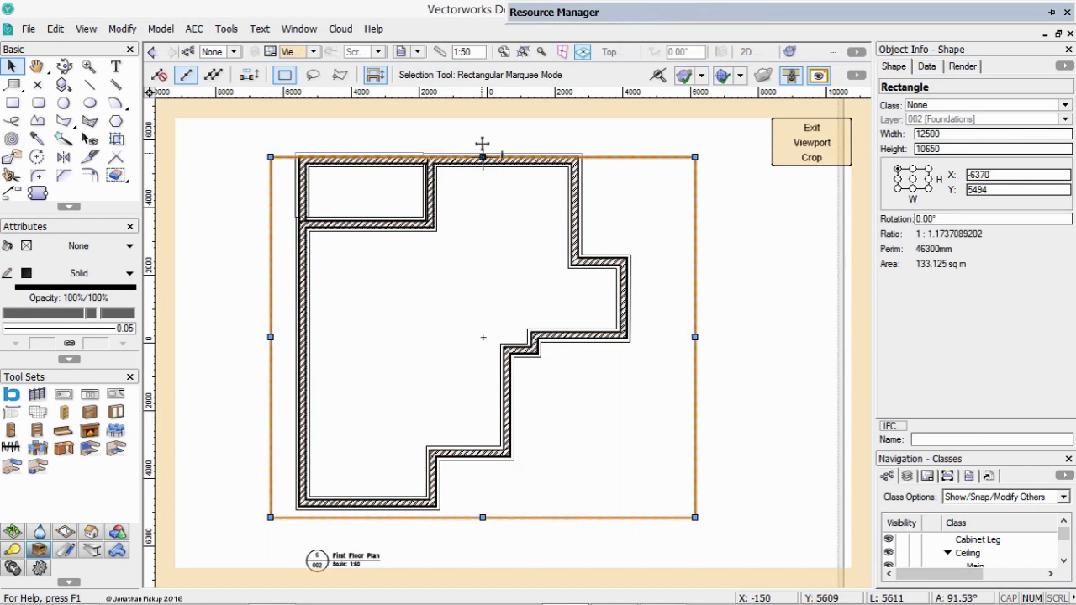
pyautogui.moveTo(483, 156); pyautogui.dragTo(483, 129)
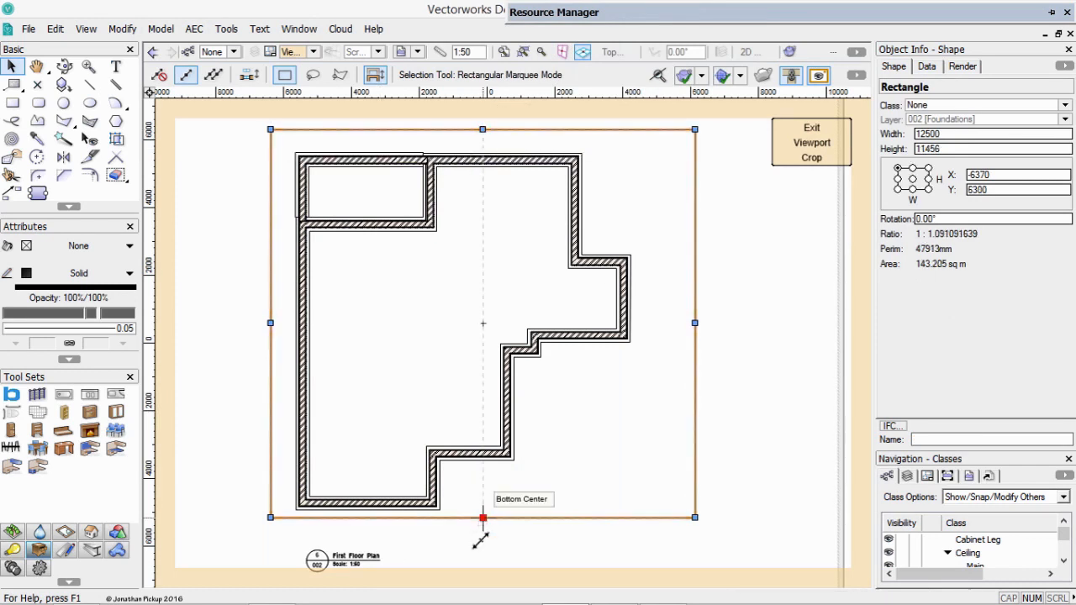
pyautogui.moveTo(483, 517); pyautogui.dragTo(483, 540)
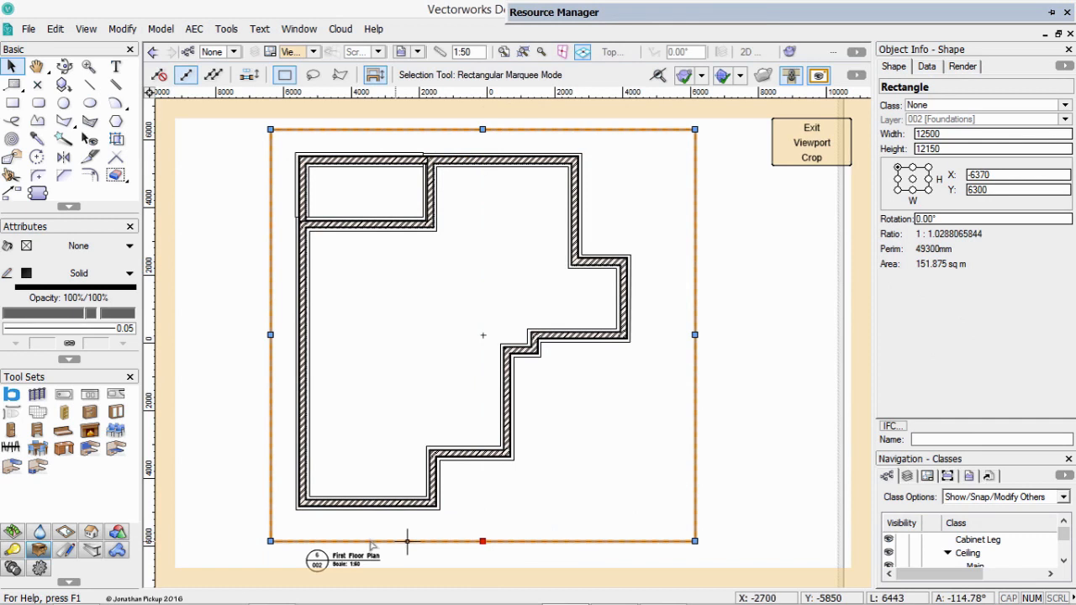
# Open the viewport's annotations and set the drawing label's drawing number to 1.
pyautogui.rightClick(633, 372)
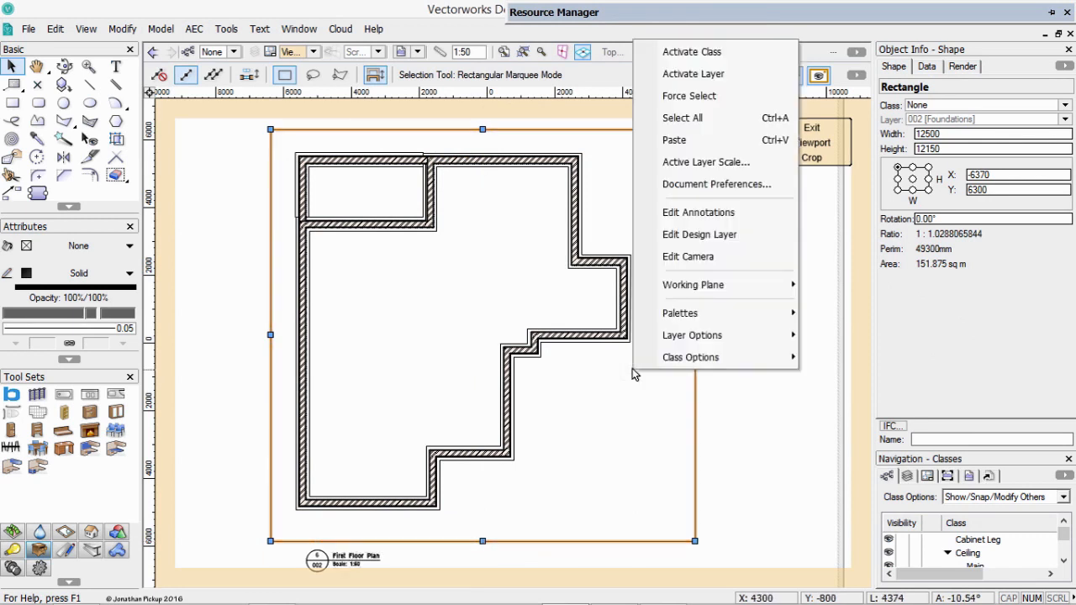
pyautogui.click(691, 211)
pyautogui.click(335, 564)
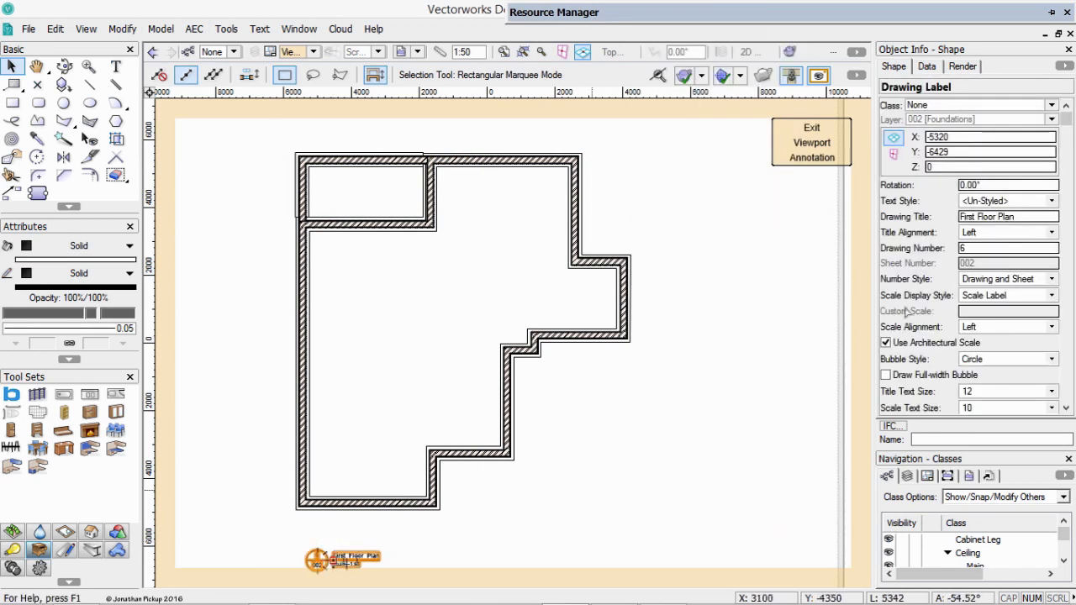
pyautogui.doubleClick(967, 248)
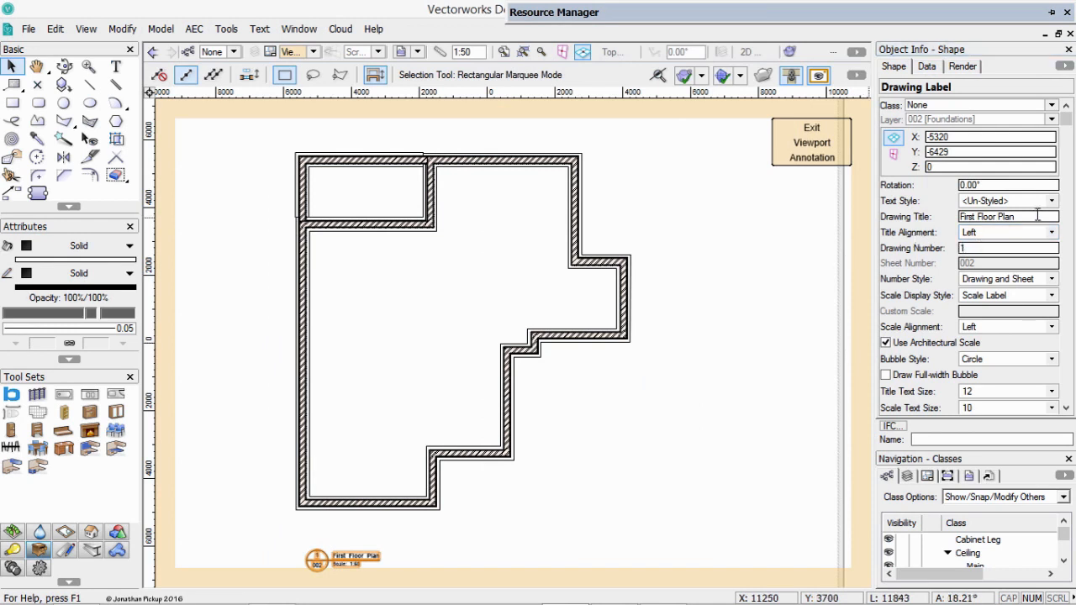
# Change the drawing label's title to Foundation Plan.
pyautogui.click(1013, 202)
pyautogui.click(1015, 150)
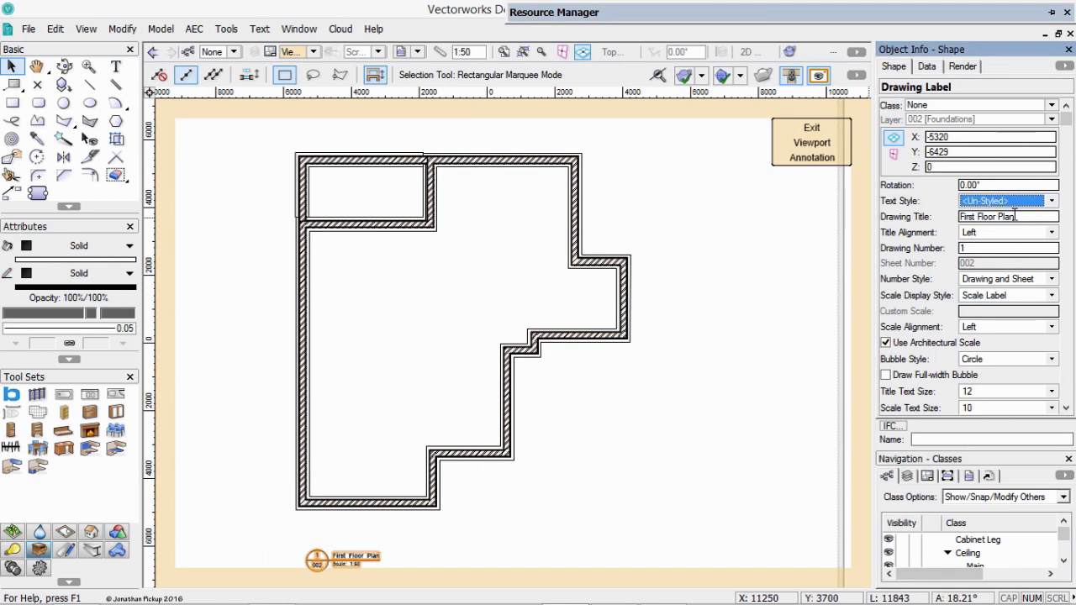
pyautogui.moveTo(1015, 216); pyautogui.dragTo(913, 209)
pyautogui.click(979, 218)
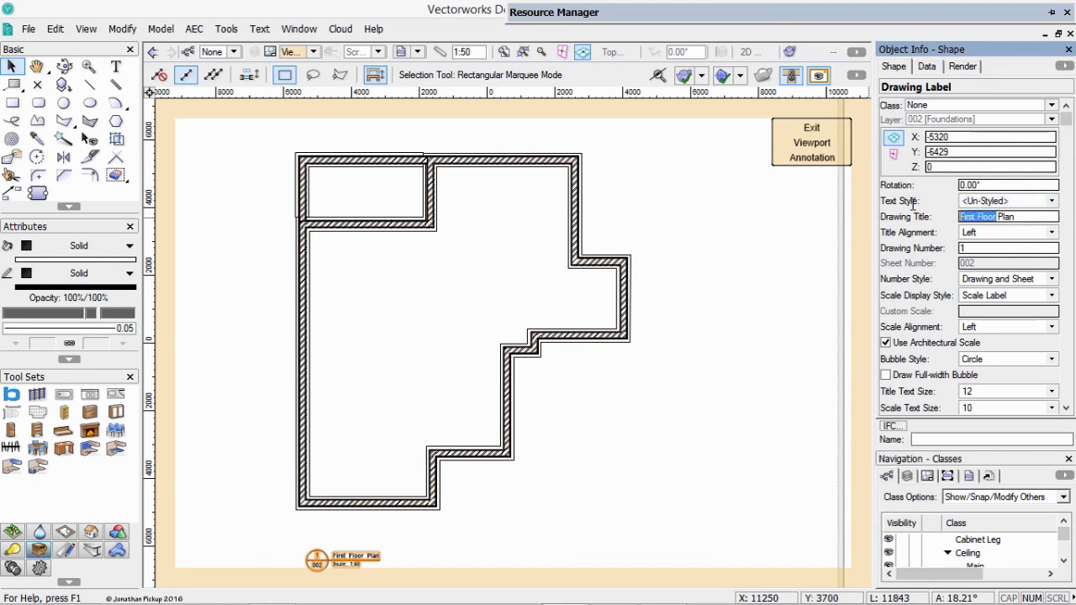
pyautogui.write('Foundation')
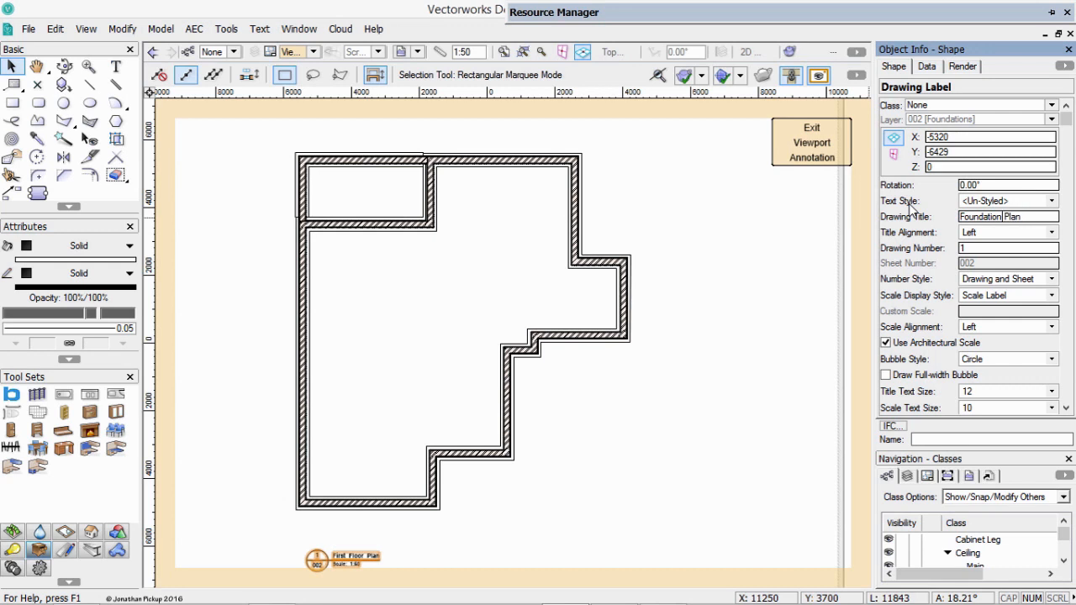
pyautogui.press('Return')
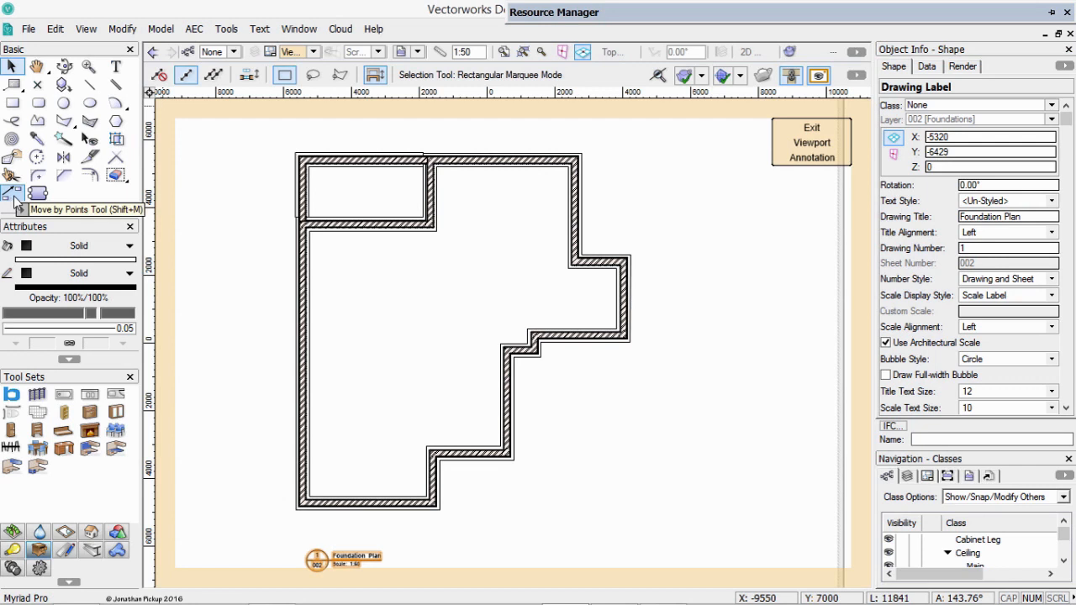
# Dimension the plan's upper edge between its outer footing corners with the Plans standard, placing the dimension about 684 mm above.
pyautogui.click(66, 550)
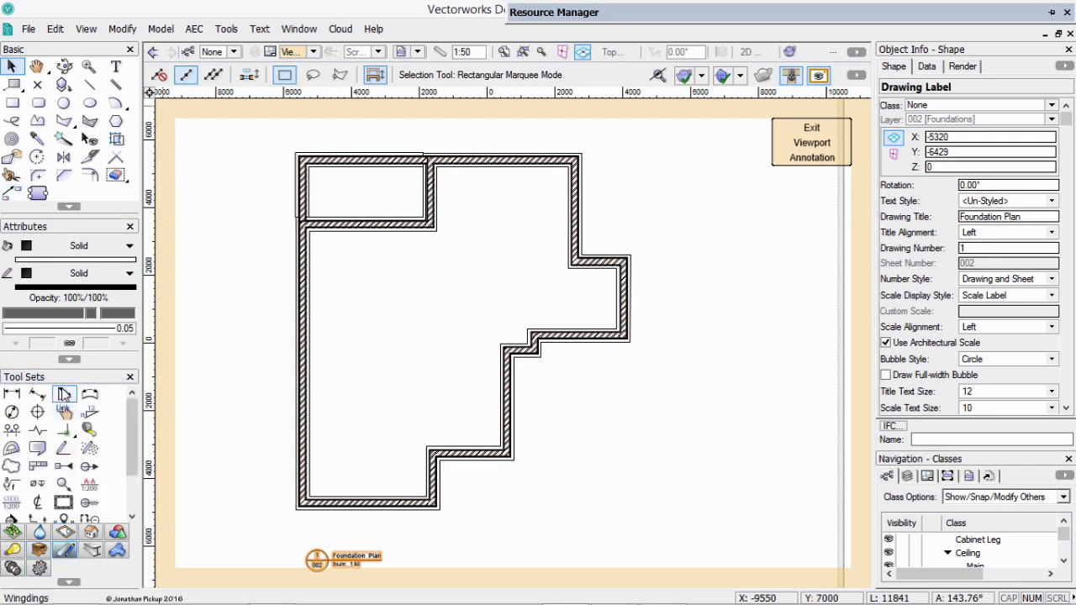
pyautogui.click(11, 392)
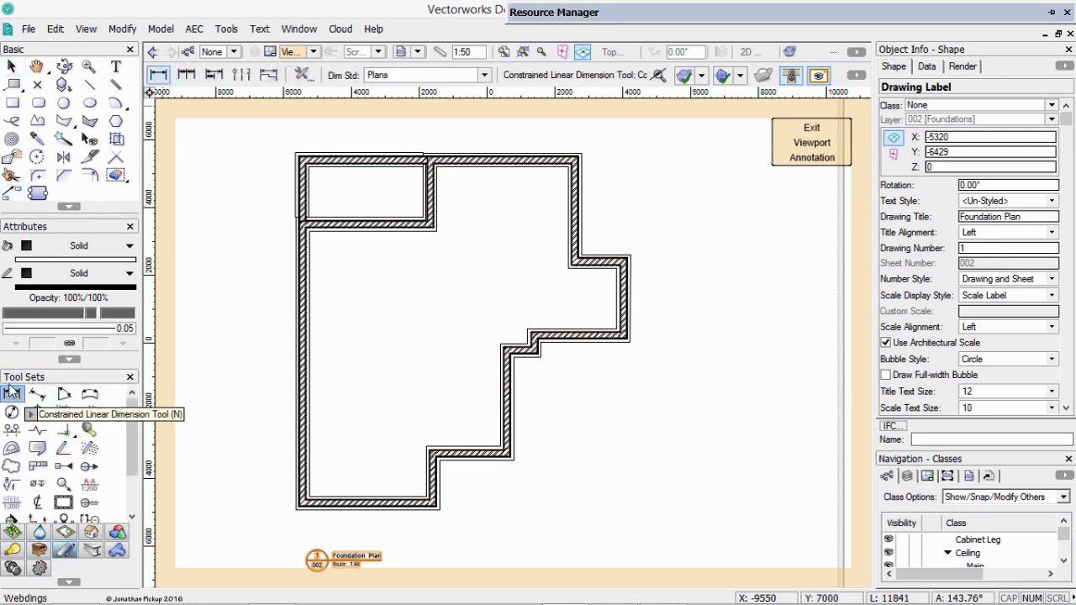
pyautogui.click(425, 72)
pyautogui.click(423, 70)
pyautogui.click(298, 153)
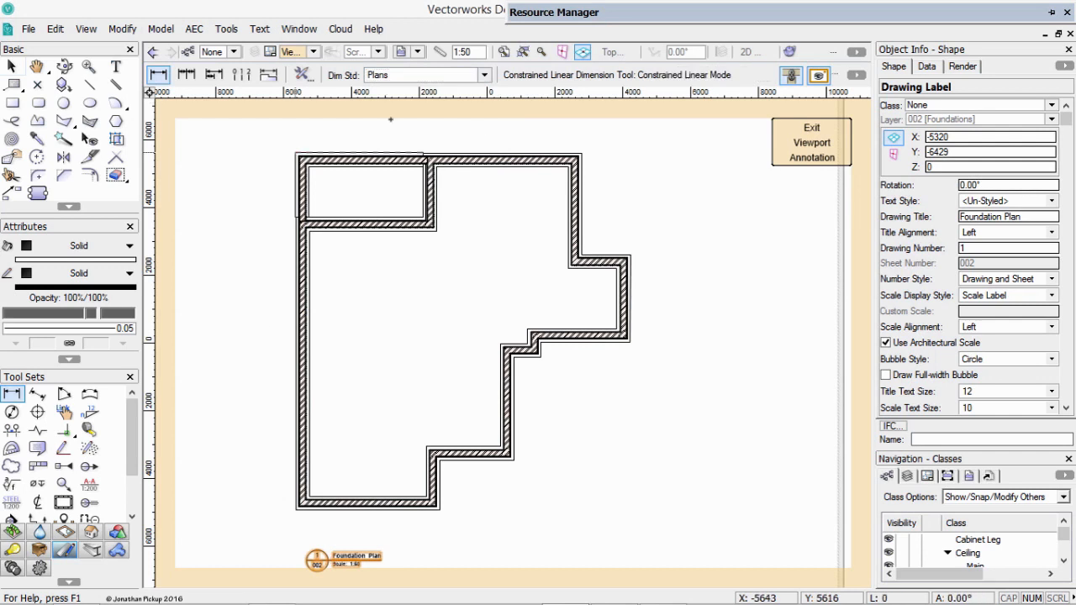
pyautogui.click(584, 141)
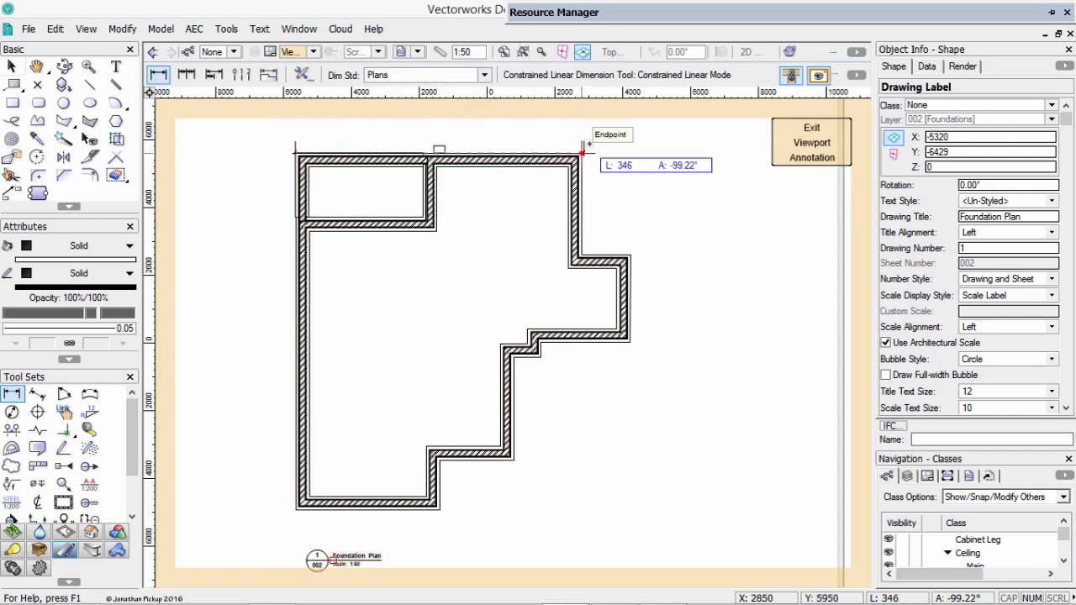
pyautogui.click(581, 133)
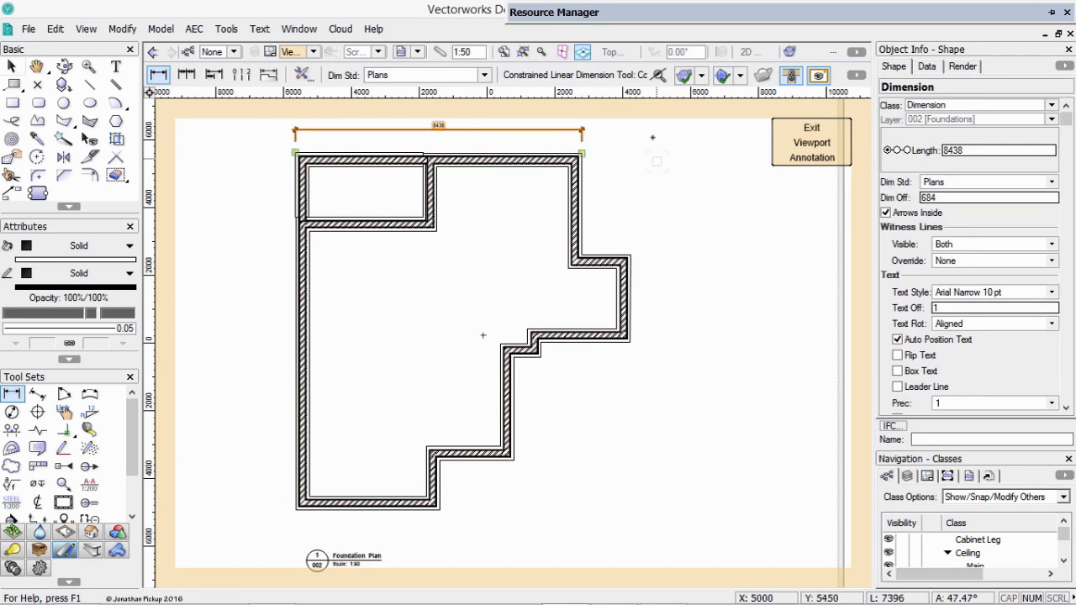
# Add a vertical dimension along the full left side of the footings, offset about 728 mm outside the plan.
pyautogui.click(295, 152)
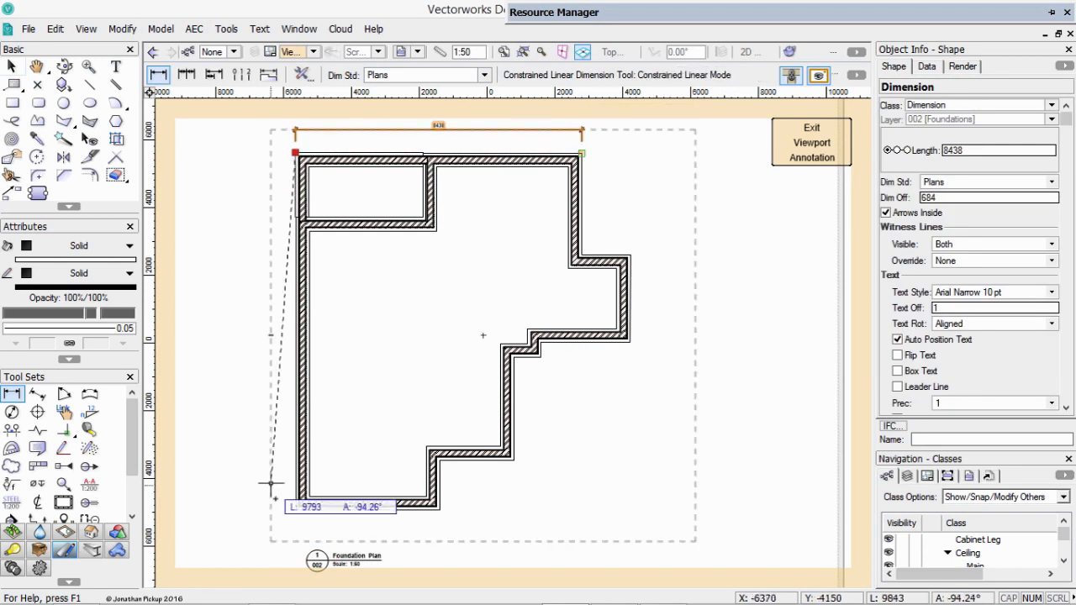
pyautogui.click(295, 508)
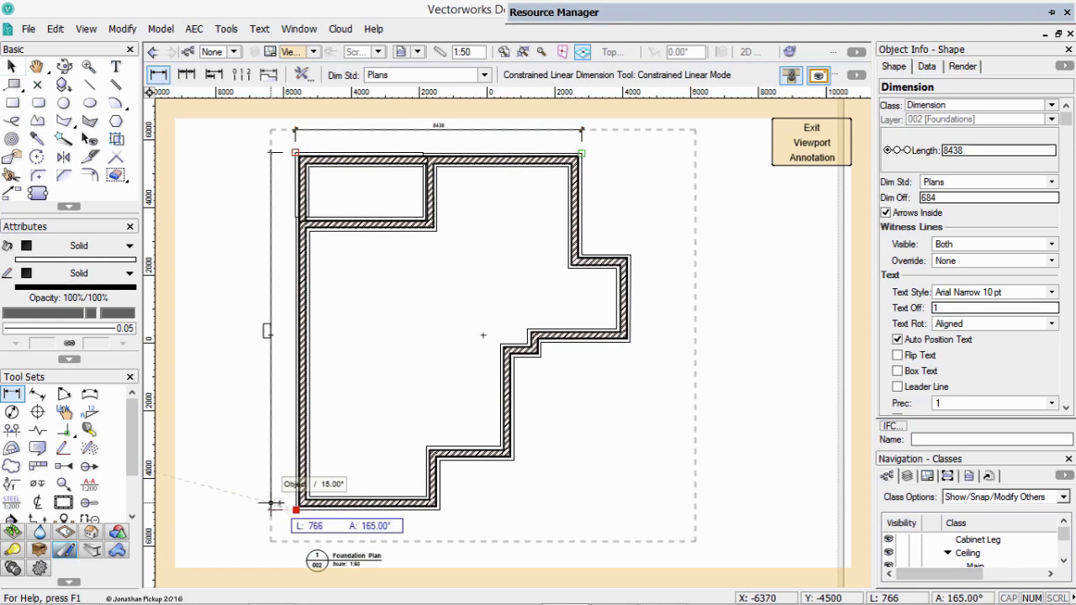
pyautogui.click(271, 503)
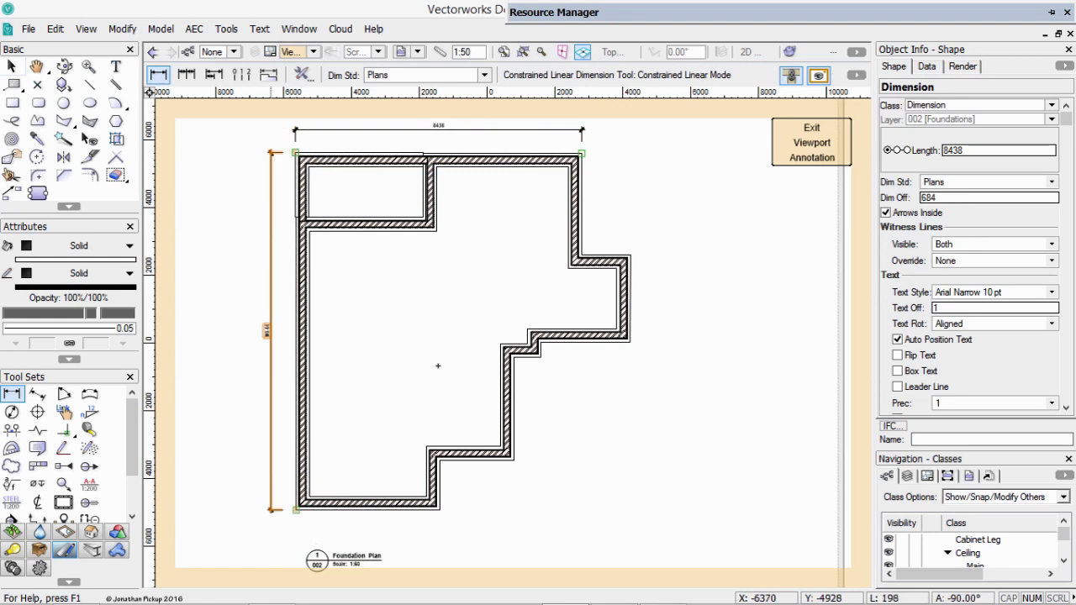
pyautogui.click(581, 154)
pyautogui.click(578, 254)
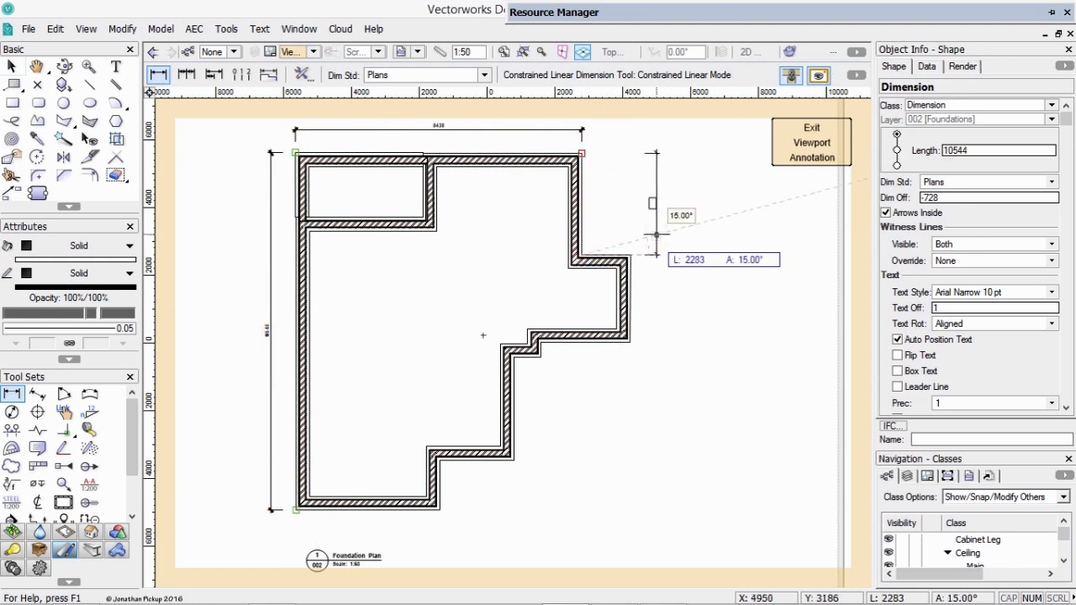
pyautogui.press('Escape')
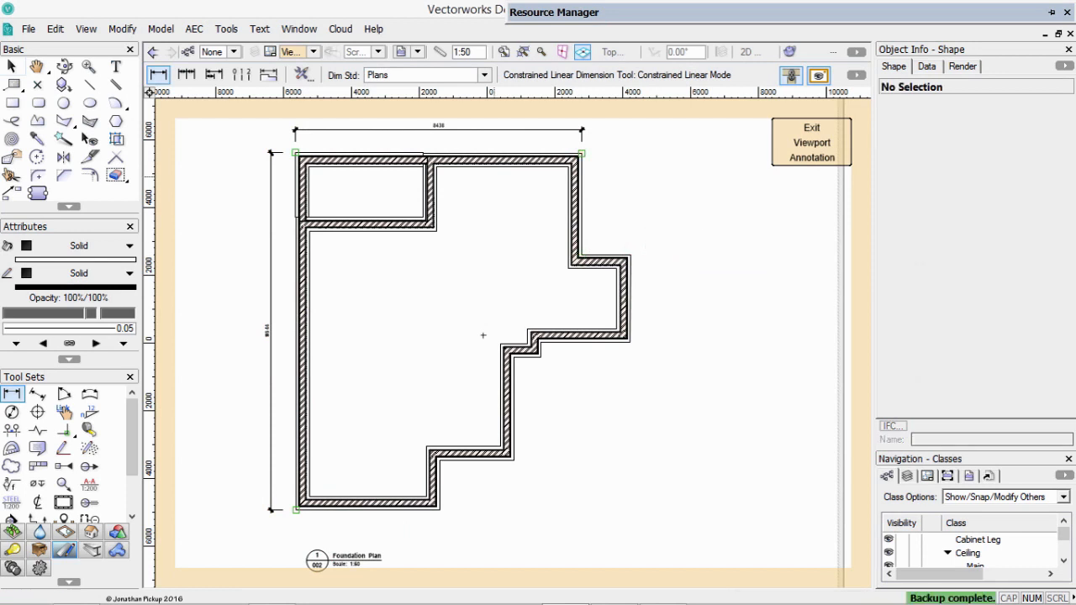
# Chain-dimension the stepped right side of the footings through every outer corner from top to bottom, with an offset of about 2755 mm.
pyautogui.click(186, 75)
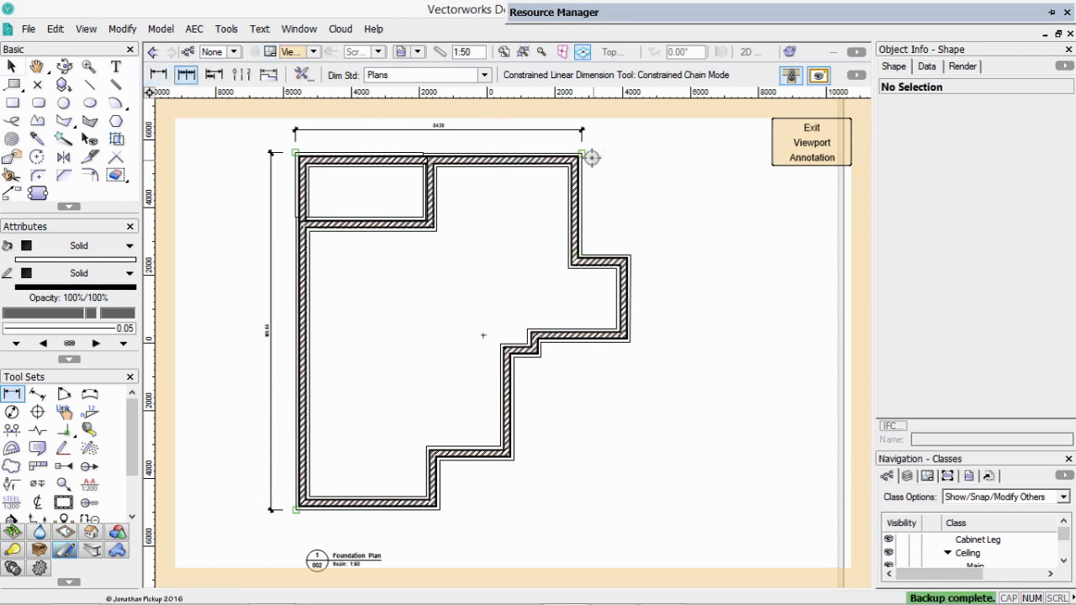
pyautogui.click(588, 156)
pyautogui.click(582, 254)
pyautogui.click(674, 253)
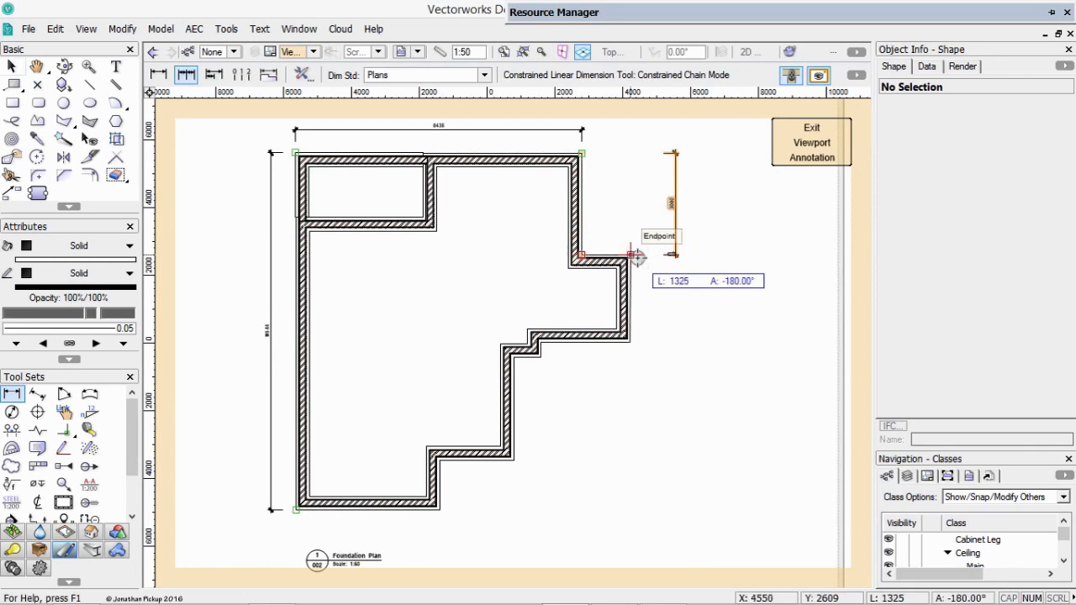
pyautogui.click(630, 342)
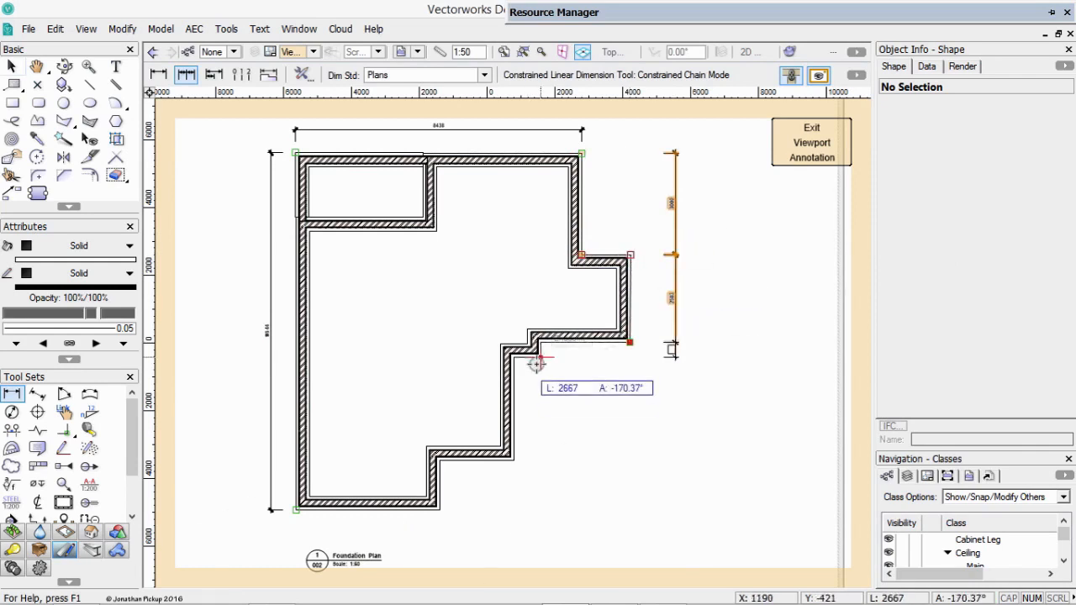
pyautogui.click(539, 357)
pyautogui.click(514, 460)
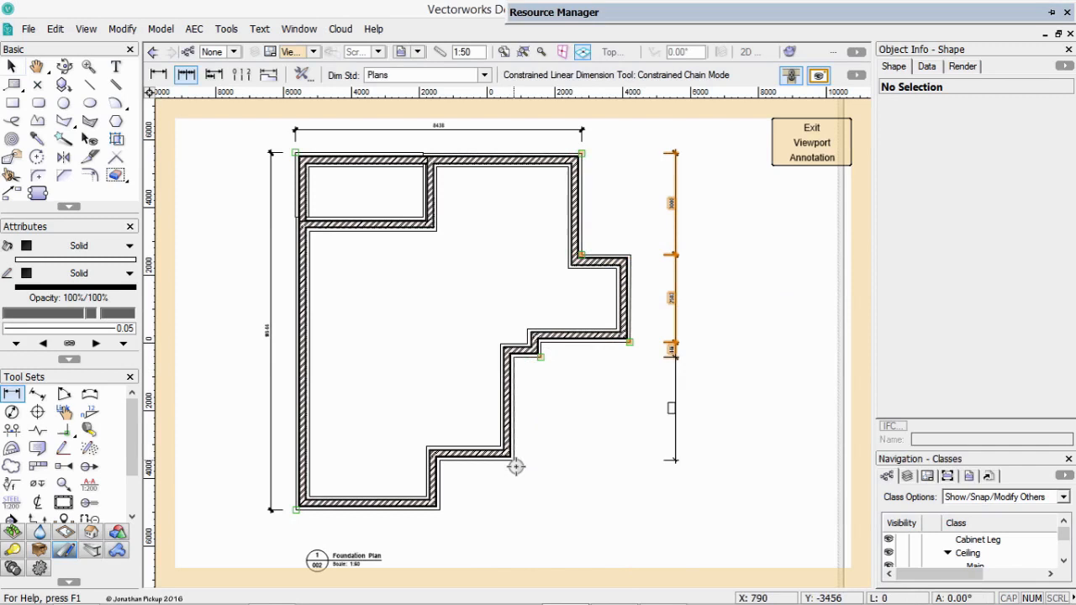
pyautogui.doubleClick(440, 509)
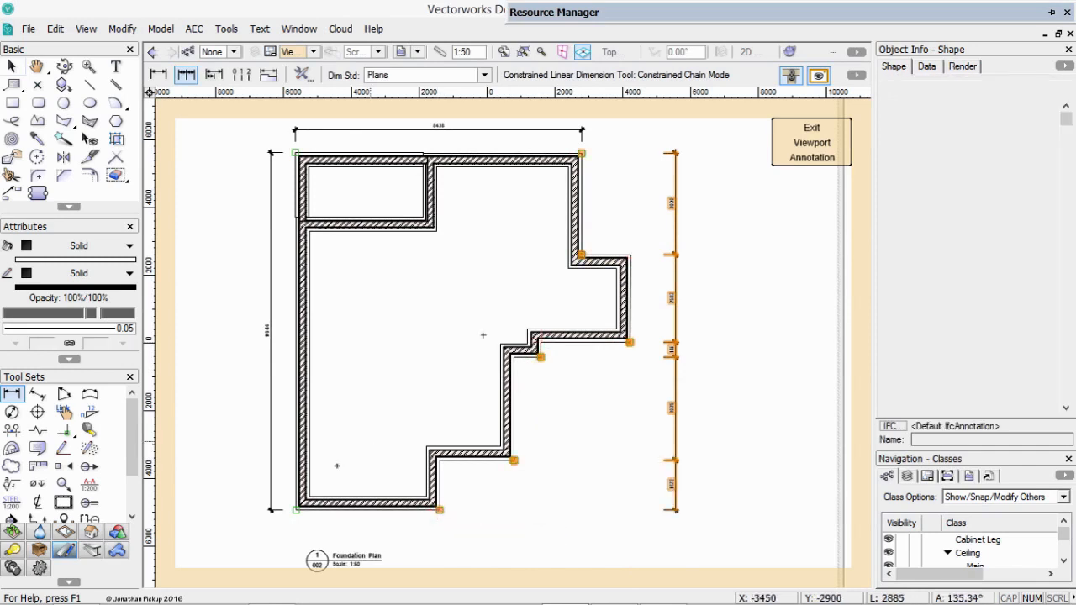
# Add a horizontal chain dimension about 572 mm below the plan, through each outer footing corner from the lower left to the far right.
pyautogui.click(295, 511)
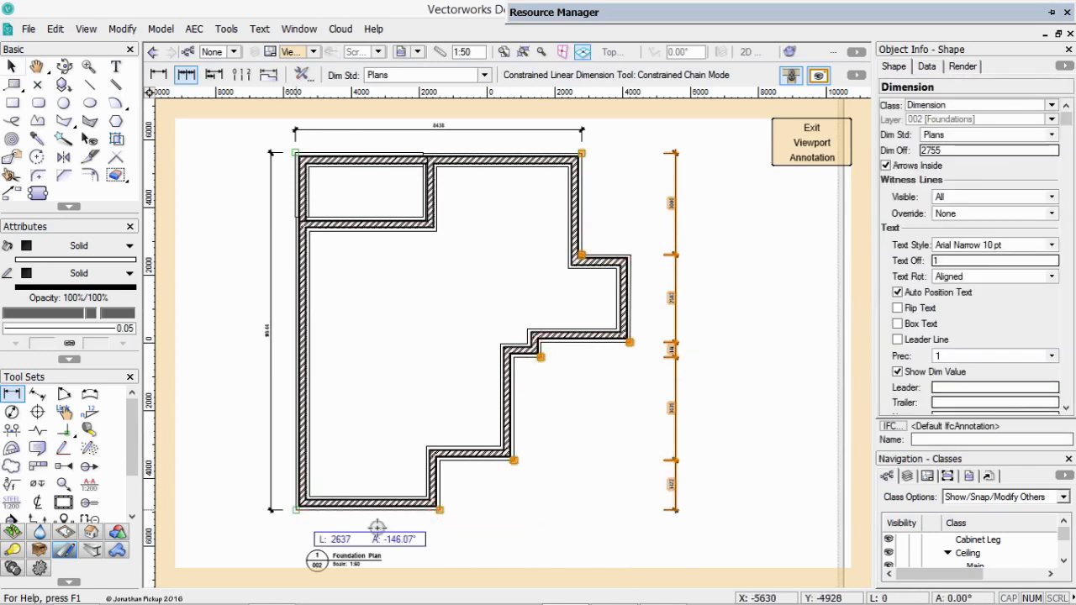
pyautogui.click(440, 510)
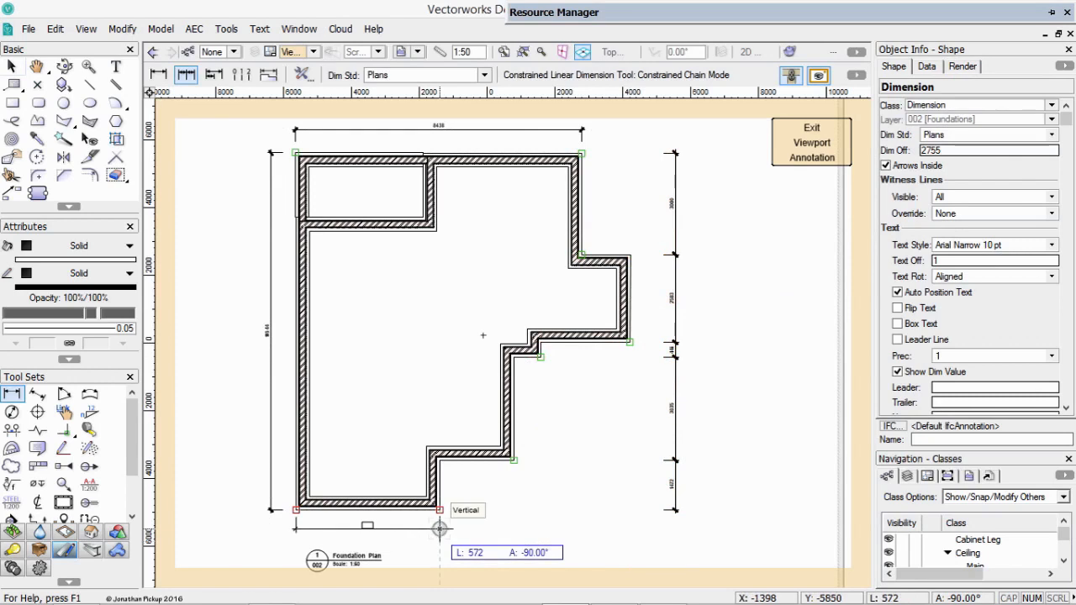
pyautogui.click(439, 528)
pyautogui.click(514, 460)
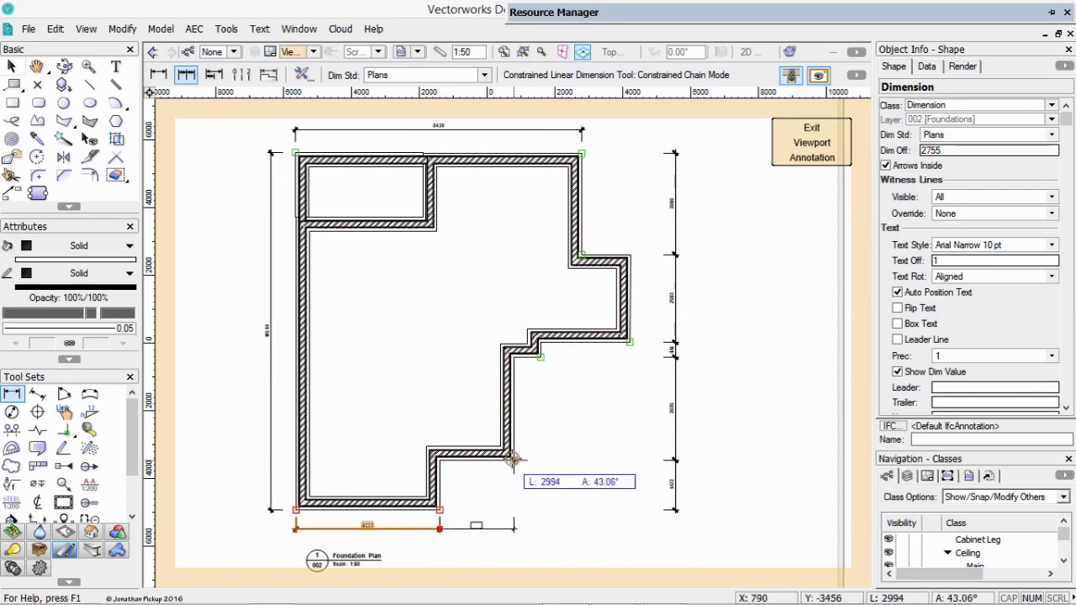
pyautogui.click(540, 357)
pyautogui.click(632, 343)
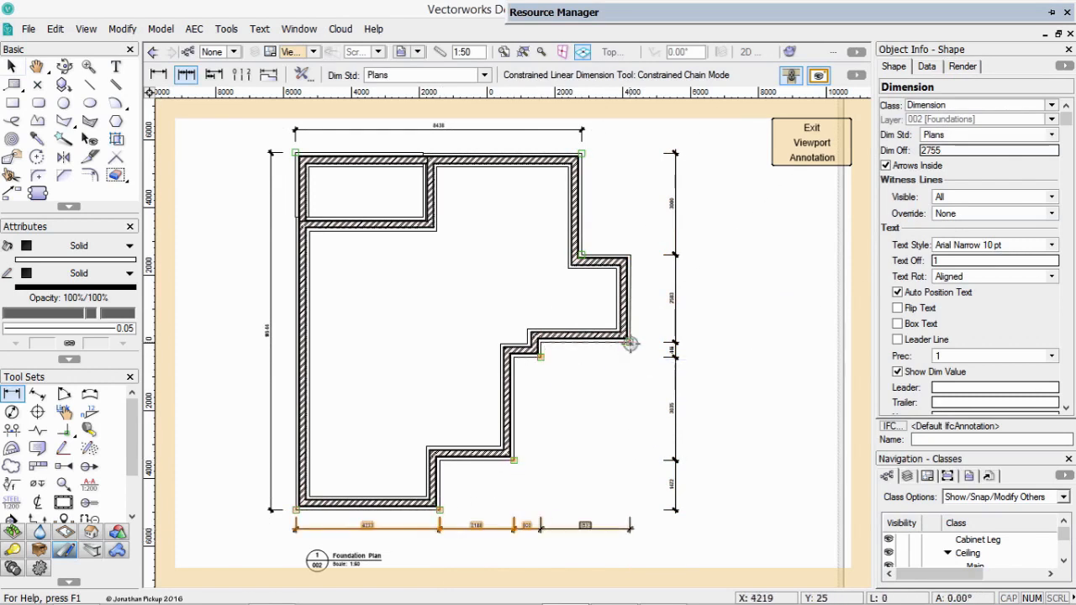
pyautogui.click(631, 343)
# Delete the single overall dimension above the plan's upper edge.
pyautogui.press('x')
pyautogui.click(440, 128)
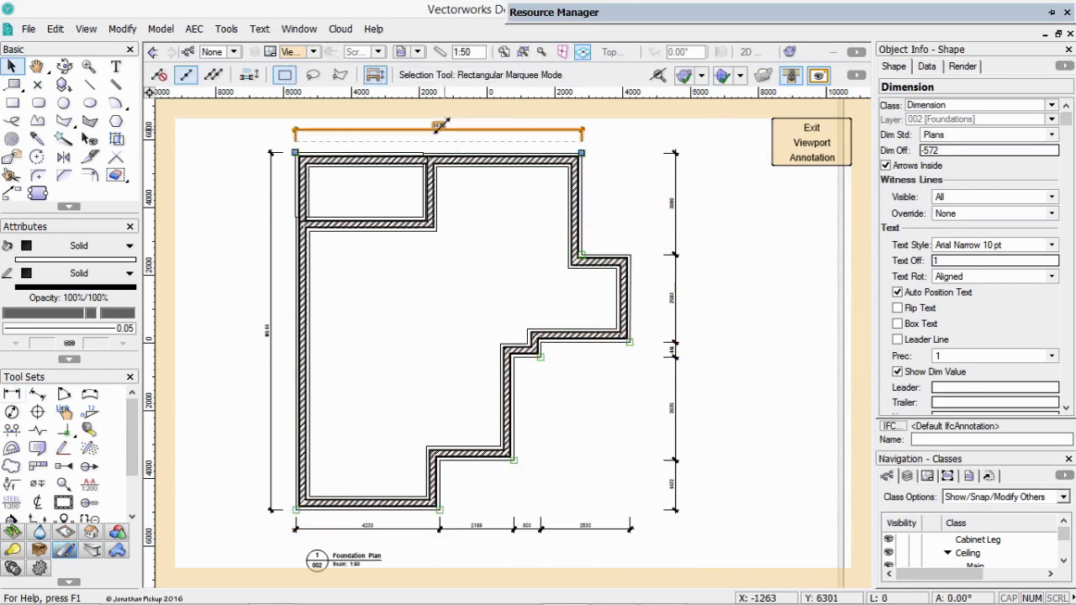
pyautogui.press('Delete')
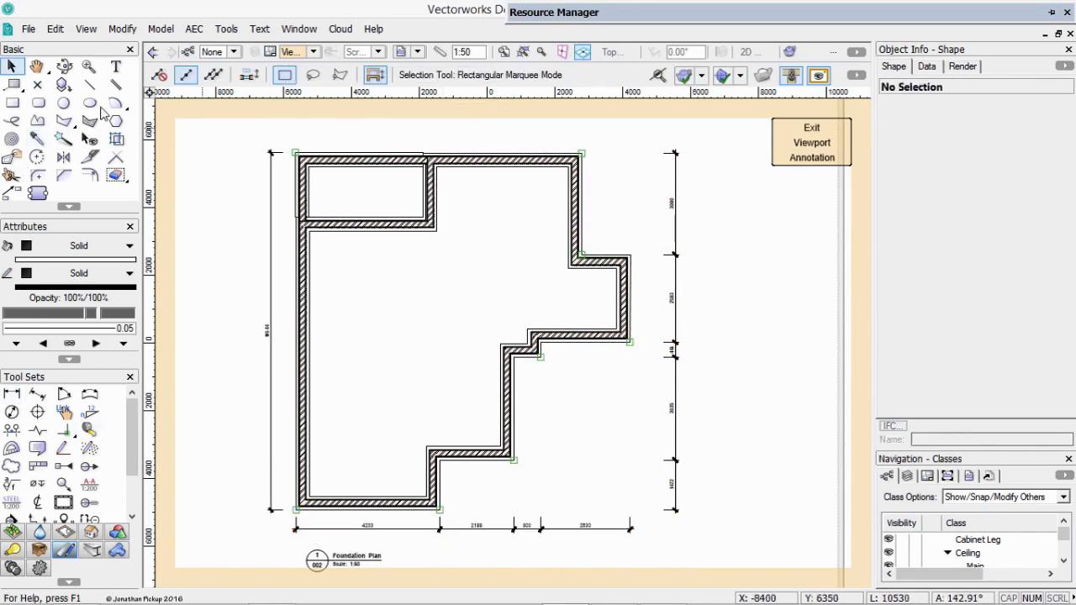
# Chain-dimension above the plan from its upper-left footing corner to the upper-right corner and on to the projecting bay's outer corner.
pyautogui.click(12, 393)
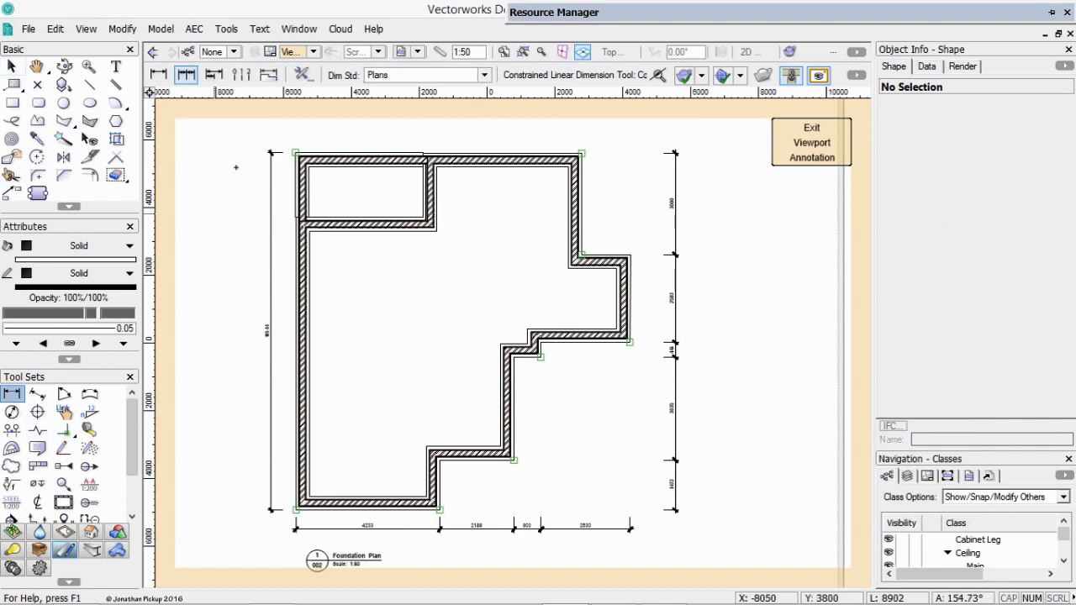
pyautogui.click(269, 153)
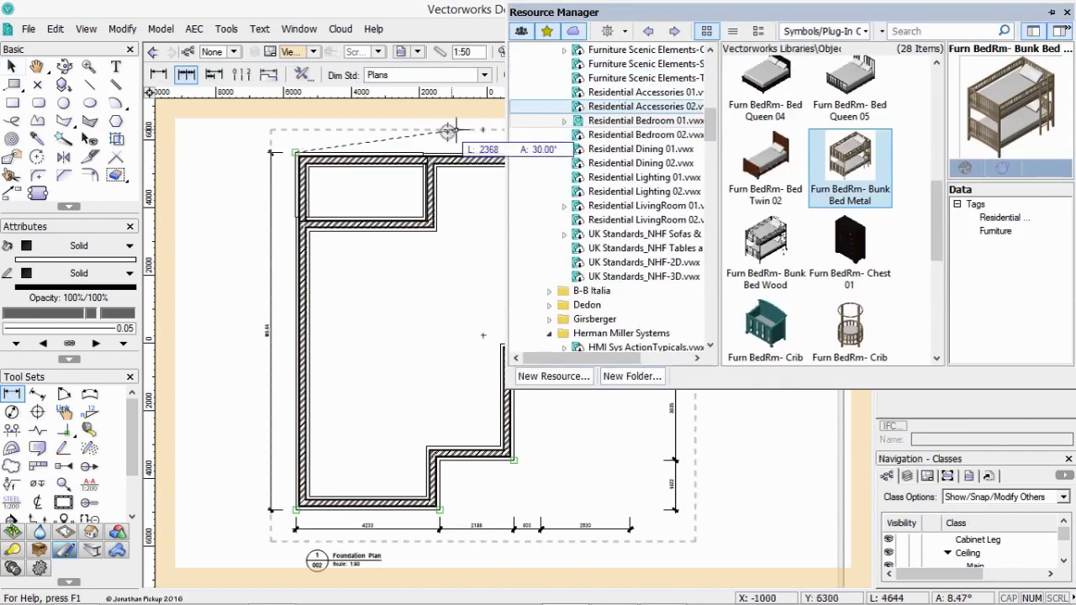
pyautogui.click(580, 154)
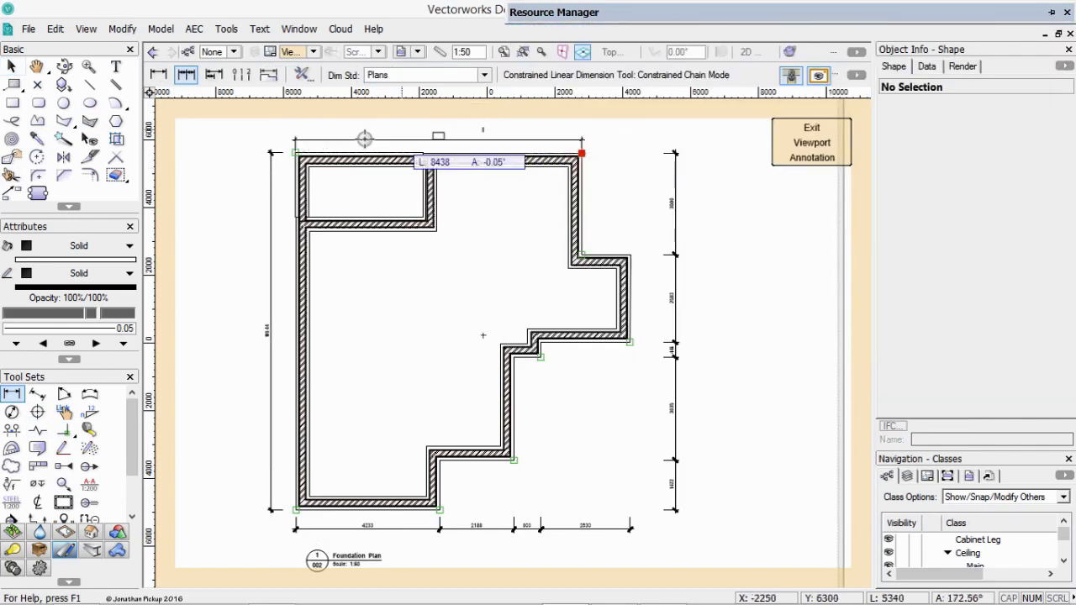
pyautogui.click(358, 133)
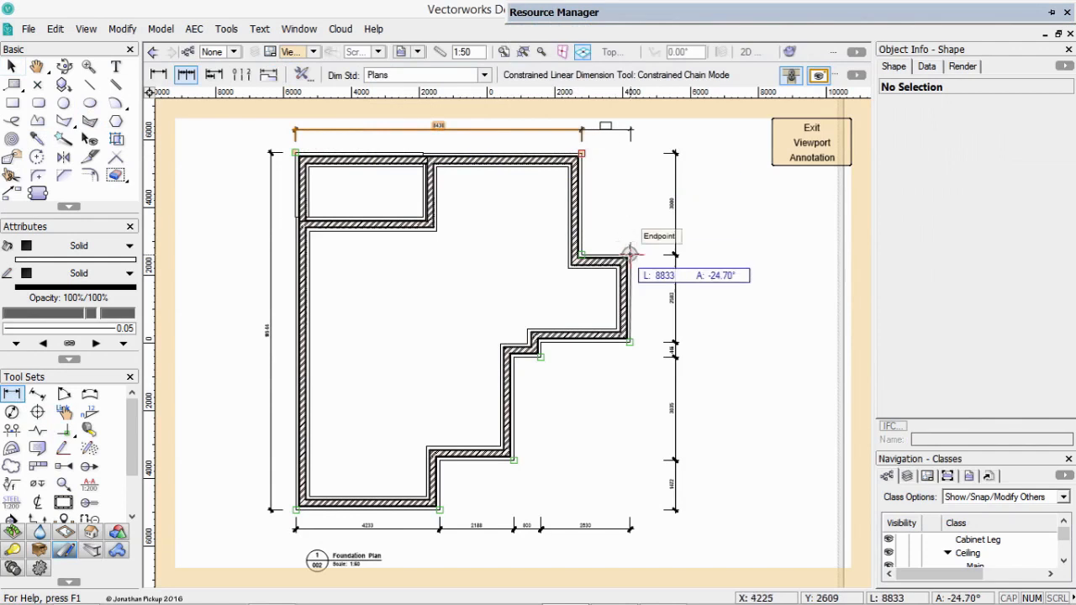
pyautogui.doubleClick(630, 254)
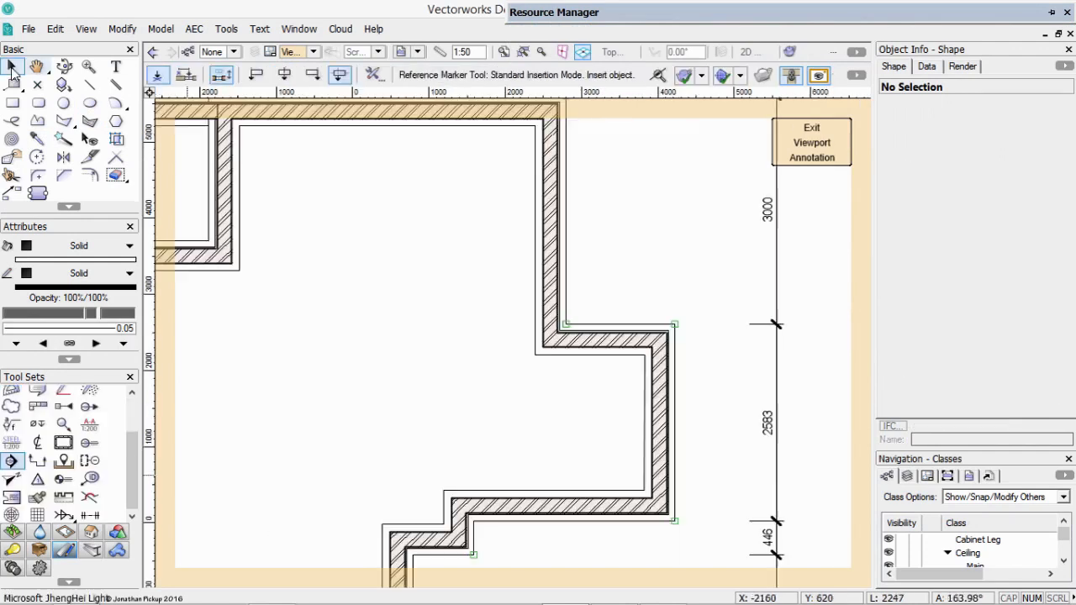
pyautogui.click(12, 67)
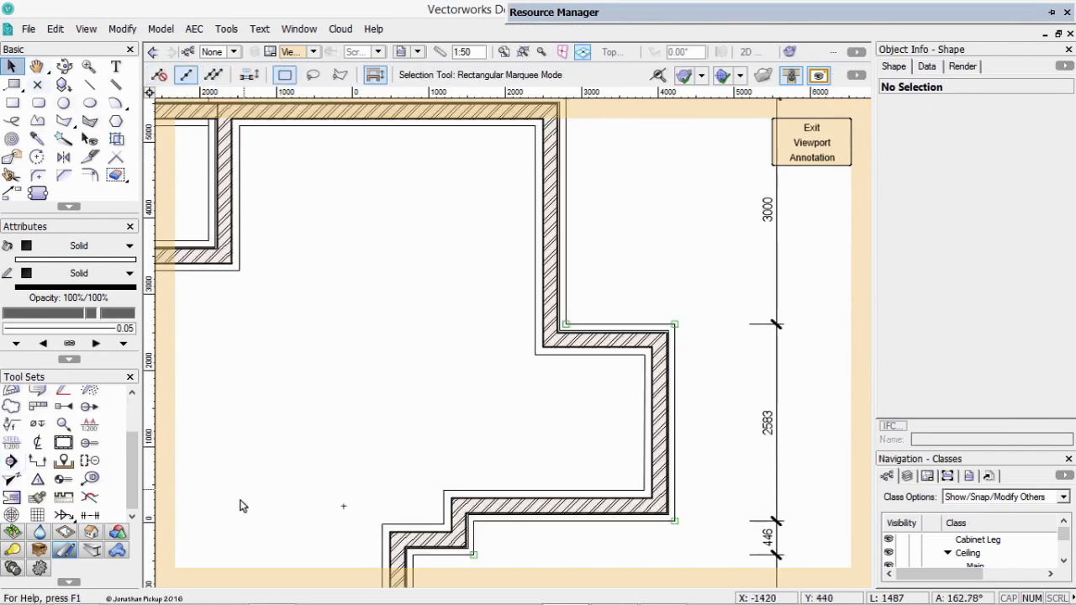
# Draw a Section-Elevation Marker across the upper right wall, from about X 3460, Y 4060 outside the footings to inside the building.
pyautogui.click(39, 462)
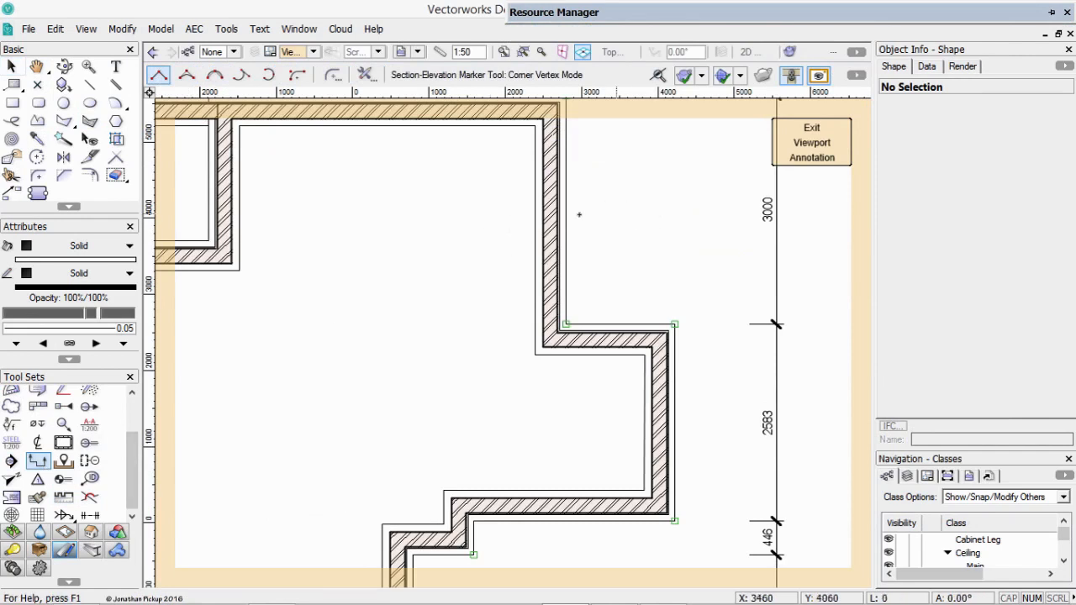
pyautogui.click(618, 214)
pyautogui.click(489, 214)
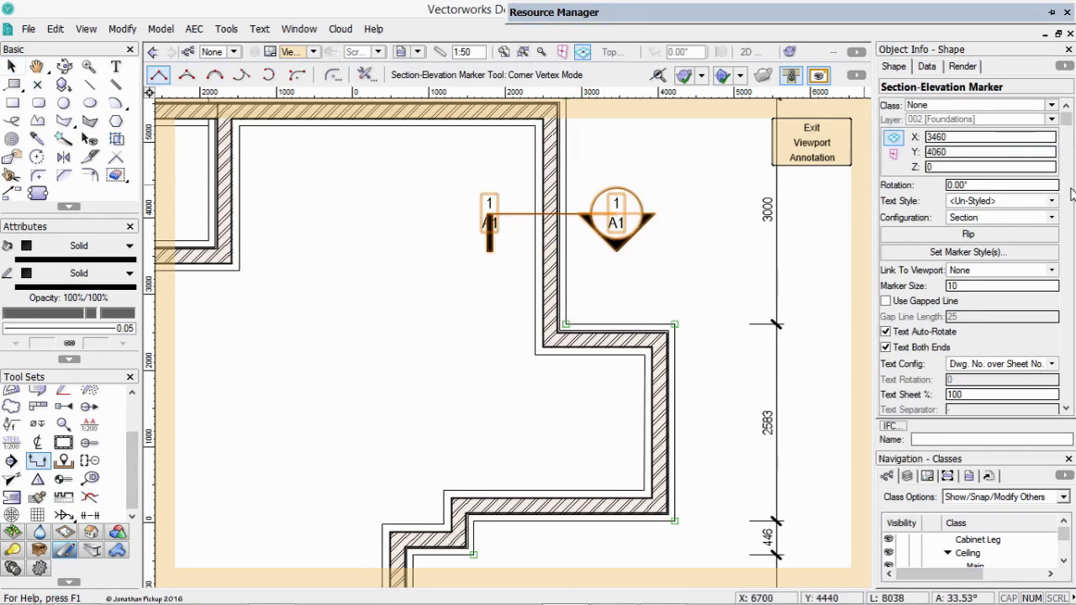
# Set the section marker's ending style to Cross Sec Mrk-01 [CN] and turn off its text at both ends.
pyautogui.click(934, 252)
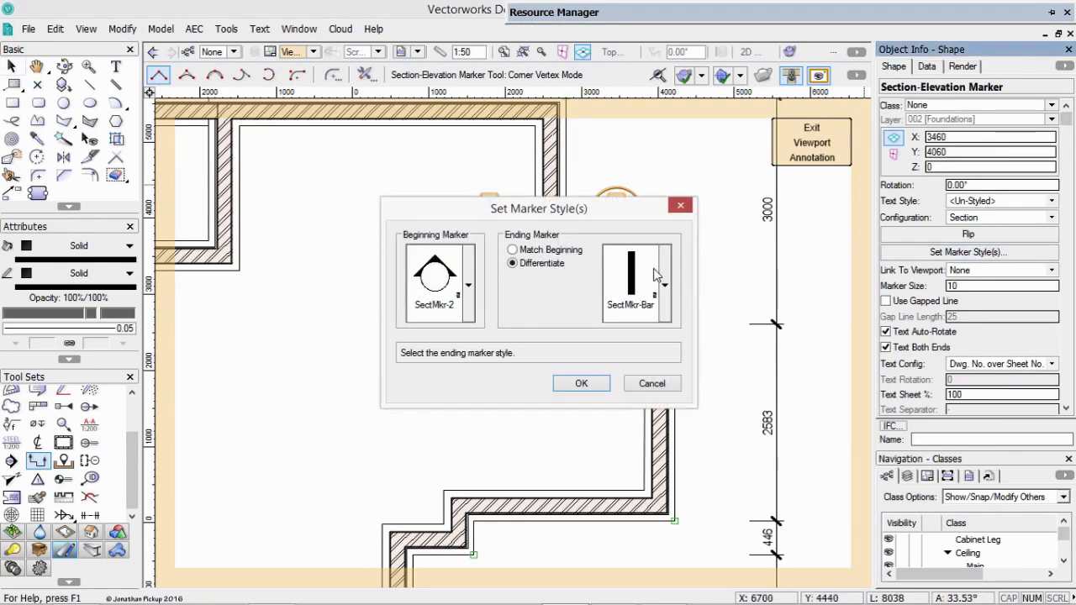
pyautogui.click(654, 268)
pyautogui.click(576, 30)
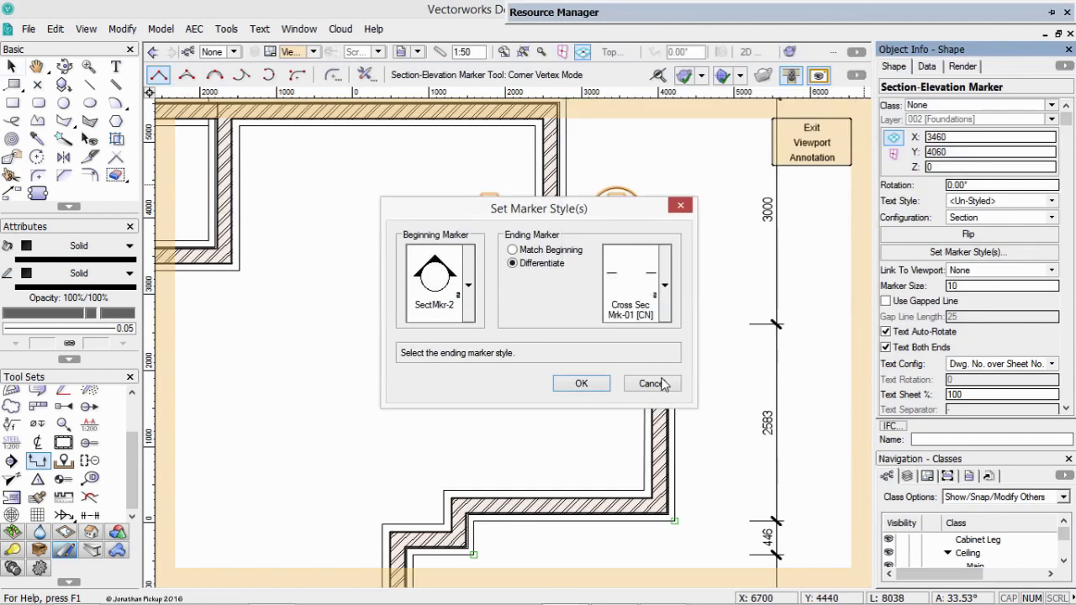
pyautogui.click(581, 384)
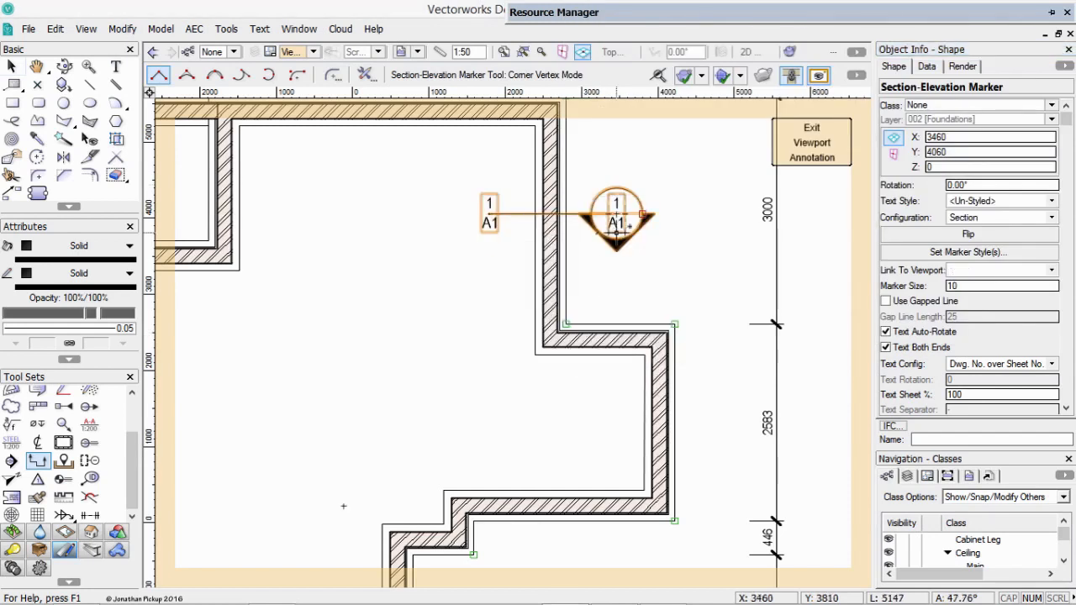
pyautogui.click(904, 349)
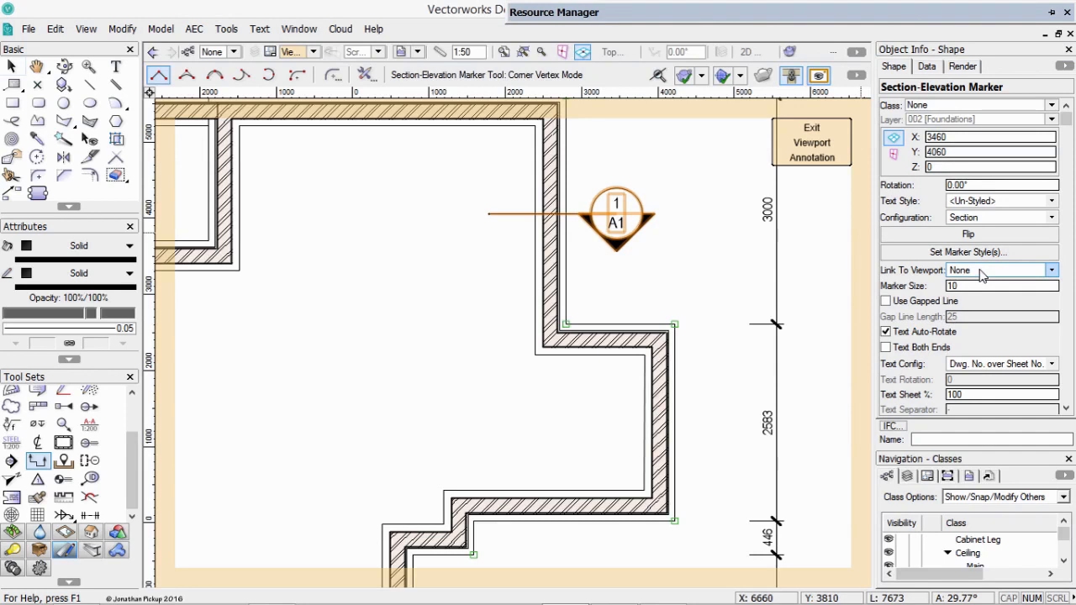
# Leave the viewport's annotations, return to the foundations sheet and deselect the viewport.
pyautogui.press('x')
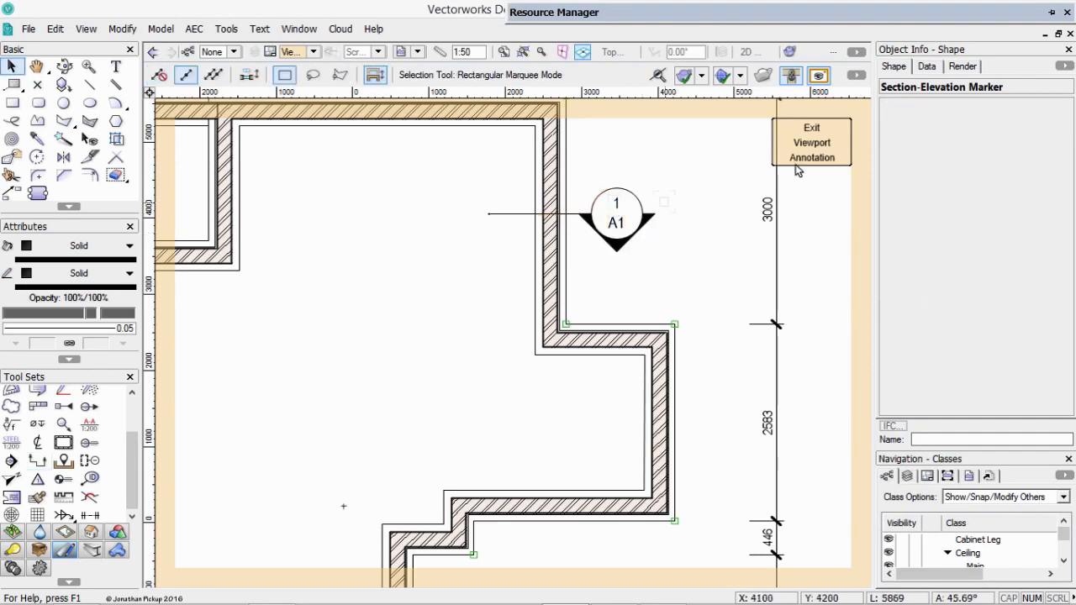
pyautogui.click(798, 149)
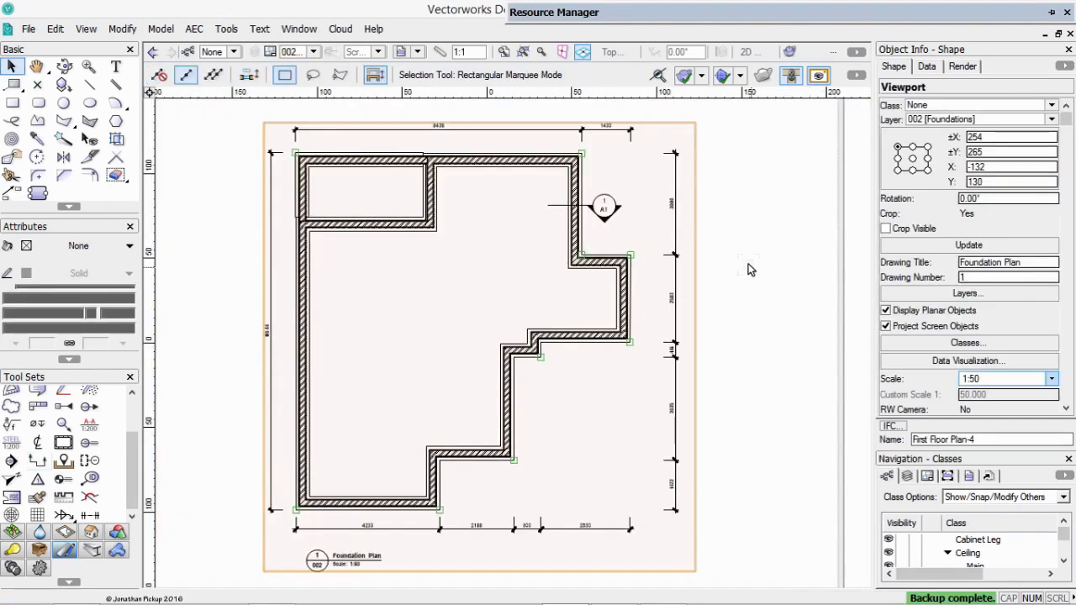
pyautogui.scroll(-1, 750, 269)
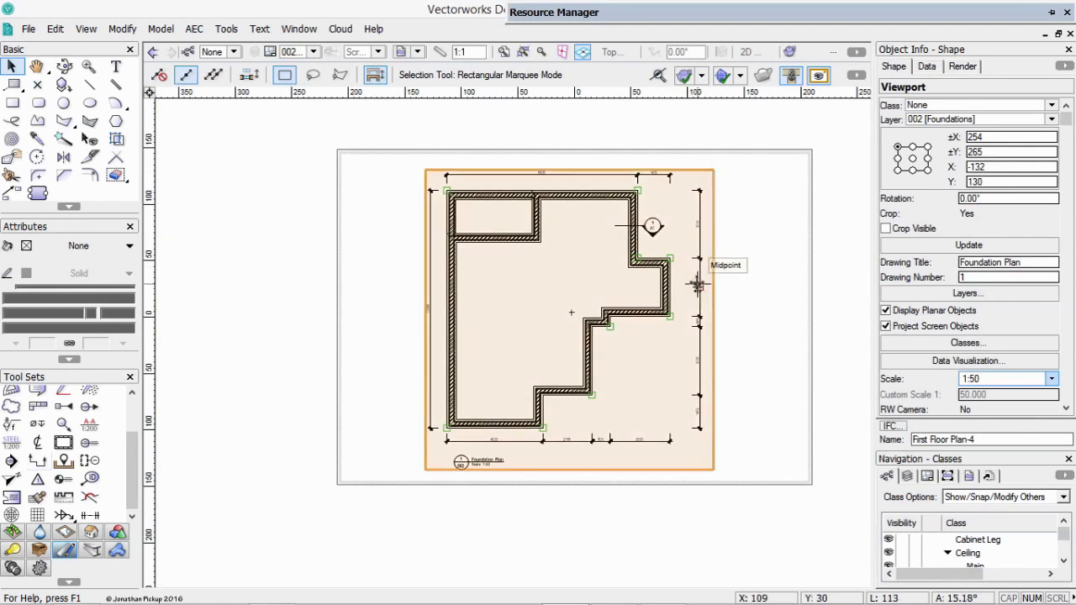
pyautogui.click(383, 241)
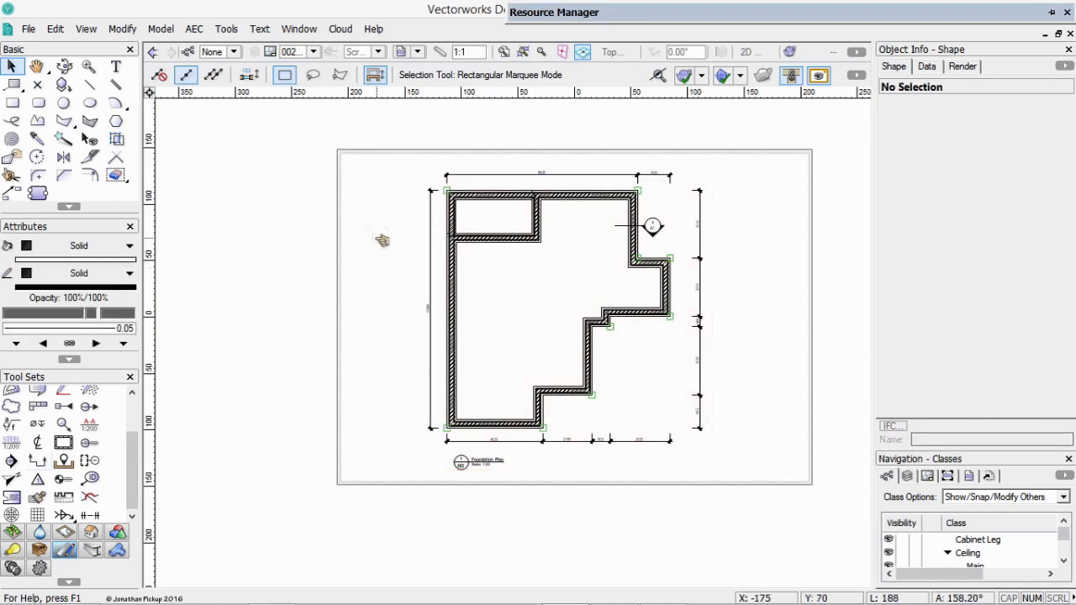
# Insert a sheet border on the foundations sheet, fitted to the page, and set all four of its margins to 1 mm.
pyautogui.click(64, 442)
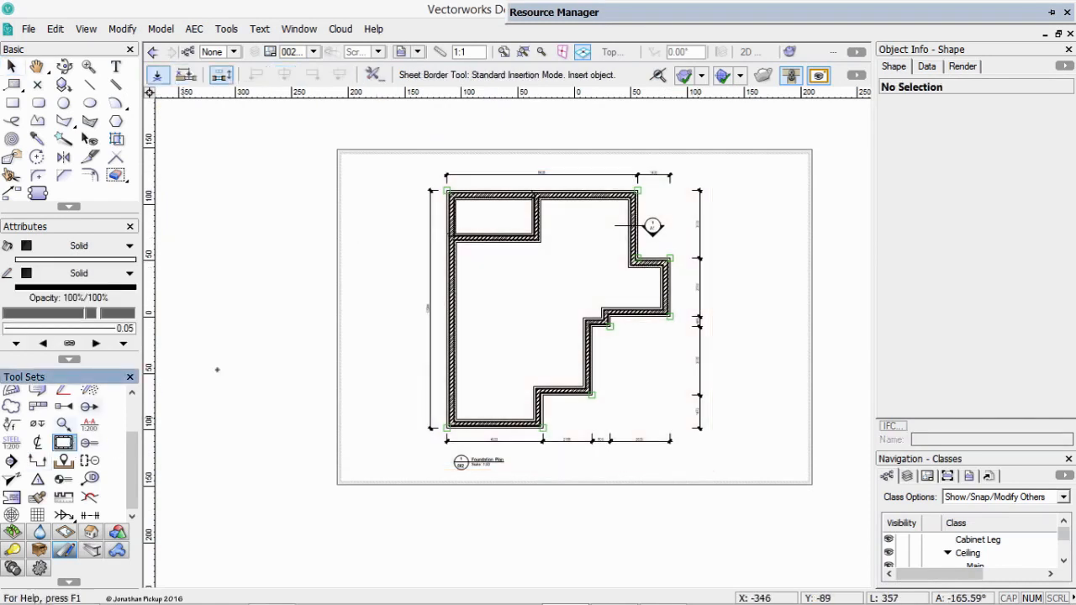
pyautogui.click(375, 329)
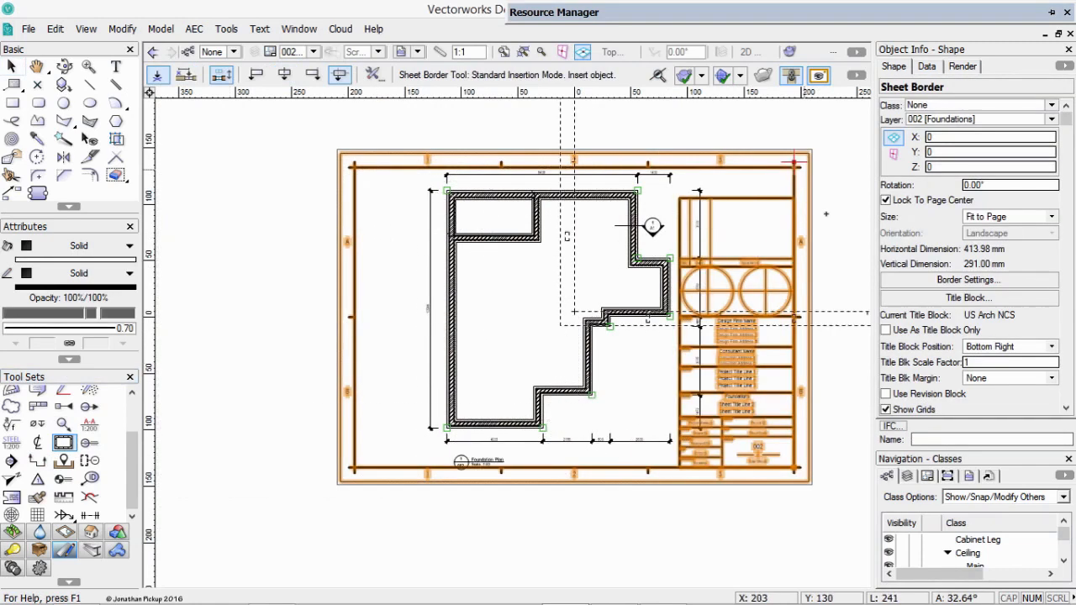
pyautogui.click(944, 280)
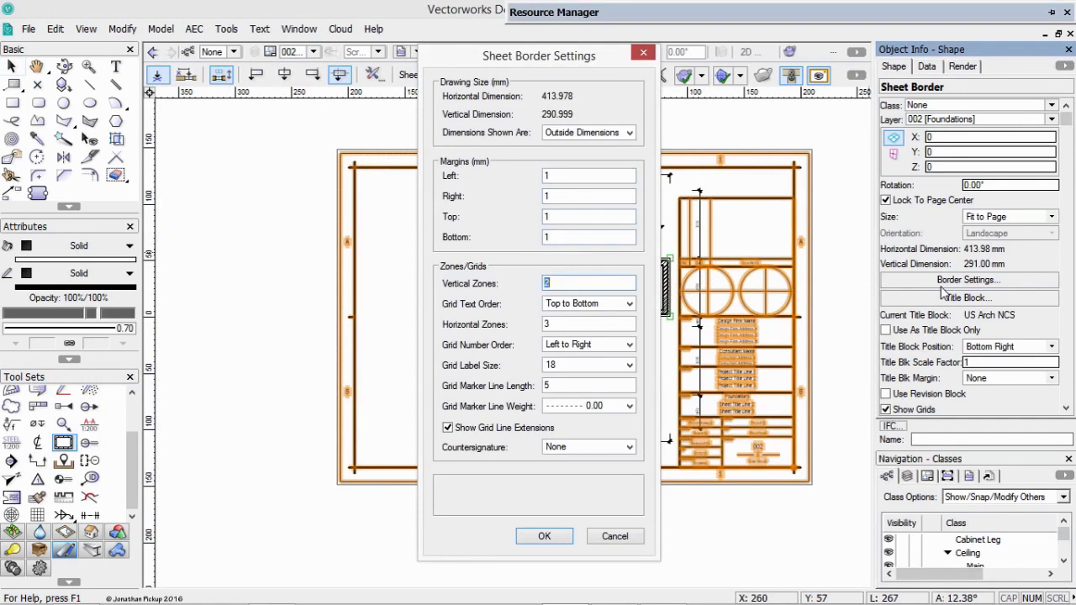
pyautogui.press('Return')
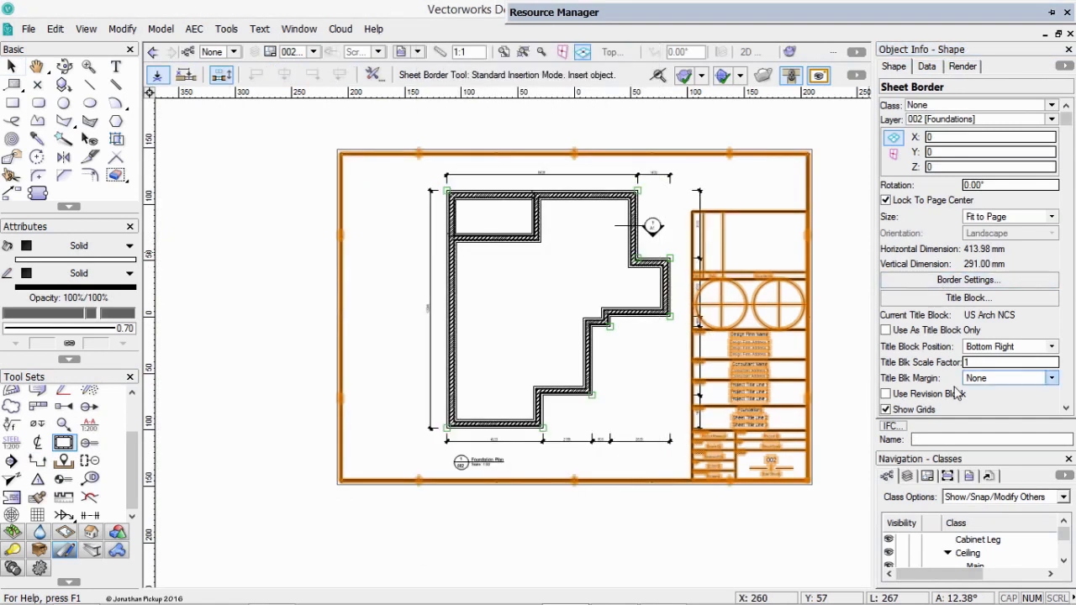
# Set the sheet border's title block scale factor to 0.7.
pyautogui.click(981, 362)
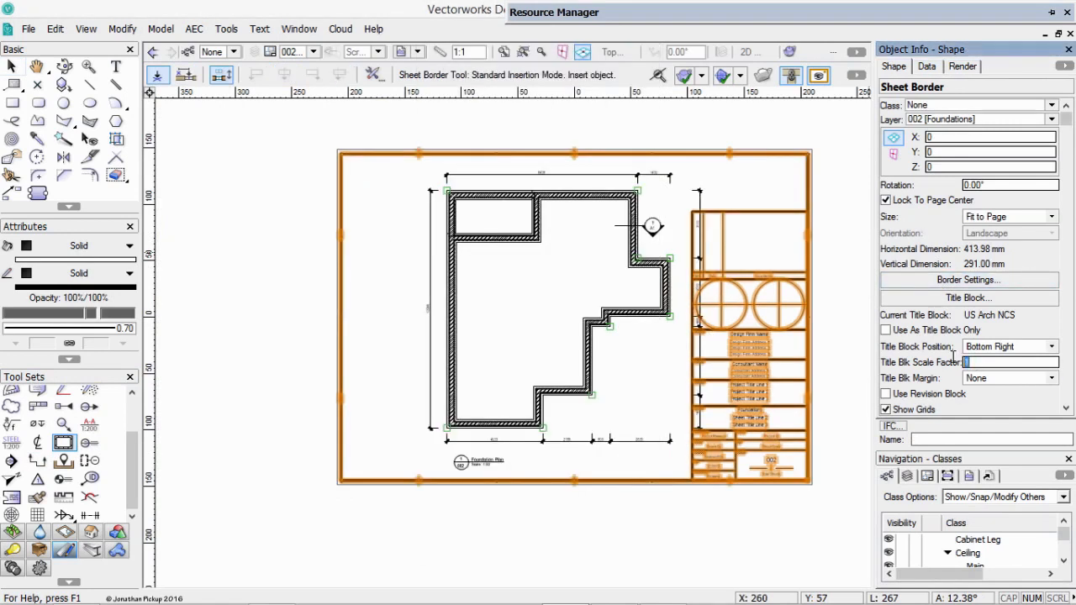
pyautogui.write('.7')
pyautogui.press('Return')
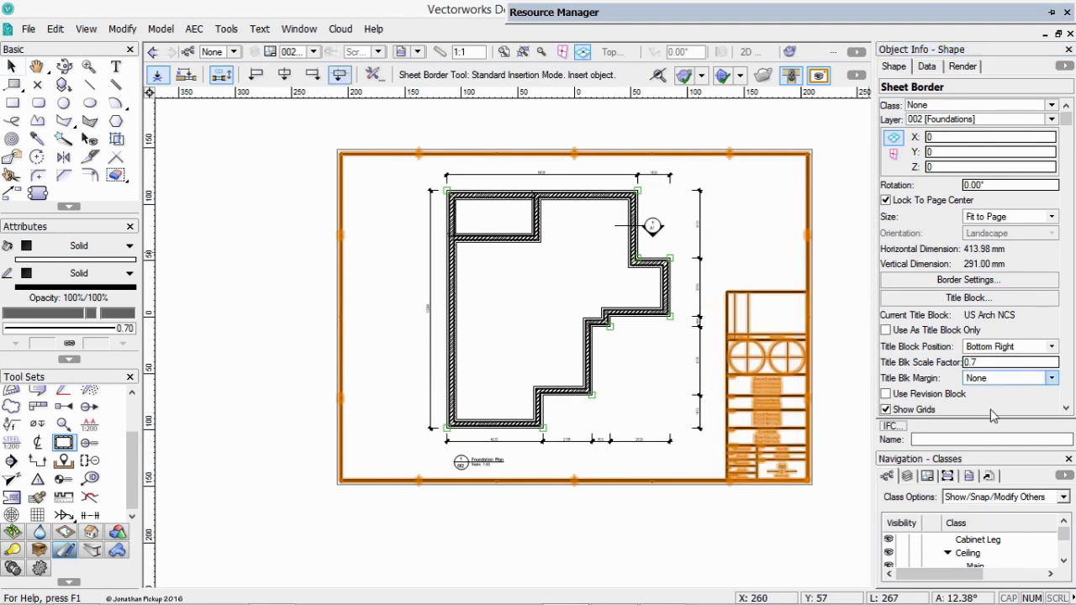
pyautogui.scroll(-3, 936, 382)
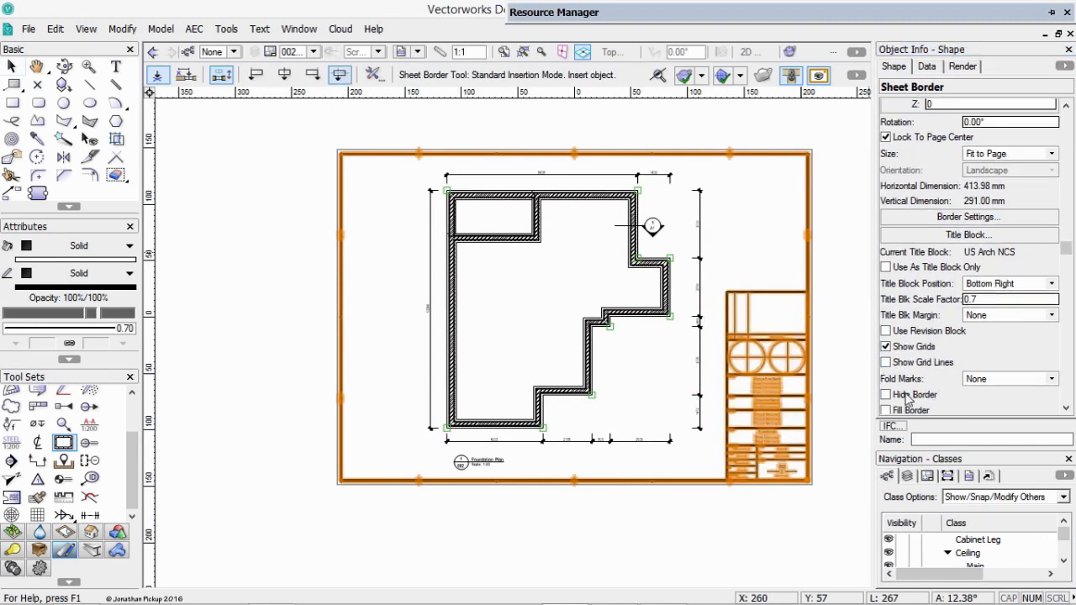
# Hide the border of the sheet border so only the title block is drawn, and deselect it.
pyautogui.click(909, 395)
pyautogui.press('x')
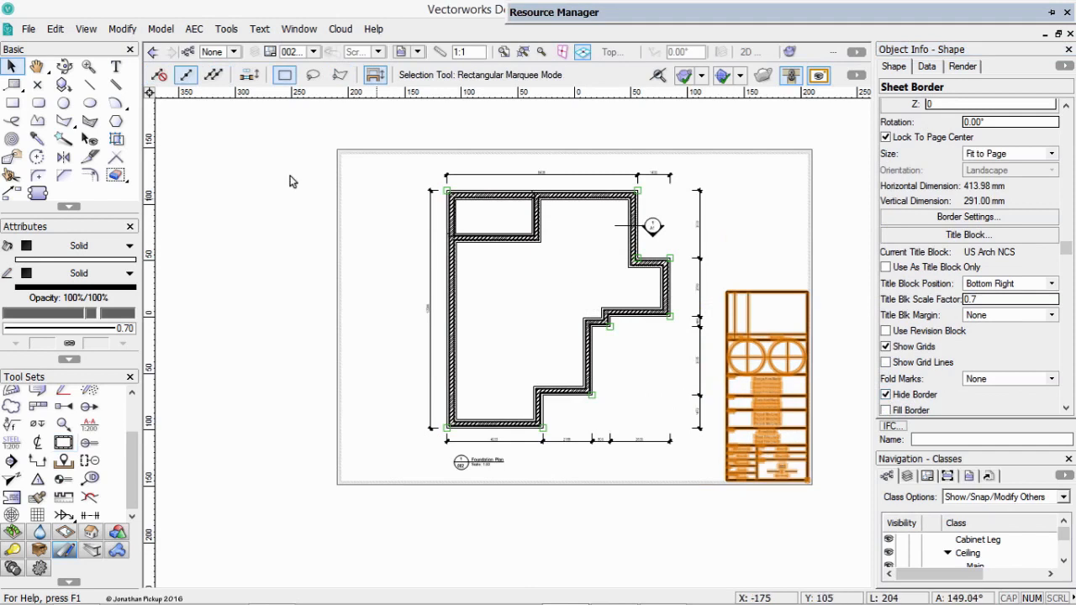
pyautogui.click(267, 181)
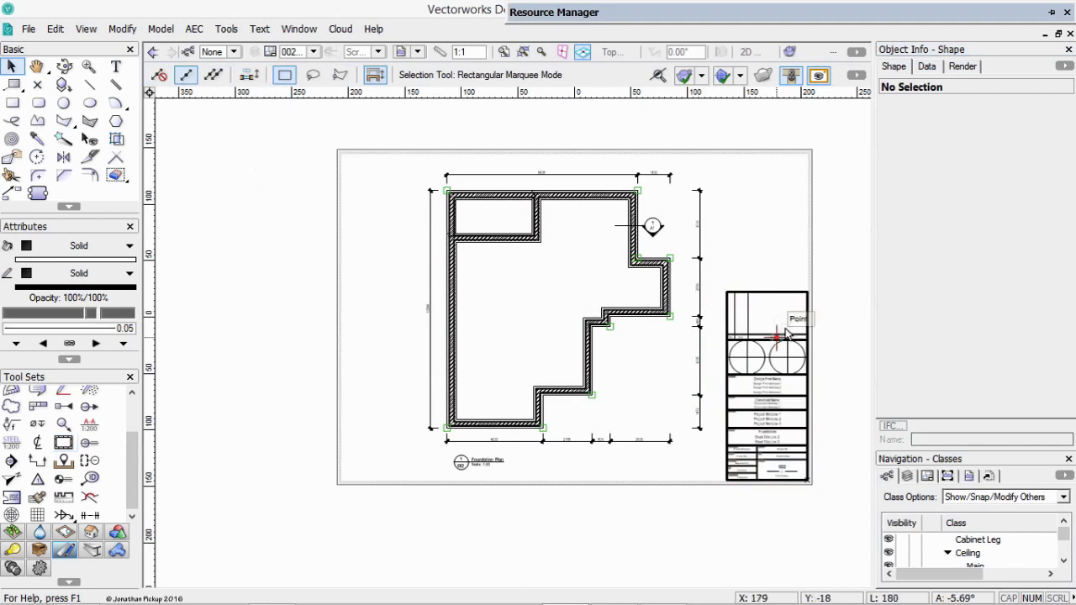
# Open the 2D component of the US Arch NCS symbol for editing from the Sheet Border Components folder of Step 10.vwx.
pyautogui.click(786, 332)
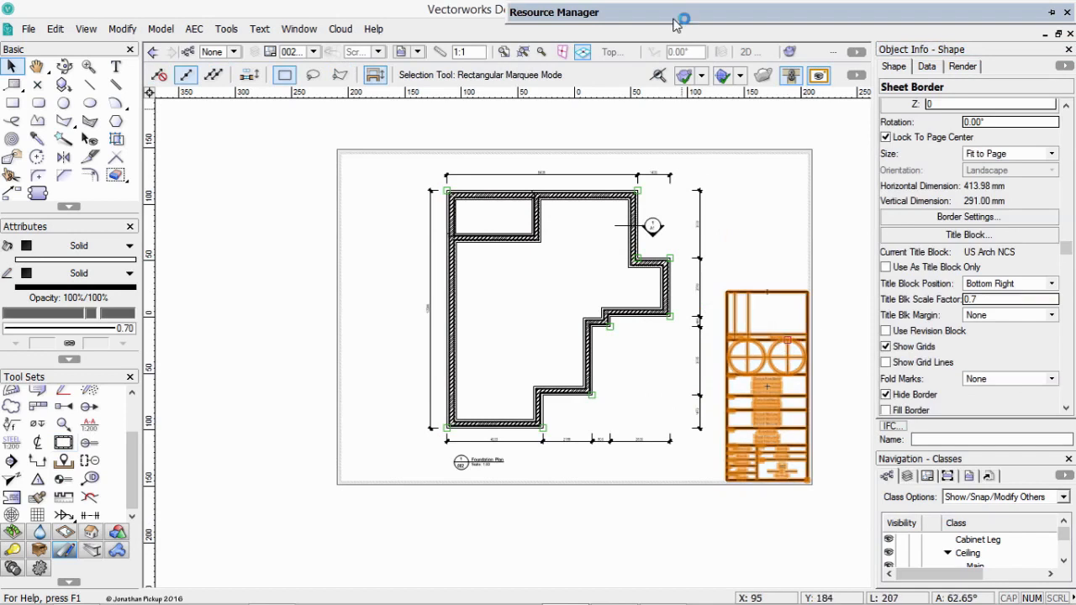
pyautogui.moveTo(711, 123); pyautogui.dragTo(714, 37)
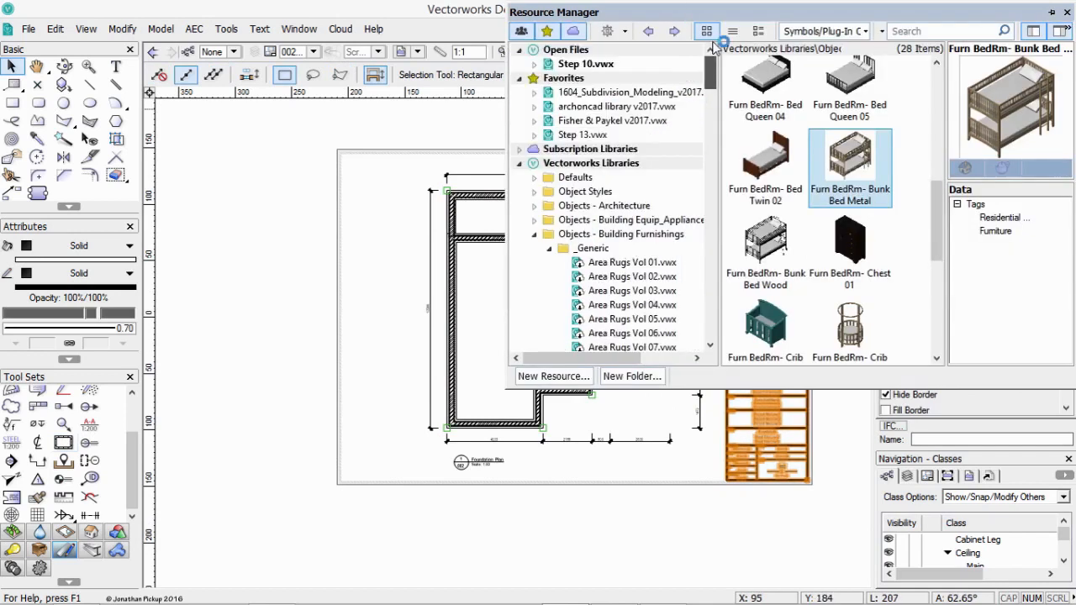
pyautogui.click(535, 64)
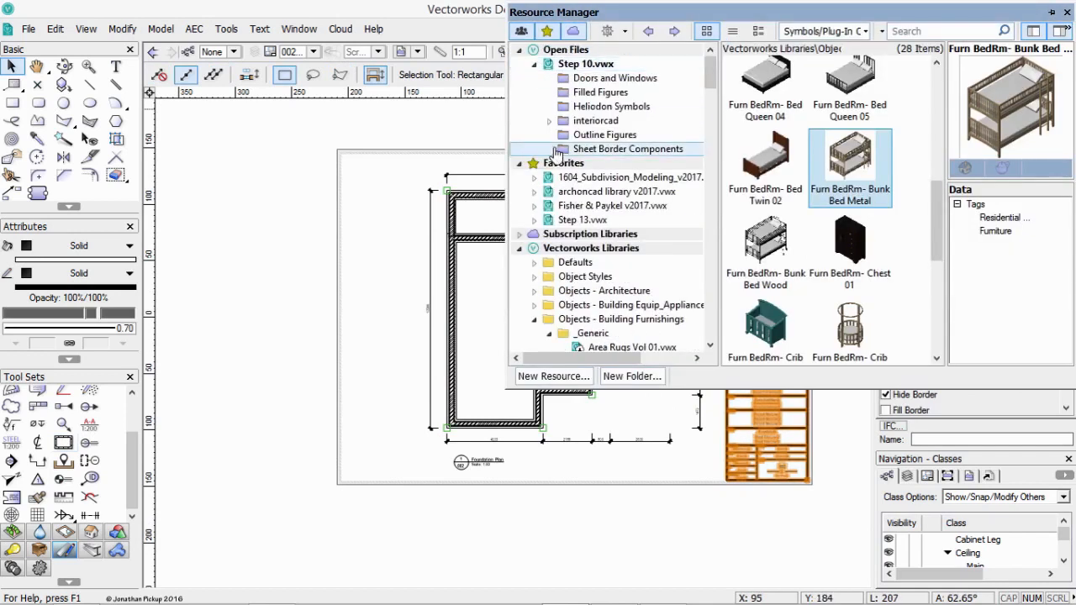
pyautogui.click(570, 155)
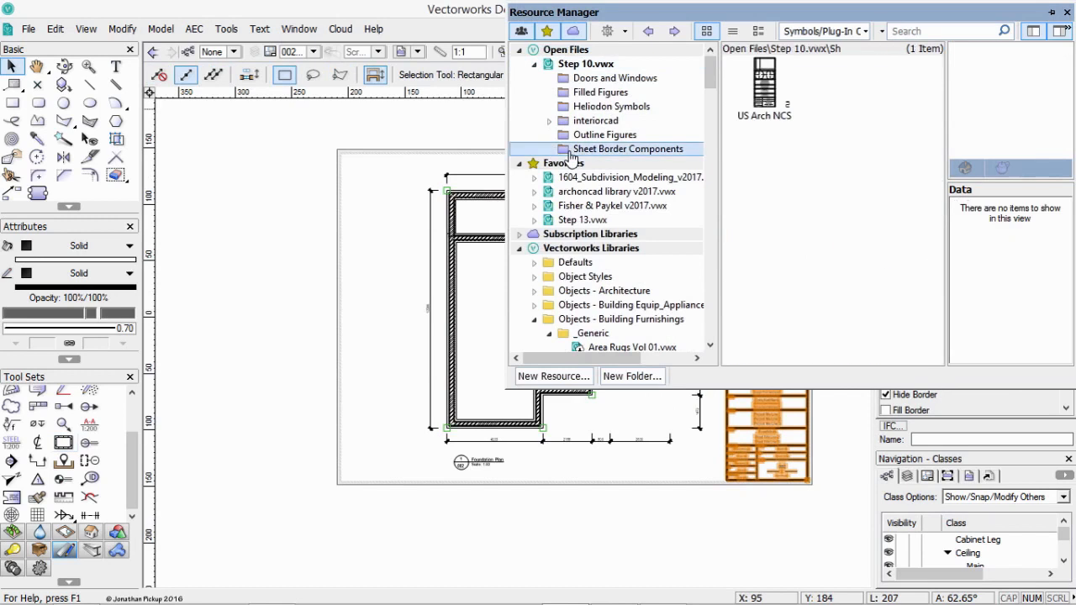
pyautogui.rightClick(776, 101)
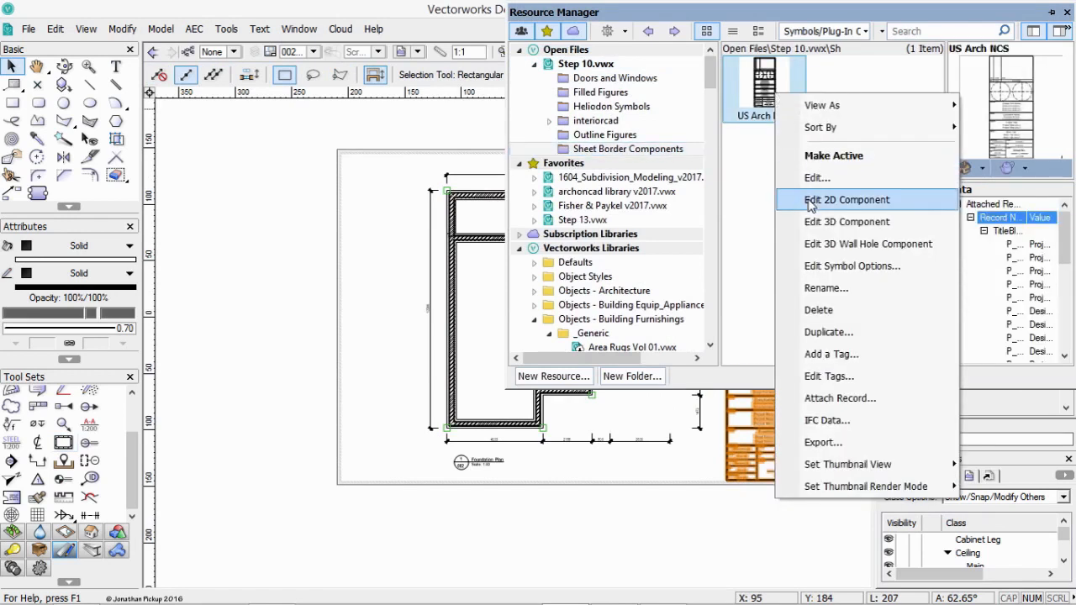
pyautogui.click(849, 201)
pyautogui.scroll(2, 459, 329)
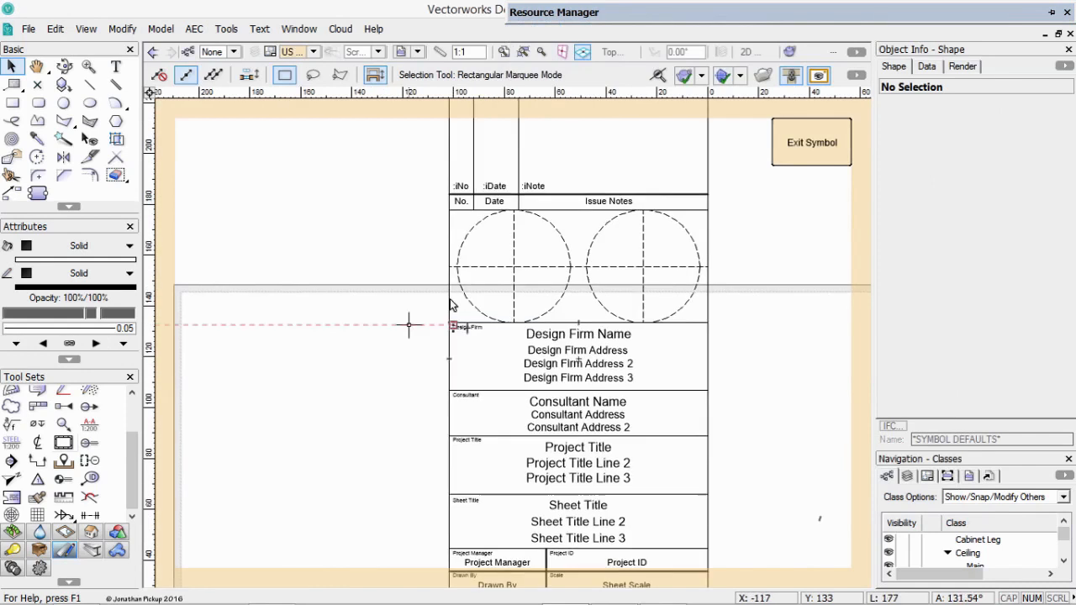
# Delete the dashed circles with their centre lines and the design firm and consultant sections from the title block.
pyautogui.moveTo(410, 216); pyautogui.dragTo(721, 307)
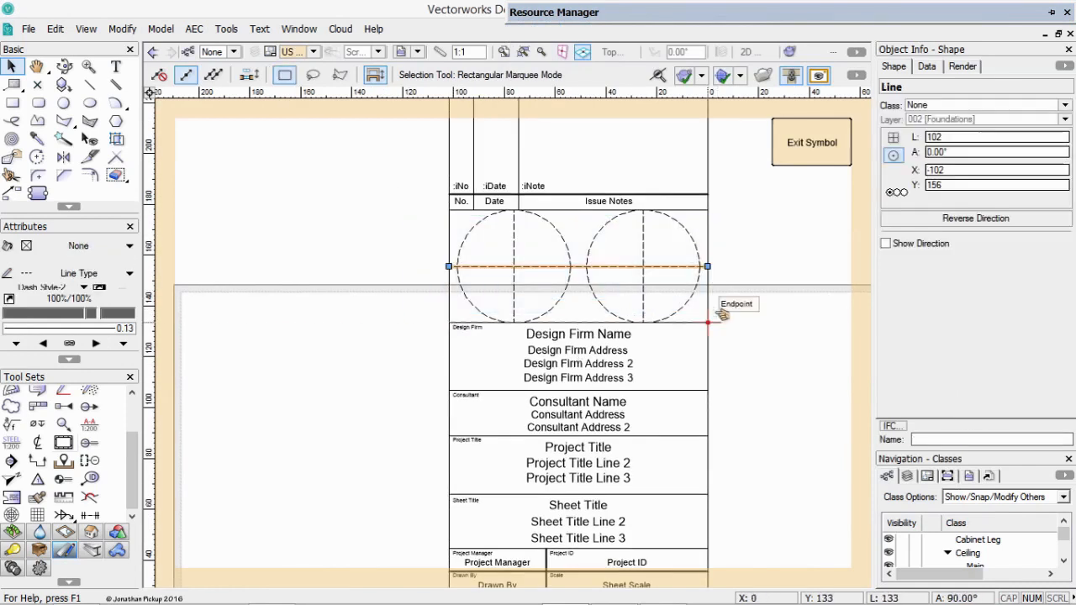
pyautogui.click(644, 261)
pyautogui.press('Delete')
pyautogui.click(586, 267)
pyautogui.press('Delete')
pyautogui.click(568, 264)
pyautogui.press('Delete')
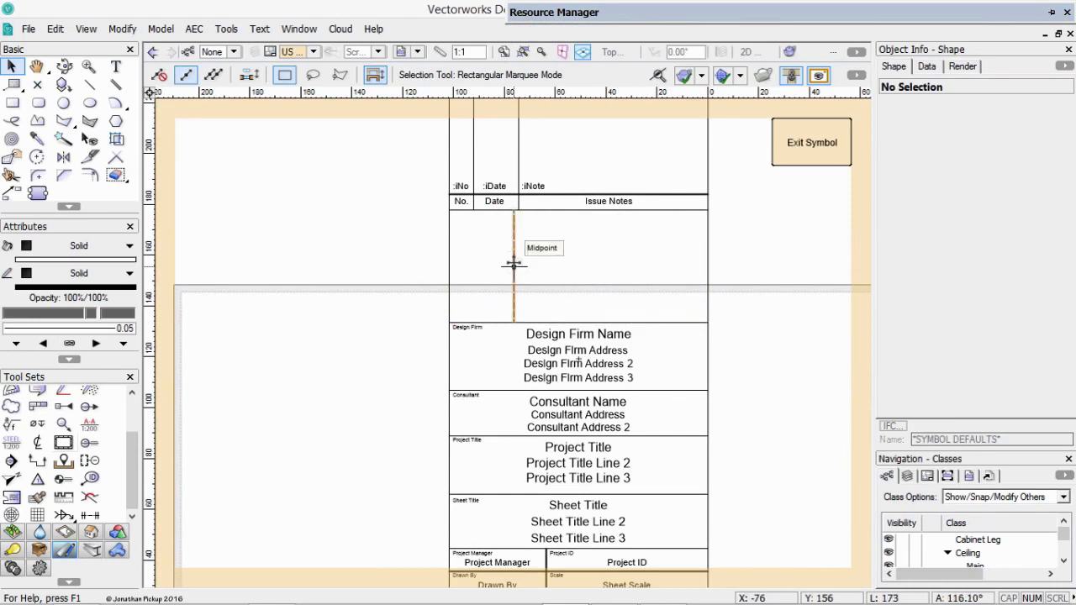
pyautogui.click(511, 262)
pyautogui.press('Delete')
pyautogui.moveTo(404, 313); pyautogui.dragTo(739, 438)
pyautogui.press('Delete')
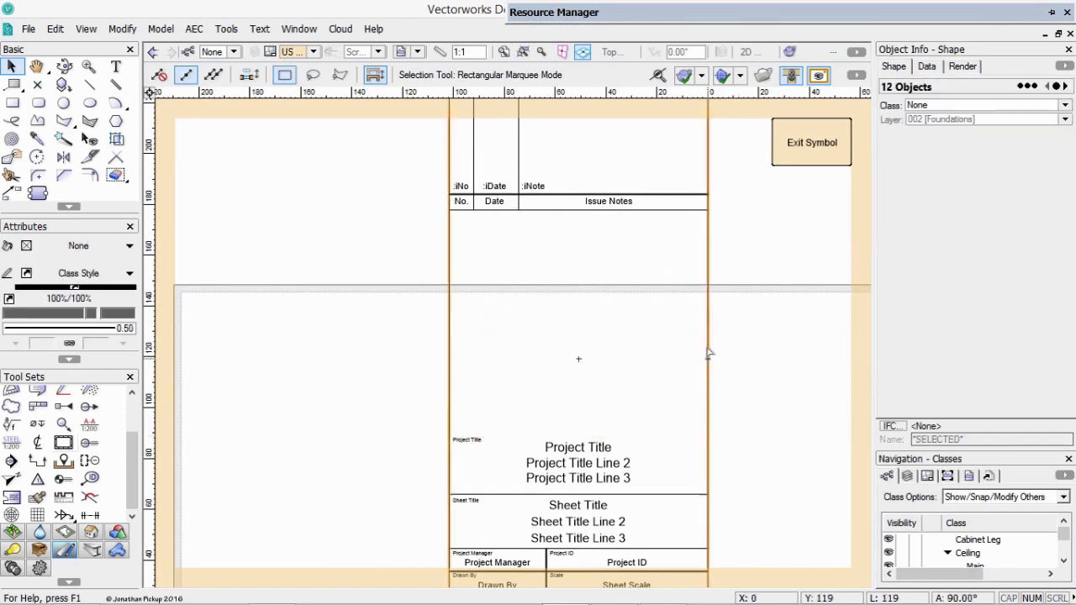
# Move the issue notes section down to close the gap and shorten the title block's outline rectangle to a height of 181.
pyautogui.scroll(-2, 709, 346)
pyautogui.scroll(-2, 709, 346)
pyautogui.moveTo(529, 158); pyautogui.dragTo(765, 328)
pyautogui.moveTo(639, 288); pyautogui.dragTo(639, 352)
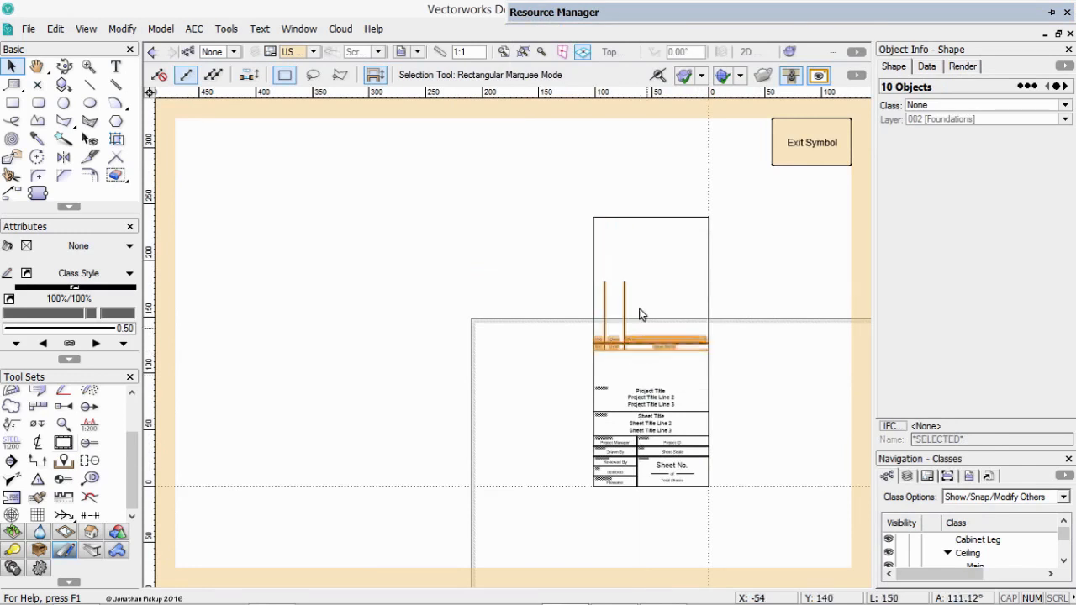
pyautogui.click(651, 216)
pyautogui.moveTo(651, 217); pyautogui.dragTo(651, 282)
# Import cover image.jpg into the title block symbol with JPEG compression.
pyautogui.scroll(3, 637, 345)
pyautogui.moveTo(637, 330)
pyautogui.mouseDown(button='middle')
pyautogui.moveTo(452, 275)
pyautogui.moveTo(390, 236)
pyautogui.mouseUp(button='middle')
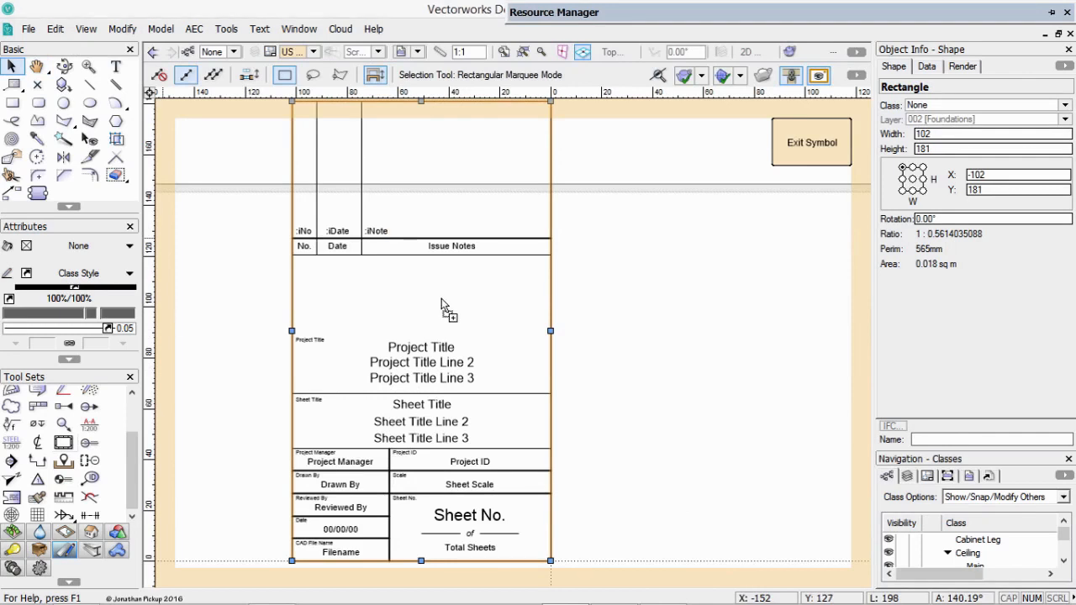
pyautogui.moveTo(445, 307); pyautogui.dragTo(436, 293)
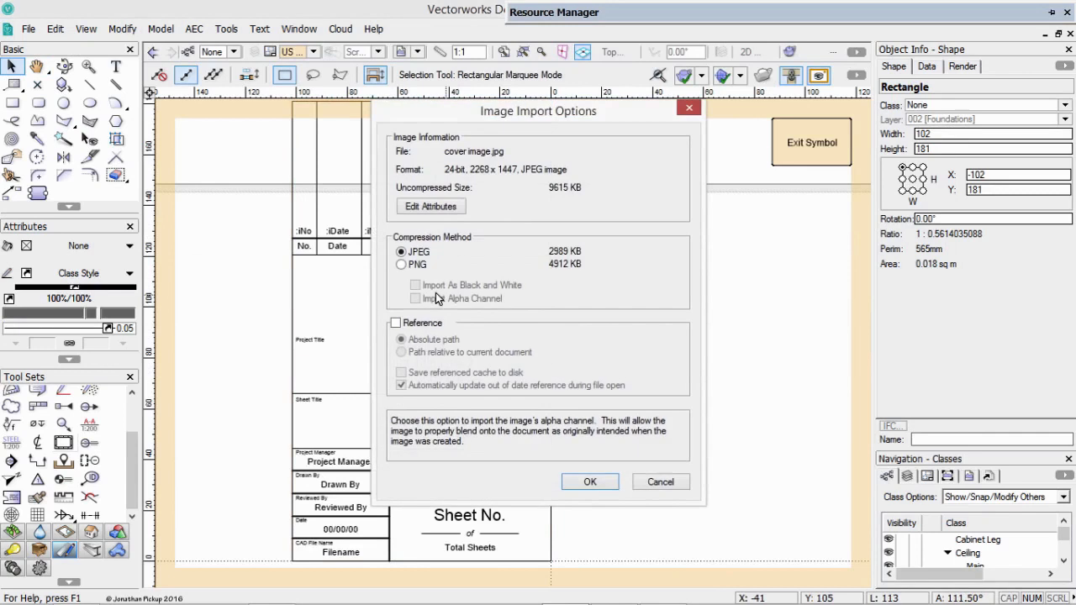
pyautogui.click(586, 483)
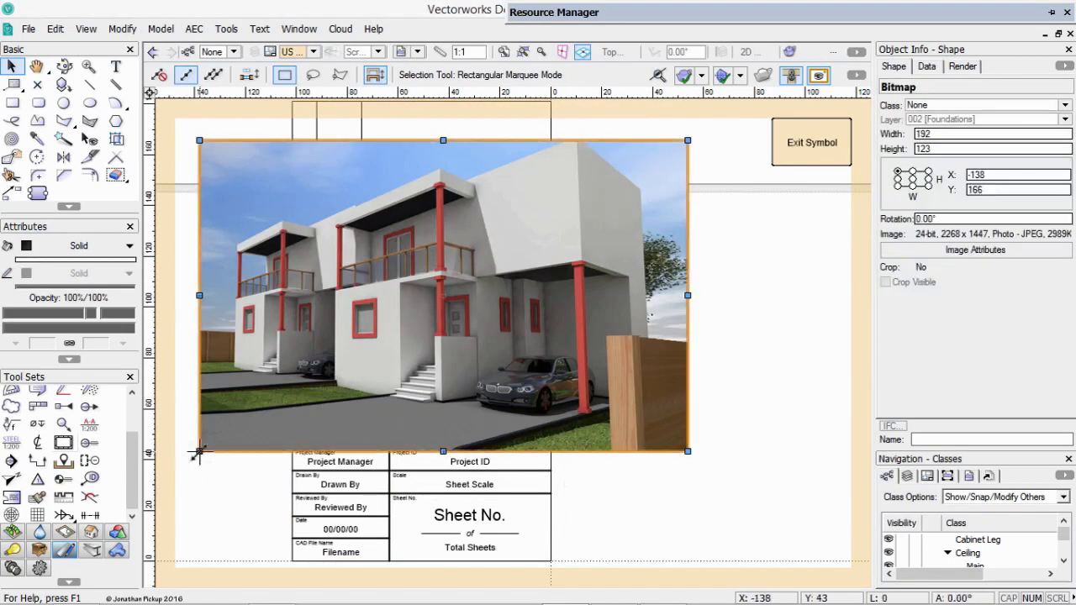
# Scale down the cover image and fit it below the issue notes, between the title block's middle and its right edge.
pyautogui.moveTo(199, 452); pyautogui.dragTo(421, 311)
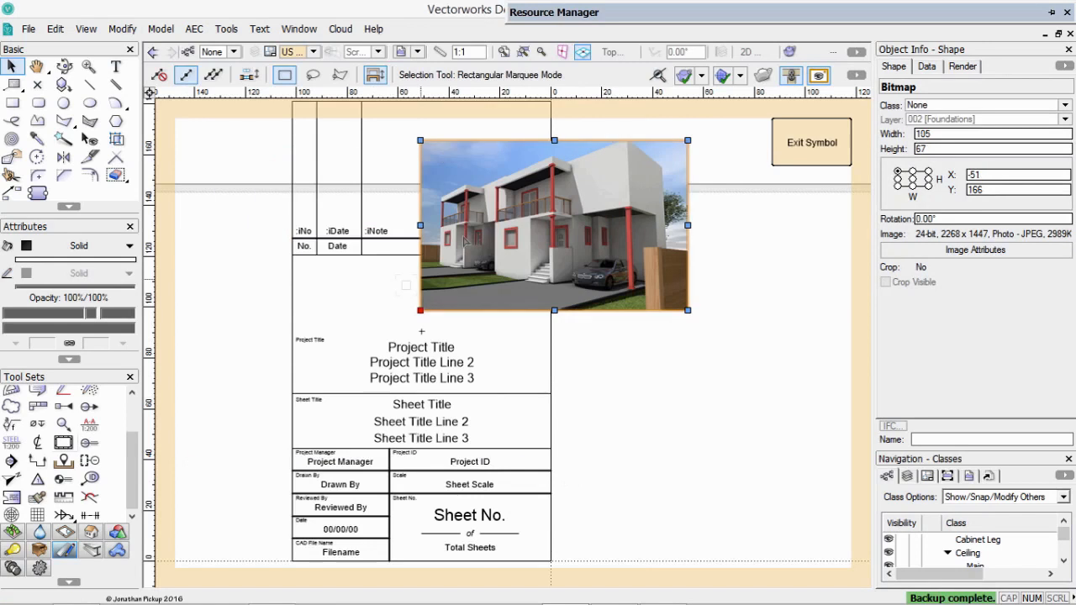
pyautogui.click(445, 133)
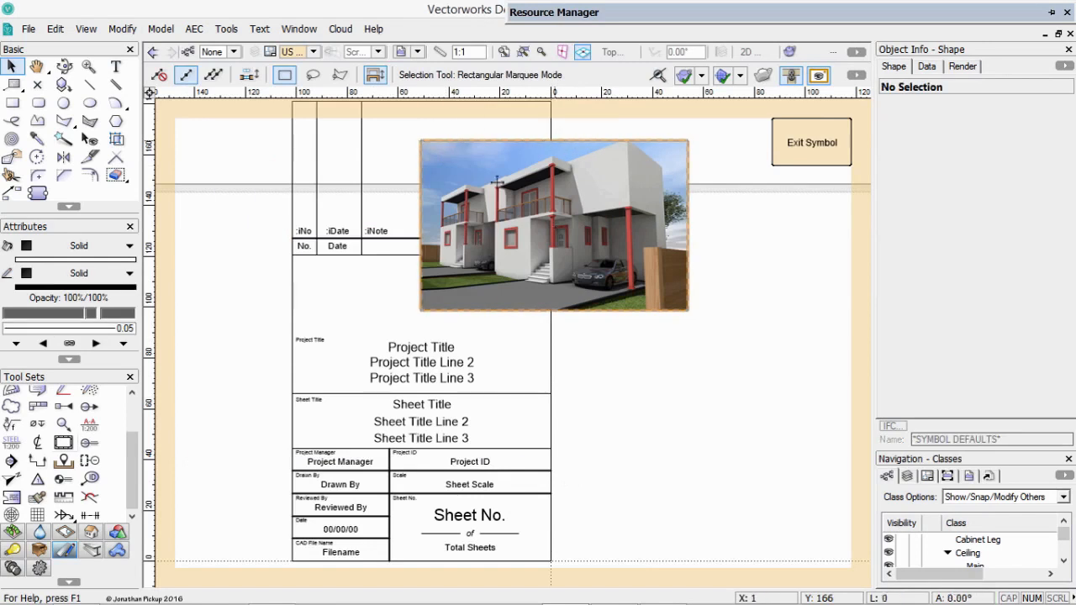
pyautogui.moveTo(420, 310)
pyautogui.mouseDown()
pyautogui.moveTo(271, 425)
pyautogui.moveTo(349, 375)
pyautogui.moveTo(377, 337)
pyautogui.moveTo(421, 330)
pyautogui.mouseUp()
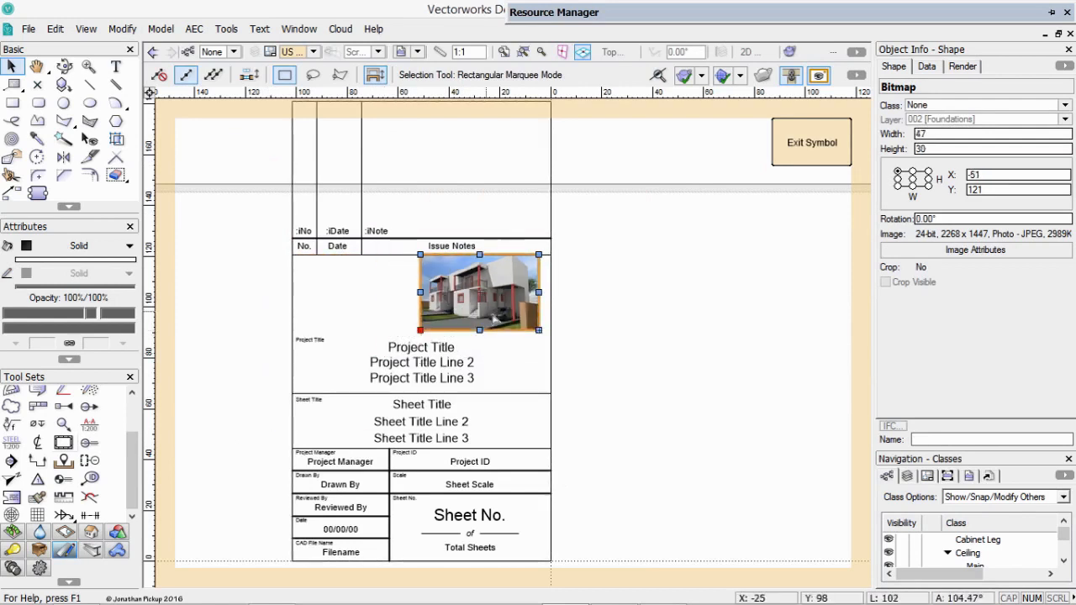
pyautogui.moveTo(539, 332); pyautogui.dragTo(551, 337)
pyautogui.click(617, 363)
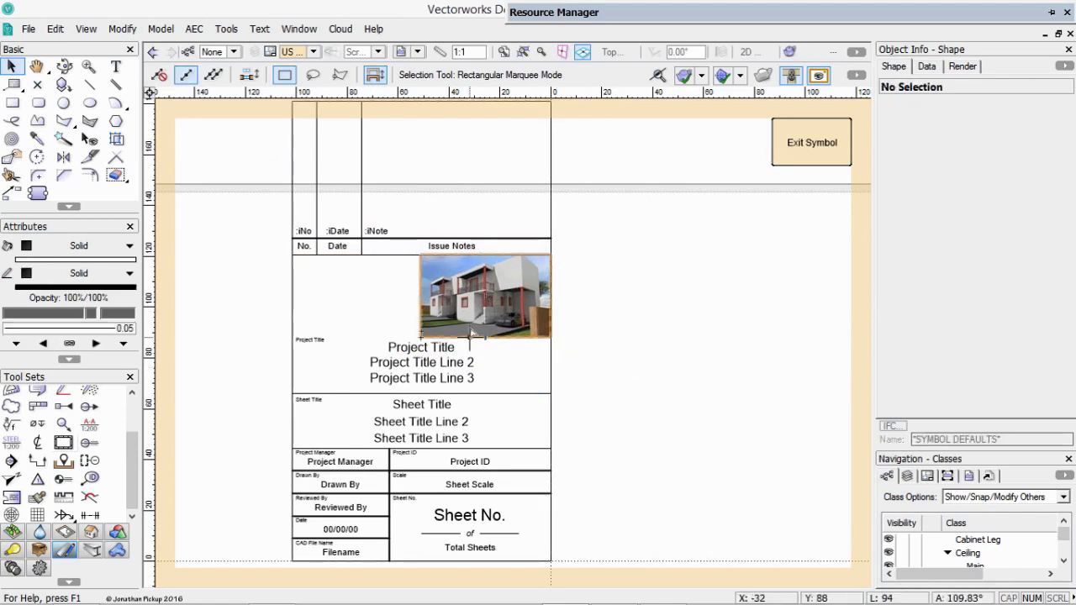
# Finish editing the title block symbol, return to the foundations sheet and deselect everything.
pyautogui.scroll(-2, 611, 292)
pyautogui.moveTo(611, 292); pyautogui.dragTo(583, 342, button='middle')
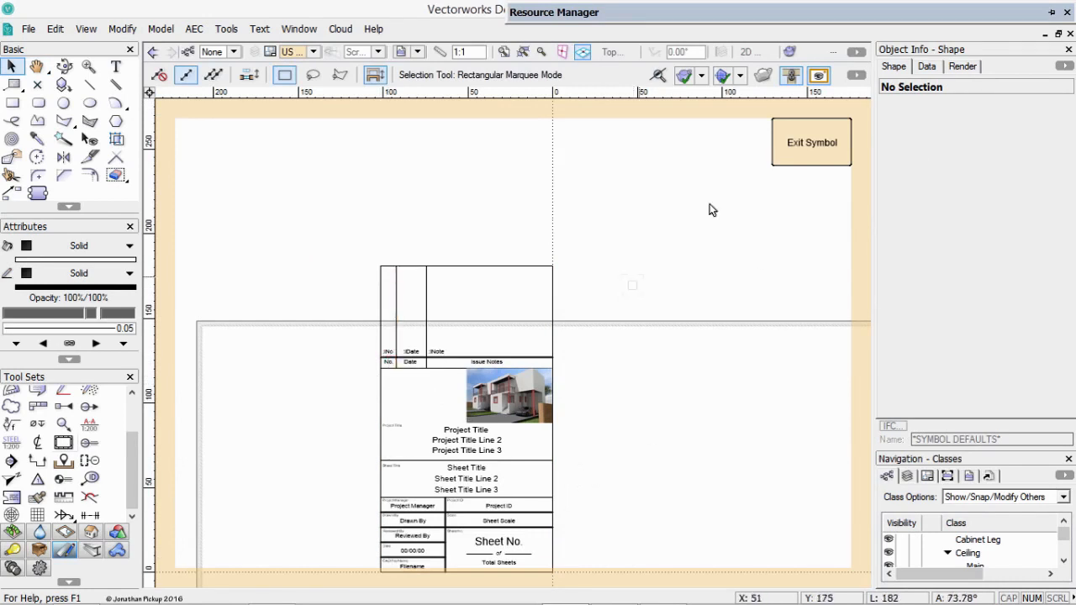
pyautogui.click(803, 143)
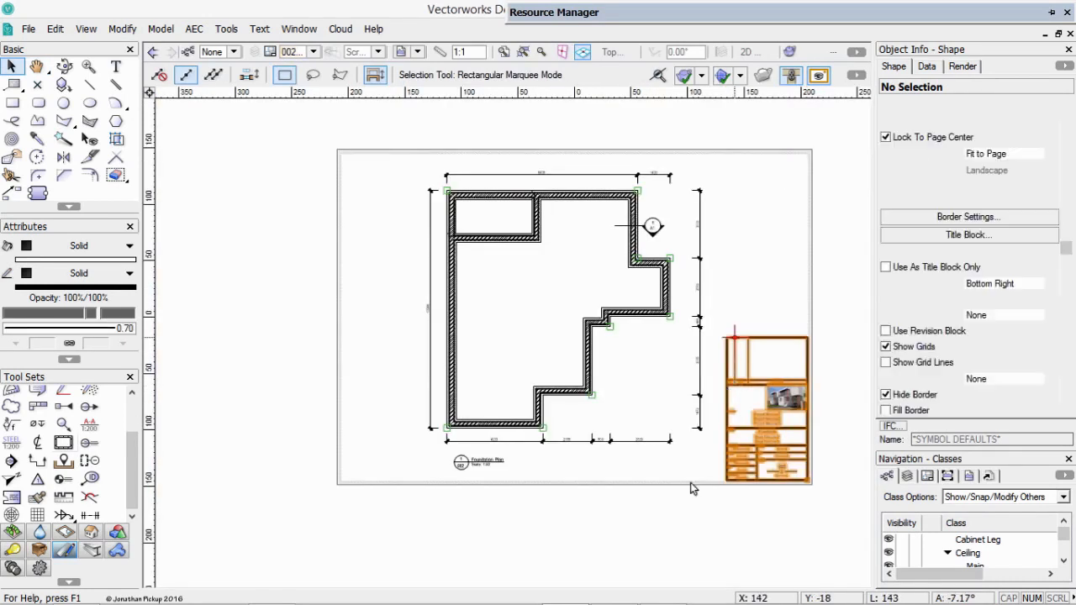
pyautogui.click(729, 491)
# Set the line thickness of the foundations sheet's title block to 0.18 and deselect it.
pyautogui.click(767, 385)
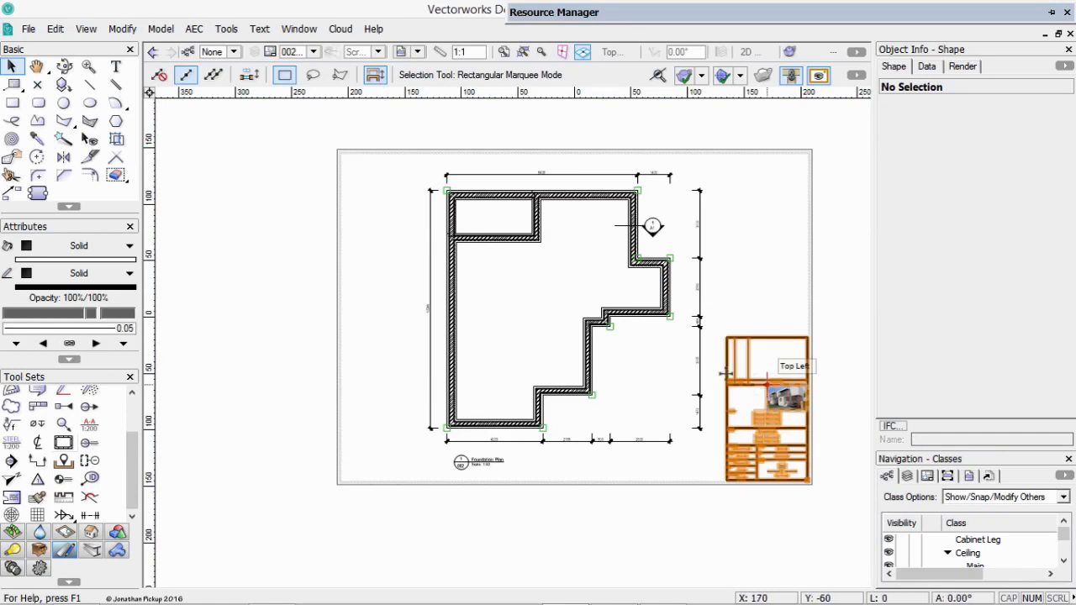
pyautogui.click(130, 335)
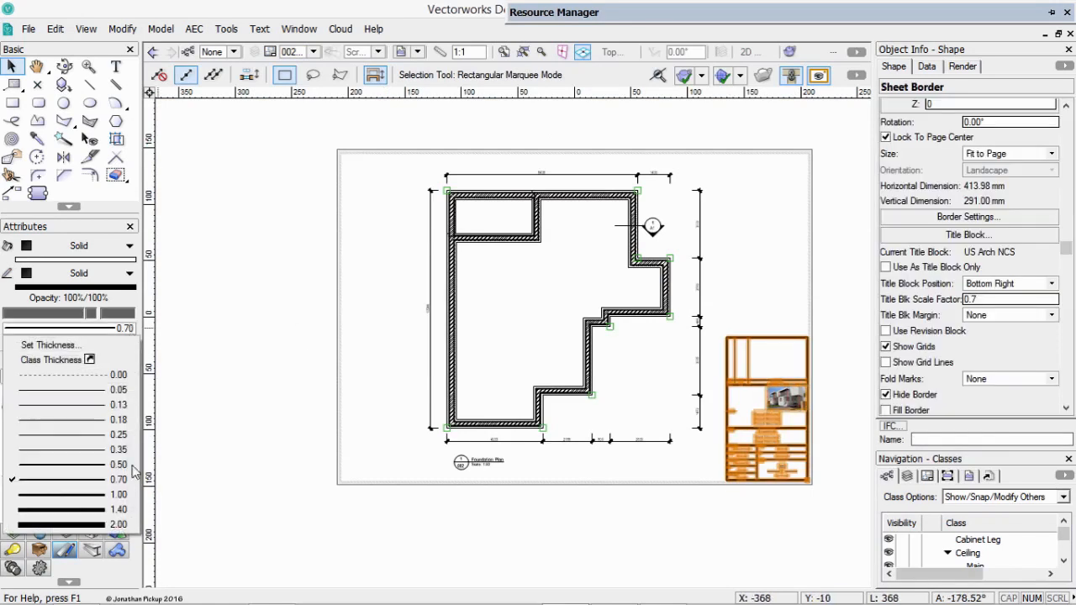
pyautogui.click(116, 425)
pyautogui.click(220, 448)
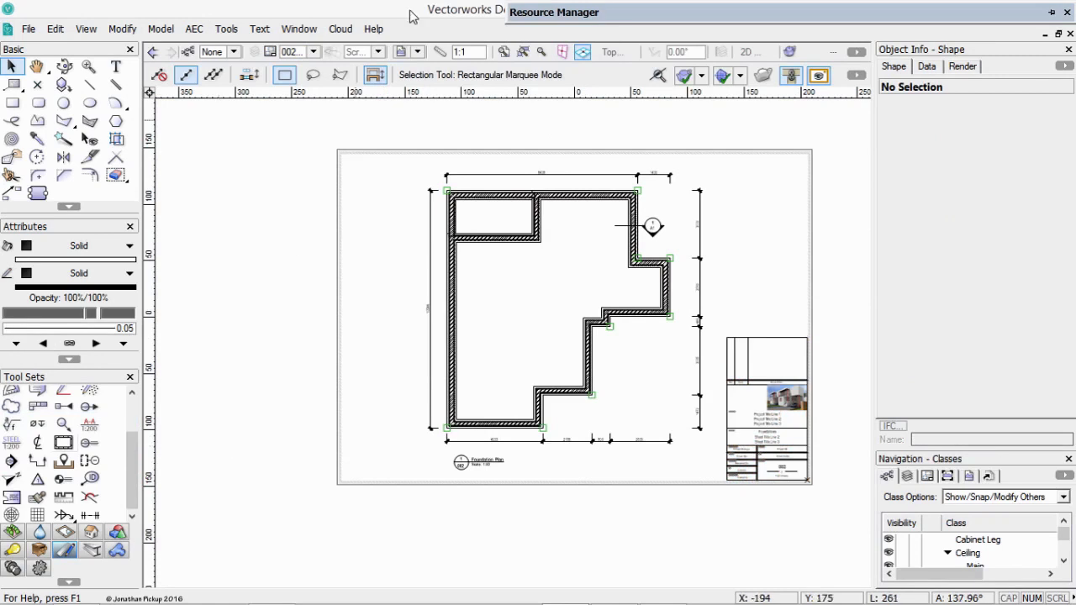
# On sheet 001 [Site Plan], turn on class visibility for the doors in both the First Floor Plan and Second Floor Plan viewports.
pyautogui.click(313, 51)
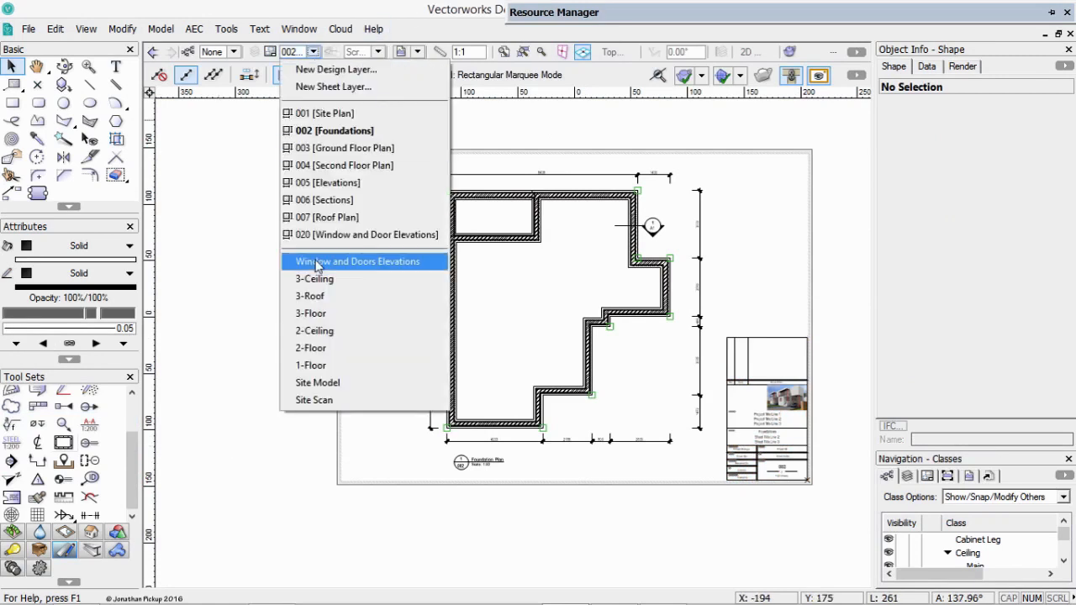
pyautogui.click(324, 113)
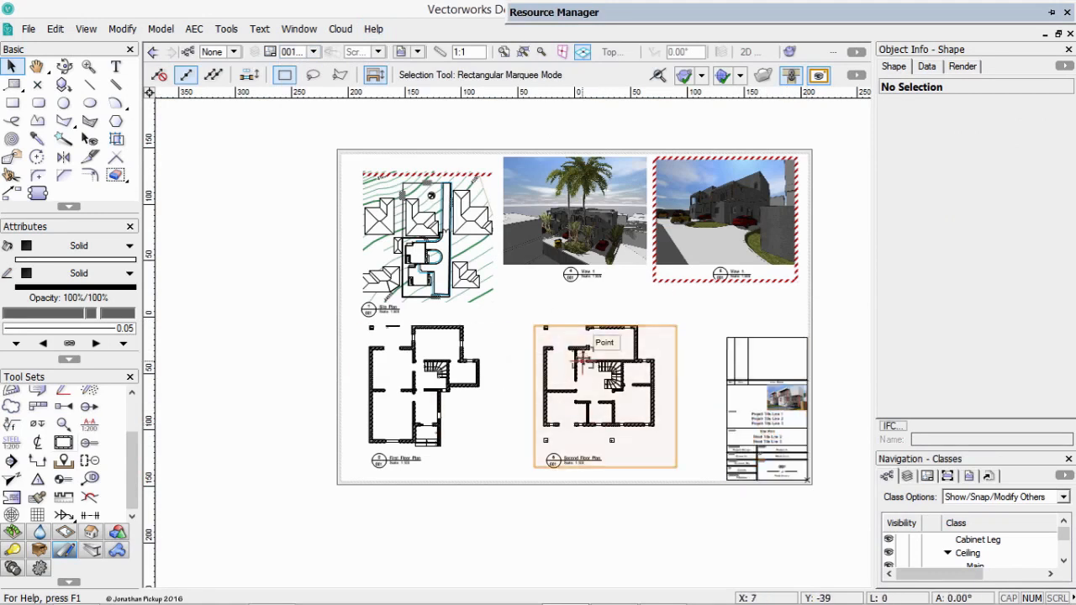
pyautogui.click(584, 362)
pyautogui.keyDown('shift'); pyautogui.click(466, 379); pyautogui.keyUp('shift')
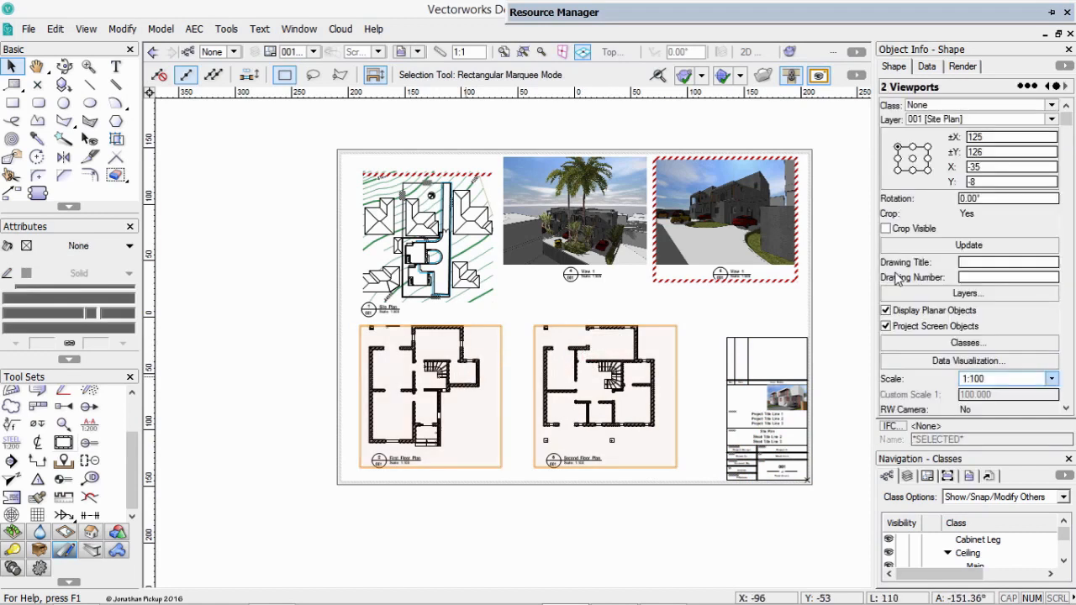
pyautogui.click(967, 342)
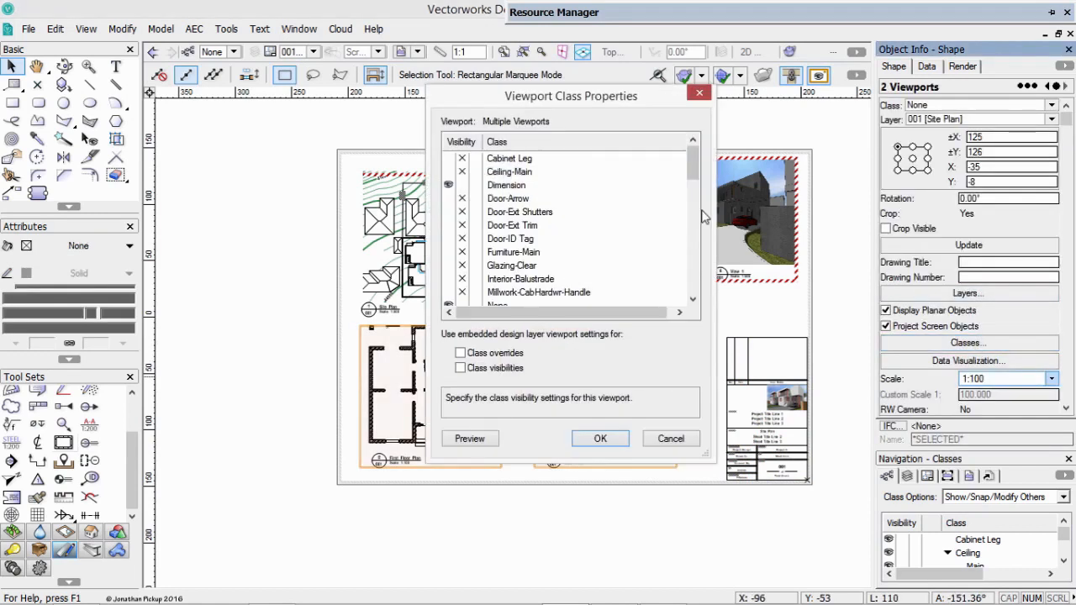
pyautogui.scroll(-1, 688, 160)
pyautogui.moveTo(691, 168); pyautogui.dragTo(698, 206)
pyautogui.click(449, 186)
pyautogui.click(601, 438)
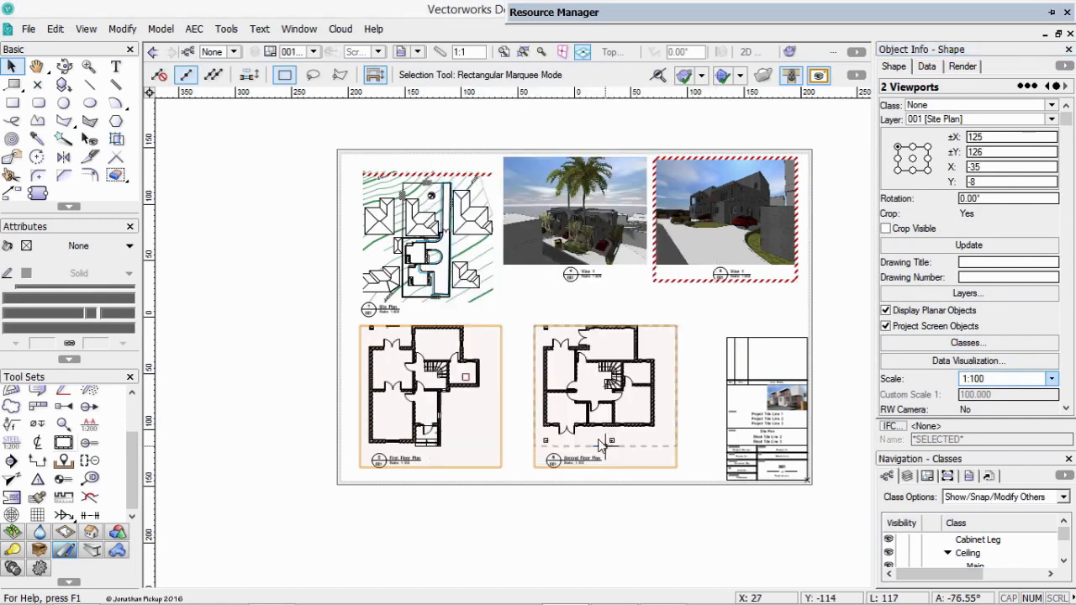
pyautogui.click(577, 522)
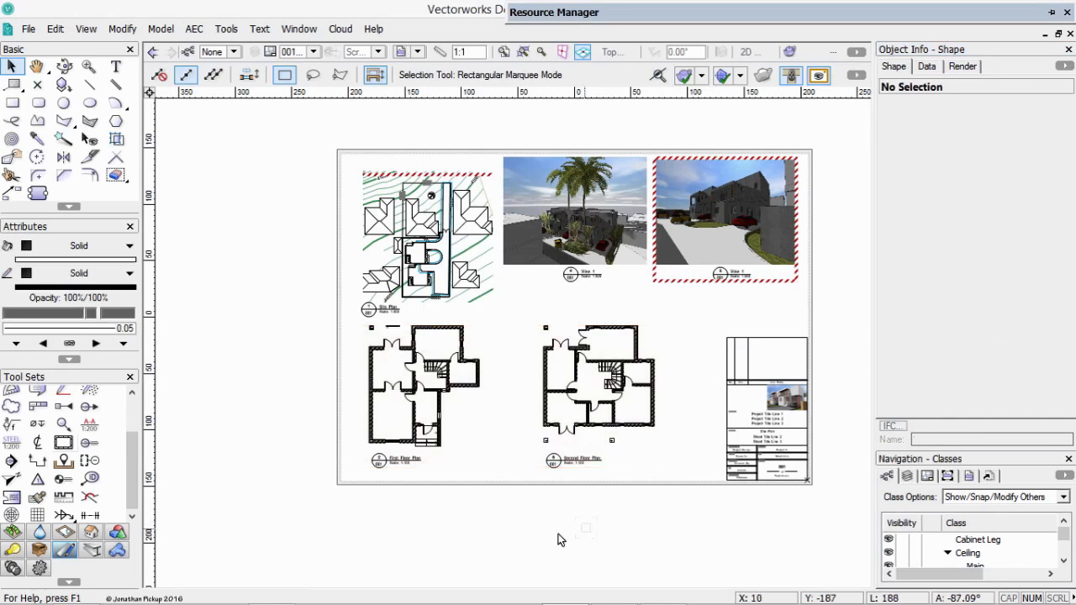
# Duplicate the Foundation Plan viewport on sheet 002 [Foundations] and move the copy to sheet 003 [Ground Floor Plan].
pyautogui.click(427, 235)
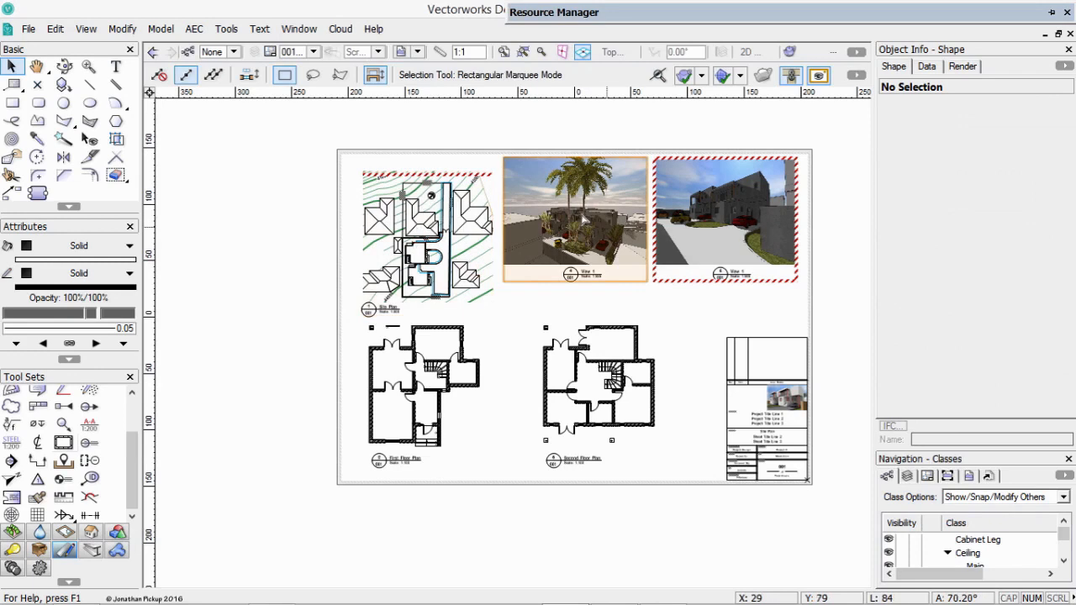
pyautogui.hotkey('ctrl', 'Down')
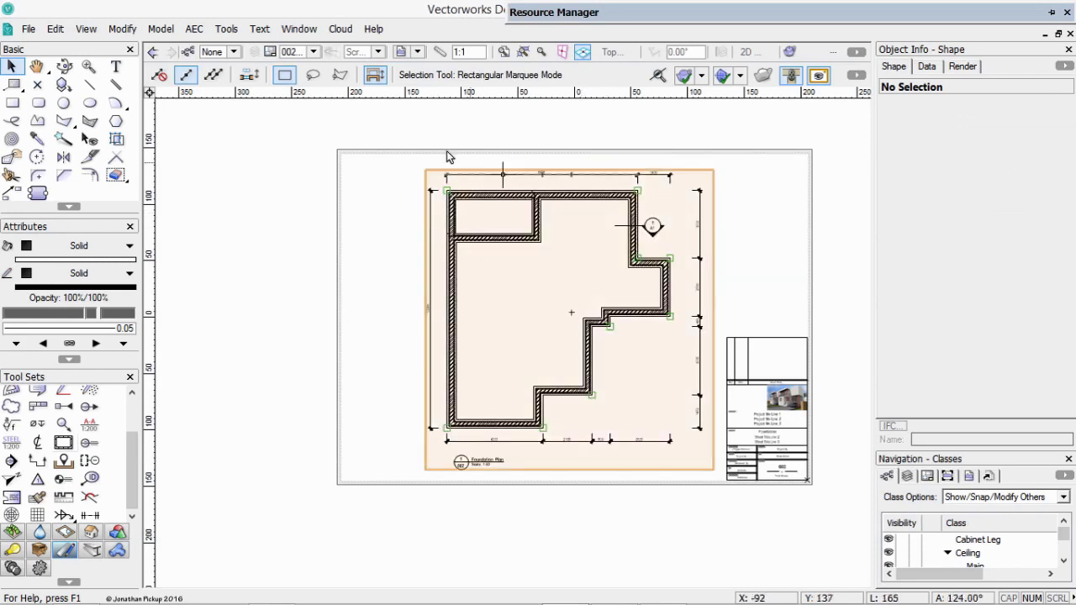
pyautogui.click(454, 220)
pyautogui.press('Delete')
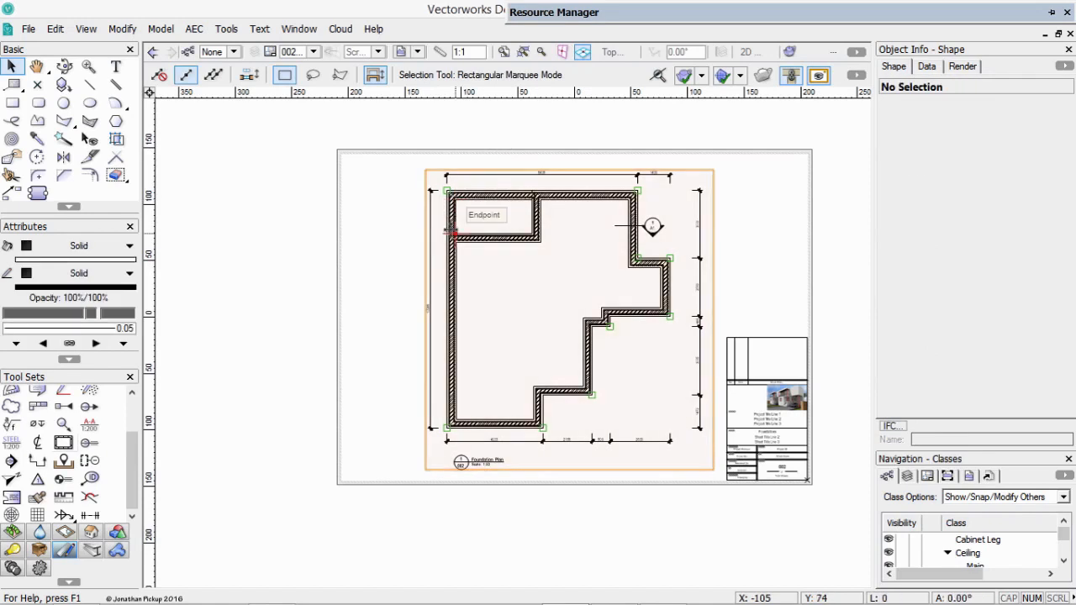
pyautogui.click(456, 234)
pyautogui.hotkey('ctrl', 'z')
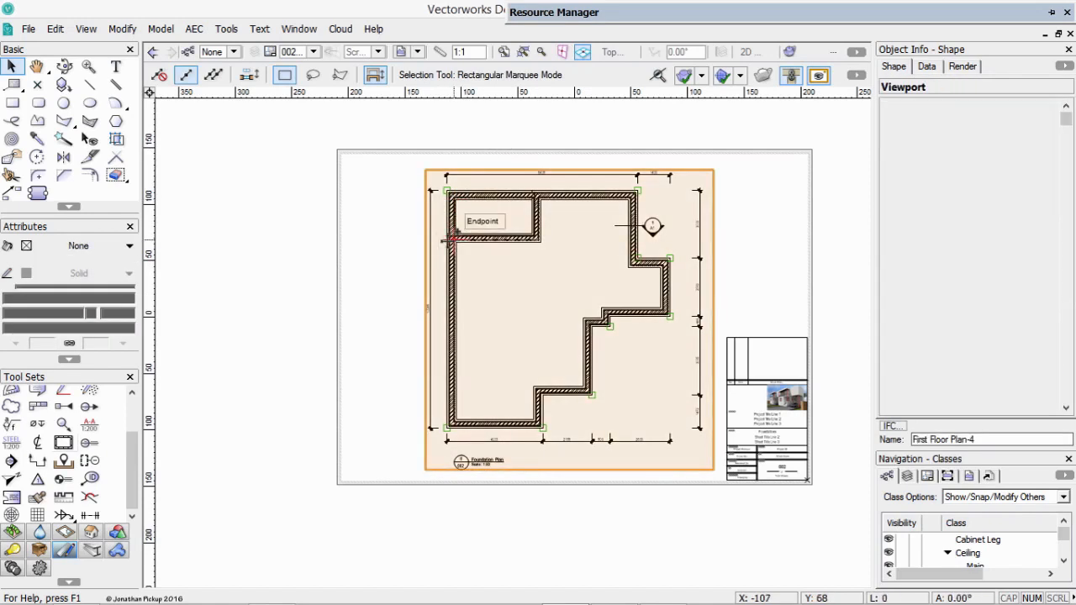
pyautogui.click(936, 120)
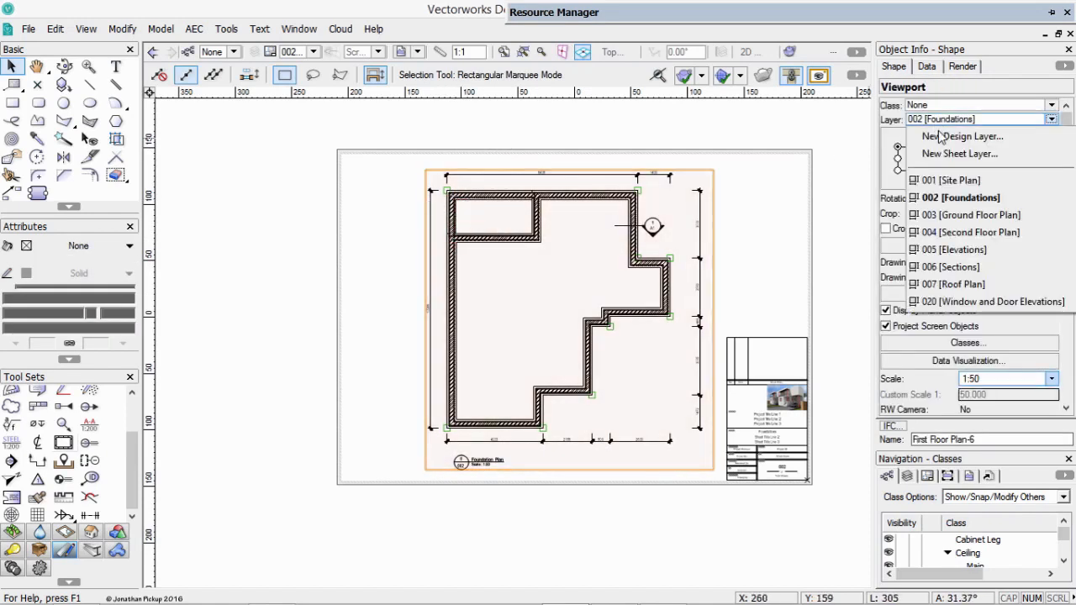
pyautogui.click(933, 215)
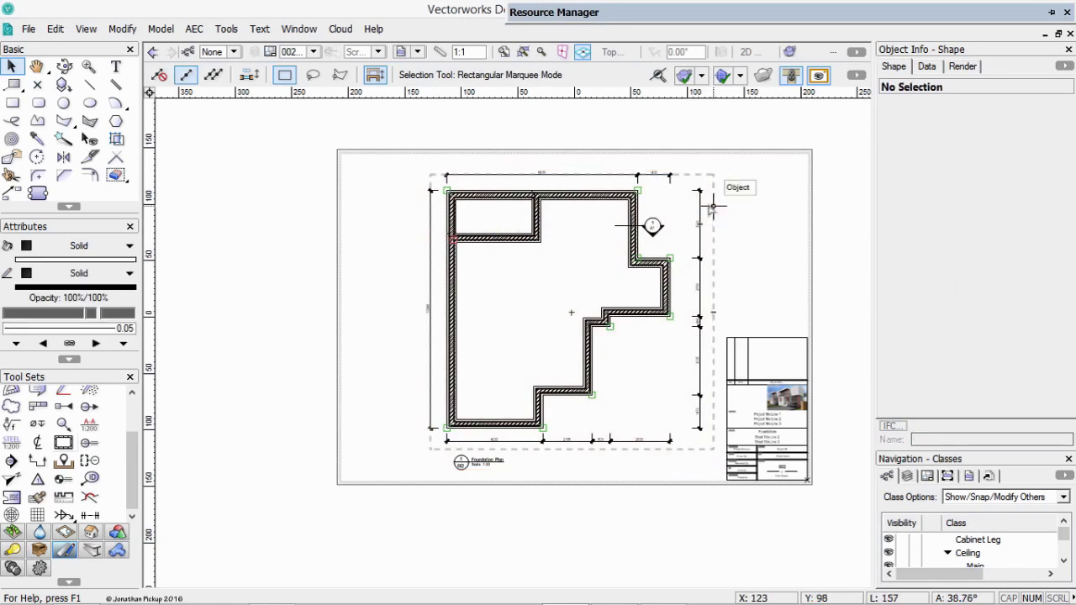
pyautogui.click(712, 202)
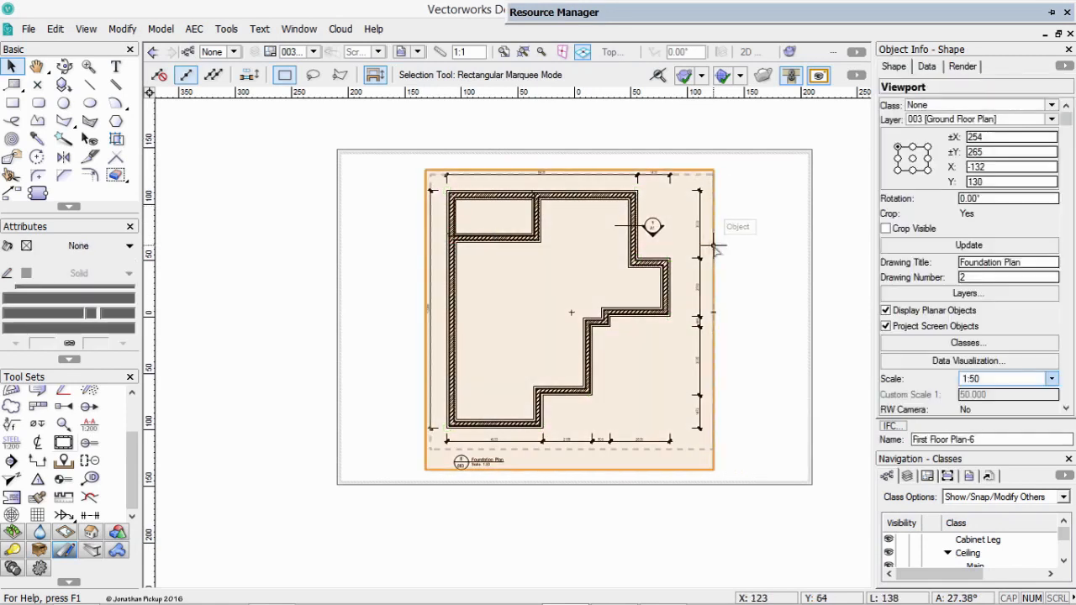
# Duplicate the title block of sheet 002 [Foundations], move the copy to sheet 003 [Ground Floor Plan] and deselect everything there.
pyautogui.hotkey('ctrl', 'Up')
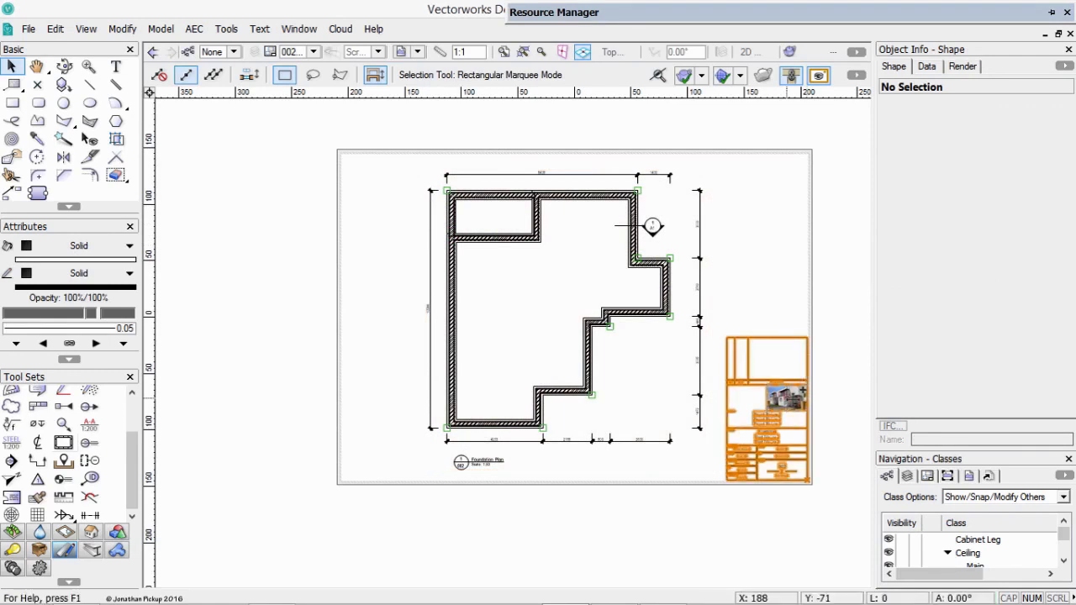
pyautogui.click(802, 389)
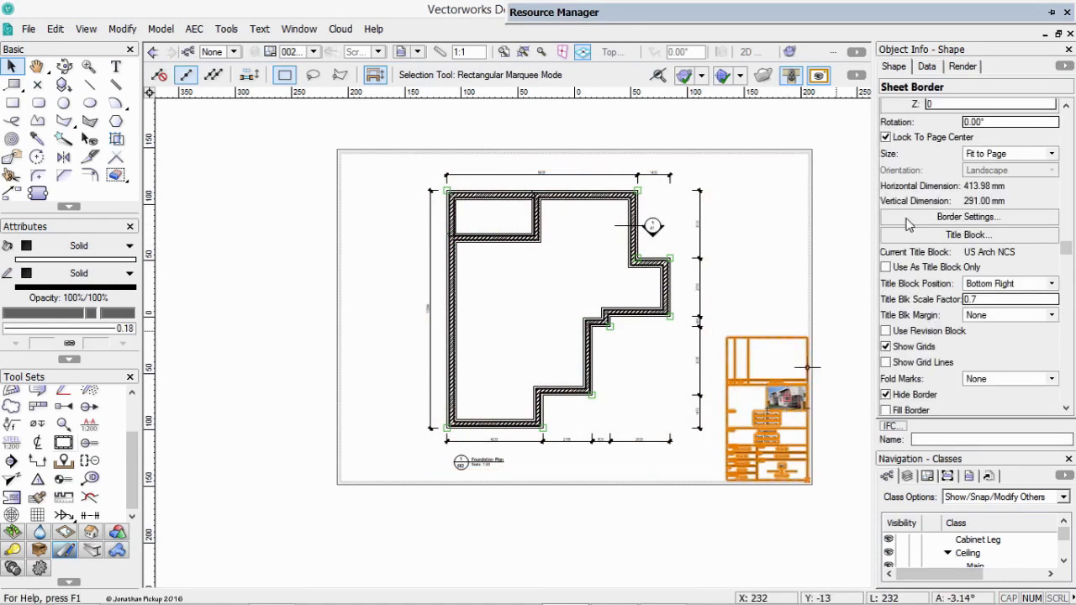
pyautogui.scroll(3, 959, 156)
pyautogui.scroll(1, 964, 136)
pyautogui.click(975, 119)
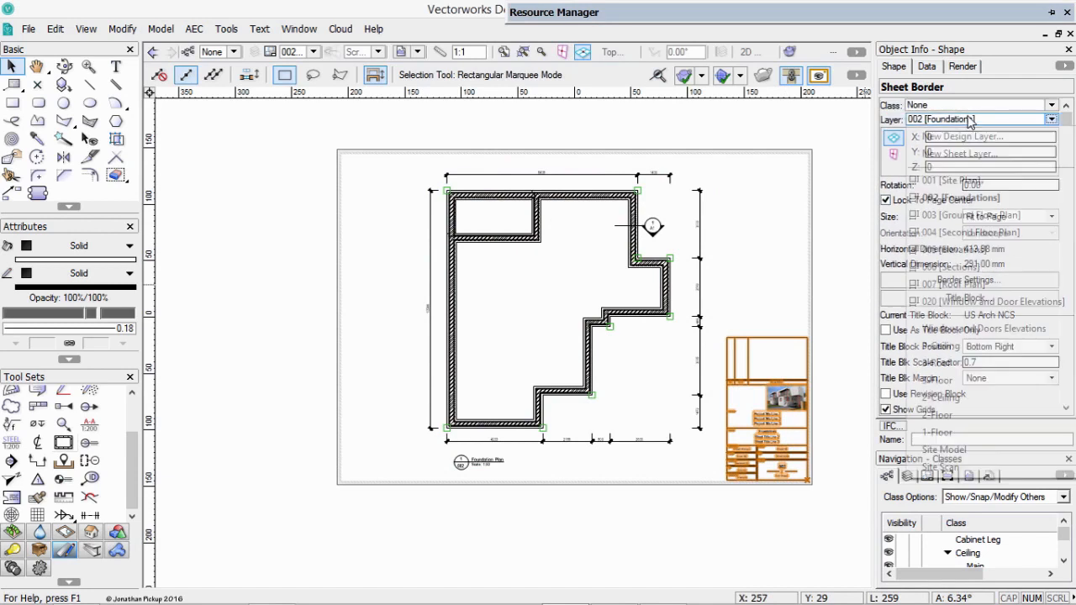
pyautogui.click(971, 211)
pyautogui.click(789, 324)
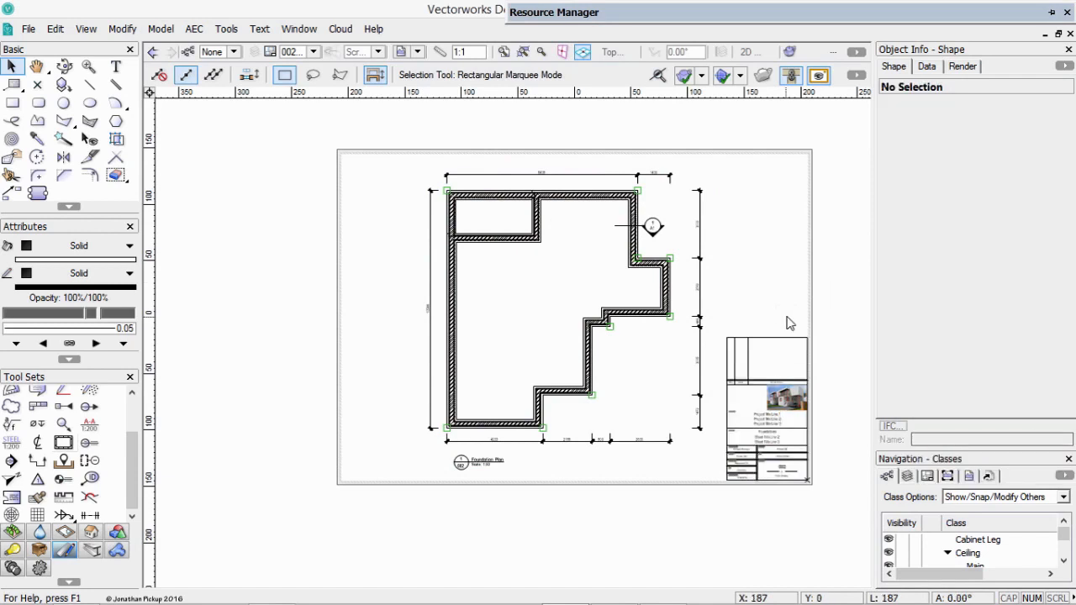
pyautogui.hotkey('ctrl', 'a')
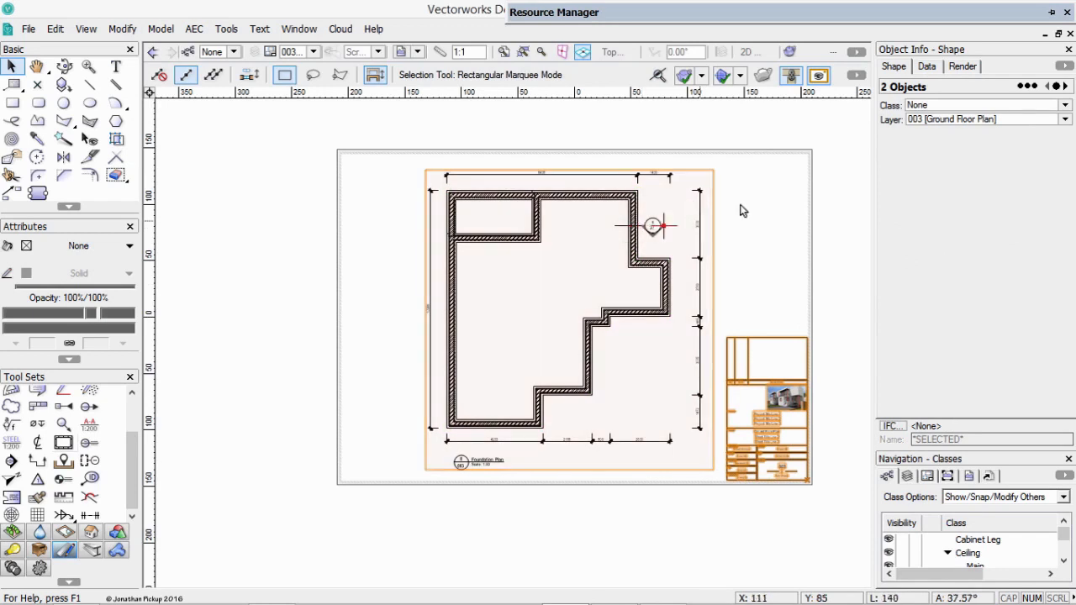
pyautogui.click(742, 211)
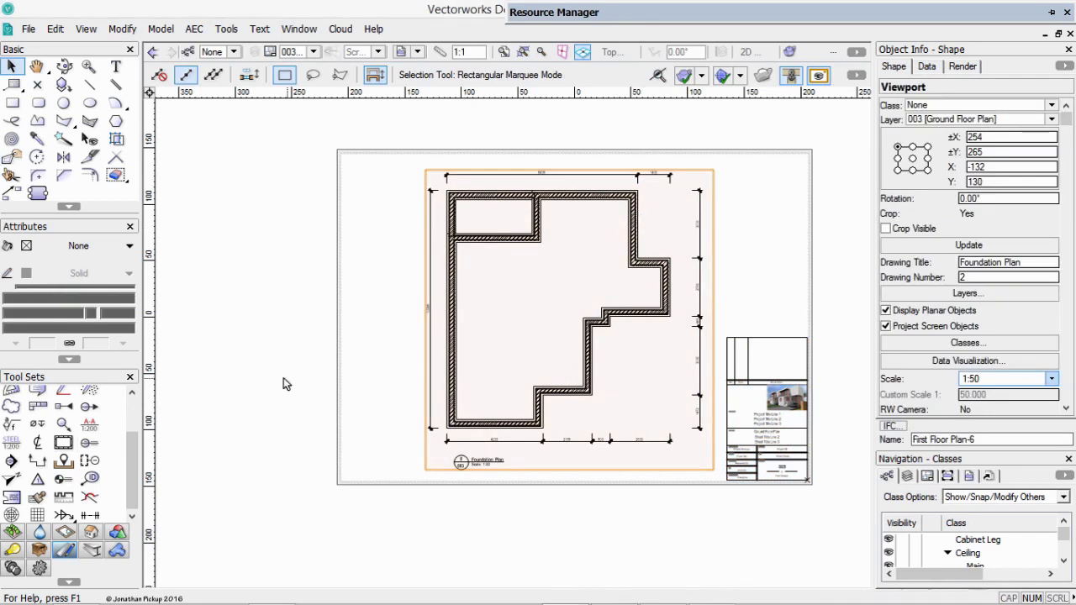
# Set the viewport's Double Click option to Edits the Annotations and test it by entering and leaving the viewport's annotations.
pyautogui.doubleClick(490, 244)
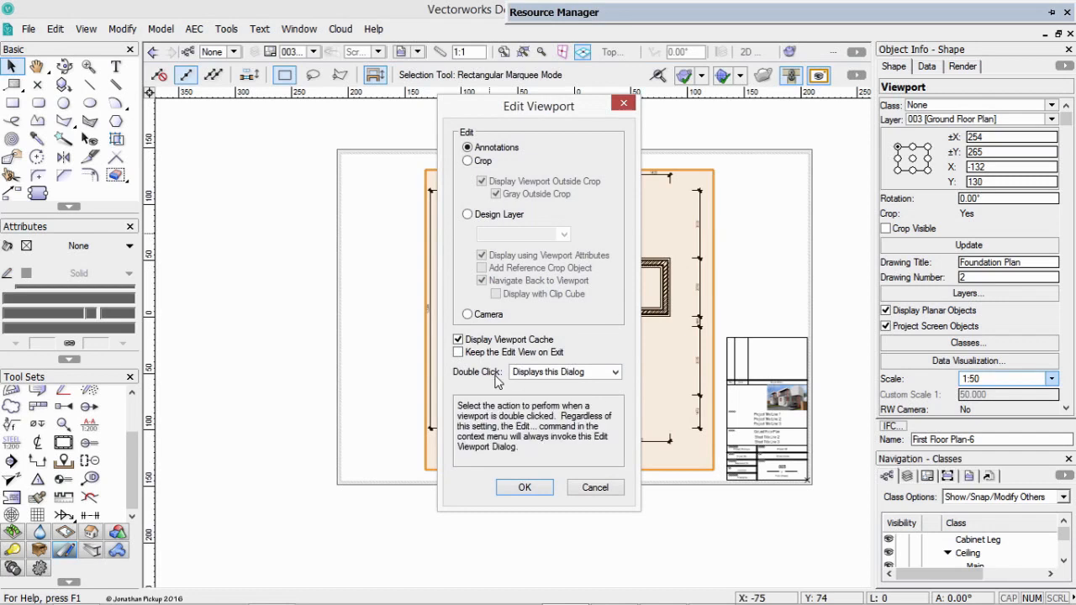
pyautogui.click(572, 373)
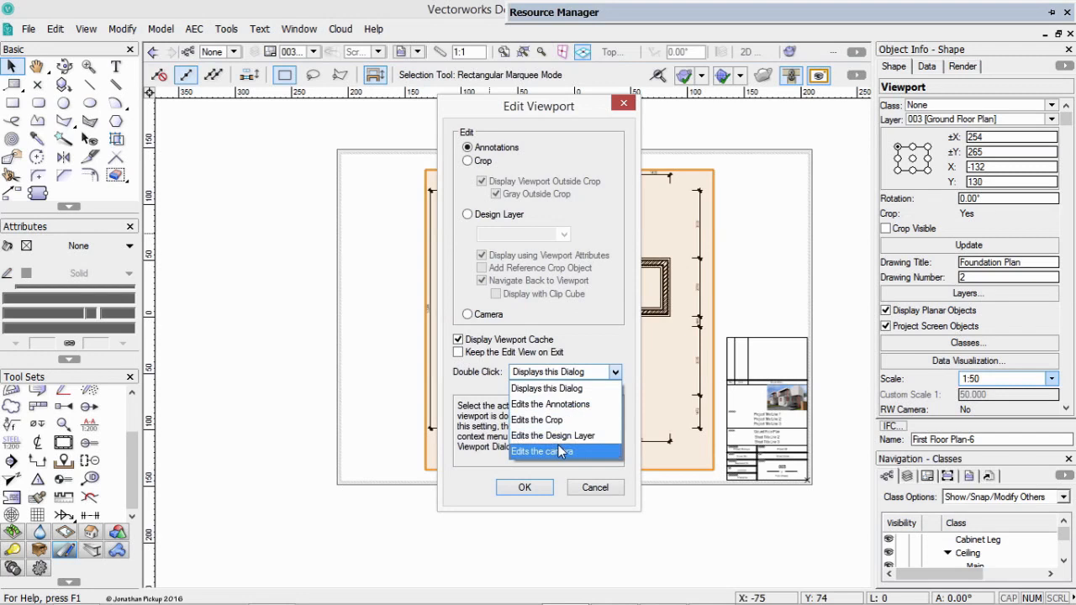
pyautogui.click(565, 407)
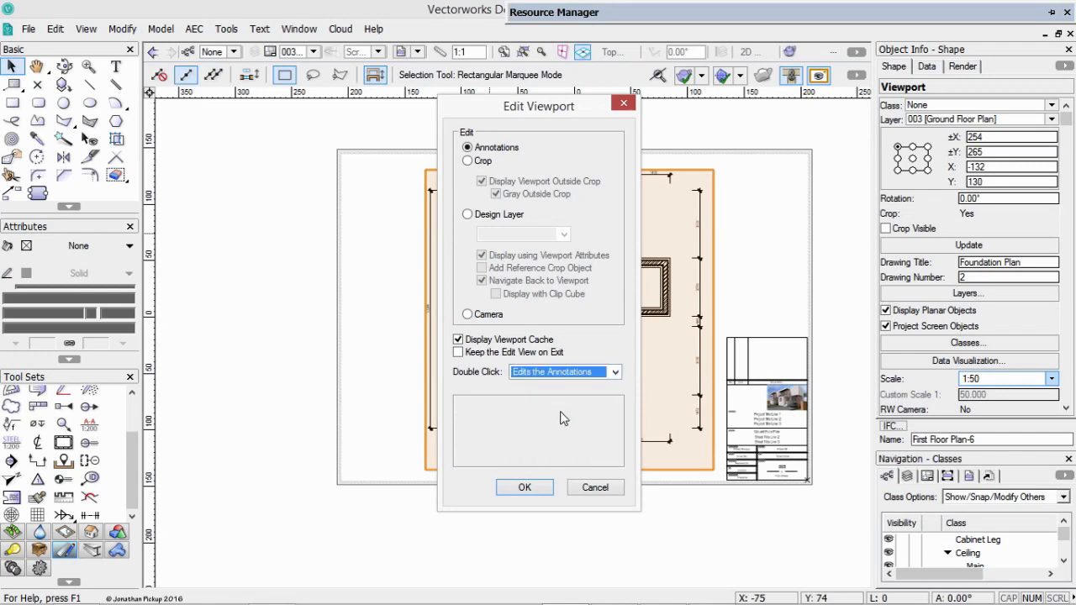
pyautogui.click(538, 489)
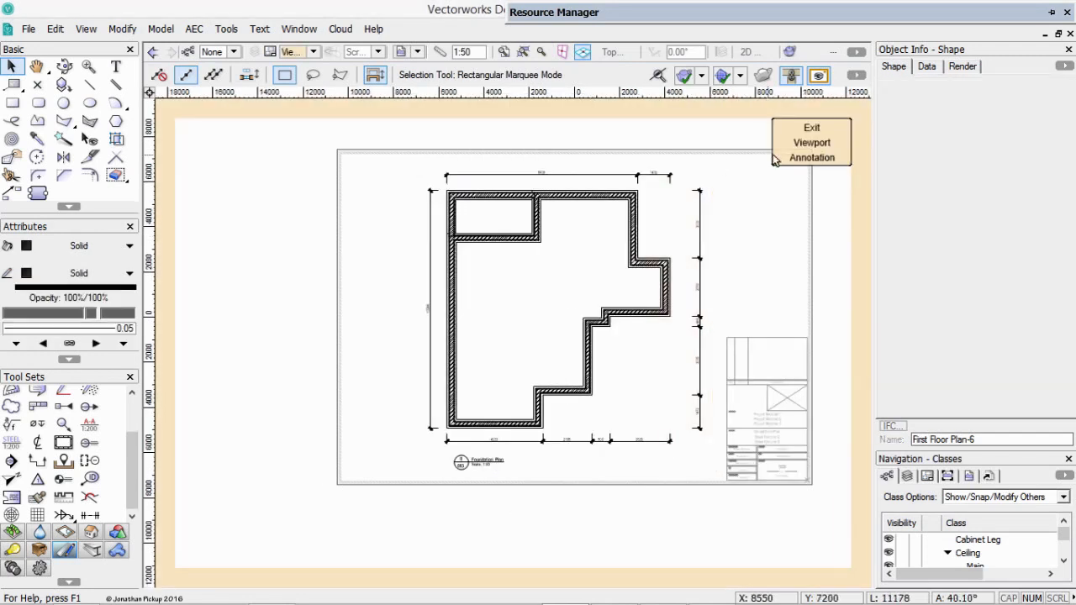
pyautogui.click(812, 142)
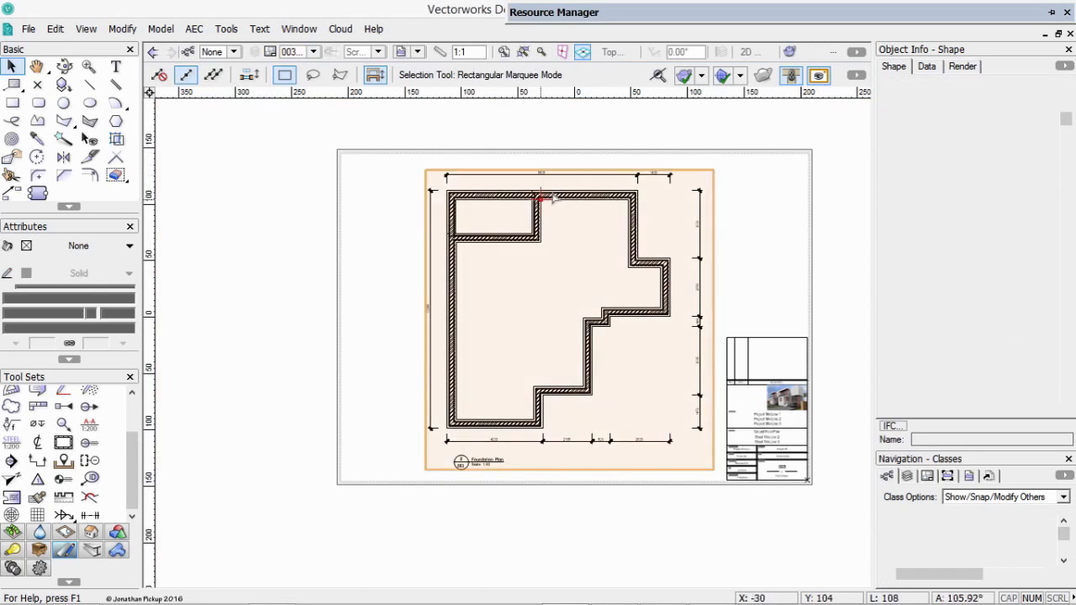
pyautogui.doubleClick(547, 199)
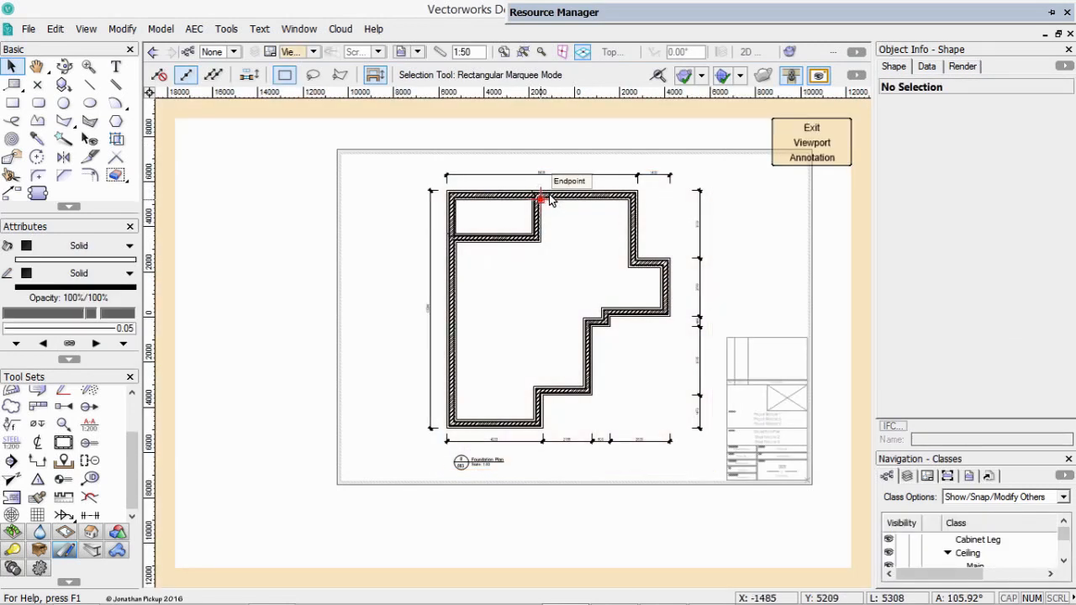
pyautogui.click(807, 146)
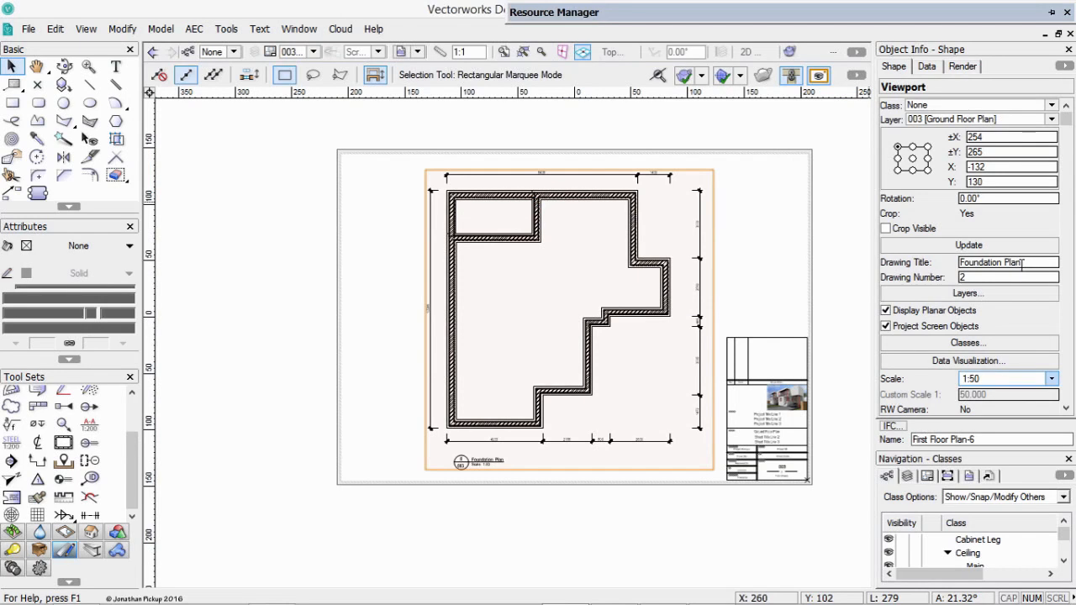
# Set the copied viewport's drawing title to First Floor Plan and drawing number to 1, with its view set to Top/Plan.
pyautogui.moveTo(992, 263); pyautogui.dragTo(1004, 263)
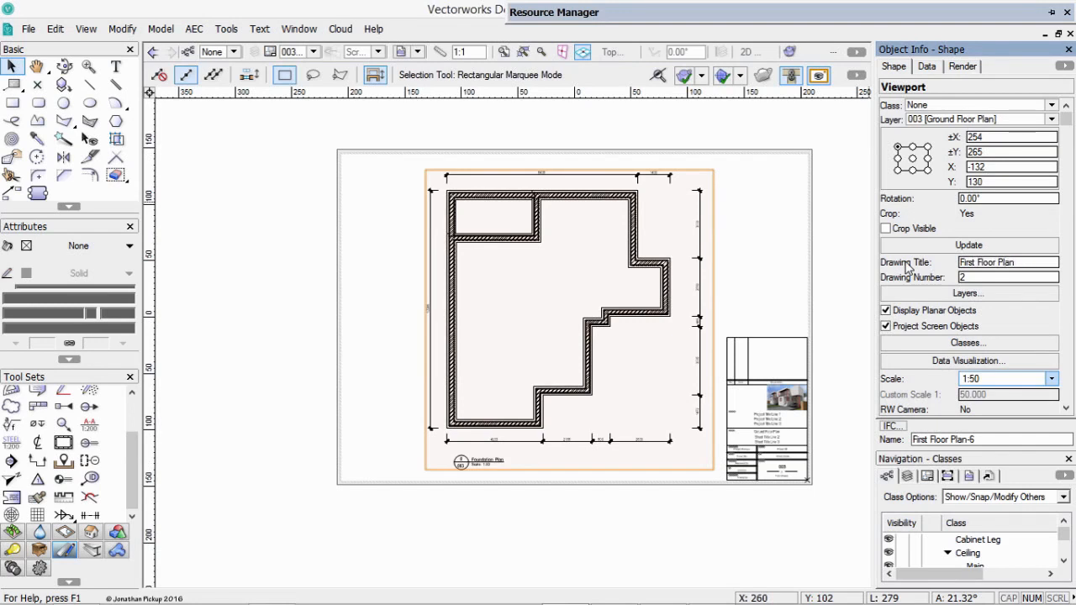
pyautogui.click(974, 276)
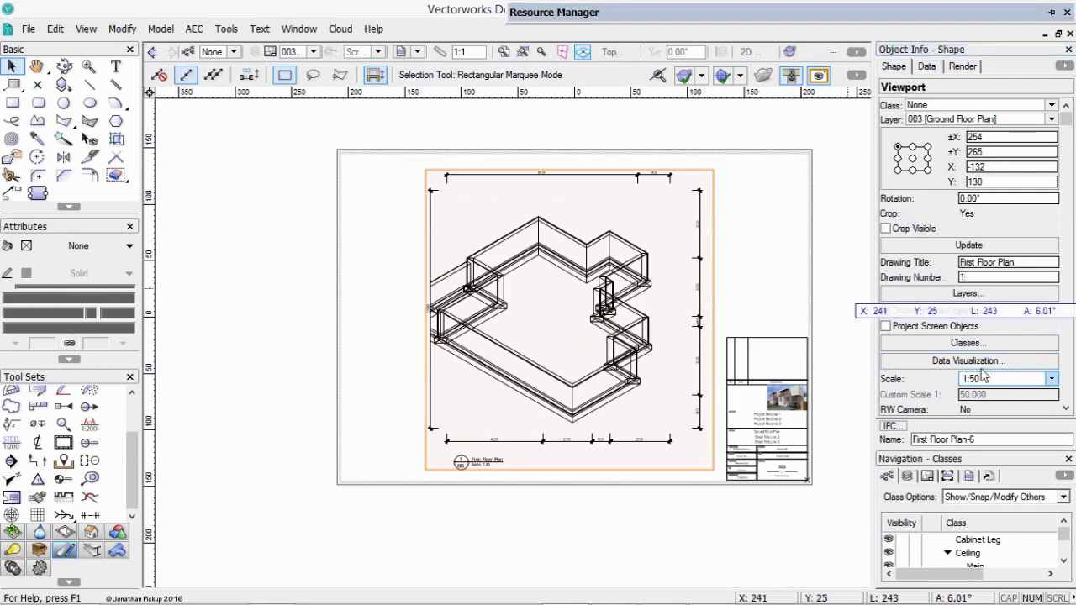
pyautogui.moveTo(1069, 126); pyautogui.dragTo(1070, 178)
pyautogui.click(1025, 287)
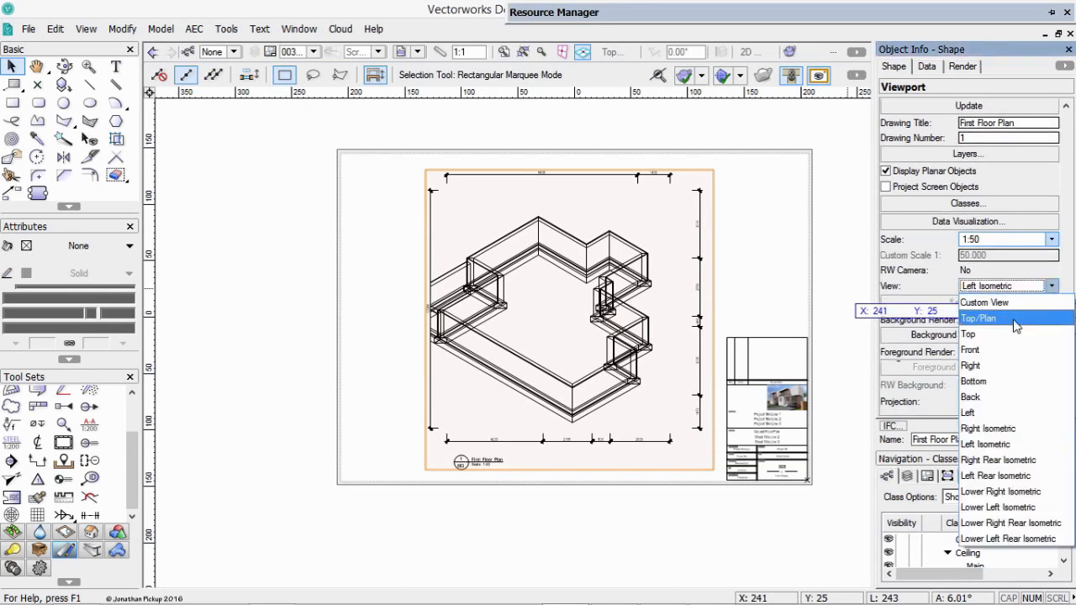
pyautogui.click(1005, 315)
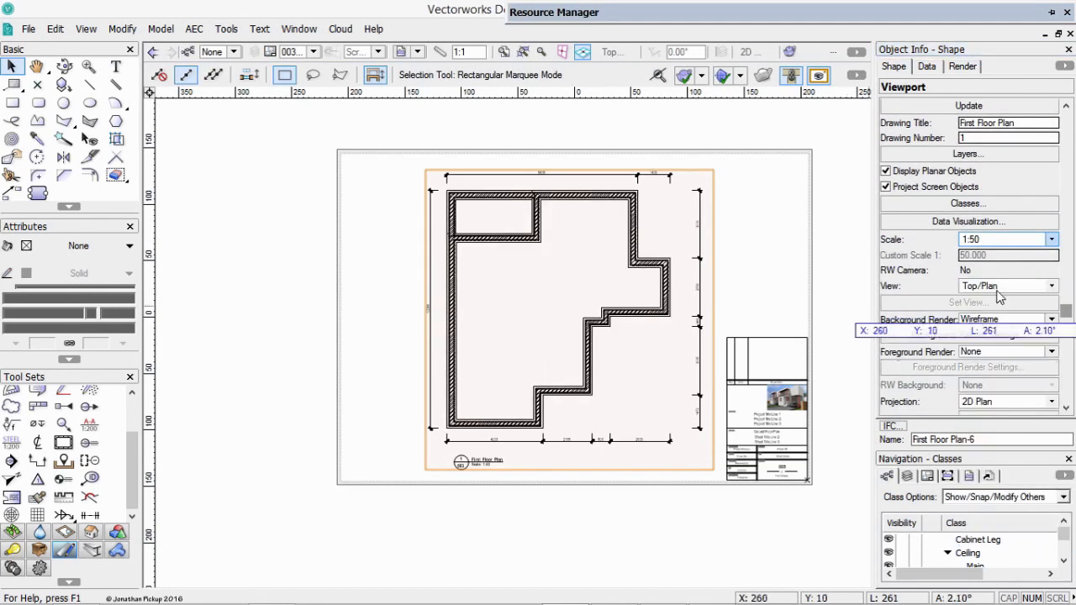
# Show only the 2-Floor layer instead of 1-Floor in the First Floor Plan viewport on sheet 003.
pyautogui.click(967, 154)
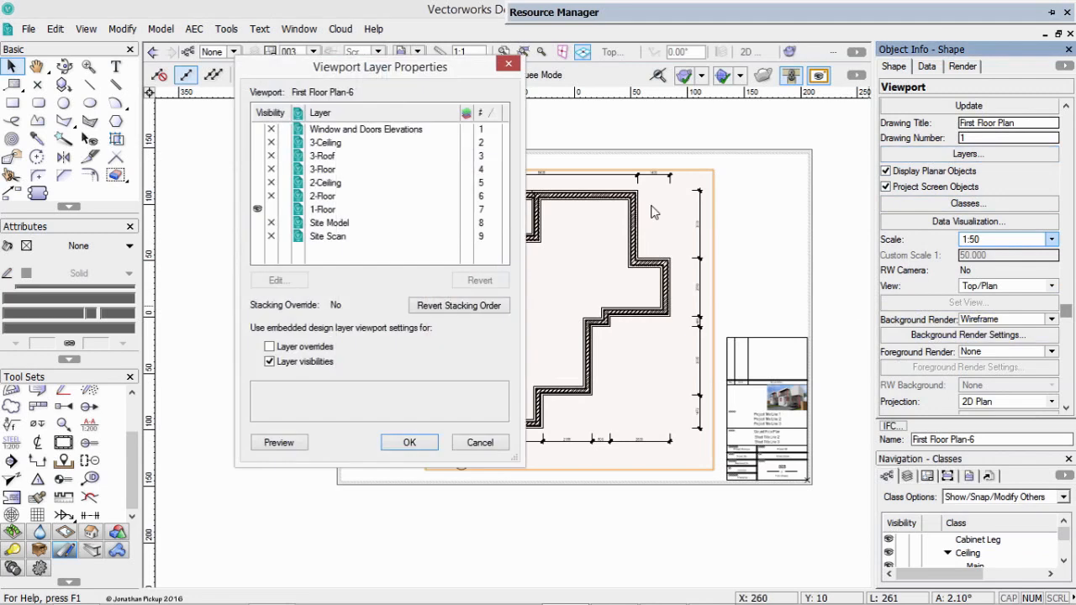
pyautogui.click(271, 211)
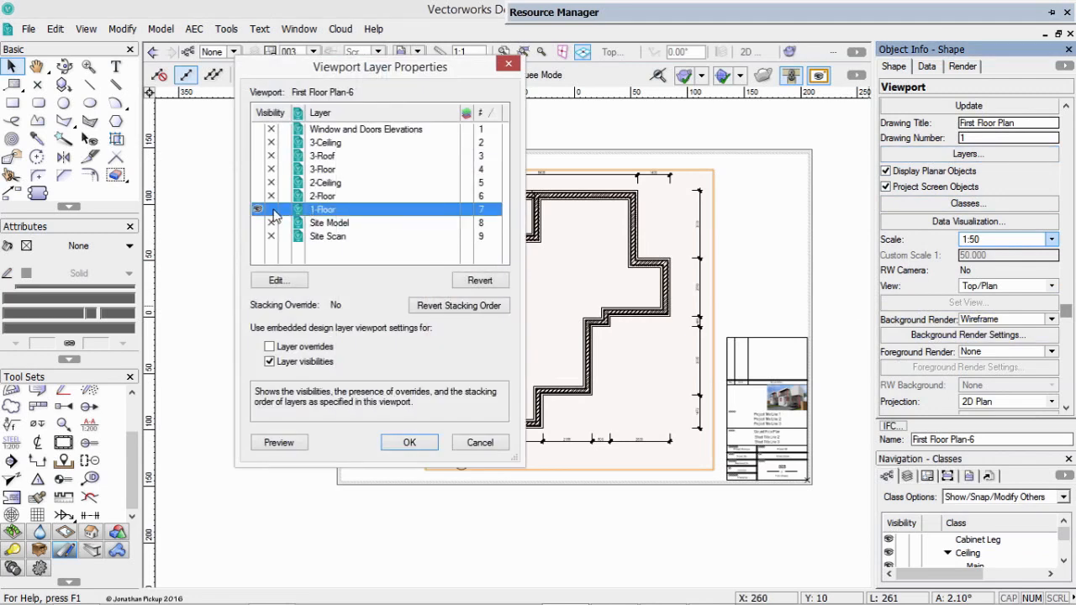
pyautogui.click(267, 196)
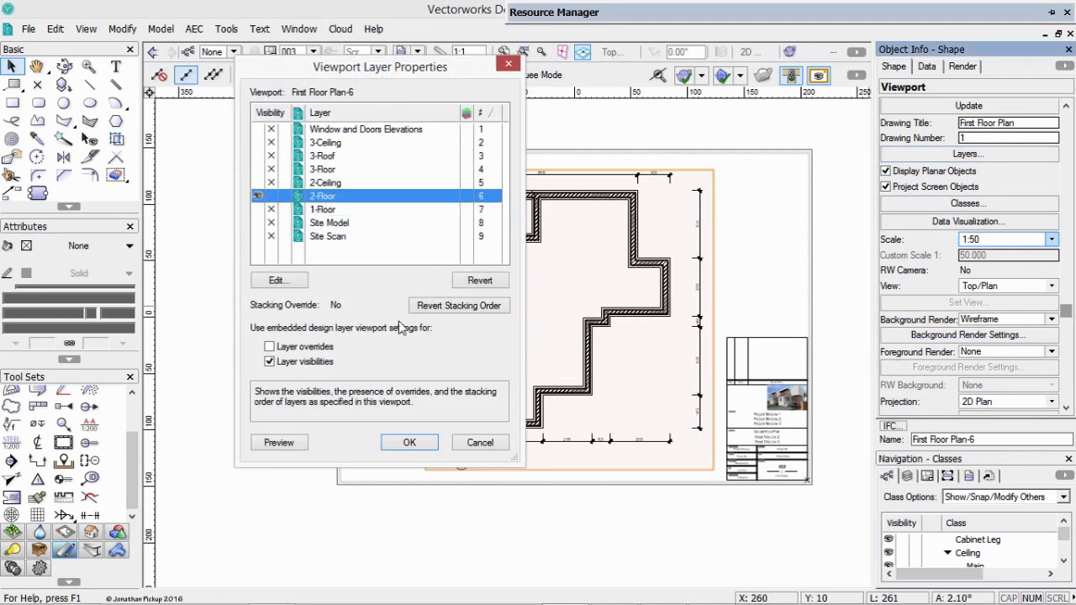
pyautogui.click(410, 442)
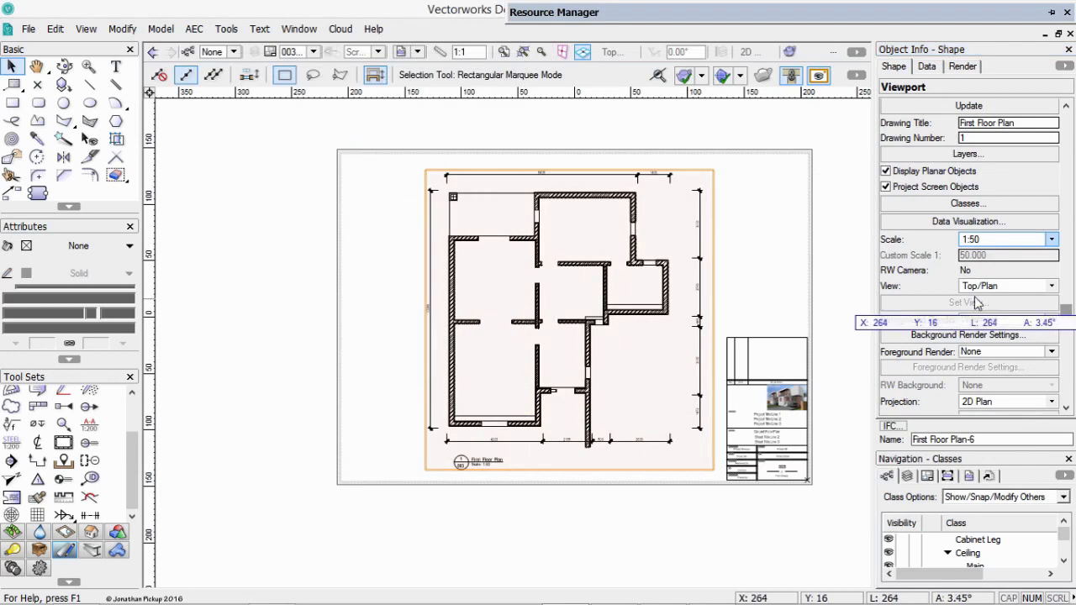
# Make the Cabinet Leg class and all classes from Door-Arrow through Structural-Column-Shaft Finish visible in the First Floor Plan viewport.
pyautogui.click(980, 207)
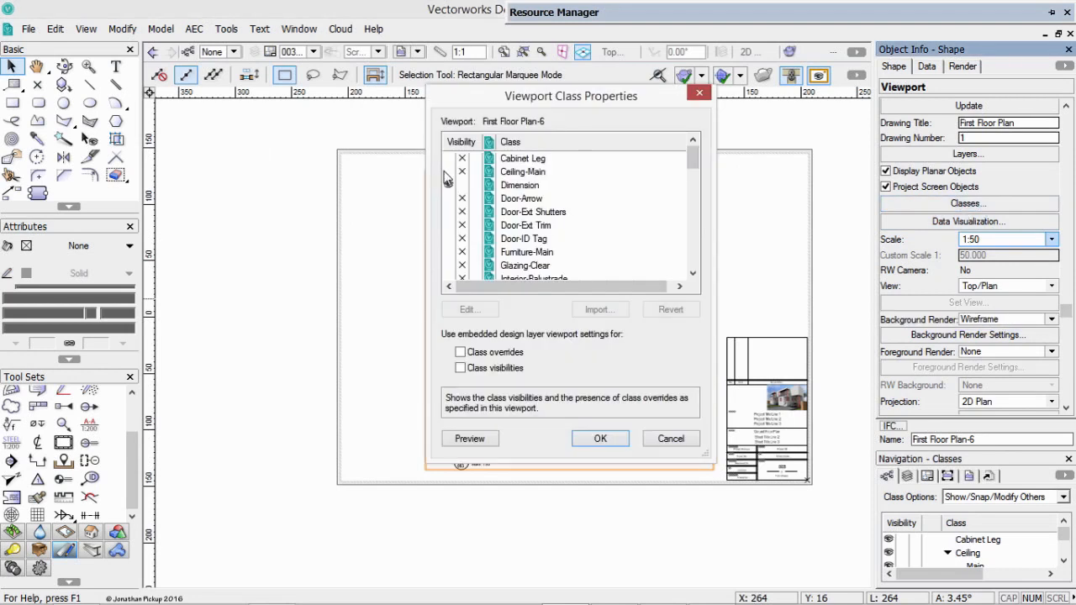
pyautogui.click(455, 159)
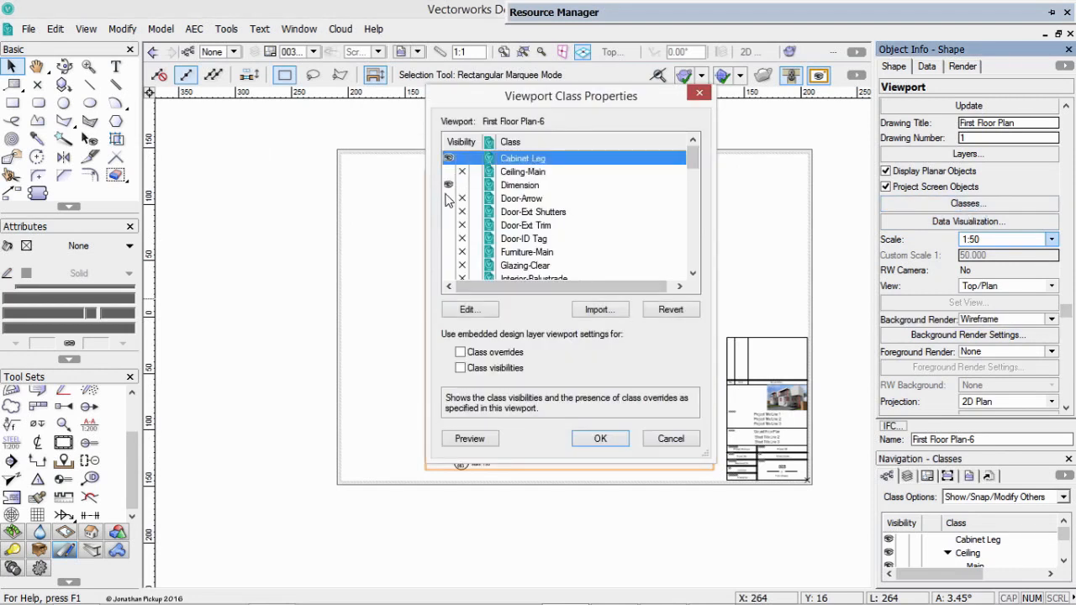
pyautogui.click(450, 200)
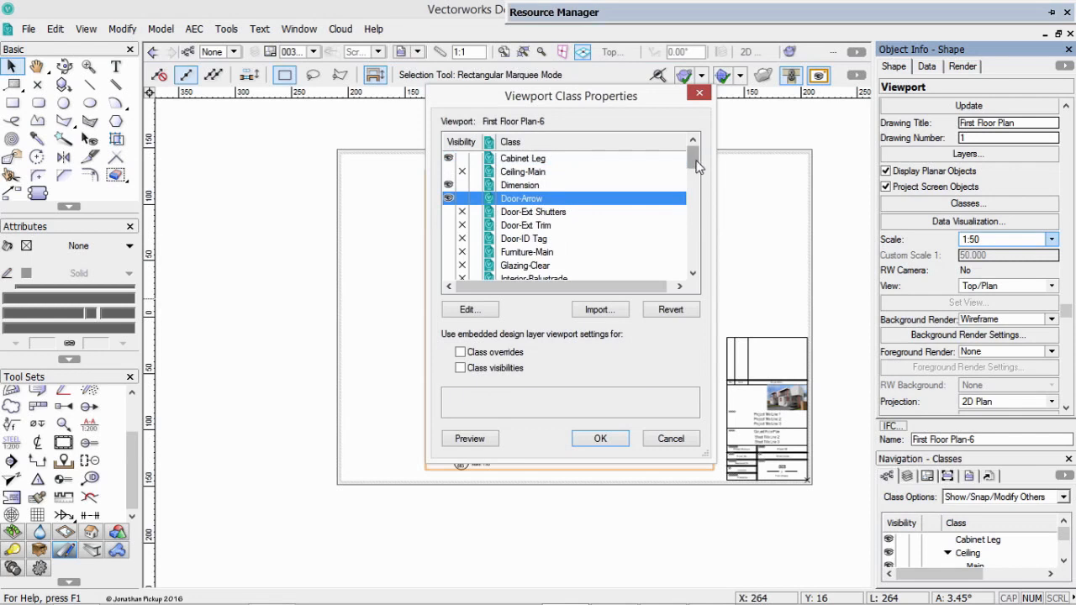
pyautogui.moveTo(696, 166); pyautogui.dragTo(696, 264)
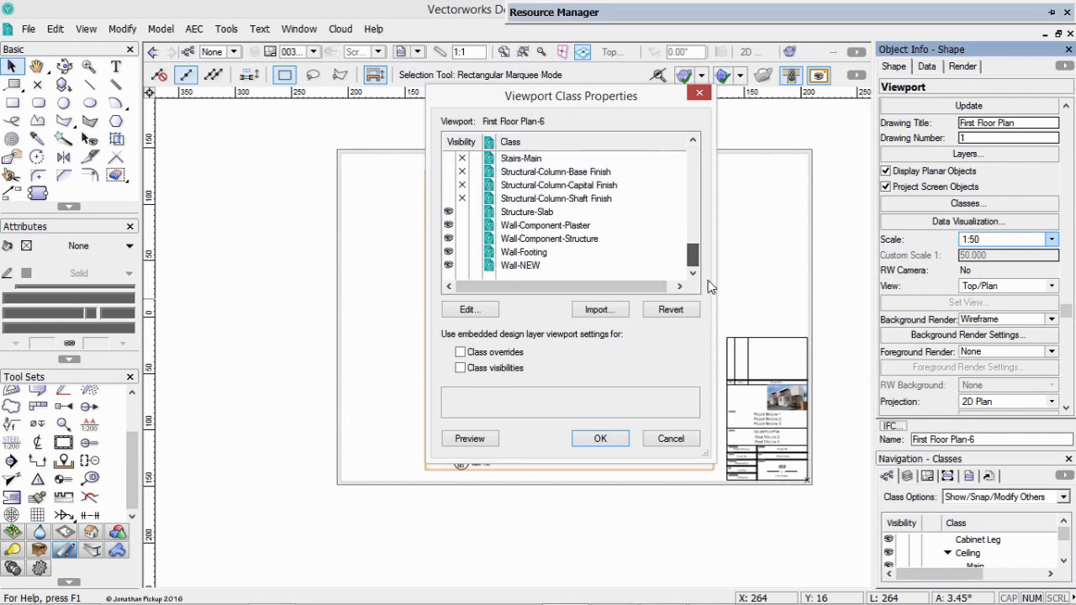
pyautogui.click(448, 201)
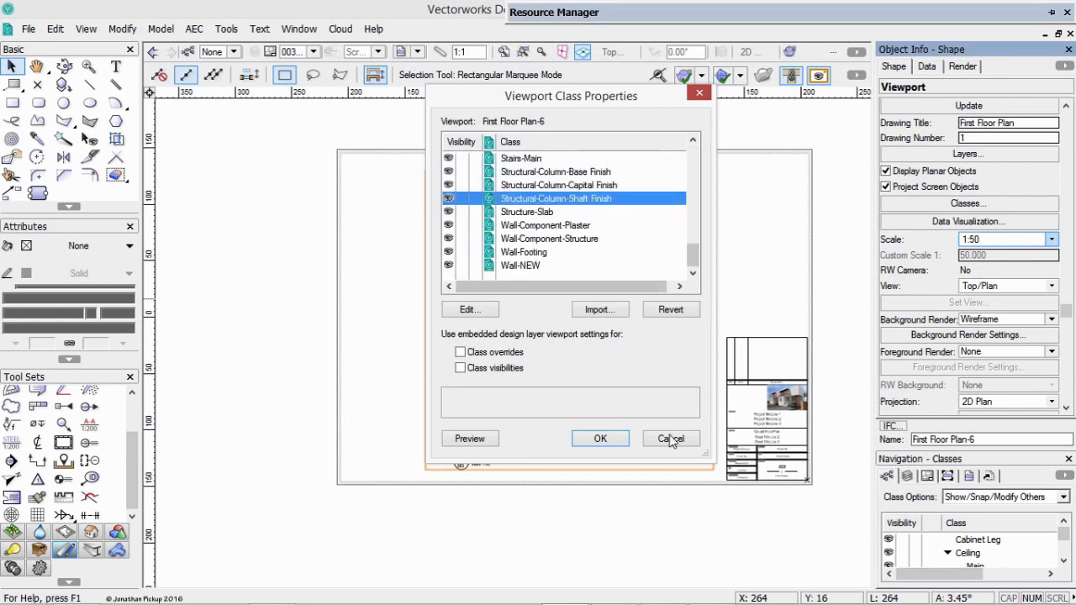
pyautogui.click(601, 439)
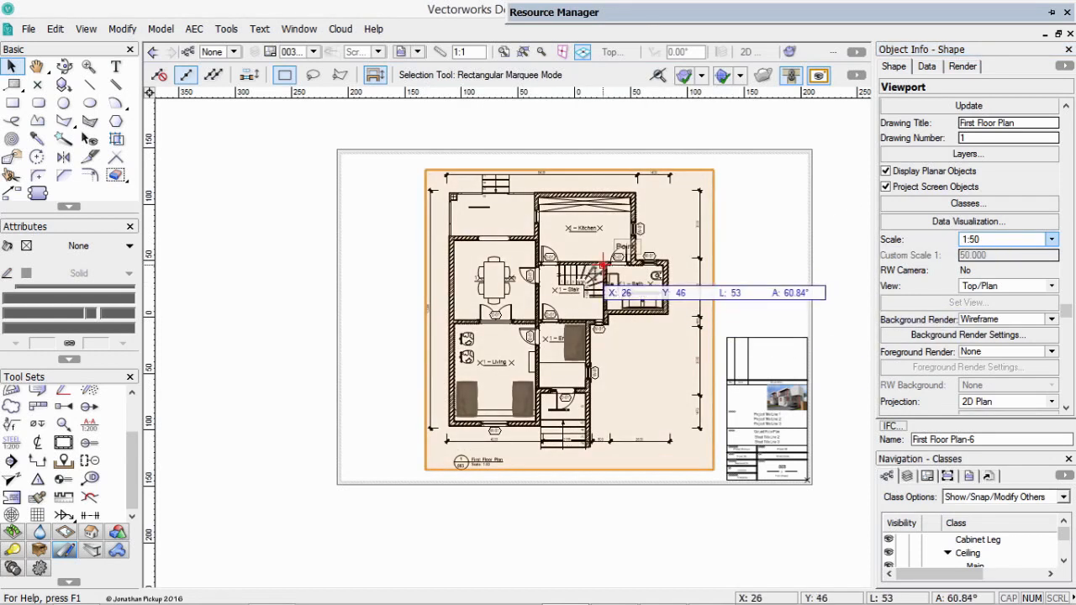
# Extend the First Floor Plan viewport's crop rectangle at its upper and lower edges to a height of 14000, taking in both outside stairs.
pyautogui.rightClick(591, 282)
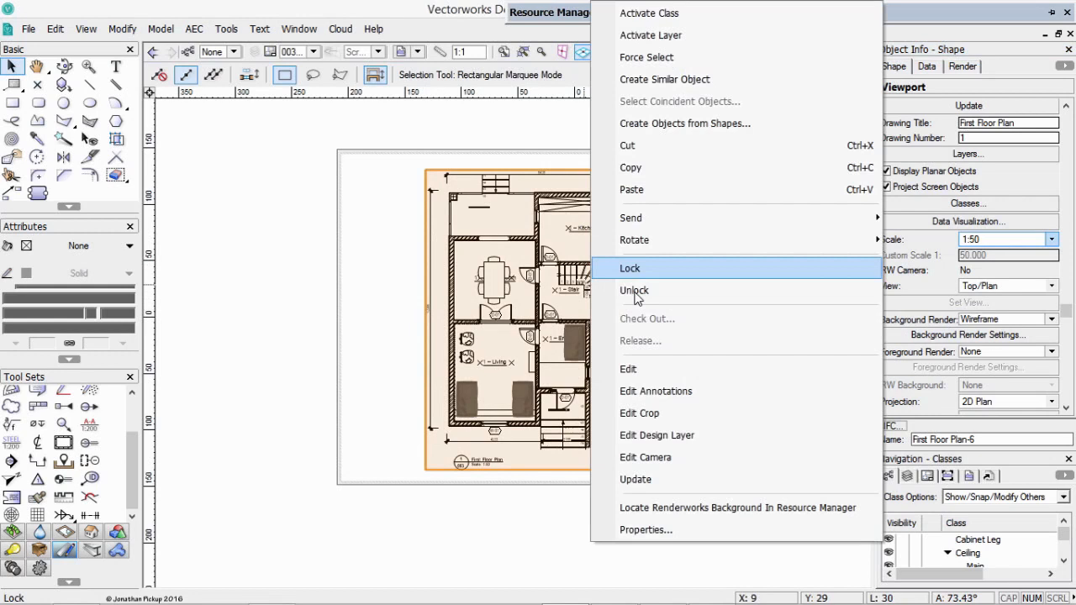
pyautogui.click(639, 412)
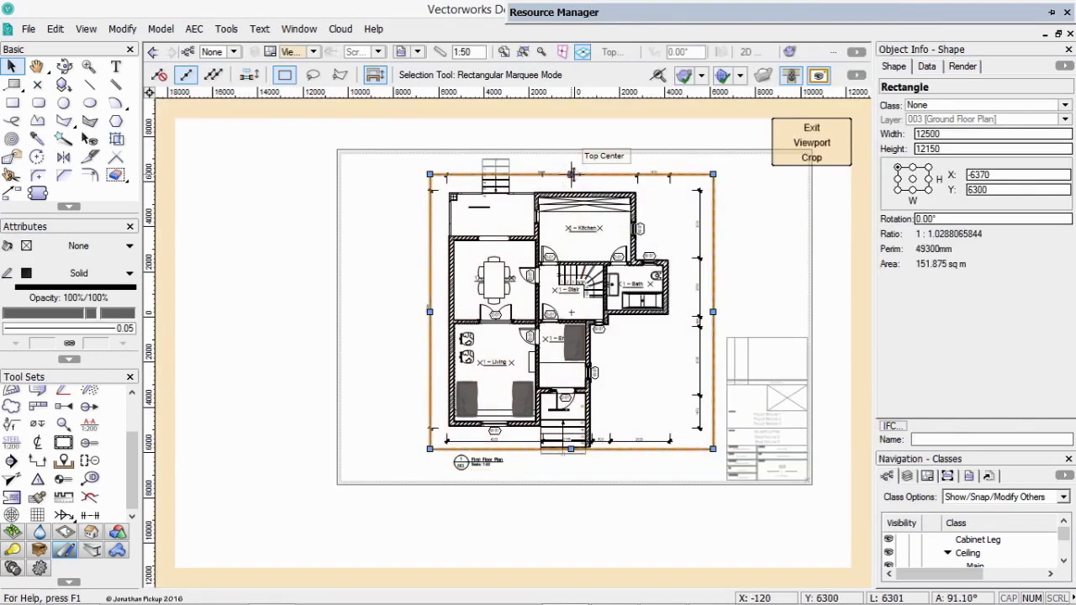
pyautogui.moveTo(571, 174); pyautogui.dragTo(571, 152)
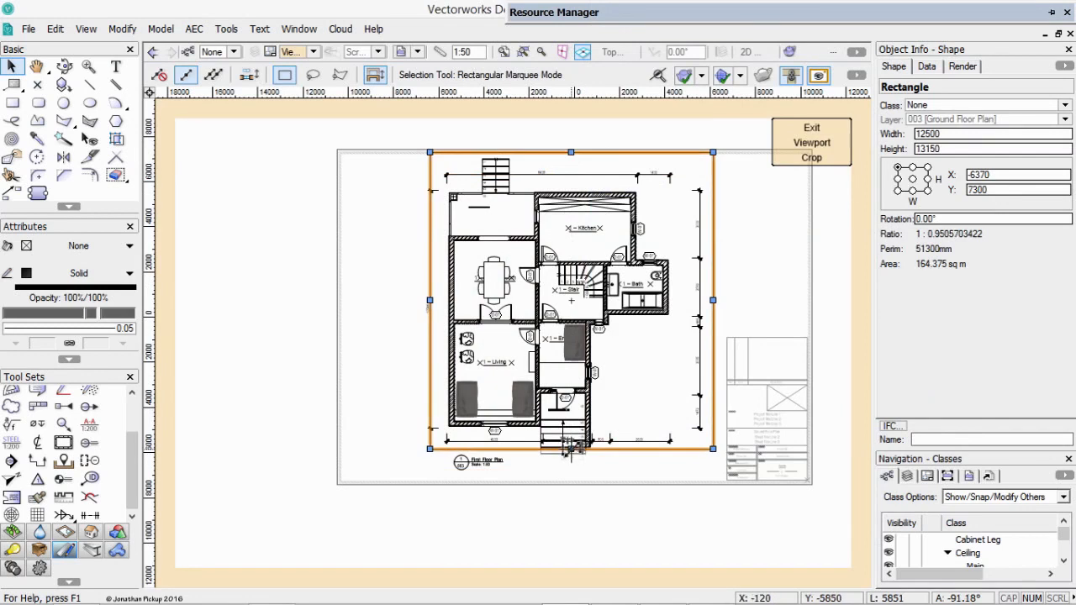
pyautogui.moveTo(571, 450); pyautogui.dragTo(571, 468)
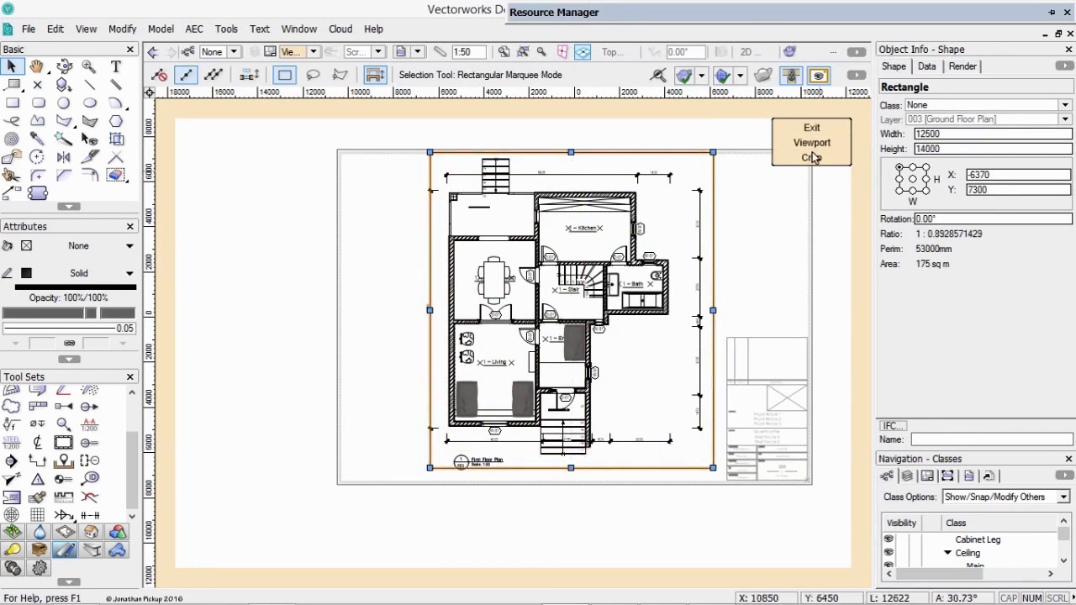
pyautogui.click(813, 157)
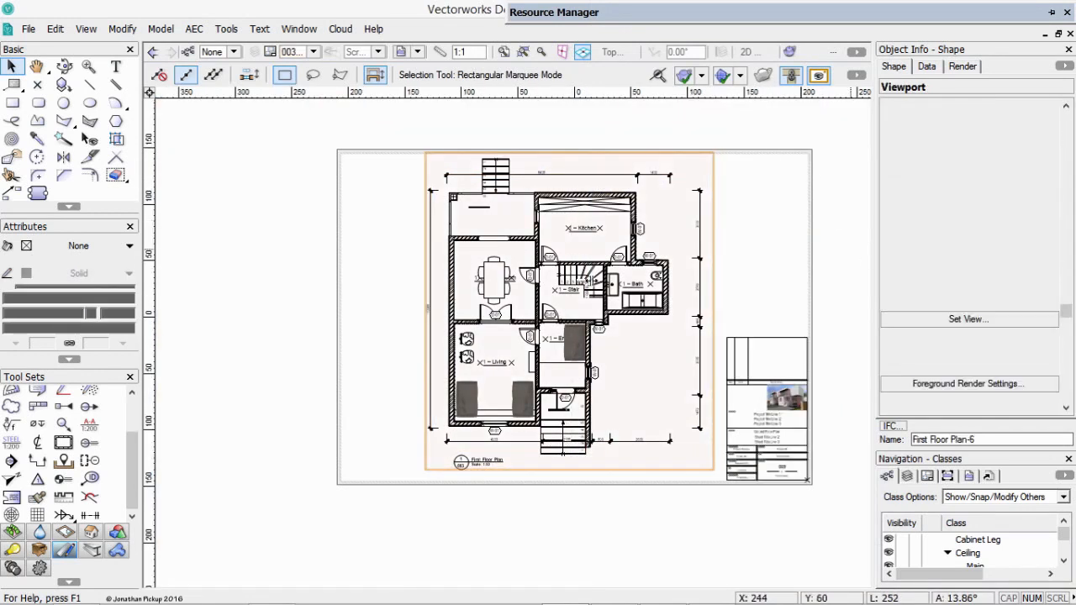
# Hide the Structure-Slab, Furniture-Main and Plumbing-Fixtures classes in the First Floor Plan viewport with the Visibility tool by picking their objects.
pyautogui.press('c')
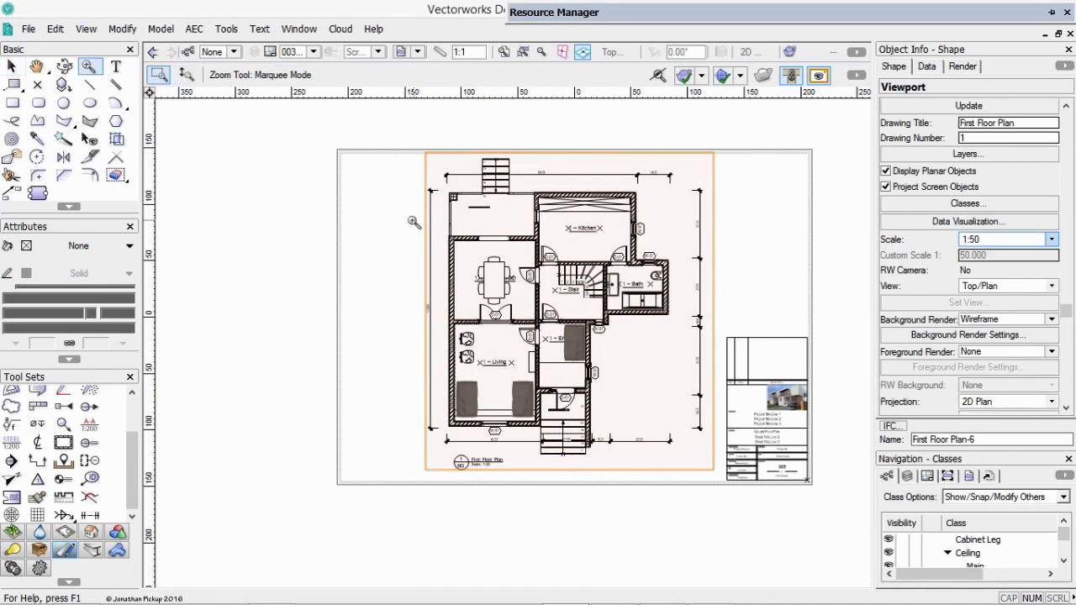
pyautogui.moveTo(718, 377); pyautogui.dragTo(580, 250)
pyautogui.press('space')
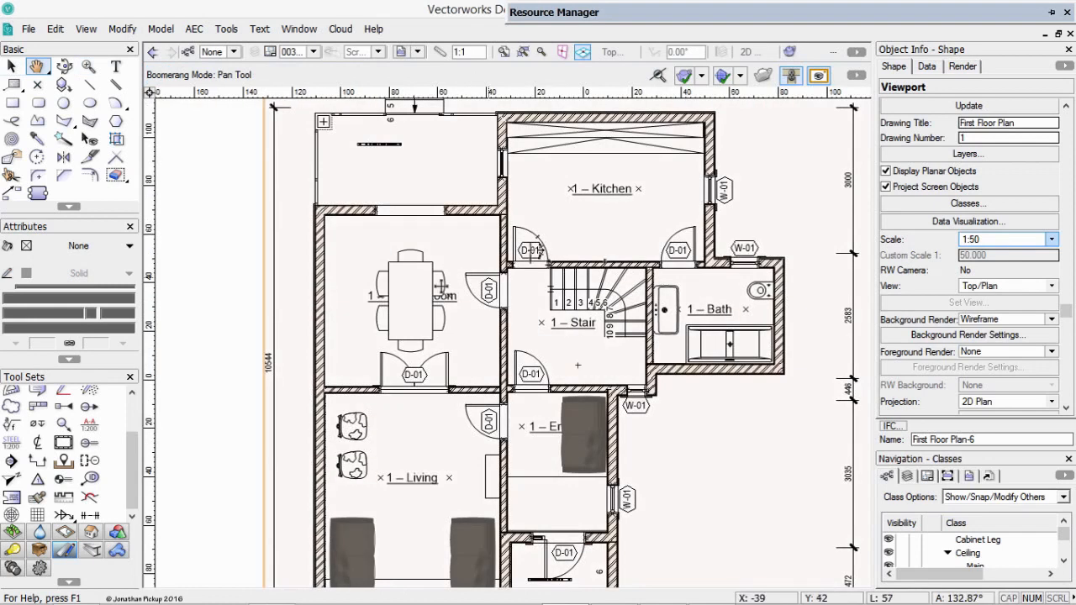
pyautogui.press('x')
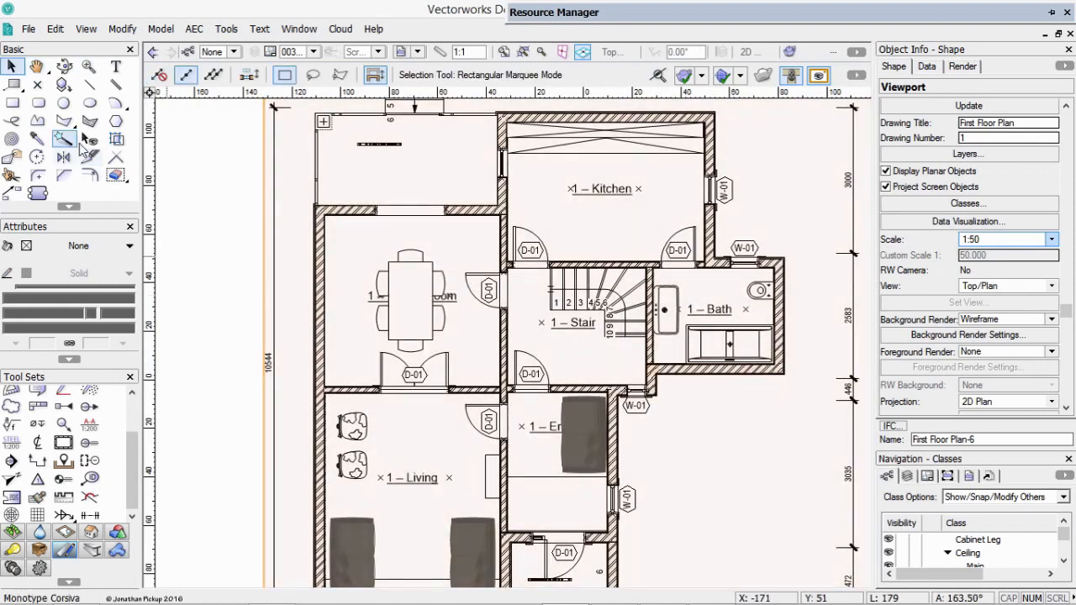
pyautogui.click(84, 142)
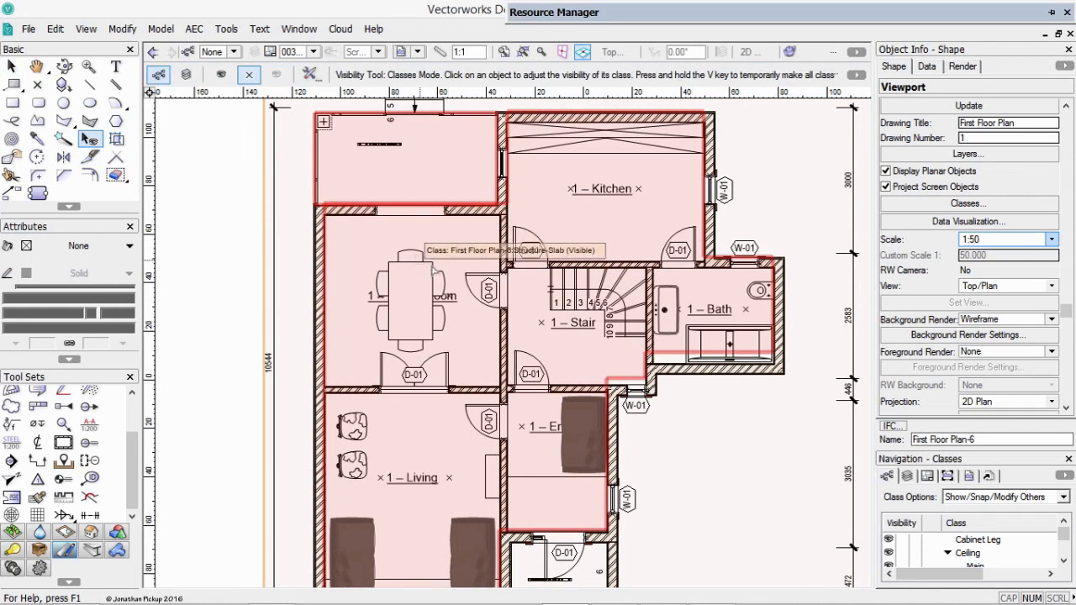
pyautogui.click(591, 140)
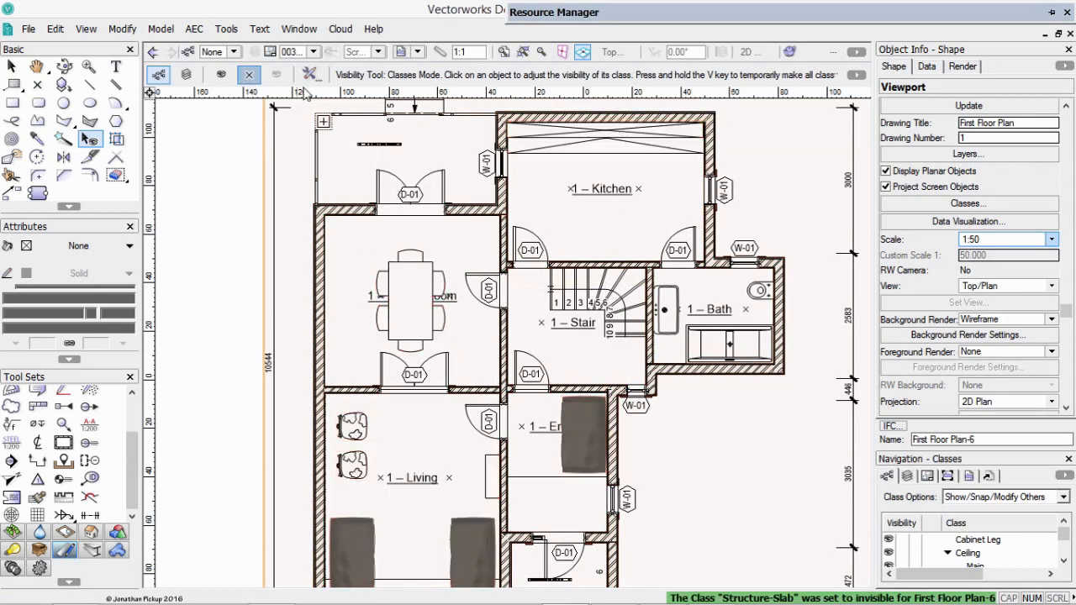
pyautogui.click(578, 139)
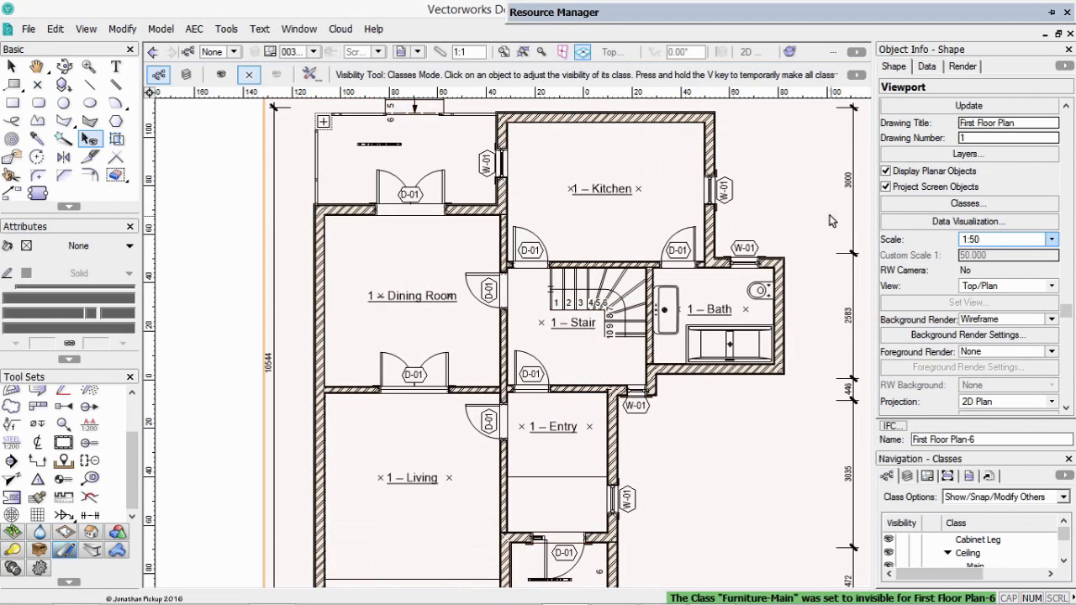
pyautogui.click(730, 318)
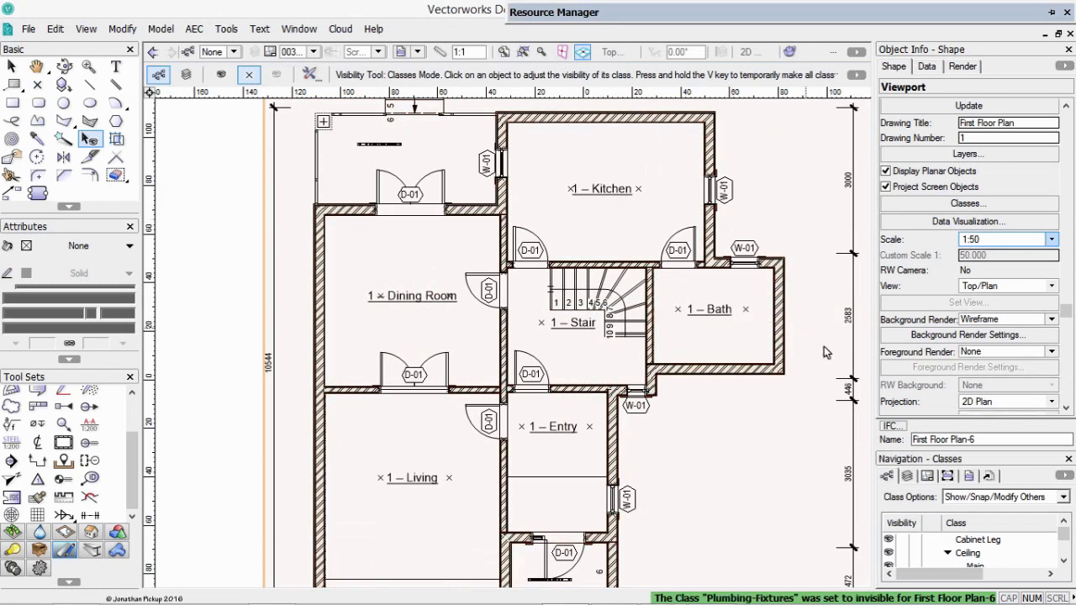
pyautogui.moveTo(591, 435); pyautogui.dragTo(567, 383, button='middle')
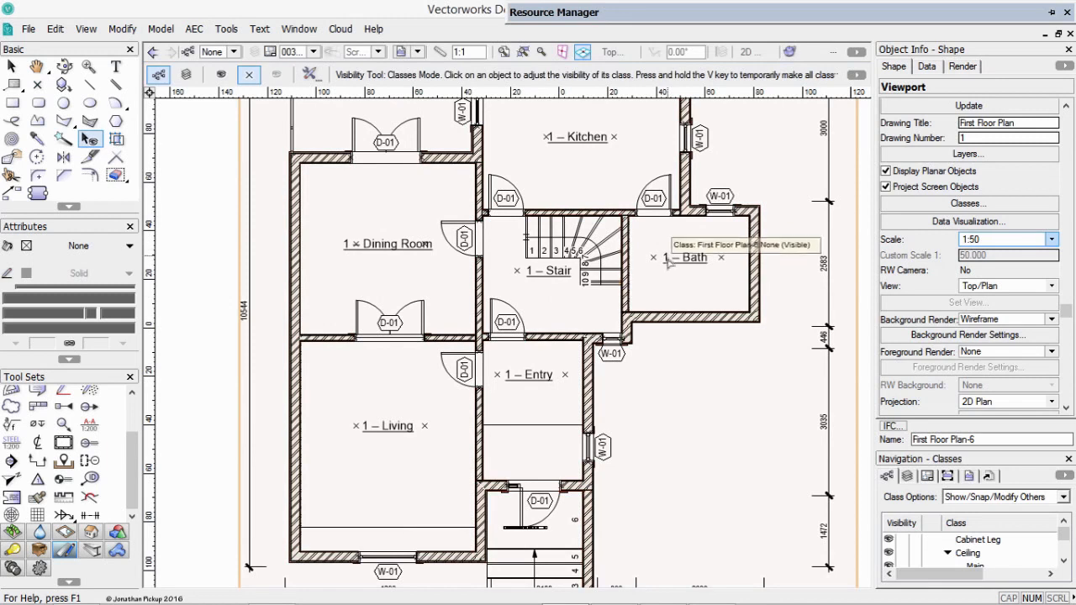
pyautogui.press('x')
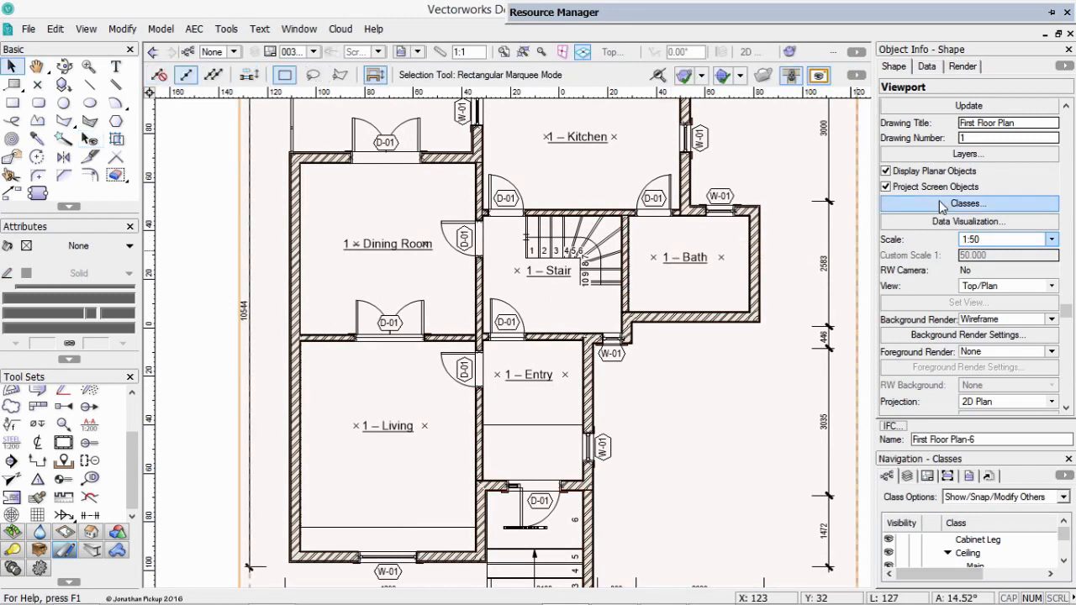
# Make the Space-Main class invisible in the First Floor Plan viewport's class properties.
pyautogui.click(921, 205)
pyautogui.moveTo(694, 164); pyautogui.dragTo(692, 257)
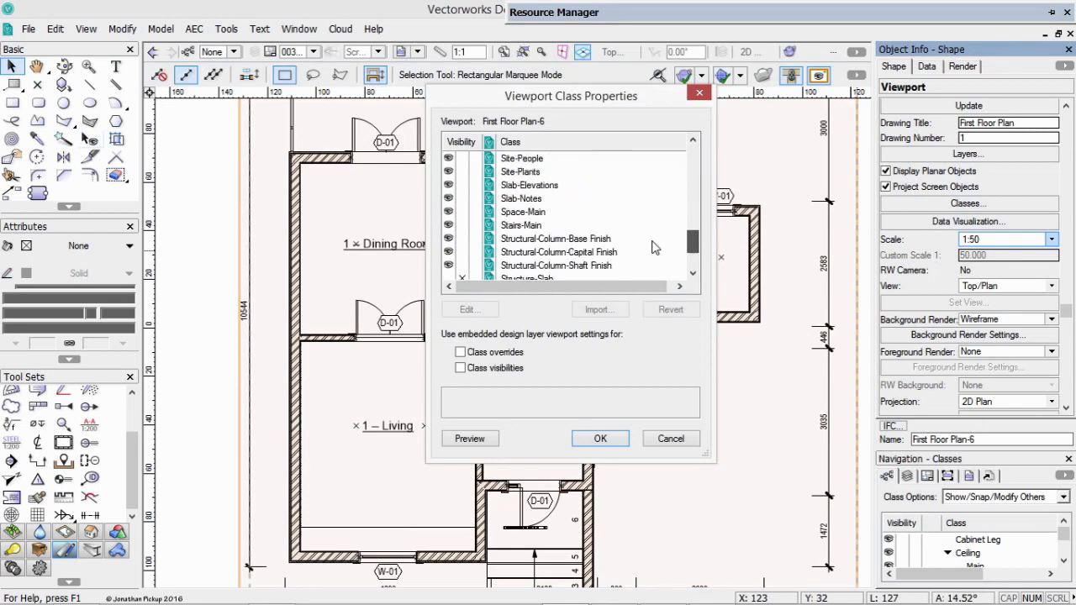
pyautogui.click(462, 214)
pyautogui.click(600, 438)
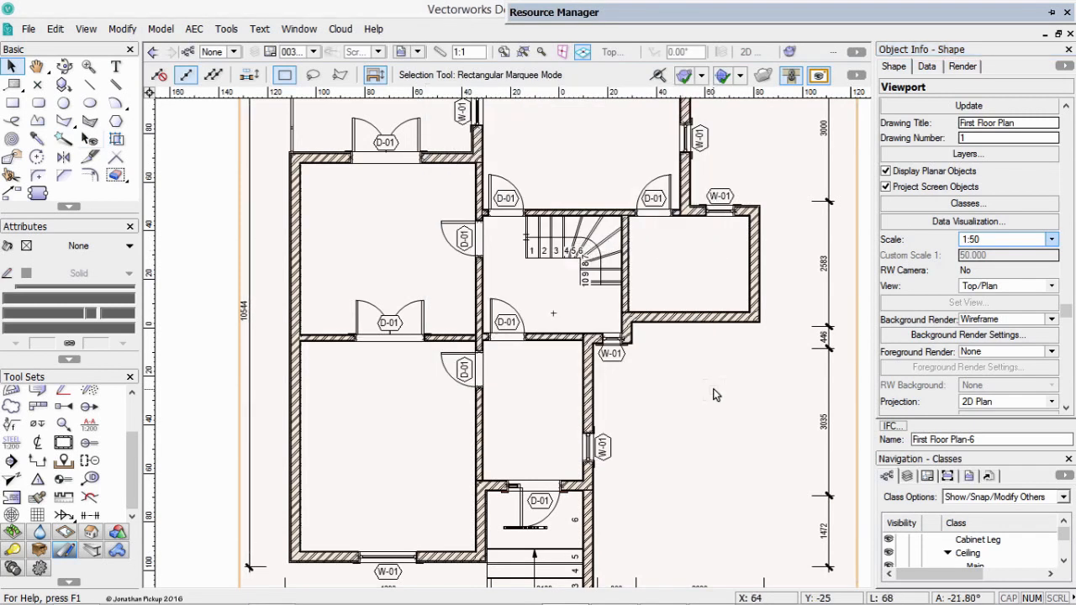
# Enter the First Floor Plan viewport's annotations and delete all the existing dimensions using Select Similar.
pyautogui.hotkey('ctrl', '4')
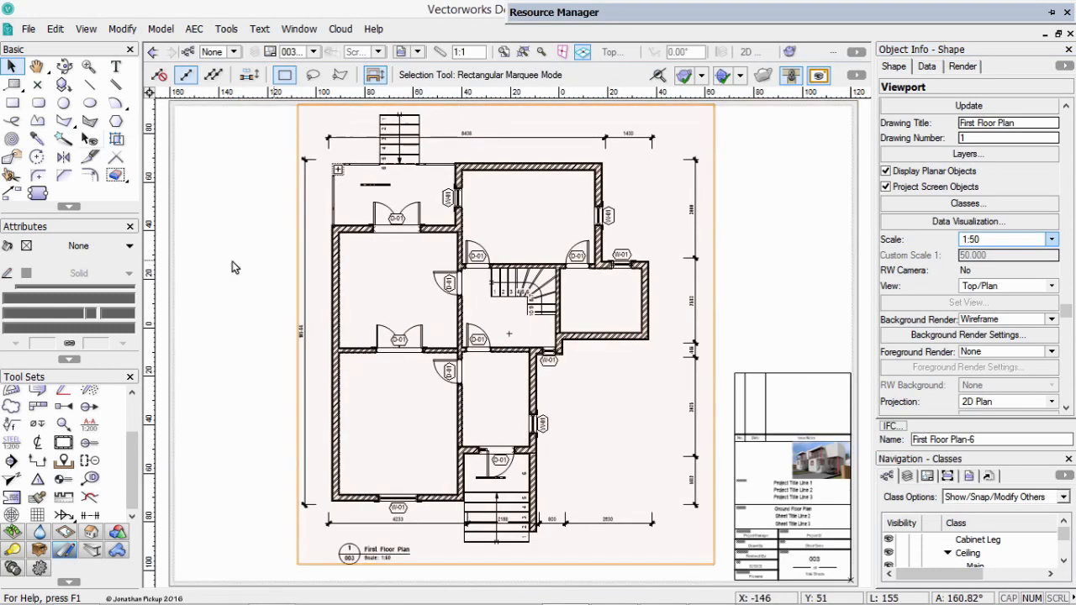
pyautogui.doubleClick(453, 134)
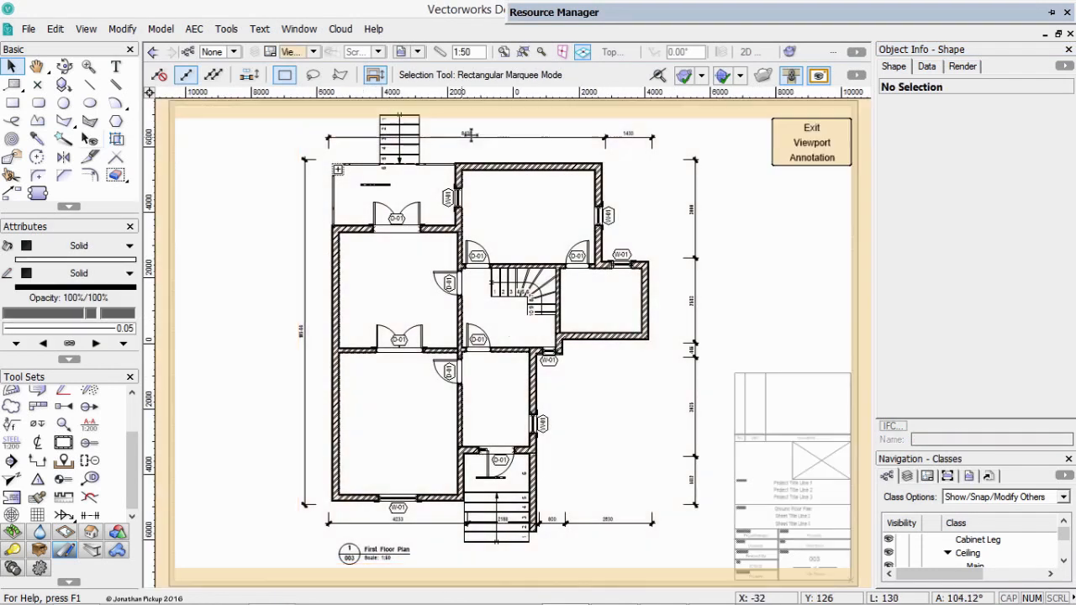
pyautogui.click(63, 139)
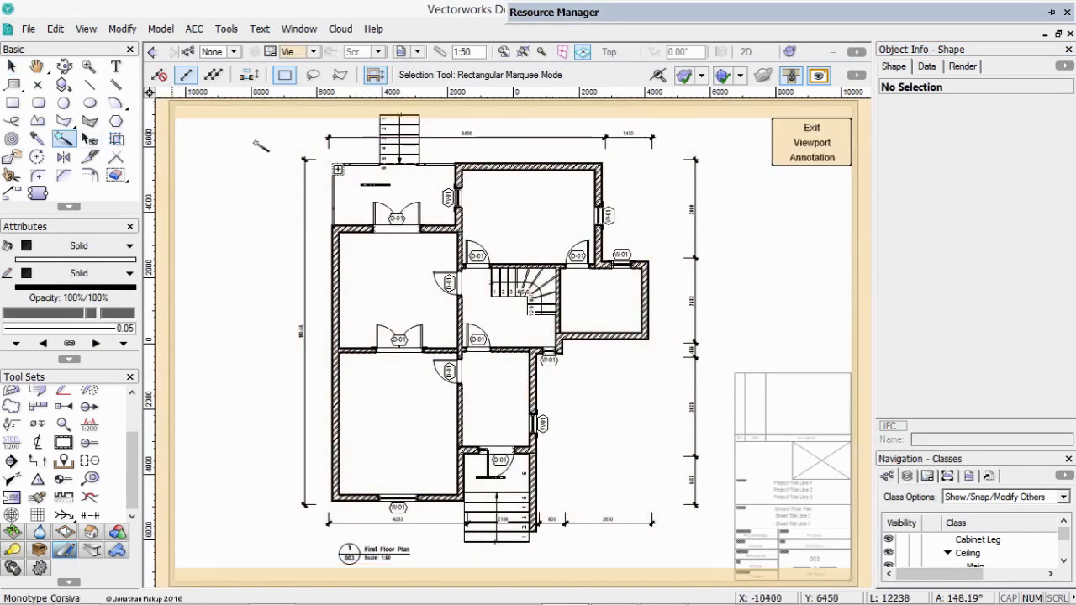
pyautogui.click(306, 153)
pyautogui.press('Delete')
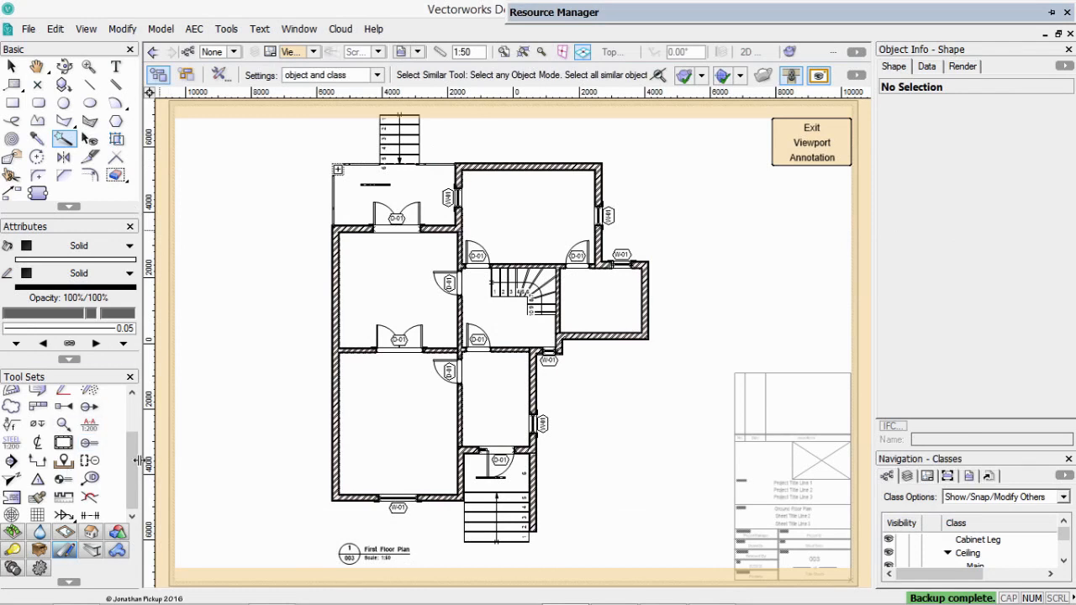
# Try a constrained chain dimension above the plan, running from the kitchen's outer corner through the kitchen's other corner to the dining room corner.
pyautogui.click(65, 552)
pyautogui.click(11, 394)
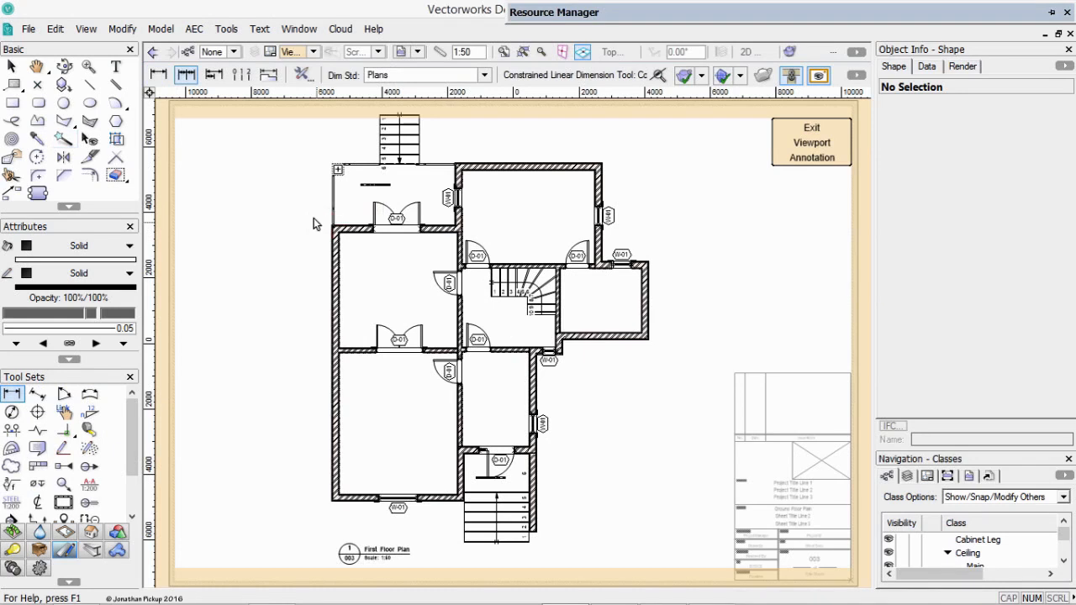
pyautogui.press('v')
pyautogui.press('c')
pyautogui.moveTo(316, 217); pyautogui.dragTo(383, 262)
pyautogui.press('x')
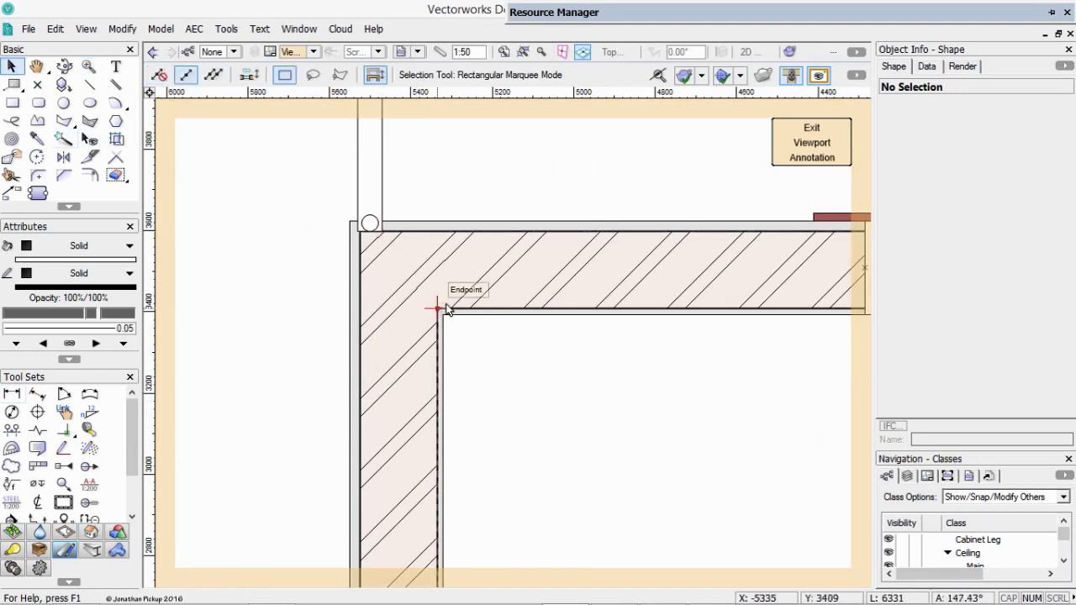
pyautogui.scroll(-6, 448, 311)
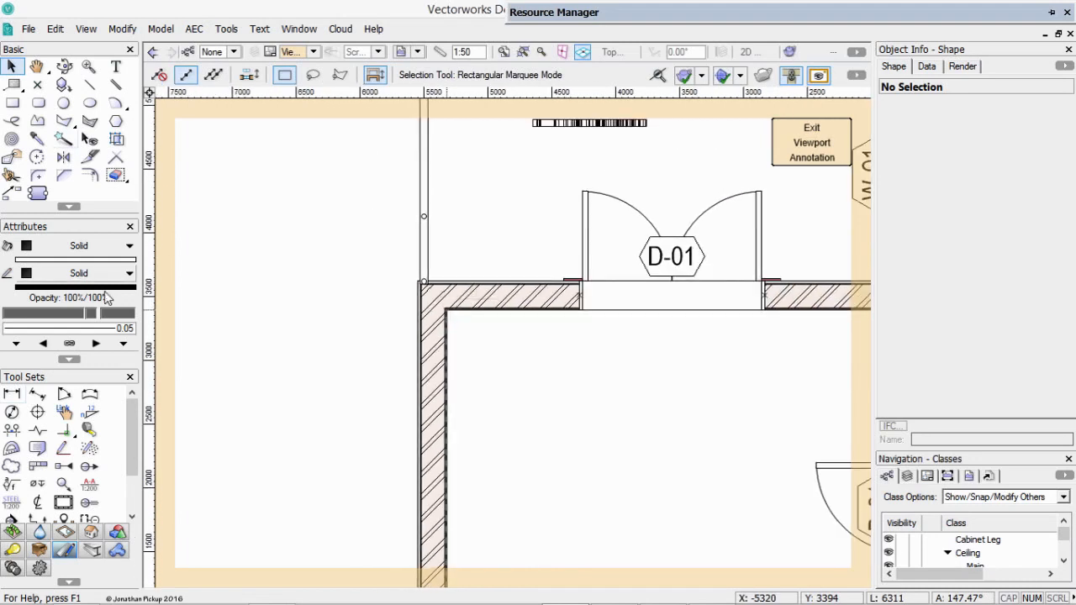
pyautogui.press('n')
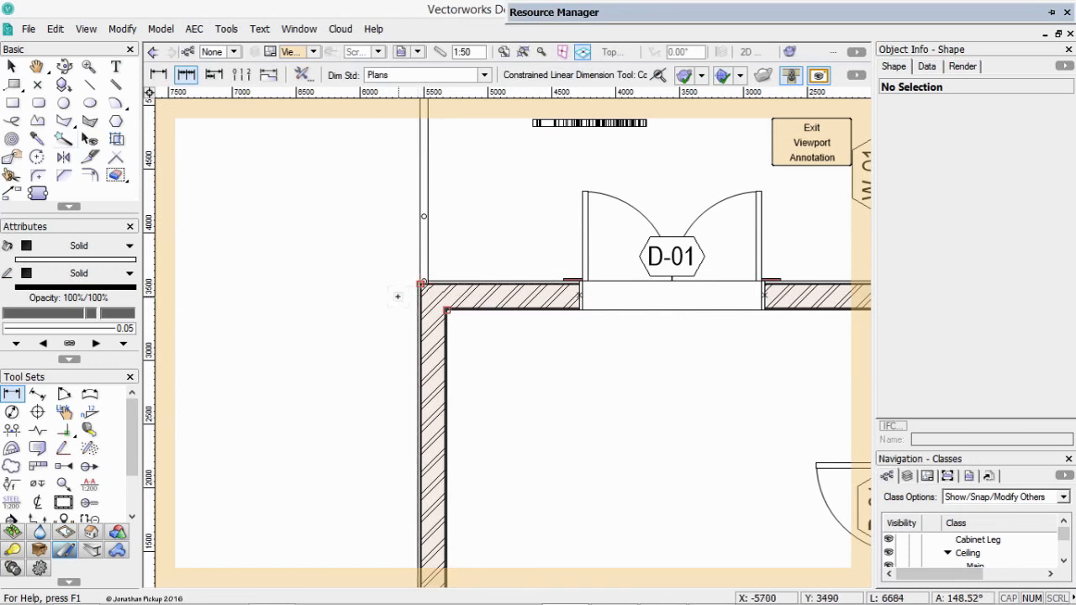
pyautogui.hotkey('ctrl', '4')
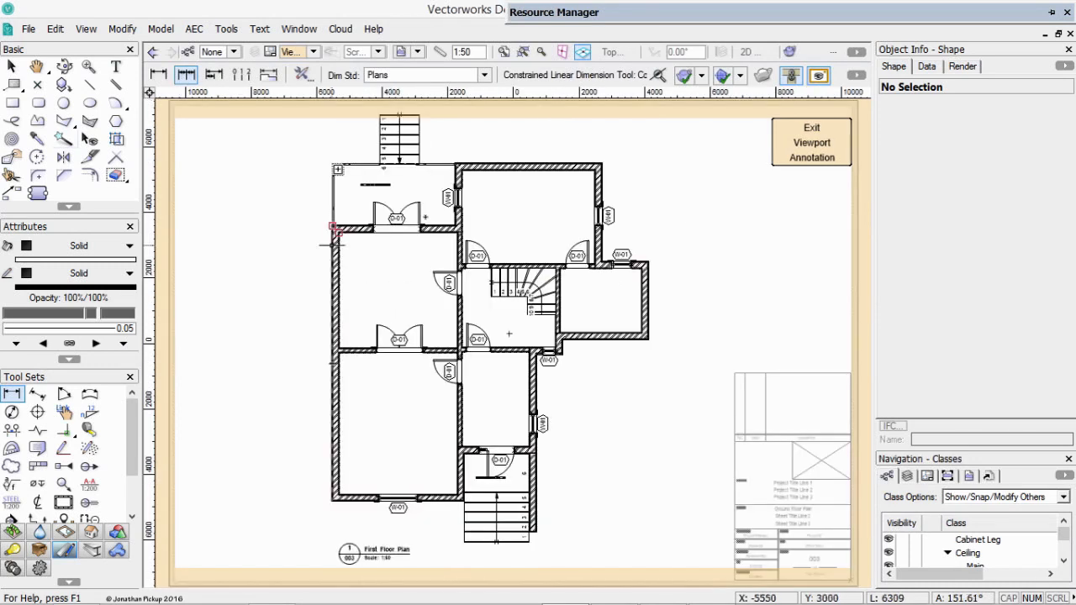
pyautogui.click(602, 163)
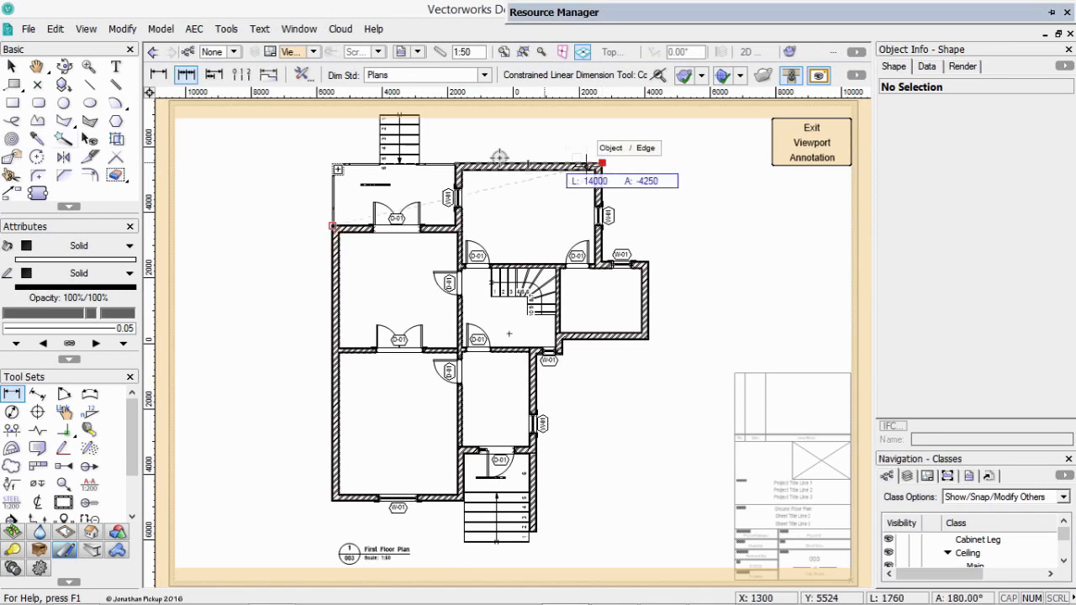
pyautogui.click(456, 163)
pyautogui.click(461, 145)
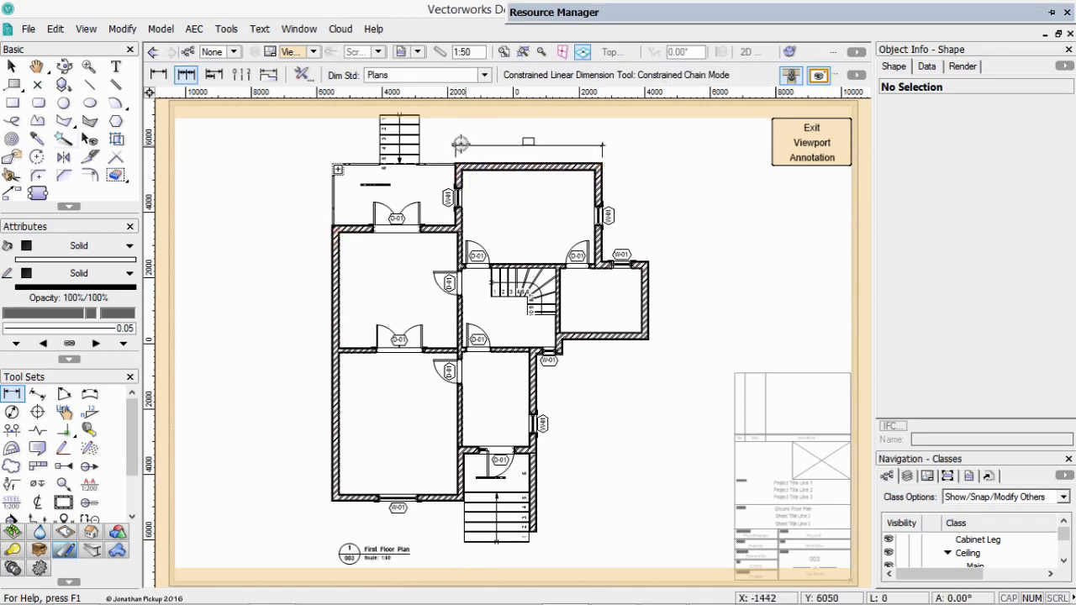
pyautogui.doubleClick(333, 225)
# Check the kitchen wall corner up close and delete the chain dimension above the plan.
pyautogui.press('c')
pyautogui.moveTo(633, 143); pyautogui.dragTo(544, 211)
pyautogui.moveTo(674, 205); pyautogui.dragTo(515, 338)
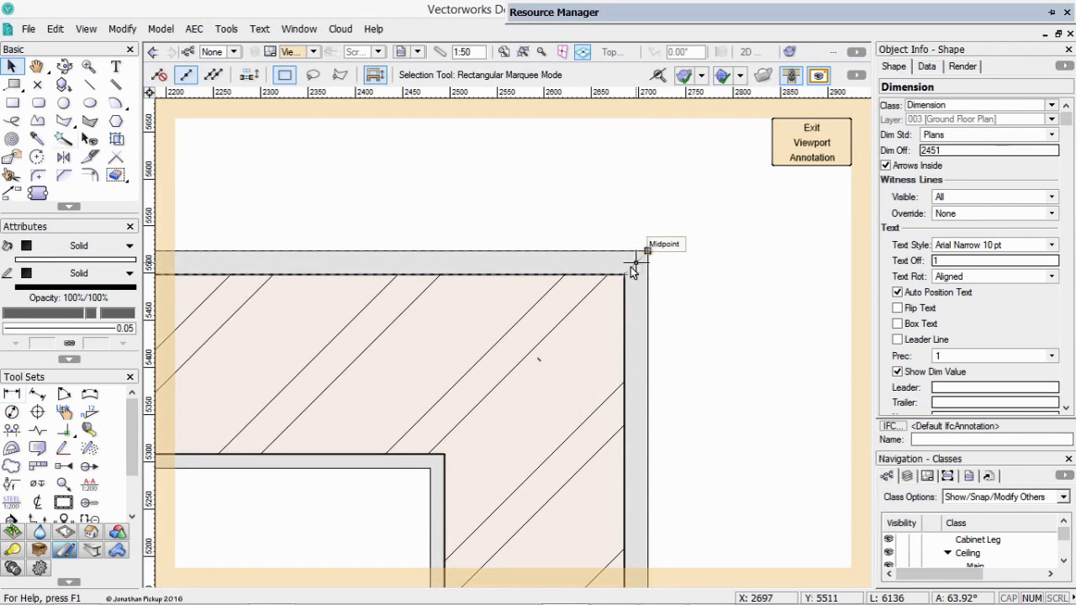
pyautogui.scroll(-5, 648, 252)
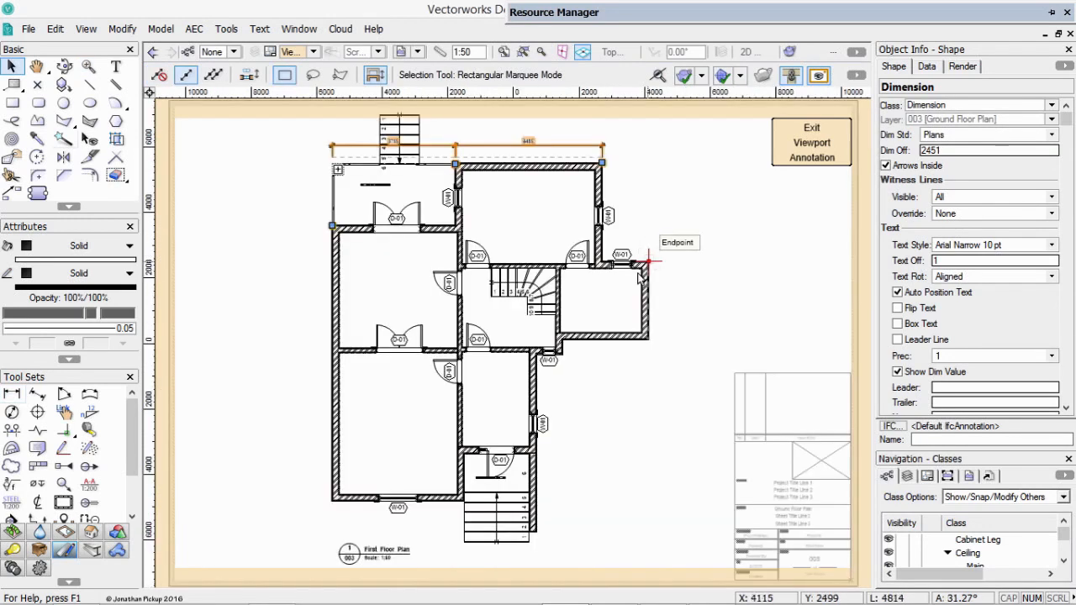
pyautogui.press('Delete')
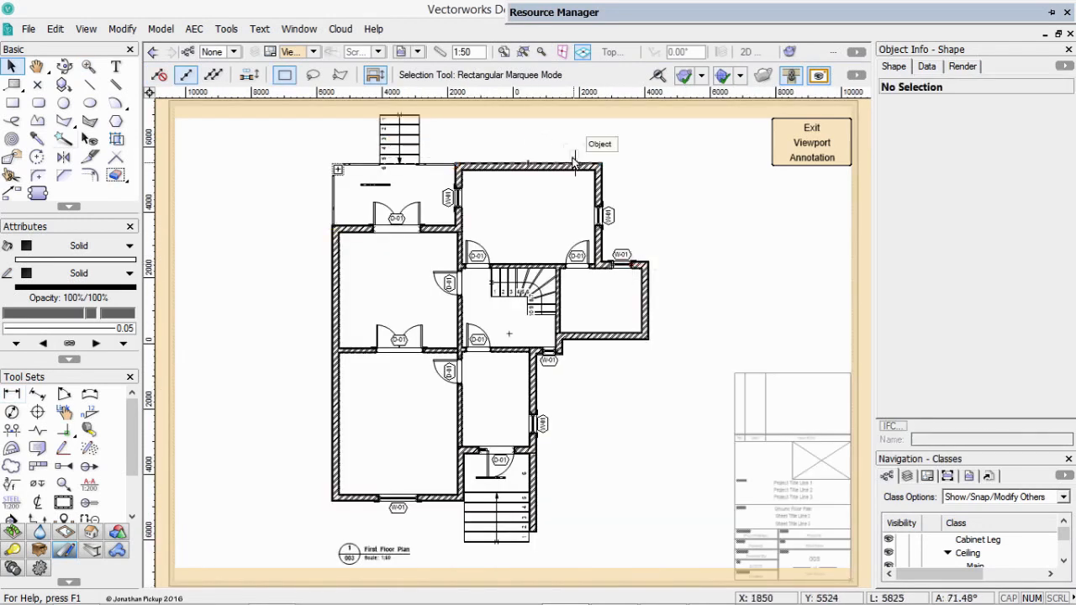
# Add a constrained chain dimension above the plan, from the kitchen's outer right corner through its left corner to the dining room's outer left corner.
pyautogui.press('p')
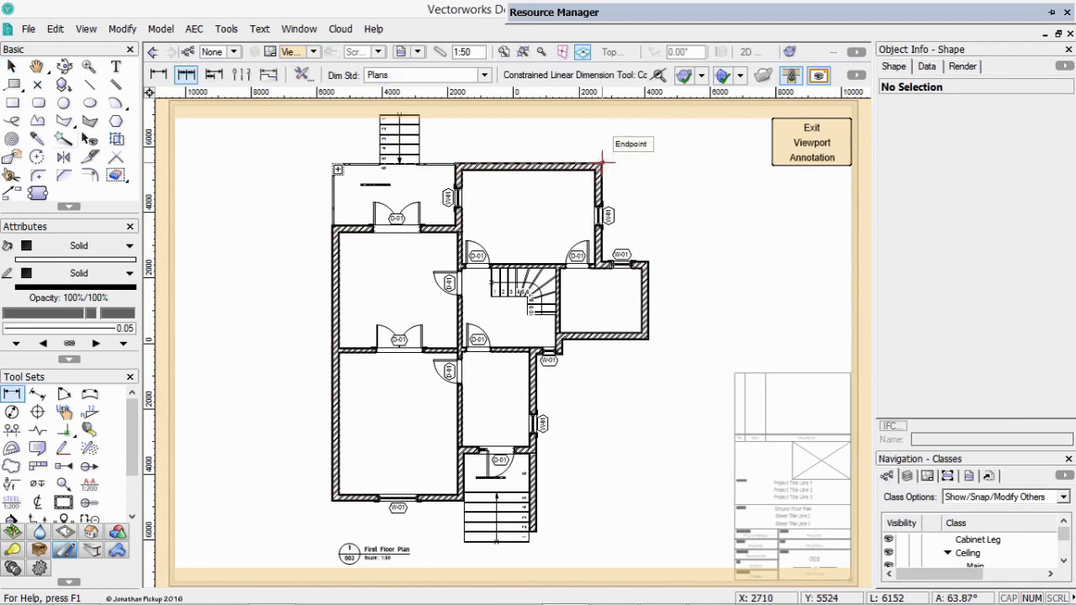
pyautogui.press('z')
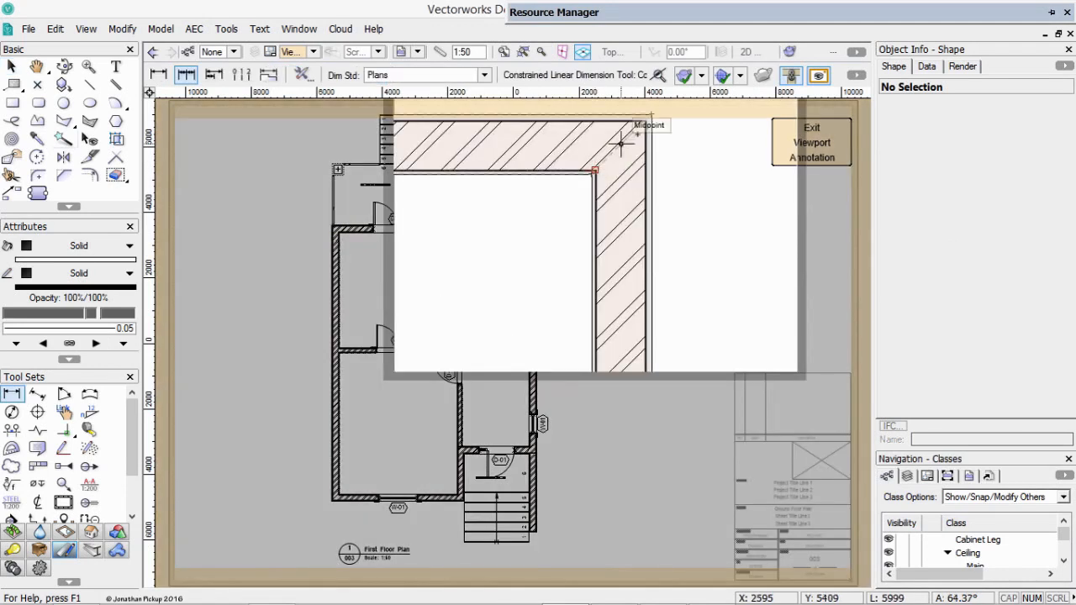
pyautogui.click(645, 121)
pyautogui.press('z')
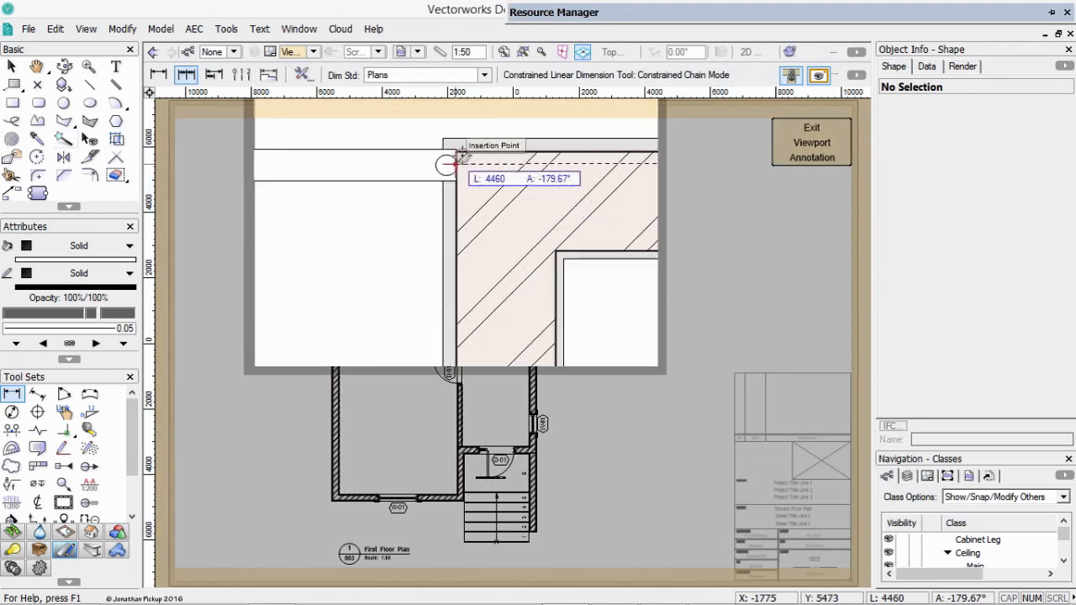
pyautogui.click(454, 153)
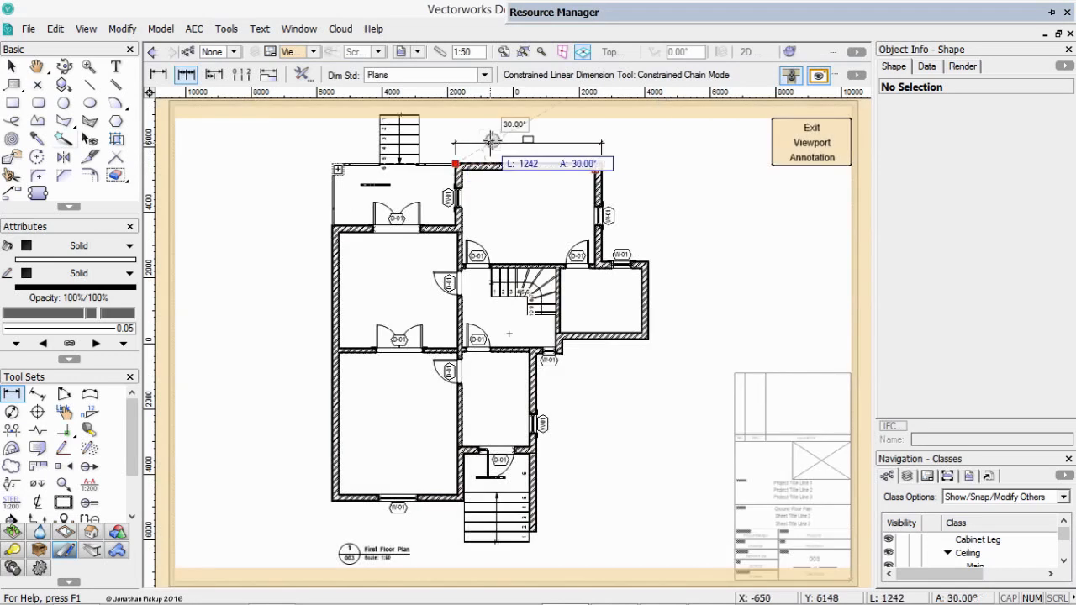
pyautogui.click(455, 143)
pyautogui.press('z')
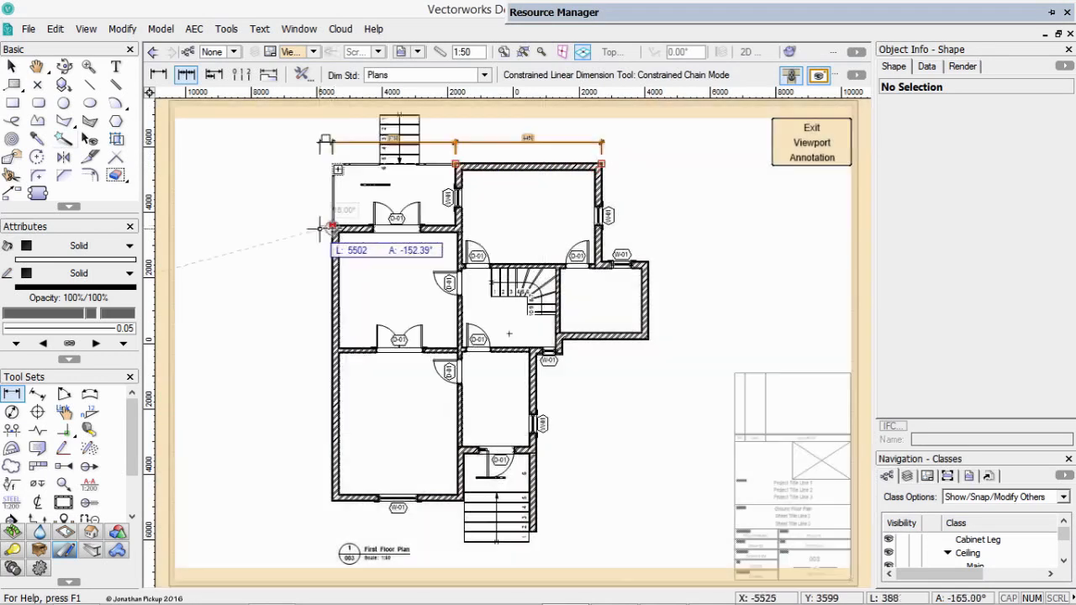
pyautogui.click(332, 225)
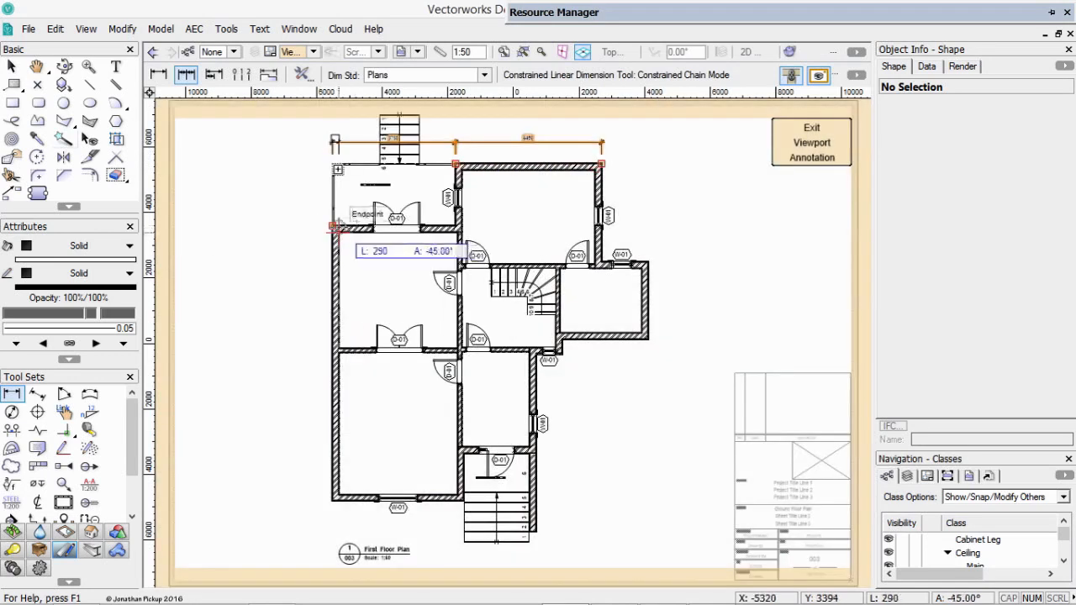
pyautogui.press('z')
pyautogui.doubleClick(288, 180)
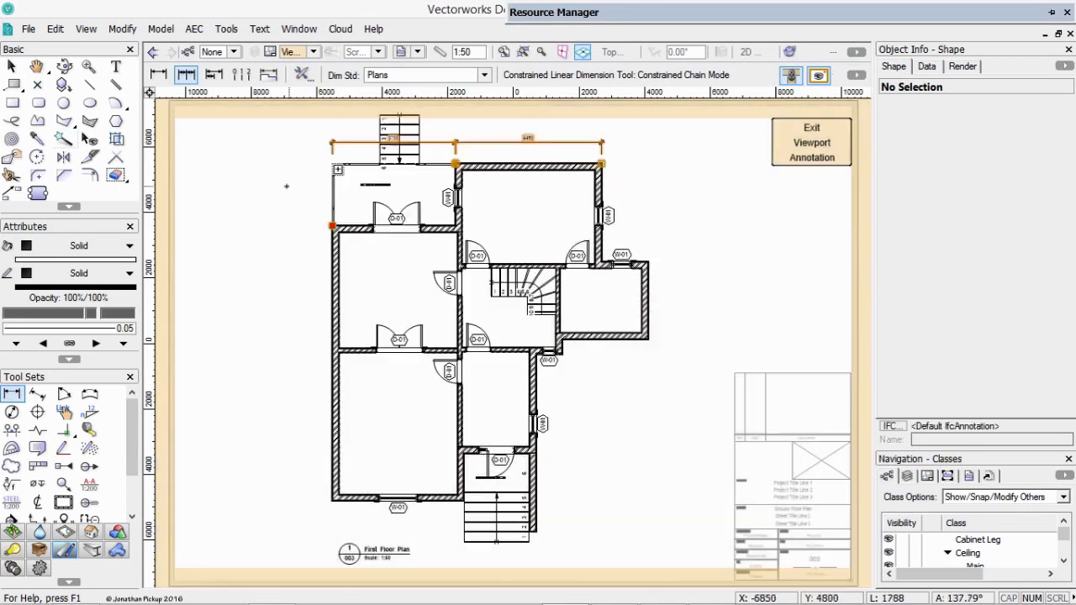
# Start a vertical chain dimension right of the plan, from the kitchen's outer corner through both side-room corners to the wall corner beside the W-01 window.
pyautogui.press('z')
pyautogui.click(602, 163)
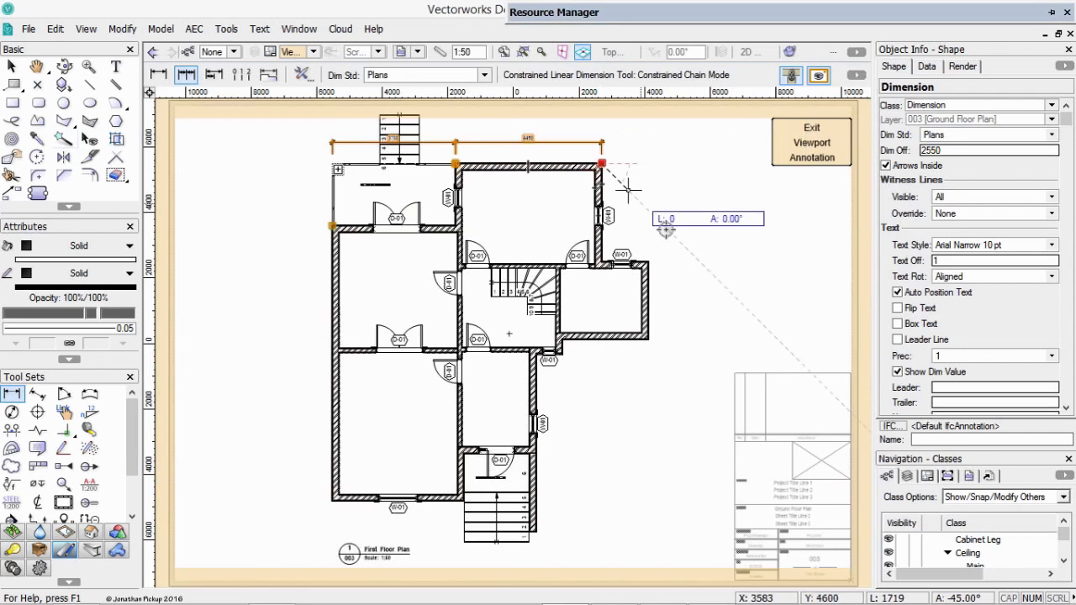
pyautogui.press('z')
pyautogui.click(650, 261)
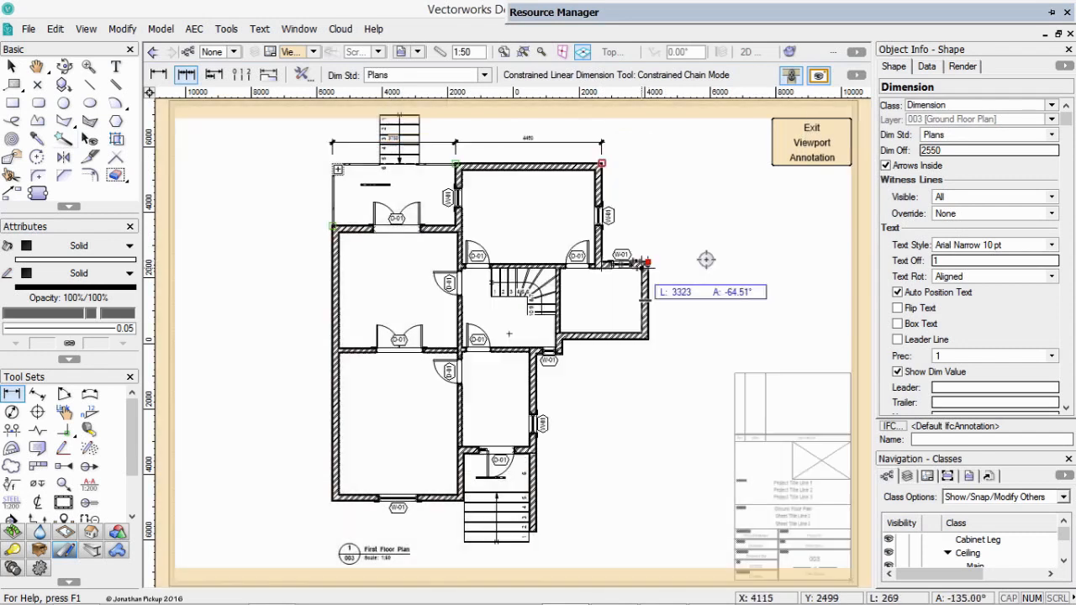
pyautogui.press('z')
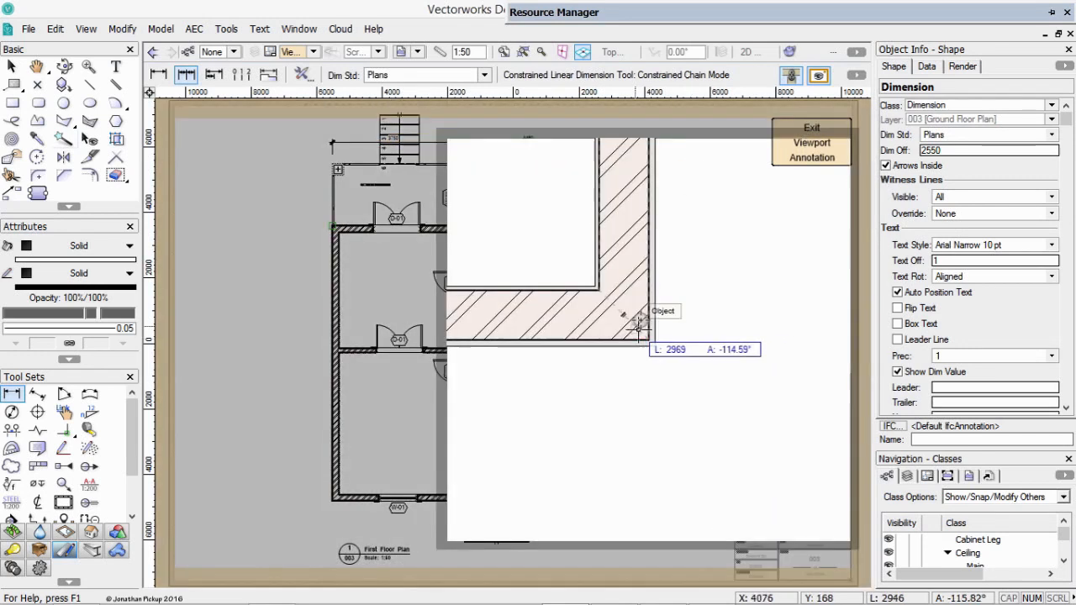
pyautogui.click(648, 339)
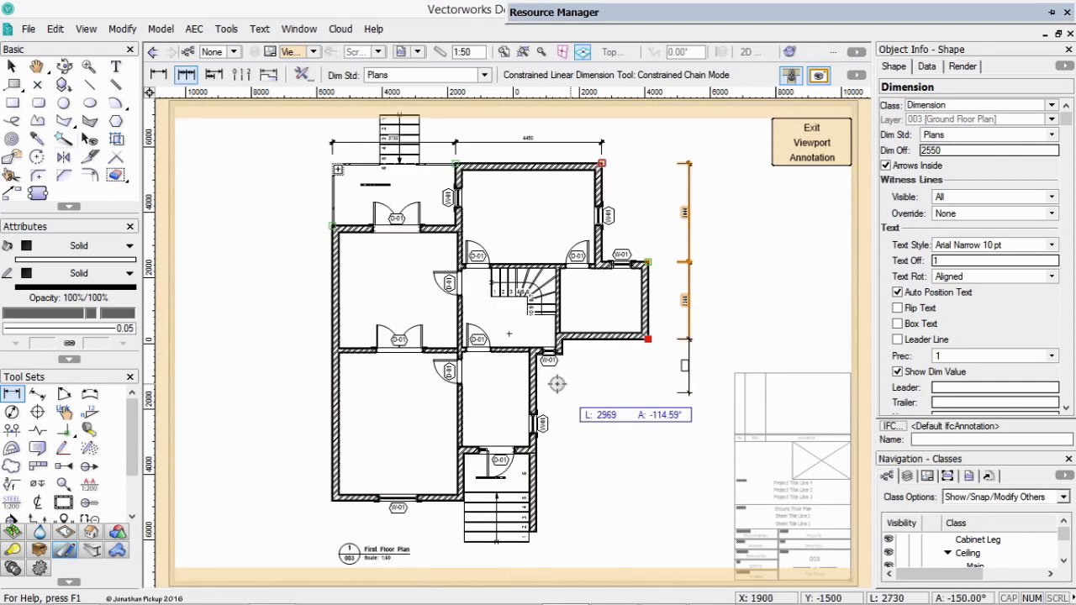
pyautogui.press('z')
pyautogui.click(611, 270)
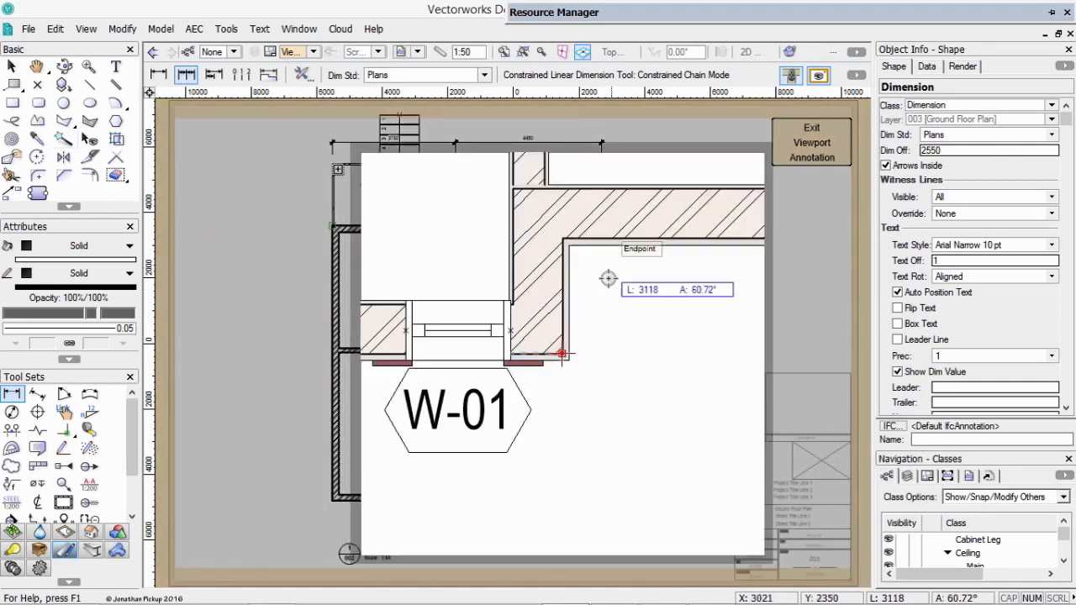
pyautogui.press('z')
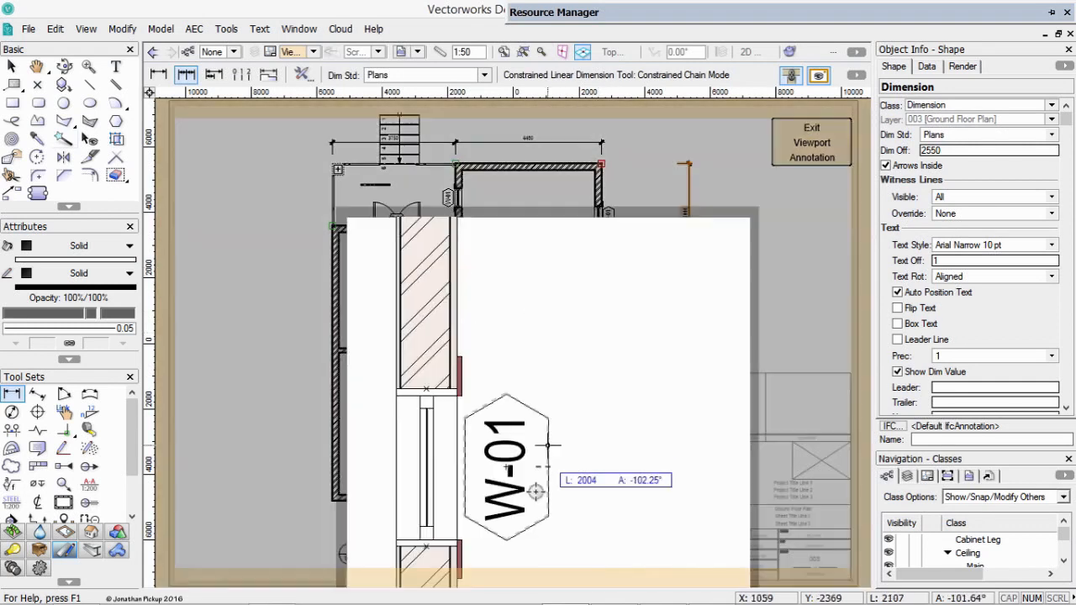
pyautogui.click(567, 405)
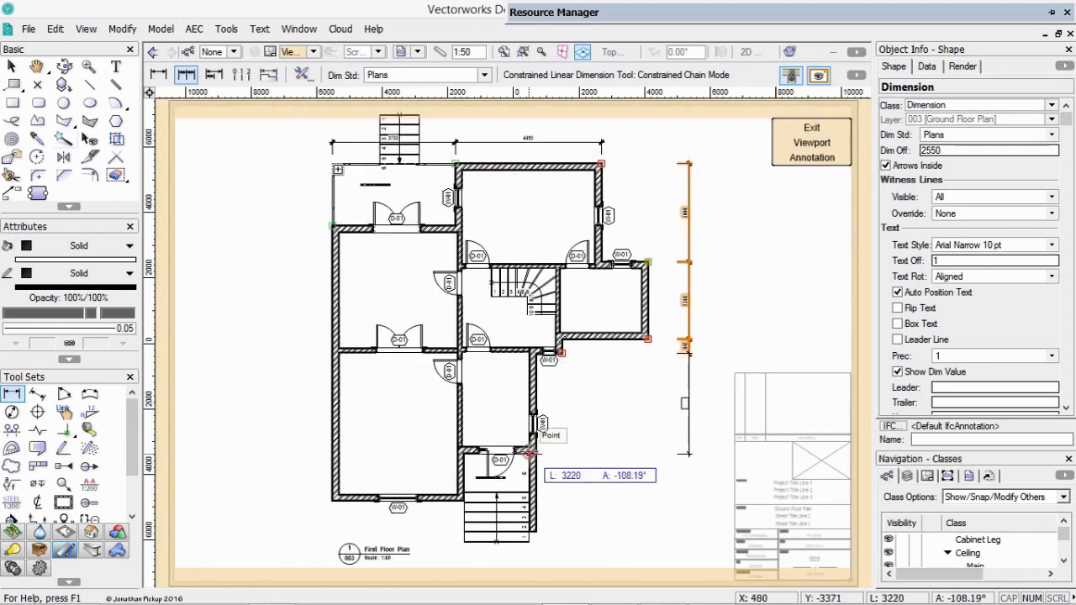
pyautogui.press('z')
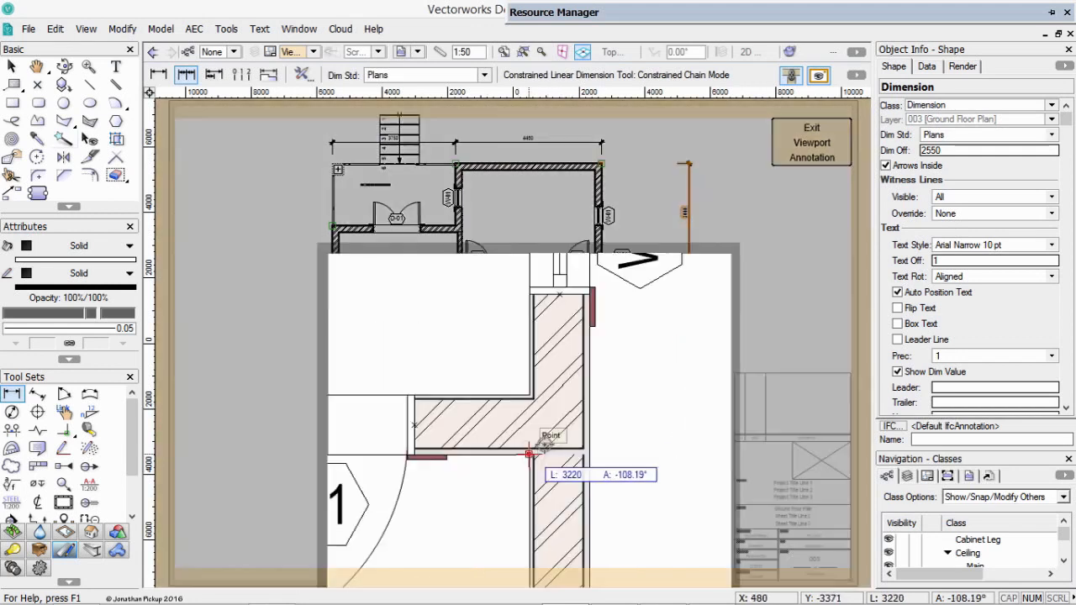
pyautogui.click(587, 452)
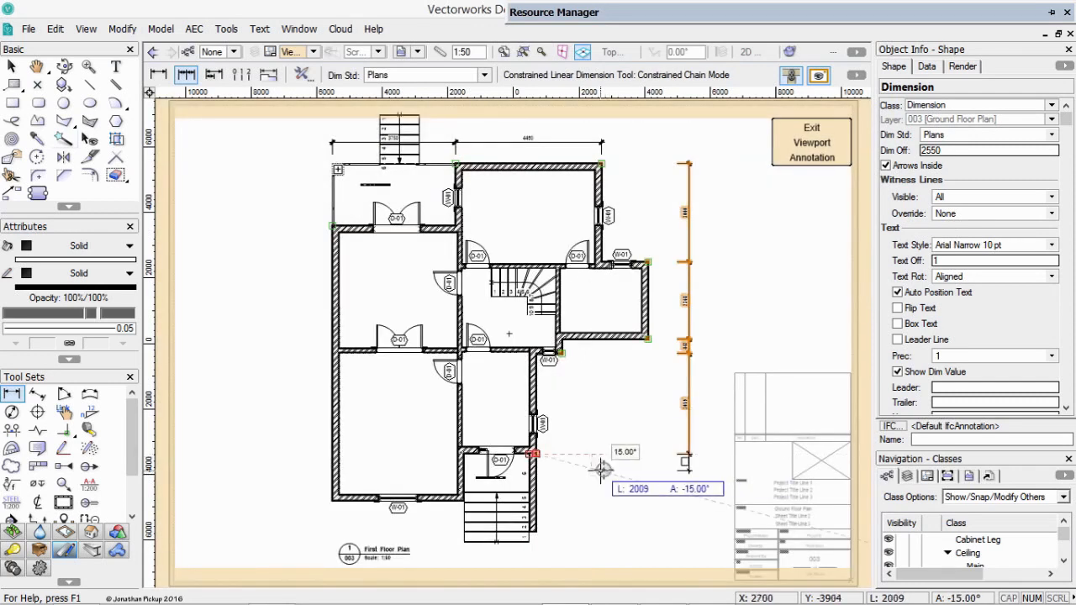
pyautogui.press('BackSpace')
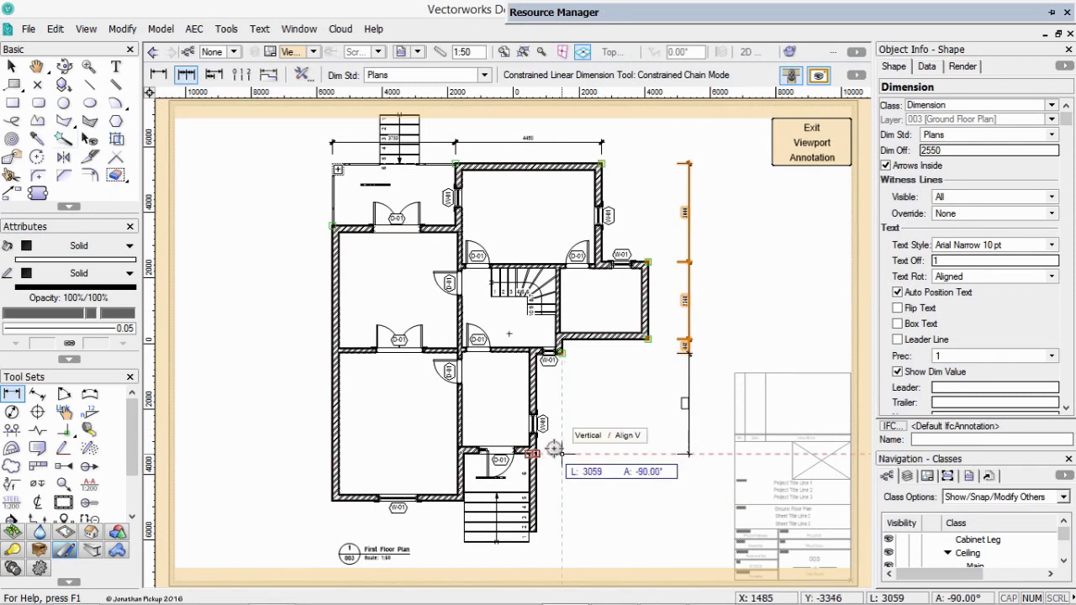
# Continue the vertical chain to the outer wall corner beside the entry door and finish it at the large lower room's bottom right corner.
pyautogui.press('z')
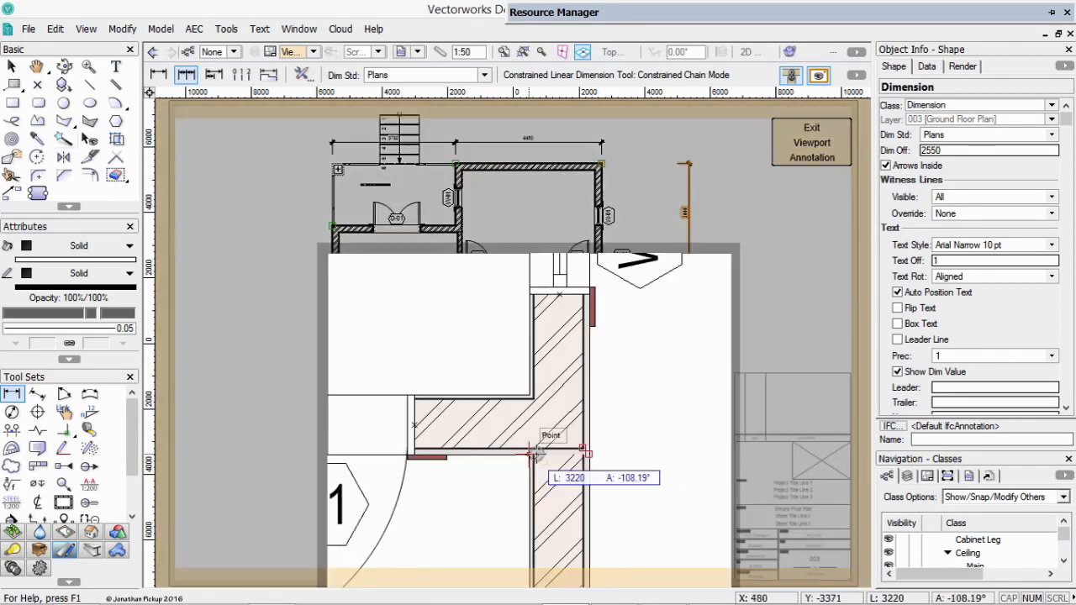
pyautogui.click(580, 450)
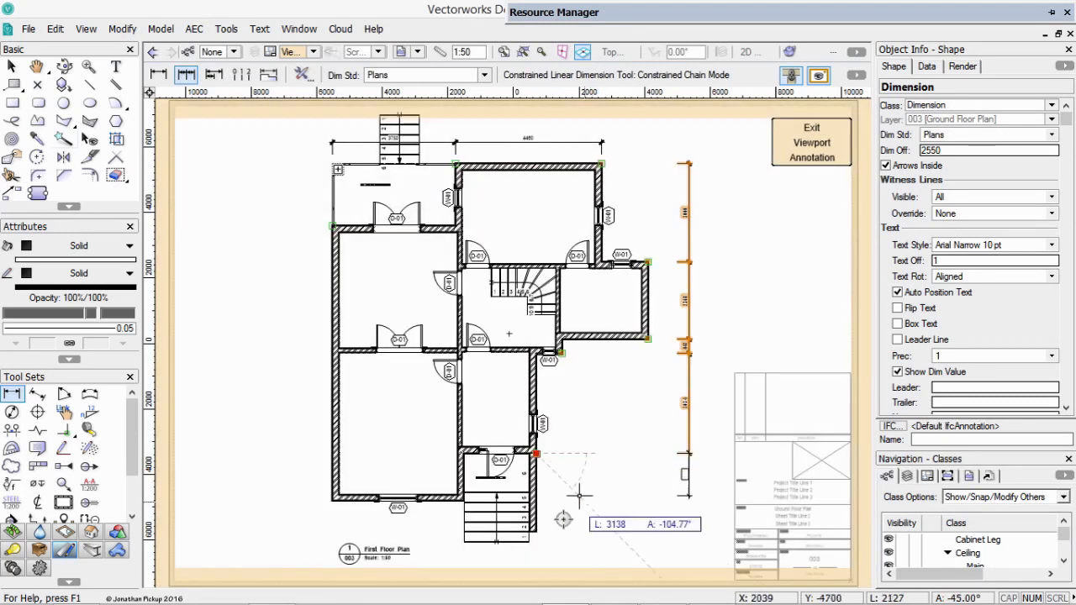
pyautogui.press('z')
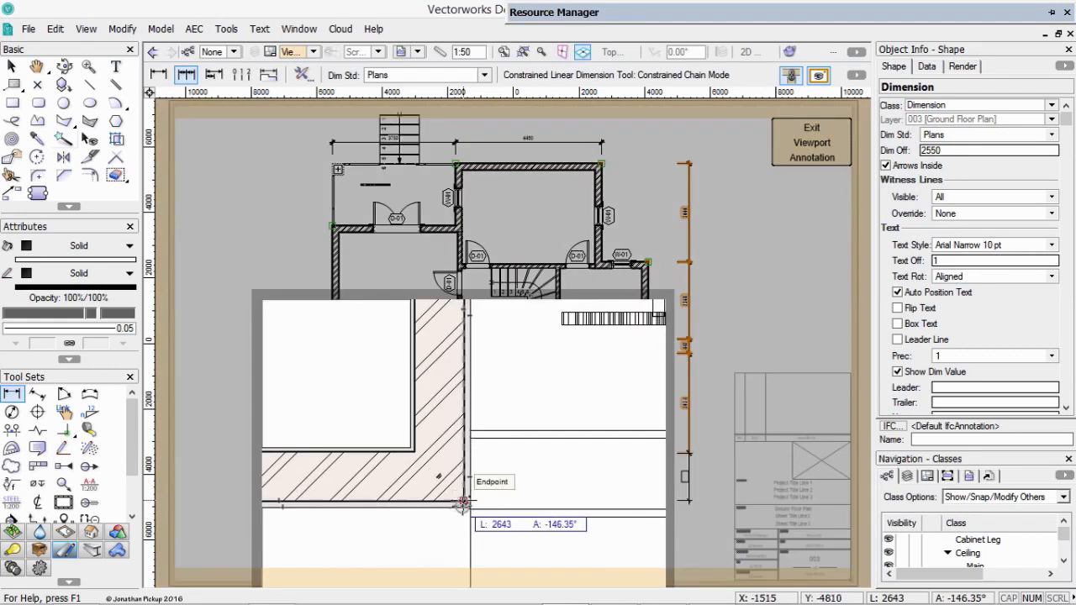
pyautogui.click(463, 438)
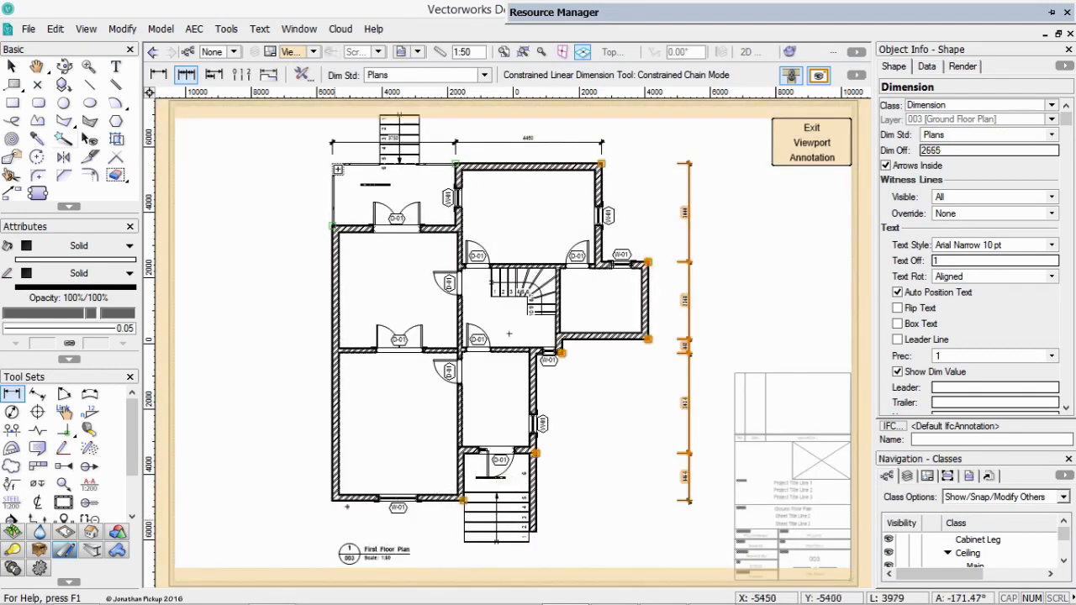
# Add a vertical chain dimension left of the plan, through the left wall's lower and upper corners to the kitchen's corner, and exit the viewport annotations.
pyautogui.press('z')
pyautogui.click(332, 502)
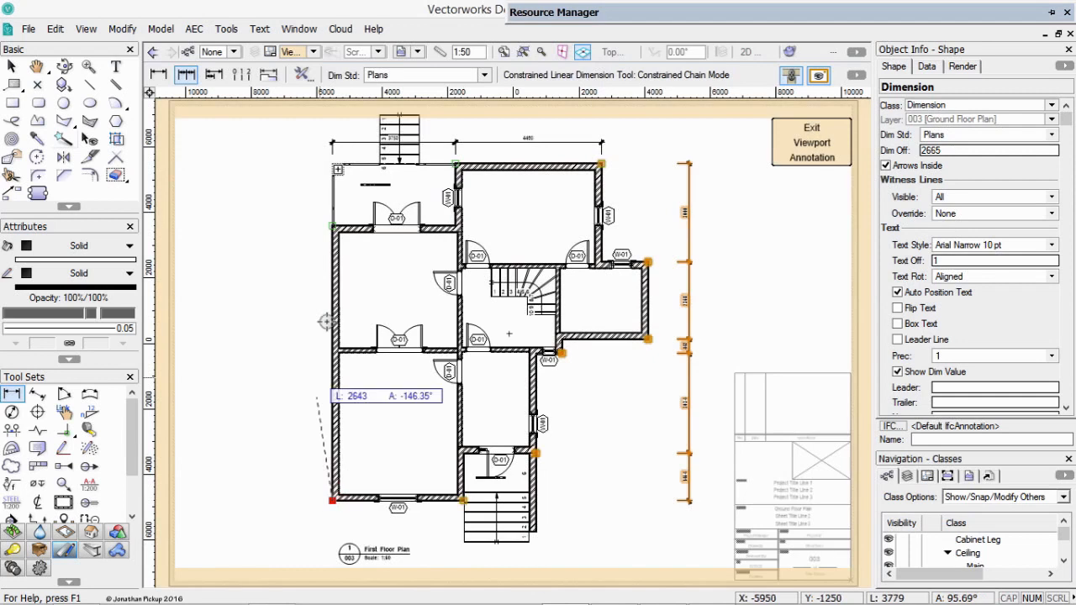
pyautogui.press('z')
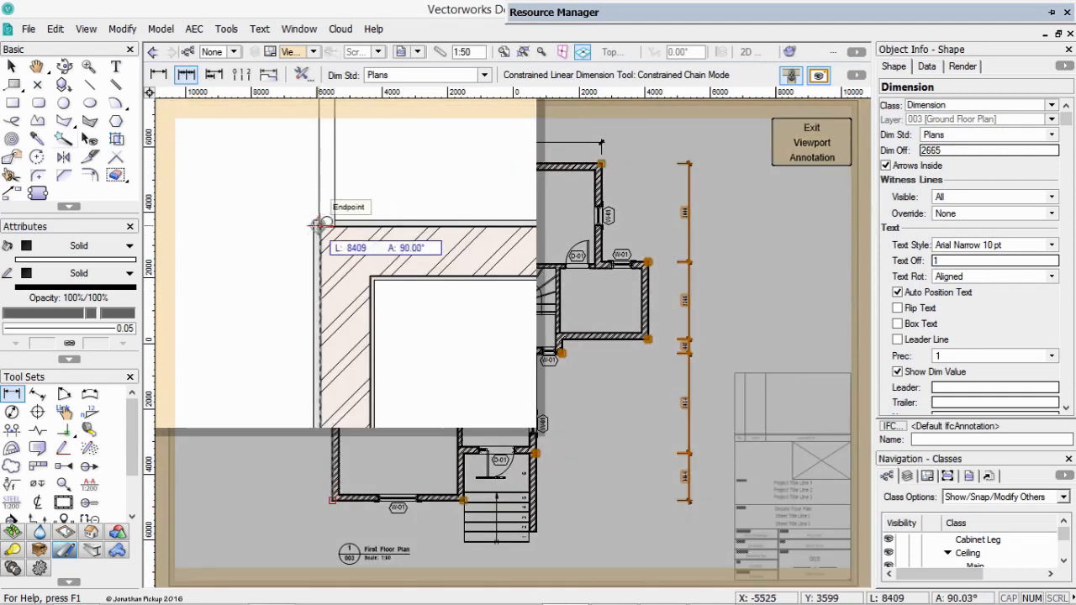
pyautogui.click(324, 222)
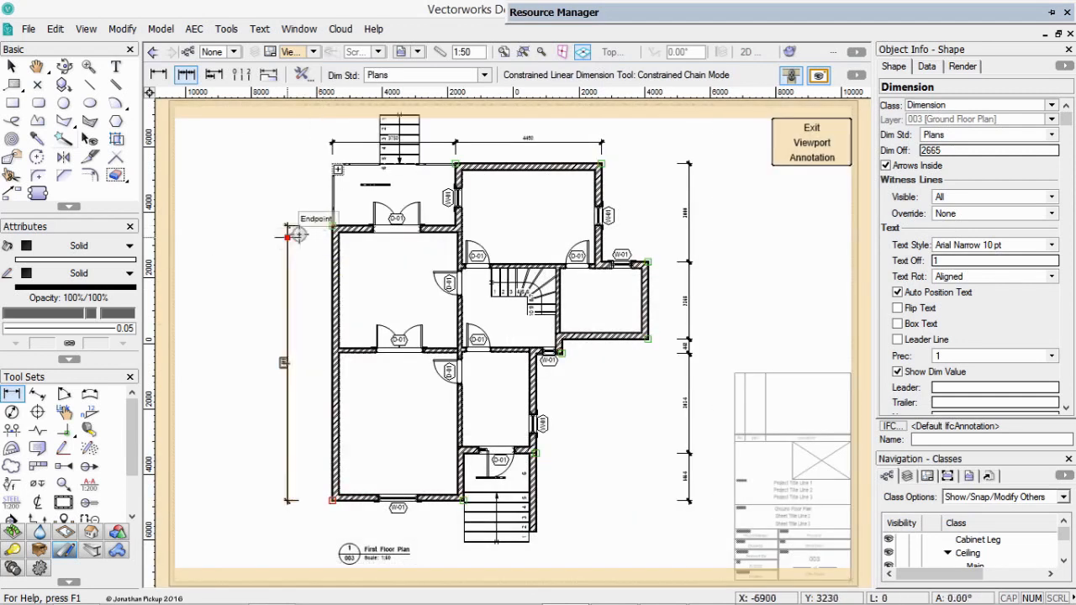
pyautogui.press('z')
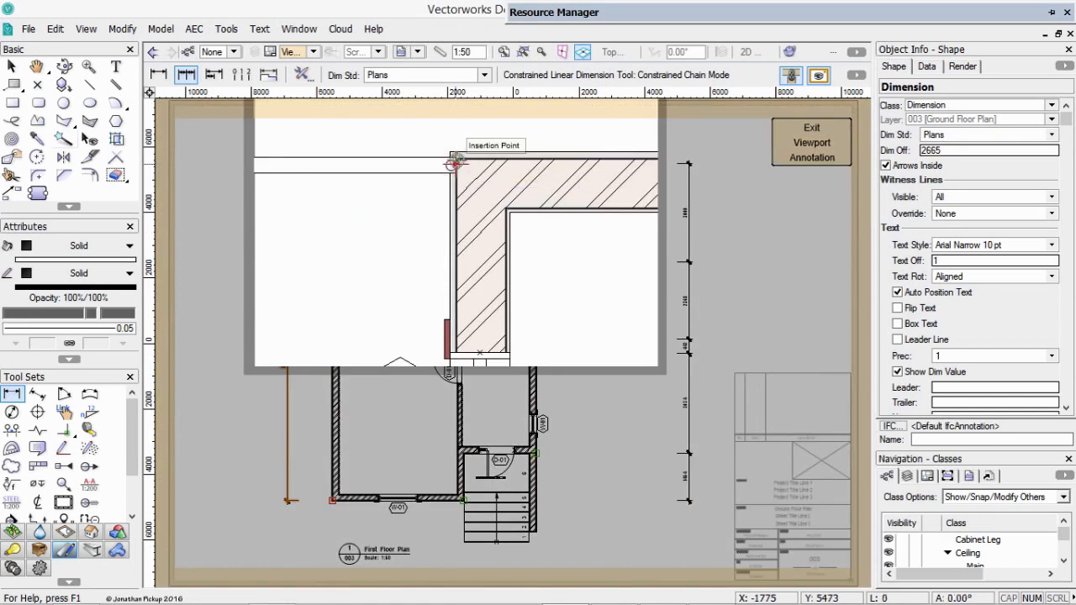
pyautogui.click(453, 162)
pyautogui.press('z')
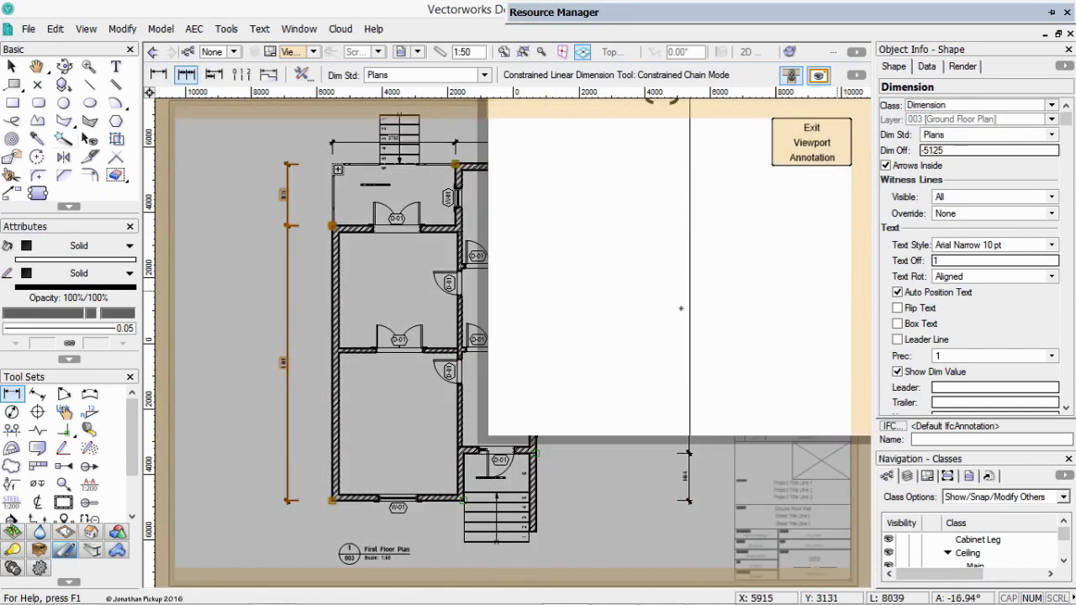
pyautogui.press('Escape')
pyautogui.press('x')
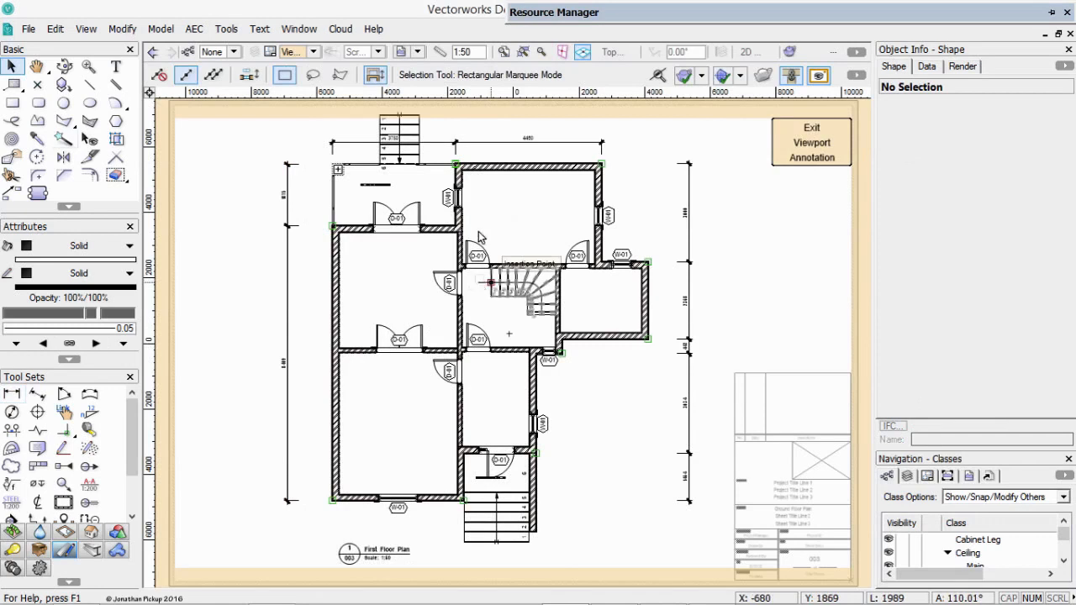
pyautogui.click(808, 141)
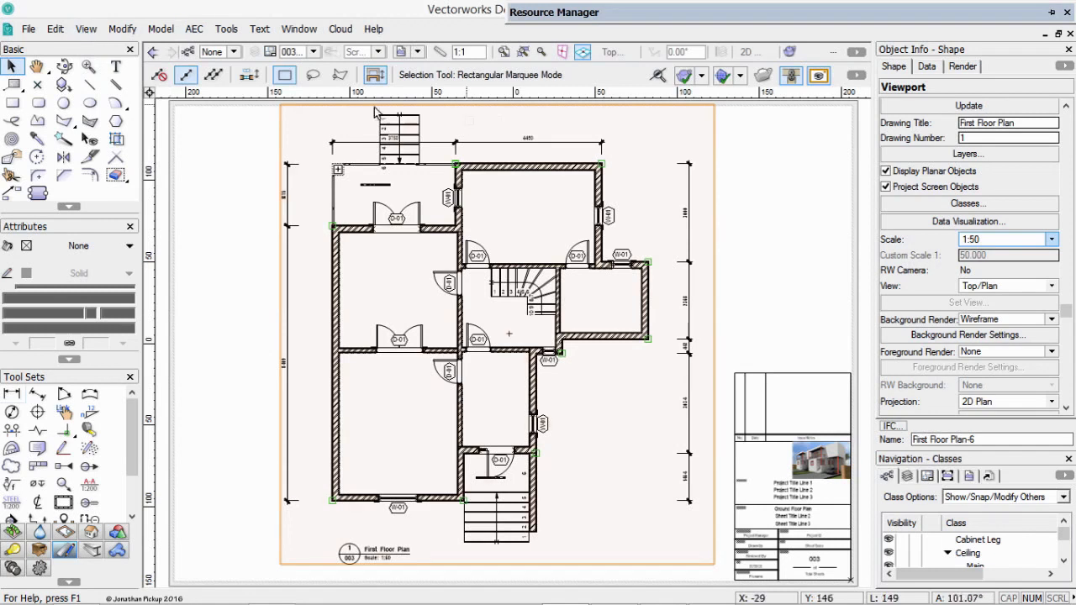
# Create a section viewport with a horizontal section line about 220 mm long across the plan through the staircase, looking toward the kitchen.
pyautogui.click(87, 30)
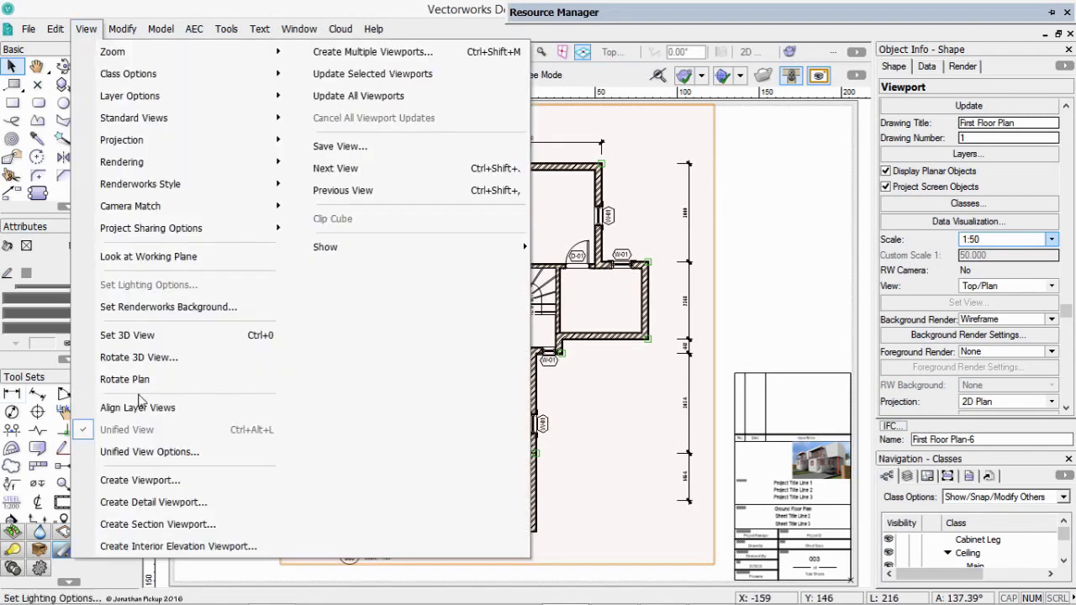
pyautogui.click(150, 524)
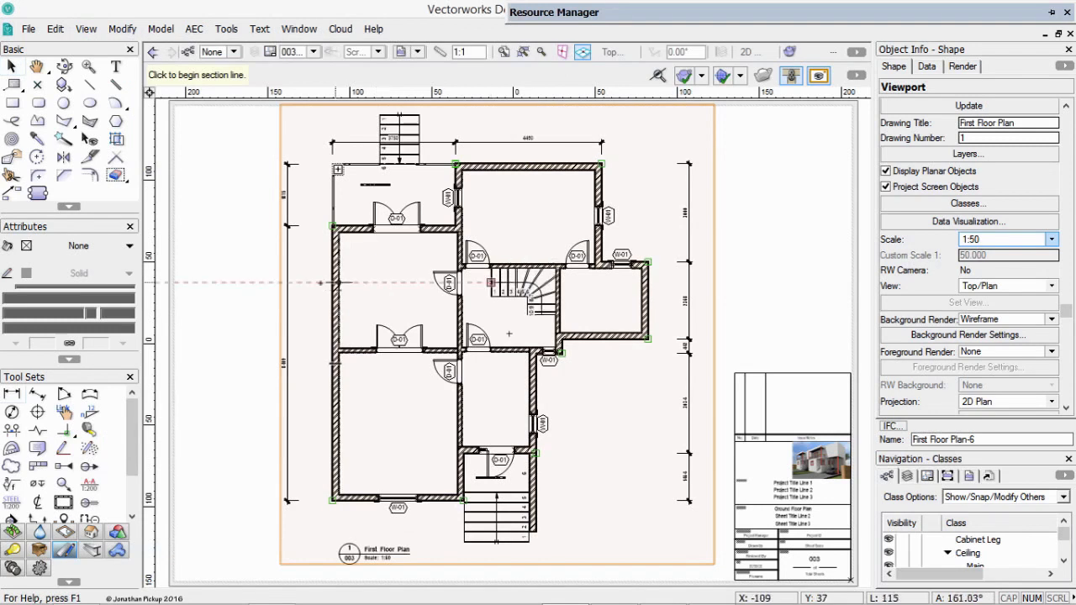
pyautogui.click(305, 283)
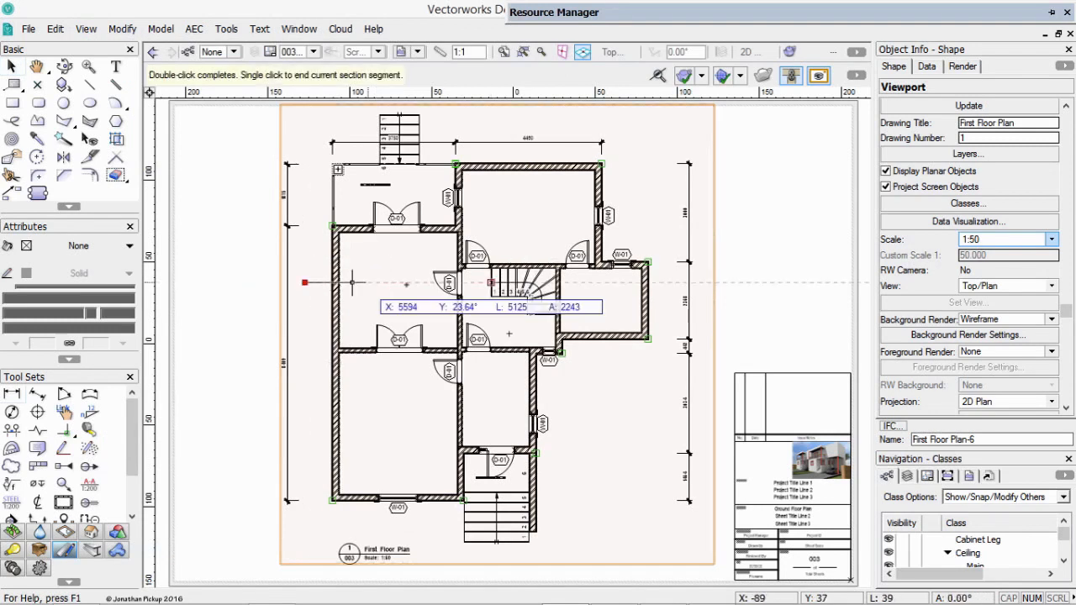
pyautogui.click(664, 282)
pyautogui.click(664, 254)
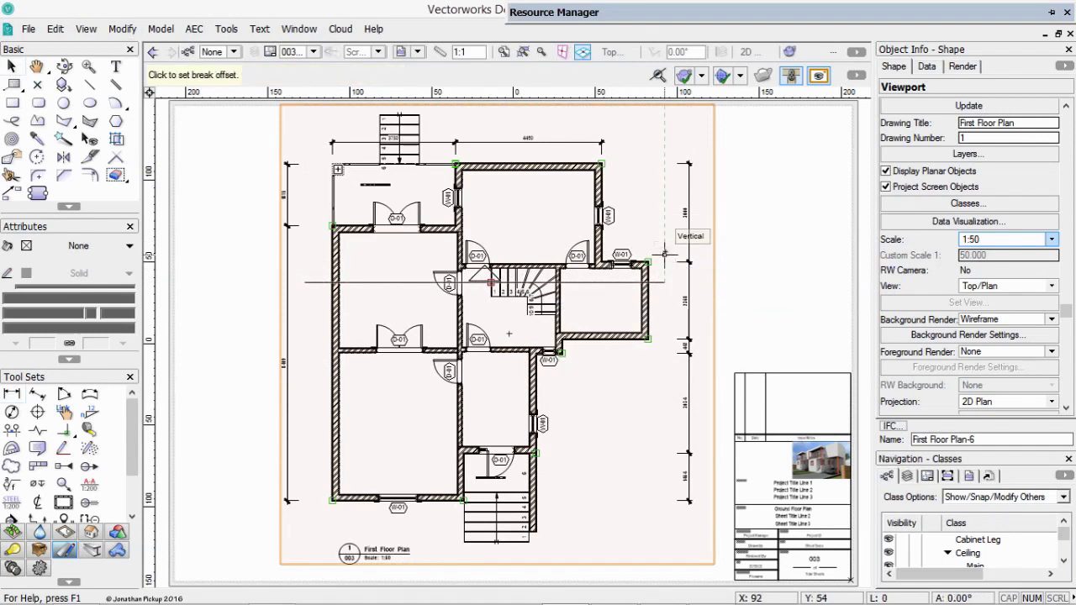
pyautogui.click(665, 253)
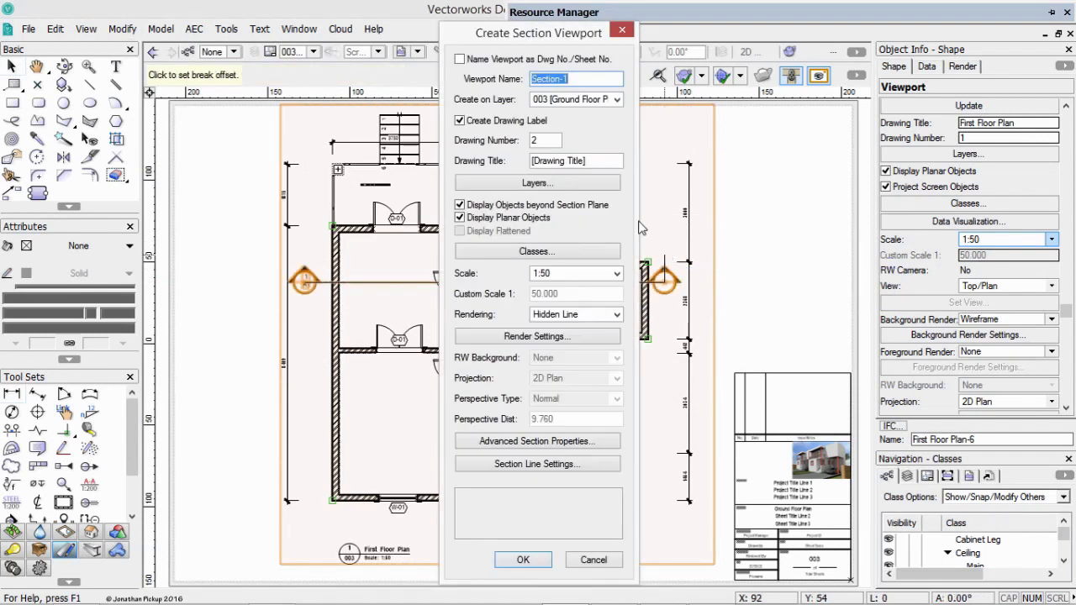
# Place the new section viewport on sheet layer 006 [Sections] and give it the drawing title "Section".
pyautogui.click(580, 100)
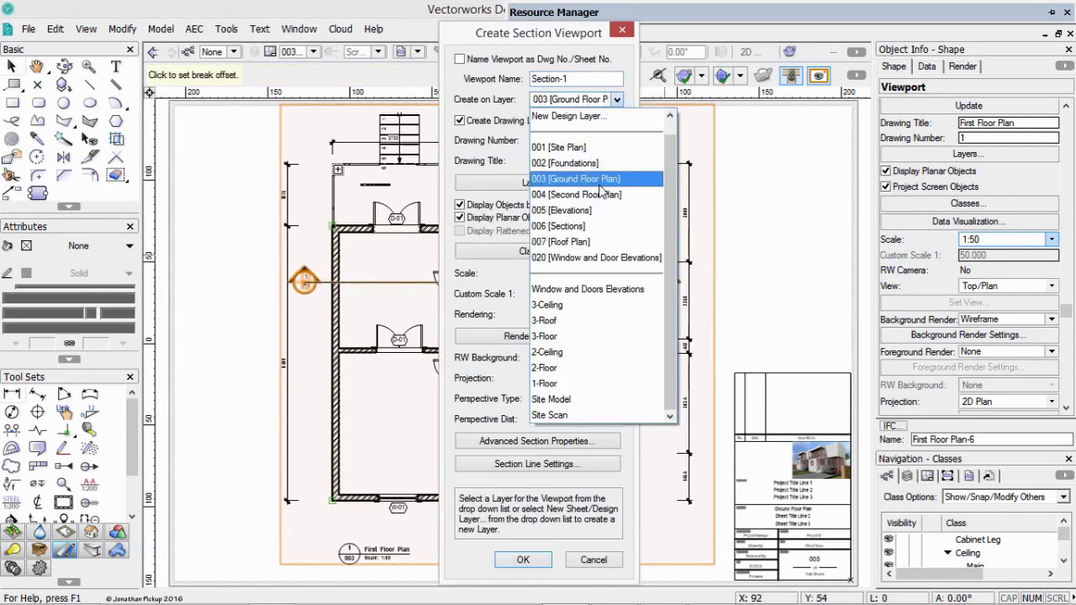
pyautogui.click(586, 226)
pyautogui.click(535, 140)
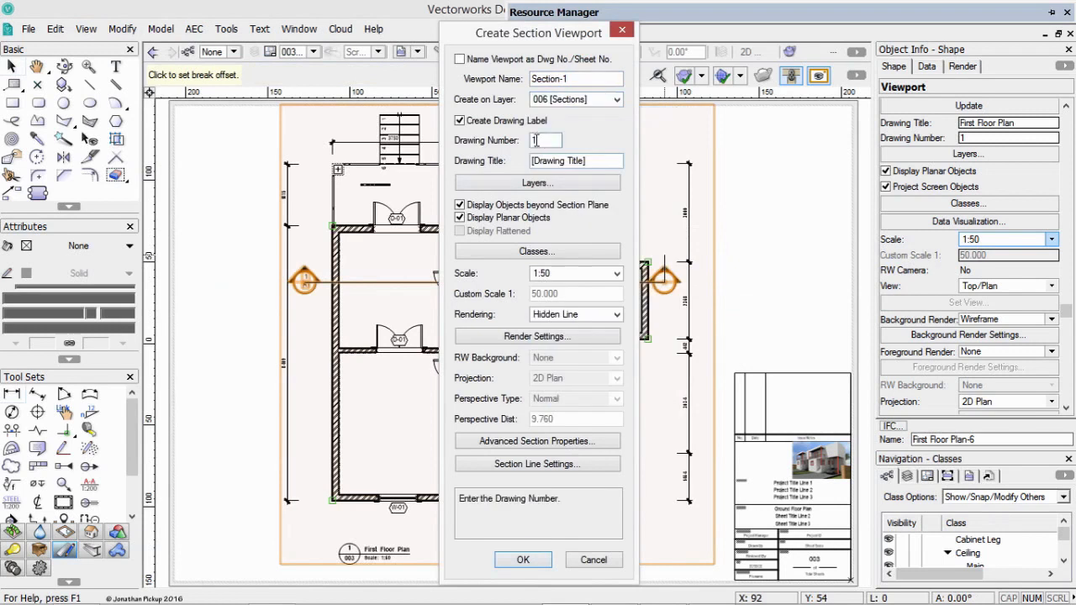
pyautogui.moveTo(583, 162); pyautogui.dragTo(510, 160)
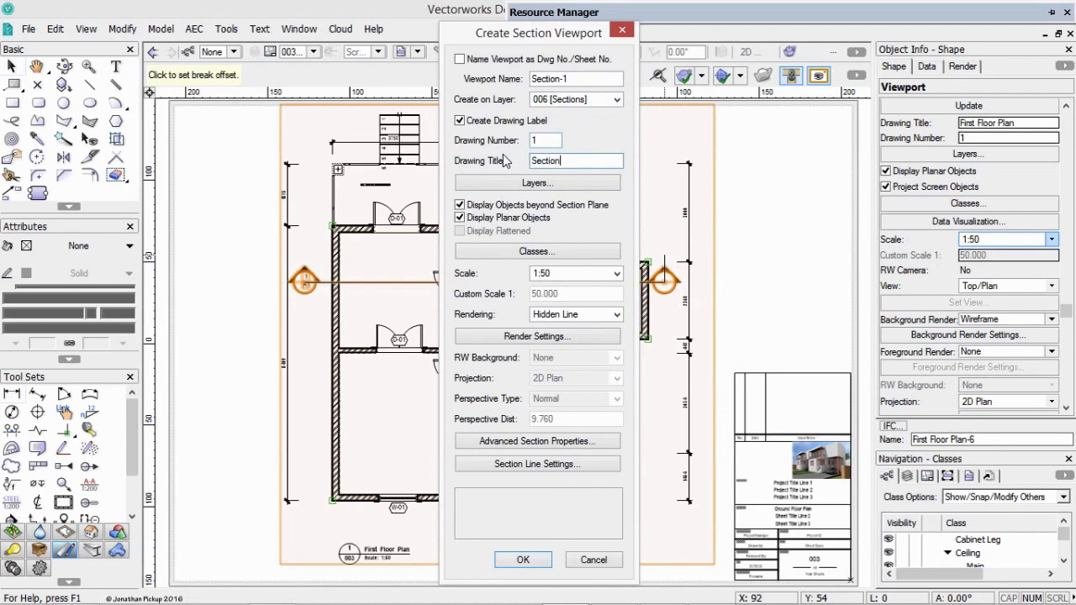
pyautogui.press('Tab')
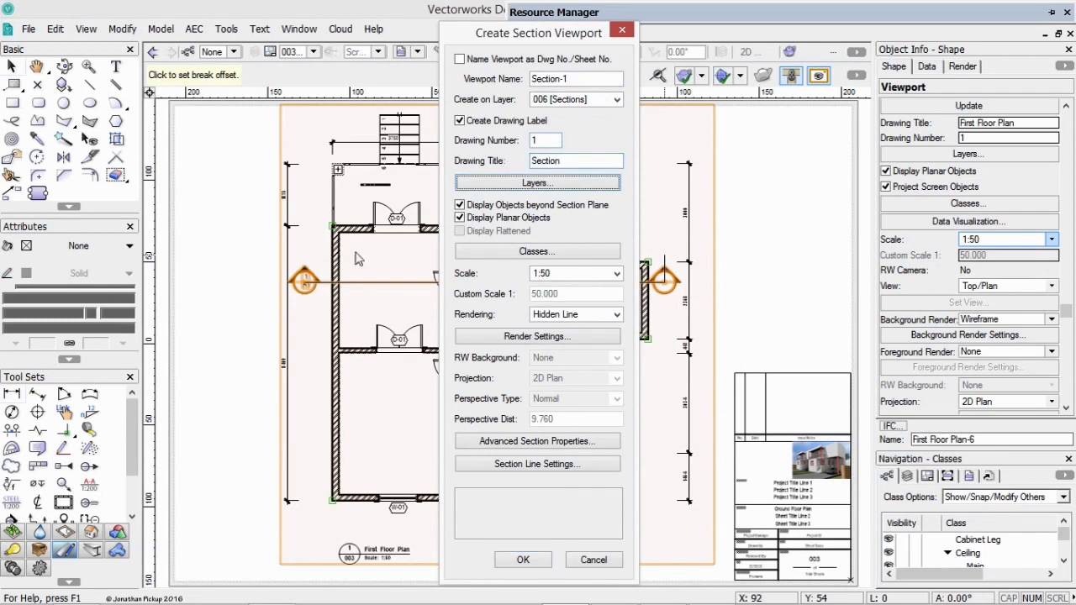
# Make layers 3-Ceiling, 3-Roof, 3-Floor, 2-Ceiling, 2-Floor and 1-Floor visible in the section viewport, keeping the site and window/door elevation layers hidden.
pyautogui.click(515, 185)
pyautogui.click(258, 142)
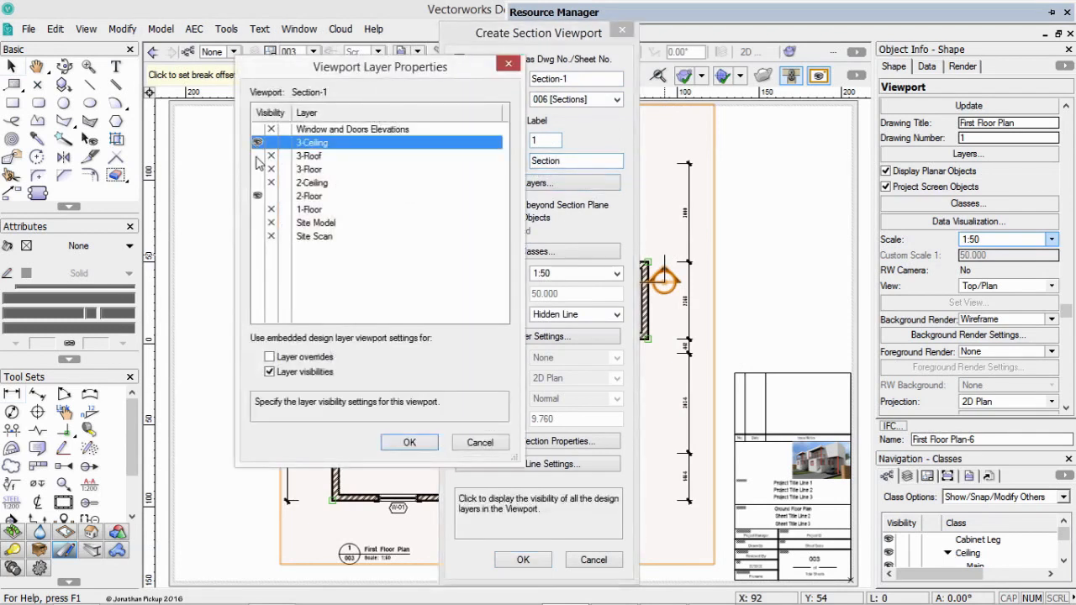
pyautogui.click(258, 155)
pyautogui.click(257, 169)
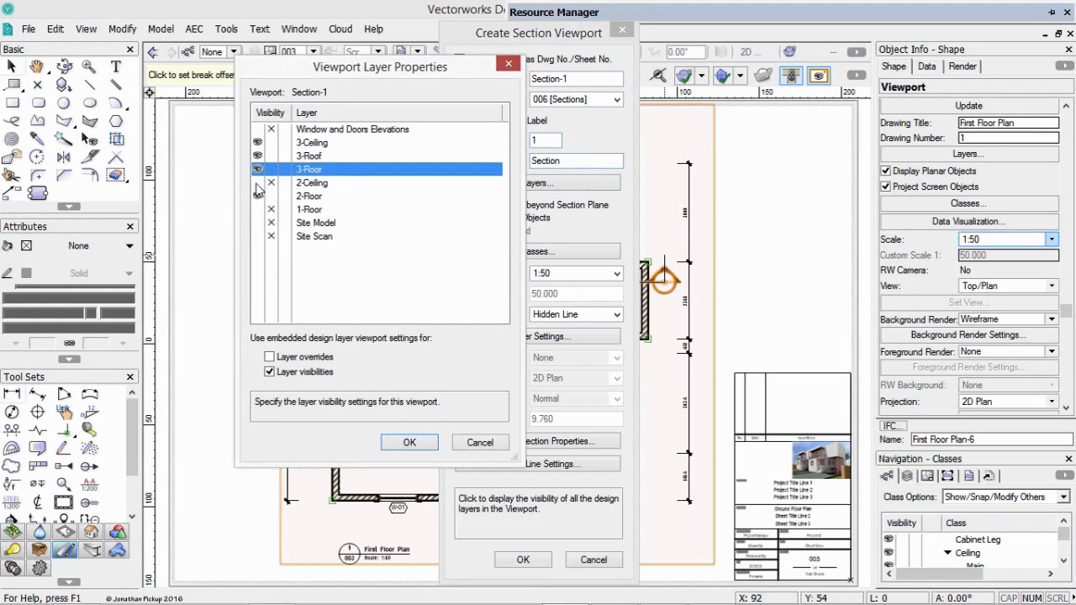
pyautogui.click(257, 182)
pyautogui.click(258, 196)
pyautogui.click(257, 209)
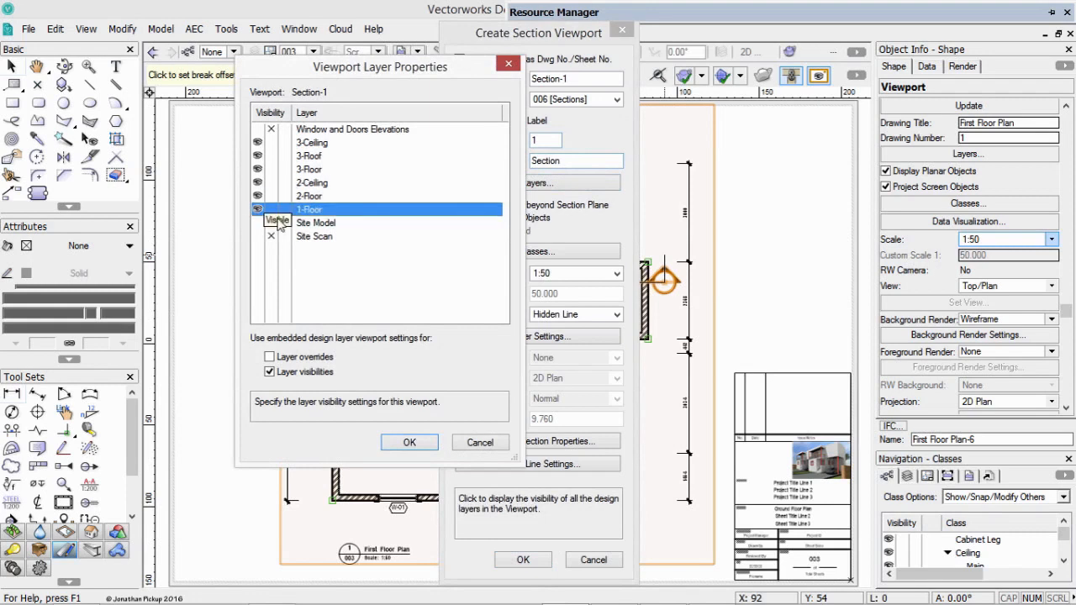
pyautogui.click(410, 441)
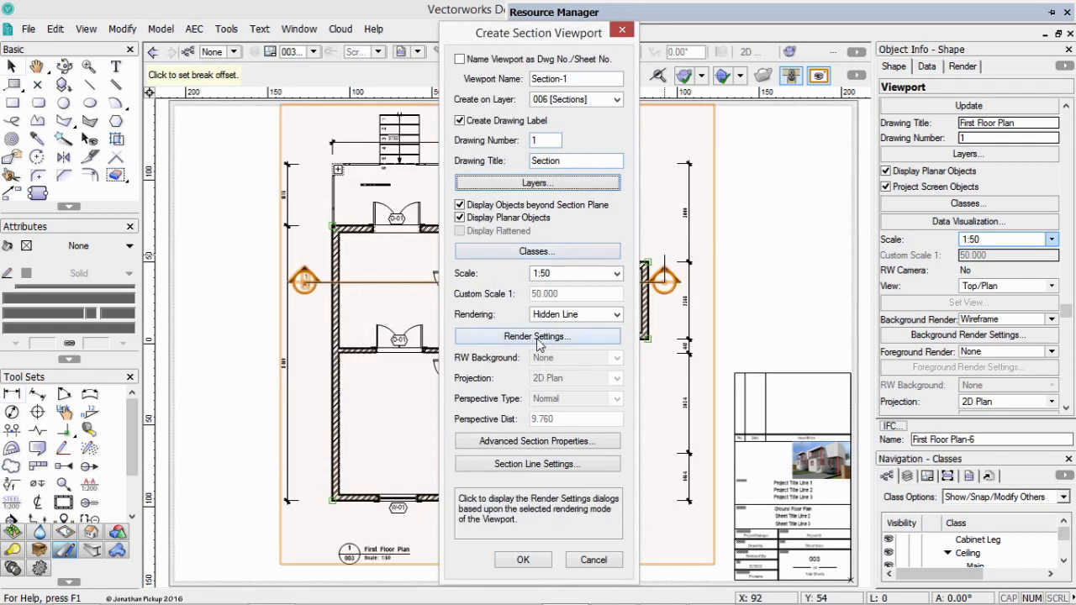
# In the advanced section properties, limit the length range to the section line length, set the depth range to Finite, and open the attribute settings.
pyautogui.click(547, 441)
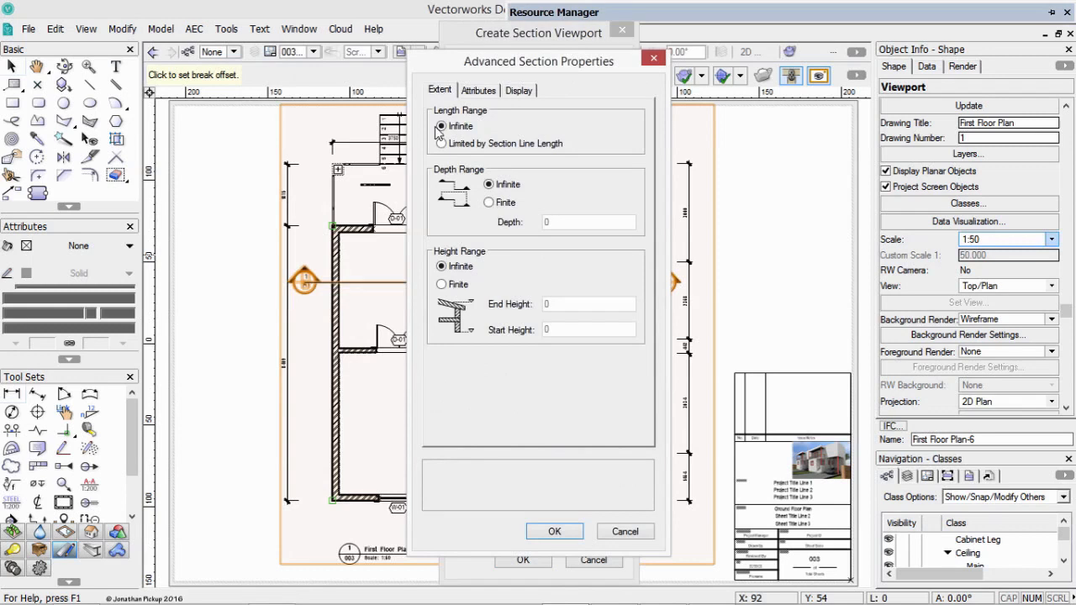
pyautogui.click(469, 143)
pyautogui.click(507, 186)
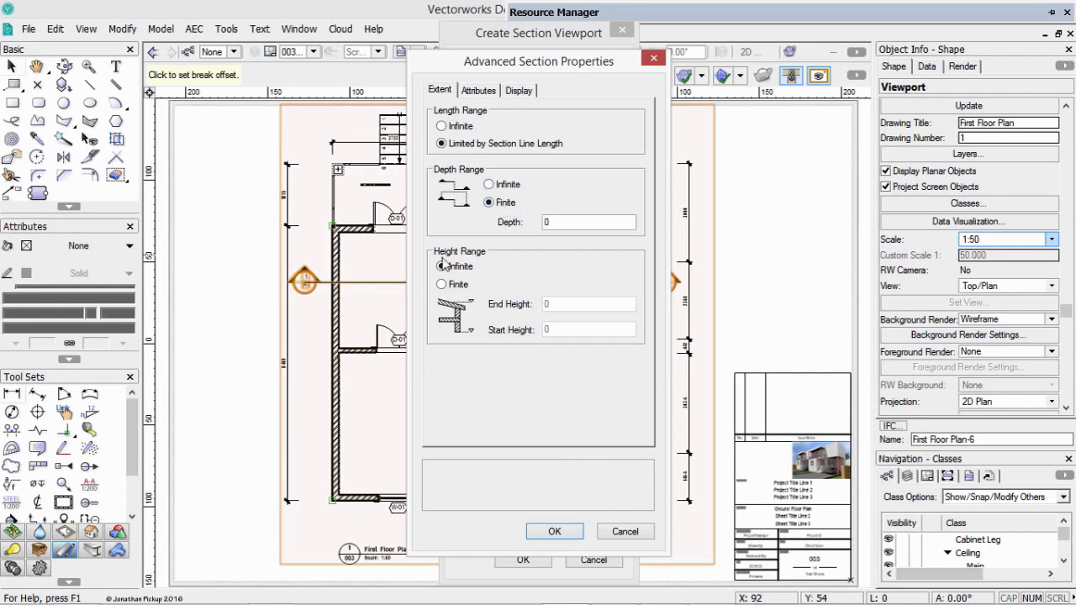
pyautogui.click(476, 90)
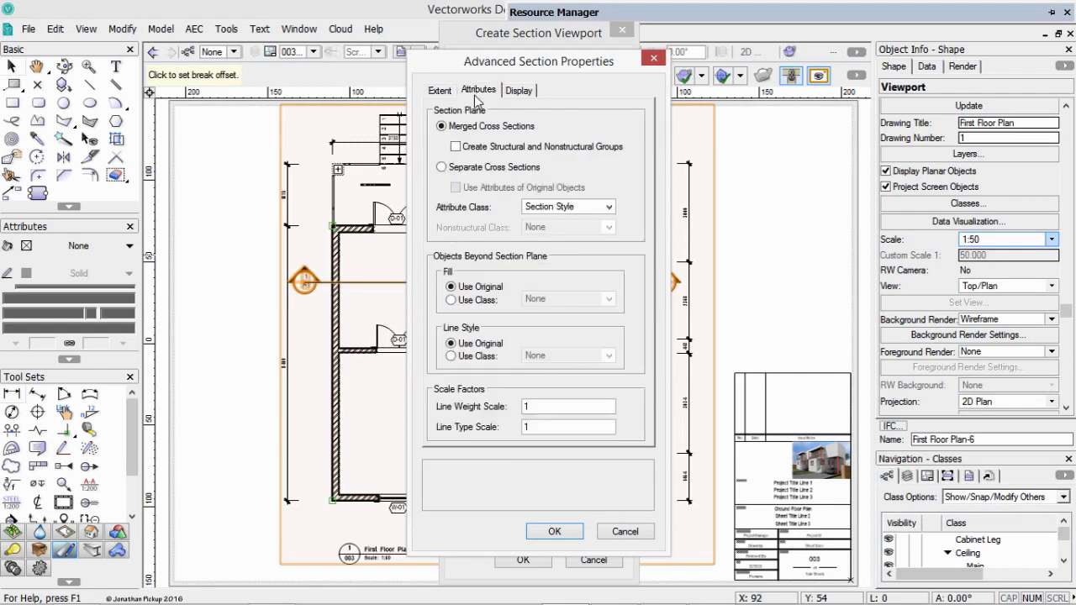
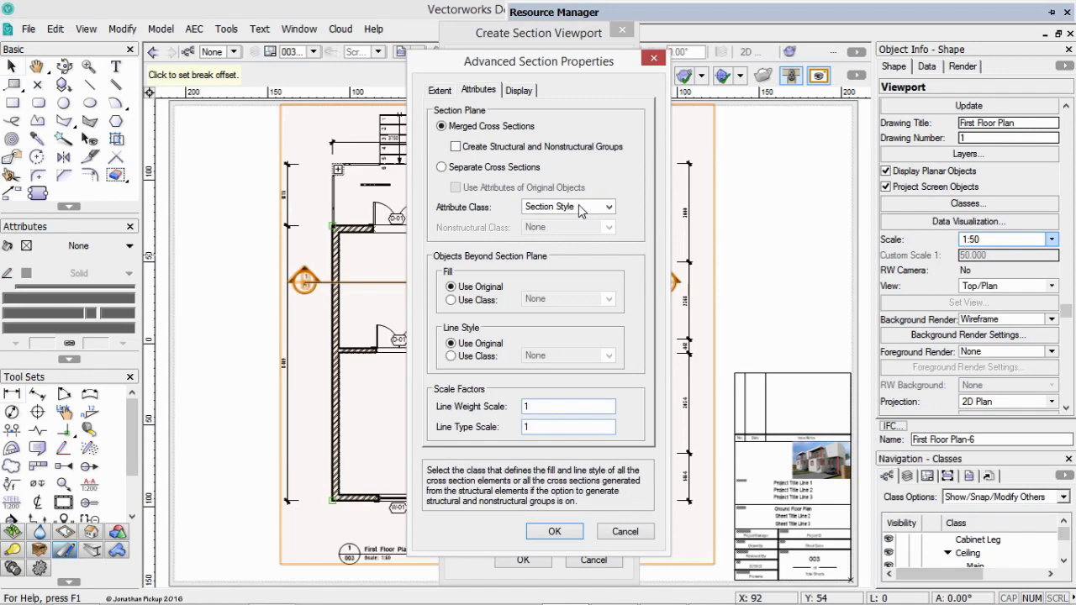
# Set fill and line style of objects beyond the section plane to use classes, and create a fill class named Section Style Faded.
pyautogui.click(472, 358)
pyautogui.click(476, 300)
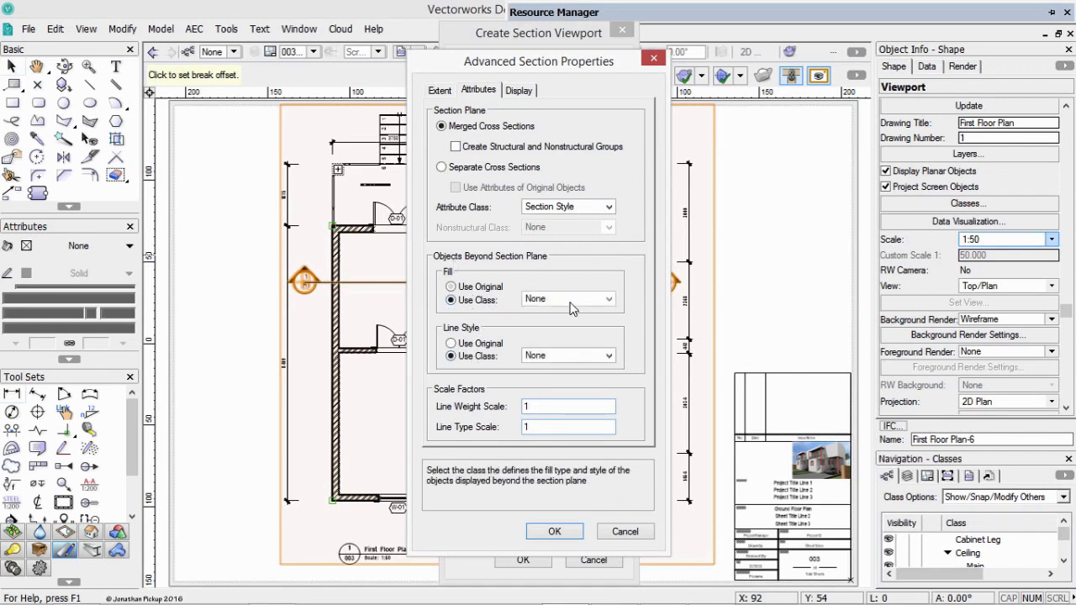
pyautogui.click(570, 299)
pyautogui.click(552, 234)
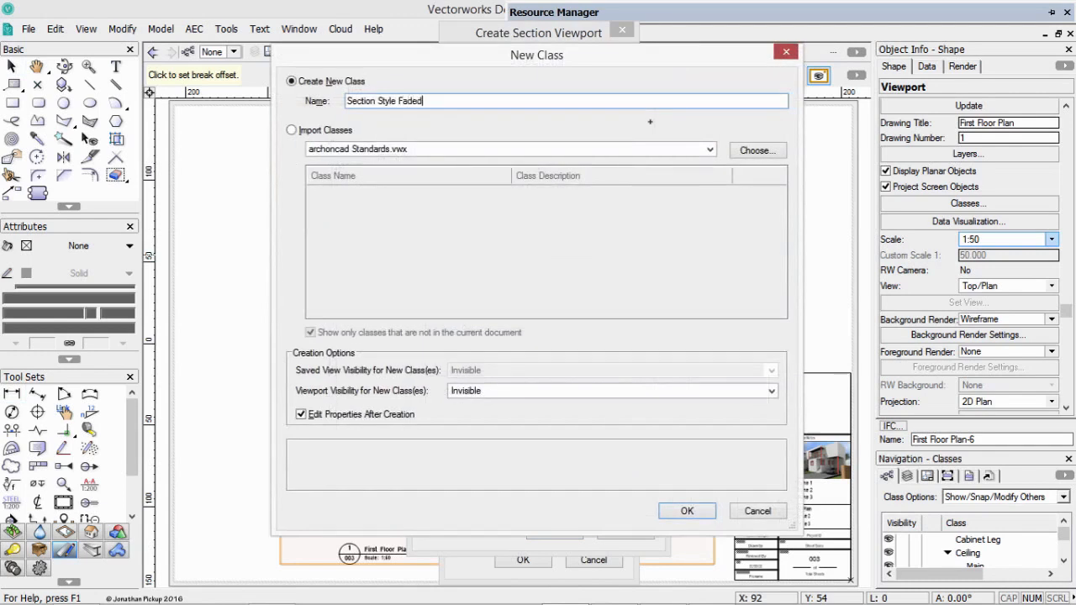
pyautogui.press('Return')
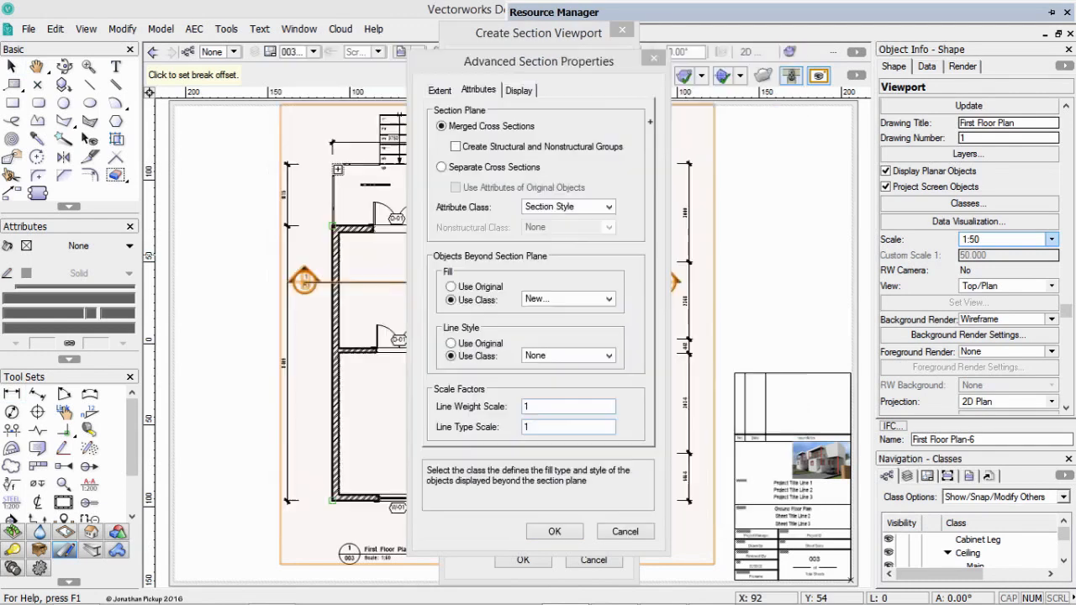
# Enable use at creation for the Section Style Faded class and give it a solid gray pen with 0.05 thickness.
pyautogui.click(256, 66)
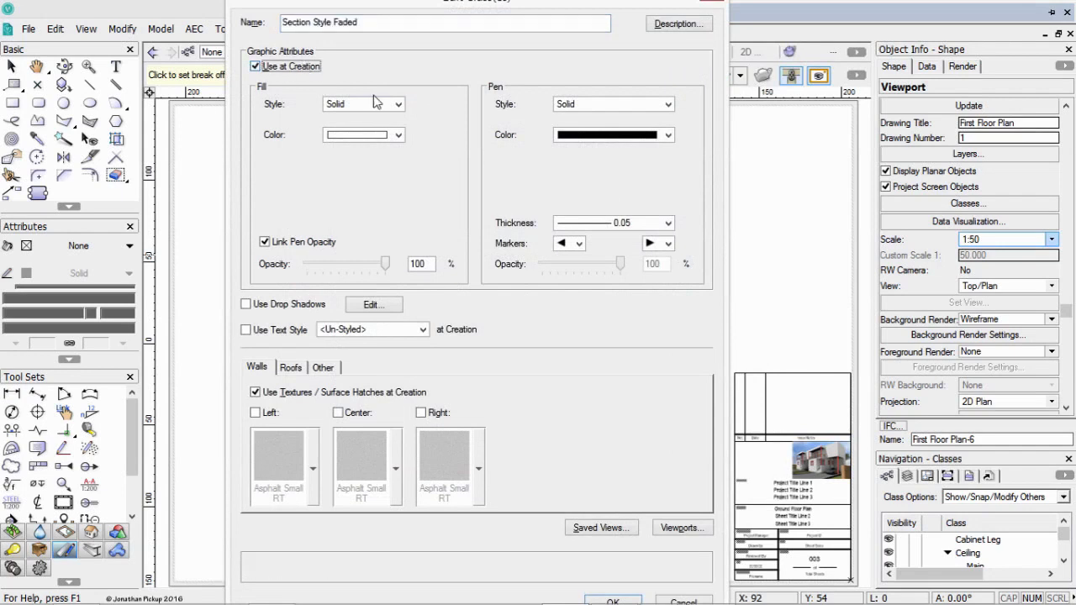
pyautogui.click(589, 137)
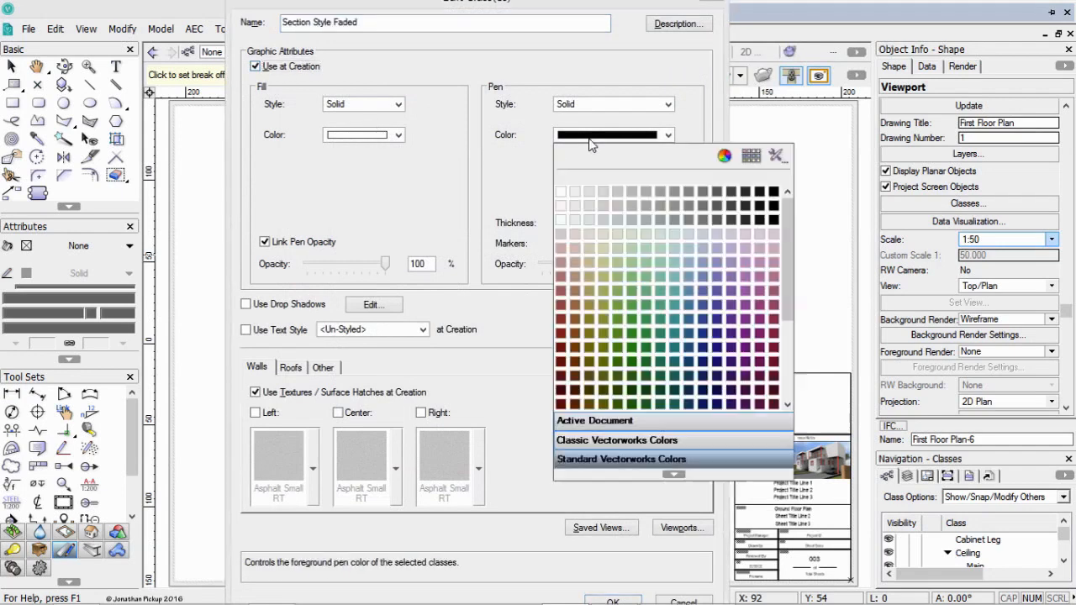
pyautogui.click(644, 192)
pyautogui.click(636, 227)
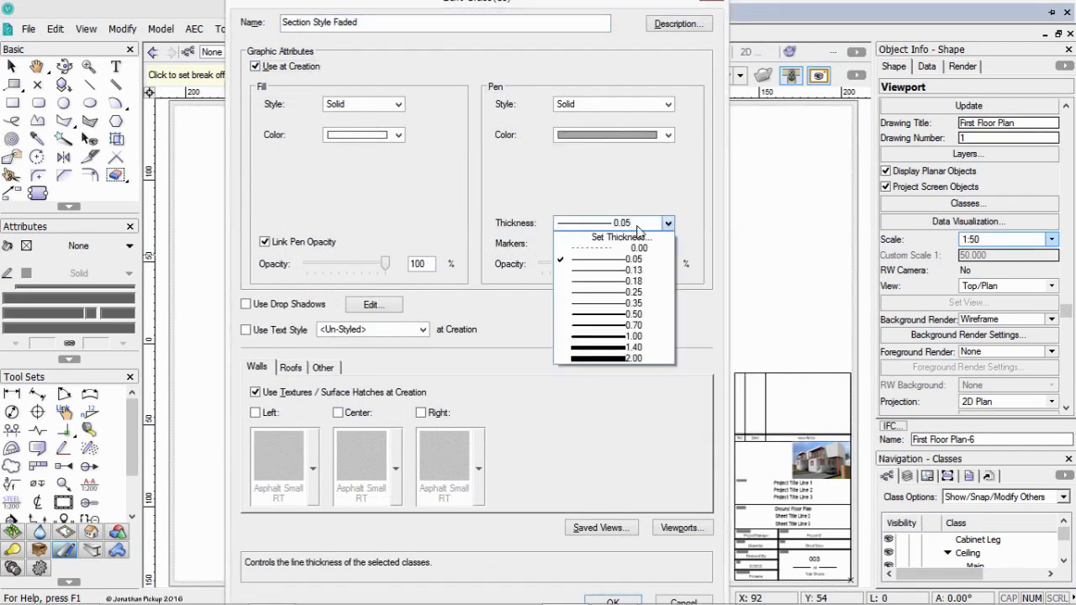
pyautogui.click(637, 225)
pyautogui.press('Return')
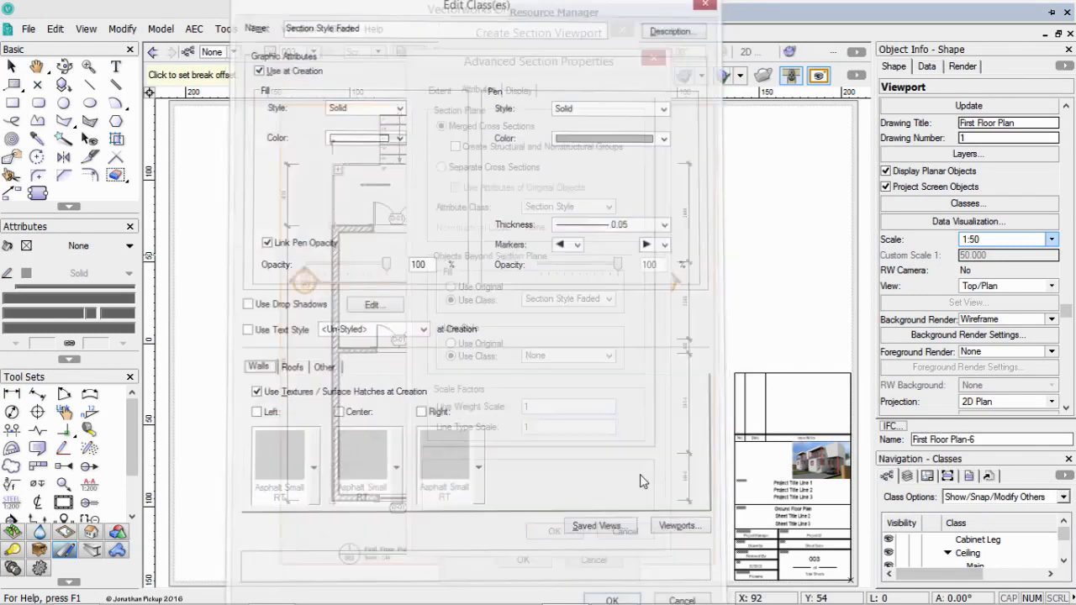
# Assign the Section Style Faded class to the line style of objects beyond the section plane and create the section viewport.
pyautogui.click(572, 356)
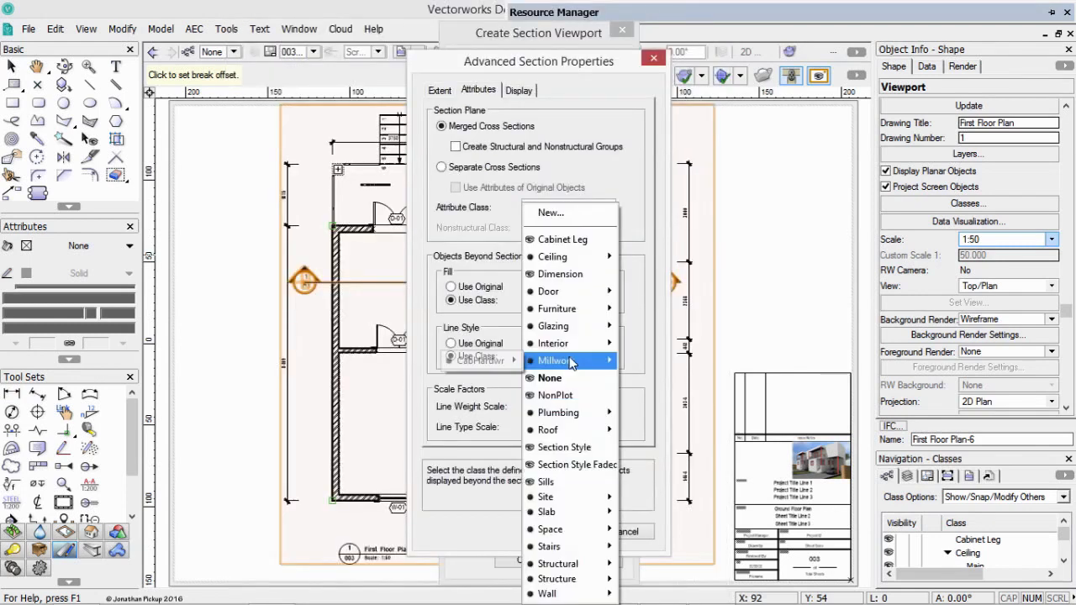
pyautogui.click(606, 469)
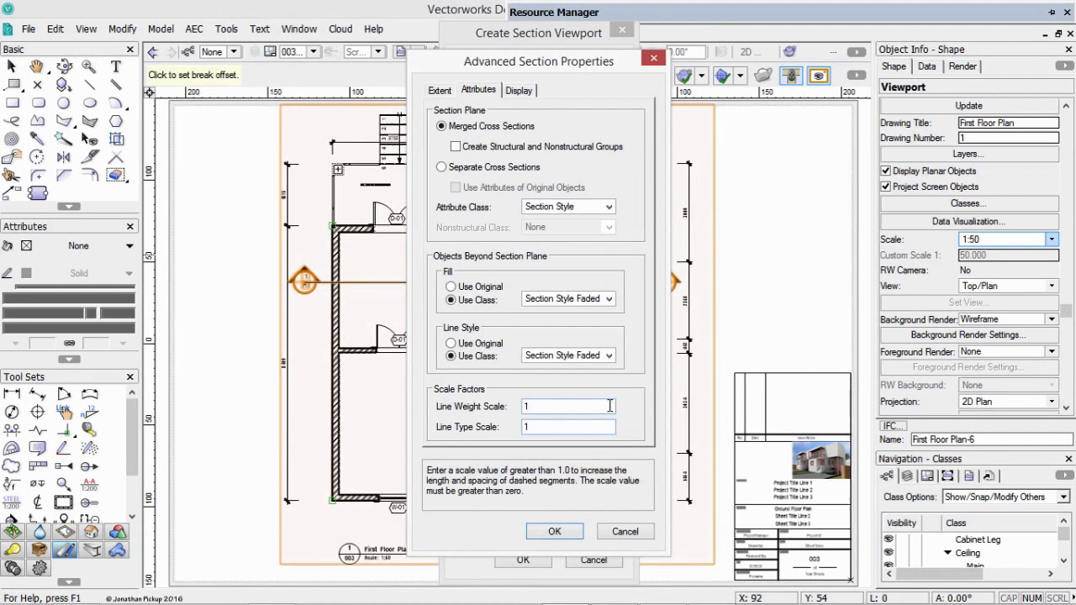
pyautogui.click(555, 533)
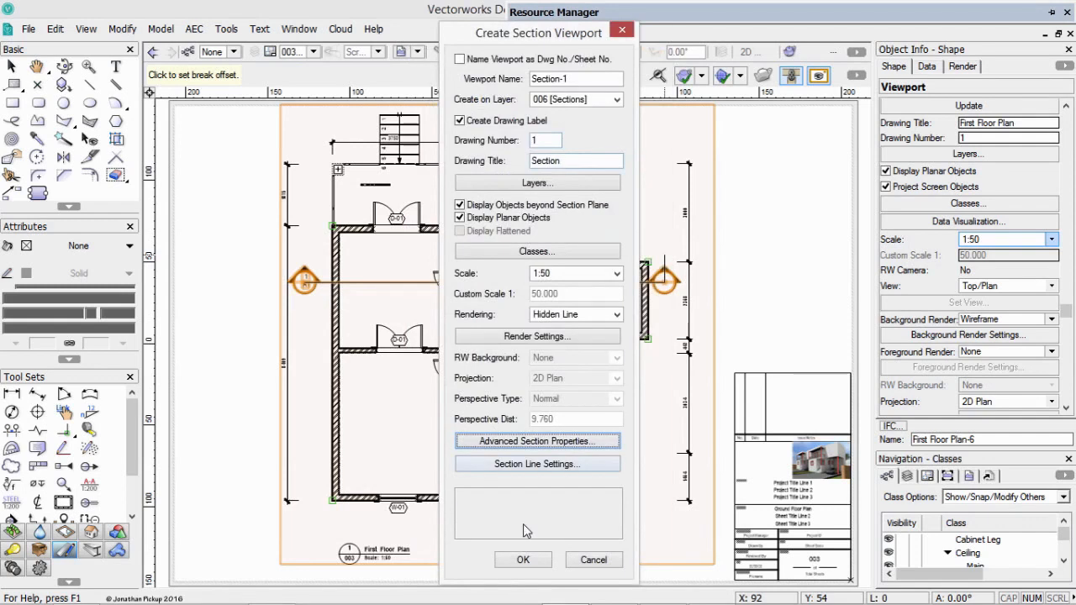
pyautogui.click(525, 559)
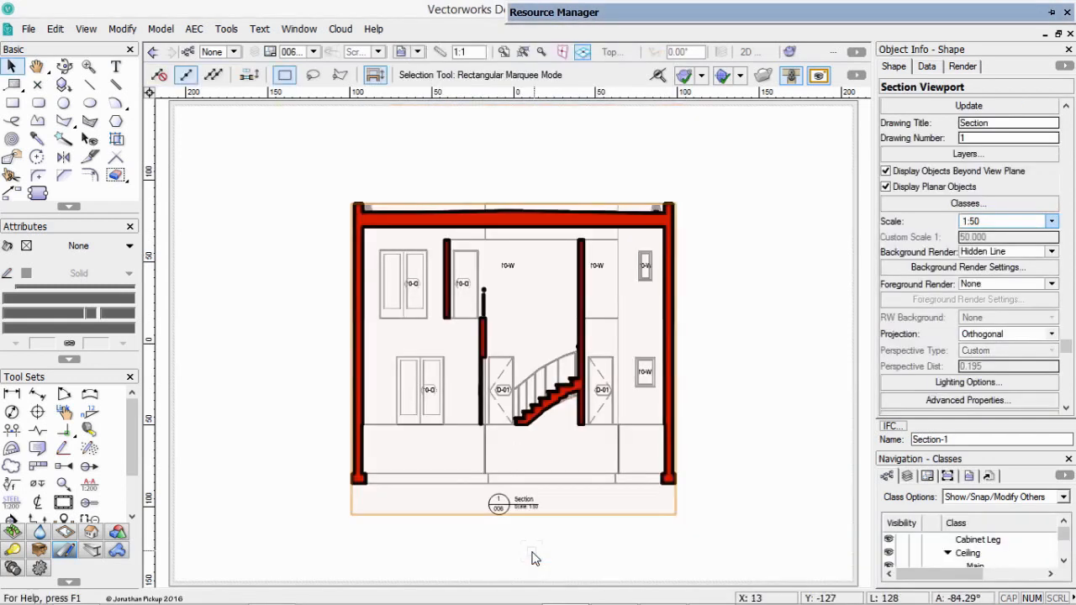
# Make the Structure-Slab class visible in the section viewport and update the viewport.
pyautogui.click(967, 204)
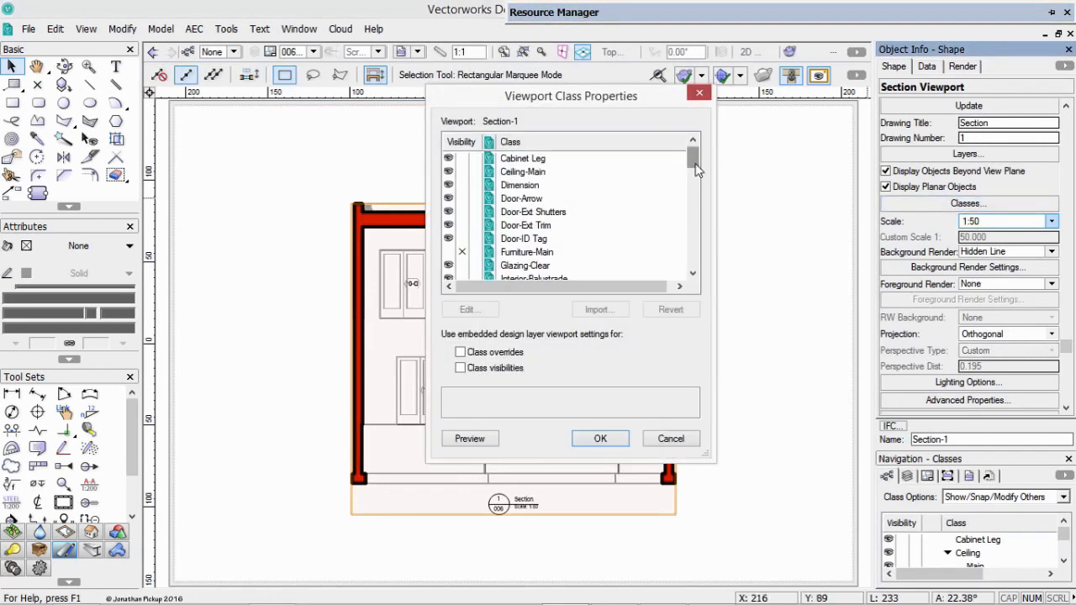
pyautogui.moveTo(694, 167); pyautogui.dragTo(696, 255)
pyautogui.click(453, 239)
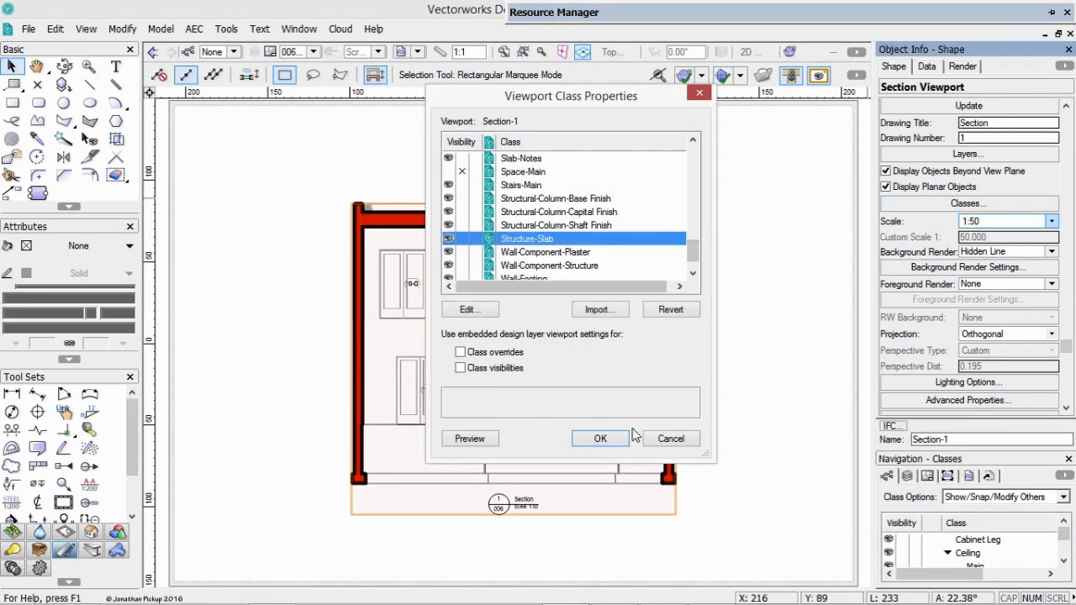
pyautogui.click(595, 438)
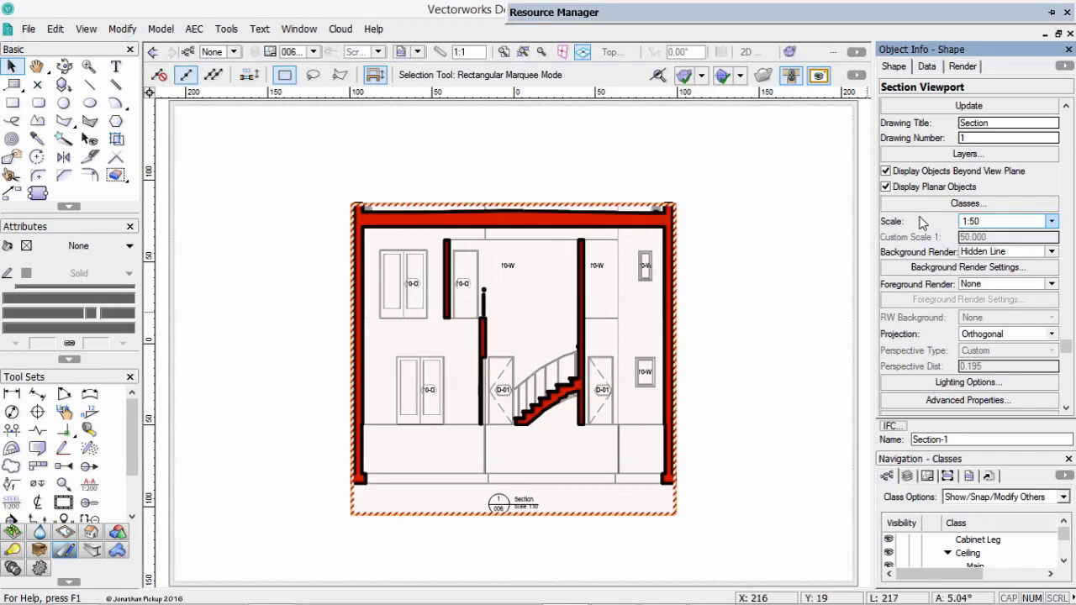
pyautogui.click(963, 107)
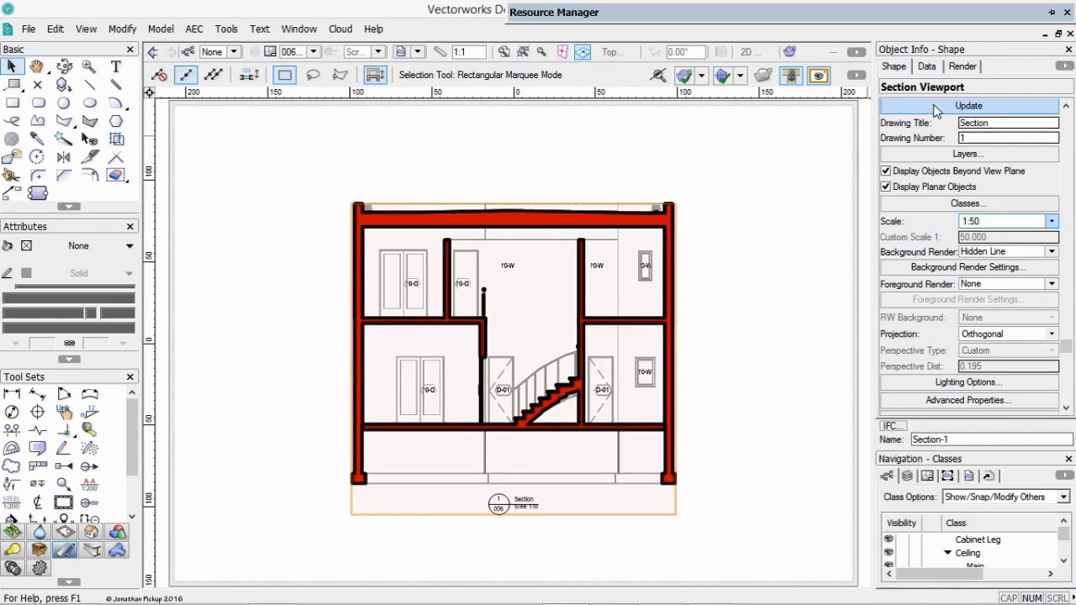
# Edit the Section Style class and set its pen thickness to 0.50.
pyautogui.click(189, 52)
pyautogui.click(479, 356)
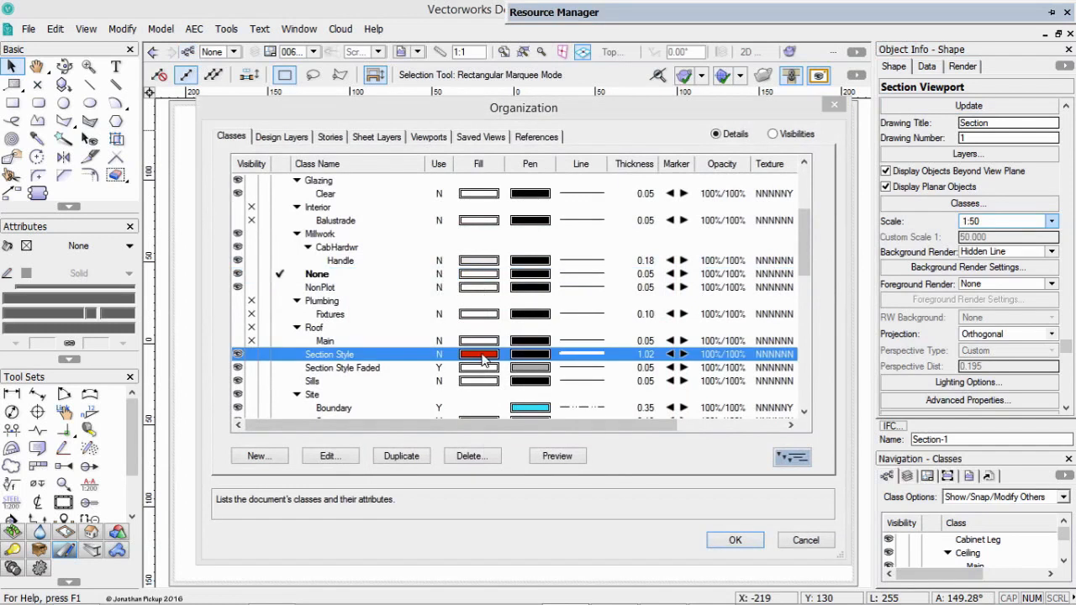
pyautogui.doubleClick(483, 359)
pyautogui.click(605, 222)
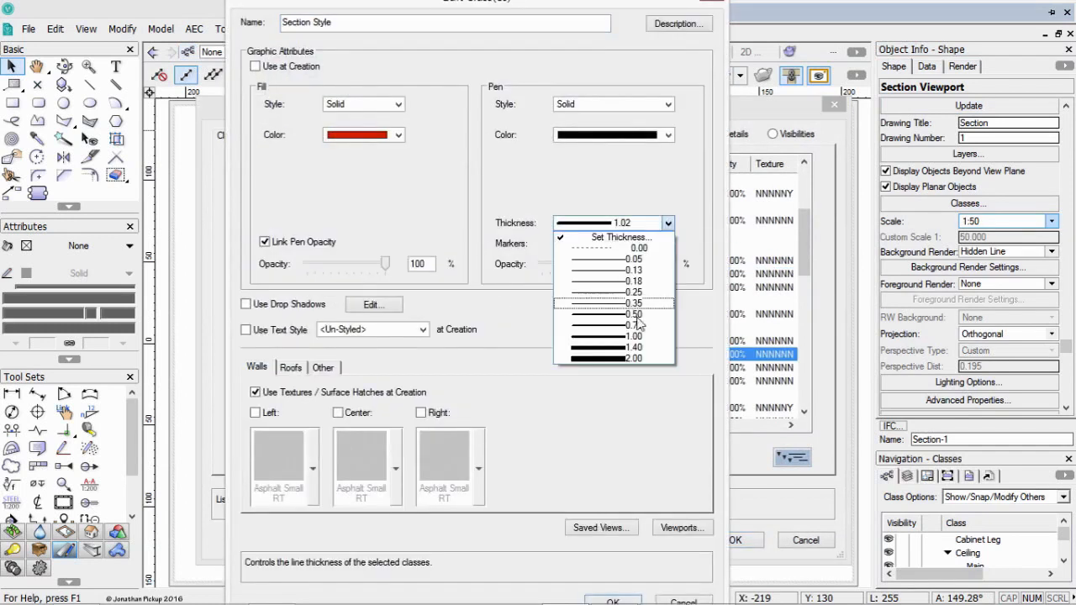
pyautogui.click(634, 315)
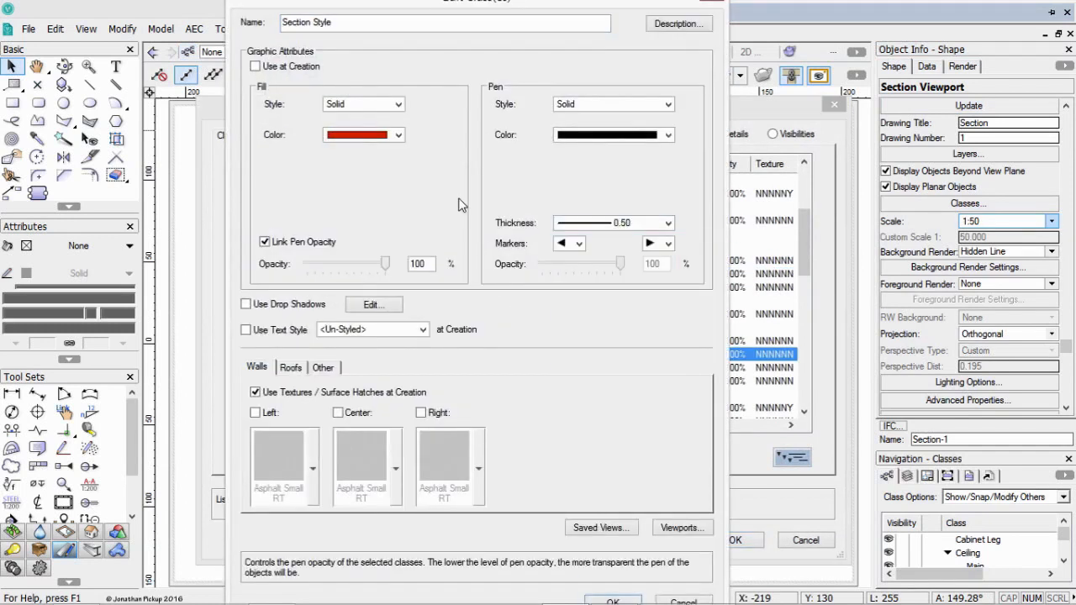
# Change the Section Style class fill to a pattern with a black foreground and a white background.
pyautogui.click(359, 138)
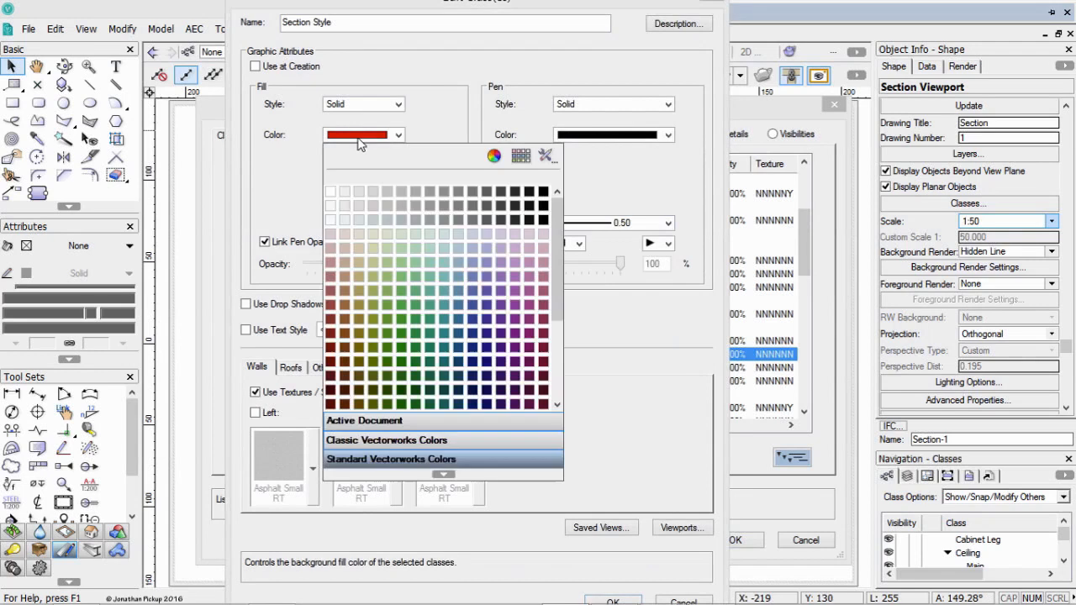
pyautogui.click(389, 192)
pyautogui.click(359, 104)
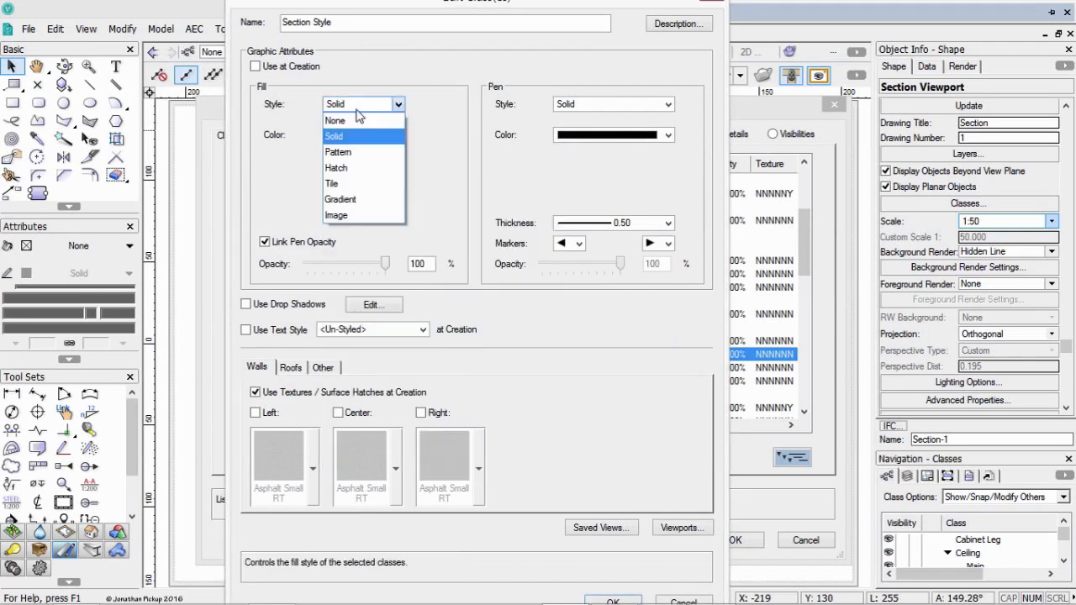
pyautogui.click(359, 153)
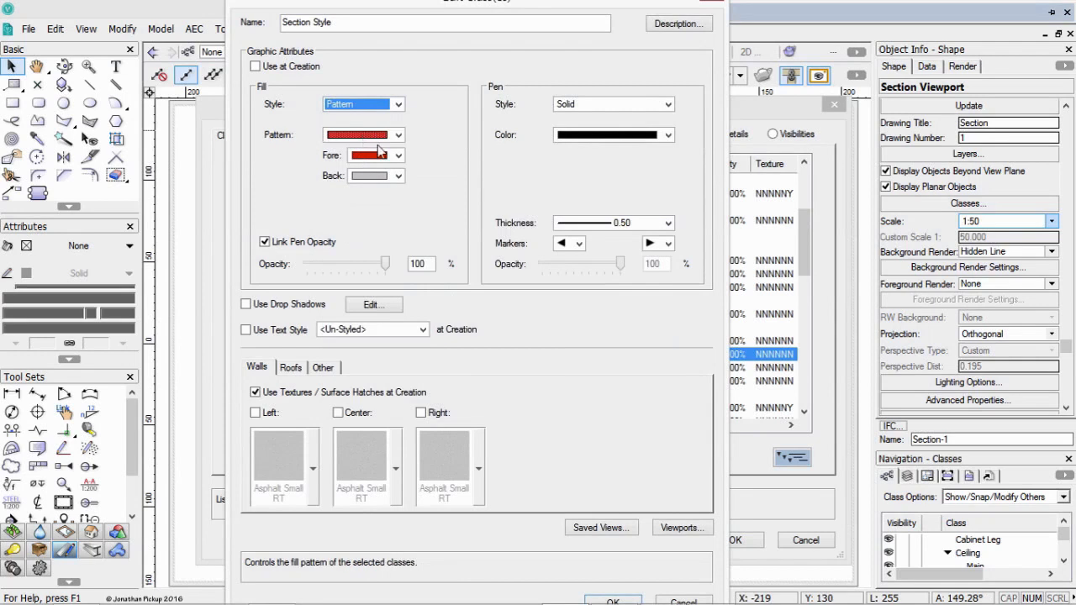
pyautogui.click(378, 156)
pyautogui.click(358, 215)
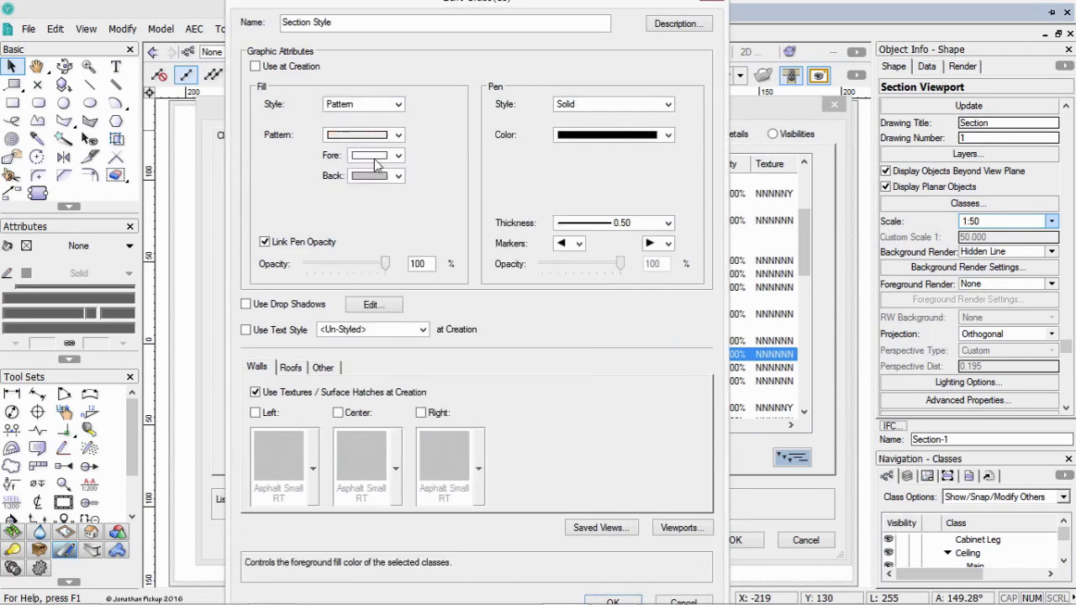
pyautogui.click(389, 175)
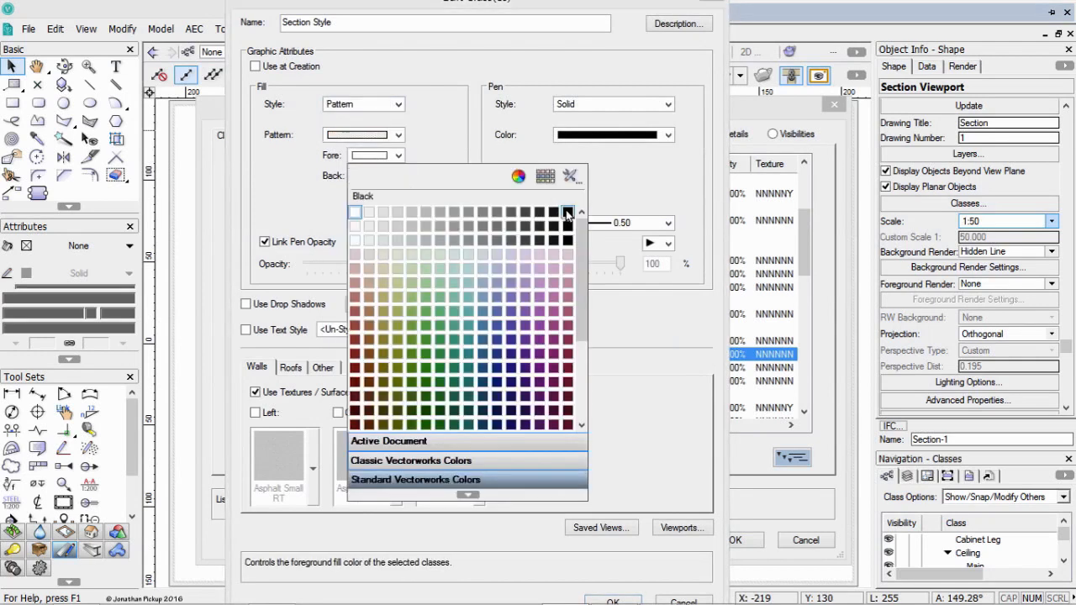
pyautogui.click(567, 213)
pyautogui.click(376, 176)
pyautogui.click(374, 227)
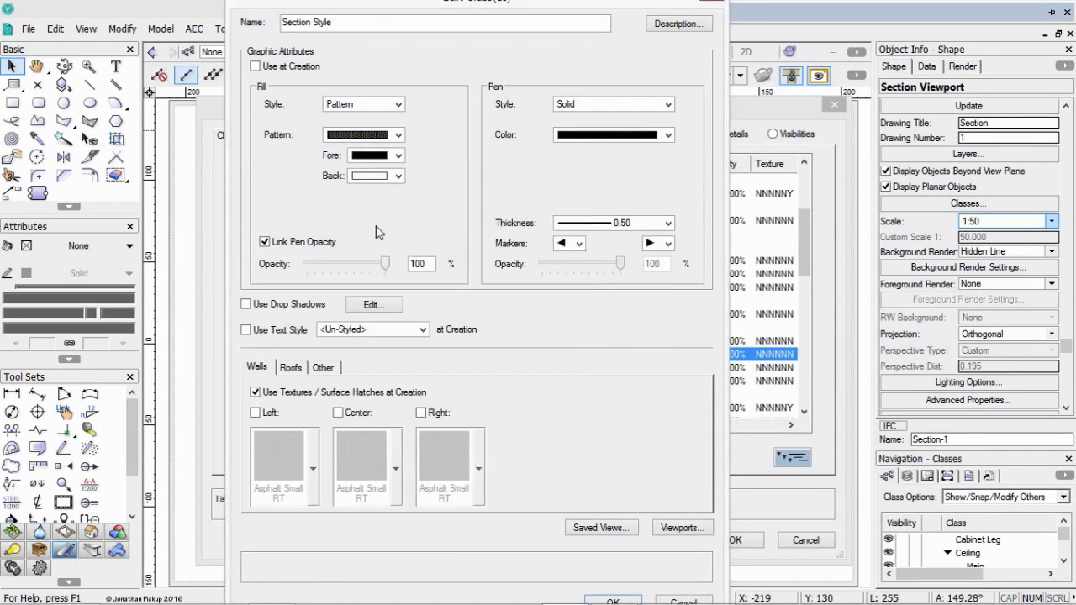
# Choose a light dotted fill pattern for the Section Style class and apply the class changes.
pyautogui.click(378, 136)
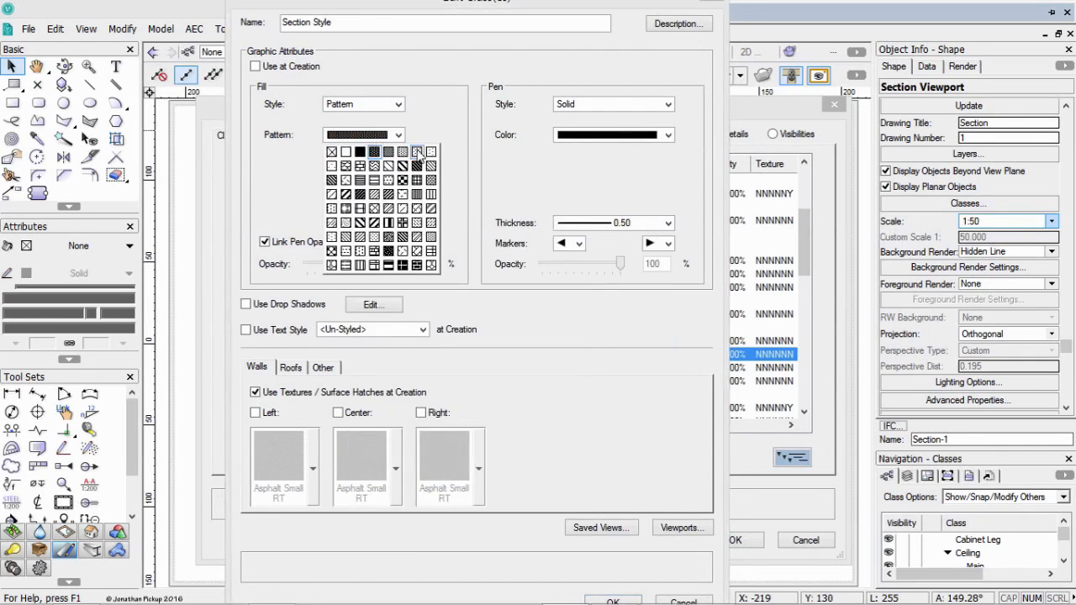
pyautogui.click(418, 152)
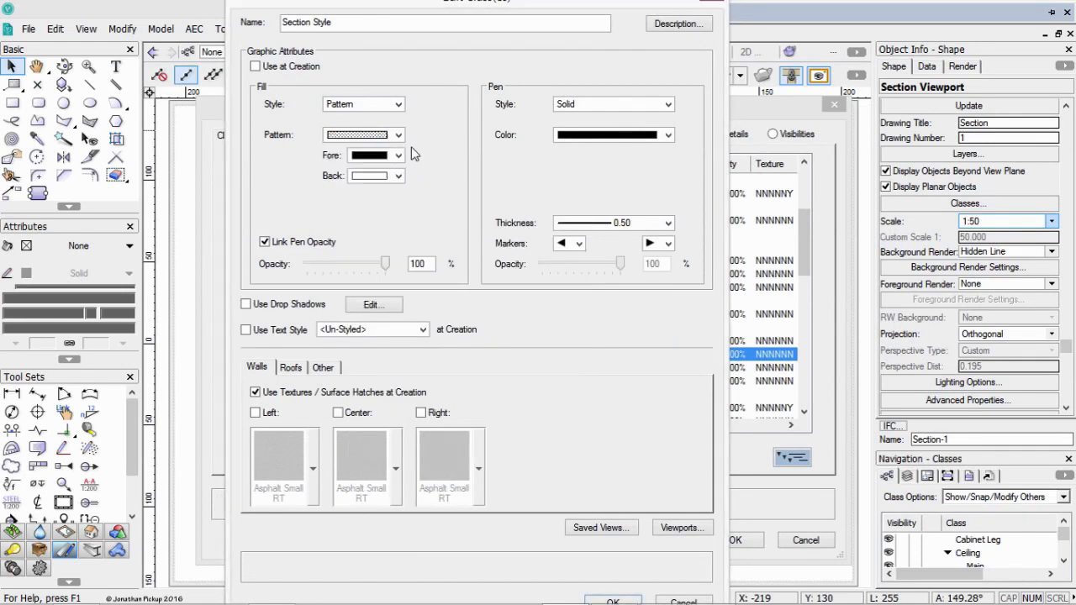
pyautogui.click(614, 600)
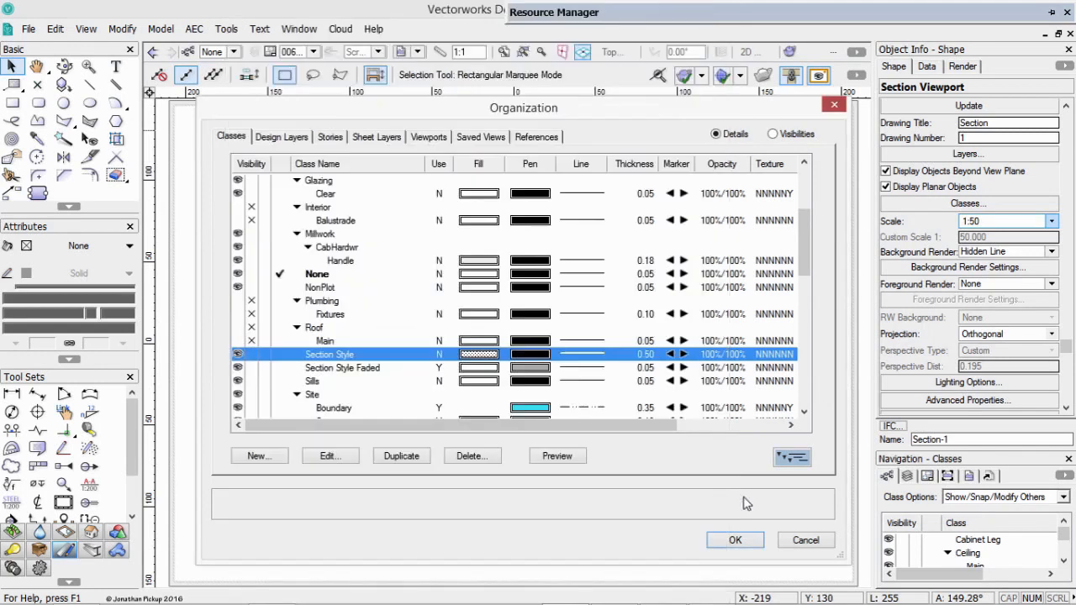
pyautogui.click(725, 543)
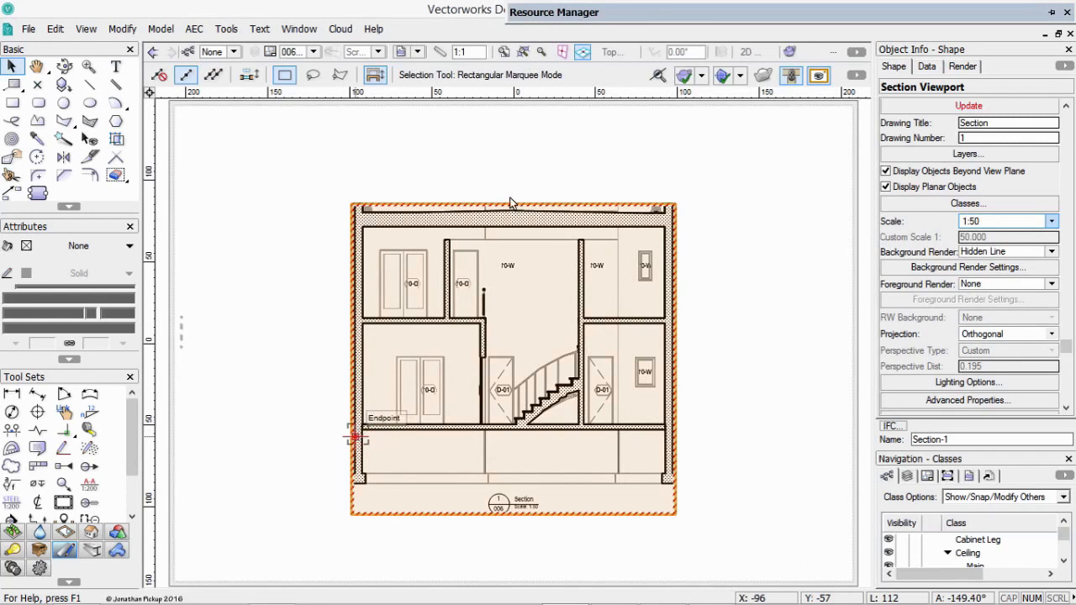
# Move the section viewport horizontally about 80 mm toward the left edge of the Sections sheet.
pyautogui.click(623, 138)
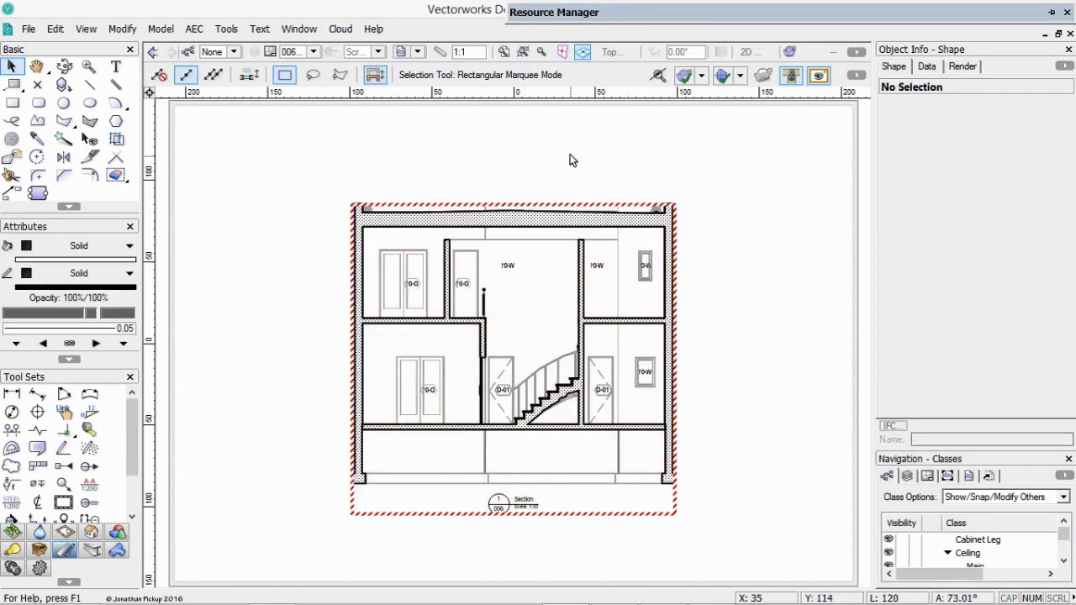
pyautogui.moveTo(355, 425); pyautogui.dragTo(216, 423)
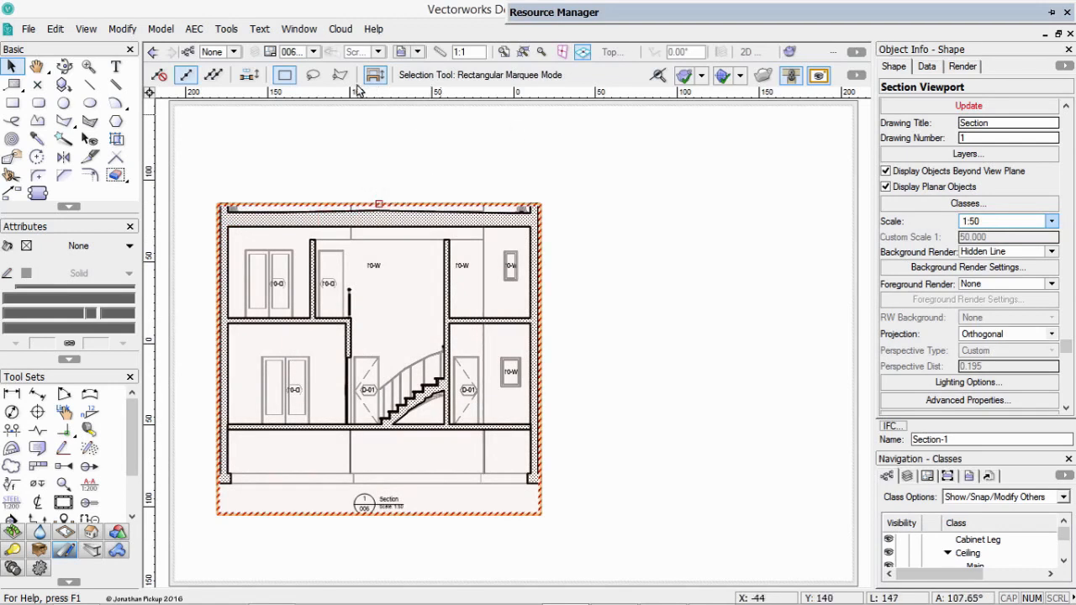
# Copy the sheet border with its title block from sheet 002 [Foundations] and paste it in place on sheet 006 [Sections].
pyautogui.click(312, 52)
pyautogui.click(324, 131)
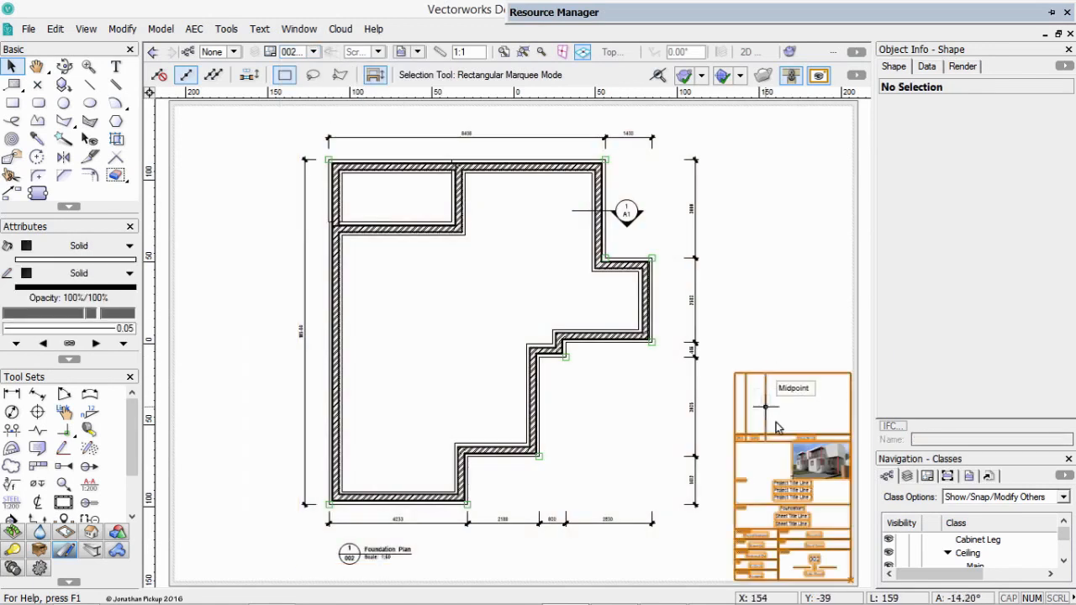
pyautogui.click(806, 438)
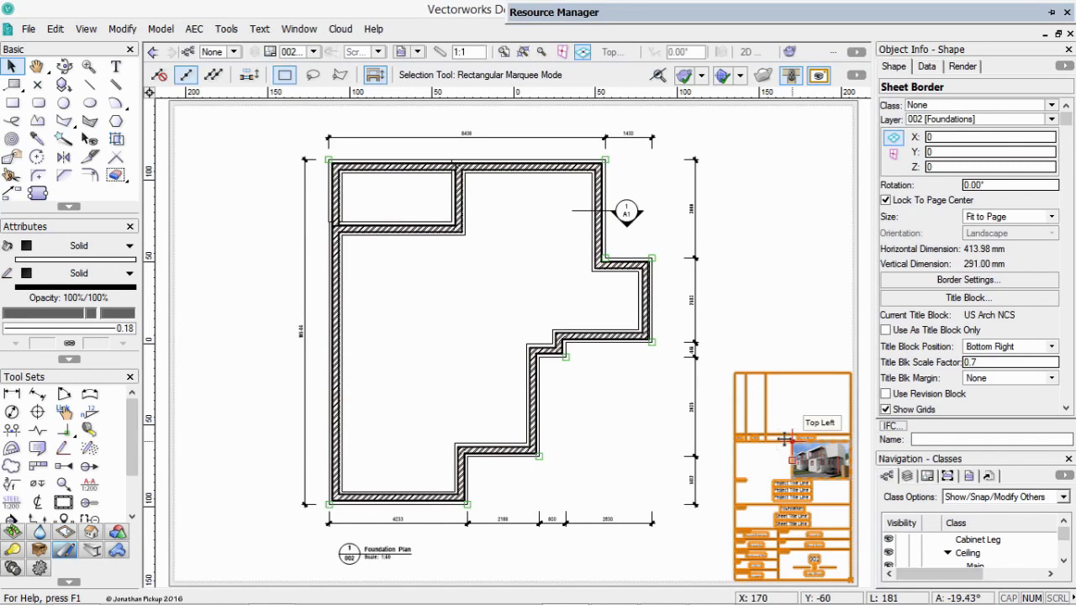
pyautogui.click(312, 51)
pyautogui.click(354, 201)
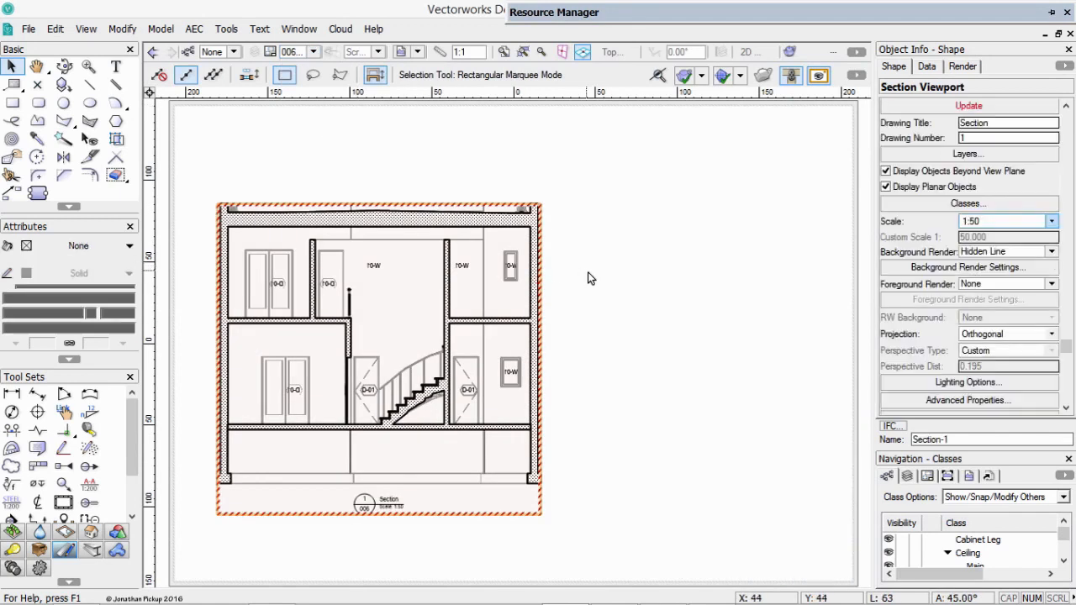
pyautogui.rightClick(590, 271)
pyautogui.click(630, 370)
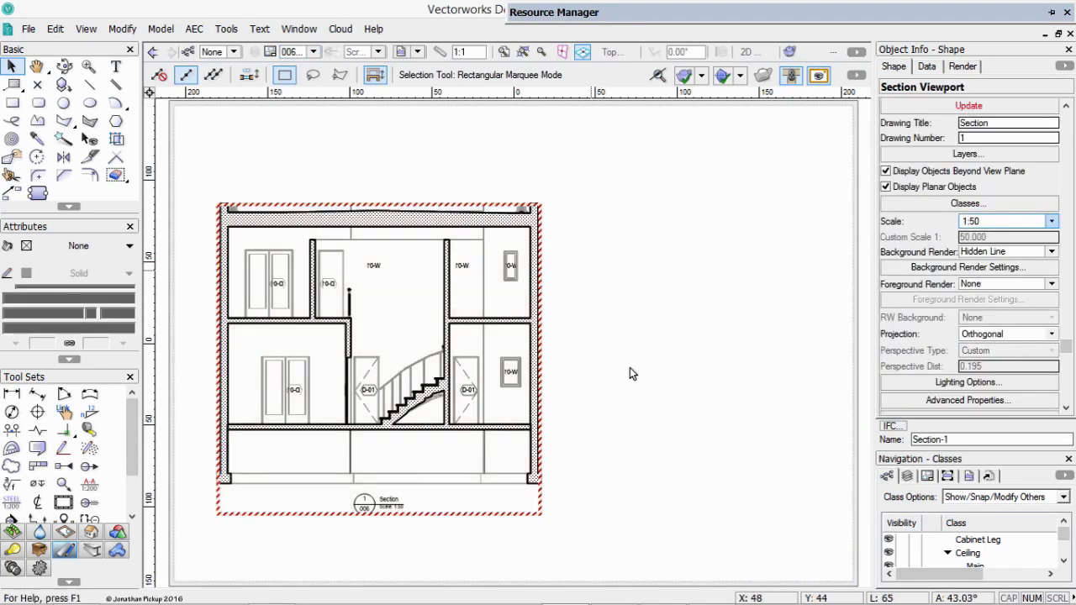
pyautogui.press('c')
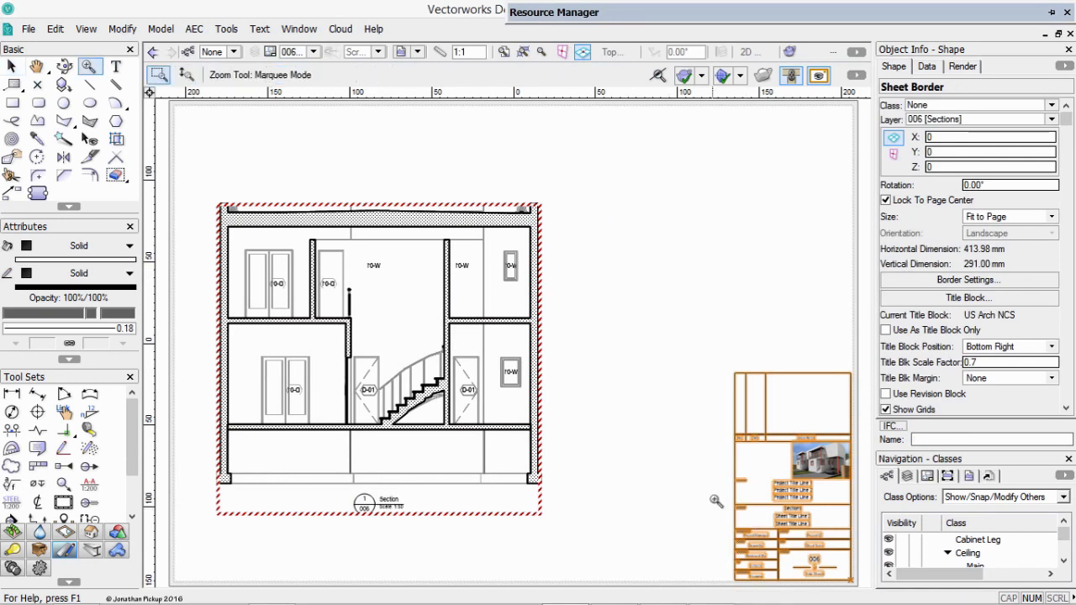
# Examine the sheet title and number in the Sections title block, and look through the preceding sheets.
pyautogui.moveTo(712, 495); pyautogui.dragTo(849, 565)
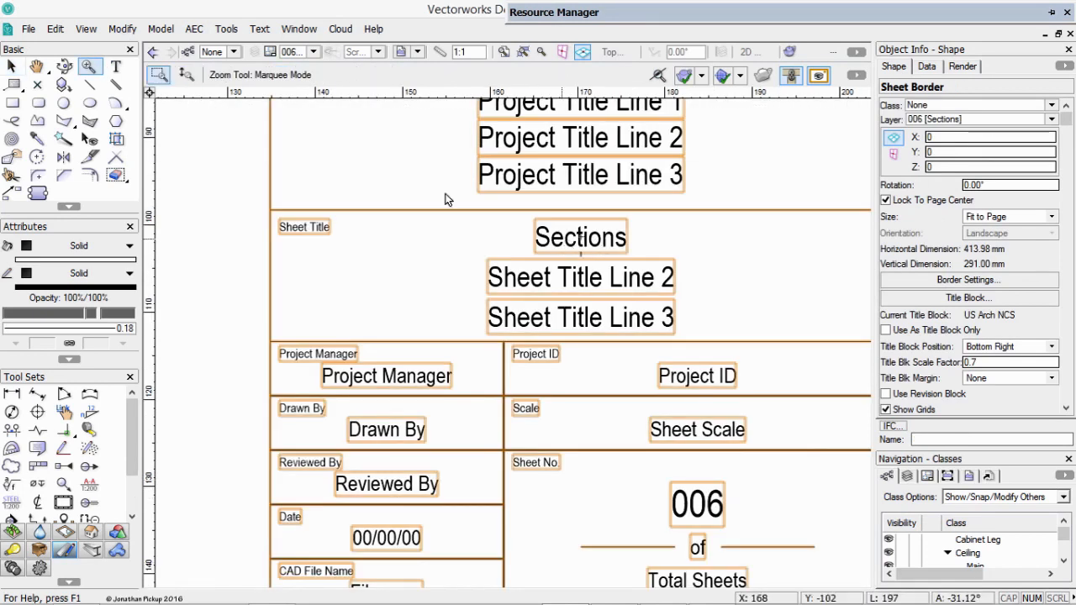
pyautogui.press('x')
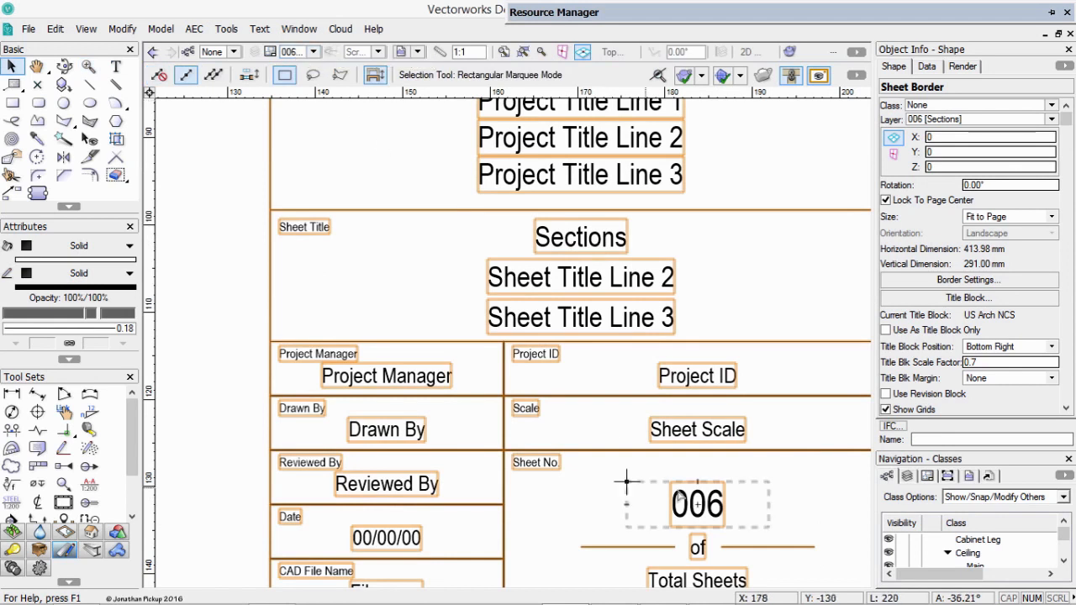
pyautogui.click(191, 306)
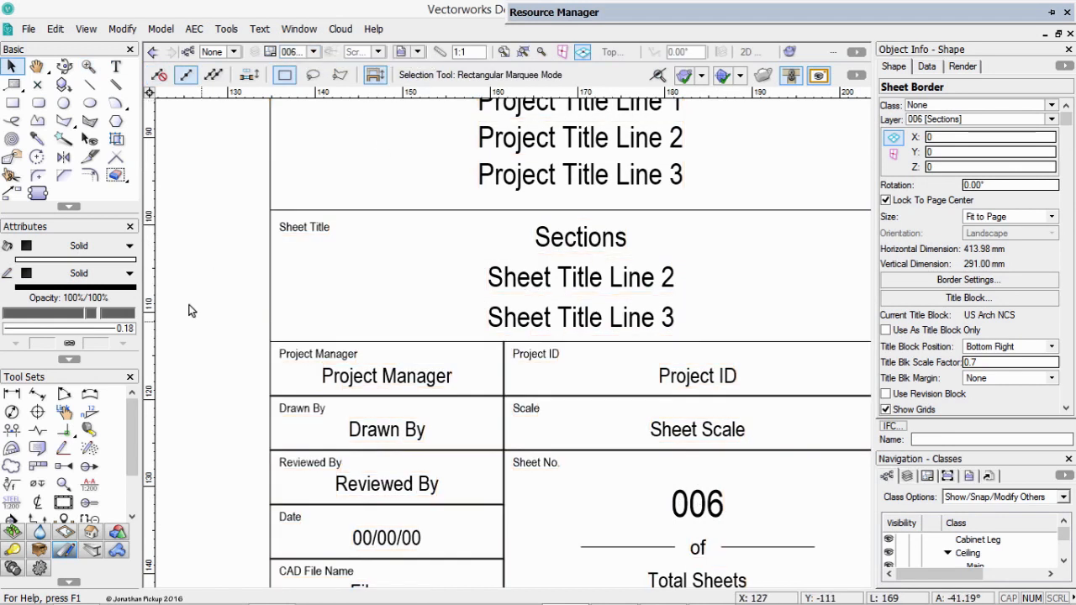
pyautogui.hotkey('ctrl', '4')
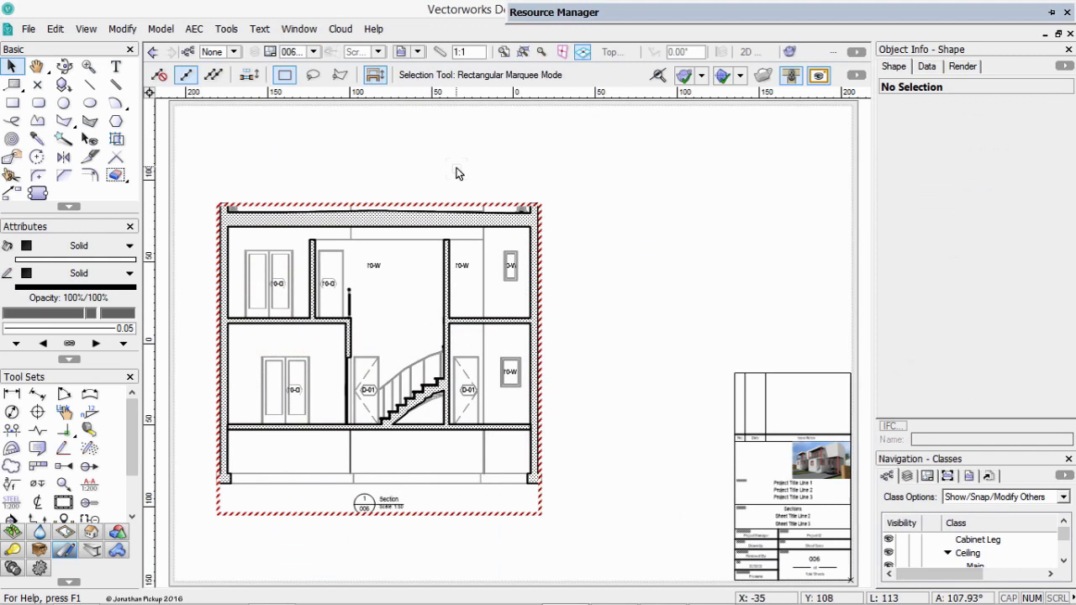
pyautogui.hotkey('ctrl', 'pageup')
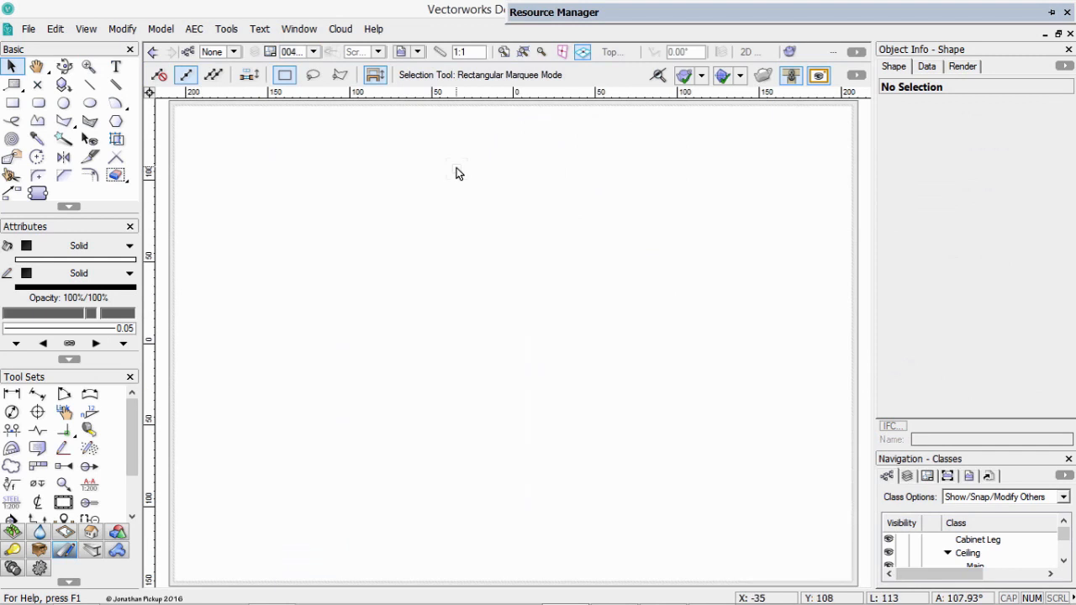
pyautogui.hotkey('ctrl', 'pageup')
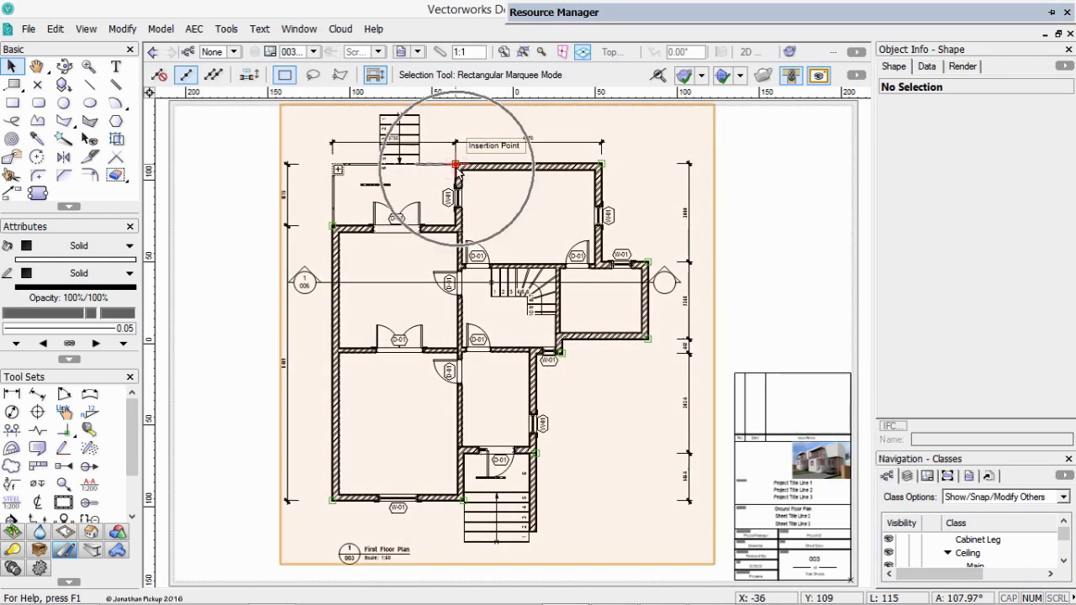
pyautogui.rightClick(343, 2)
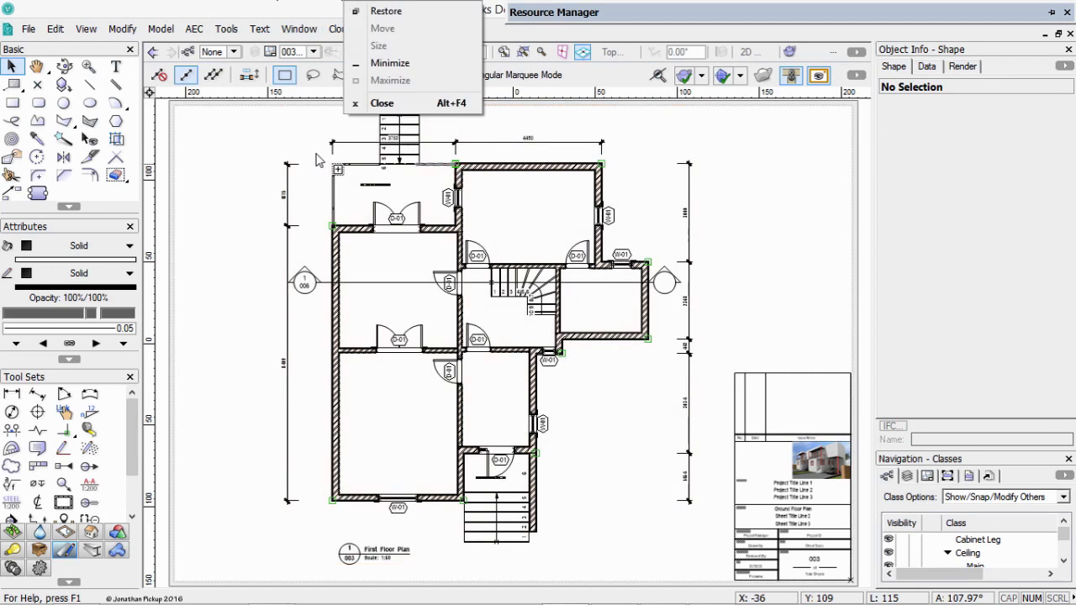
pyautogui.click(199, 198)
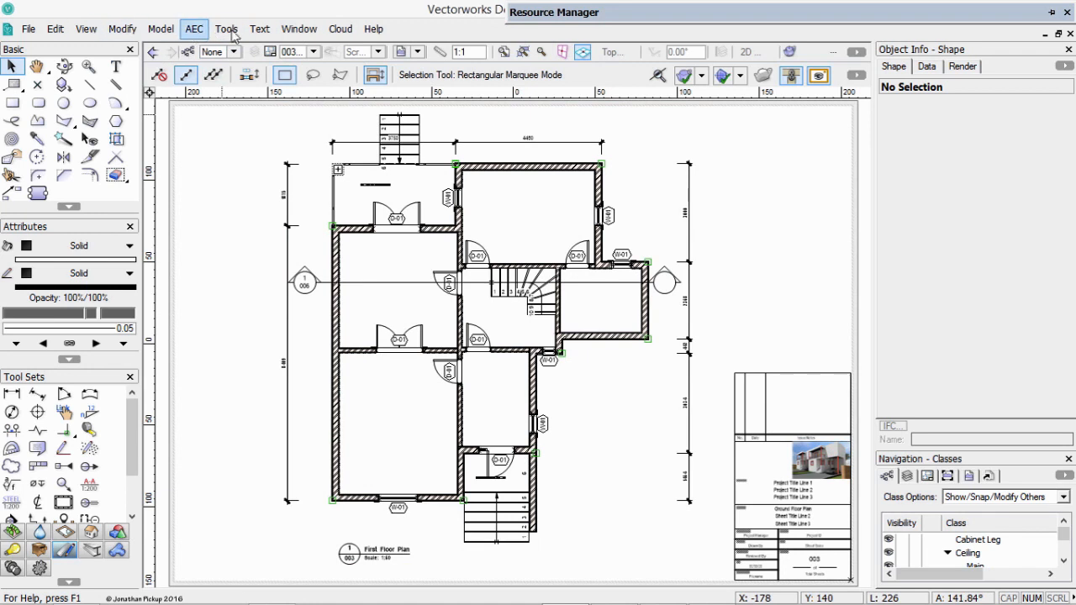
# Activate the 1-Floor design layer and set the layer options to Show/Snap/Modify Others.
pyautogui.click(311, 52)
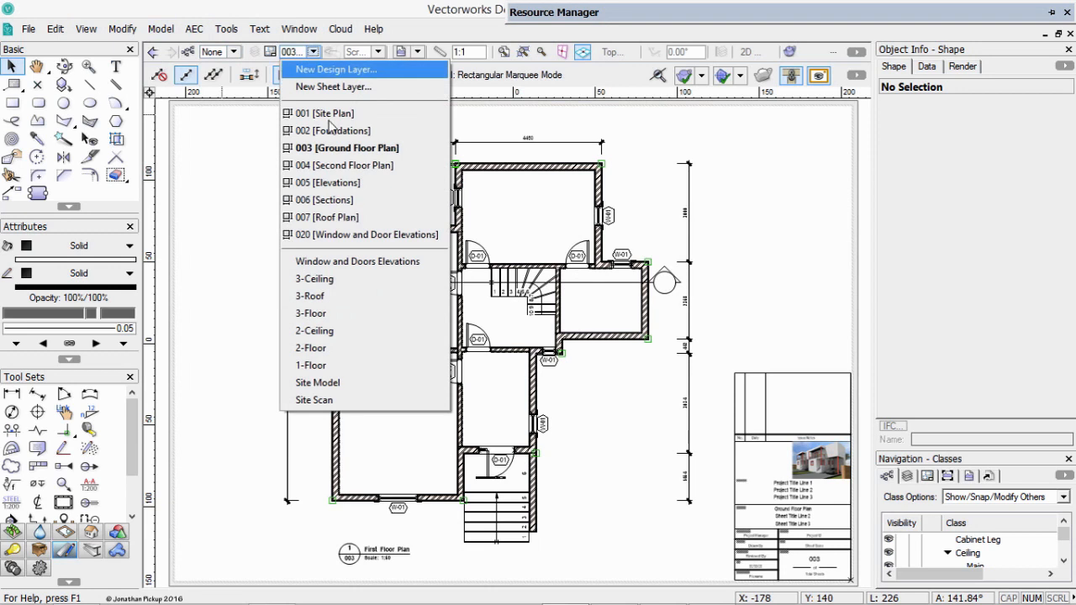
pyautogui.click(328, 364)
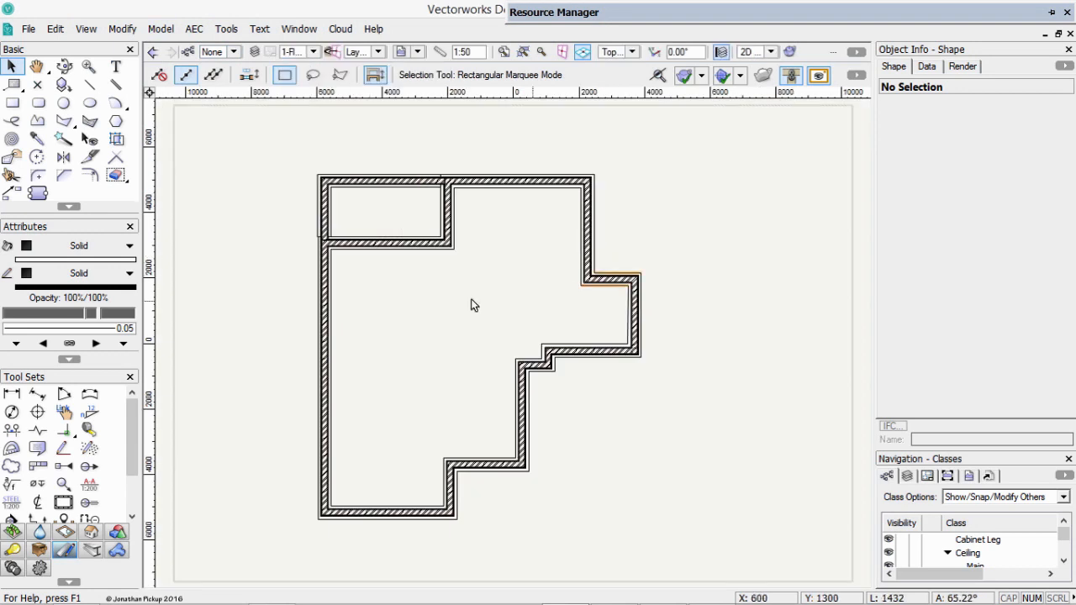
pyautogui.rightClick(468, 320)
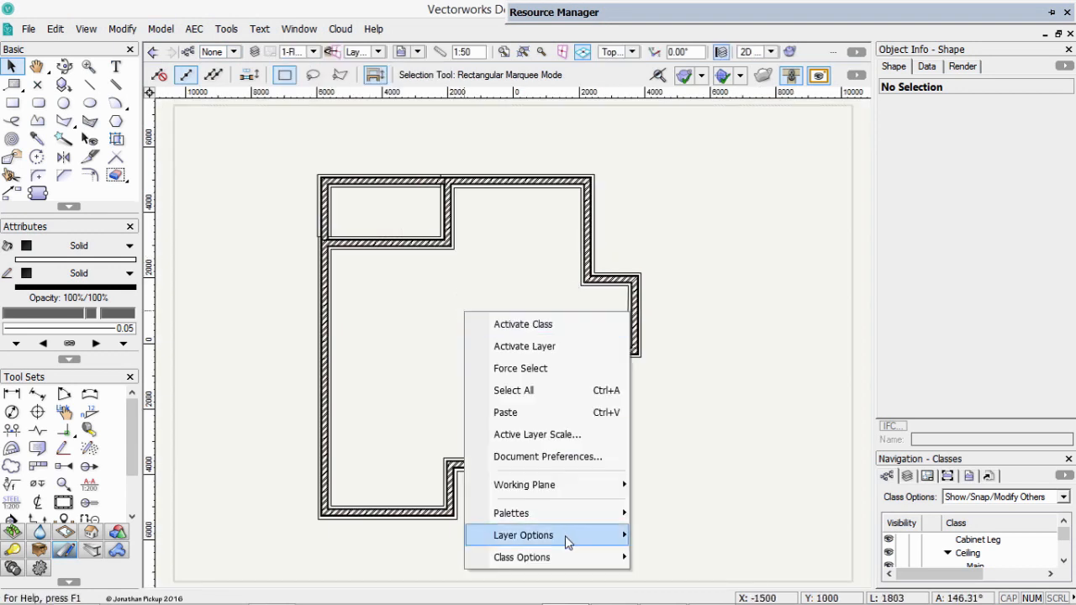
pyautogui.moveTo(572, 536)
pyautogui.click(717, 533)
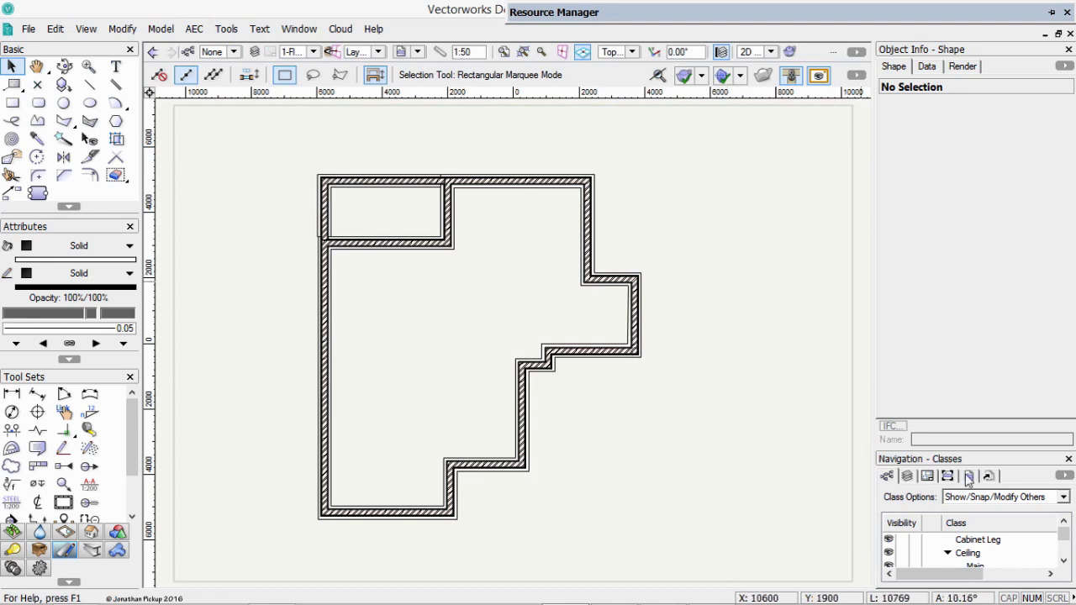
# Enlarge the Navigation palette and make the design layers 3-Ceiling, 3-Roof, 3-Floor, 2-Ceiling, 2-Floor and 1-Floor visible.
pyautogui.moveTo(956, 448); pyautogui.dragTo(958, 358)
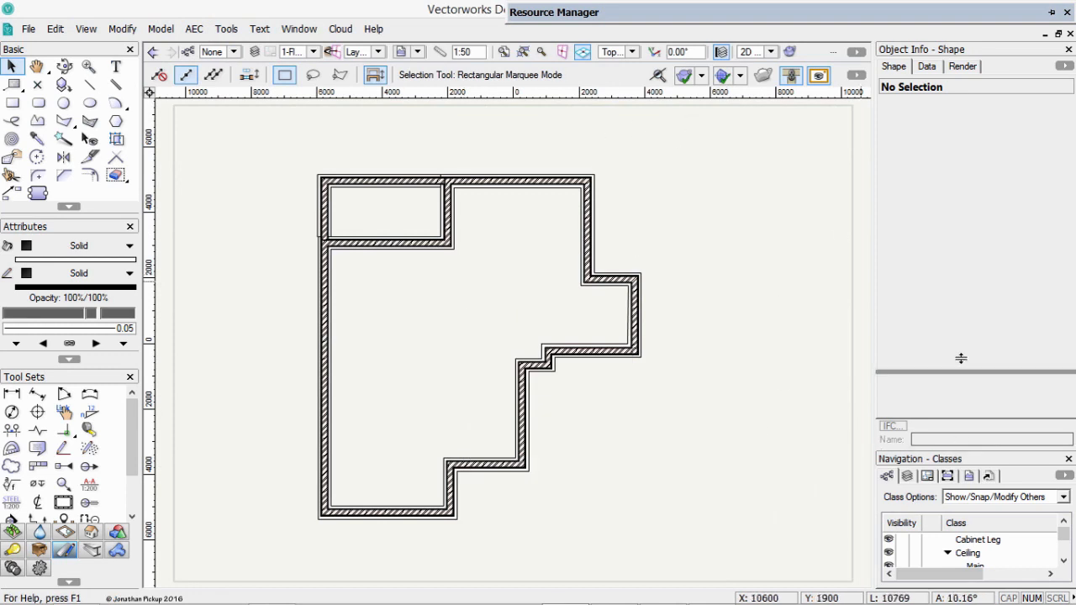
pyautogui.click(907, 385)
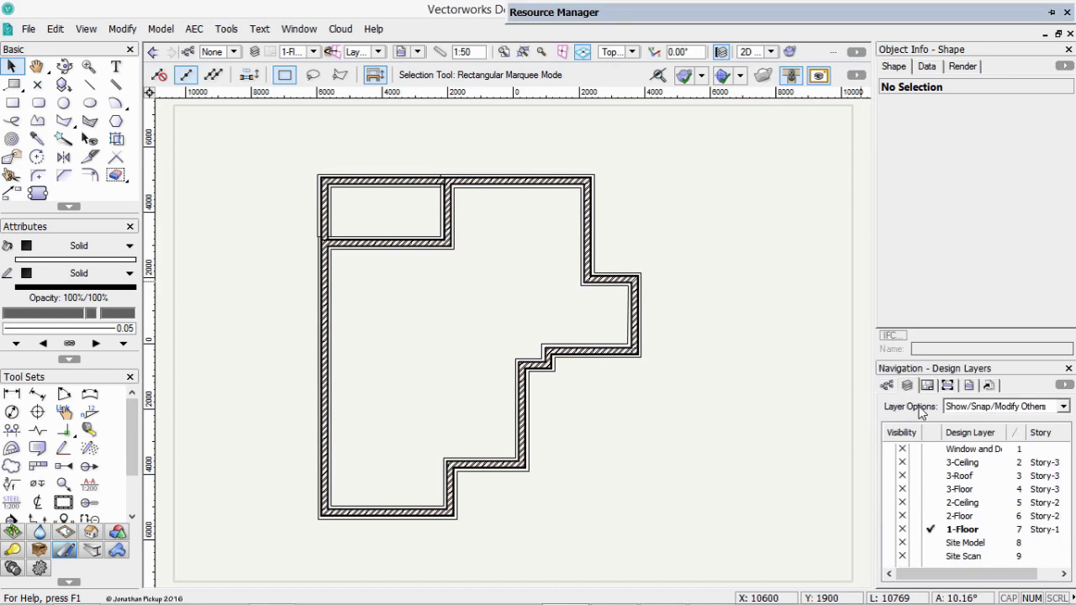
pyautogui.click(889, 462)
pyautogui.click(889, 476)
pyautogui.click(888, 489)
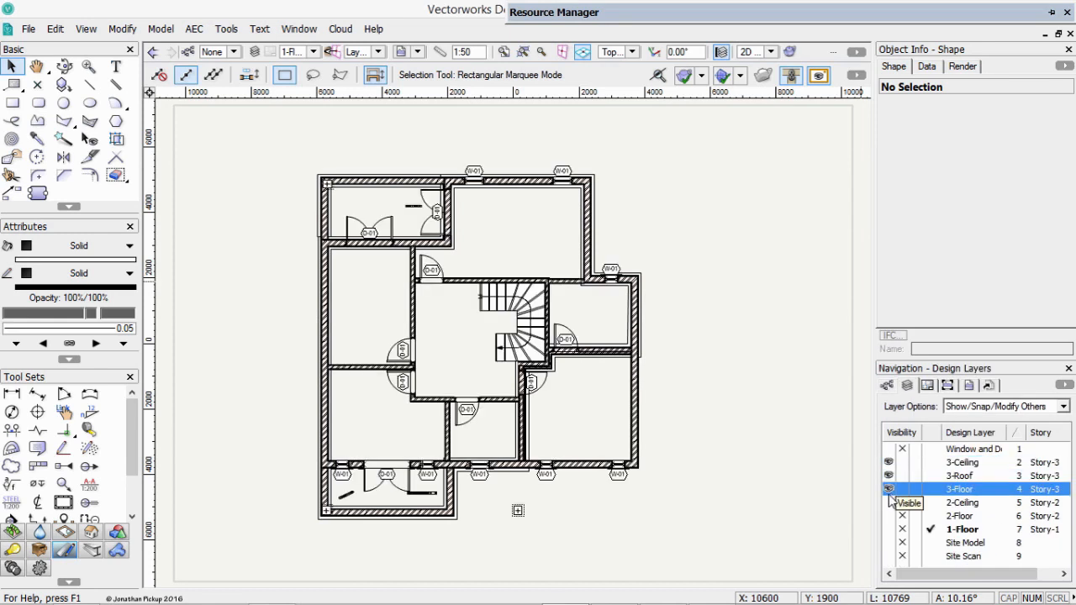
pyautogui.click(888, 503)
pyautogui.click(888, 517)
pyautogui.click(889, 530)
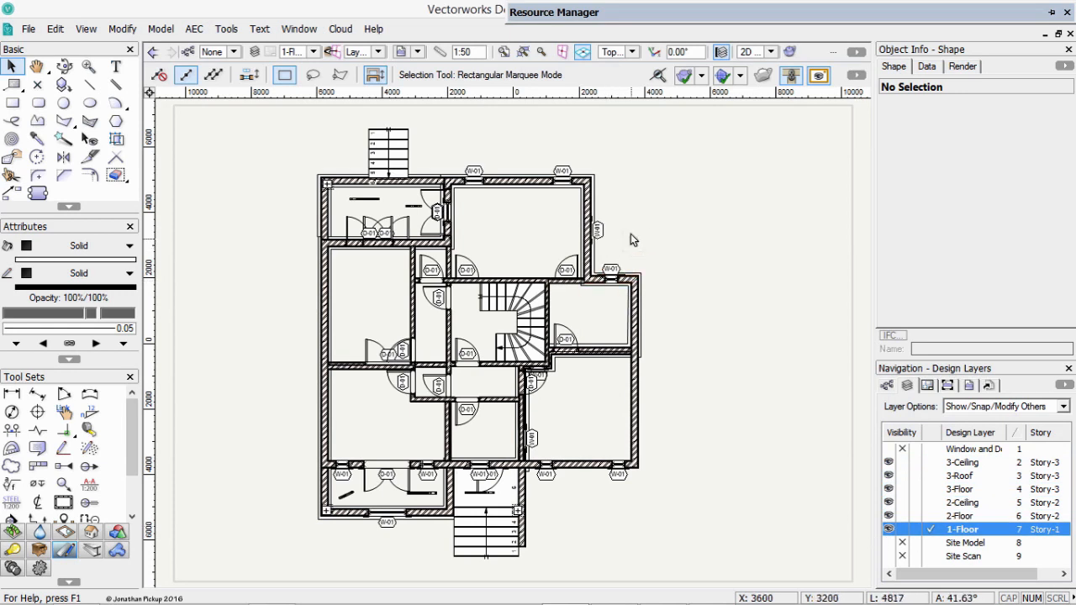
# Hide the Site-People class and assign the Business People Filled symbol at the entrance stairs to that class.
pyautogui.click(887, 388)
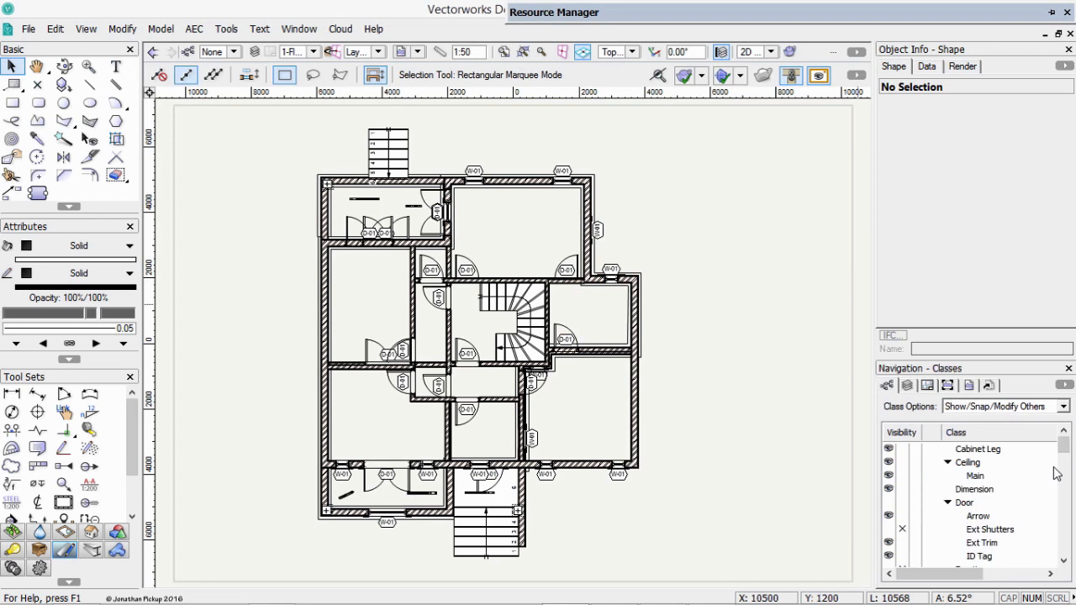
pyautogui.moveTo(1067, 448); pyautogui.dragTo(1066, 519)
pyautogui.click(901, 530)
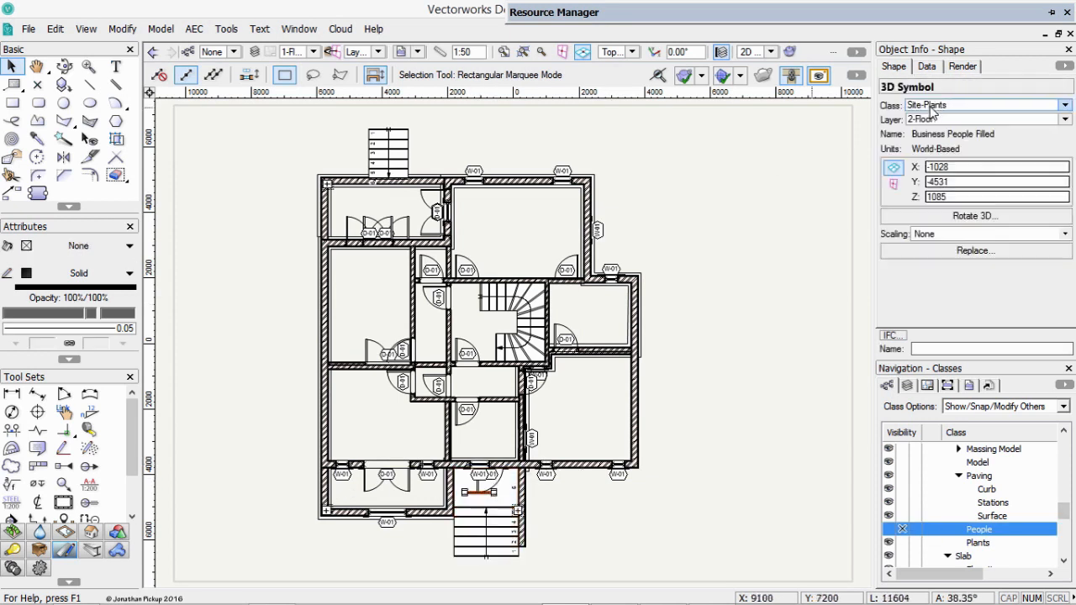
pyautogui.click(1065, 104)
pyautogui.moveTo(913, 392)
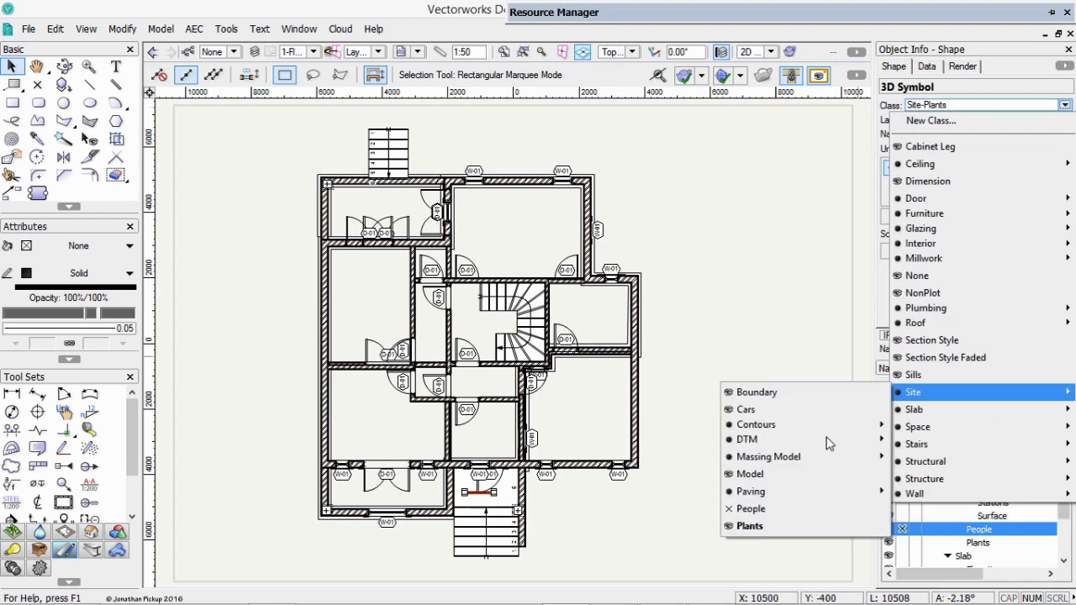
pyautogui.click(751, 510)
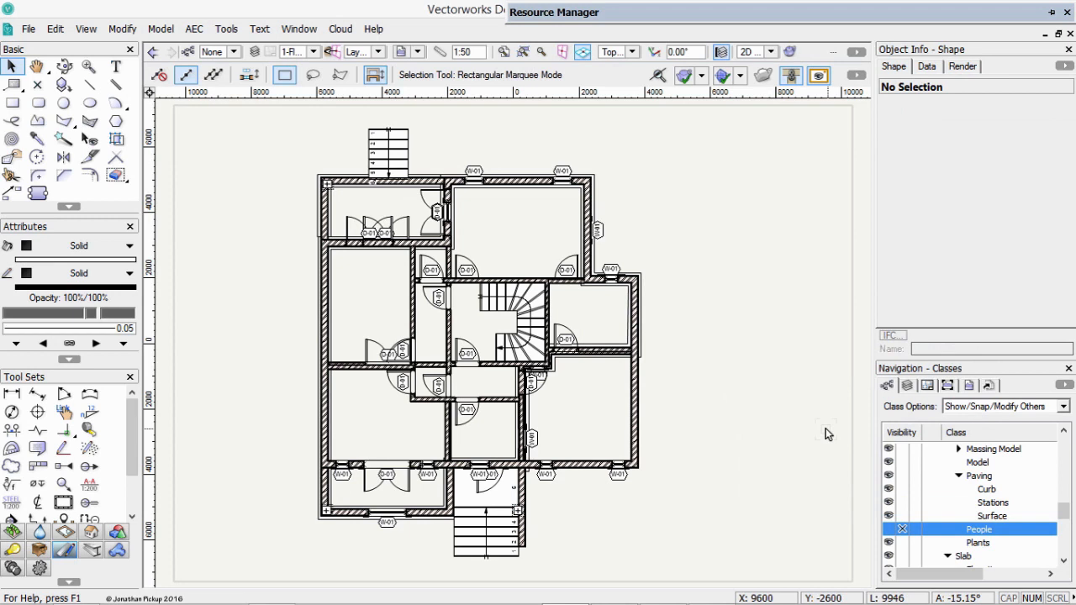
# Create multiple viewports at 1:50 in first angle projection for the Front, Right, Left and Back views.
pyautogui.click(86, 30)
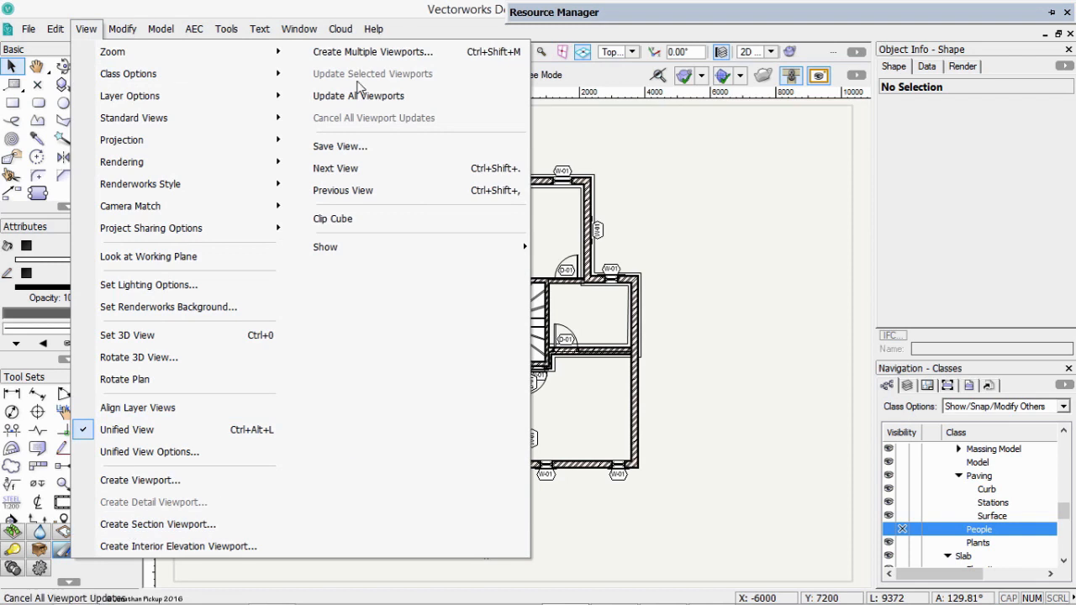
pyautogui.click(356, 51)
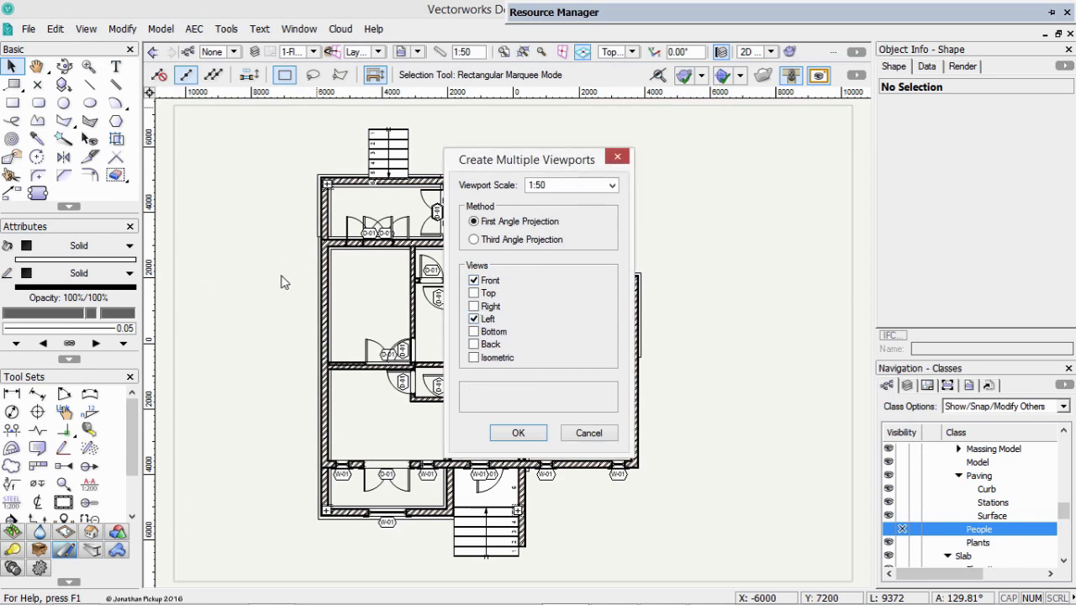
pyautogui.click(473, 306)
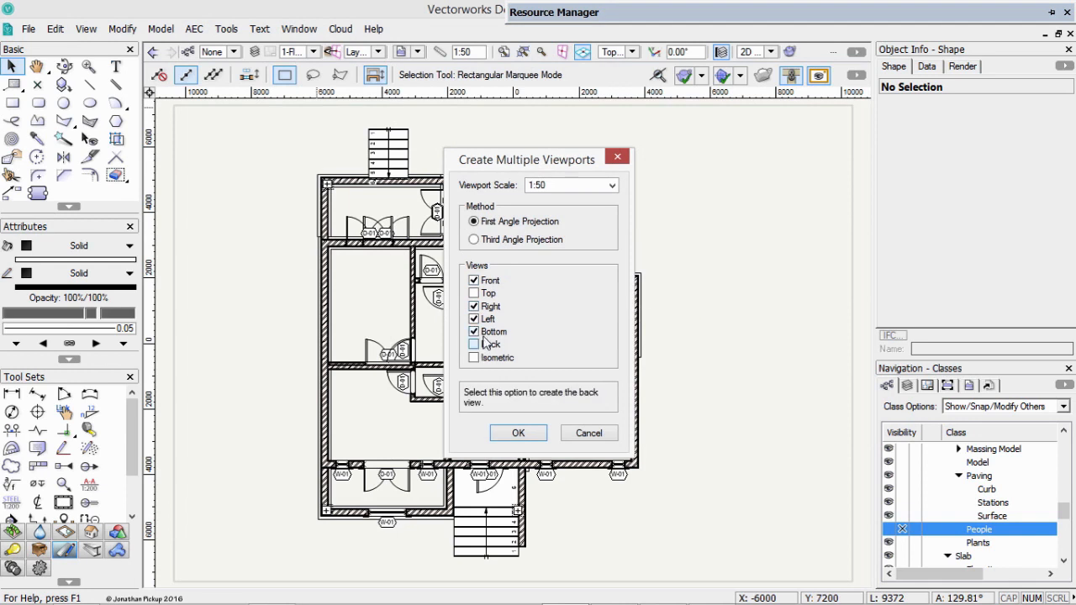
pyautogui.click(518, 325)
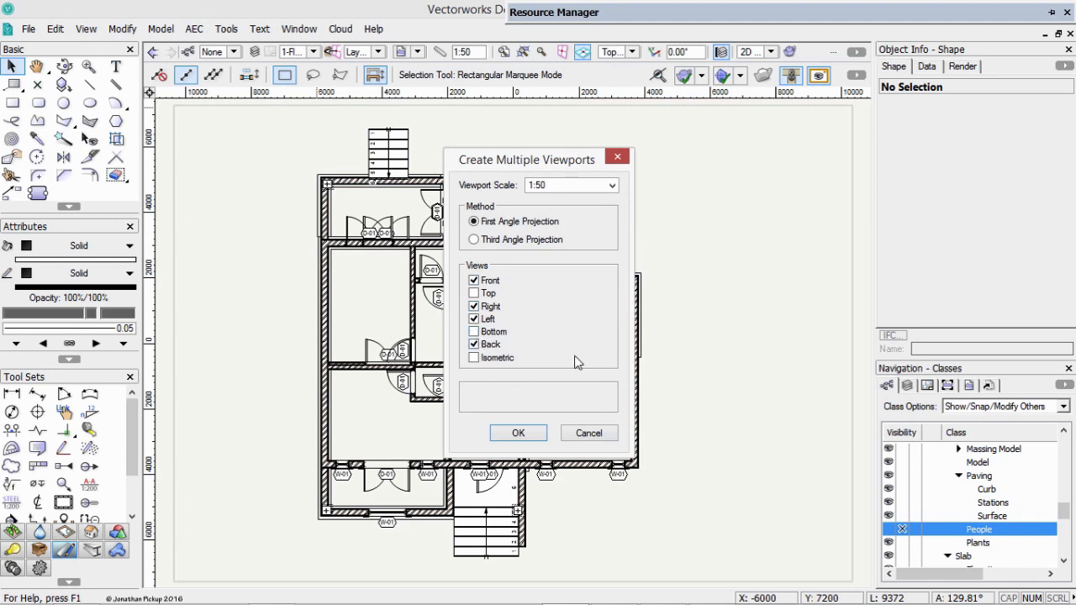
pyautogui.click(529, 434)
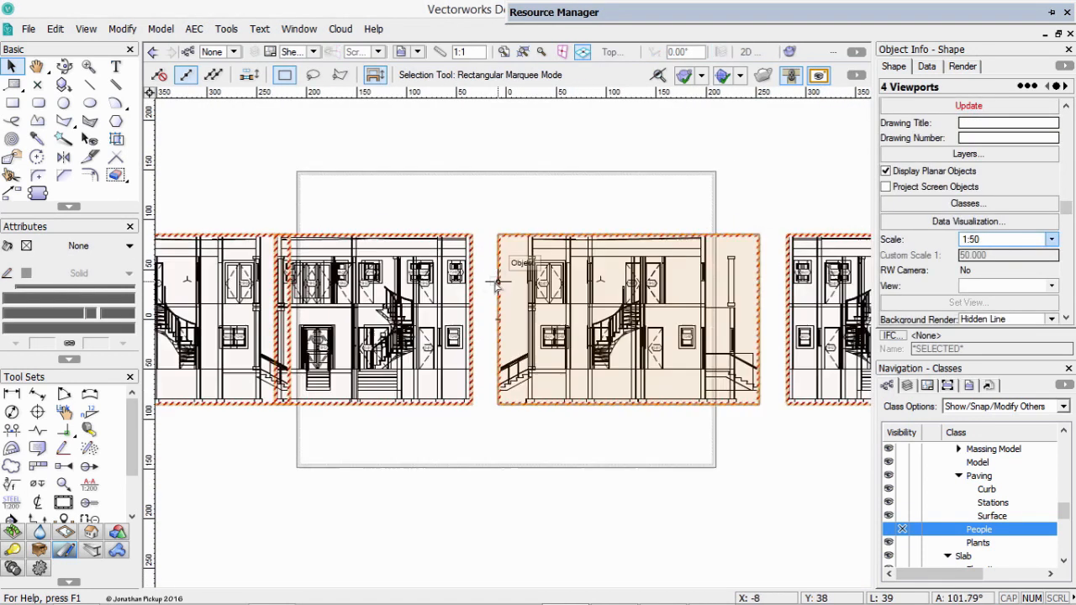
# Set the scale of the four new elevation viewports to 1:100 and deselect them.
pyautogui.click(997, 241)
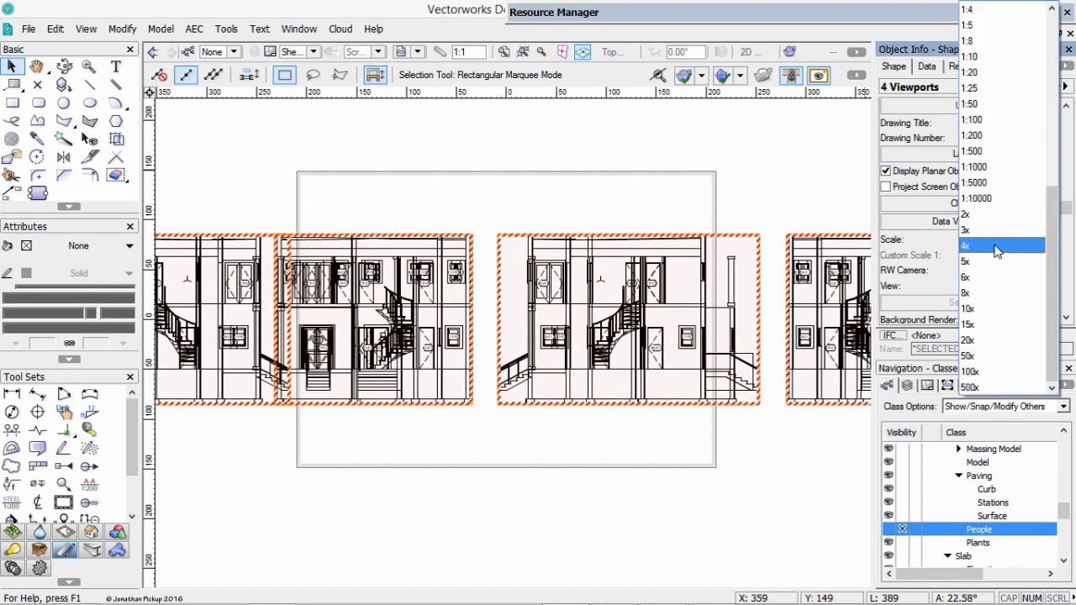
pyautogui.click(972, 119)
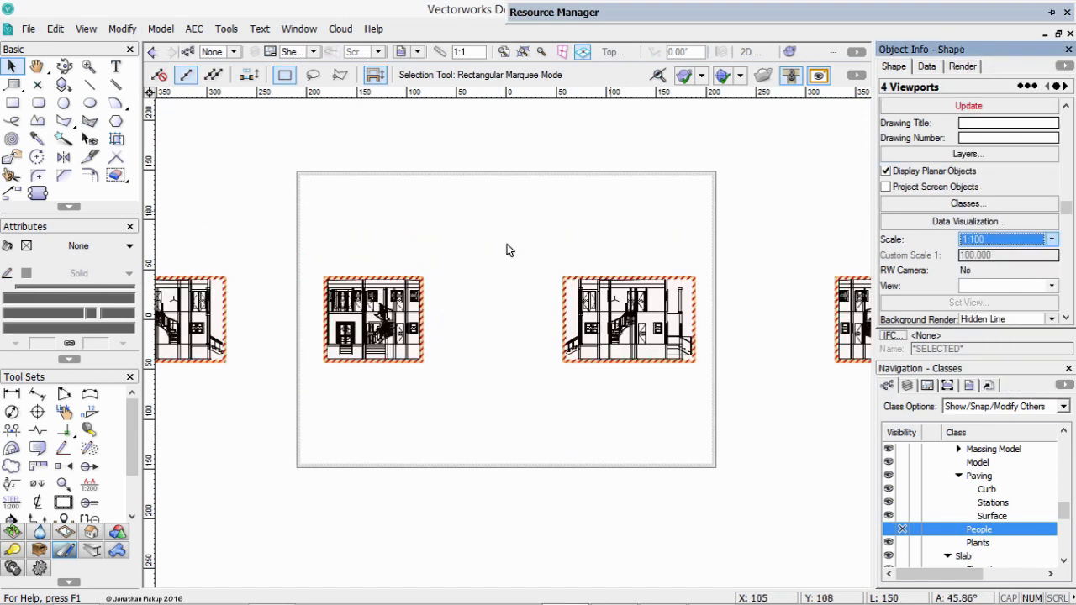
pyautogui.click(468, 274)
# Move the elevation viewports inside the sheet boundary, arranging them in two rows of two.
pyautogui.moveTo(257, 290); pyautogui.dragTo(354, 295, button='middle')
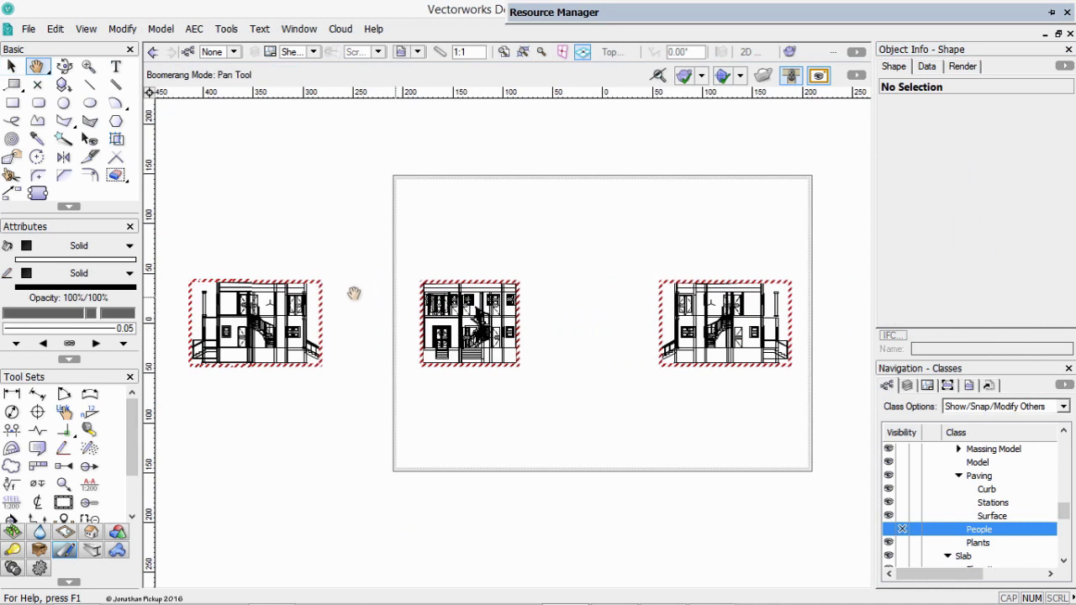
pyautogui.moveTo(314, 281); pyautogui.dragTo(379, 281)
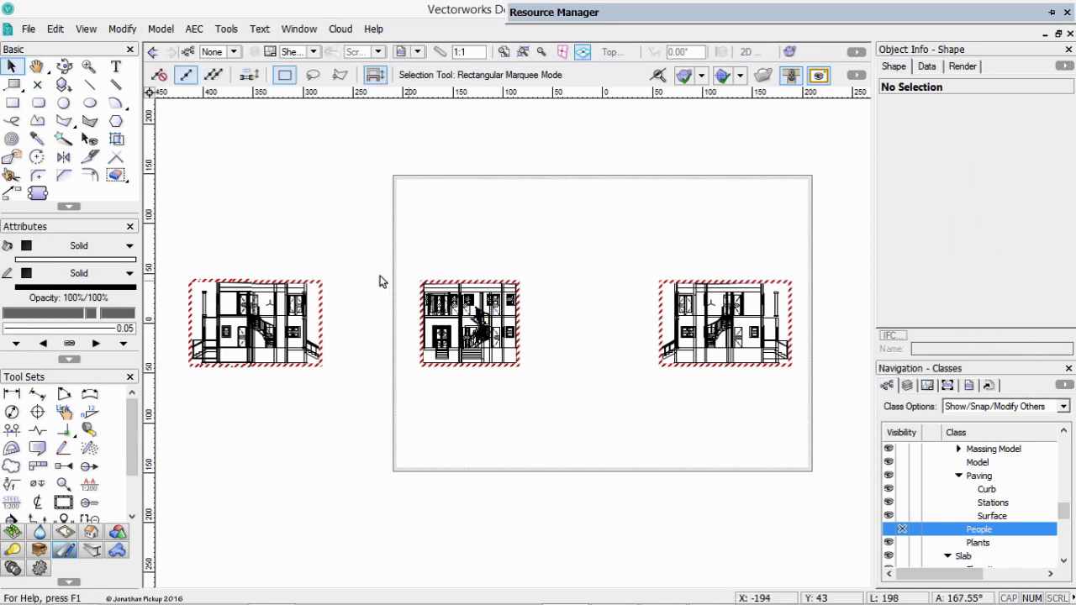
pyautogui.click(584, 295)
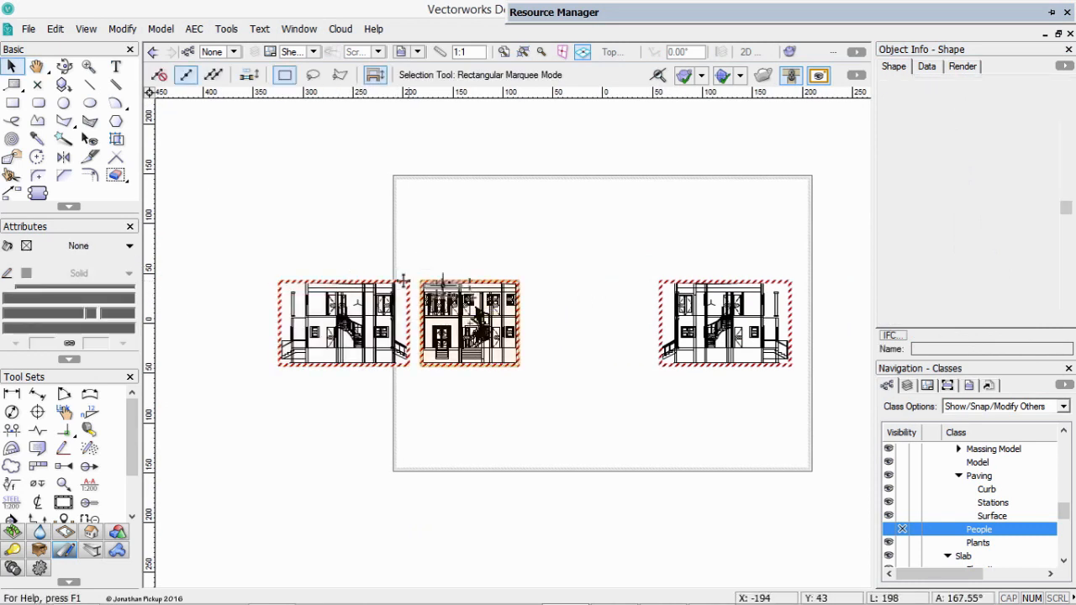
pyautogui.keyDown('shift'); pyautogui.click(449, 283); pyautogui.keyUp('shift')
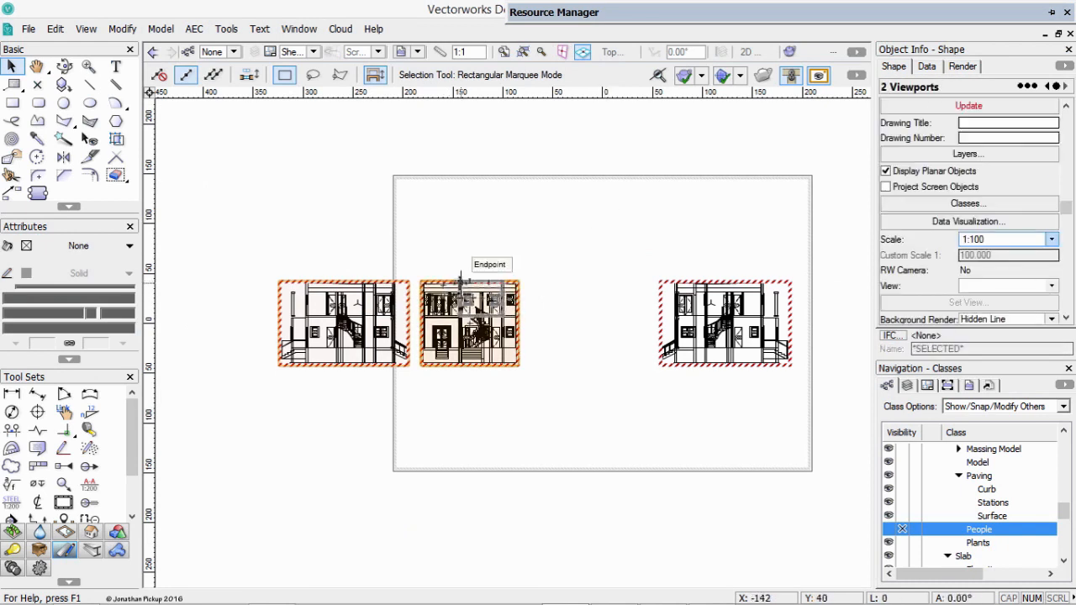
pyautogui.moveTo(462, 283); pyautogui.dragTo(614, 199)
pyautogui.moveTo(763, 271); pyautogui.dragTo(613, 250, button='middle')
pyautogui.moveTo(805, 265); pyautogui.dragTo(481, 291)
pyautogui.moveTo(240, 157); pyautogui.dragTo(661, 420)
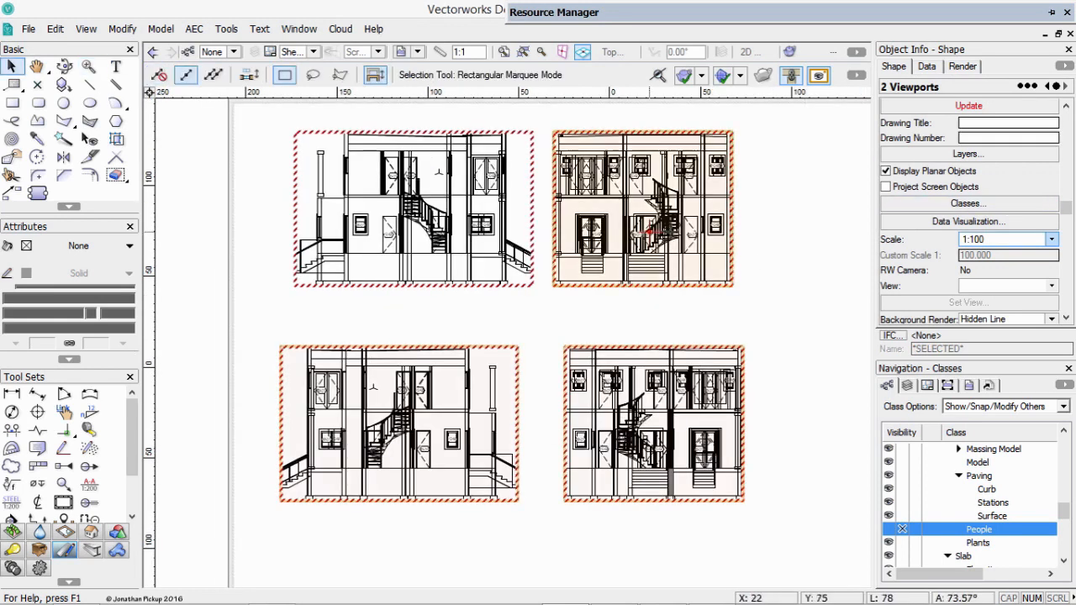
# Update all four elevation viewports and hide the Door-ID Tag class in them.
pyautogui.hotkey('ctrl', 'a')
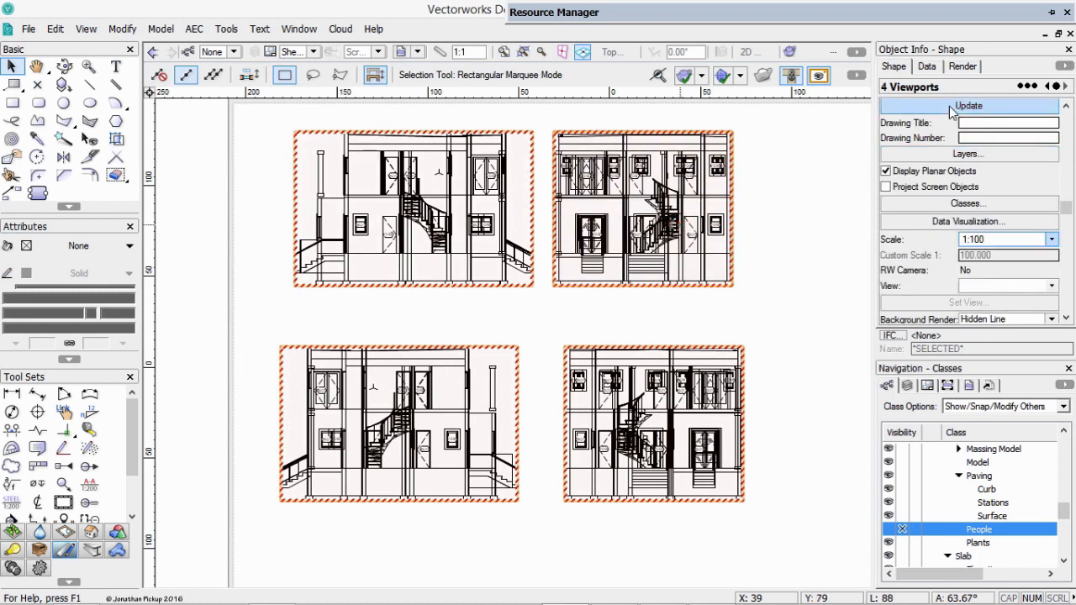
pyautogui.click(951, 109)
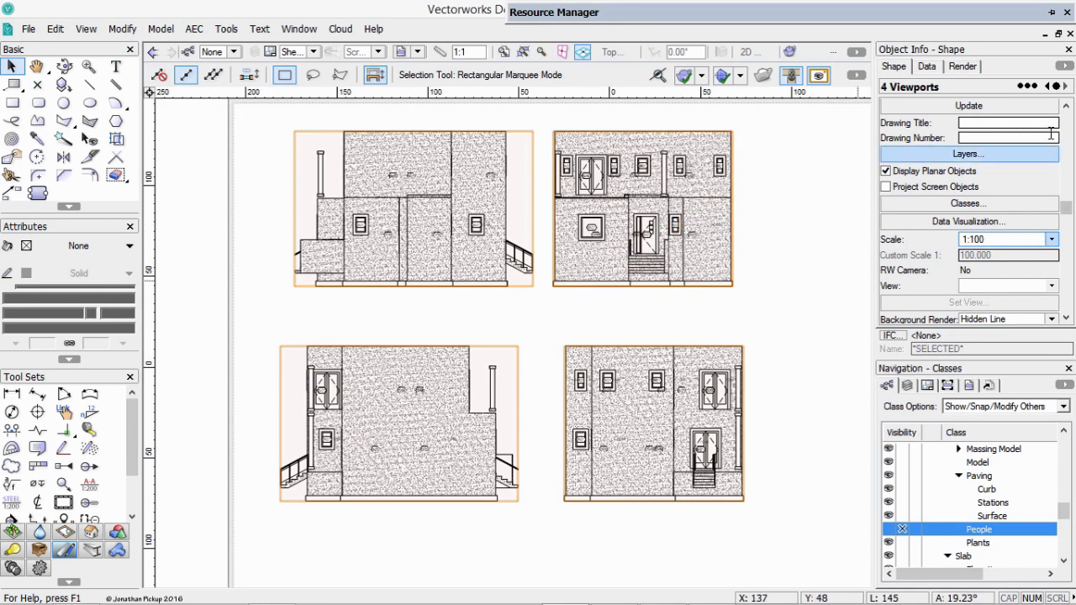
pyautogui.moveTo(1065, 207)
pyautogui.mouseDown()
pyautogui.moveTo(1065, 235)
pyautogui.moveTo(1065, 195)
pyautogui.mouseUp()
pyautogui.click(967, 223)
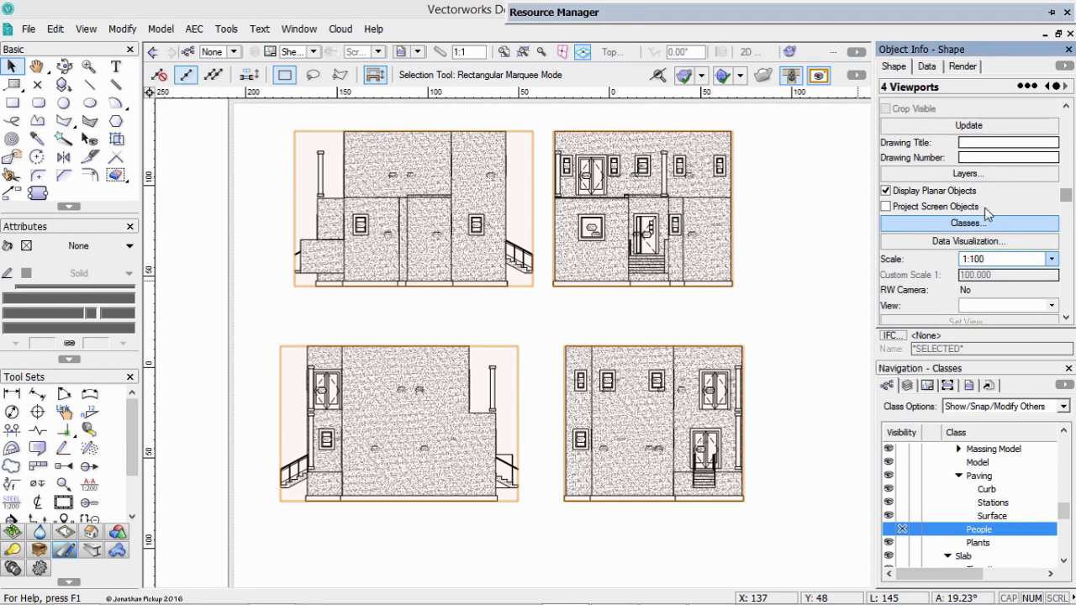
pyautogui.moveTo(696, 165); pyautogui.dragTo(679, 165)
pyautogui.click(459, 239)
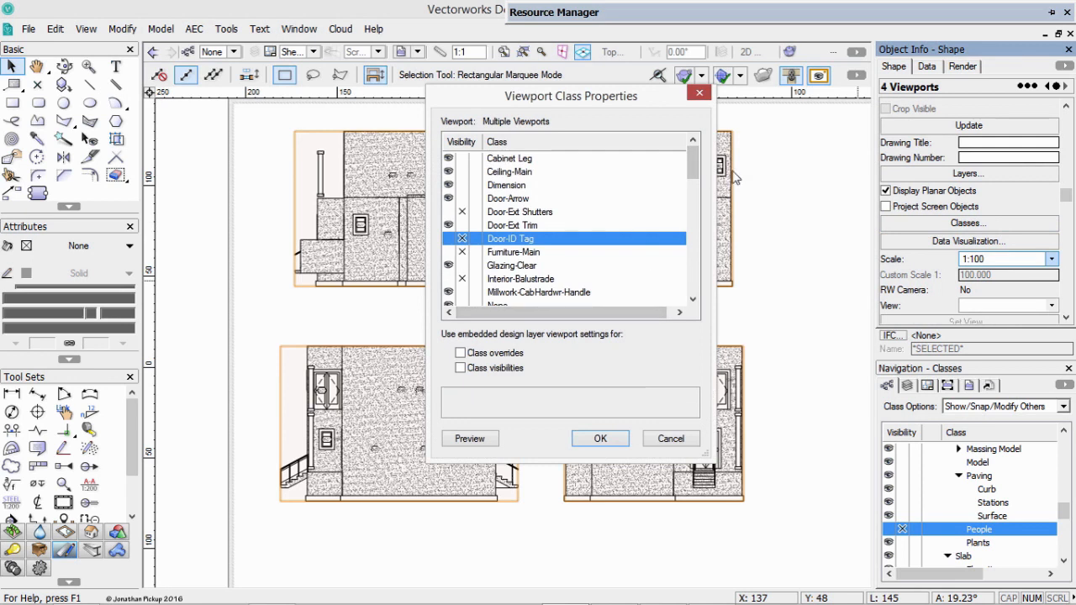
# Make the Roof-Main, Plumbing-Fixtures, Structure-Slab and Interior-Balustrade classes visible in the four elevation viewports and update the viewports.
pyautogui.moveTo(697, 168); pyautogui.dragTo(693, 204)
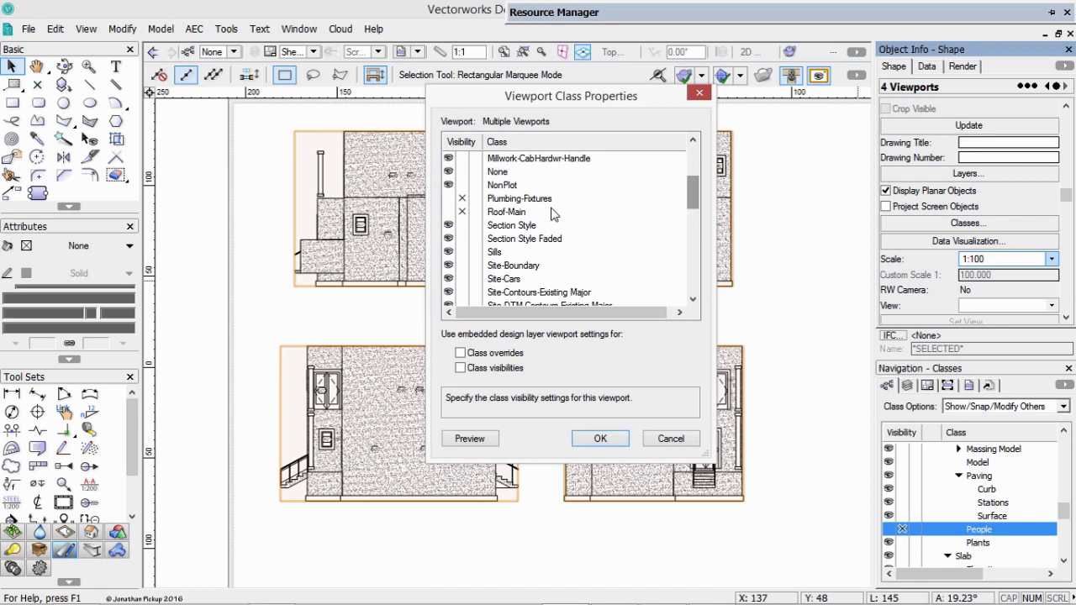
pyautogui.click(461, 212)
pyautogui.click(461, 199)
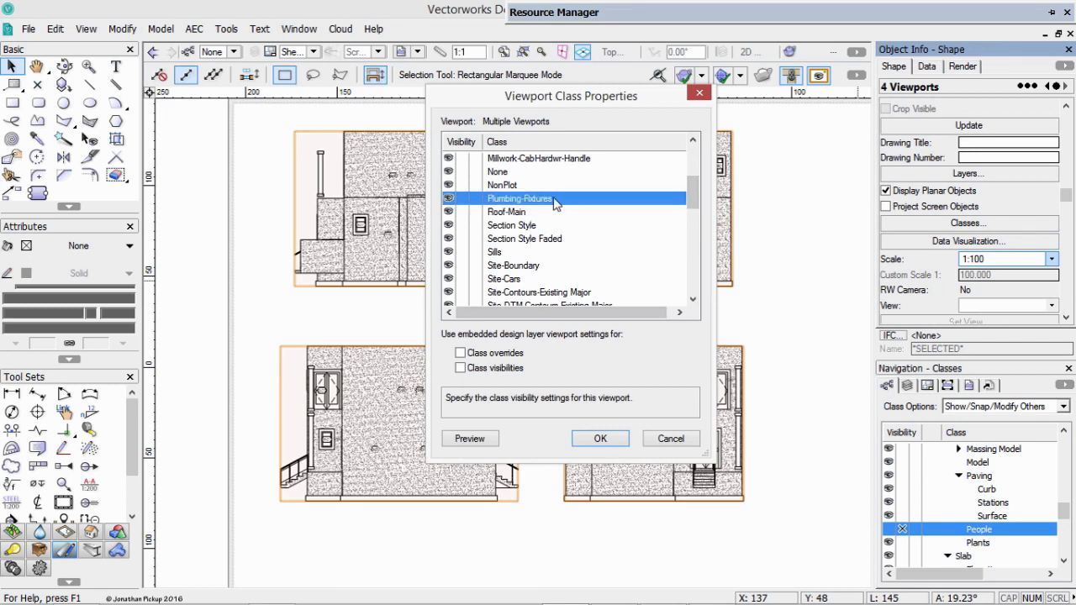
pyautogui.moveTo(693, 198); pyautogui.dragTo(658, 268)
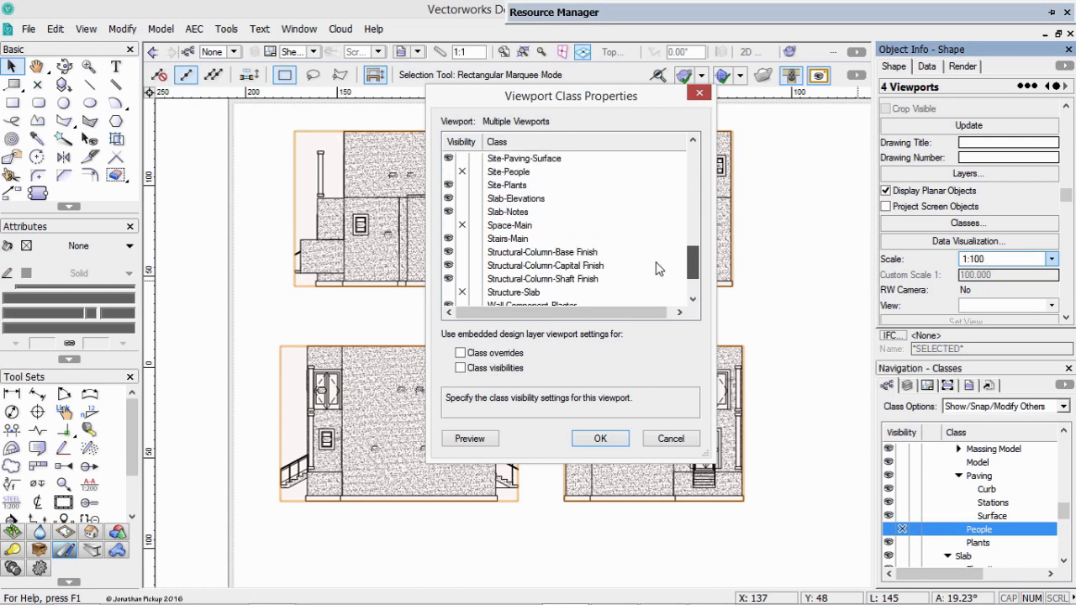
pyautogui.click(462, 292)
pyautogui.moveTo(703, 276); pyautogui.dragTo(713, 177)
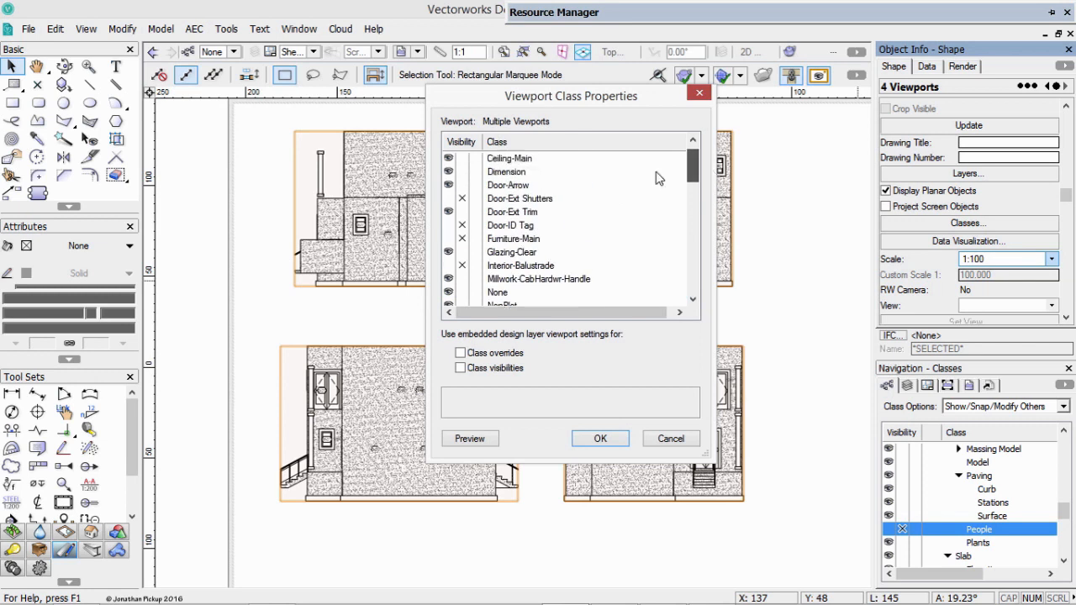
pyautogui.click(453, 268)
pyautogui.click(601, 438)
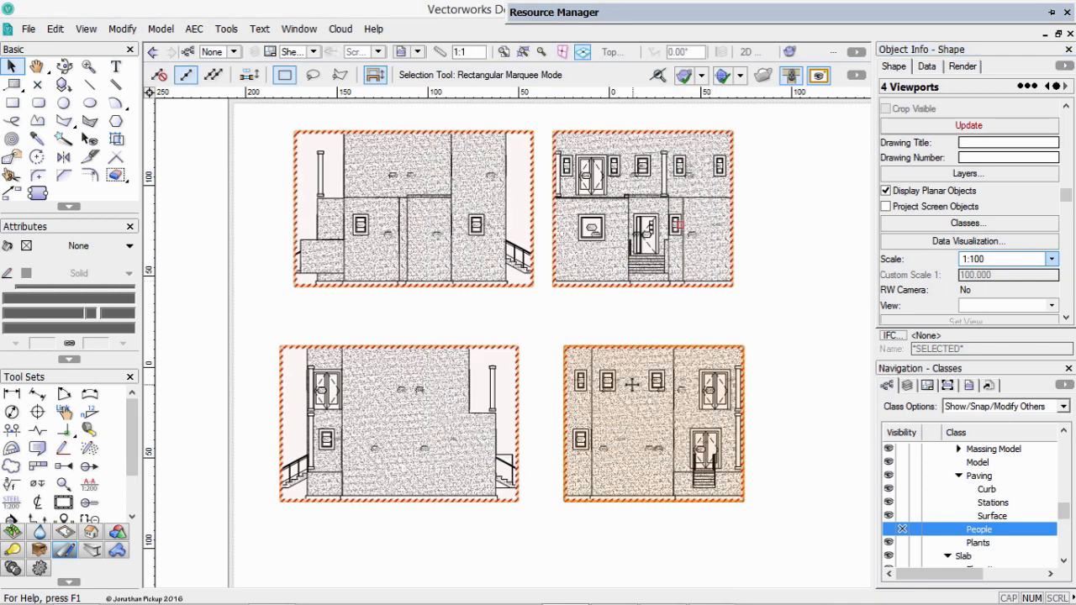
pyautogui.click(921, 126)
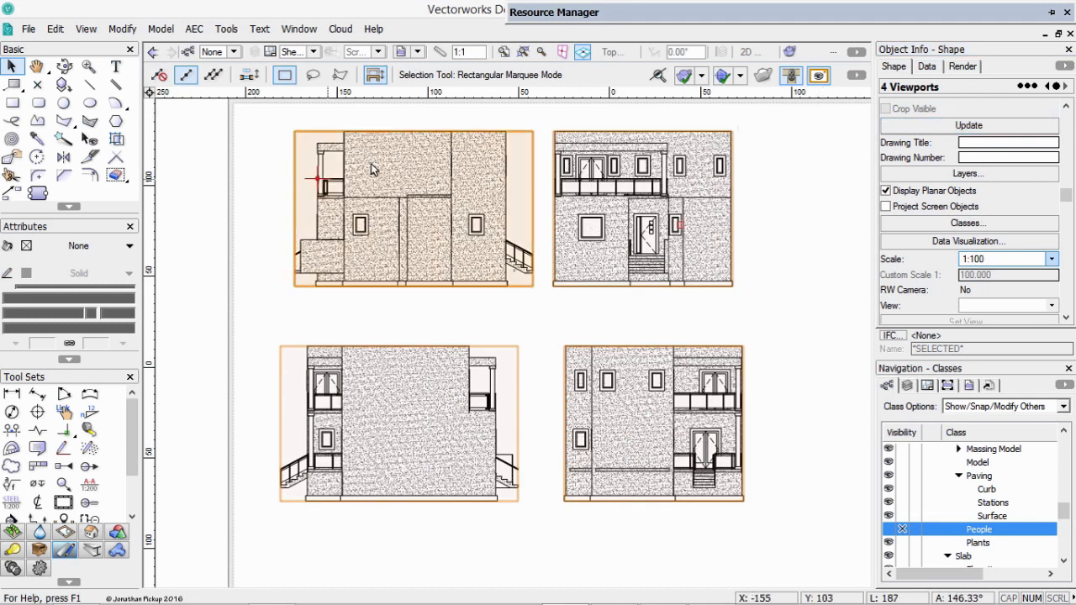
# Activate the Site Model layer and rotate the plan to 49.86°, aligned with the house walls.
pyautogui.click(292, 53)
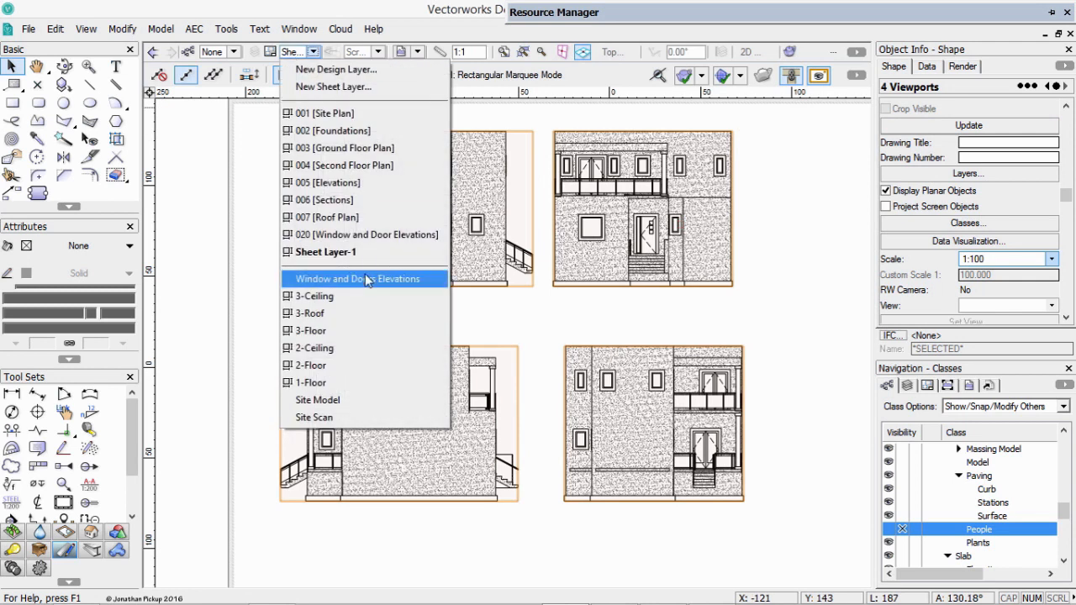
pyautogui.click(318, 400)
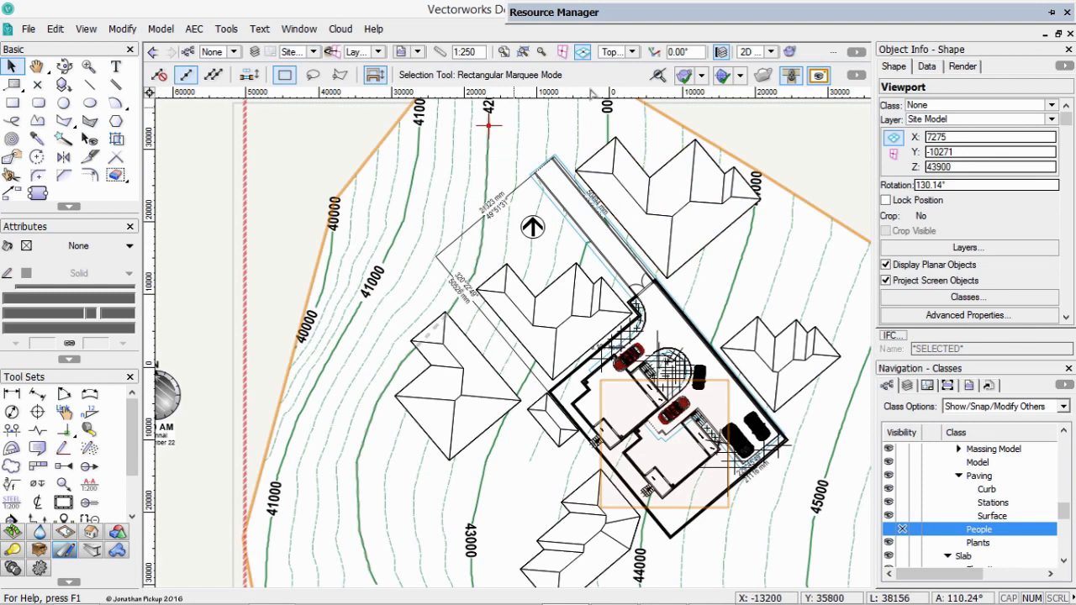
pyautogui.click(653, 53)
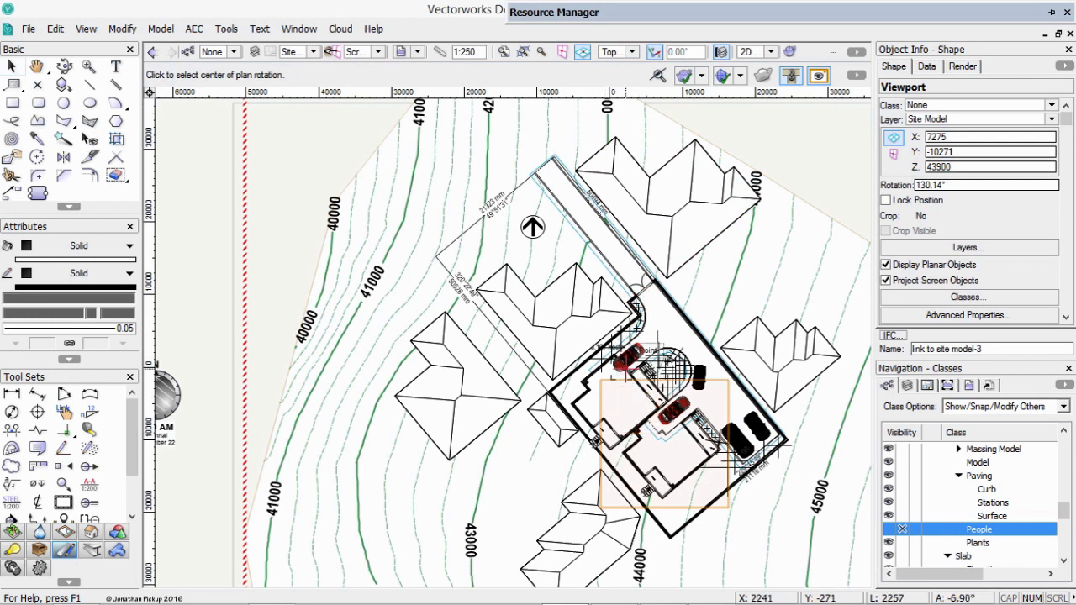
pyautogui.press('z')
pyautogui.press('z')
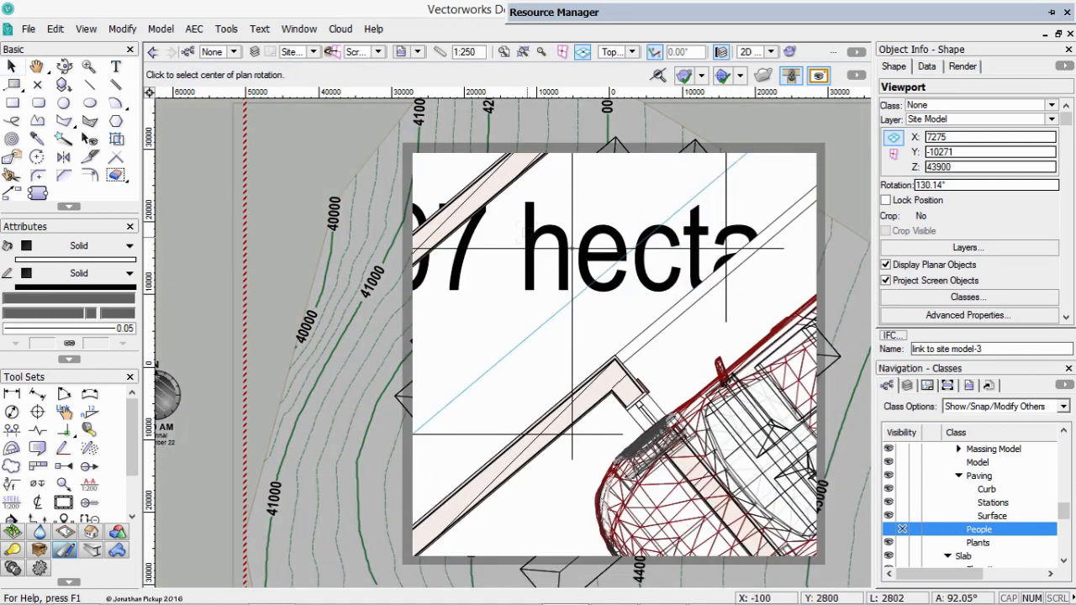
pyautogui.click(618, 360)
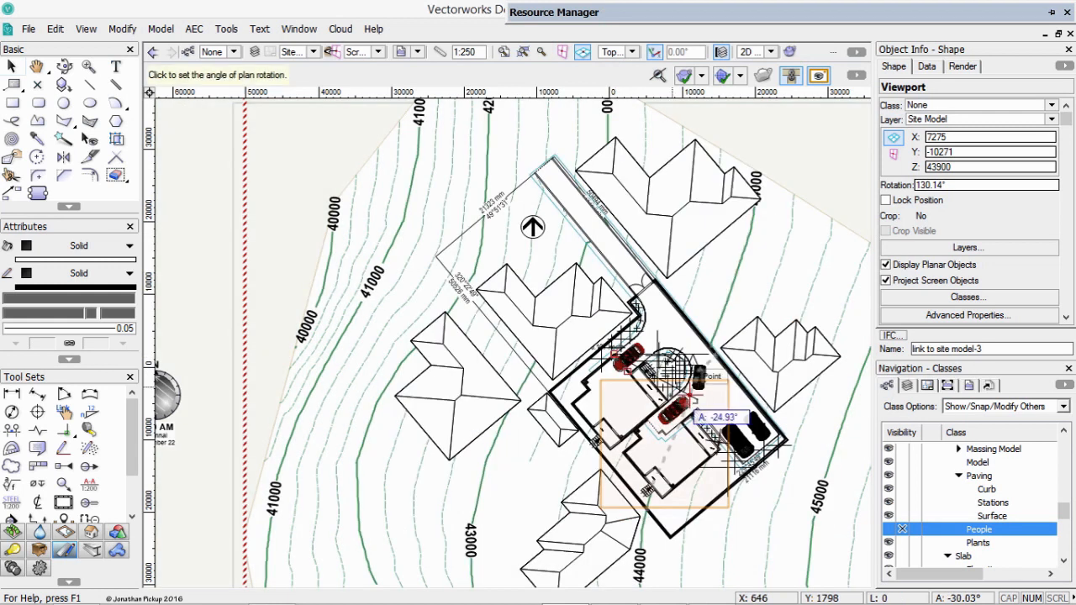
pyautogui.press('z')
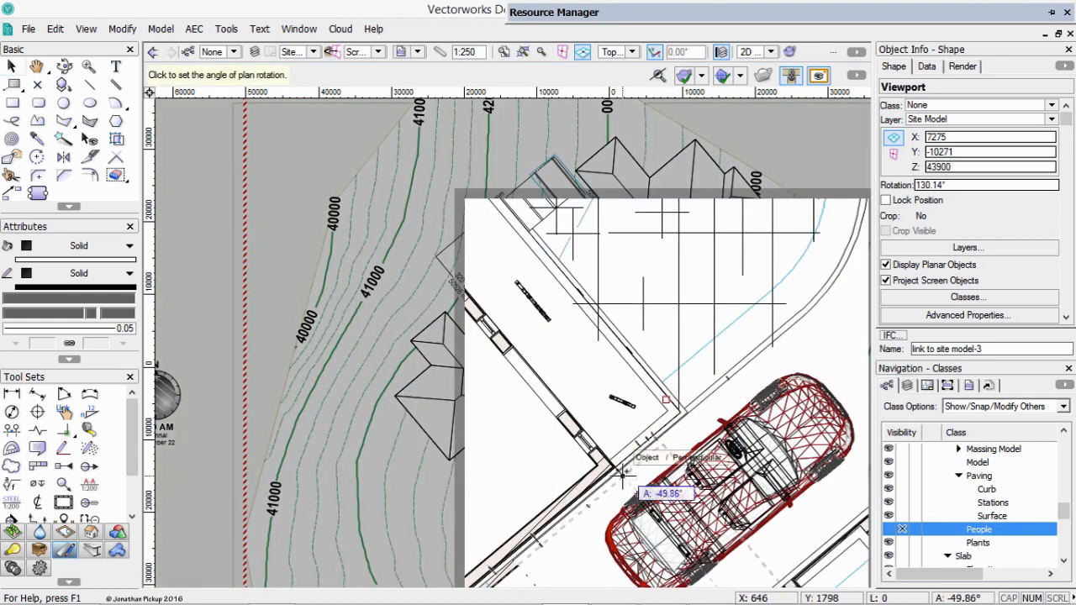
pyautogui.press('z')
pyautogui.click(642, 387)
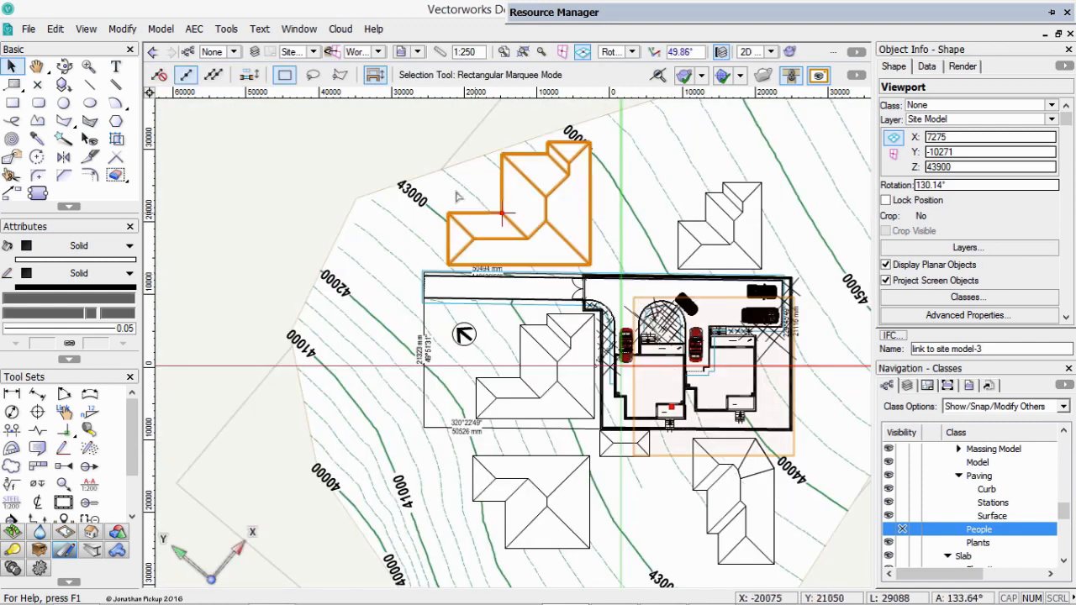
# Start a section viewport with a section line about 23.2 m long across the driveway cars, looking toward the two houses.
pyautogui.press('space')
pyautogui.moveTo(552, 233)
pyautogui.mouseDown()
pyautogui.moveTo(483, 209)
pyautogui.moveTo(430, 207)
pyautogui.moveTo(461, 245)
pyautogui.moveTo(702, 412)
pyautogui.mouseUp()
pyautogui.press('c')
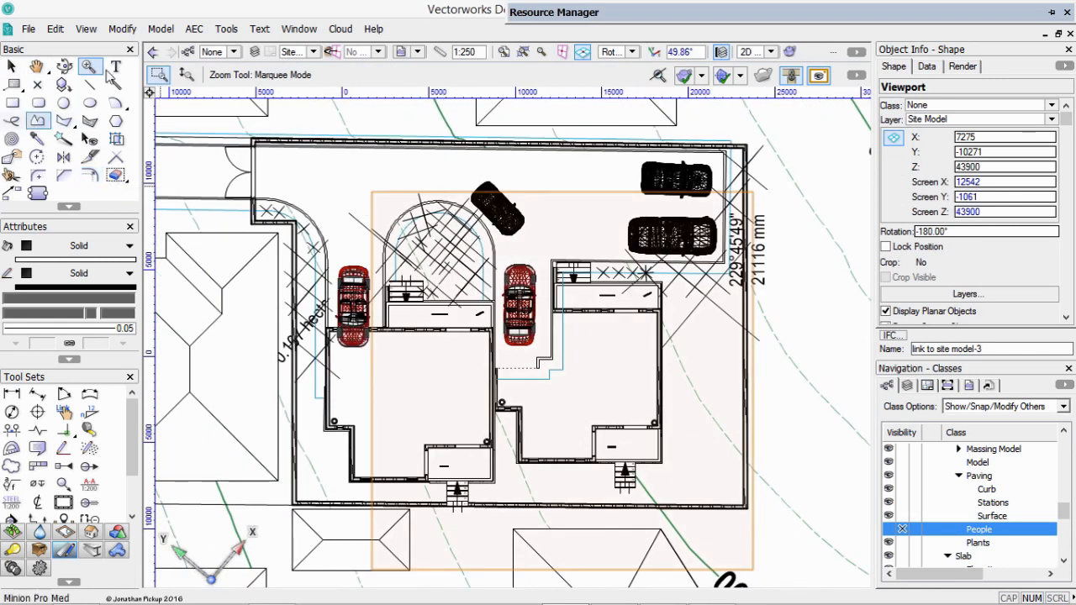
pyautogui.click(120, 29)
pyautogui.moveTo(86, 30)
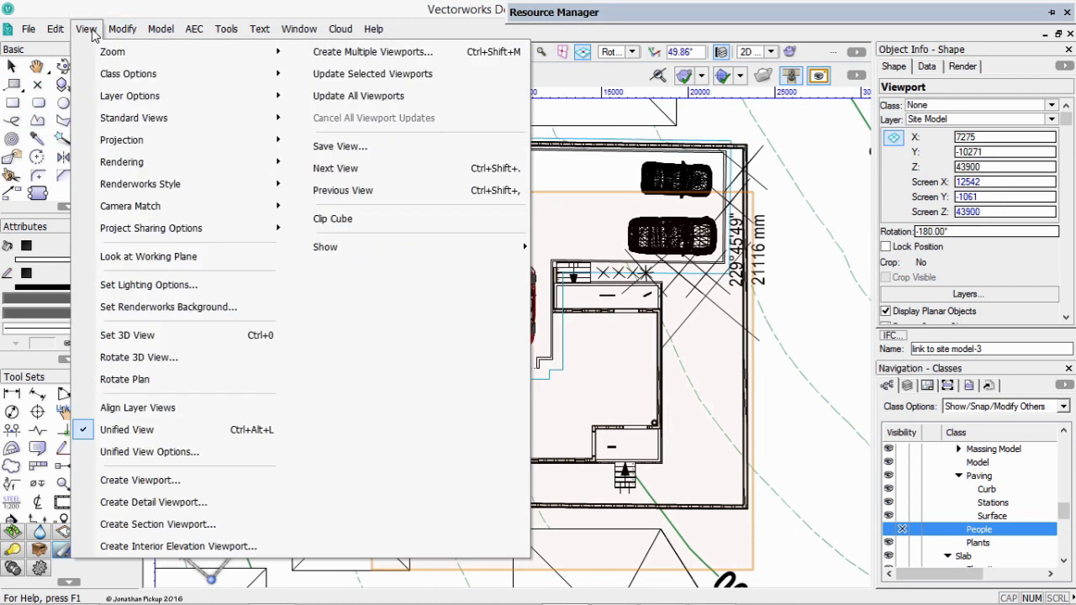
pyautogui.click(168, 525)
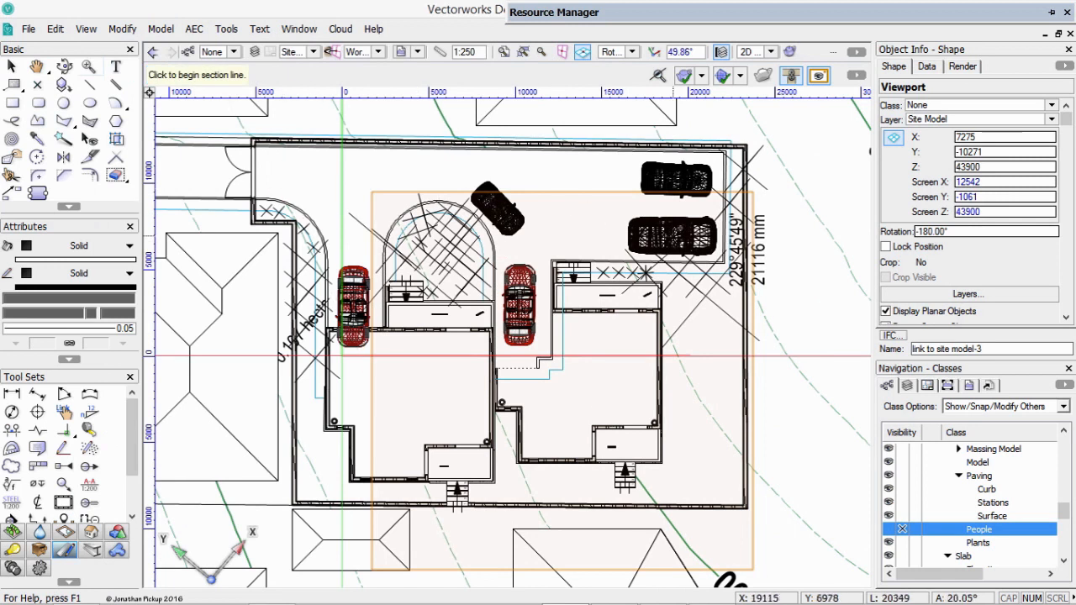
pyautogui.click(694, 263)
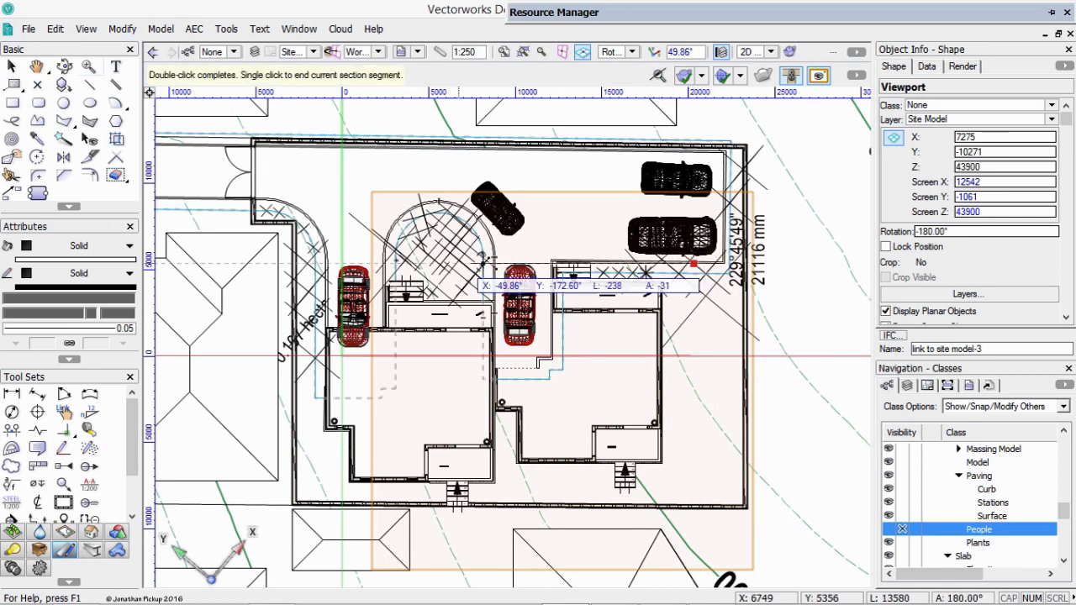
pyautogui.doubleClick(294, 258)
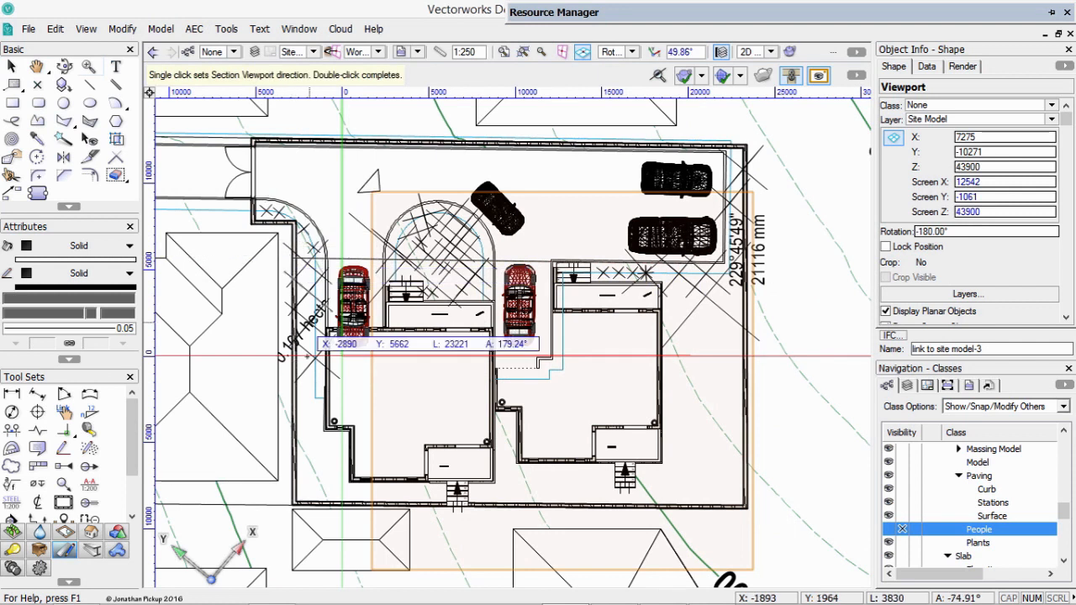
pyautogui.click(302, 370)
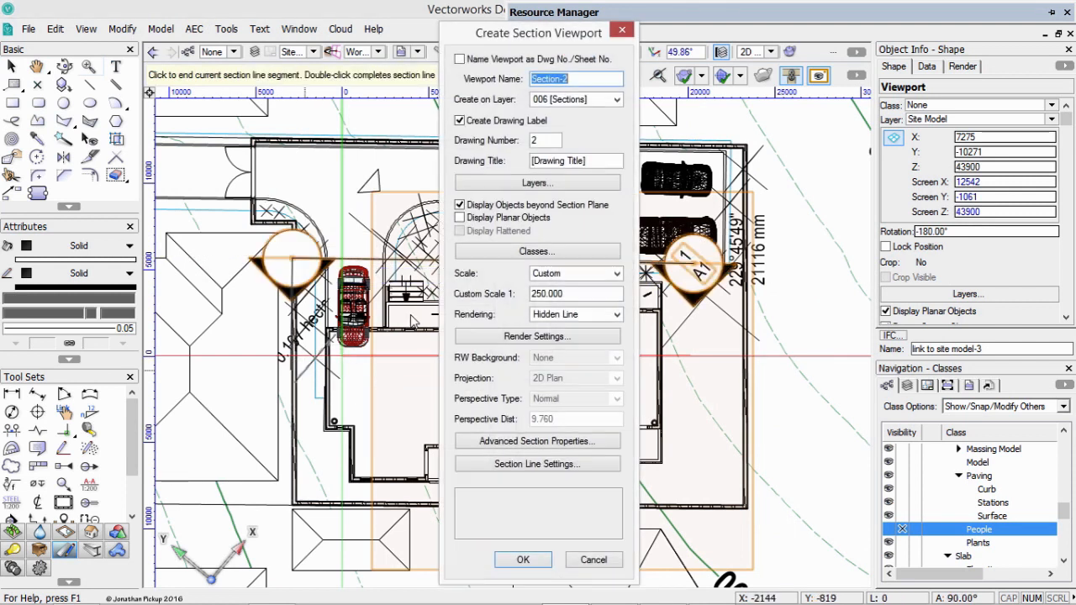
# Place the new section viewport on the 006 [Sections] sheet layer and set its scale to 1:100.
pyautogui.click(586, 99)
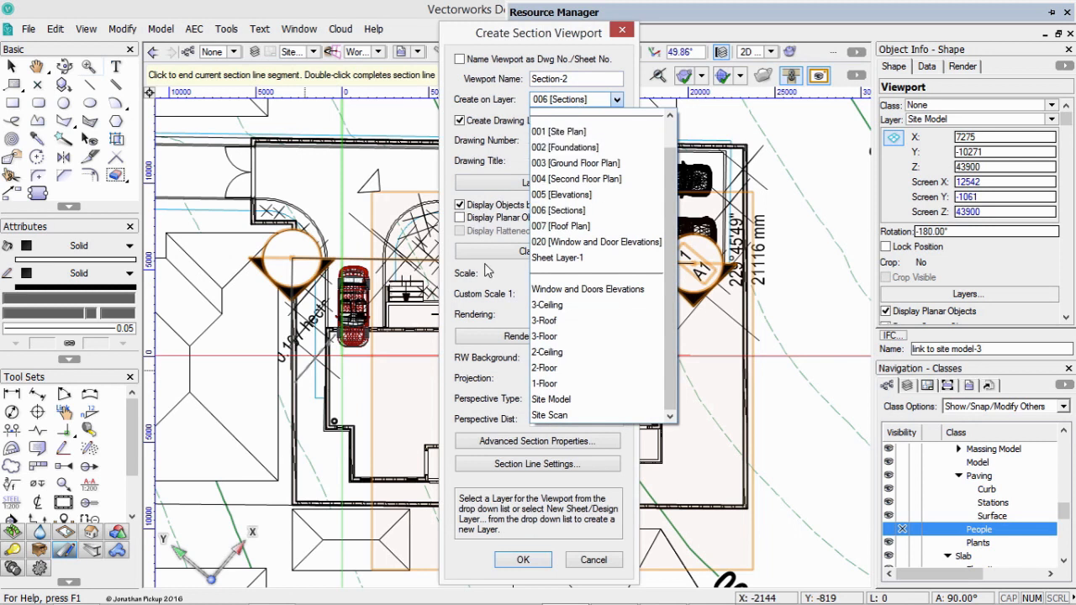
pyautogui.click(565, 210)
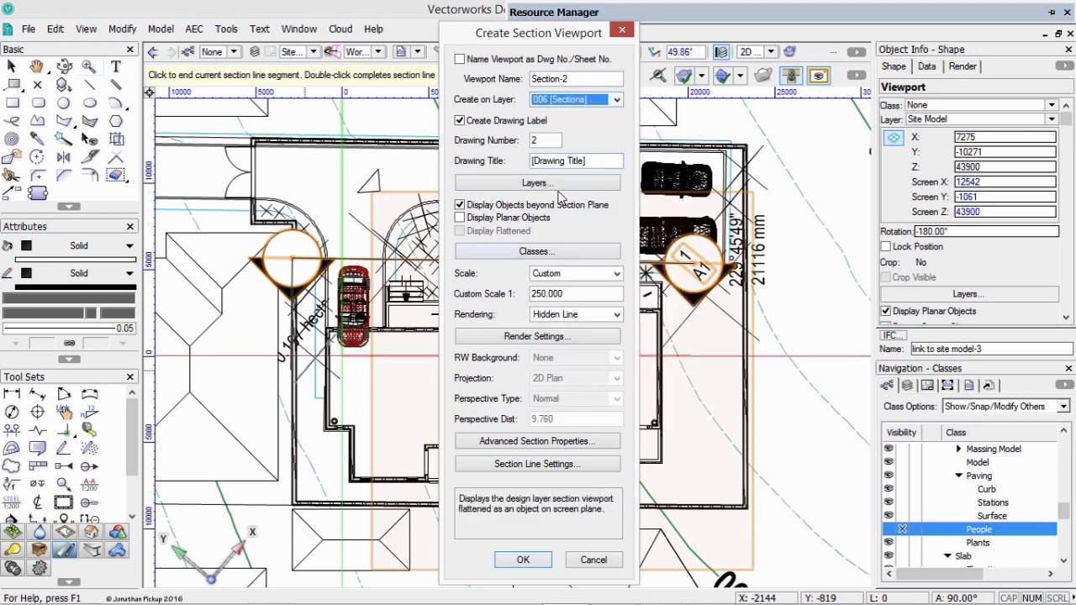
pyautogui.click(616, 274)
pyautogui.moveTo(614, 392); pyautogui.dragTo(615, 492)
pyautogui.click(558, 496)
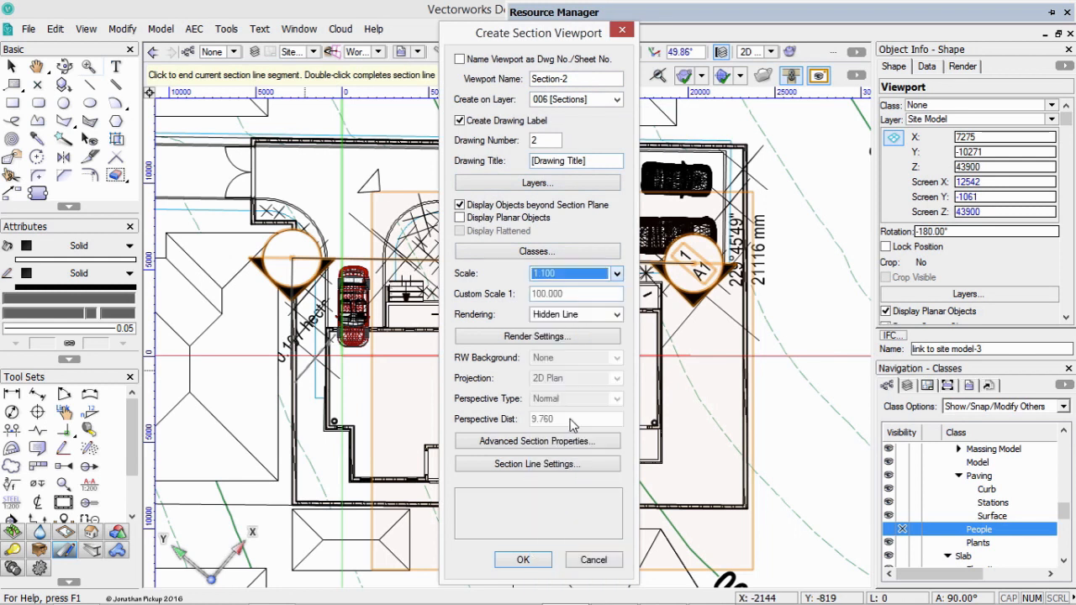
# Review the advanced section properties, trying structural and nonstructural groups and separate cross sections, and return to merged cross sections.
pyautogui.click(529, 439)
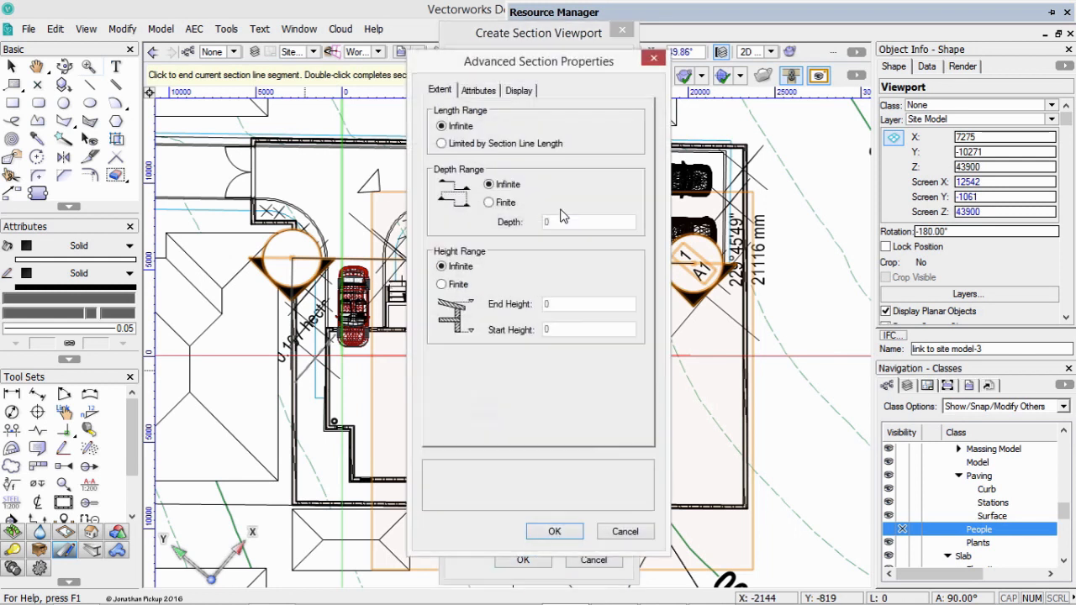
pyautogui.click(480, 91)
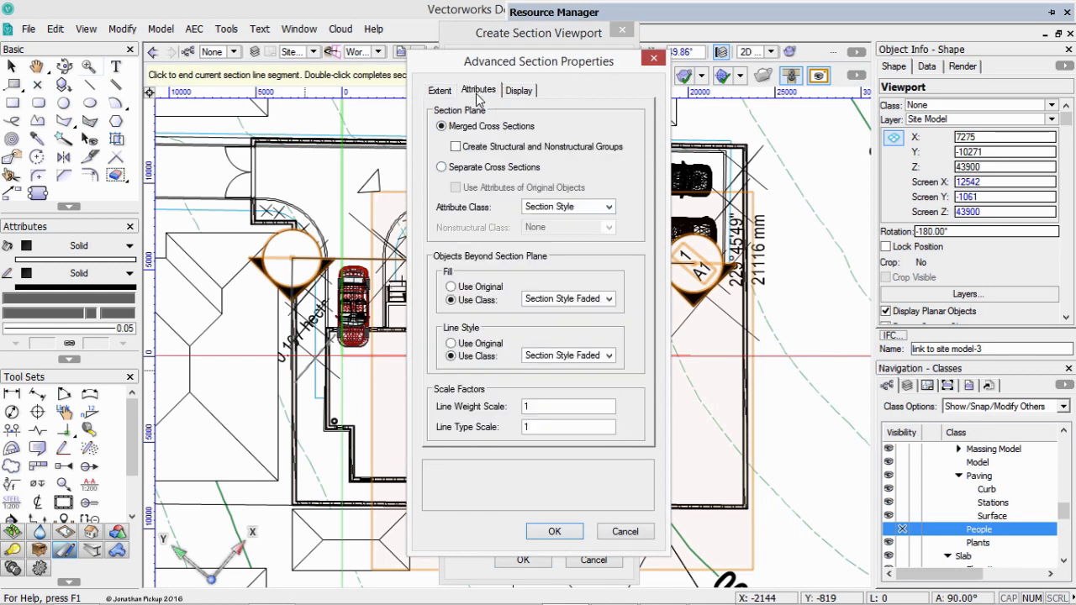
pyautogui.click(574, 208)
pyautogui.click(579, 189)
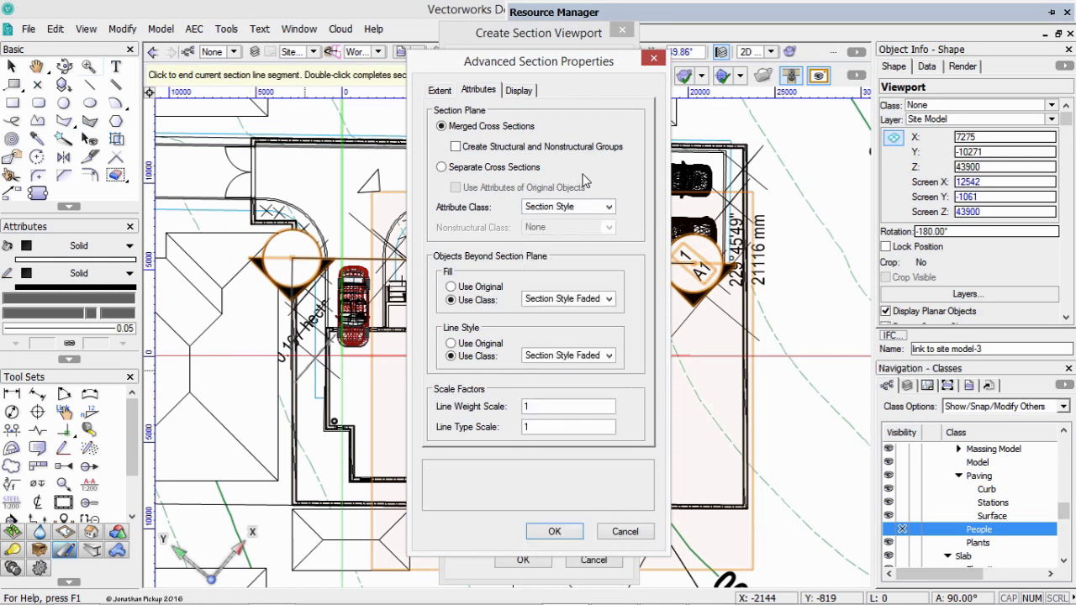
pyautogui.click(592, 203)
pyautogui.click(609, 180)
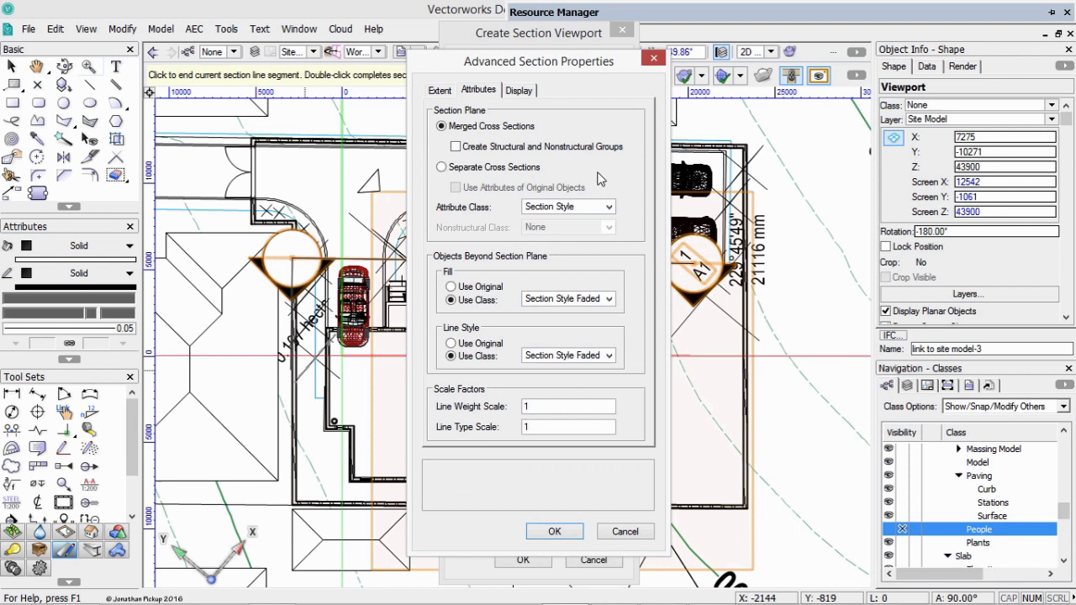
pyautogui.click(481, 147)
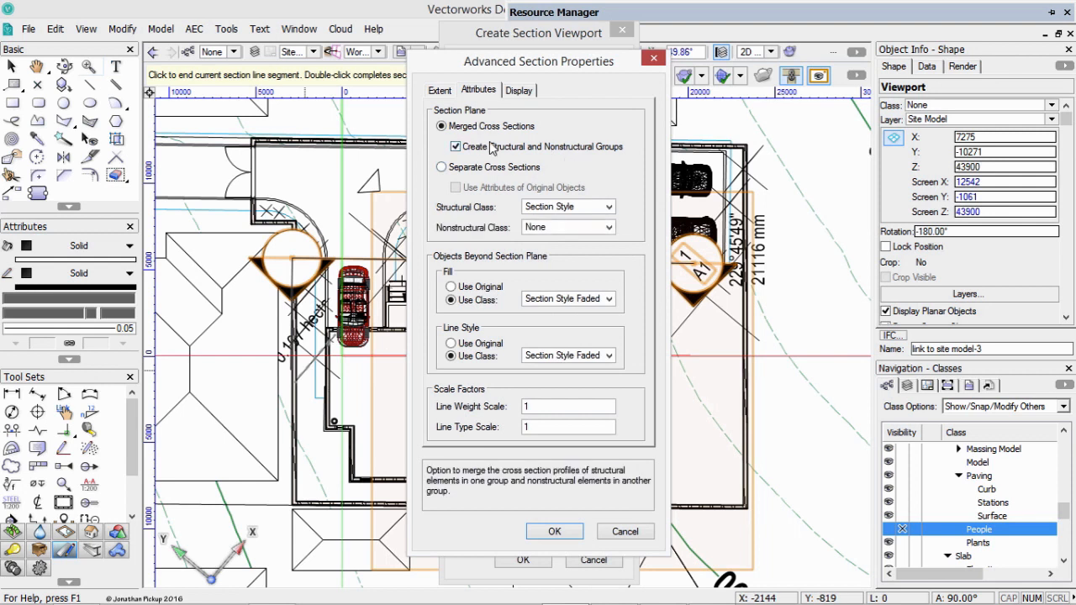
pyautogui.click(466, 167)
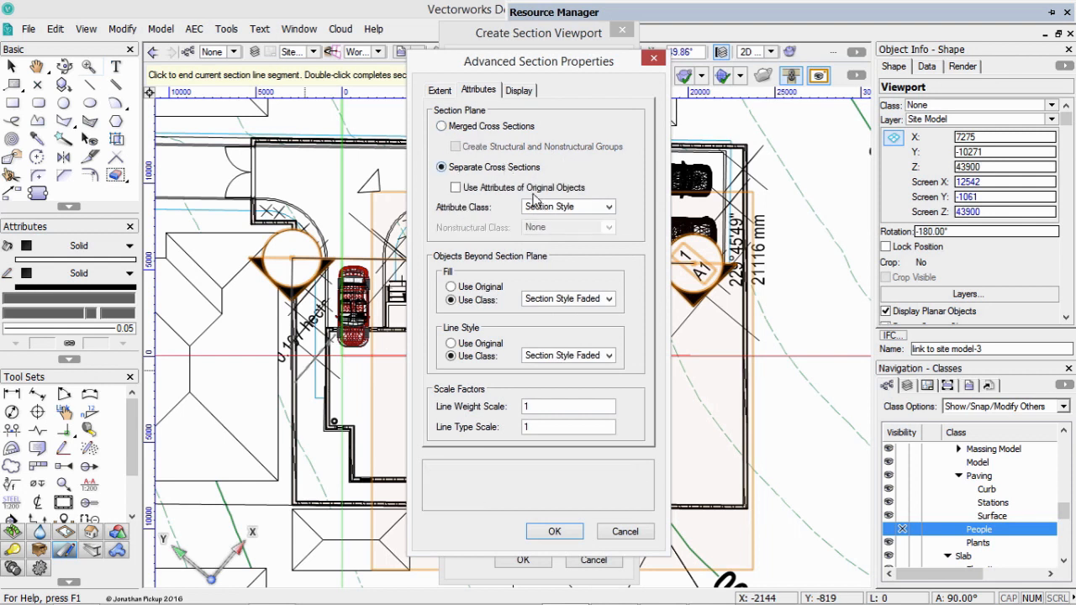
pyautogui.click(464, 127)
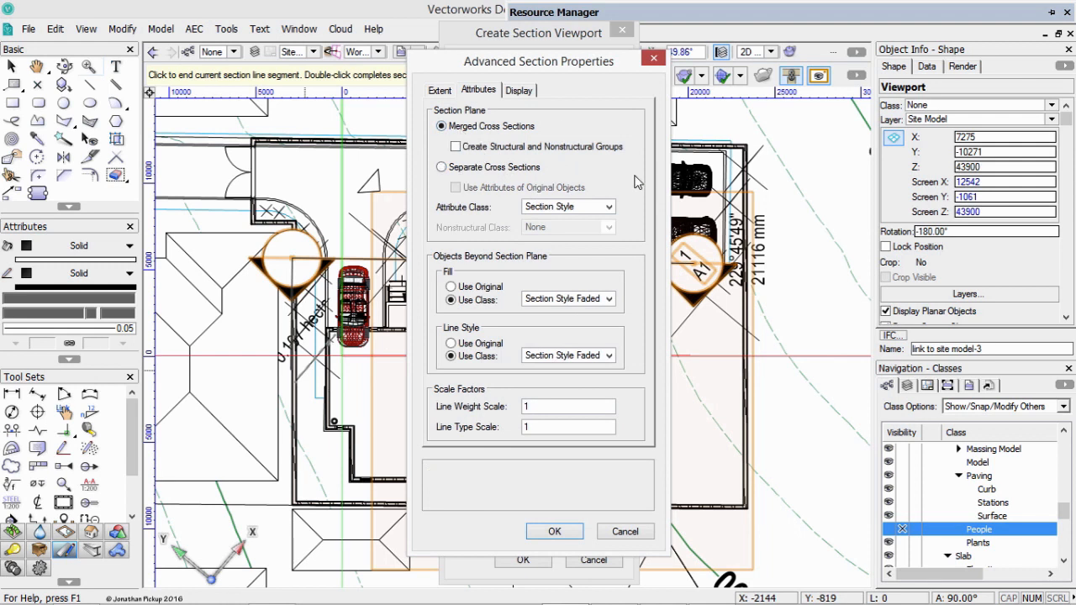
# Accept merged cross sections with the Section Style class and create the section viewport.
pyautogui.click(555, 533)
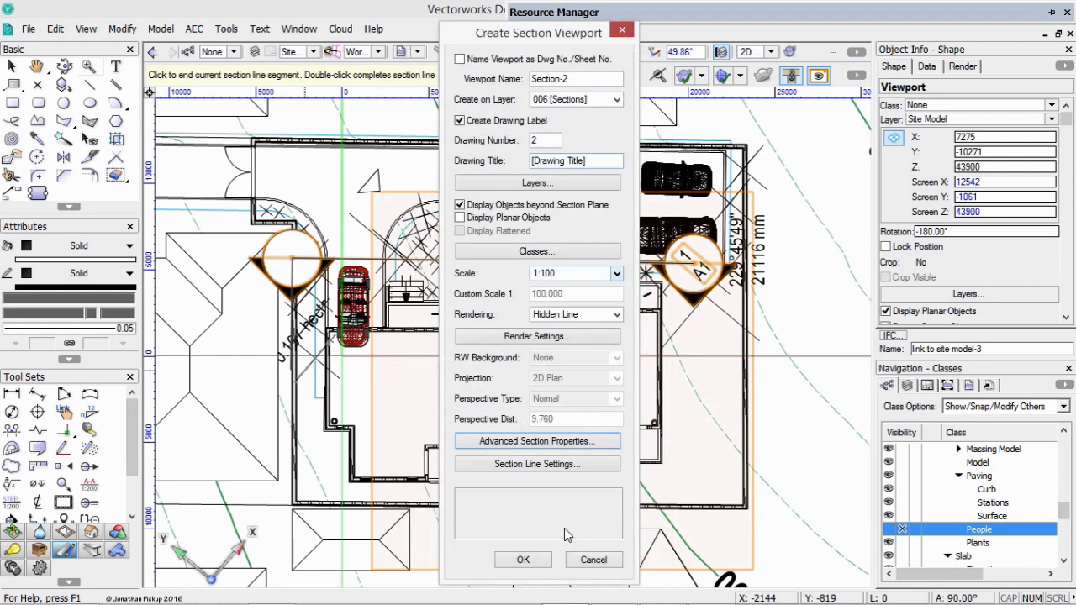
pyautogui.click(542, 559)
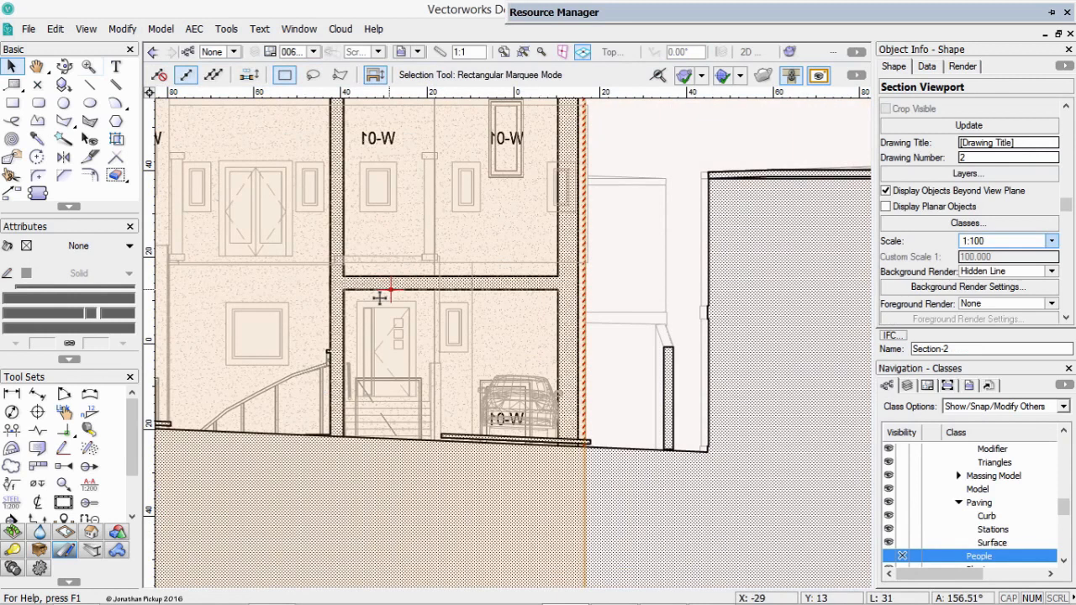
# Move the new section viewport up clear of the existing section, above the sheet border.
pyautogui.moveTo(393, 354)
pyautogui.mouseDown(button='middle')
pyautogui.moveTo(459, 389)
pyautogui.moveTo(449, 385)
pyautogui.mouseUp(button='middle')
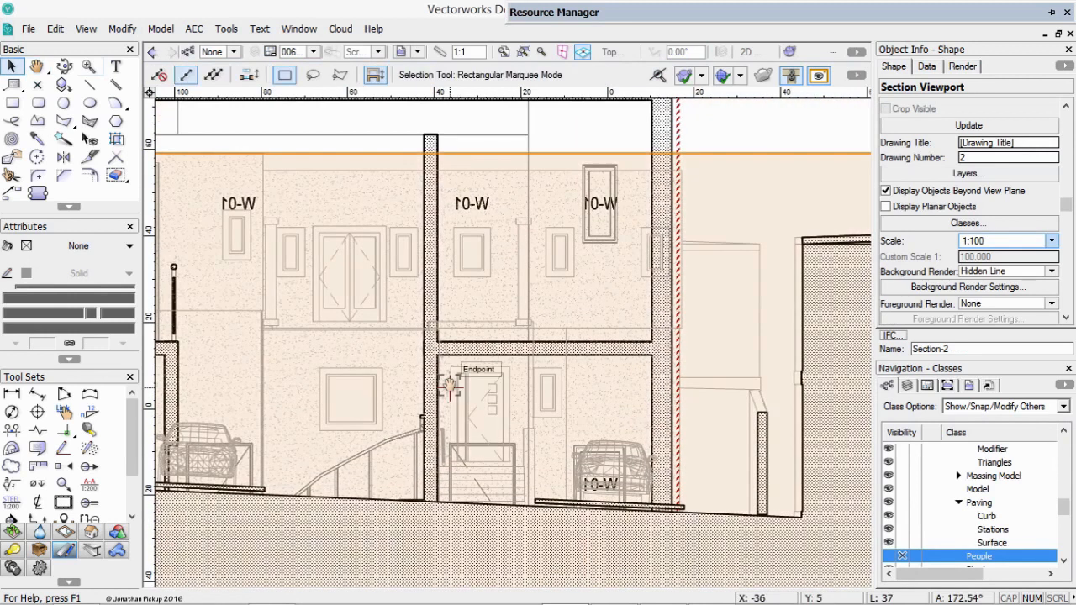
pyautogui.scroll(2, 471, 372)
pyautogui.scroll(-6, 481, 394)
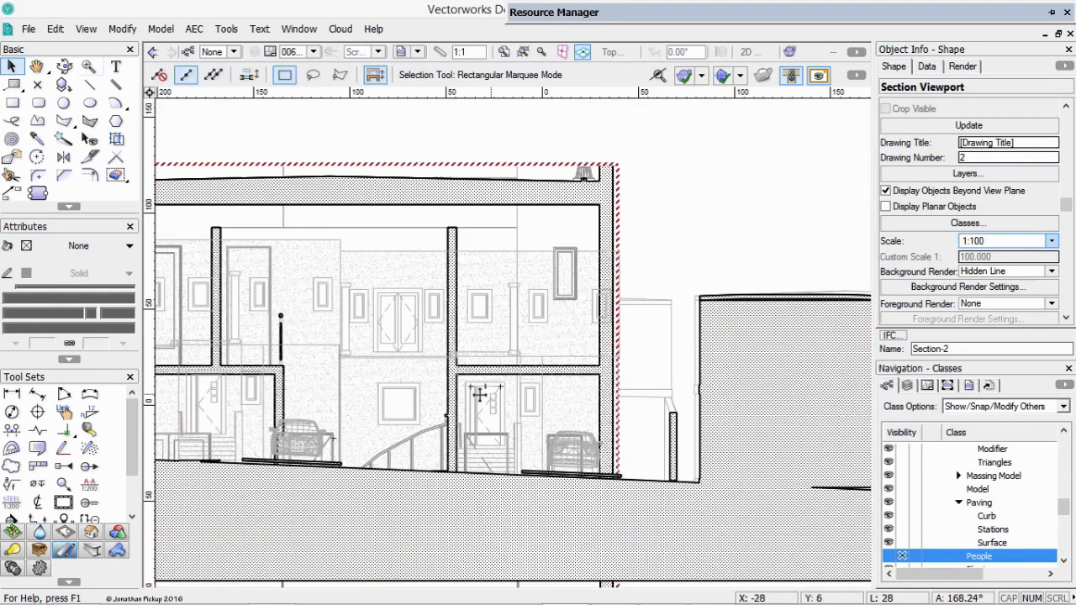
pyautogui.moveTo(481, 393); pyautogui.dragTo(352, 396, button='middle')
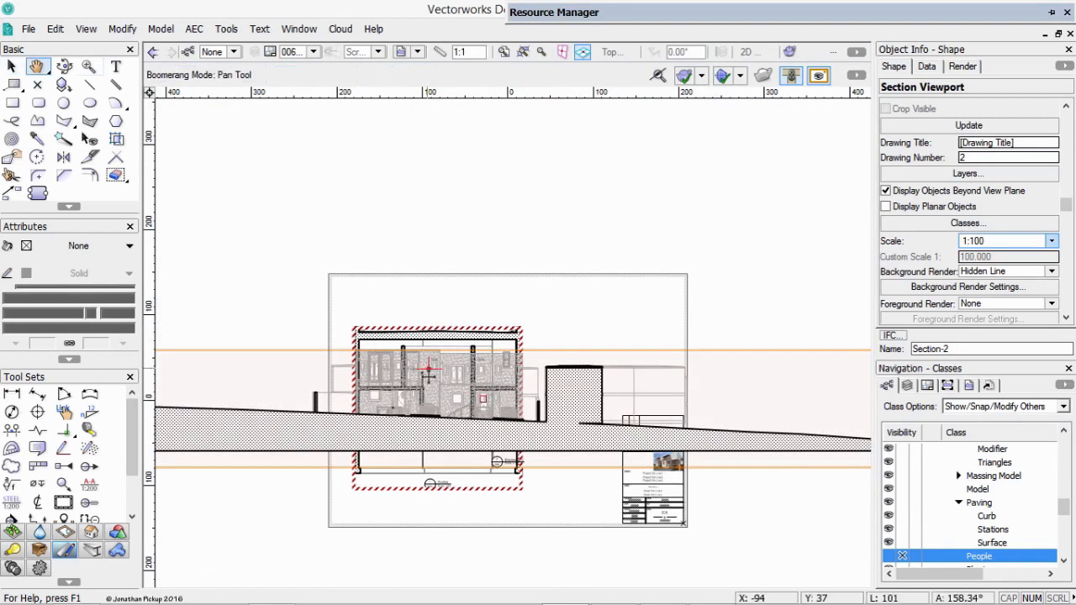
pyautogui.moveTo(542, 379); pyautogui.dragTo(576, 206)
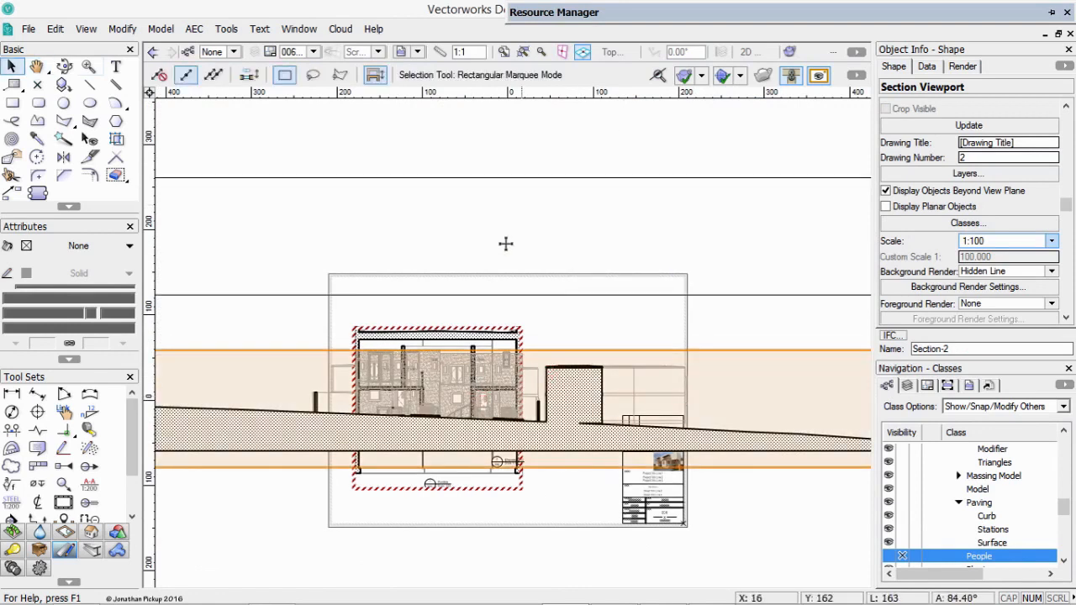
pyautogui.moveTo(439, 174); pyautogui.dragTo(454, 246, button='middle')
# Crop the new section viewport around the two houses with a rectangle about 23.4 m wide by 9.9 m high.
pyautogui.press('c')
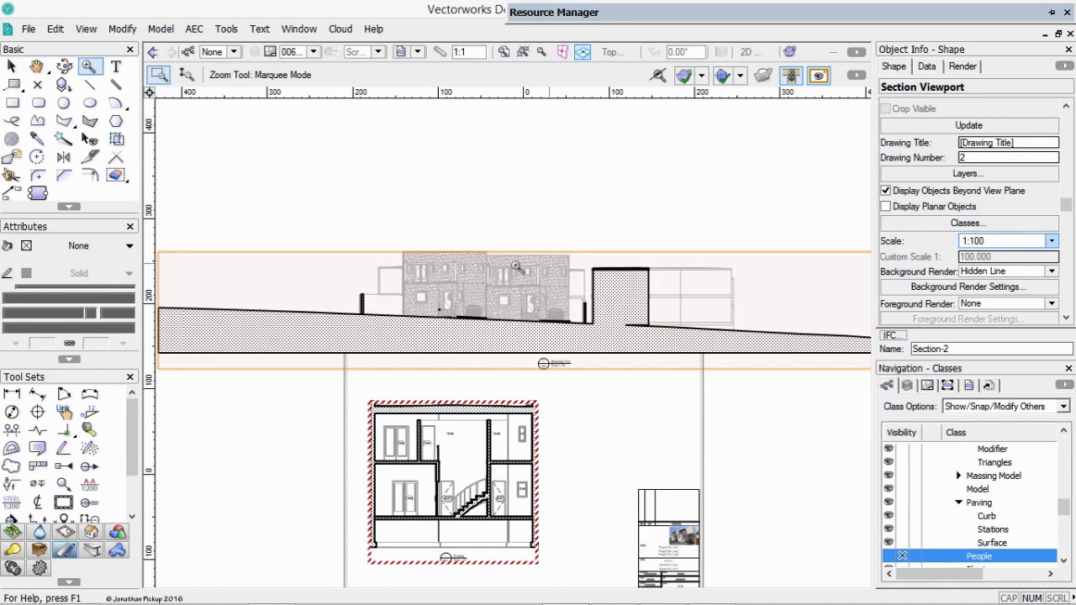
pyautogui.rightClick(428, 266)
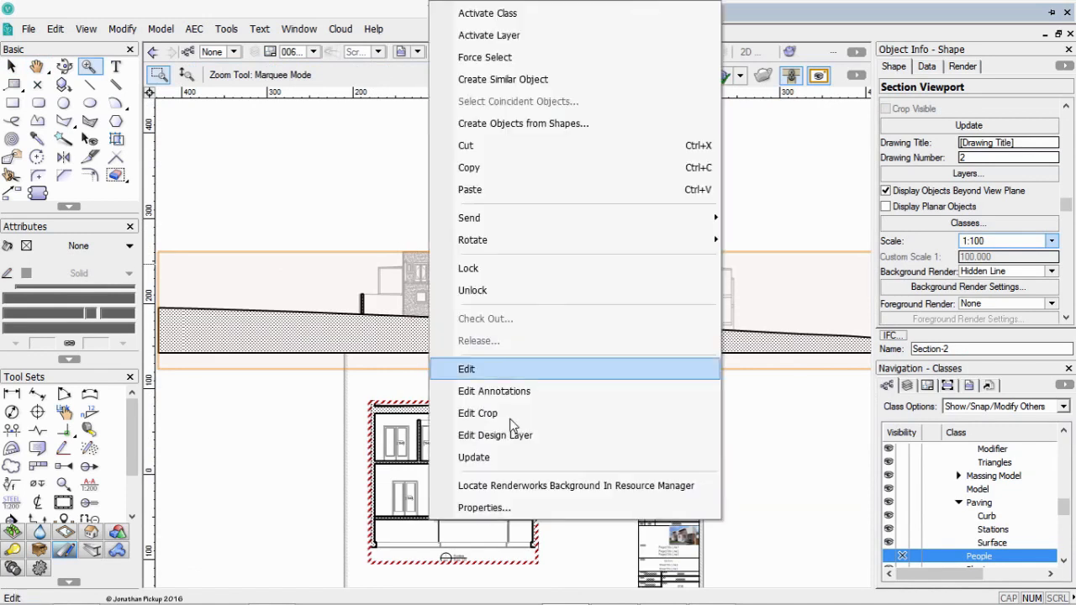
pyautogui.click(502, 413)
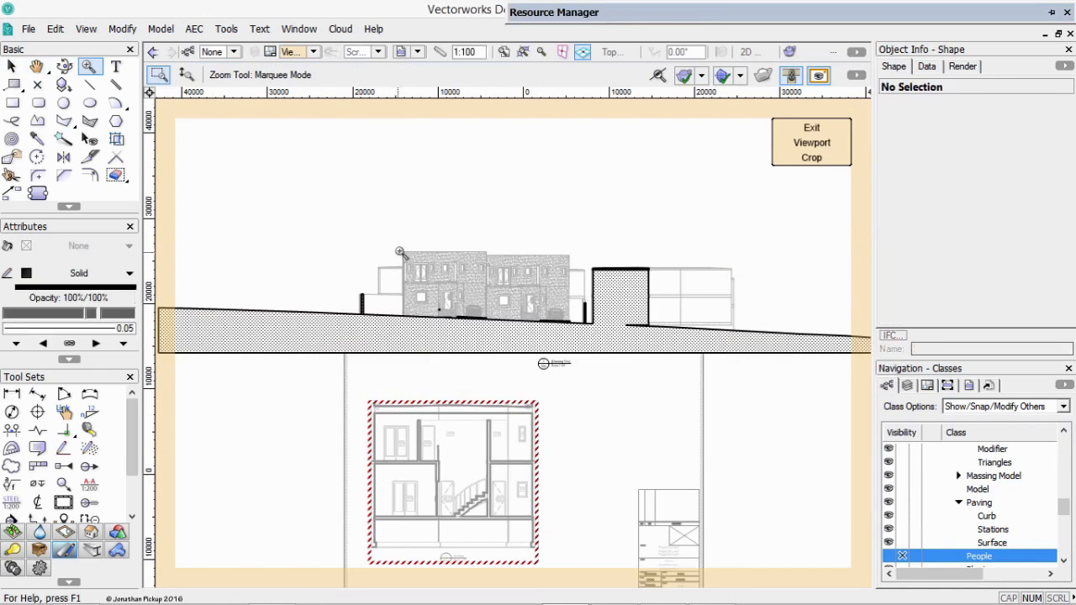
pyautogui.press('4')
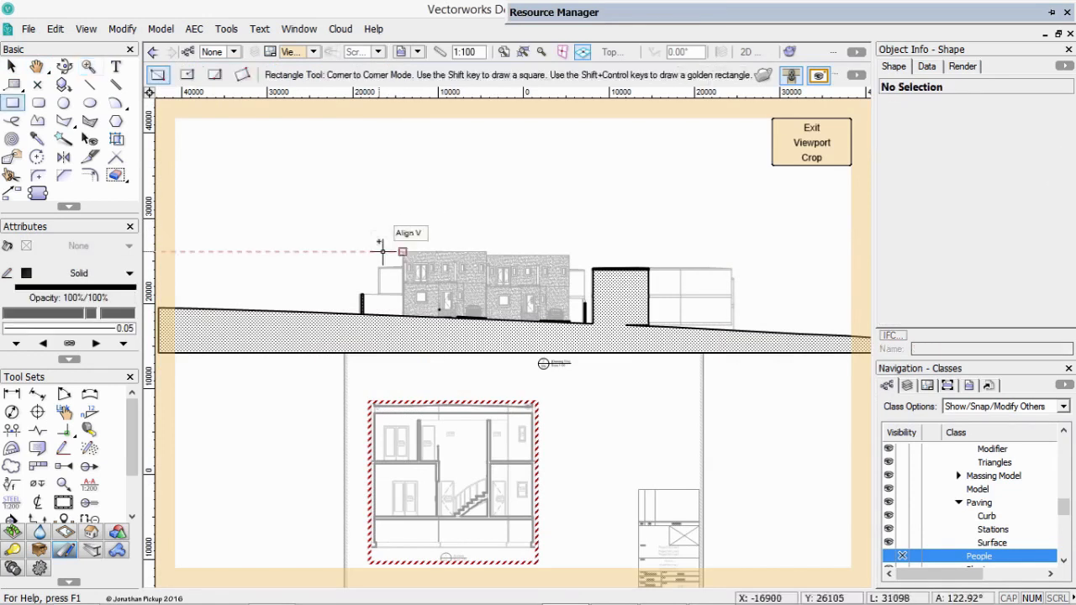
pyautogui.click(385, 243)
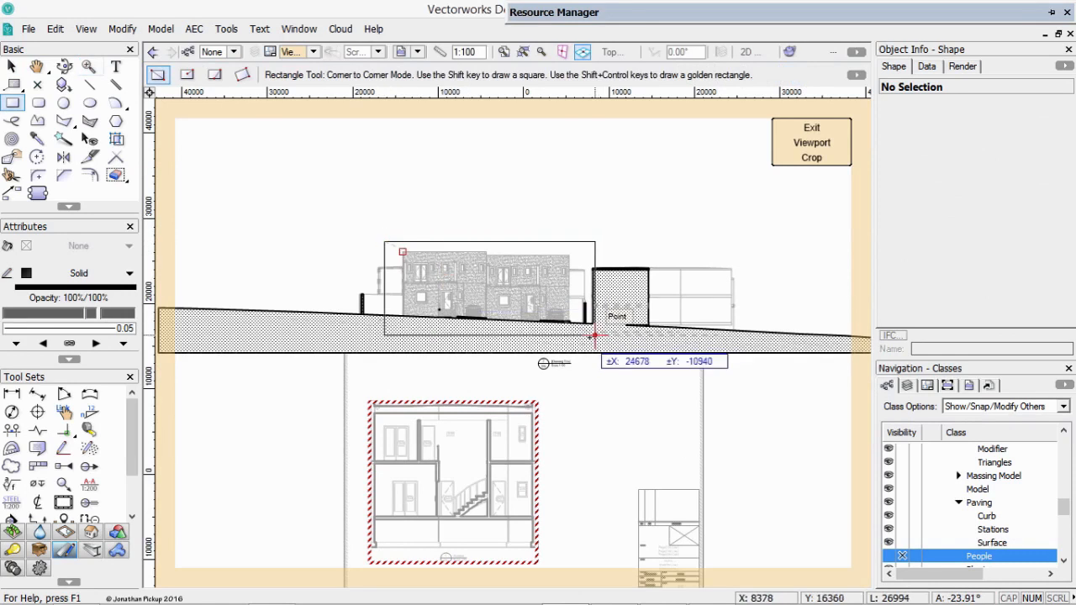
pyautogui.click(585, 326)
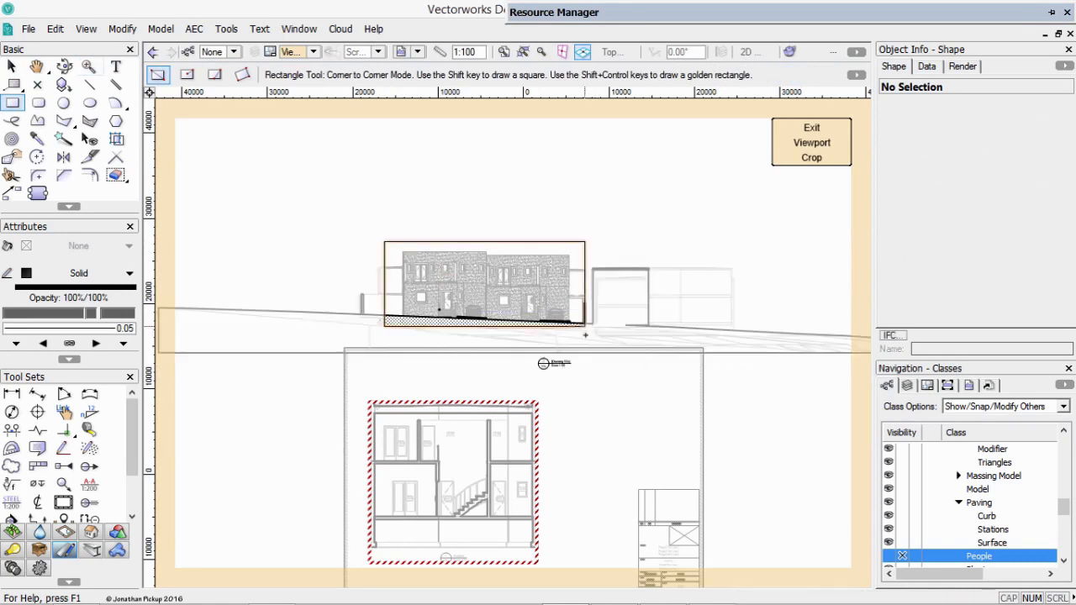
pyautogui.click(809, 147)
# Turn off Display Surface Hatches in the section viewport's Hidden Line background render settings and update the viewport.
pyautogui.press('c')
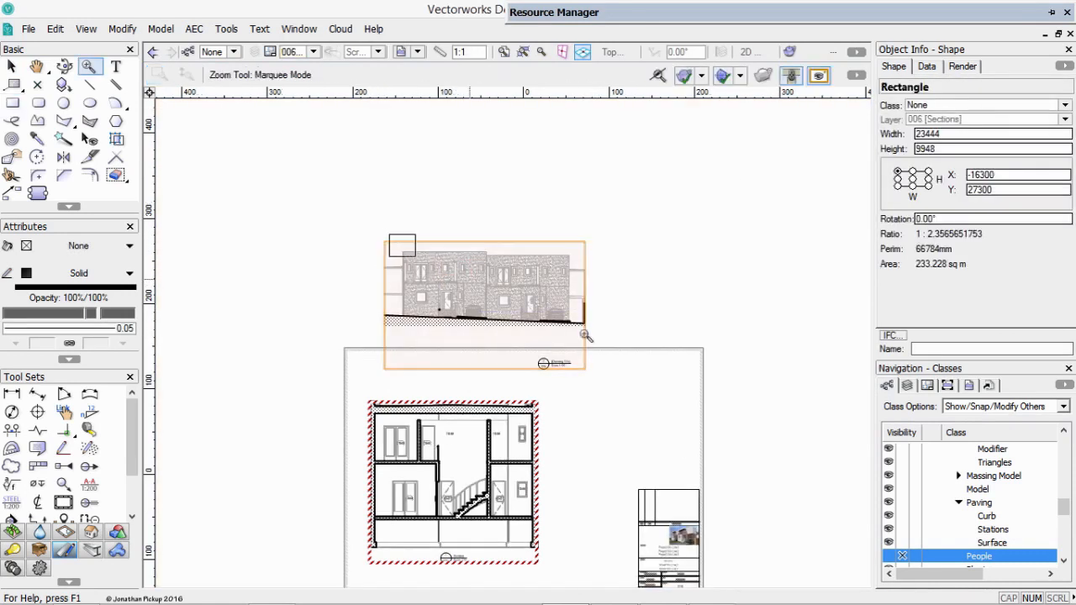
pyautogui.moveTo(586, 336); pyautogui.dragTo(388, 237)
pyautogui.press('x')
pyautogui.click(360, 297)
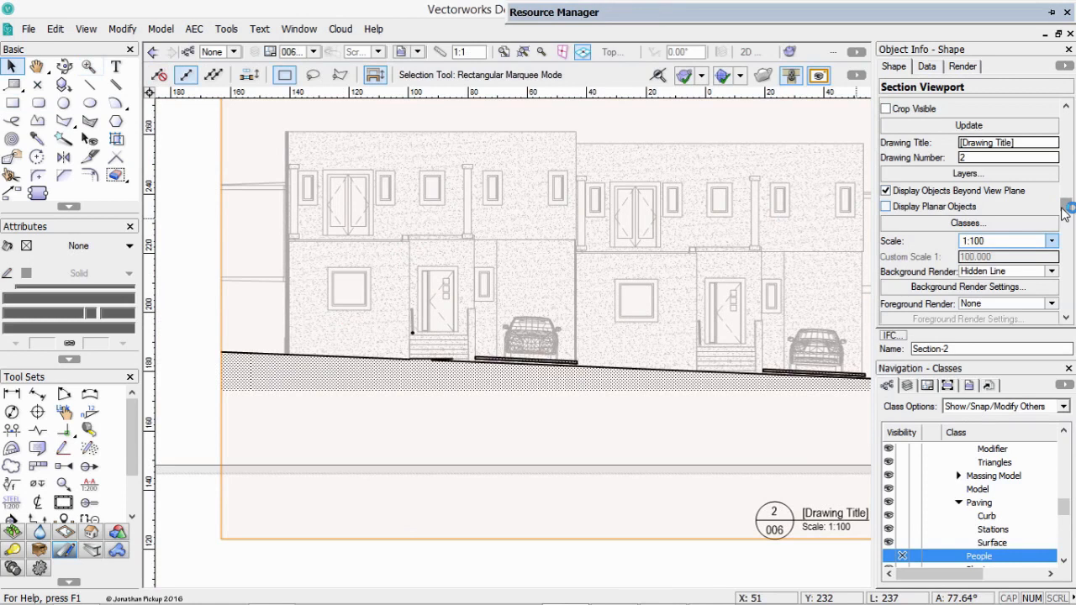
pyautogui.scroll(-5, 1066, 207)
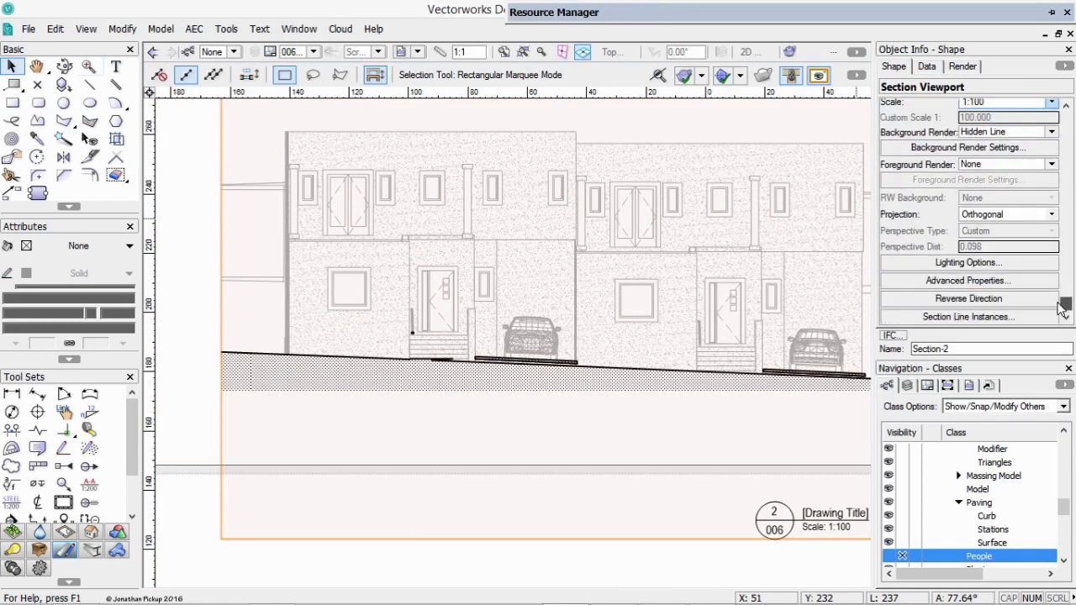
pyautogui.click(989, 148)
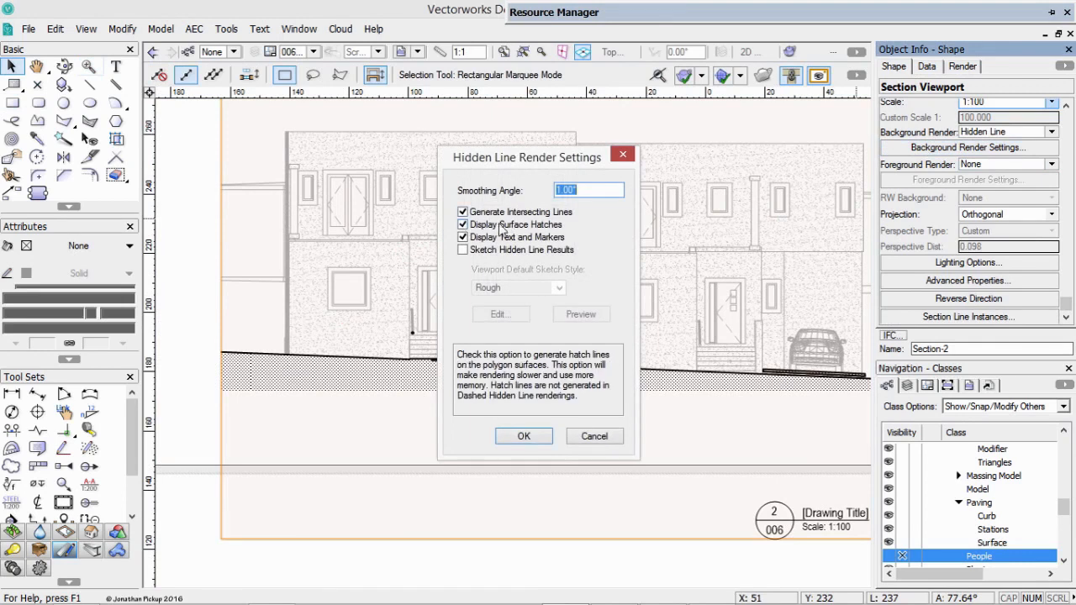
pyautogui.click(512, 225)
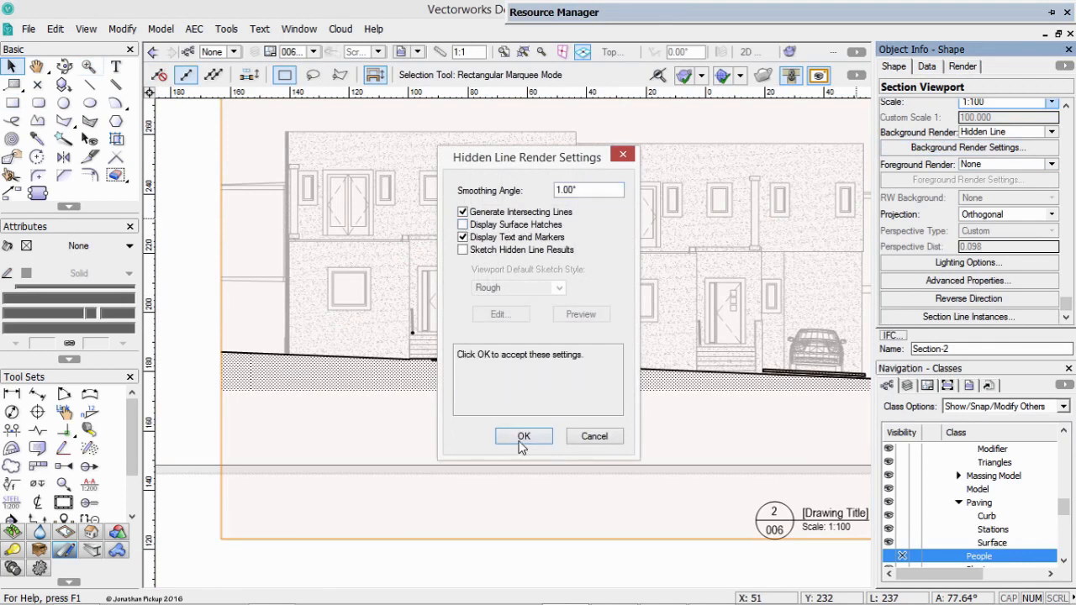
pyautogui.click(521, 443)
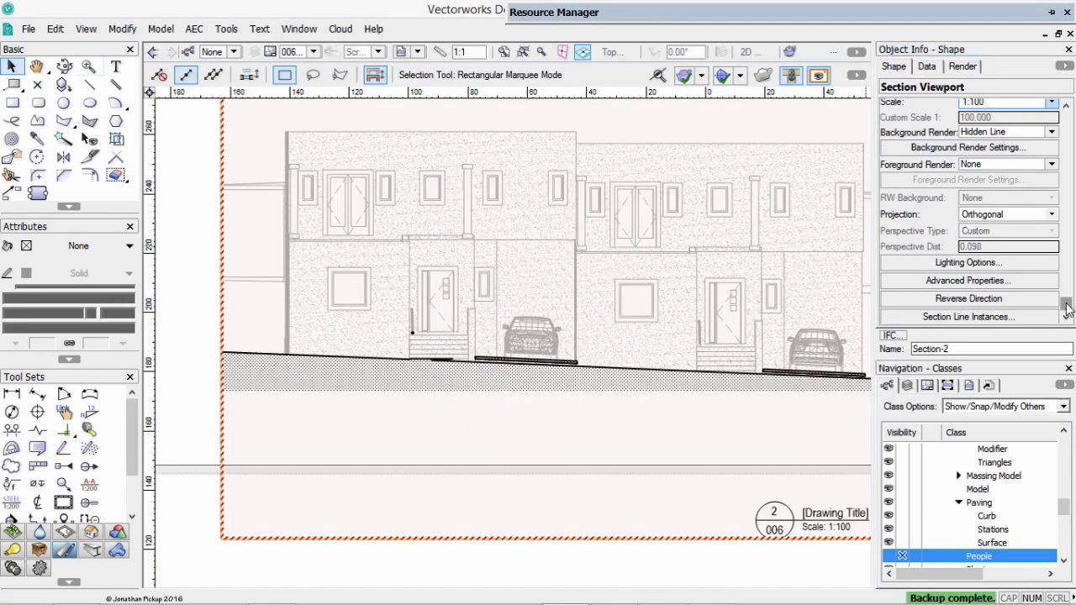
pyautogui.moveTo(1066, 303); pyautogui.dragTo(1065, 208)
pyautogui.click(971, 125)
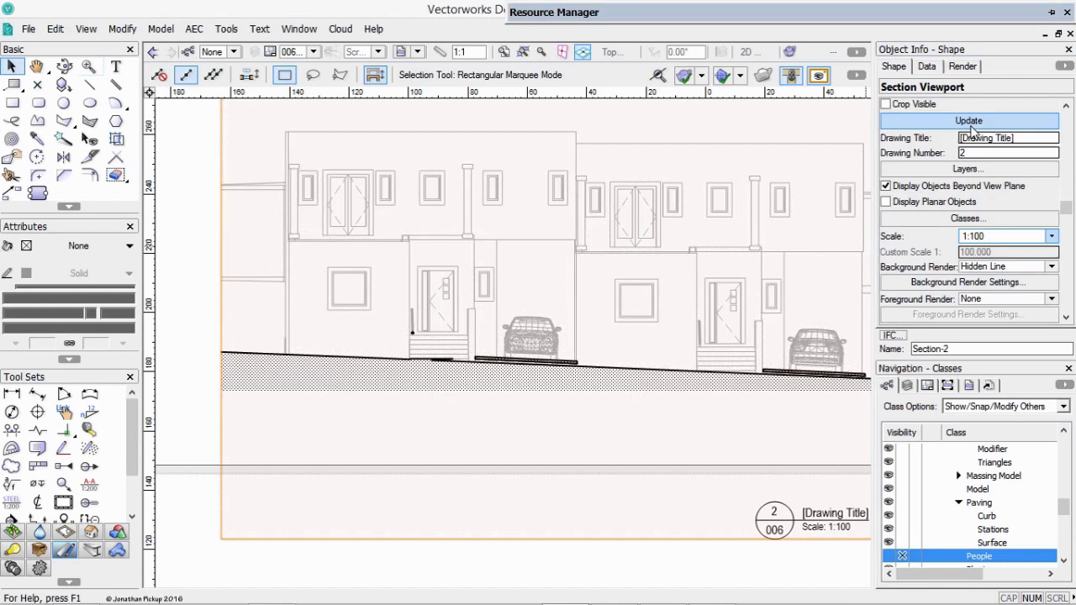
# Open the advanced section properties of the cropped section viewport.
pyautogui.moveTo(1067, 209); pyautogui.dragTo(1068, 299)
pyautogui.click(1000, 214)
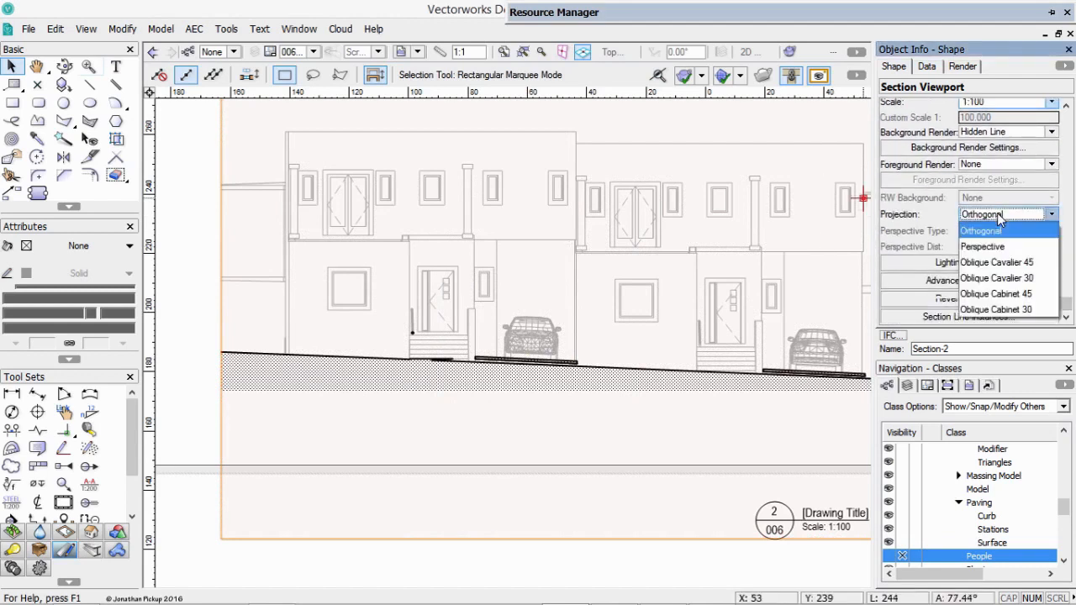
pyautogui.click(911, 280)
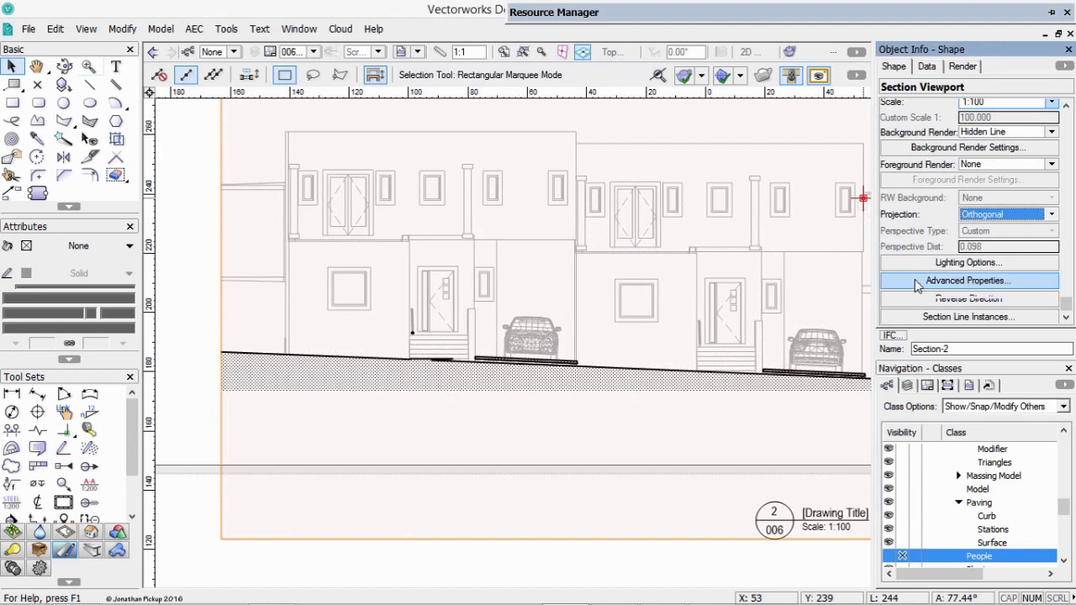
pyautogui.click(917, 282)
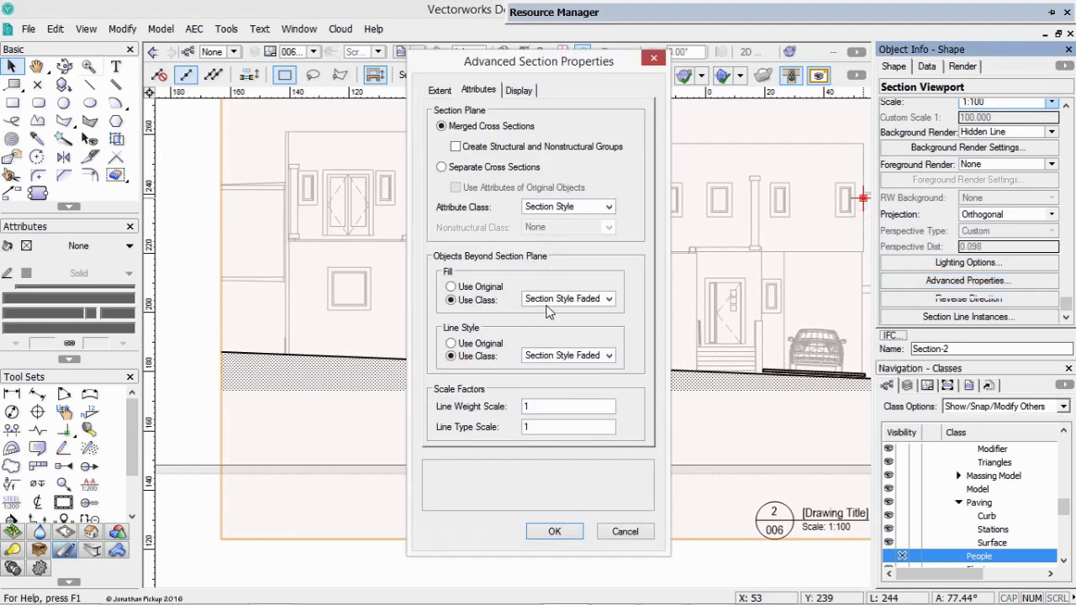
# Try the class None for both the fill and the line style of objects beyond the section plane.
pyautogui.click(555, 300)
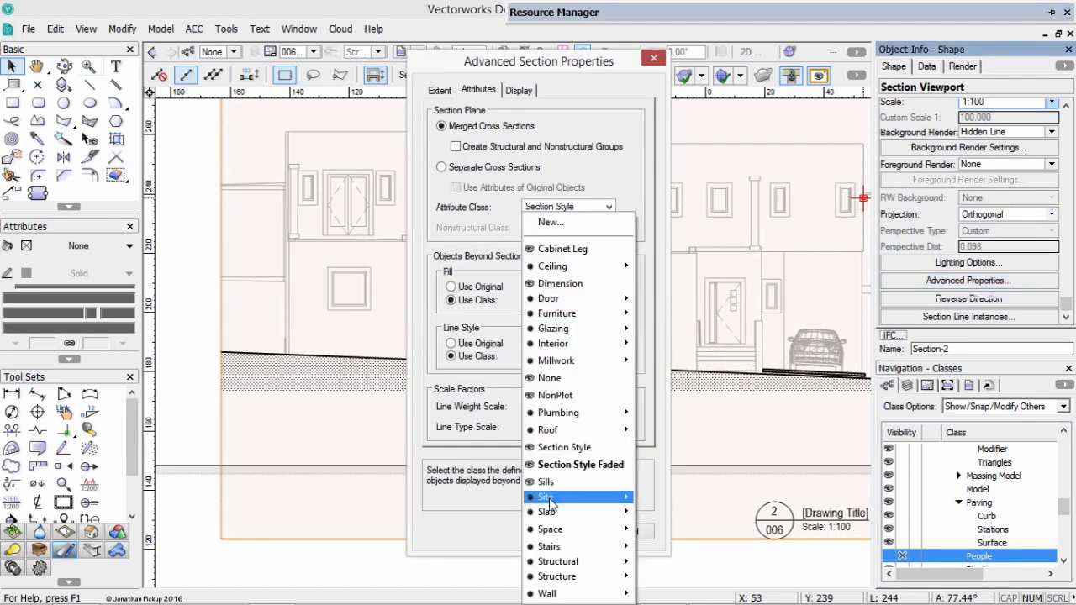
pyautogui.click(551, 380)
pyautogui.click(565, 356)
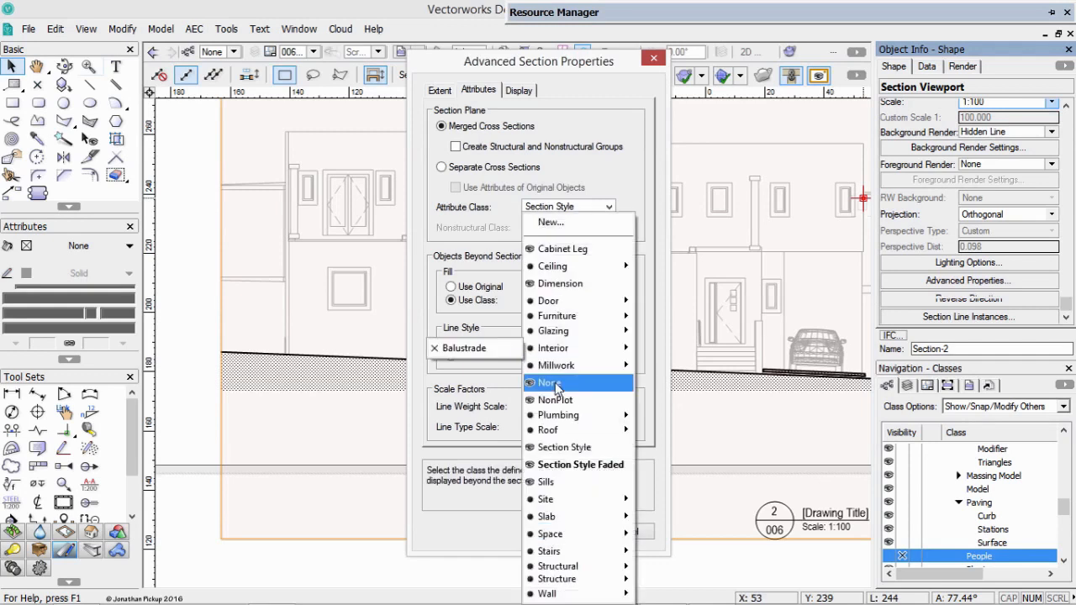
pyautogui.click(555, 383)
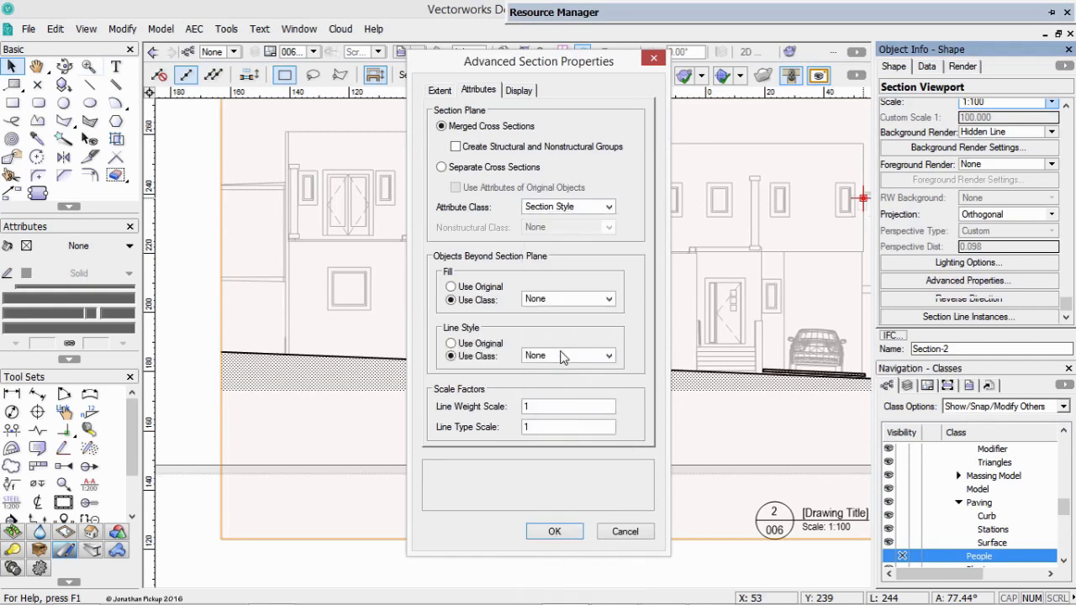
# For objects beyond the section plane, set the fill class to Section Style and the line style class to Section Style Faded.
pyautogui.click(569, 302)
pyautogui.click(474, 429)
pyautogui.click(568, 207)
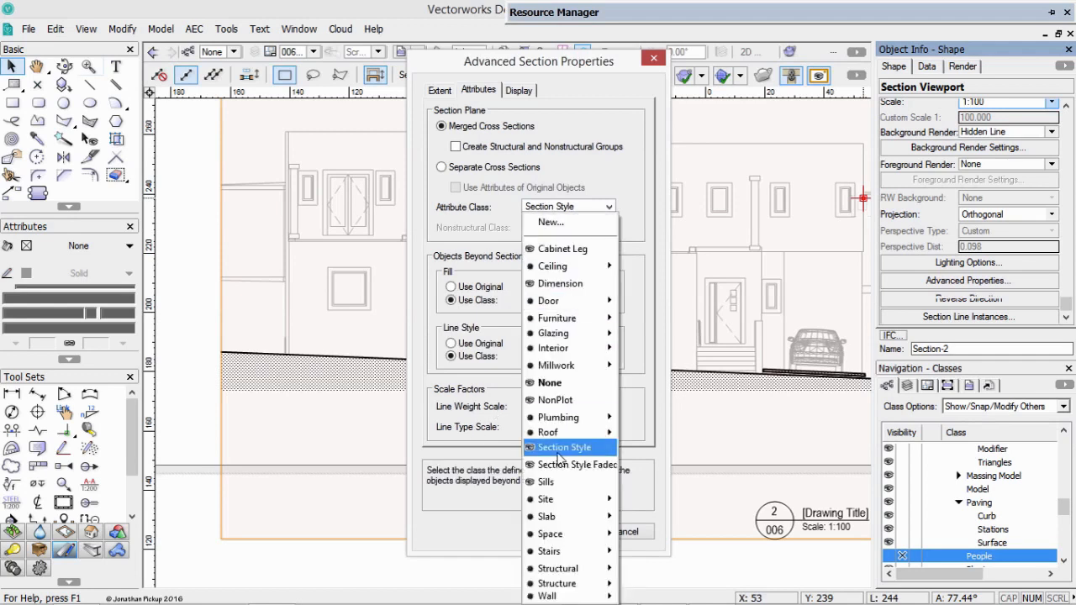
pyautogui.click(559, 448)
pyautogui.click(569, 355)
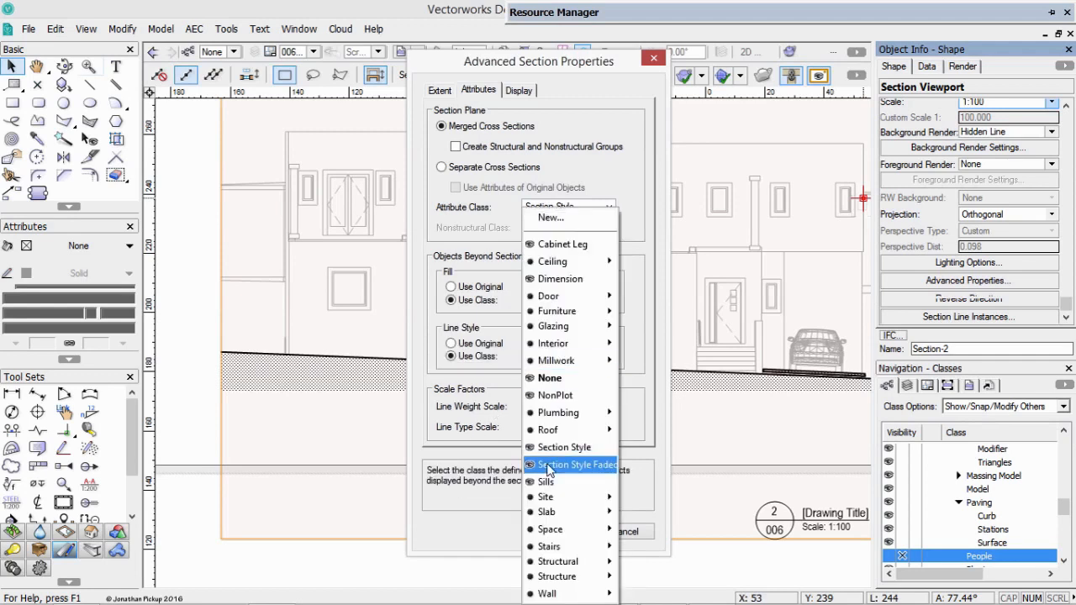
pyautogui.click(553, 465)
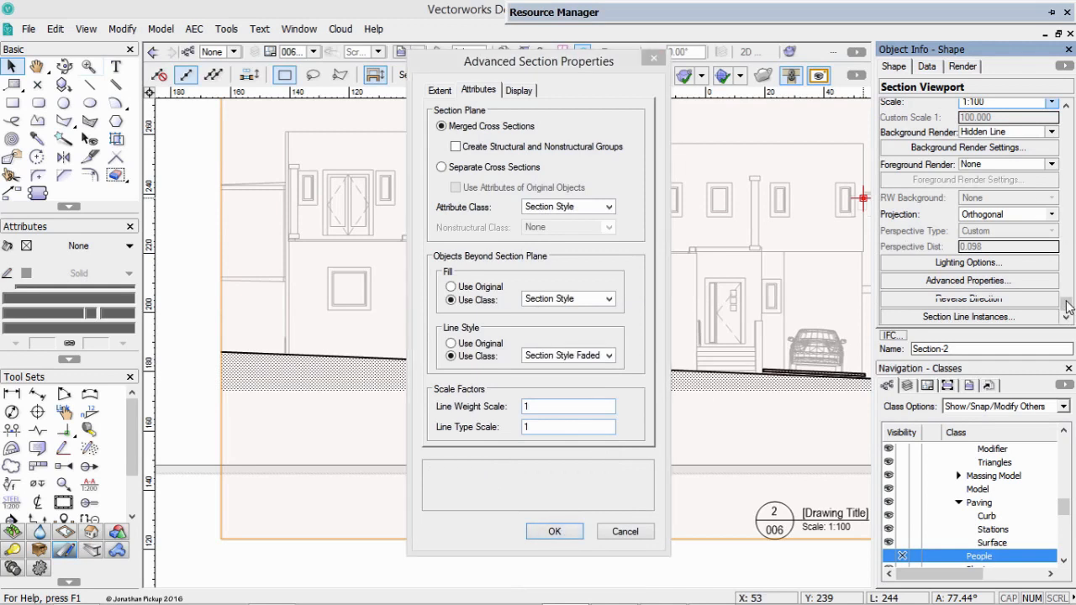
pyautogui.click(555, 532)
# Override the Section Style Faded class in the Section-2 viewport with a black pen colour and 0.18 line thickness.
pyautogui.scroll(5, 1043, 269)
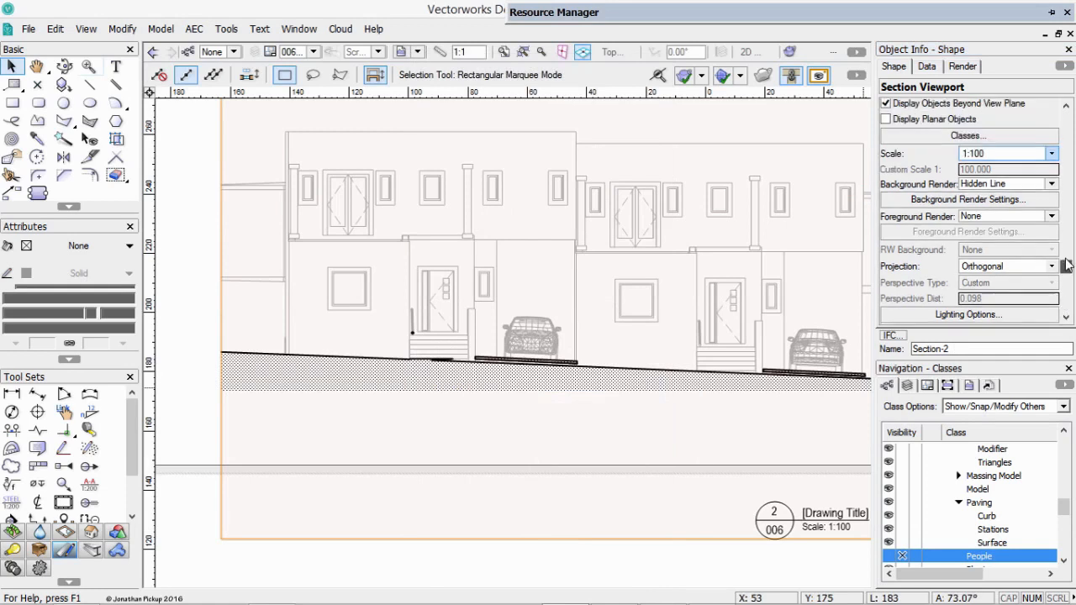
pyautogui.click(966, 166)
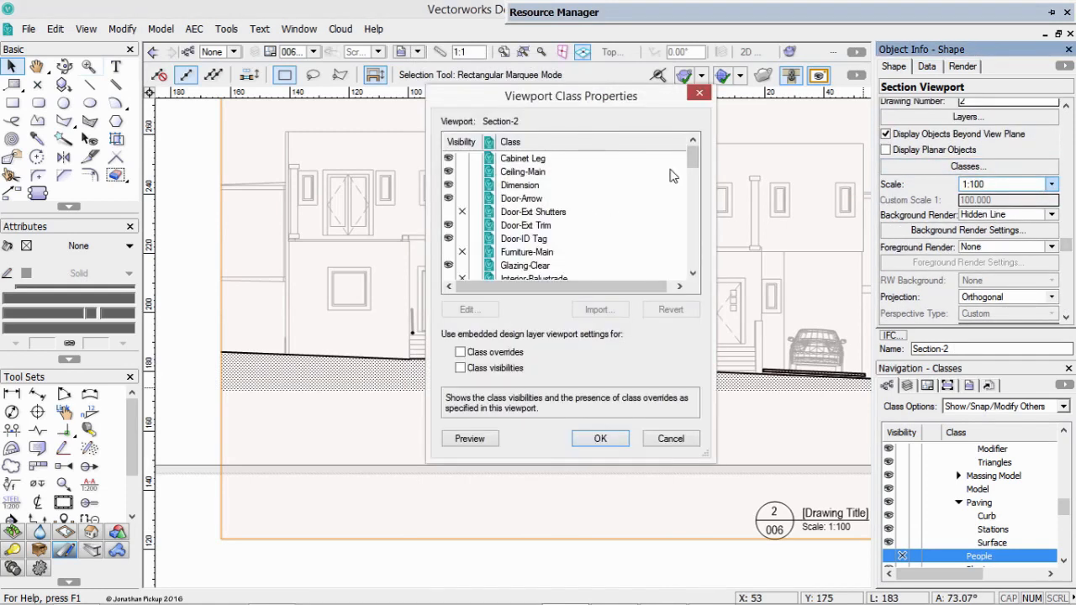
pyautogui.moveTo(695, 162); pyautogui.dragTo(695, 190)
pyautogui.click(530, 214)
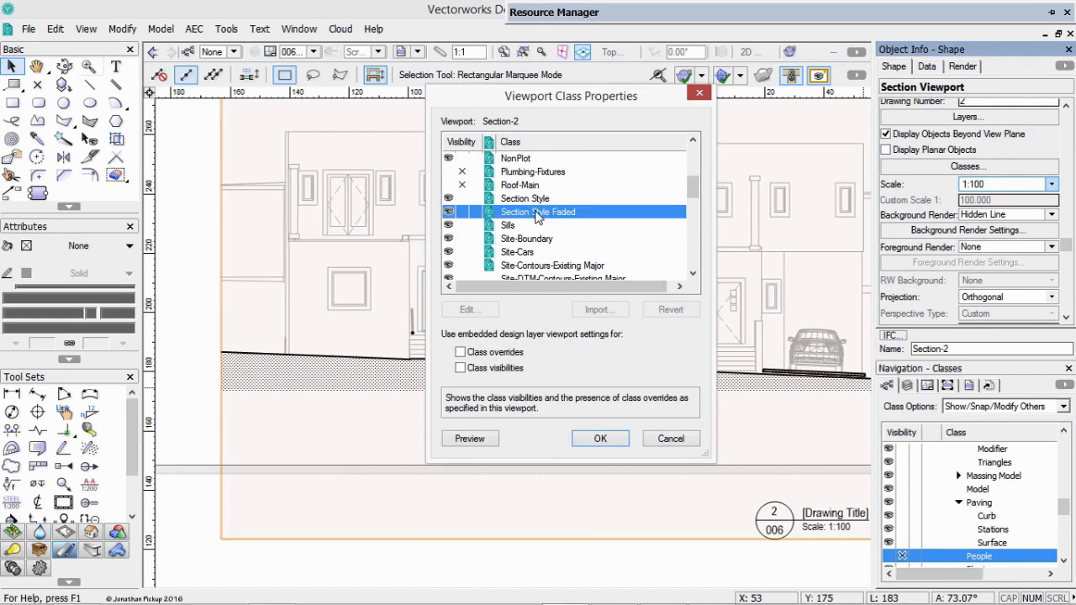
pyautogui.doubleClick(529, 215)
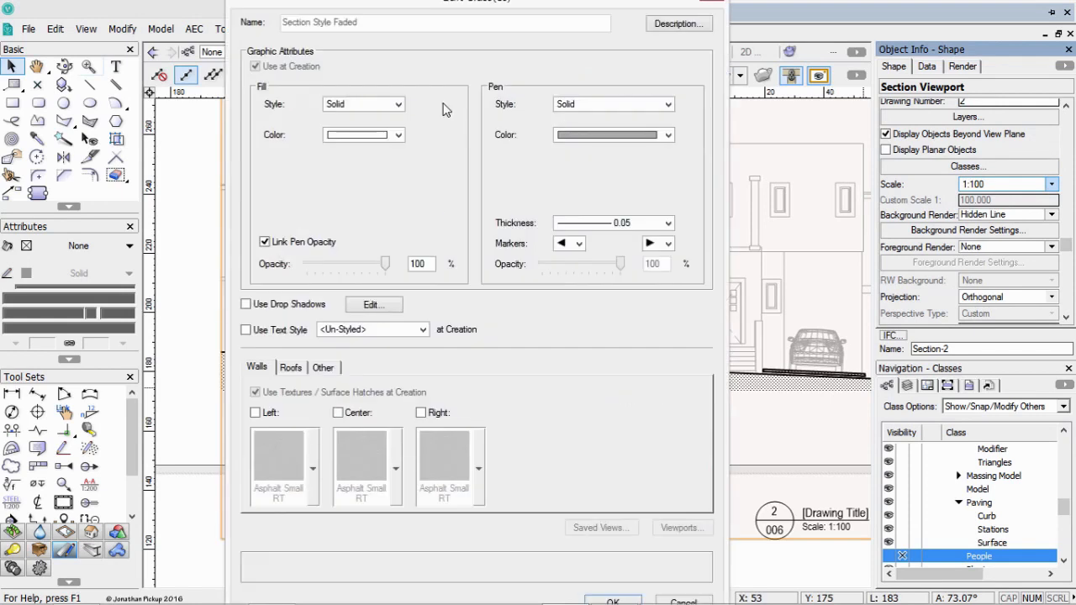
pyautogui.click(579, 136)
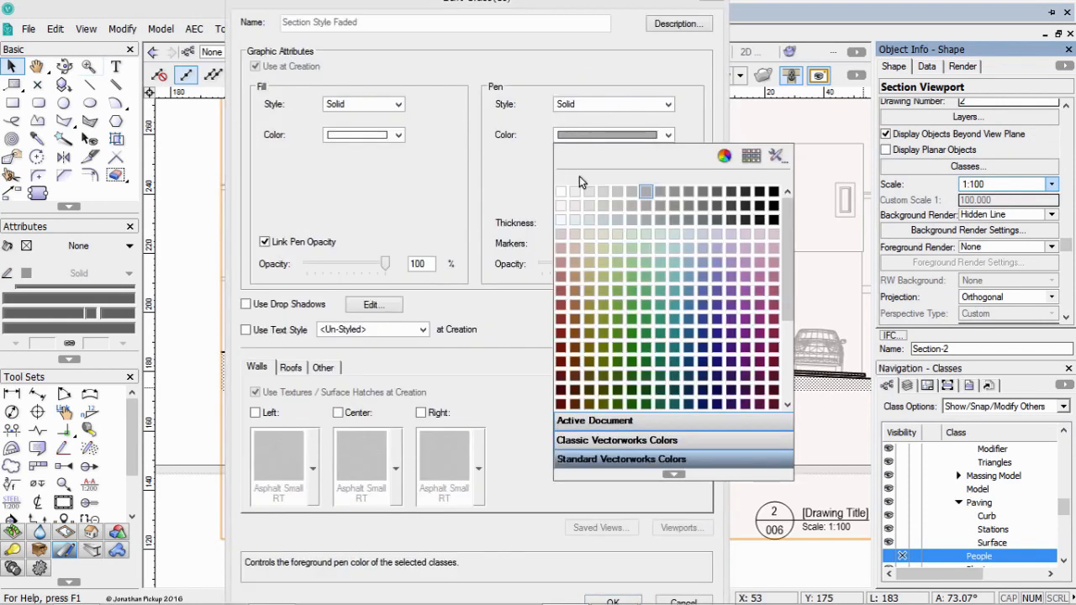
pyautogui.click(770, 193)
pyautogui.click(624, 224)
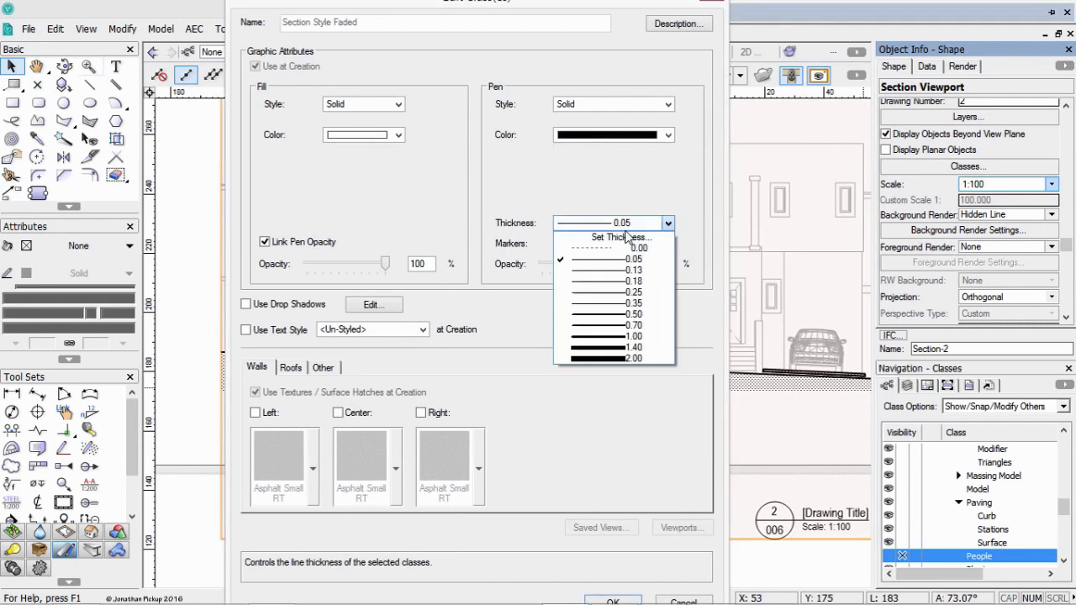
pyautogui.click(620, 281)
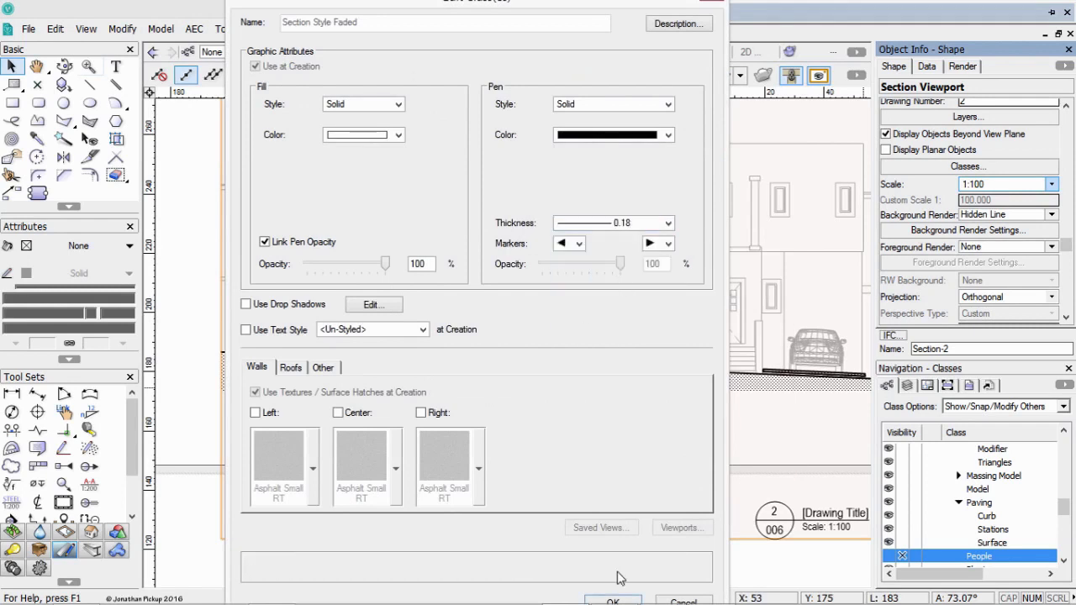
pyautogui.click(616, 600)
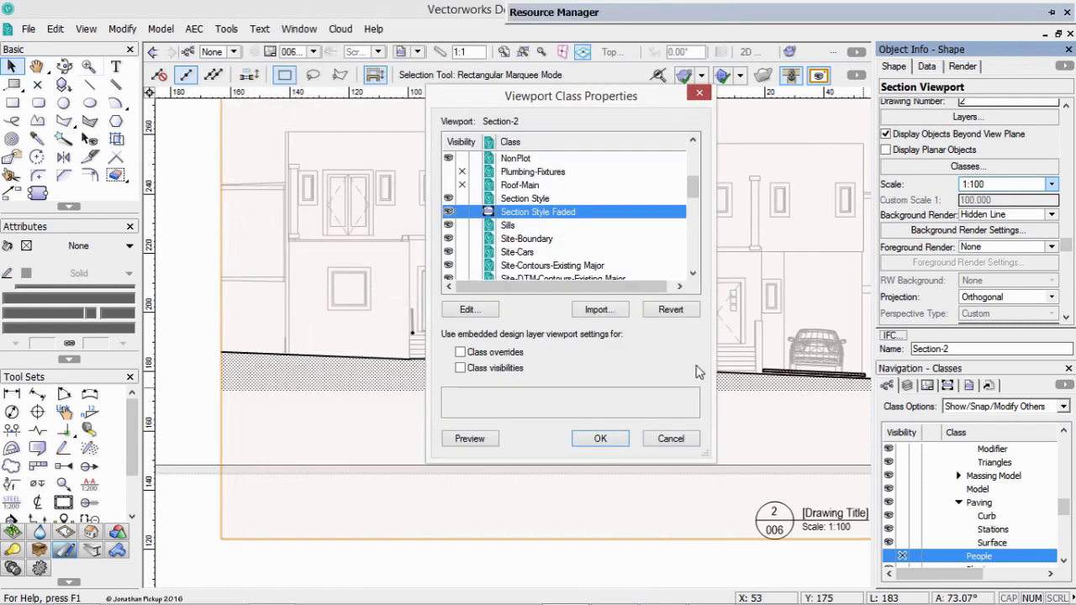
pyautogui.click(601, 439)
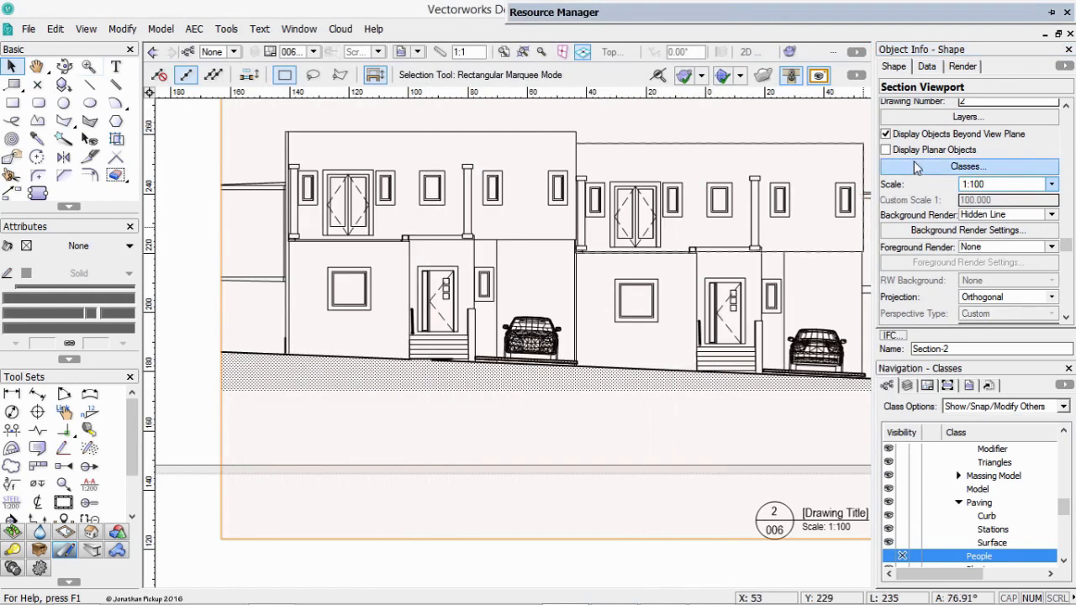
# Make the Site-People and Structure-Slab classes visible in the Section-2 viewport and update it.
pyautogui.click(965, 166)
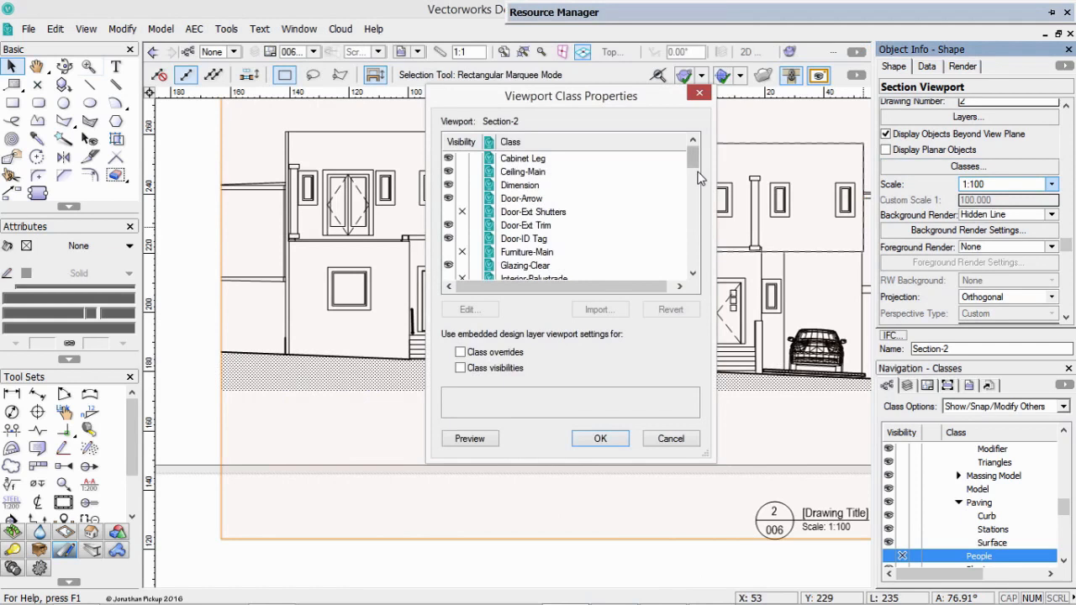
pyautogui.moveTo(692, 165); pyautogui.dragTo(668, 241)
pyautogui.click(452, 198)
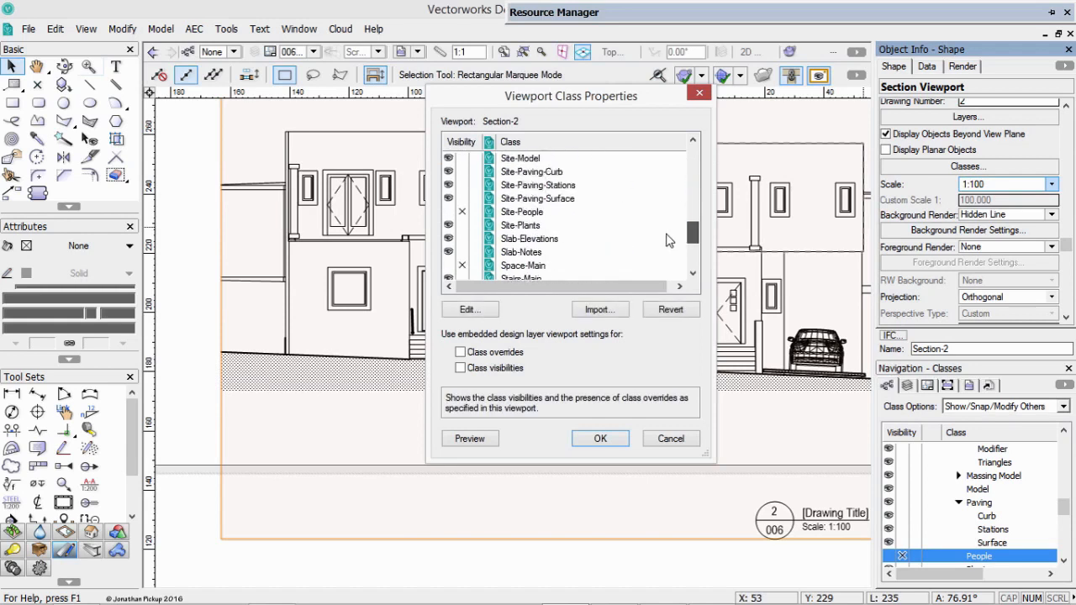
pyautogui.click(449, 213)
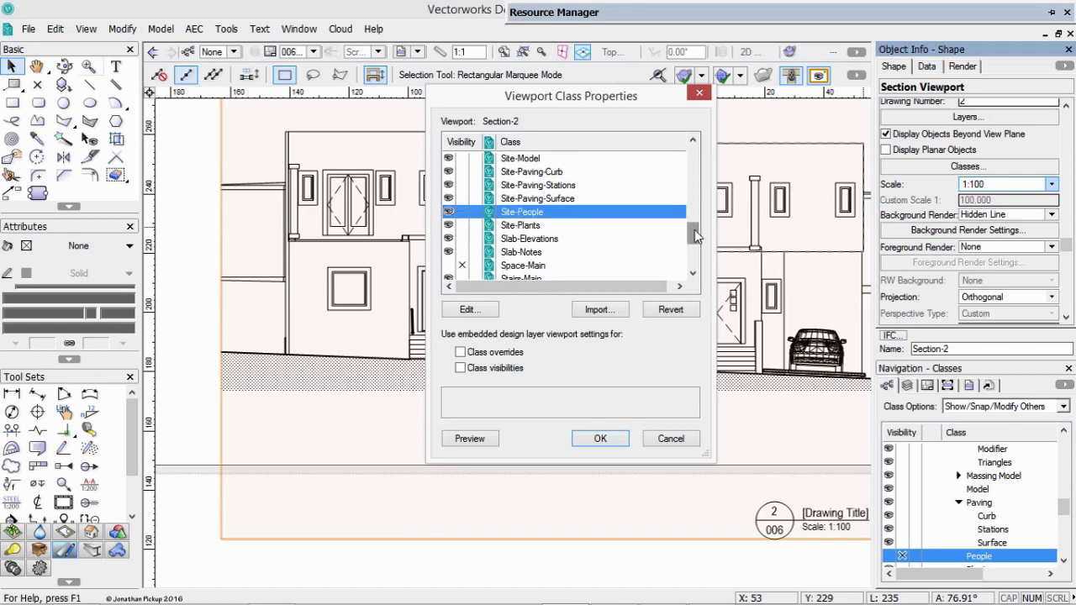
pyautogui.moveTo(691, 227); pyautogui.dragTo(691, 246)
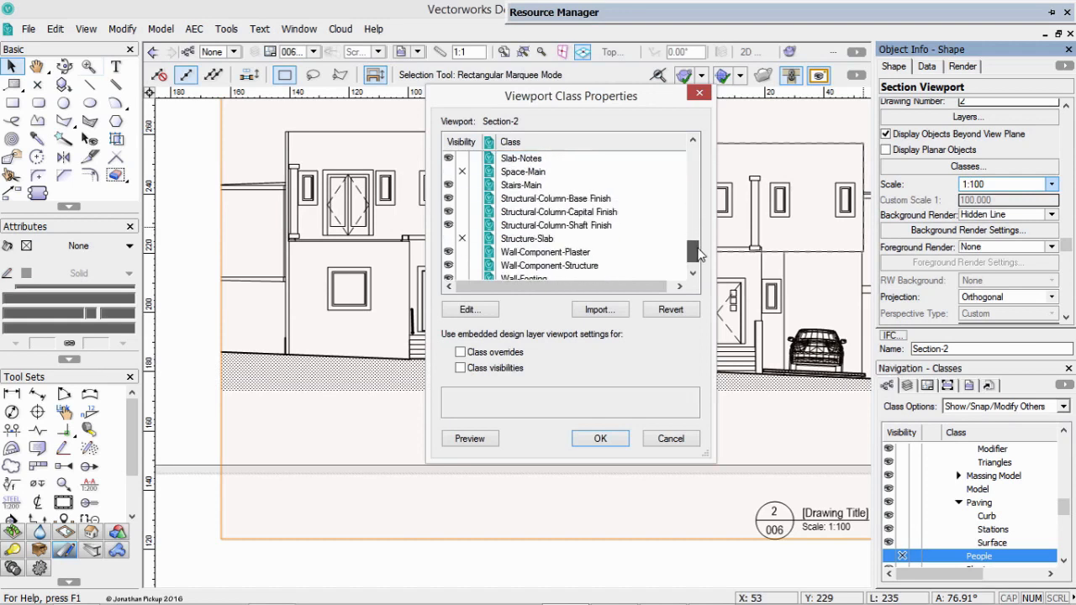
pyautogui.click(453, 239)
pyautogui.click(601, 438)
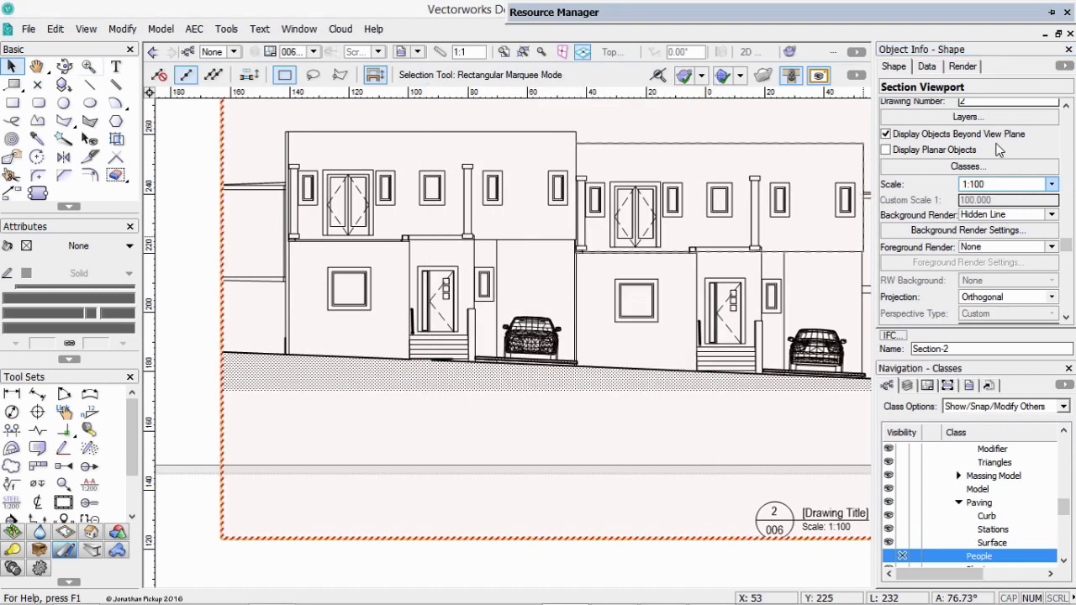
pyautogui.scroll(3, 931, 126)
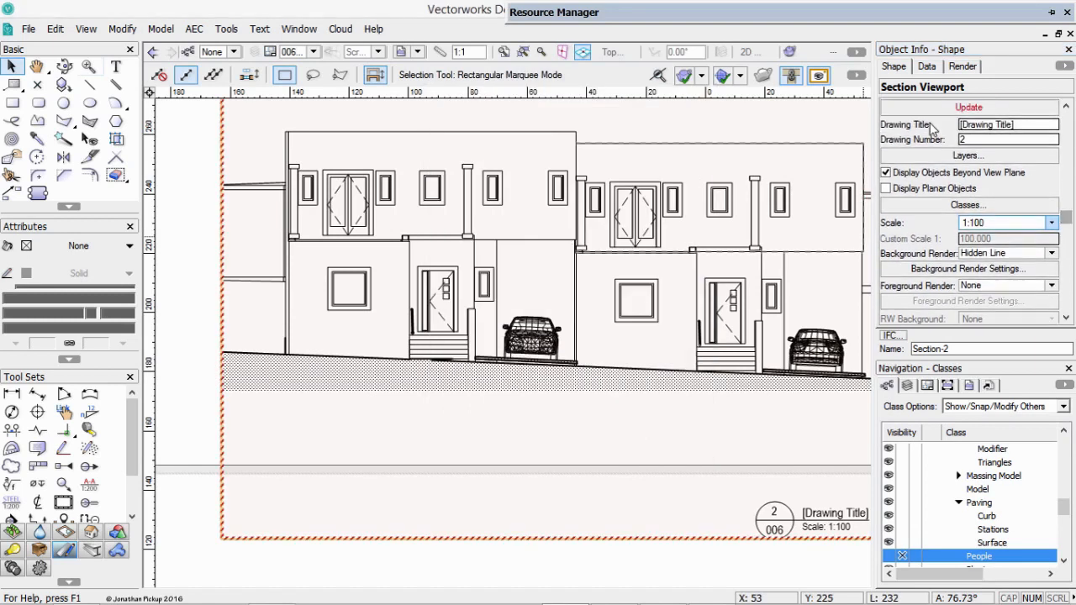
pyautogui.click(936, 110)
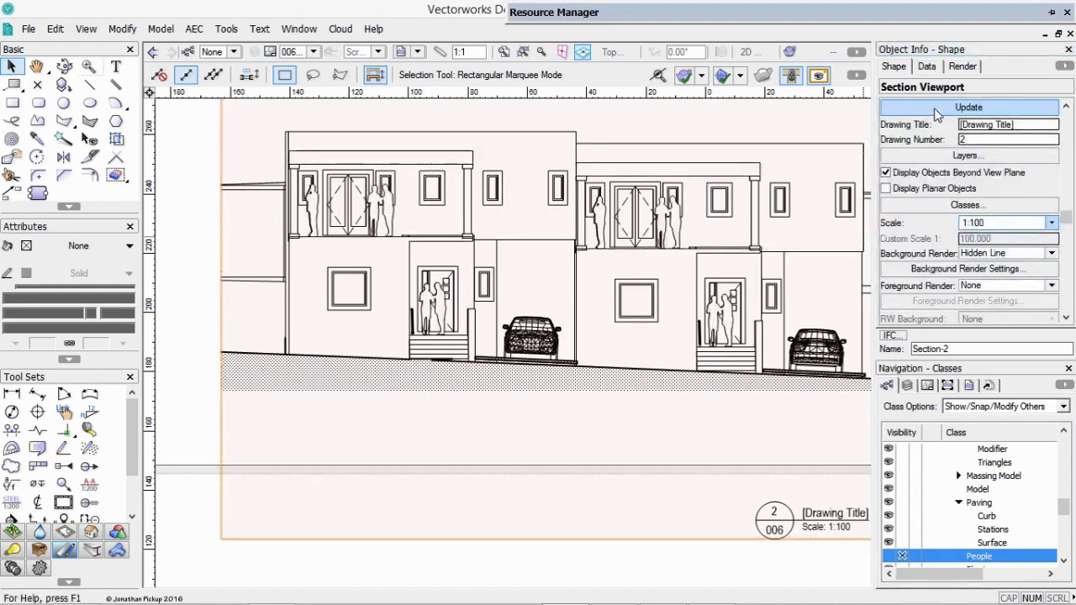
# Turn on the Interior-Balustrade class in the Section-2 viewport and update the viewport.
pyautogui.moveTo(1066, 218); pyautogui.dragTo(1066, 227)
pyautogui.click(963, 190)
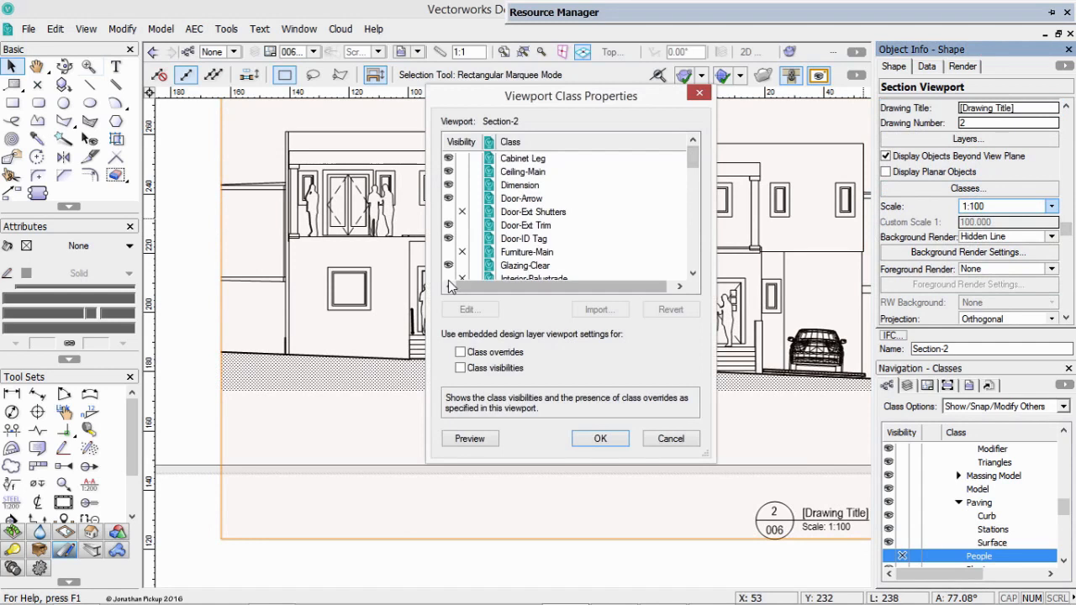
pyautogui.click(453, 279)
pyautogui.click(451, 266)
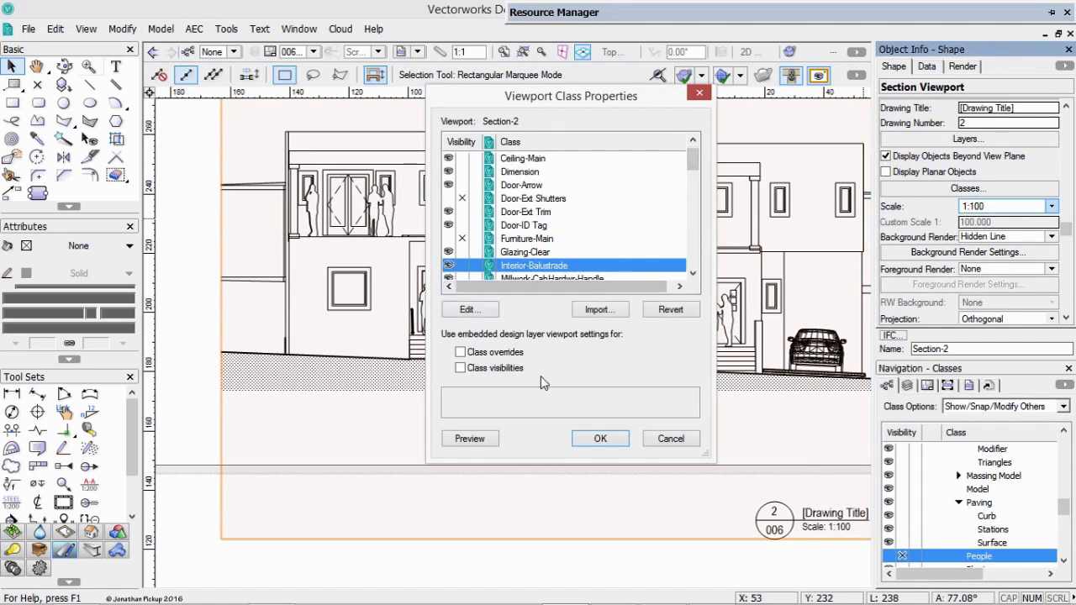
pyautogui.click(593, 437)
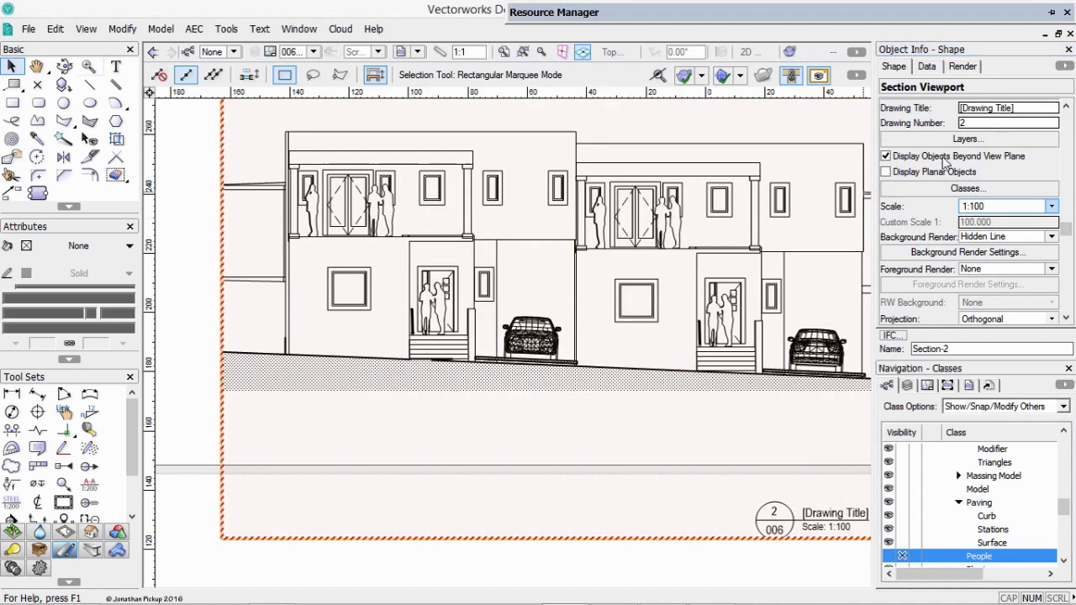
pyautogui.moveTo(1066, 233); pyautogui.dragTo(1066, 201)
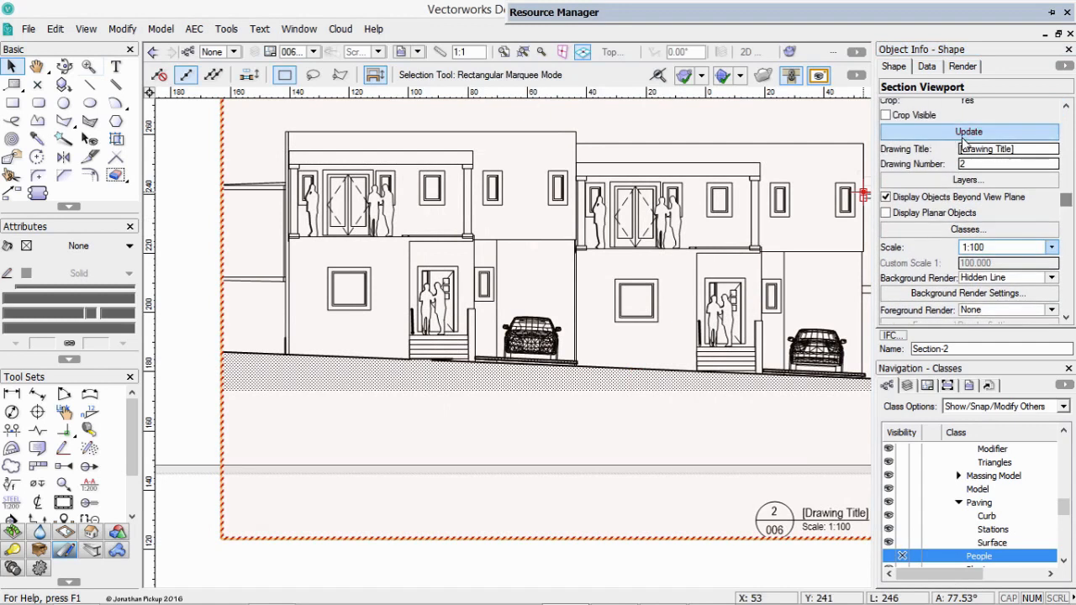
pyautogui.click(955, 136)
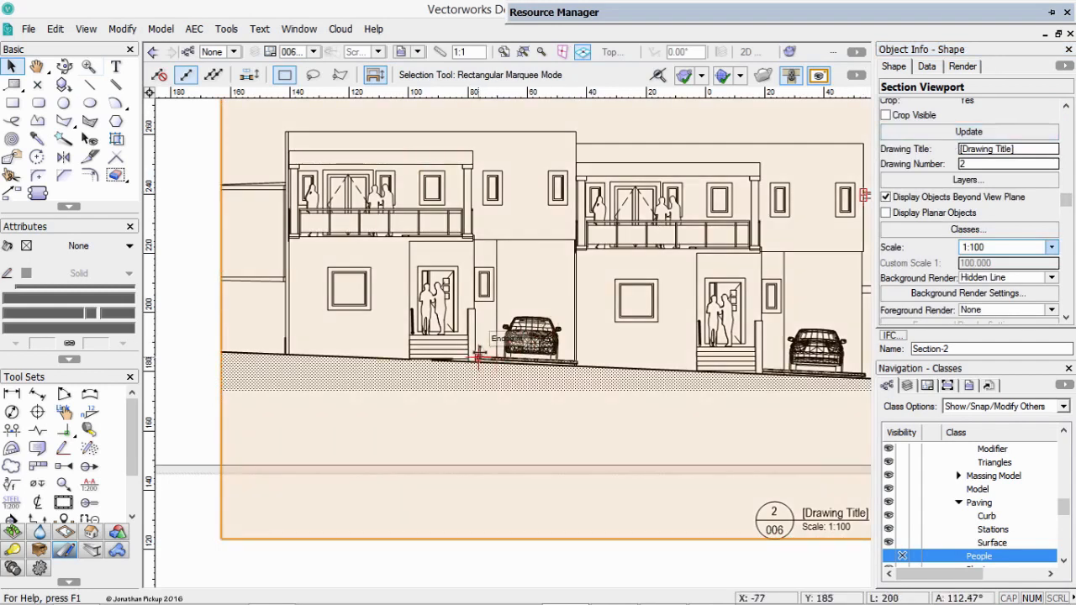
# Delete the 1:50 building section viewport from the sheet and move the 1:100 site section viewport into the upper part of the sheet border.
pyautogui.click(176, 406)
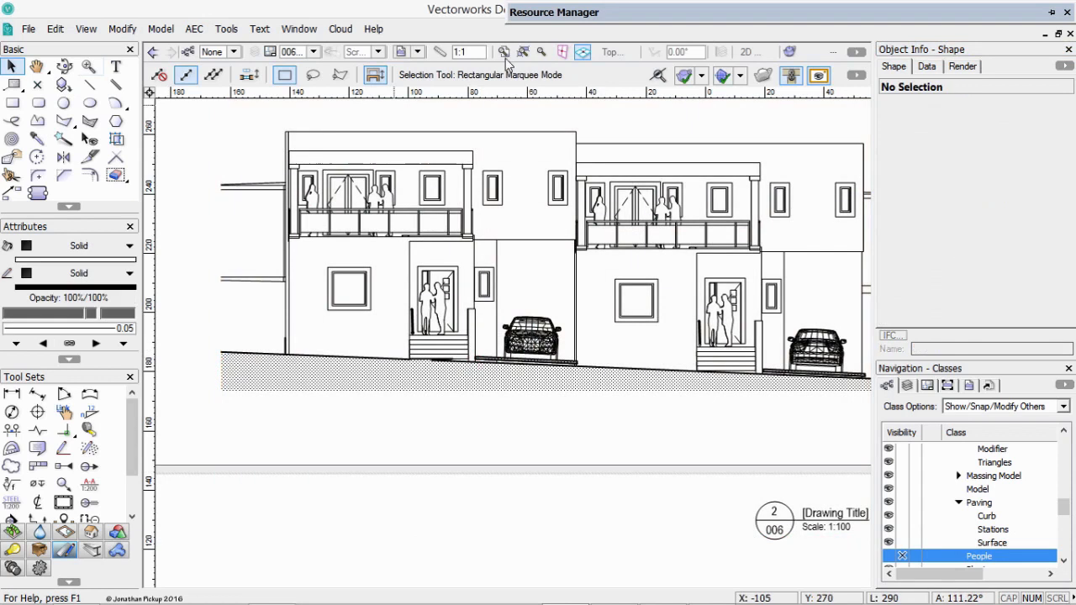
pyautogui.click(522, 52)
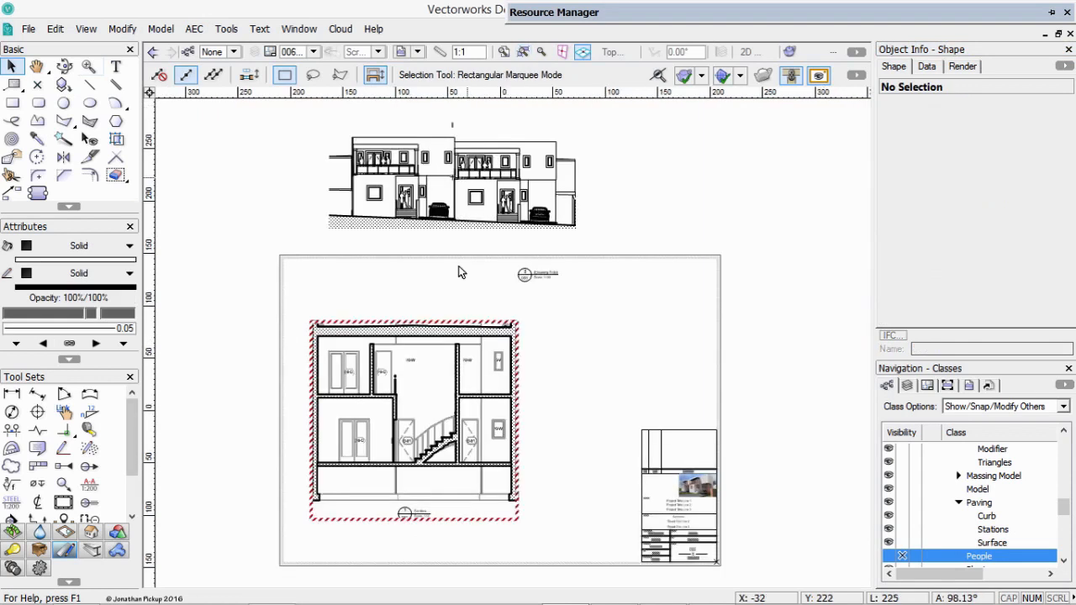
pyautogui.click(350, 327)
pyautogui.press('Delete')
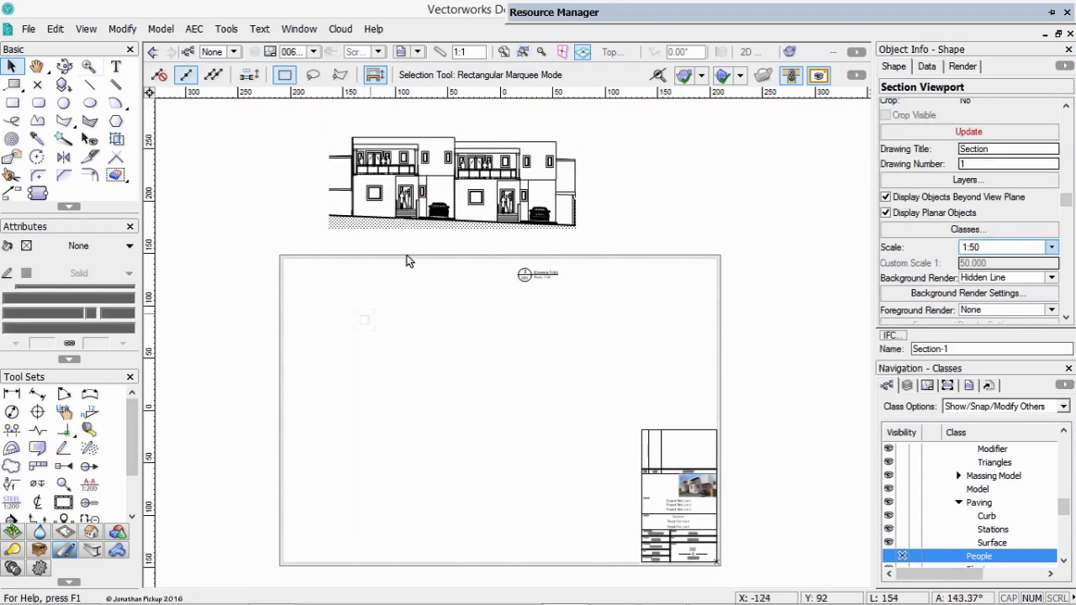
pyautogui.moveTo(414, 215); pyautogui.dragTo(393, 358)
# Edit the site section viewport's annotations and move its drawing label to just below the ground hatch at the left end.
pyautogui.doubleClick(485, 338)
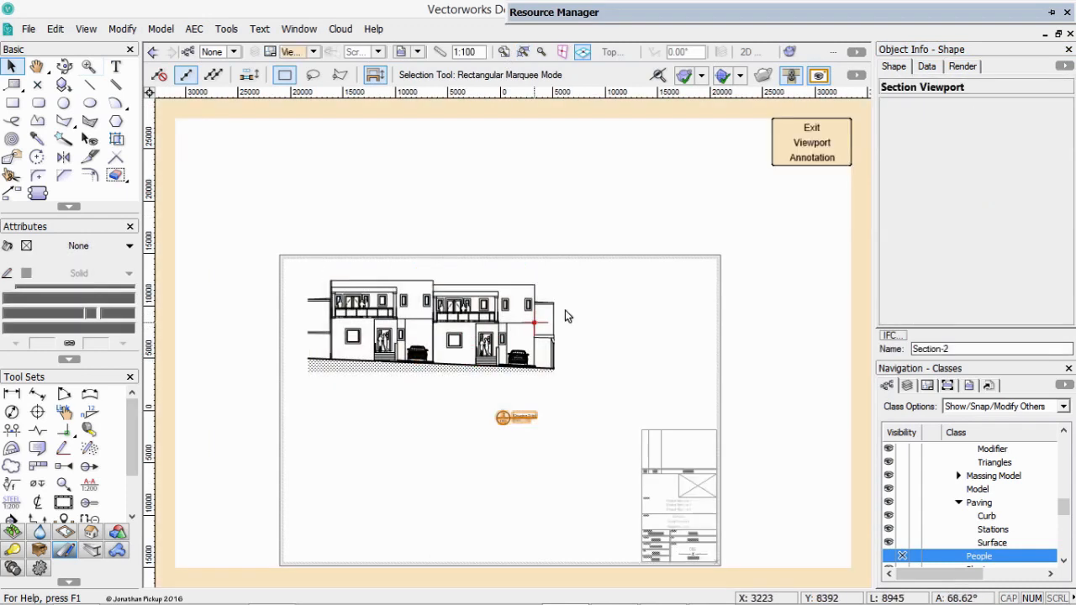
pyautogui.click(502, 418)
pyautogui.moveTo(497, 417)
pyautogui.mouseDown()
pyautogui.moveTo(374, 362)
pyautogui.moveTo(322, 358)
pyautogui.moveTo(345, 360)
pyautogui.moveTo(319, 362)
pyautogui.moveTo(380, 406)
pyautogui.mouseUp()
pyautogui.press('c')
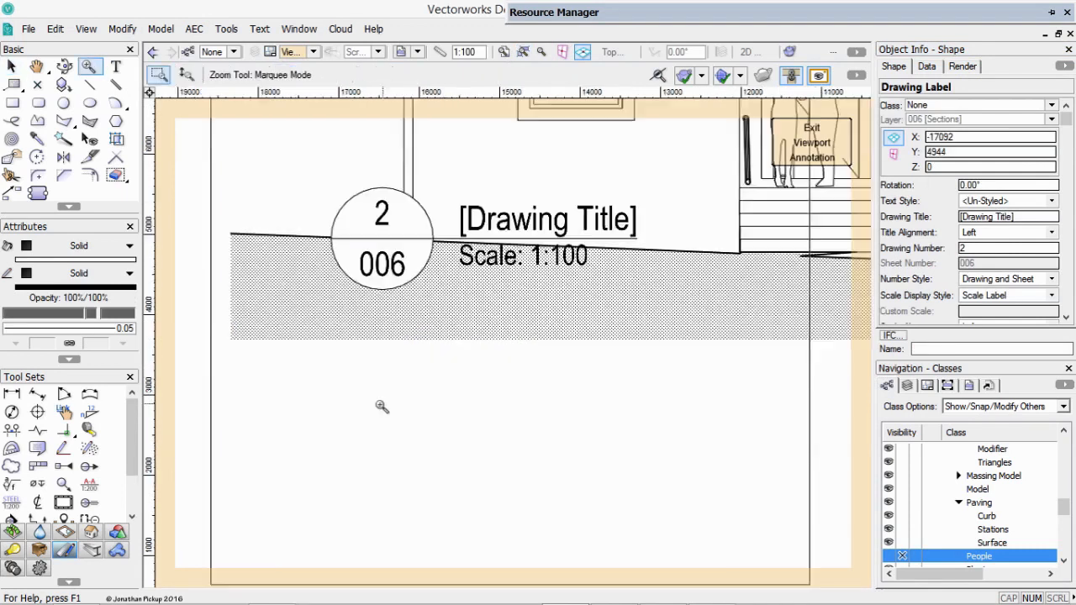
pyautogui.press('x')
pyautogui.moveTo(332, 243)
pyautogui.mouseDown()
pyautogui.moveTo(437, 180)
pyautogui.moveTo(437, 401)
pyautogui.mouseUp()
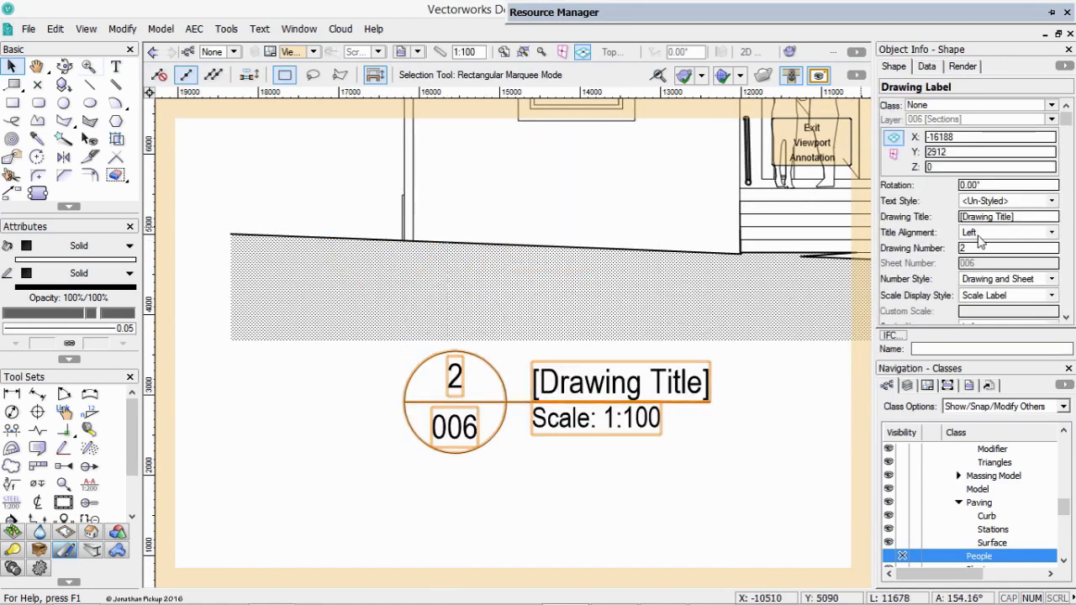
# Set the drawing label's drawing number to 1 and exit the viewport annotations.
pyautogui.moveTo(969, 249); pyautogui.dragTo(945, 248)
pyautogui.write('1')
pyautogui.press('Return')
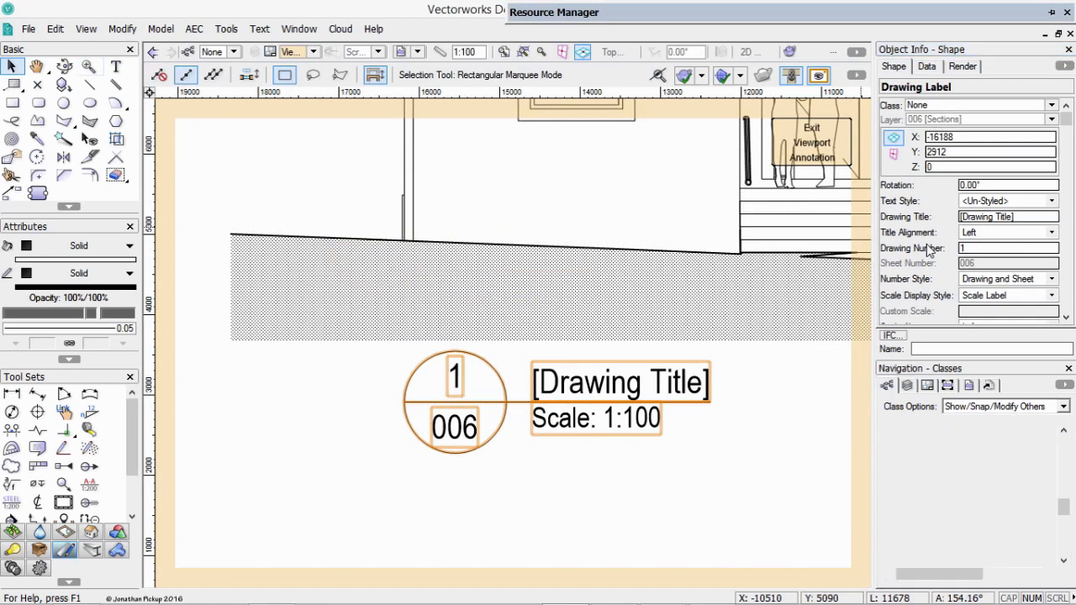
pyautogui.click(811, 143)
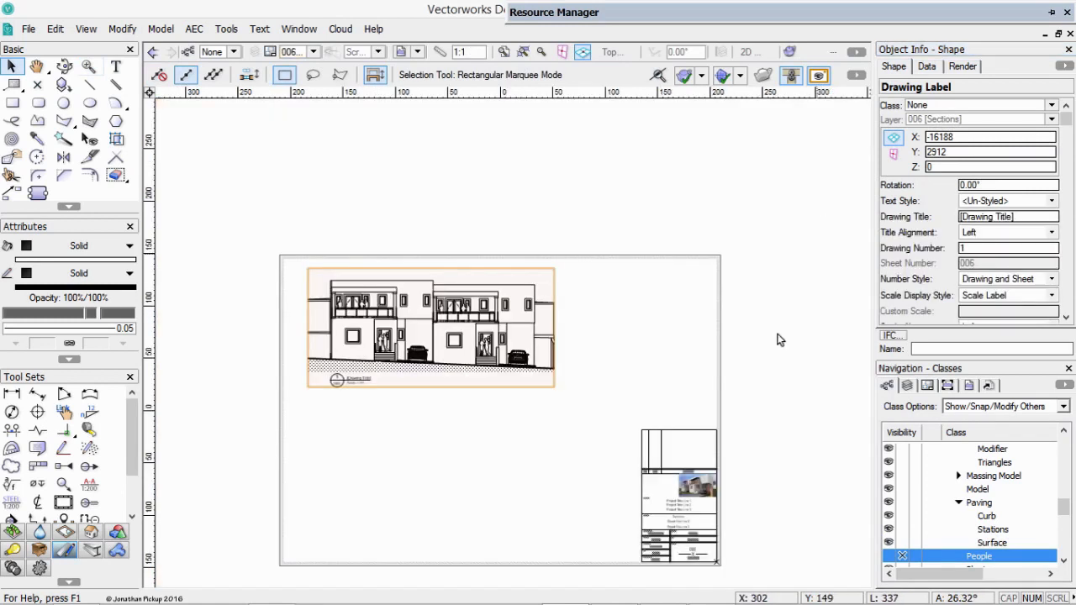
# Duplicate the site section viewport directly below the original and add the copy's section line to the Site Model layer.
pyautogui.click(380, 345)
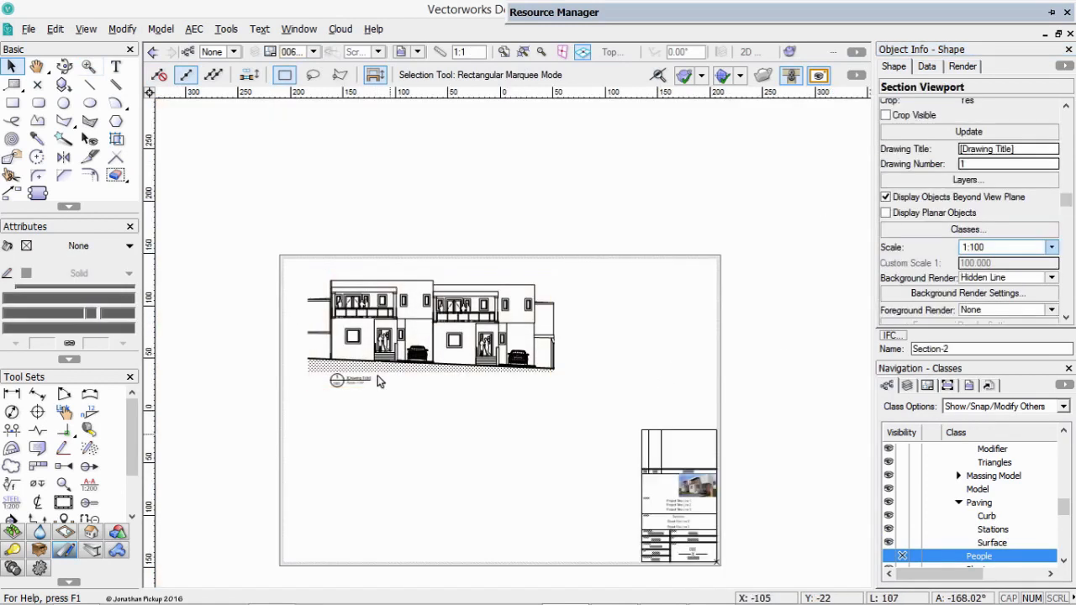
pyautogui.moveTo(380, 344); pyautogui.dragTo(373, 489)
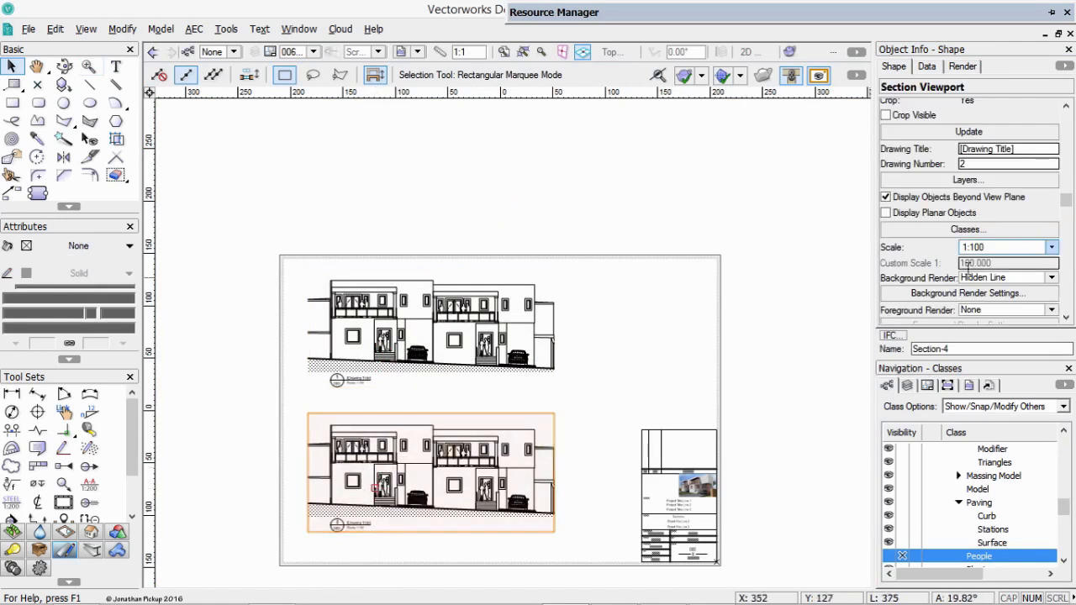
pyautogui.moveTo(1070, 209); pyautogui.dragTo(1067, 314)
pyautogui.click(961, 319)
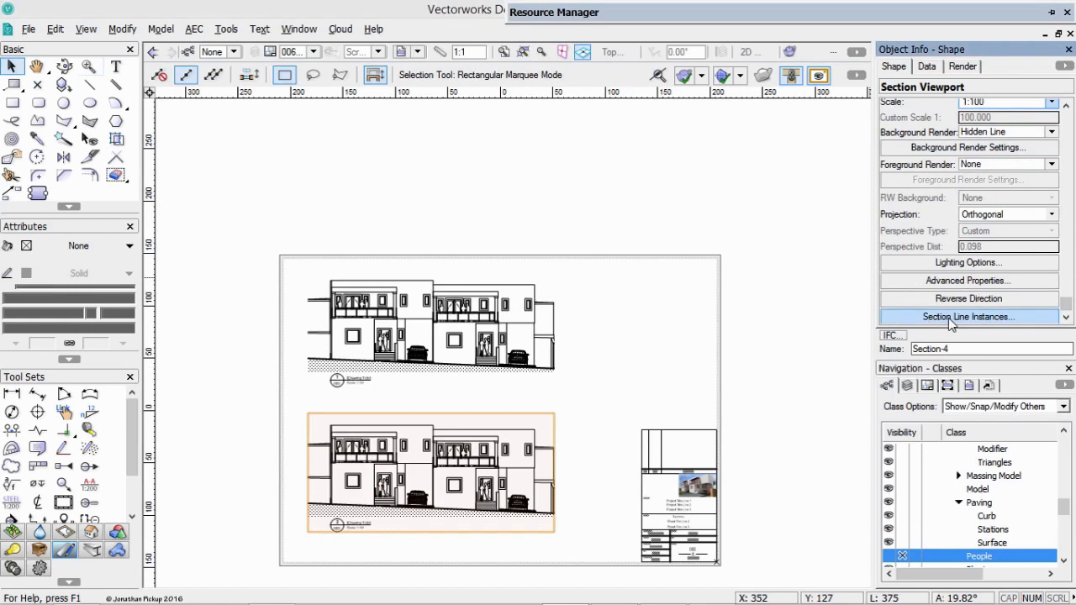
pyautogui.click(451, 255)
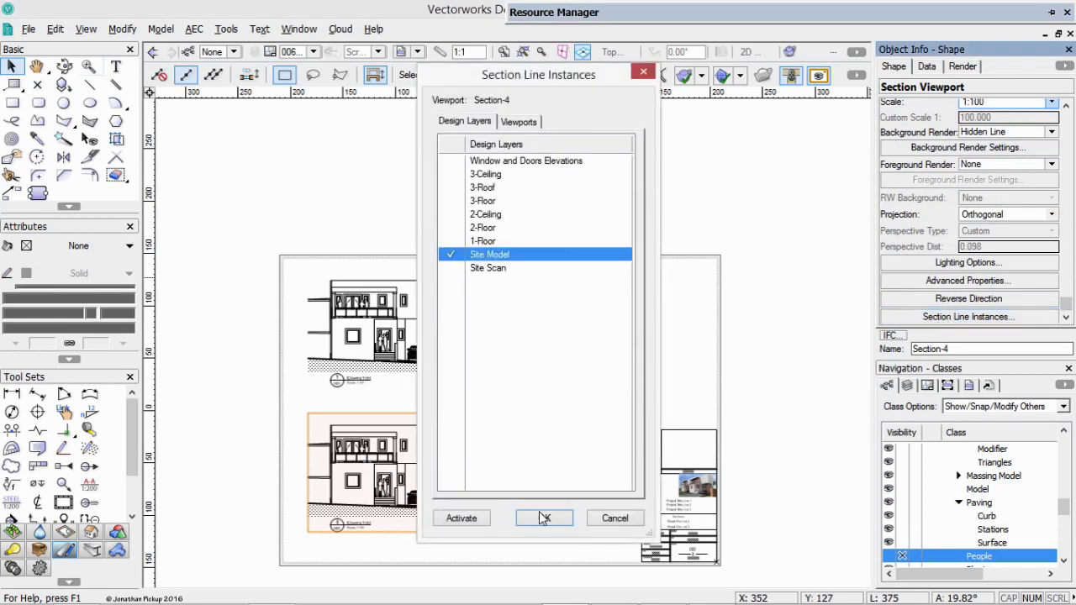
pyautogui.click(544, 517)
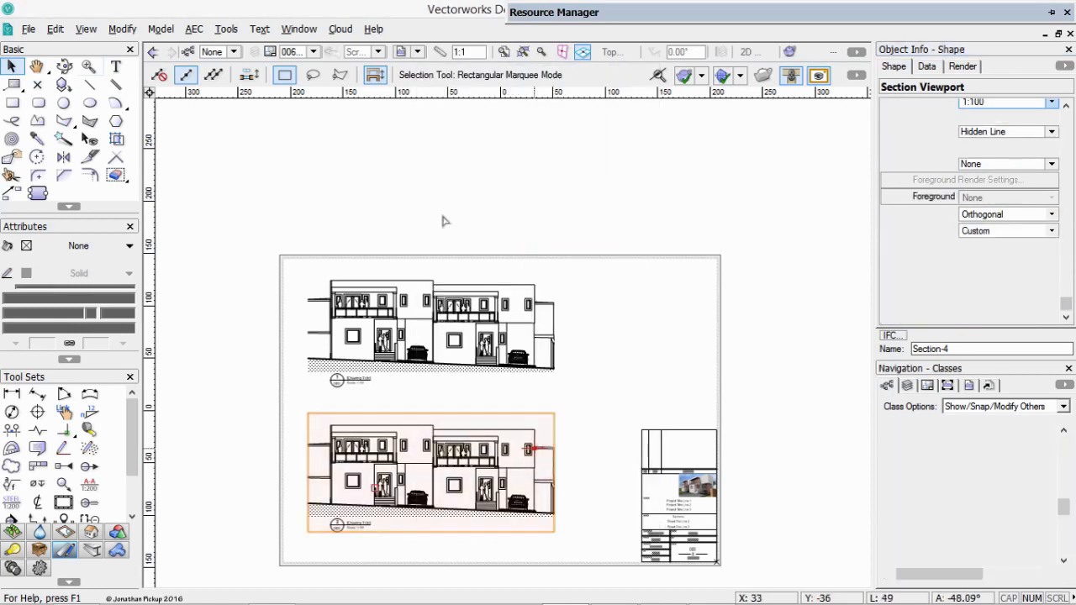
# On the Site Model layer, move the copy's section line to the boundary on the opposite side of the houses and reverse its direction.
pyautogui.click(296, 52)
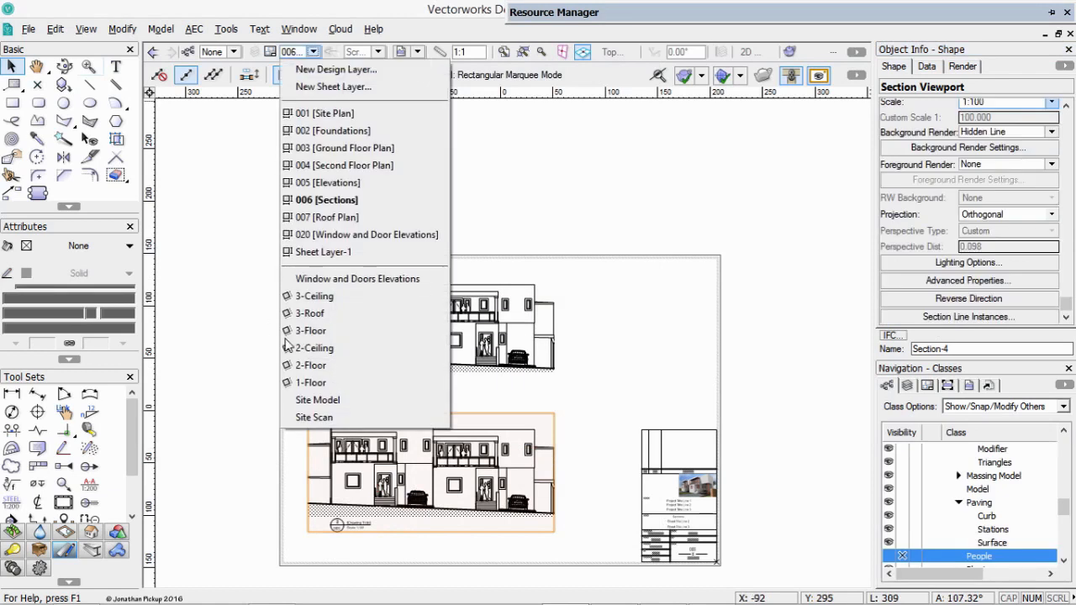
pyautogui.click(318, 400)
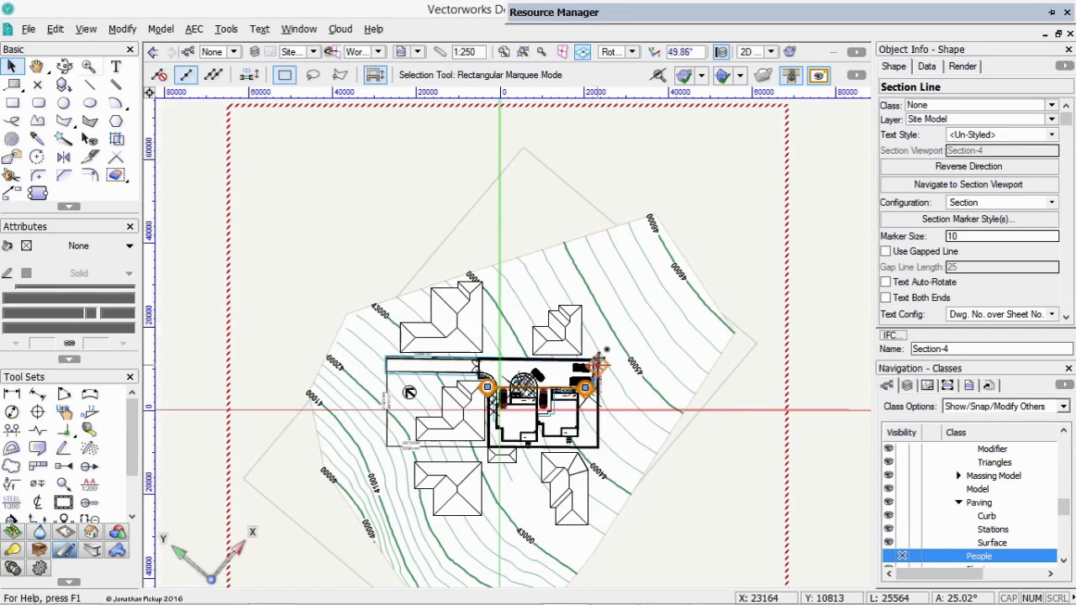
pyautogui.press('c')
pyautogui.moveTo(451, 350); pyautogui.dragTo(662, 504)
pyautogui.press('x')
pyautogui.press('x')
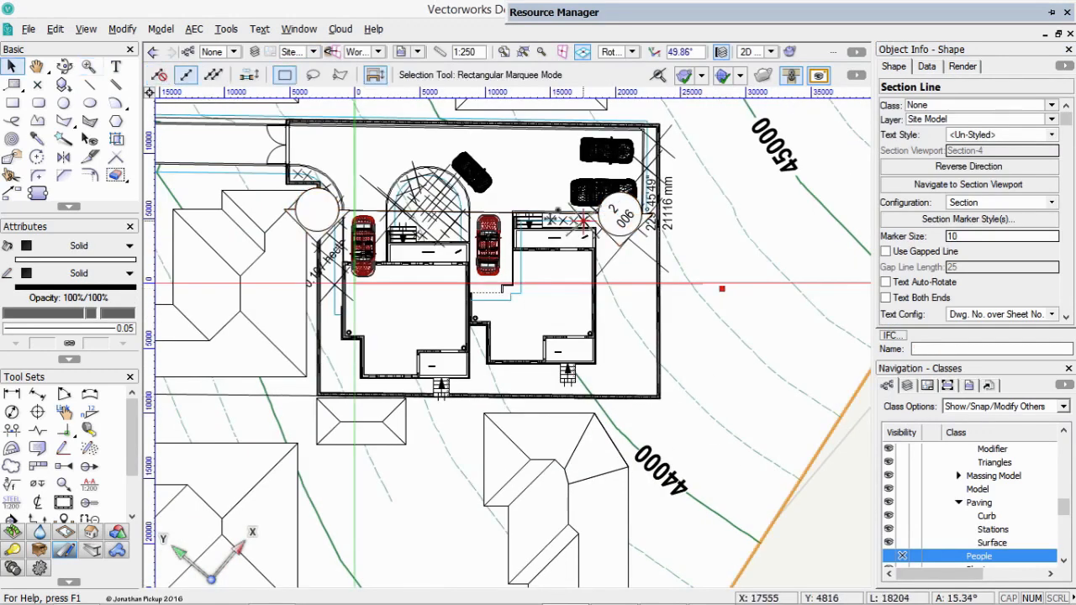
pyautogui.click(489, 211)
pyautogui.moveTo(491, 212); pyautogui.dragTo(643, 212)
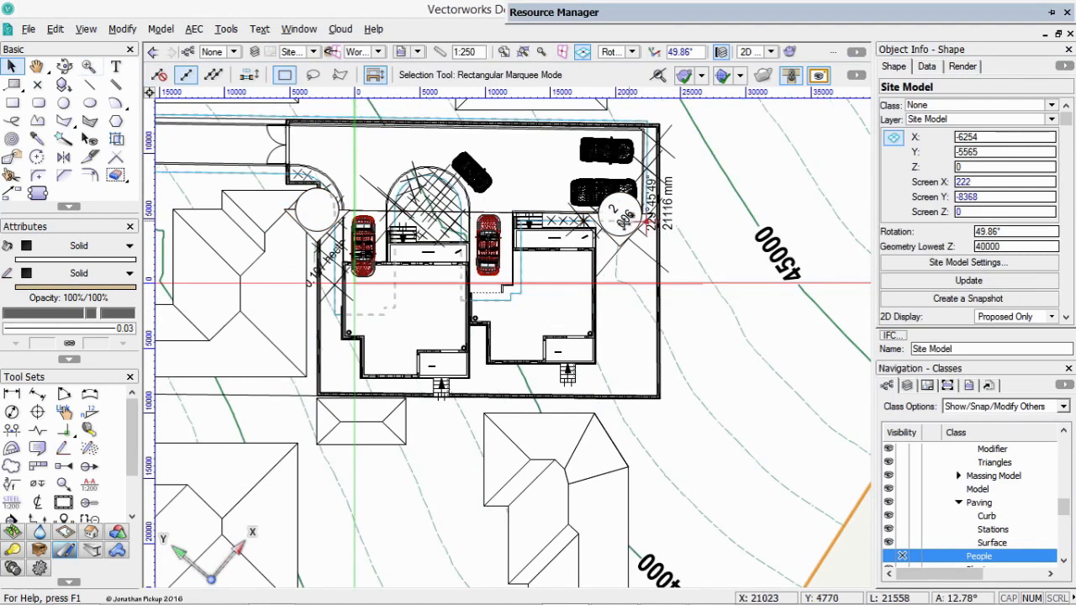
pyautogui.moveTo(314, 209); pyautogui.dragTo(309, 409)
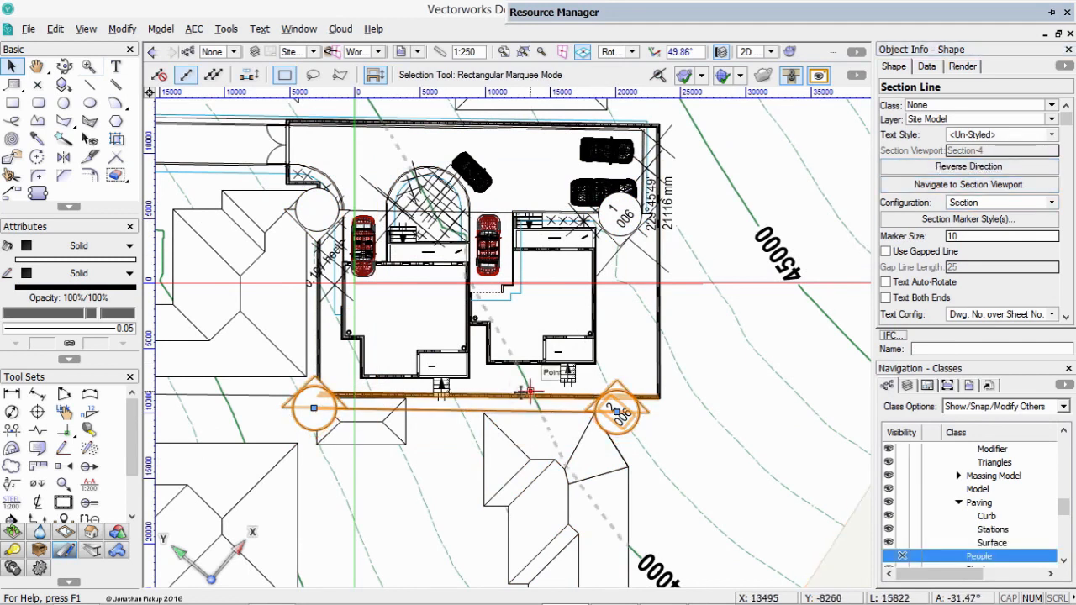
# Nudge the section line toward the houses until it lies just inside the boundary wall, and return to sheet 006 [Sections].
pyautogui.hotkey('shift', 'Up')
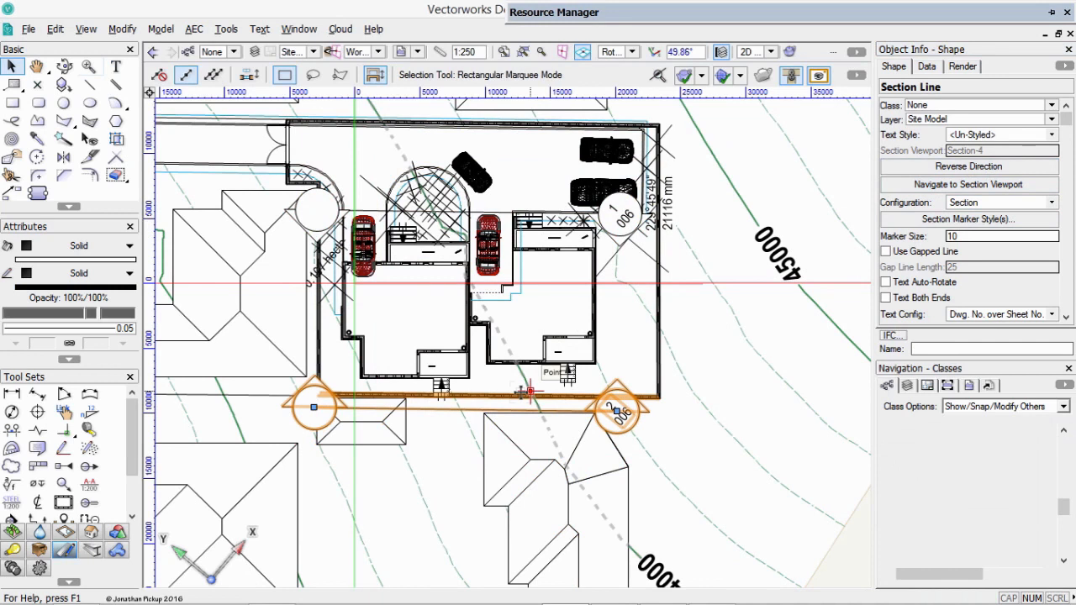
pyautogui.hotkey('shift', 'Up')
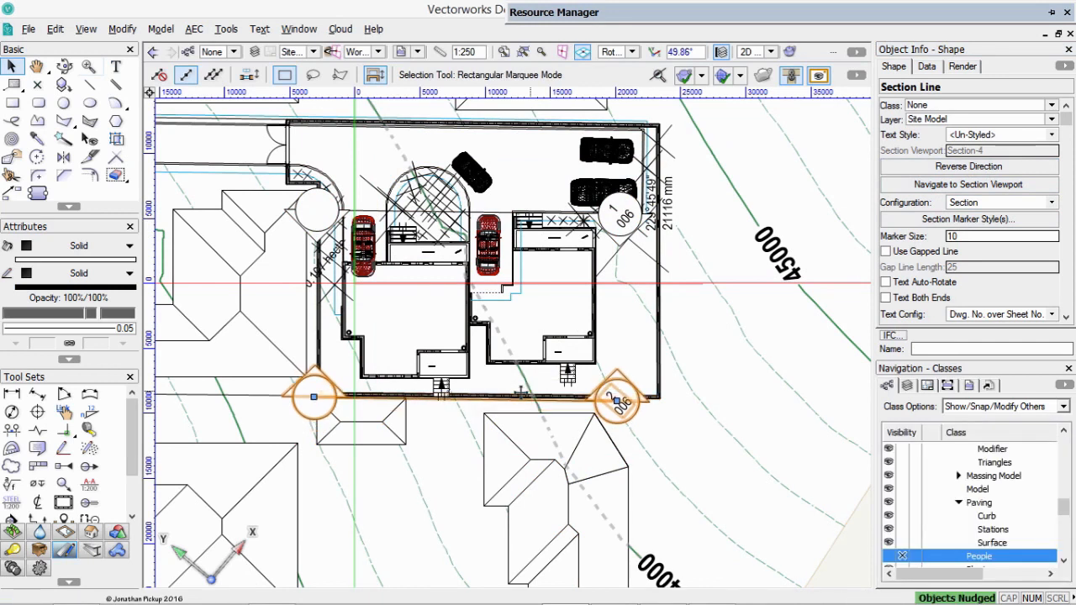
pyautogui.hotkey('shift', 'Up')
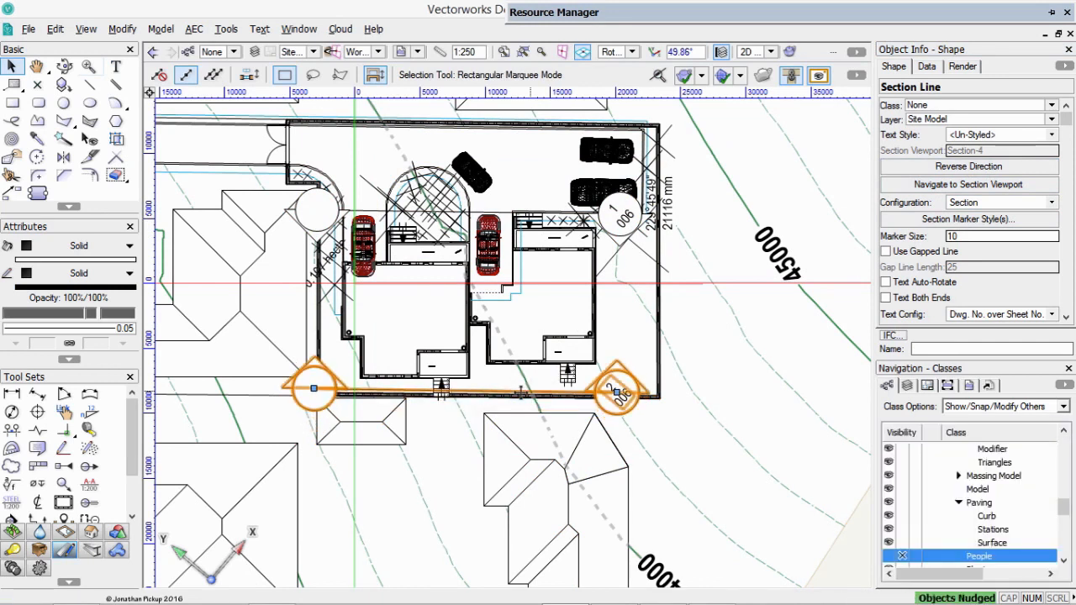
pyautogui.hotkey('shift', 'Up')
pyautogui.hotkey('shift', 'Up')
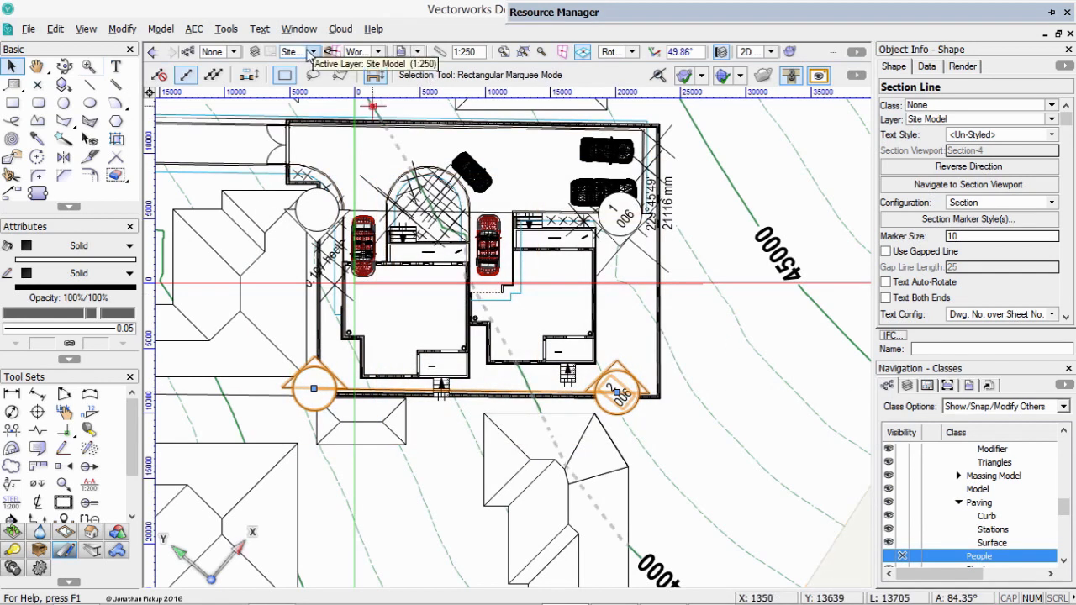
pyautogui.click(313, 52)
pyautogui.click(337, 201)
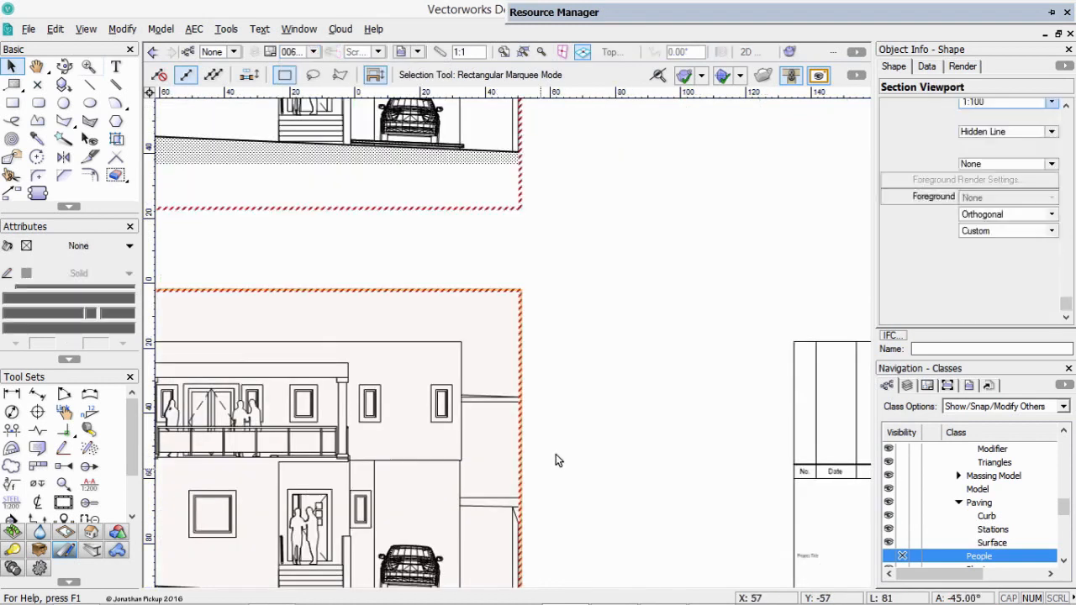
# Update the second site section viewport on the sheet so it shows the reversed section direction, and clear the selection.
pyautogui.hotkey('ctrl', '4')
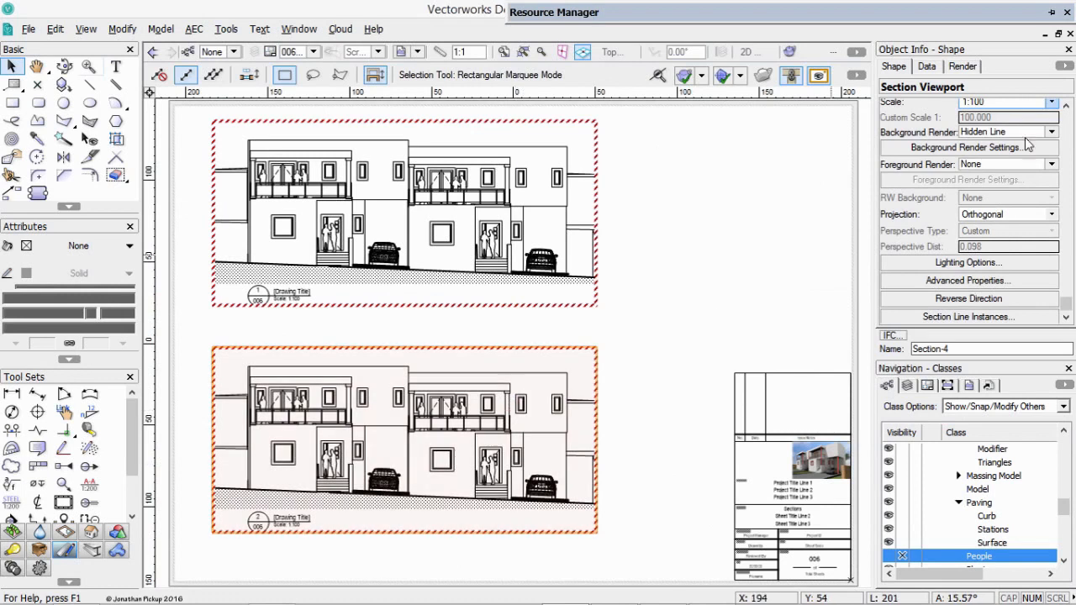
pyautogui.scroll(3, 1066, 302)
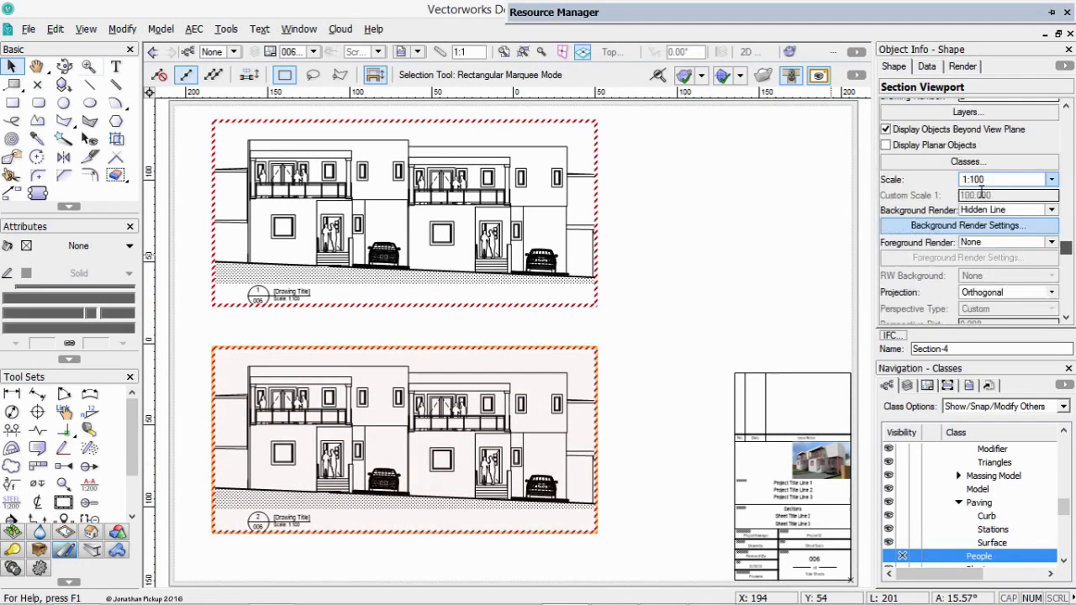
pyautogui.scroll(3, 1069, 256)
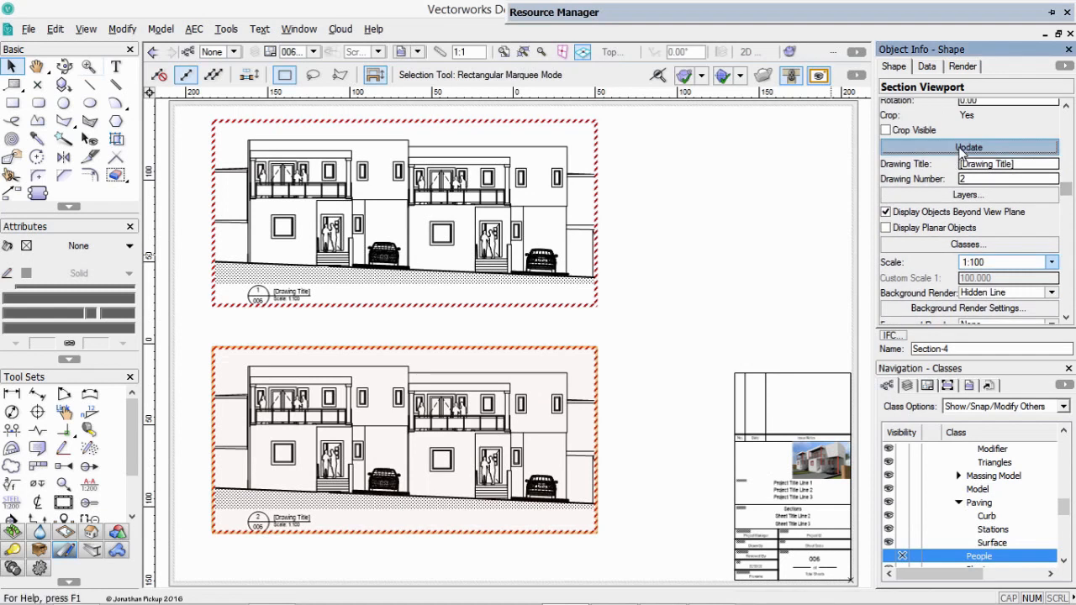
pyautogui.click(964, 148)
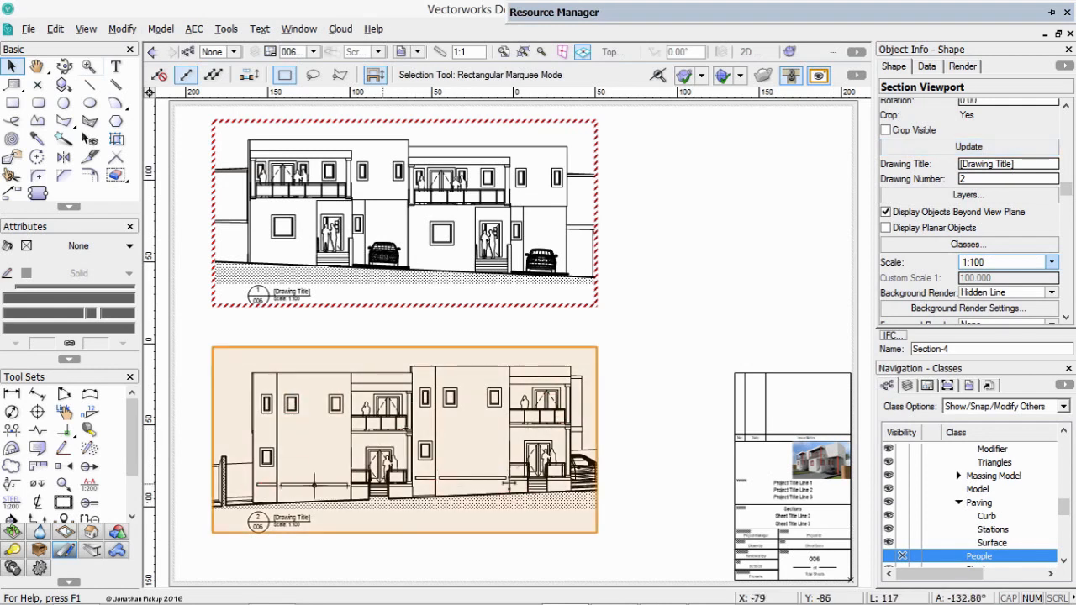
pyautogui.click(712, 202)
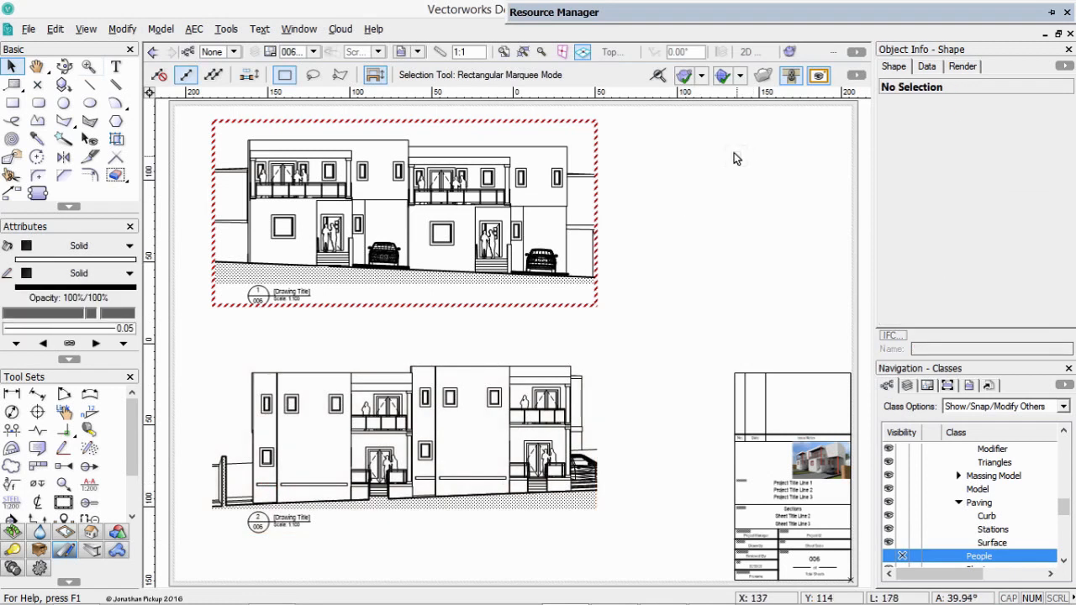
# On the 3-Roof layer in Top/Plan view, draw a crop rectangle about 11800 by 11300 mm around the house plan.
pyautogui.click(312, 53)
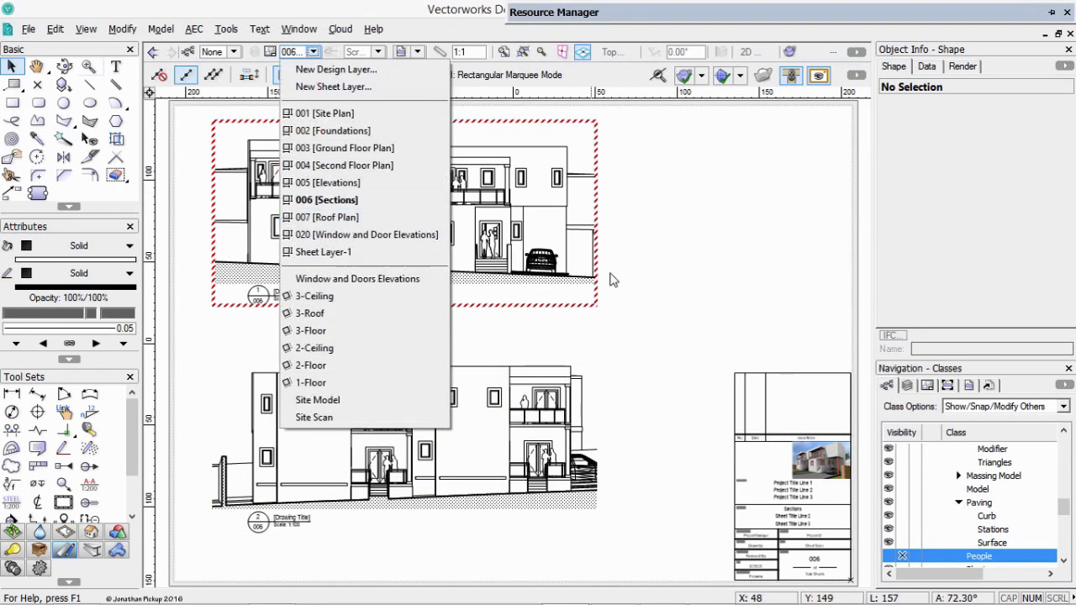
pyautogui.click(351, 315)
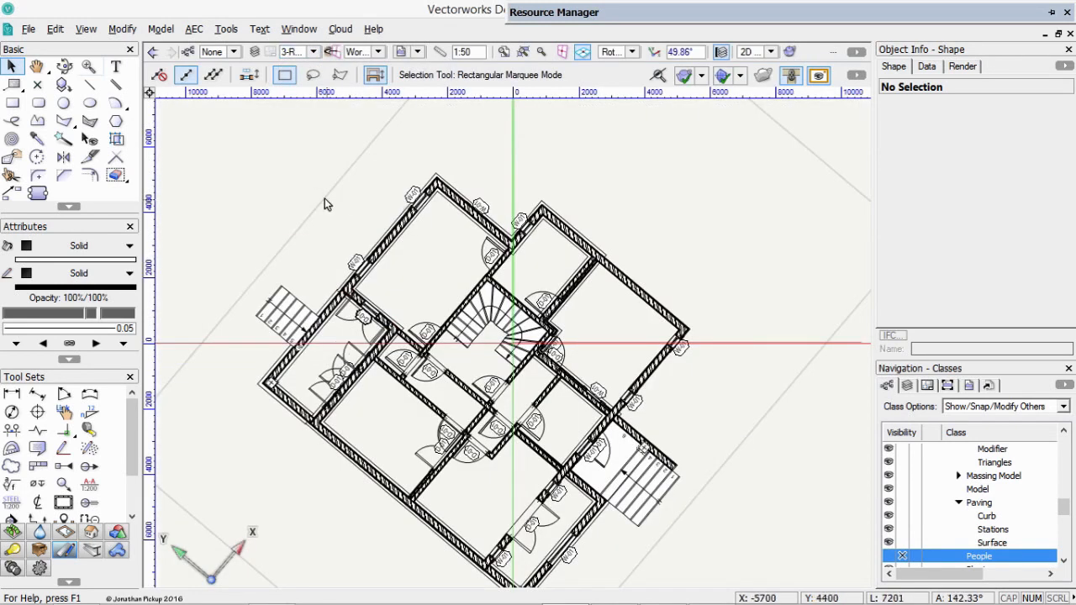
pyautogui.press('F5')
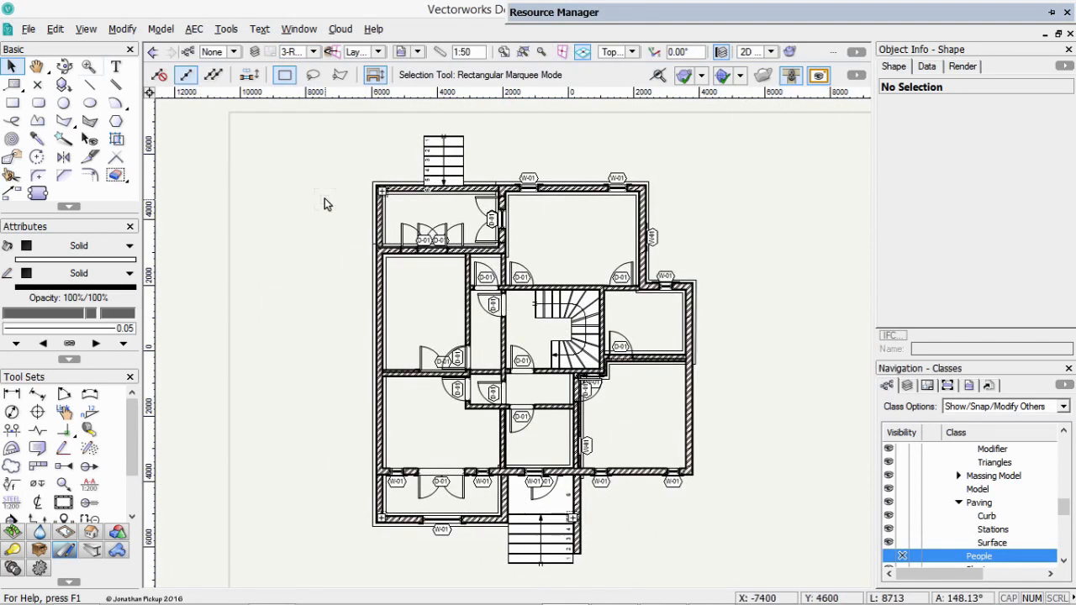
pyautogui.moveTo(298, 272); pyautogui.dragTo(185, 245, button='middle')
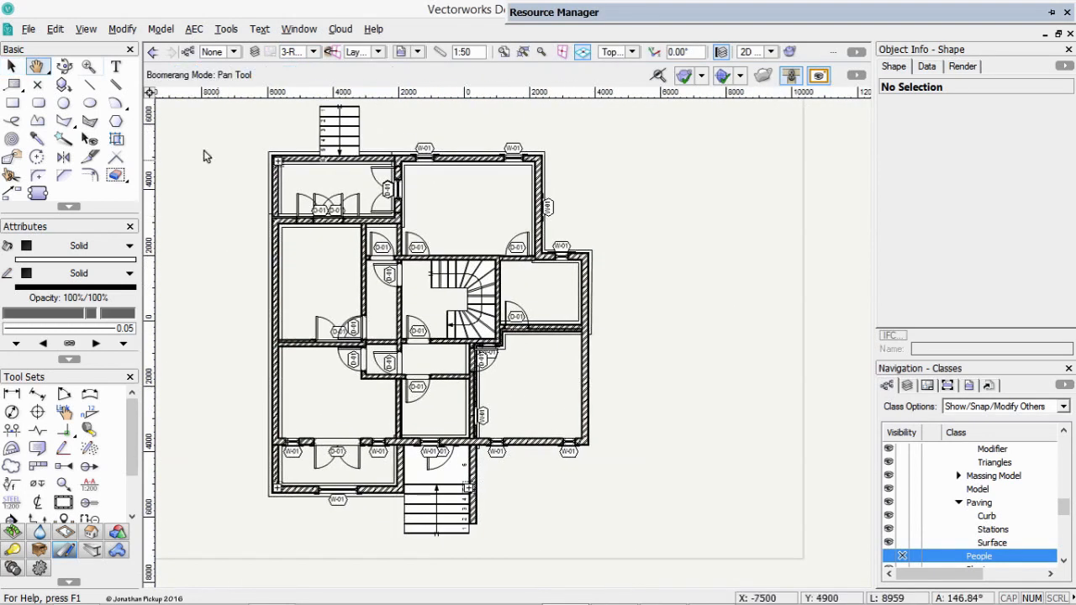
pyautogui.click(13, 103)
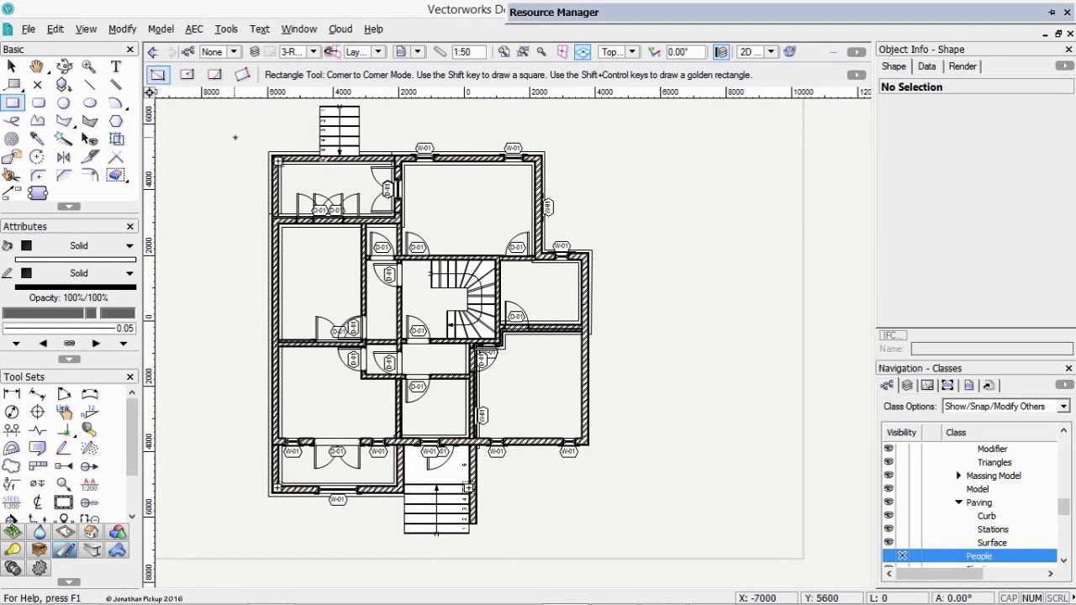
pyautogui.click(234, 137)
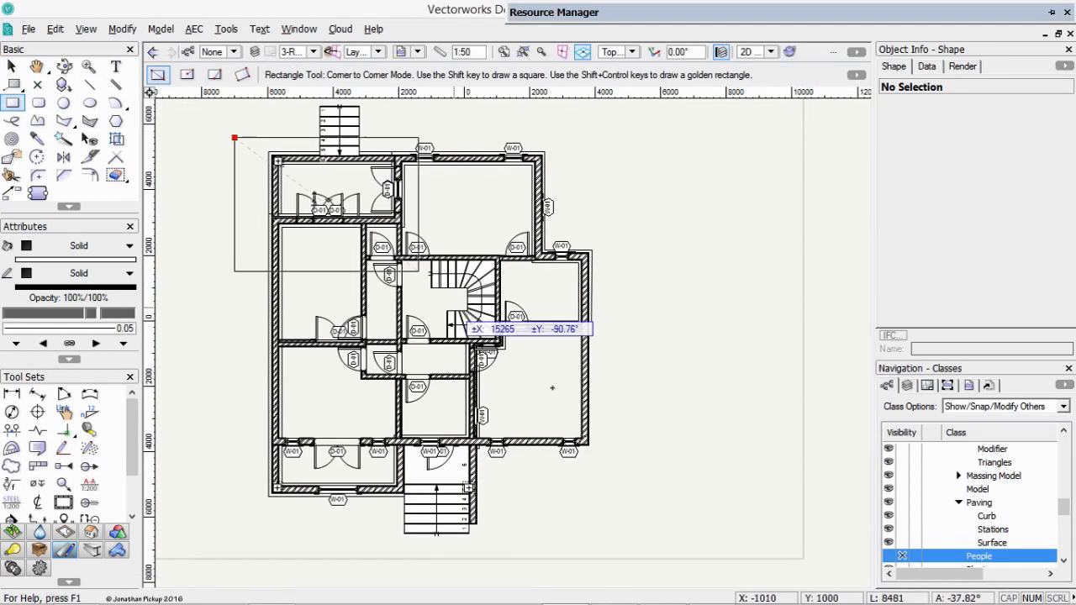
pyautogui.click(621, 507)
pyautogui.rightClick(620, 507)
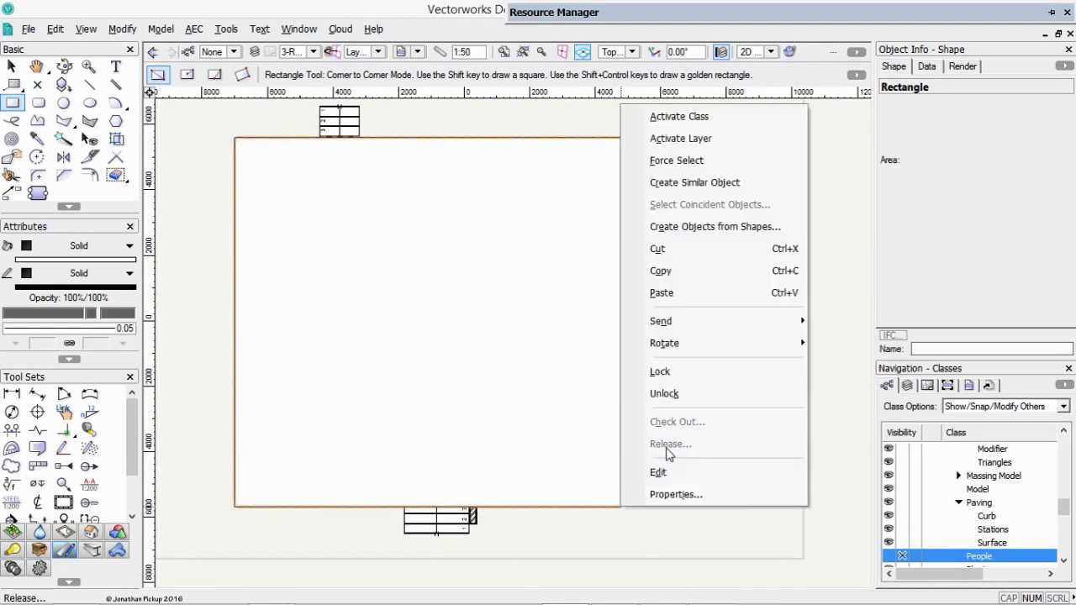
pyautogui.click(197, 173)
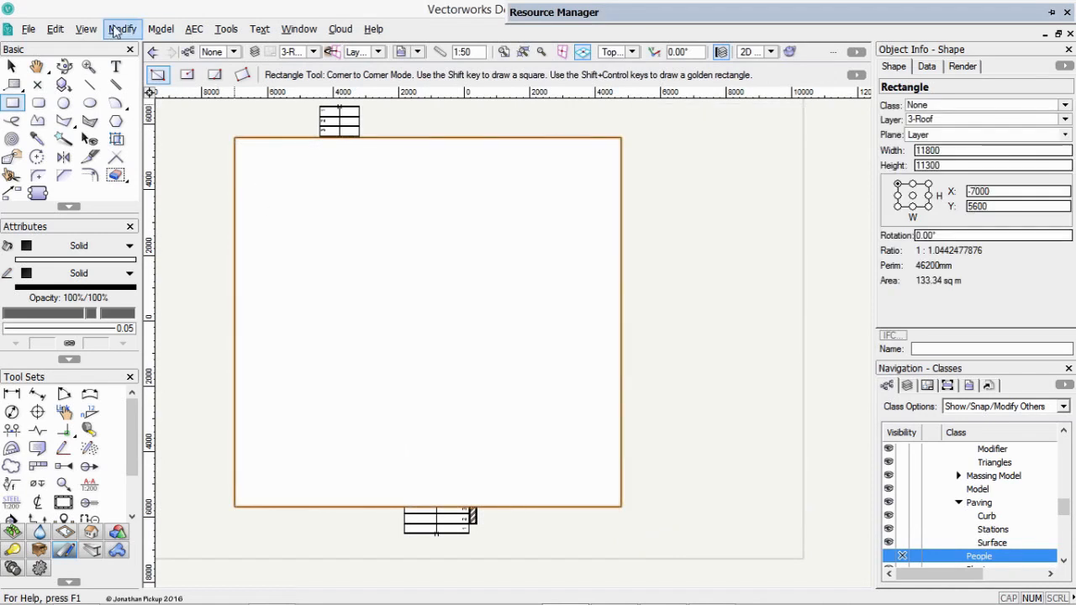
# Start a viewport from the rectangle, named Roof Plan, on sheet 007 [Roof Plan], with drawing title Roof Plan.
pyautogui.click(85, 30)
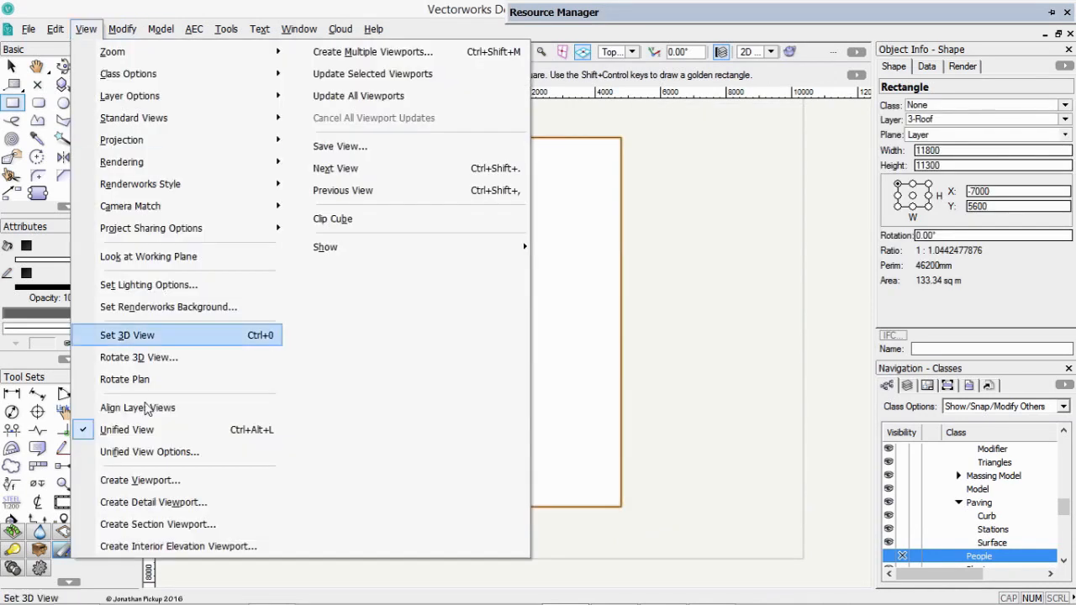
pyautogui.click(133, 479)
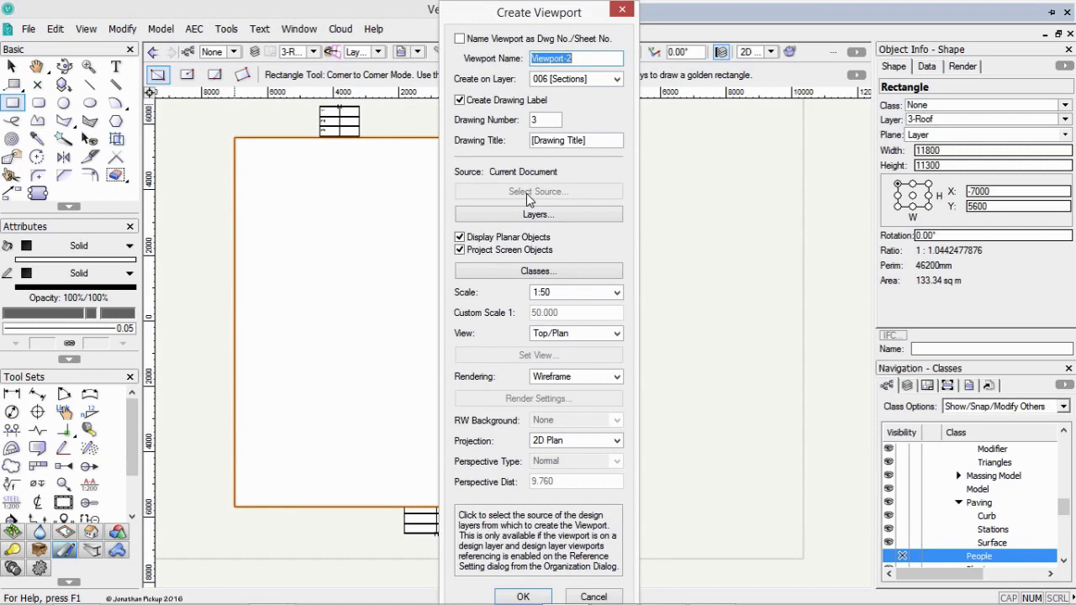
pyautogui.write('Roof Plan')
pyautogui.press('Tab')
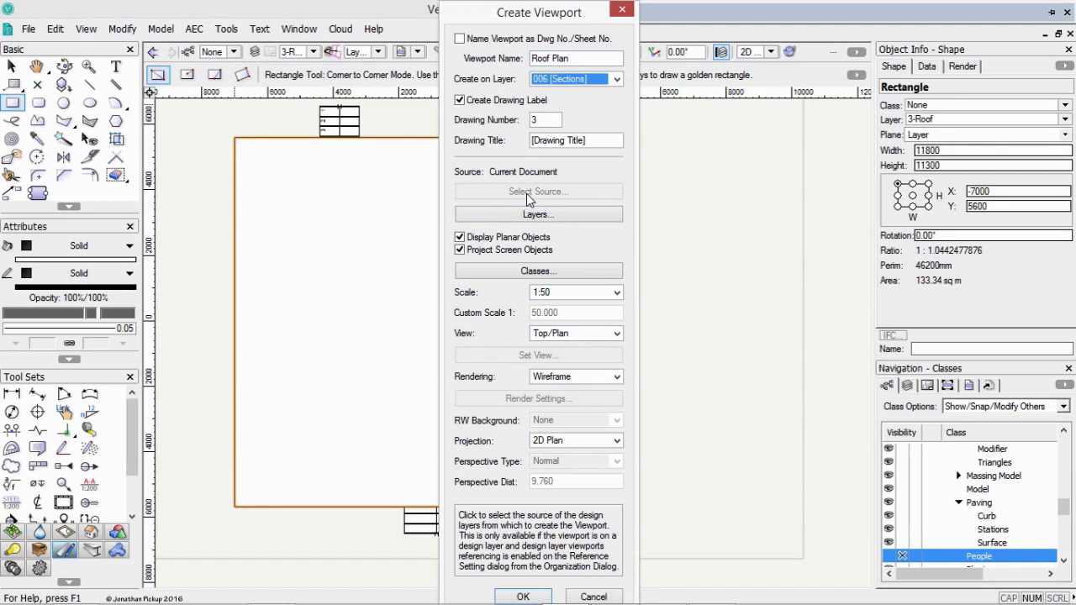
pyautogui.click(617, 78)
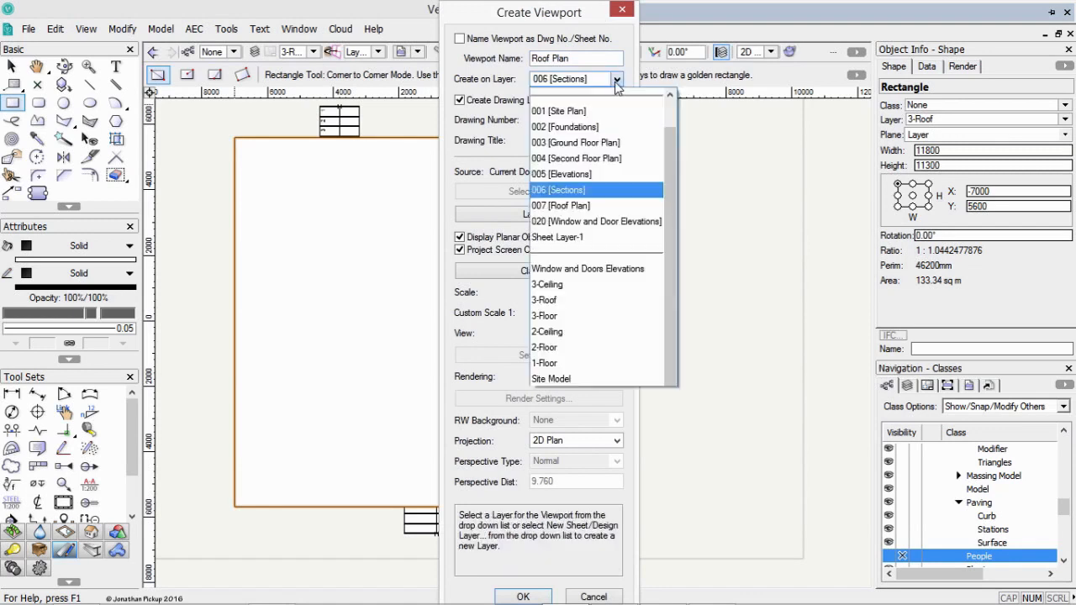
pyautogui.click(586, 206)
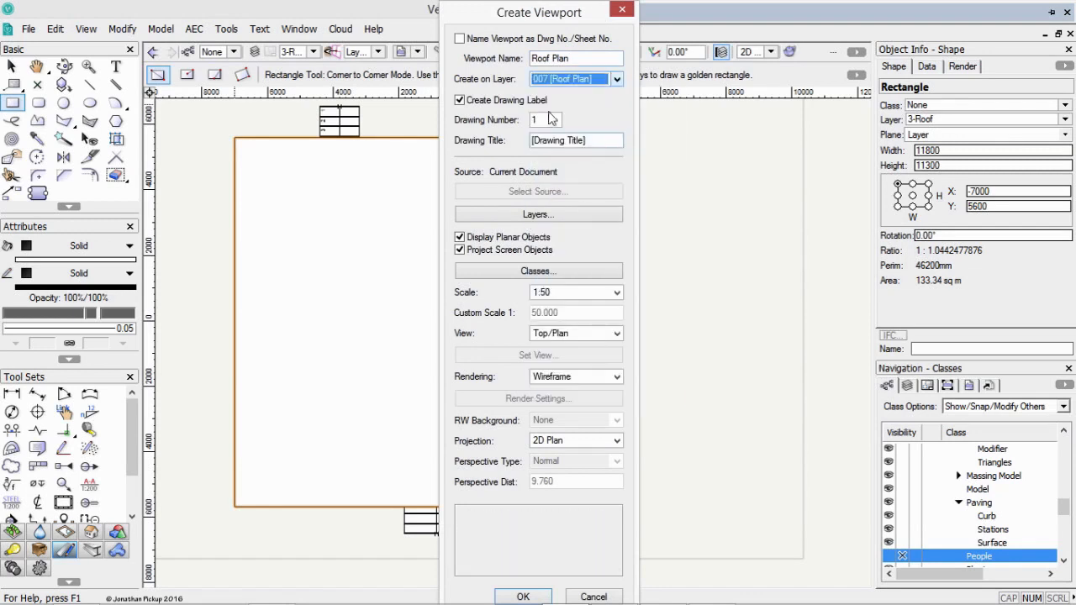
pyautogui.moveTo(597, 141); pyautogui.dragTo(505, 139)
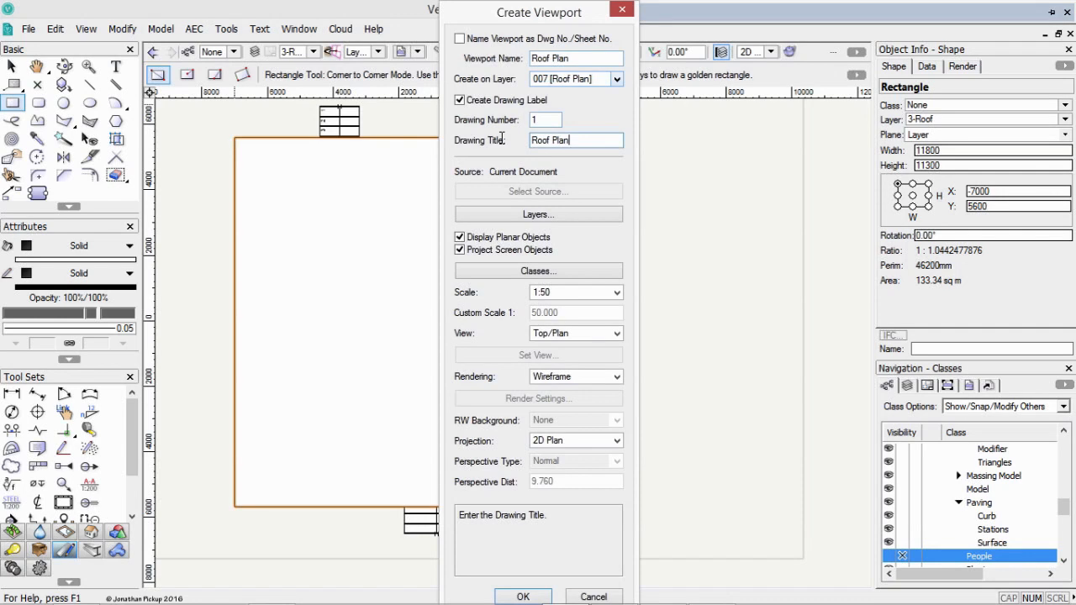
# In the viewport's layer visibilities, hide 1-Floor, 2-Floor, 2-Ceiling and 3-Ceiling, leaving only 3-Roof and 3-Floor visible.
pyautogui.click(468, 214)
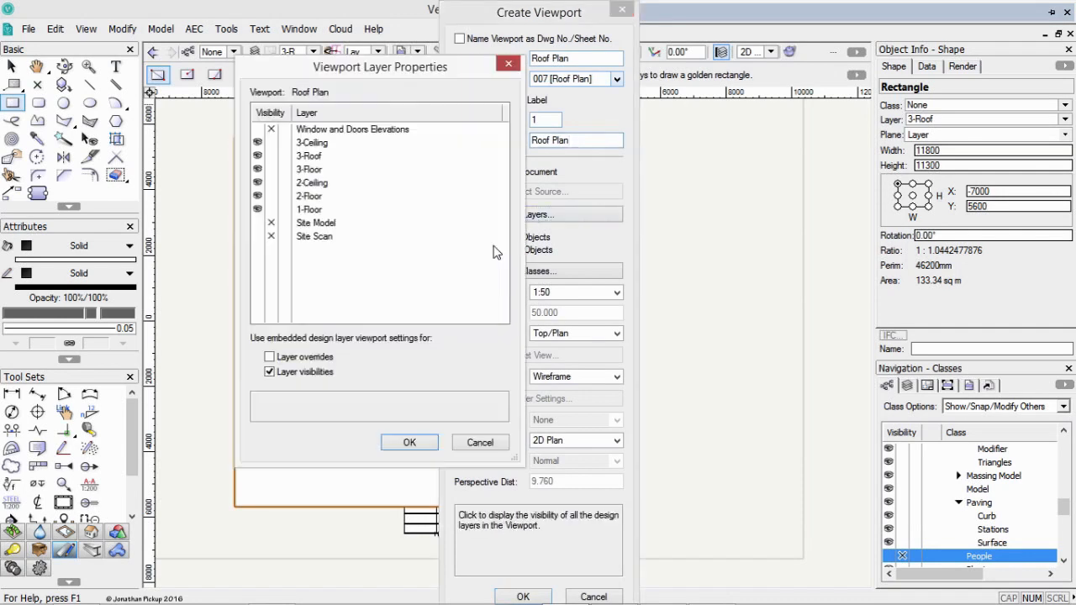
pyautogui.click(271, 209)
pyautogui.click(271, 195)
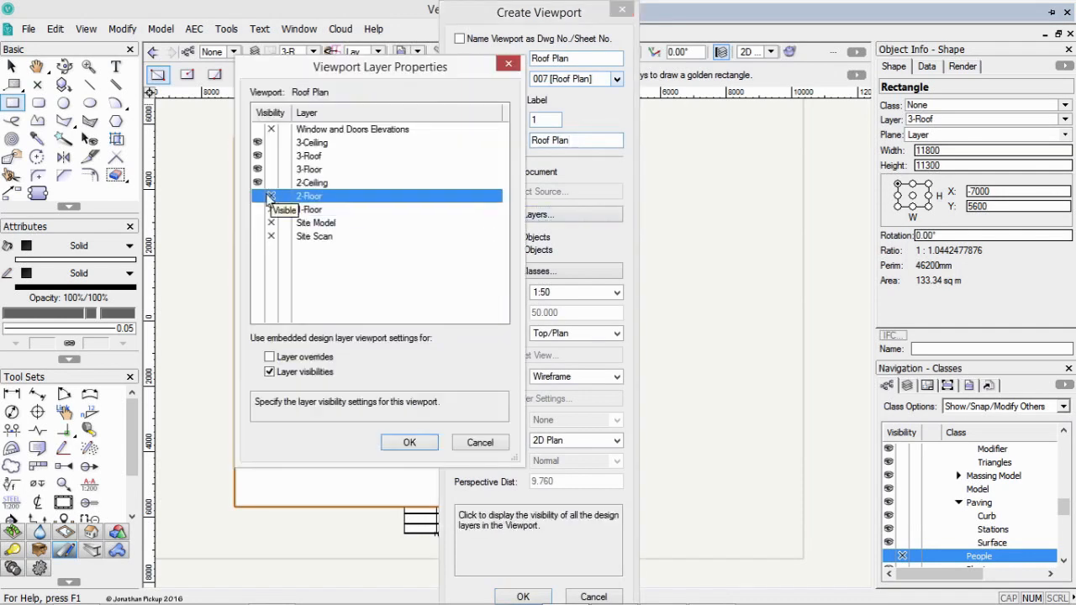
pyautogui.click(266, 183)
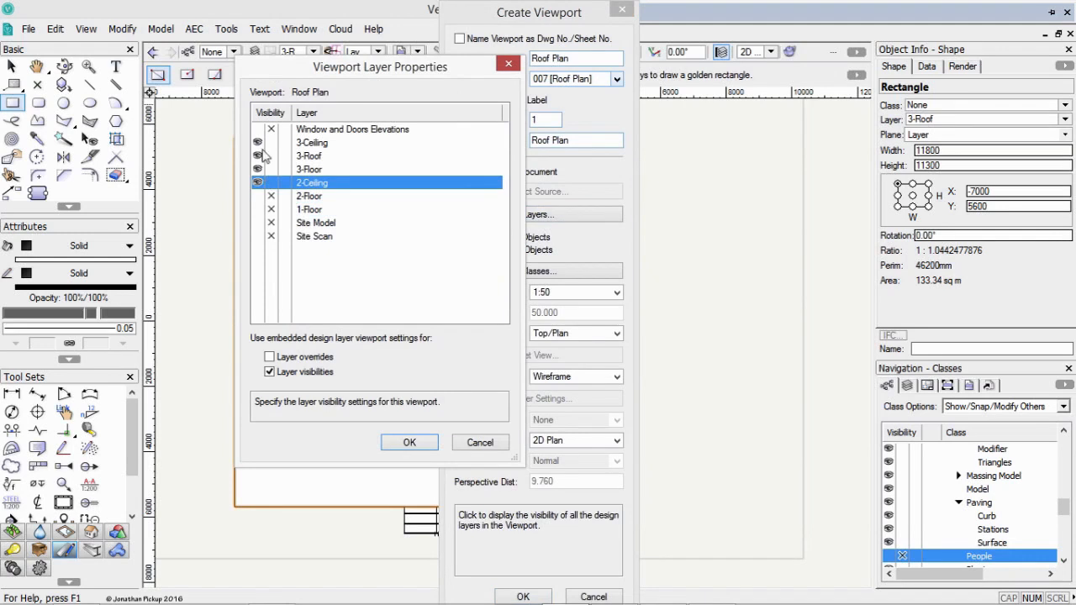
pyautogui.click(271, 143)
pyautogui.click(269, 183)
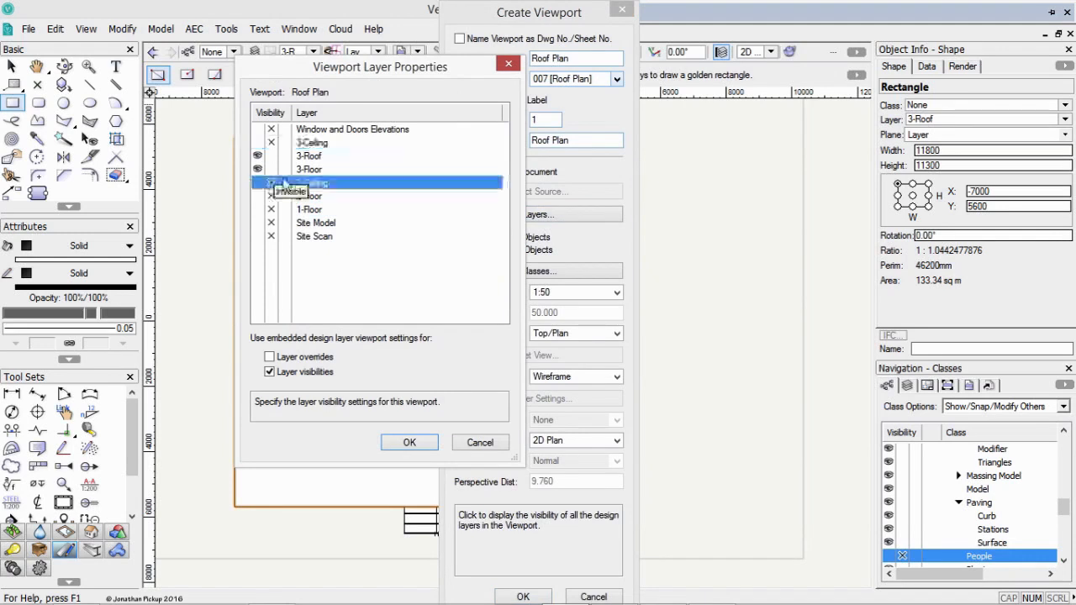
pyautogui.click(410, 443)
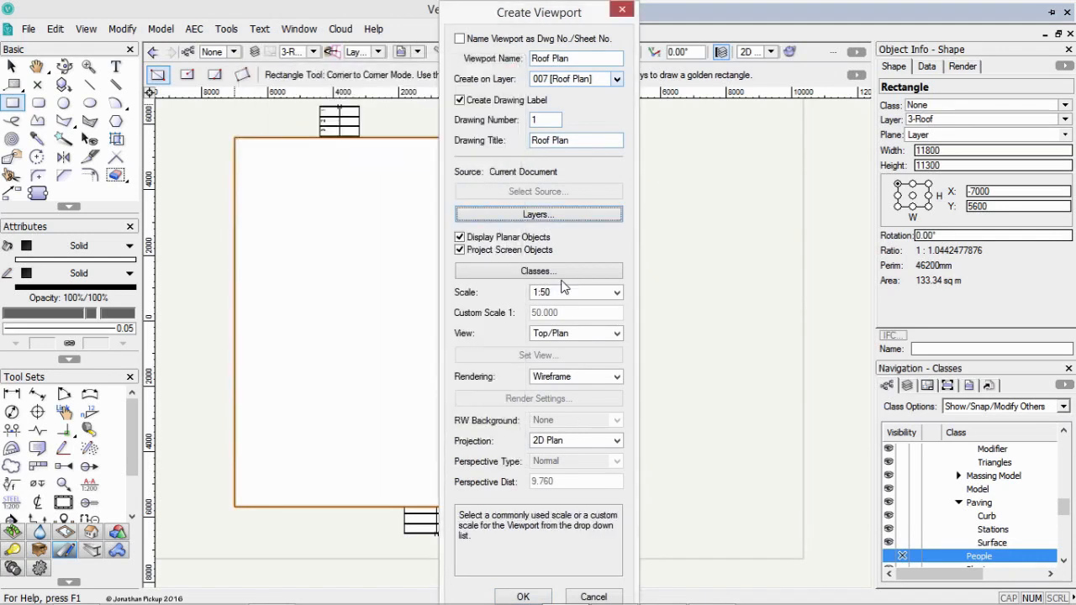
# Make all classes visible in the viewport, set its scale to 1:100 and create it.
pyautogui.click(508, 270)
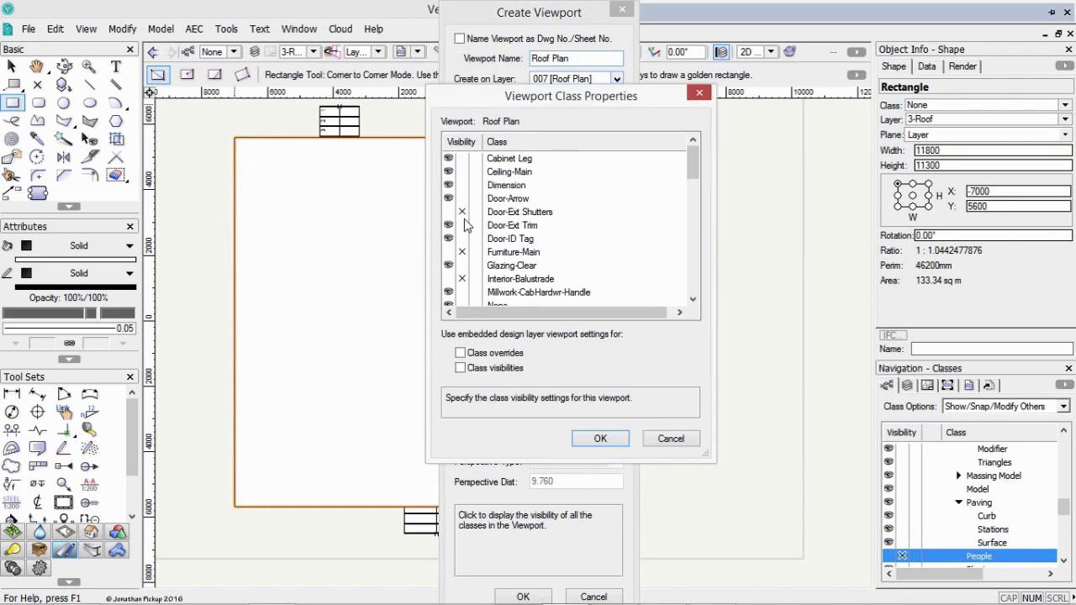
pyautogui.click(450, 212)
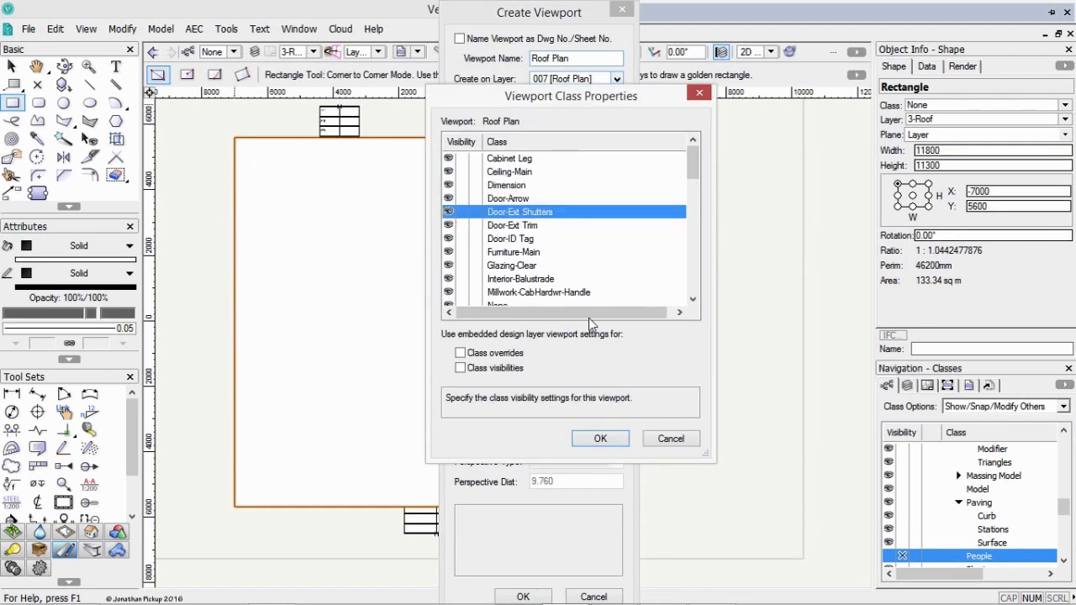
pyautogui.click(601, 439)
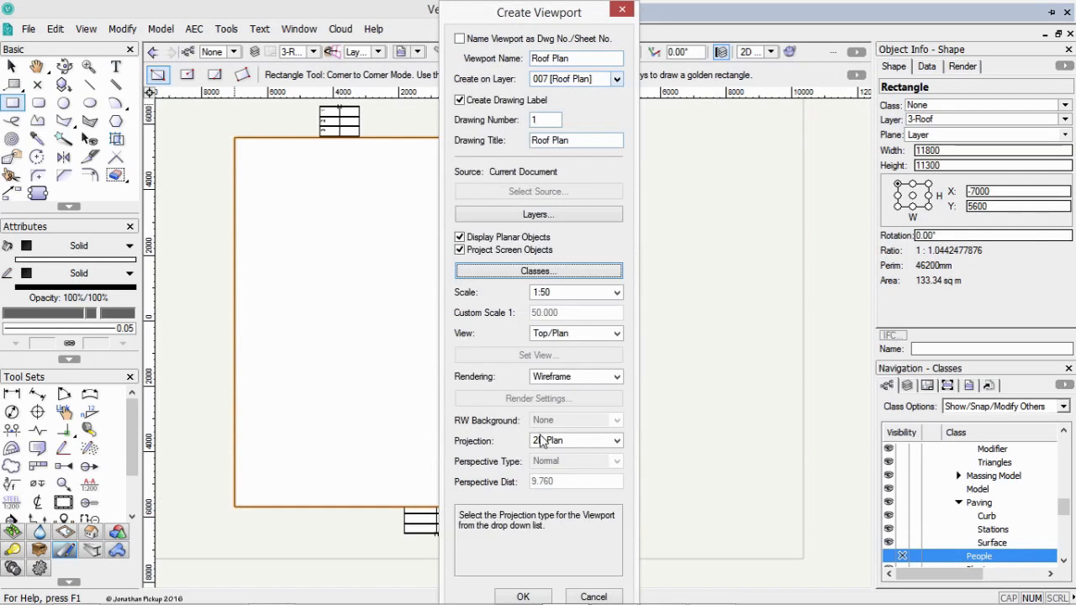
pyautogui.click(564, 291)
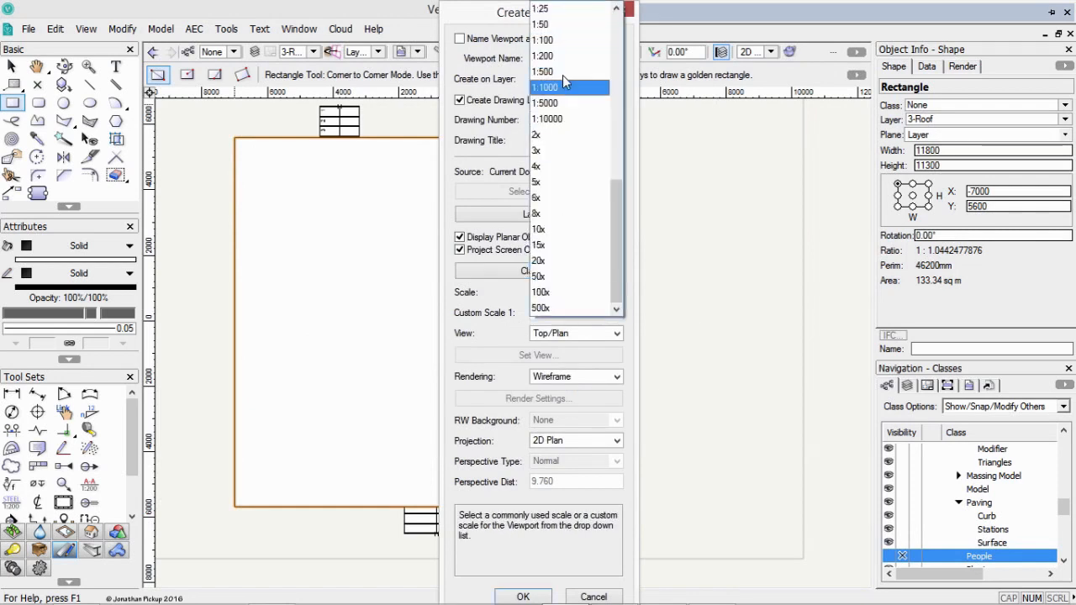
pyautogui.click(546, 40)
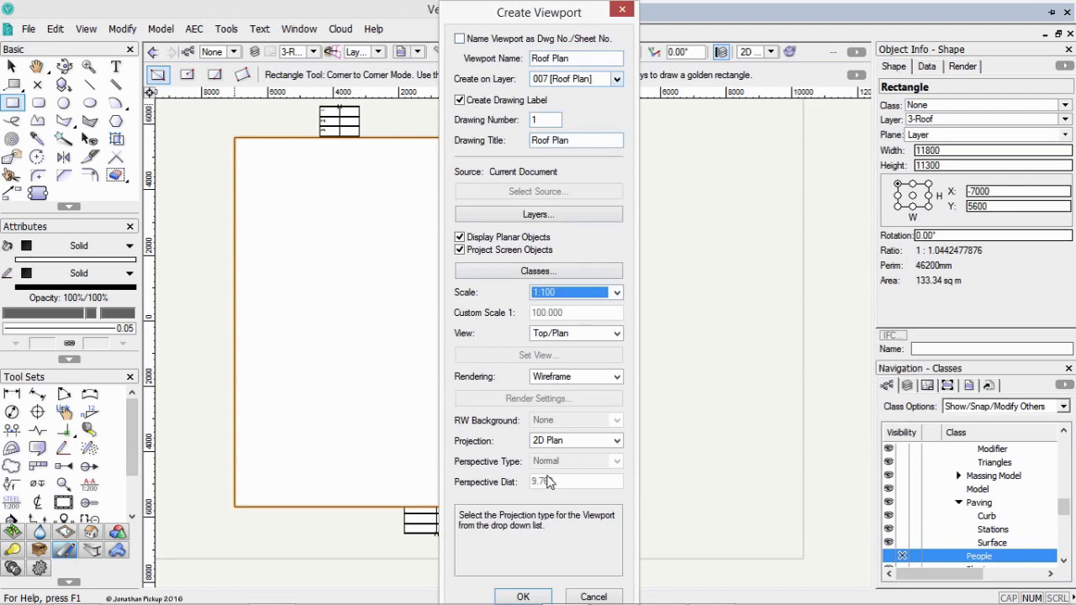
pyautogui.click(523, 596)
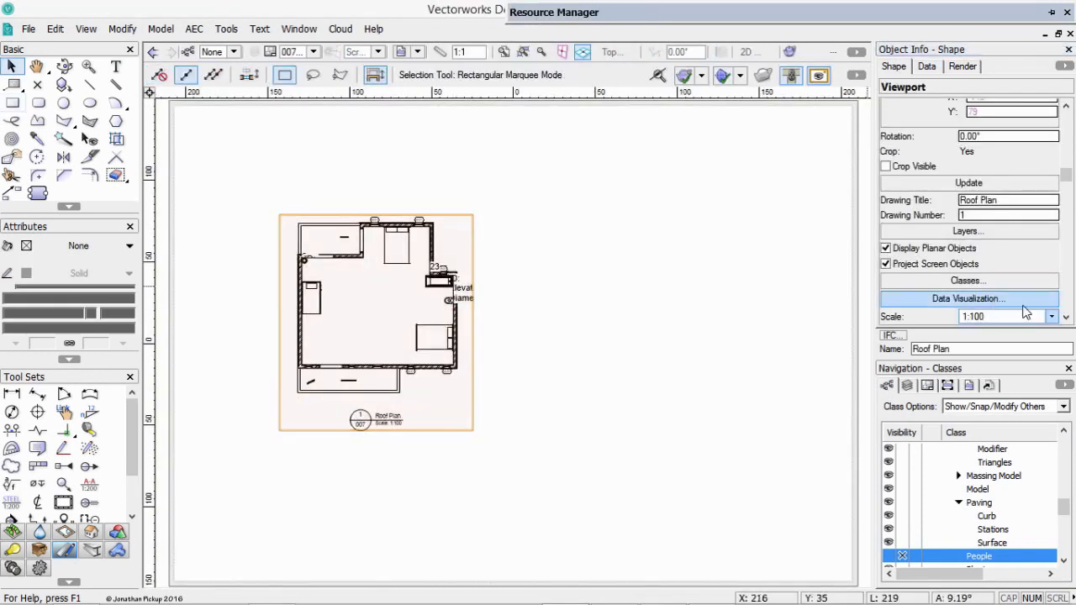
# Try the Roof Plan viewport at 1:50 scale and set it back to 1:100.
pyautogui.scroll(-5, 1026, 313)
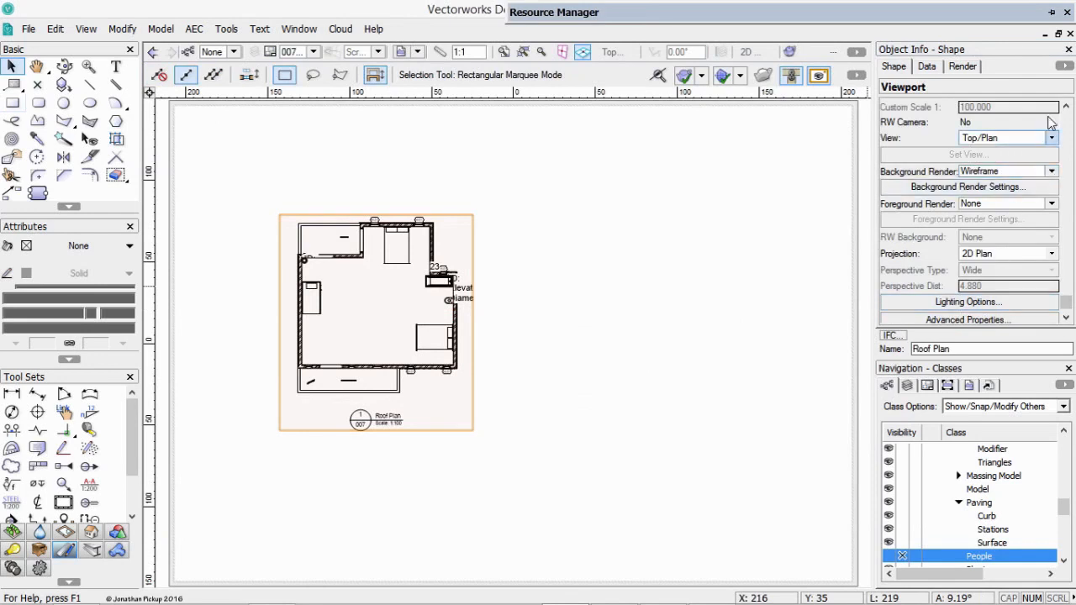
pyautogui.scroll(5, 1071, 307)
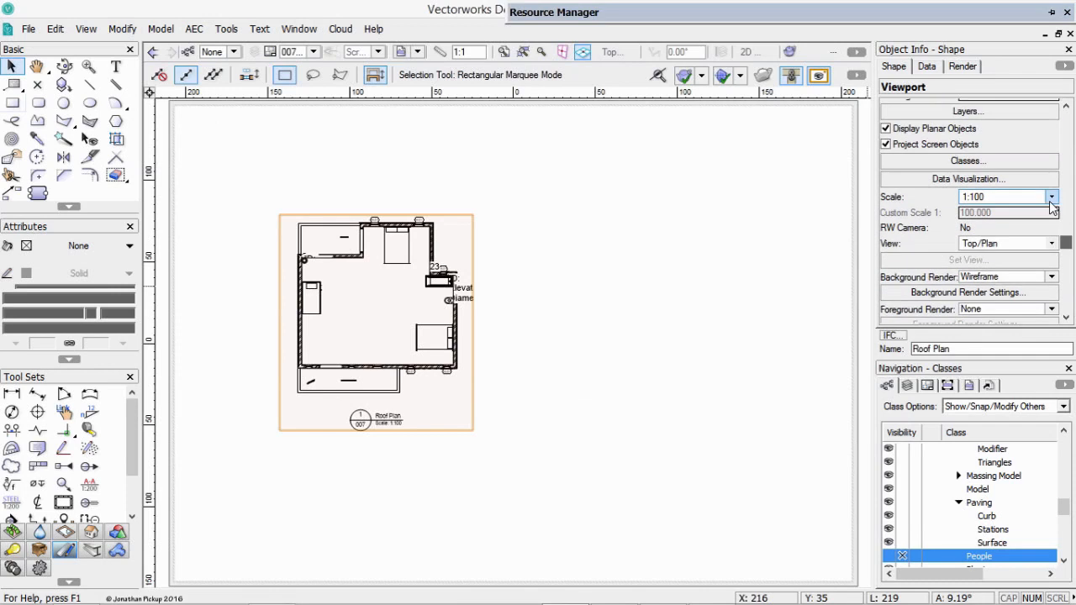
pyautogui.click(1052, 196)
pyautogui.click(974, 307)
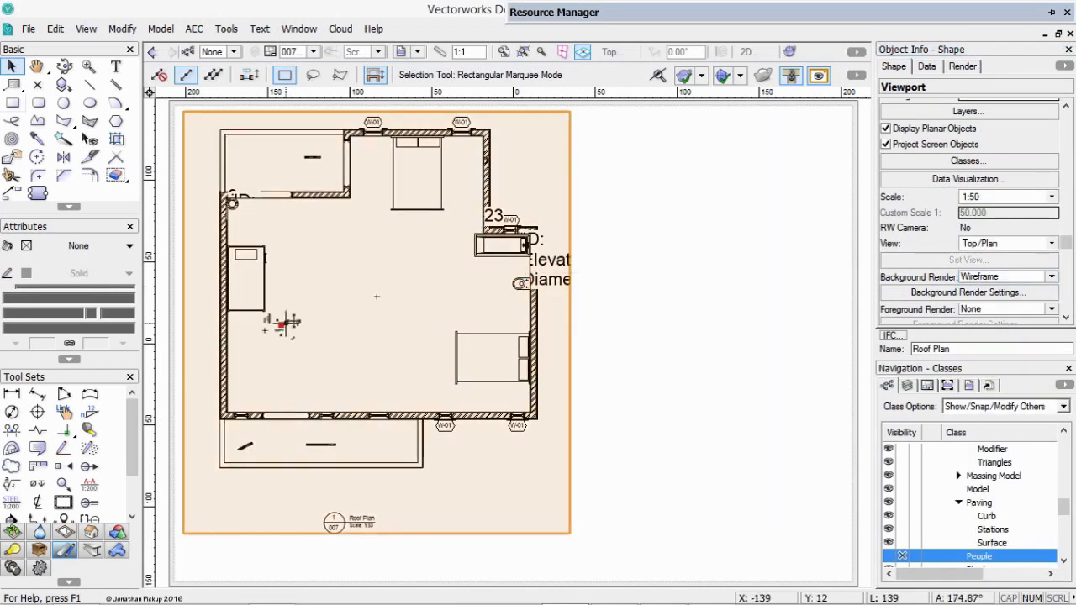
pyautogui.click(1052, 197)
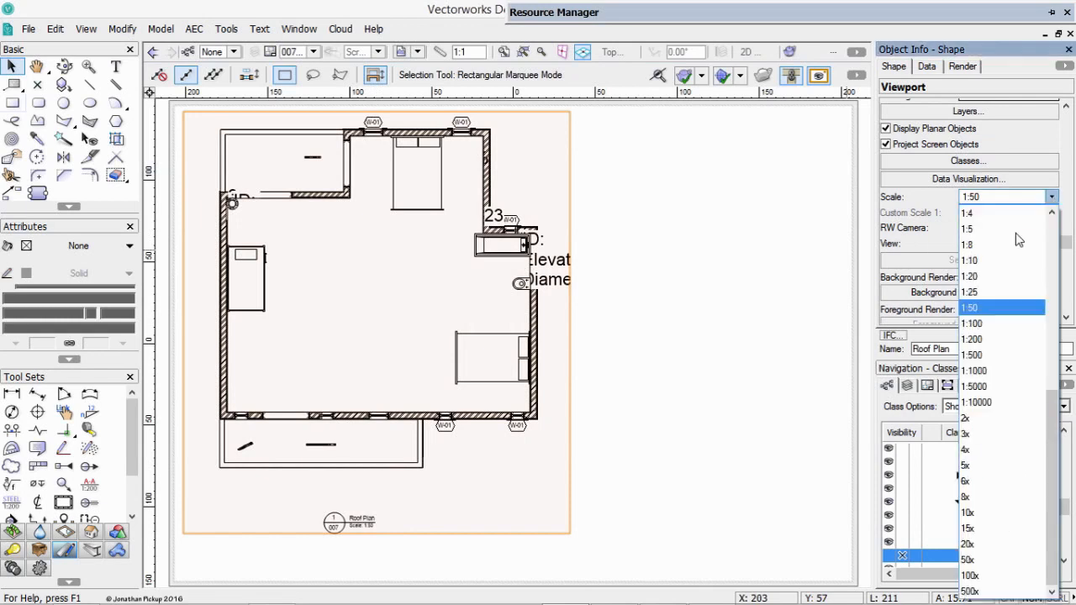
pyautogui.click(982, 325)
# Move the Roof Plan viewport closer to the left edge of the sheet.
pyautogui.moveTo(301, 283); pyautogui.dragTo(252, 291)
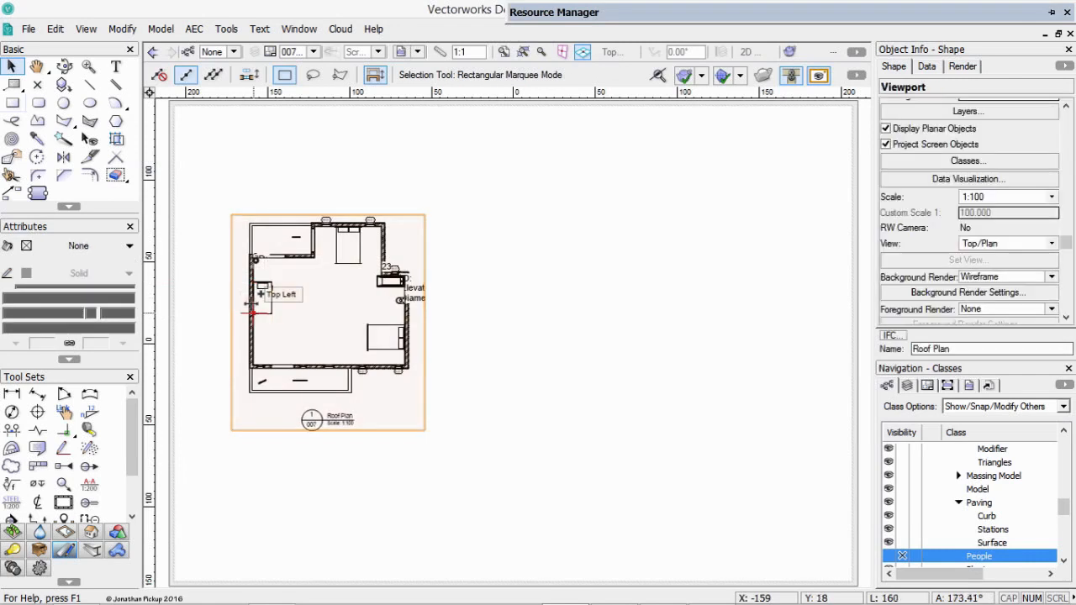
# Duplicate the Roof Plan viewport to the empty area beside the original on sheet 007.
pyautogui.moveTo(402, 299); pyautogui.dragTo(687, 292)
pyautogui.click(469, 309)
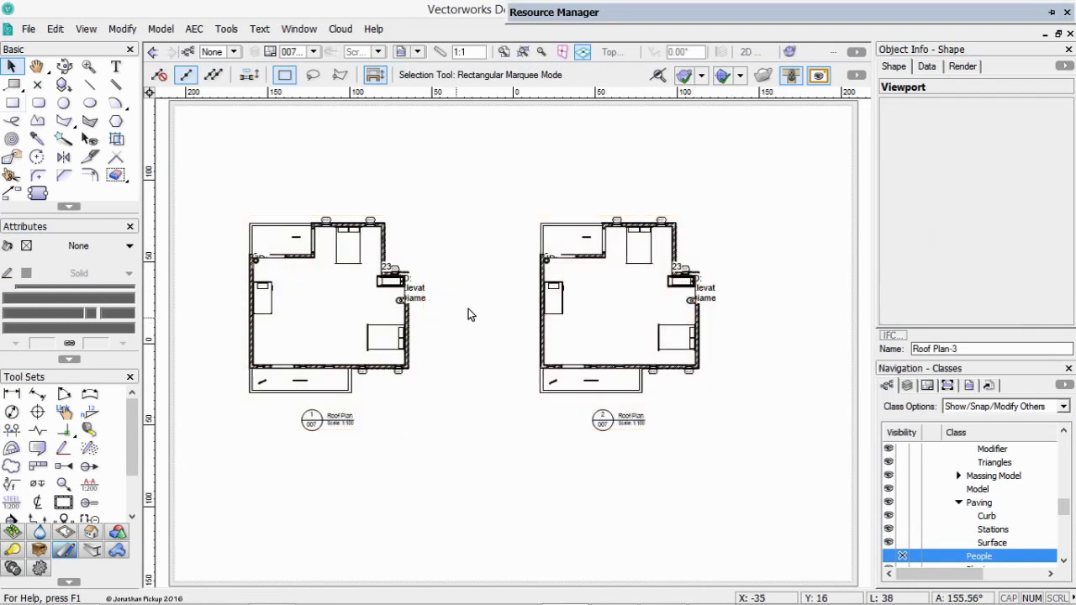
# Insert a sheet border with its title block on sheet 007, locked to the page centre.
pyautogui.click(63, 502)
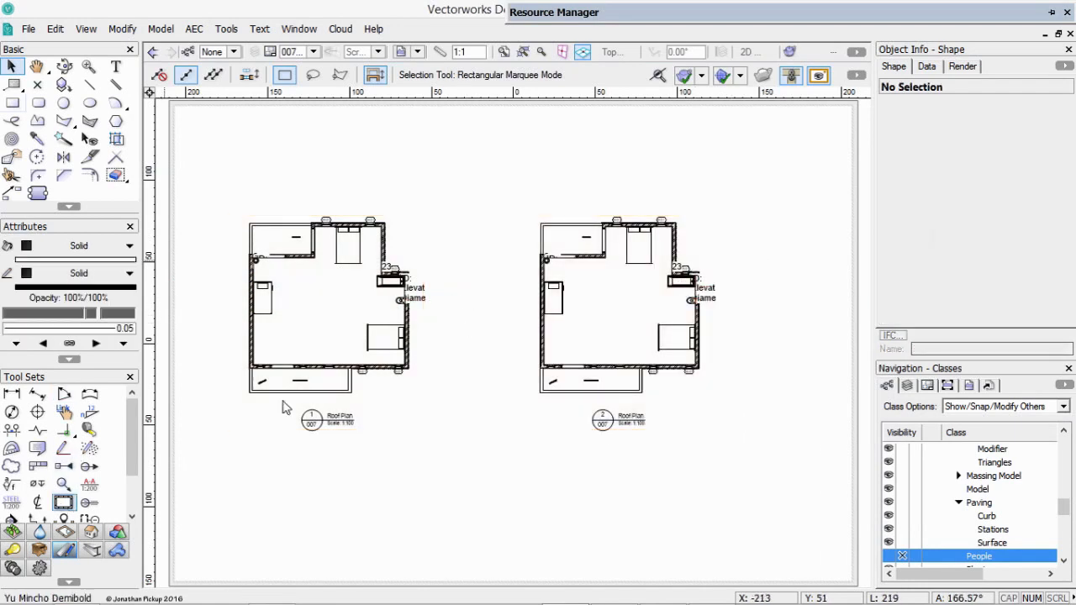
pyautogui.click(446, 318)
pyautogui.click(681, 248)
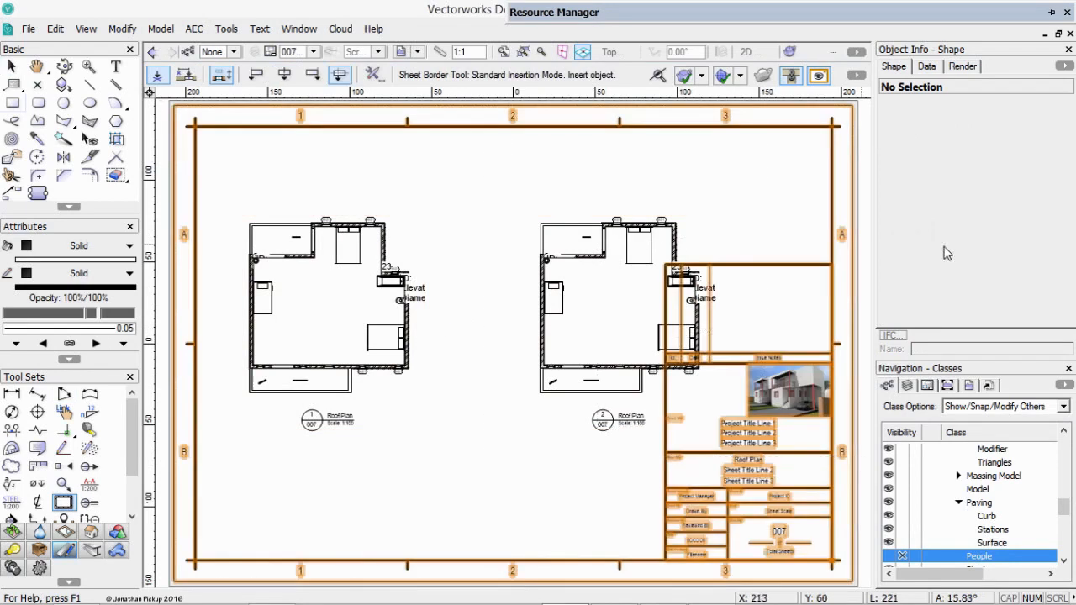
pyautogui.press('x')
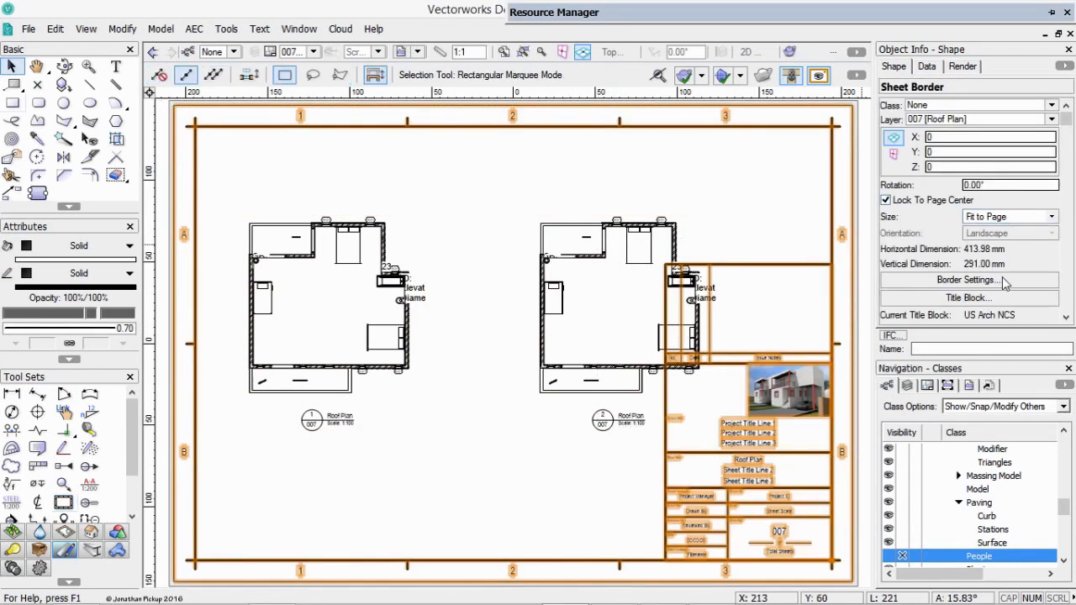
# Set the sheet border's margins to 1 mm.
pyautogui.click(971, 280)
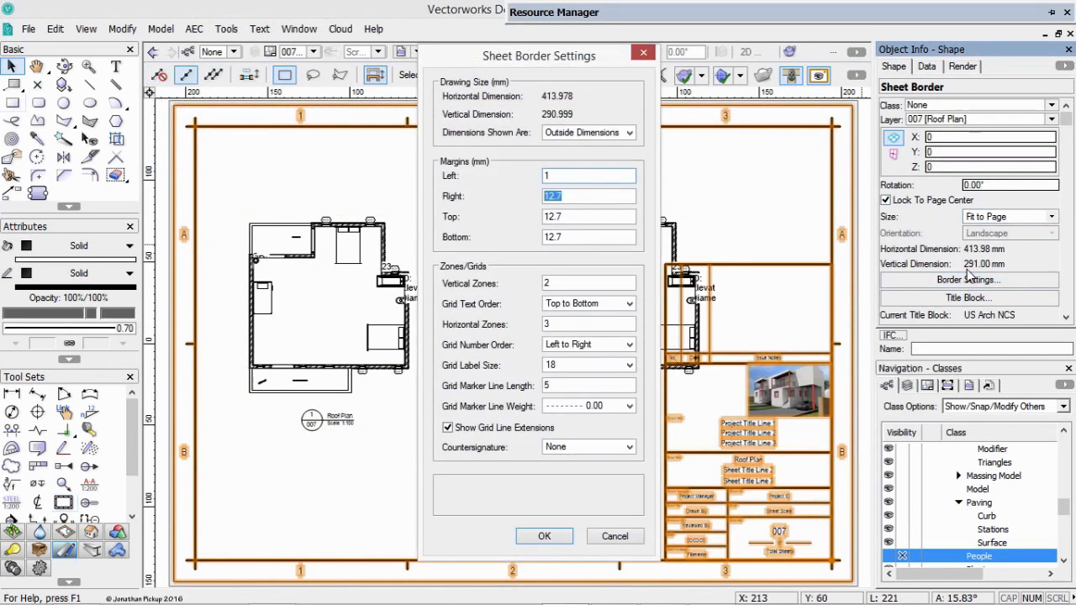
pyautogui.write('1')
pyautogui.press('Tab')
pyautogui.write('1')
pyautogui.press('Return')
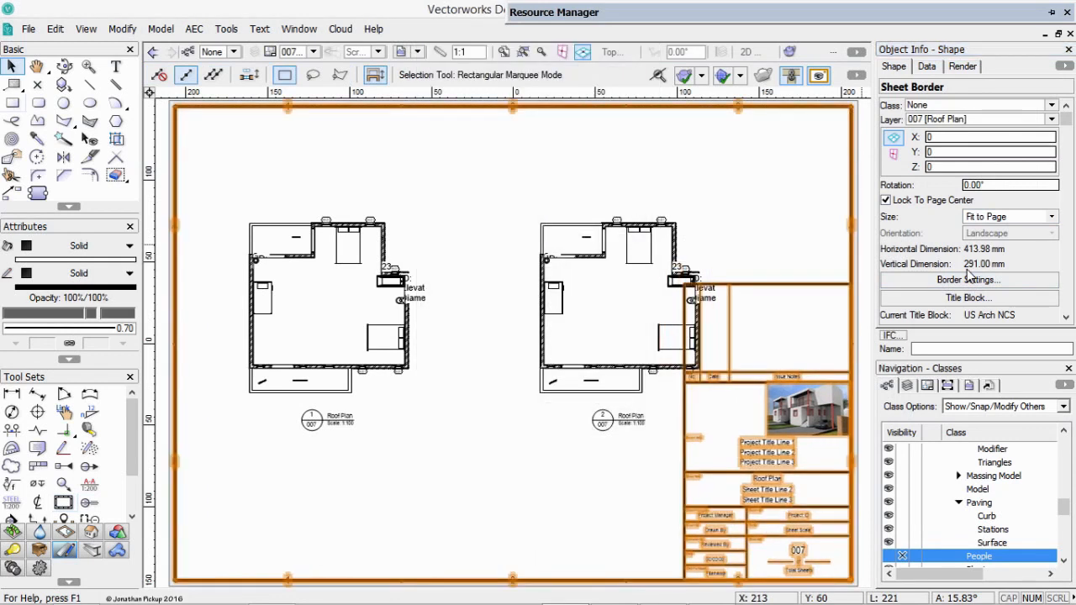
# Hide the border lines of the sheet border and set its title block scale factor to 0.7.
pyautogui.moveTo(1066, 124); pyautogui.dragTo(948, 262)
pyautogui.click(907, 296)
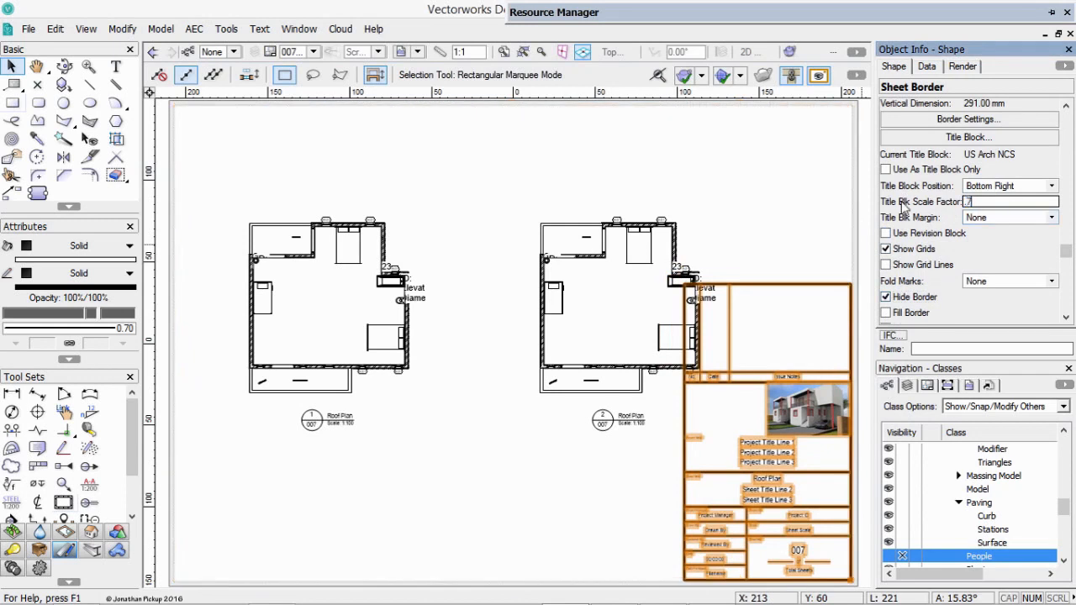
pyautogui.write('.7')
pyautogui.press('Return')
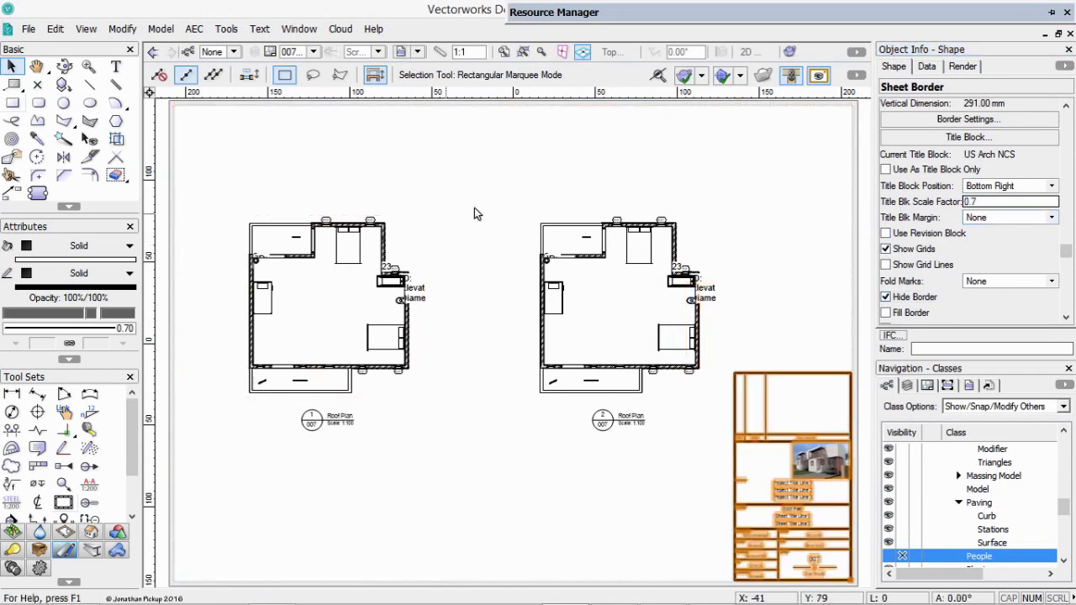
# For both Roof Plan viewports, make the classes Door-Arrow, Door-Ext Shutters, Door-Ext Trim, Door-ID Tag, Furniture-Main and Interior-Balustrade invisible.
pyautogui.click(562, 256)
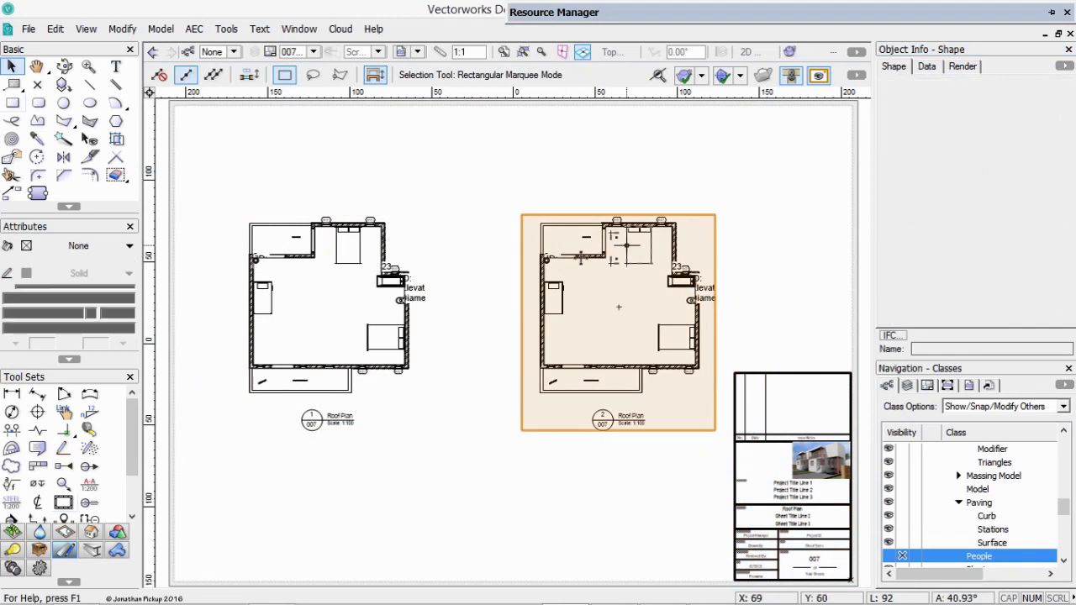
pyautogui.keyDown('shift'); pyautogui.click(415, 284); pyautogui.keyUp('shift')
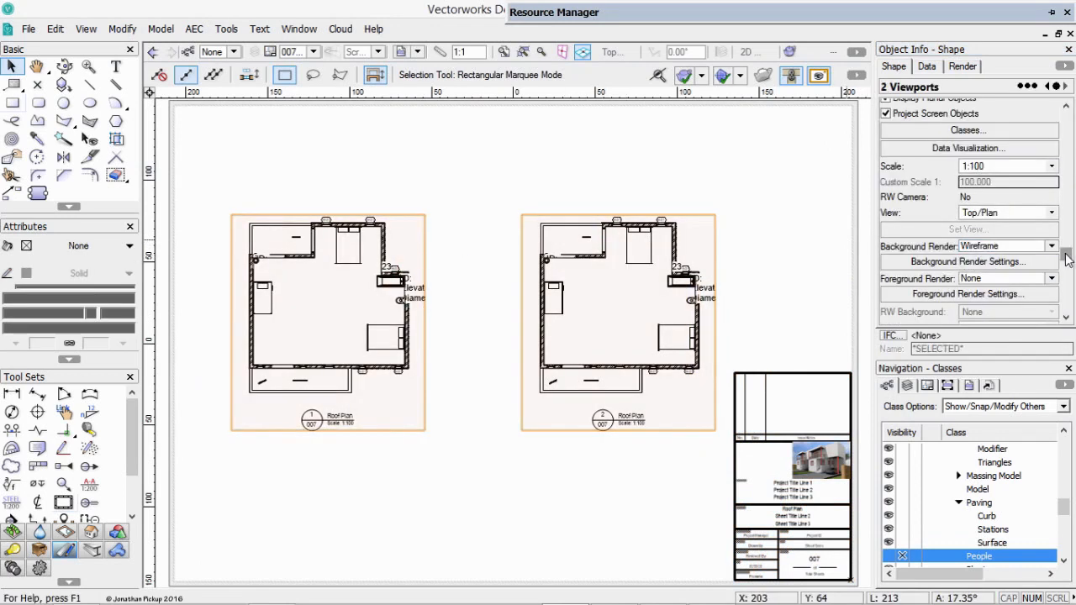
pyautogui.moveTo(1067, 255)
pyautogui.mouseDown()
pyautogui.moveTo(1055, 319)
pyautogui.moveTo(1066, 206)
pyautogui.mouseUp()
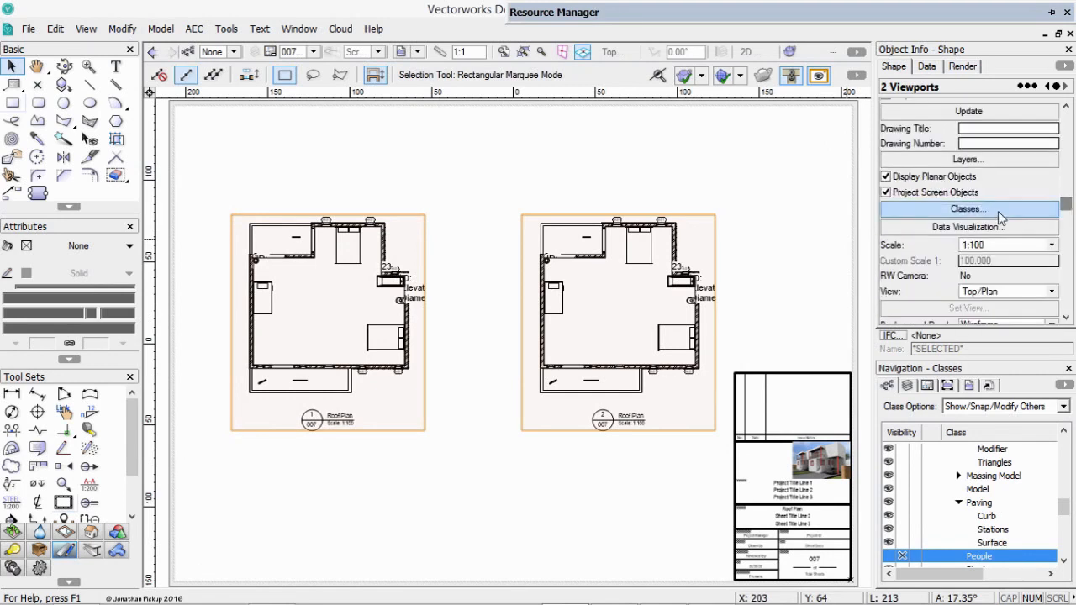
pyautogui.click(967, 209)
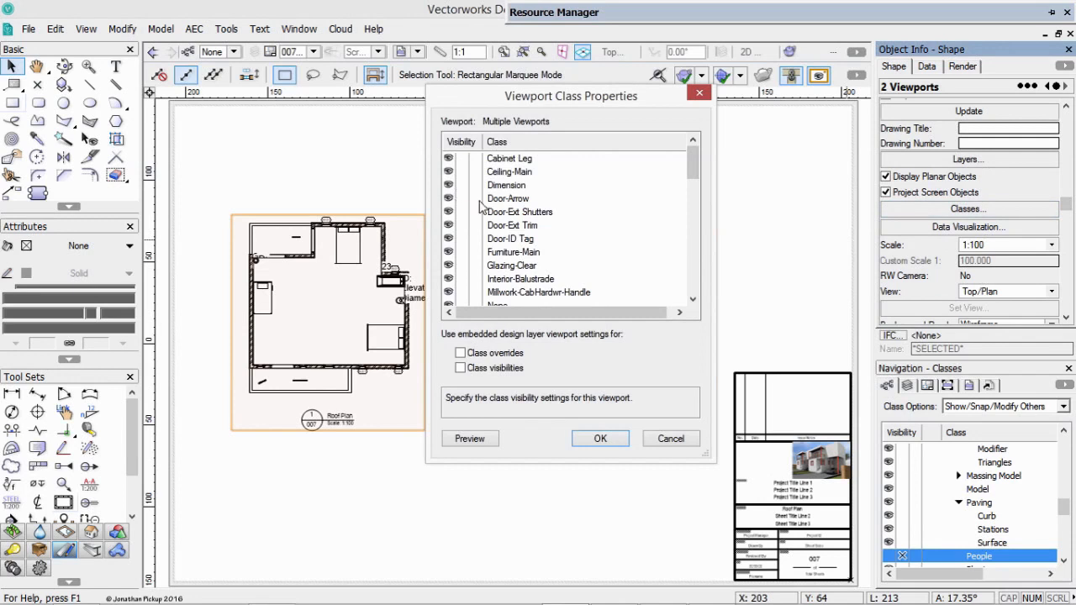
pyautogui.click(462, 199)
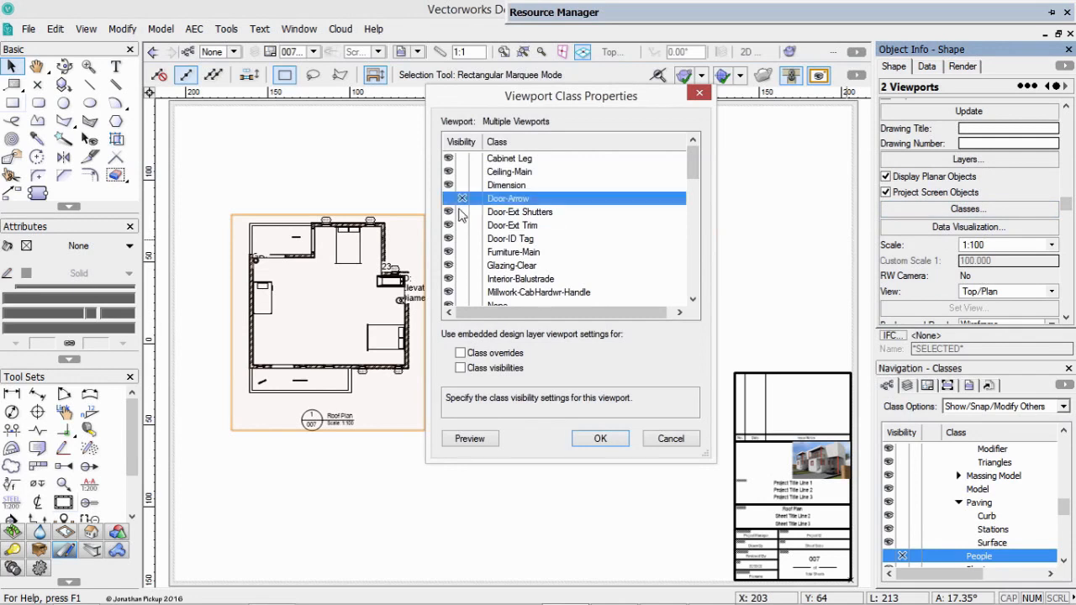
pyautogui.click(462, 212)
pyautogui.click(461, 225)
pyautogui.click(462, 239)
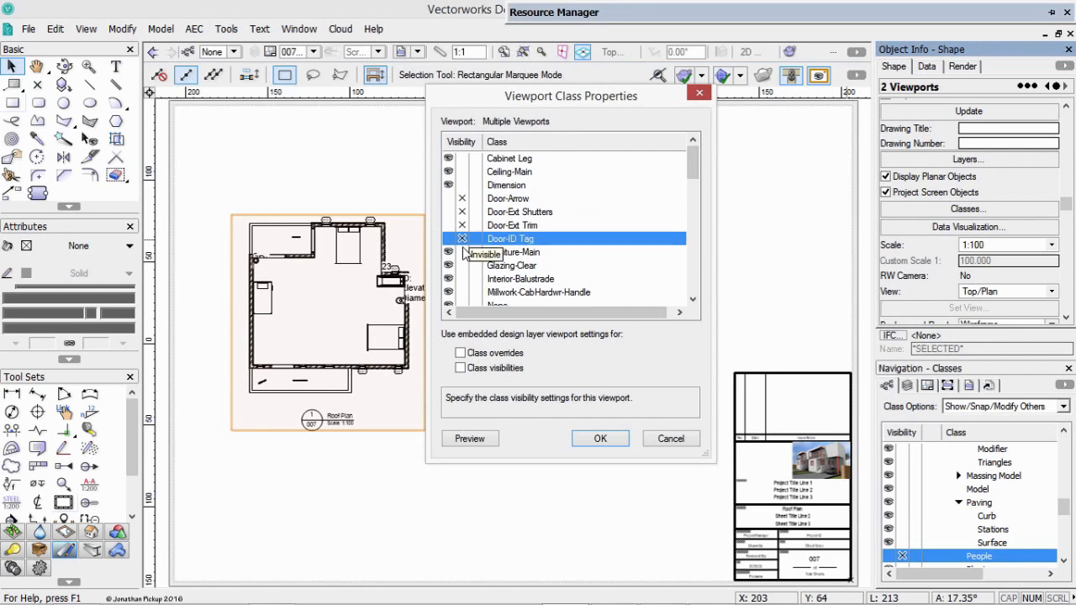
pyautogui.click(462, 253)
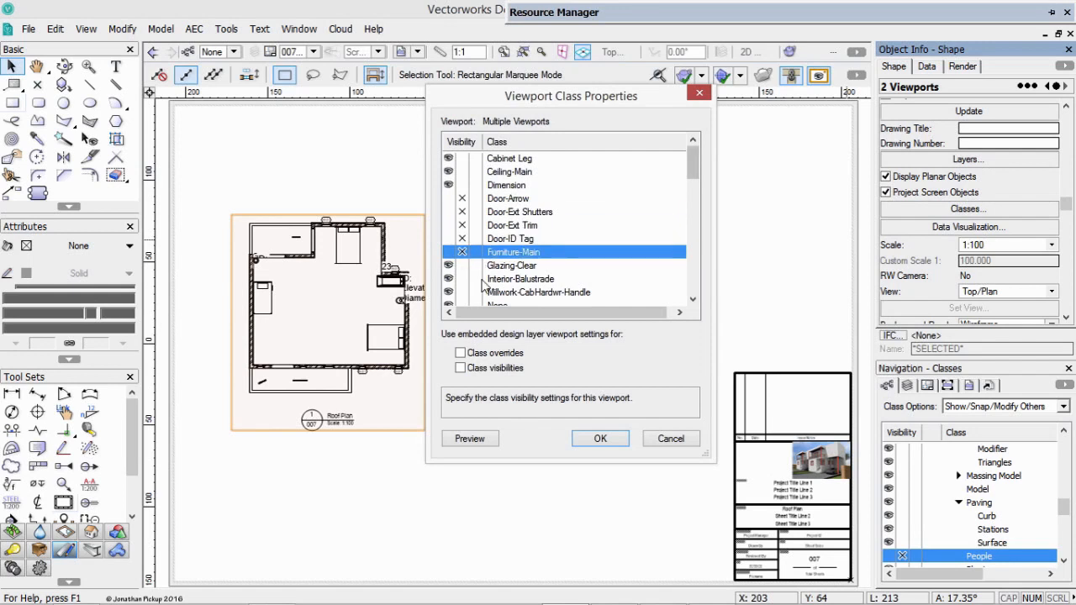
pyautogui.click(461, 279)
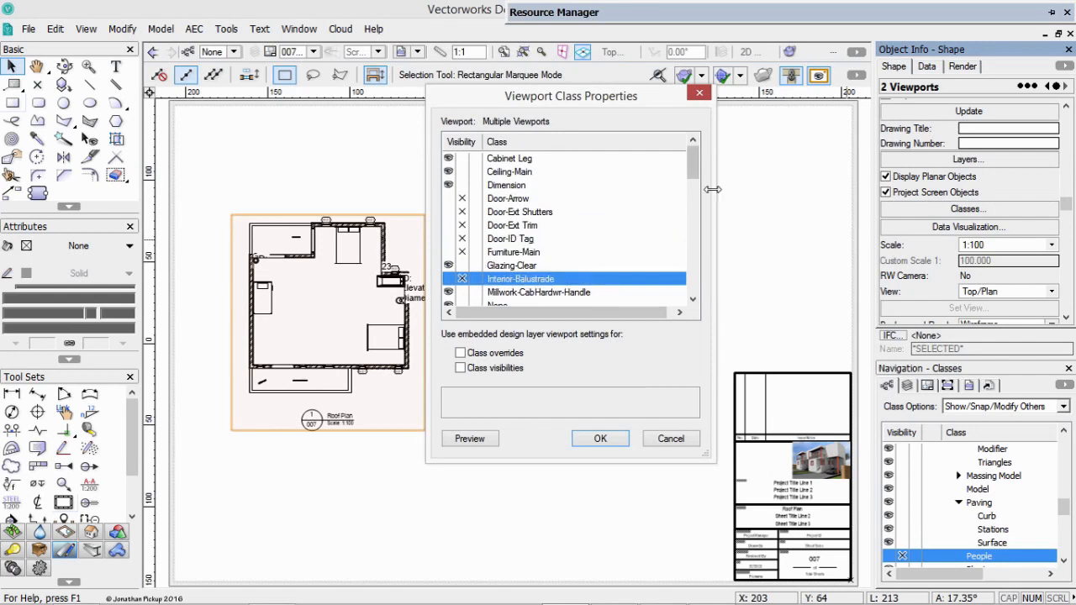
# Make the classes Millwork-CabHardwr-Handle, NonPlot, Plumbing-Fixtures, Section Style, Section Style Faded and Sills invisible in both viewports.
pyautogui.moveTo(691, 181); pyautogui.dragTo(691, 204)
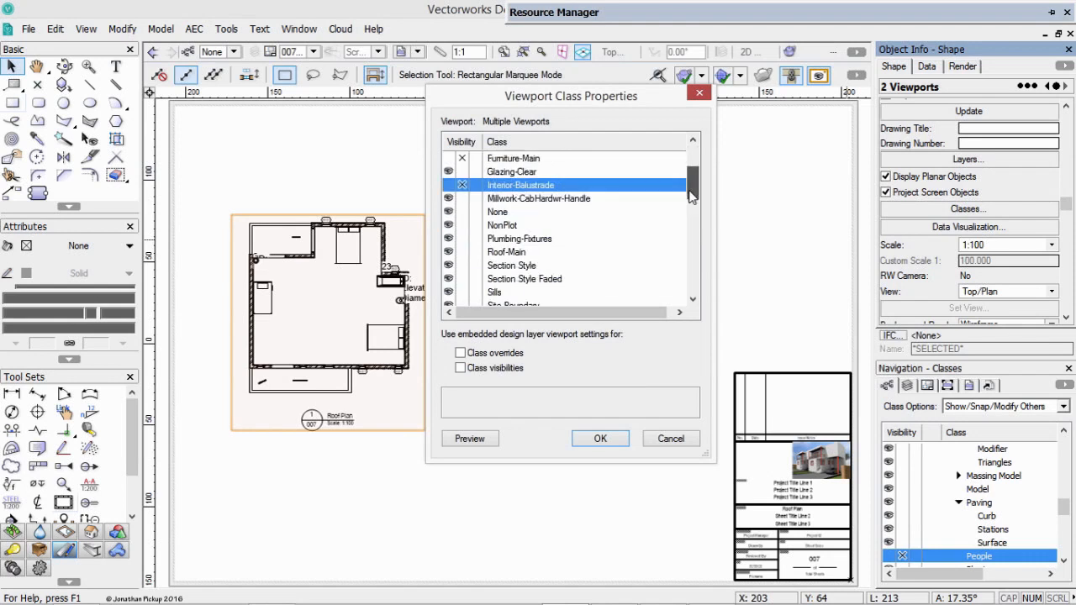
pyautogui.click(462, 199)
pyautogui.click(462, 225)
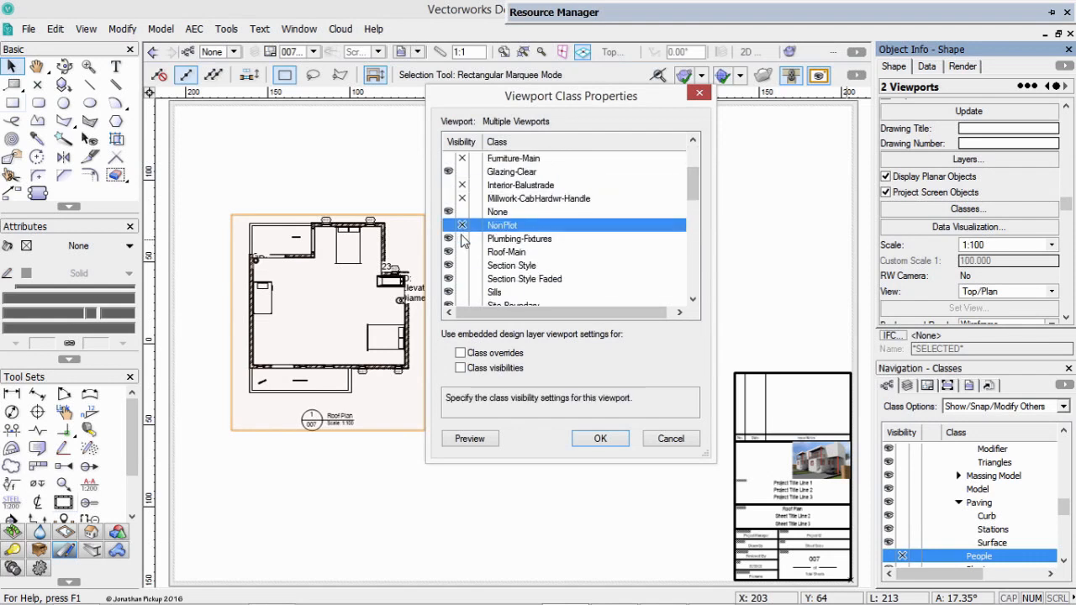
pyautogui.click(461, 239)
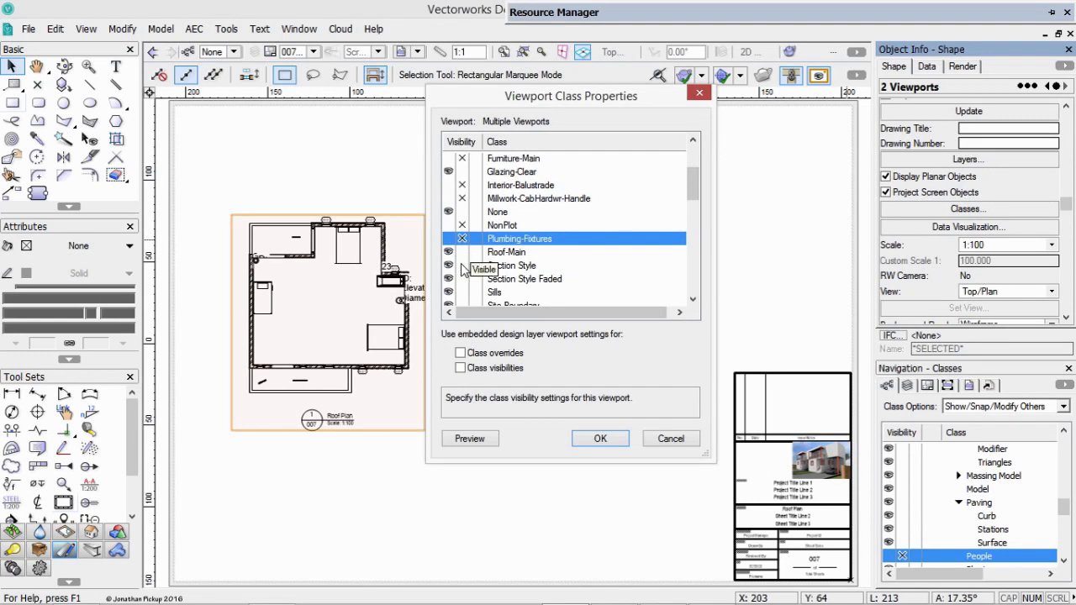
pyautogui.click(461, 266)
pyautogui.click(462, 279)
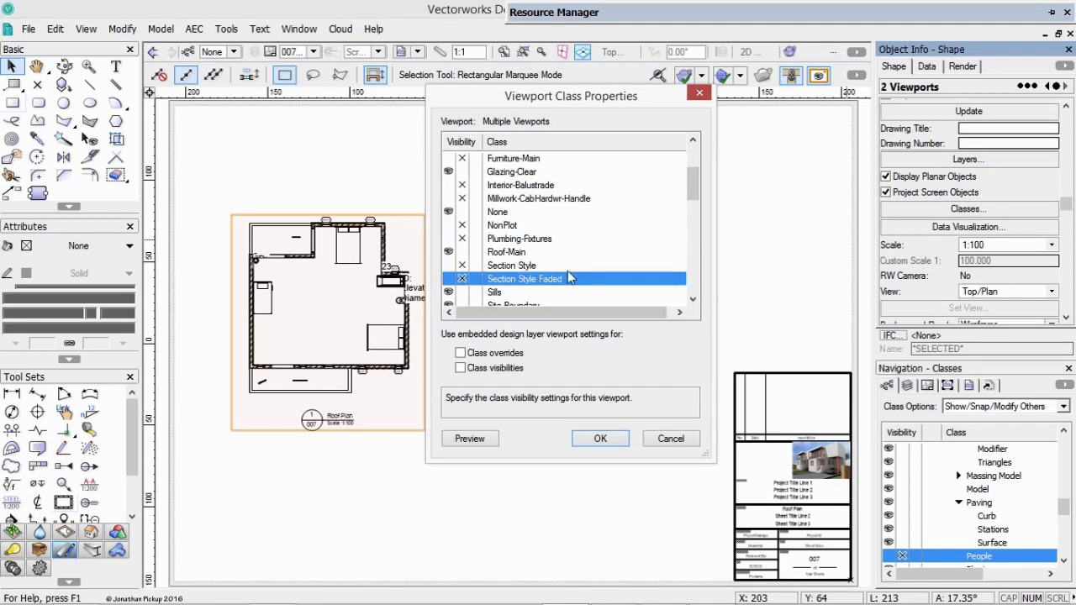
pyautogui.click(462, 292)
# Make all site classes from Site-Boundary through Site-Paving-Surface invisible in both viewports.
pyautogui.moveTo(692, 195); pyautogui.dragTo(691, 219)
pyautogui.click(462, 198)
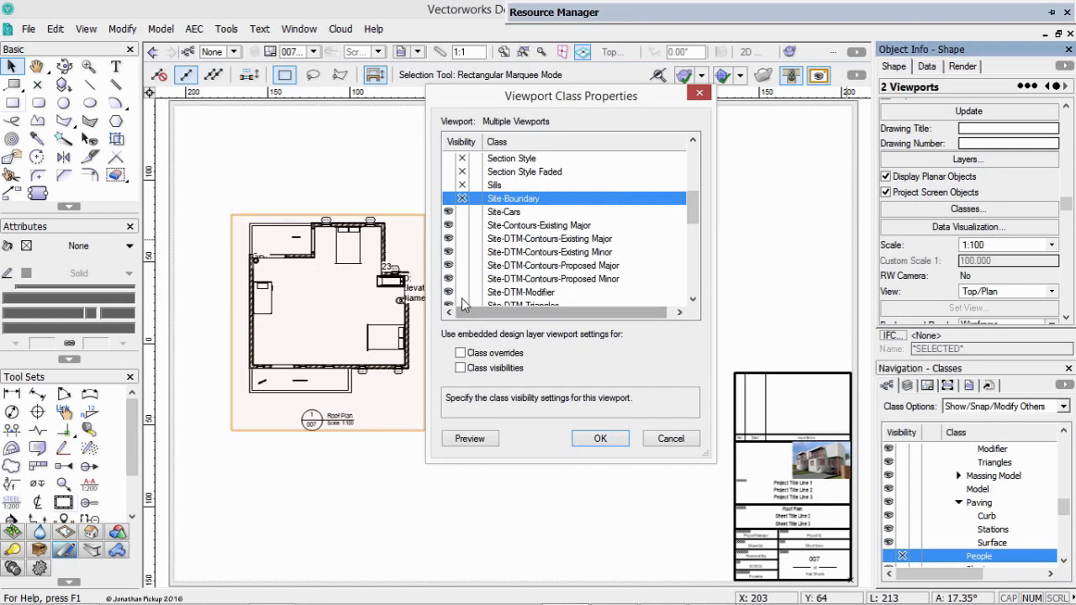
pyautogui.keyDown('shift'); pyautogui.click(462, 293); pyautogui.keyUp('shift')
pyautogui.moveTo(696, 219); pyautogui.dragTo(695, 246)
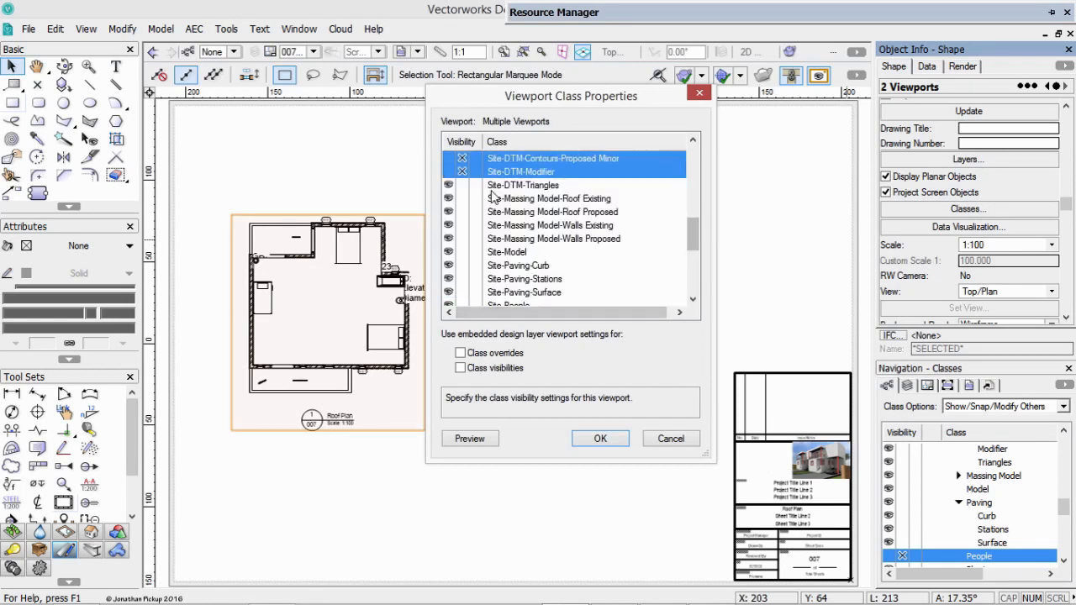
pyautogui.click(462, 185)
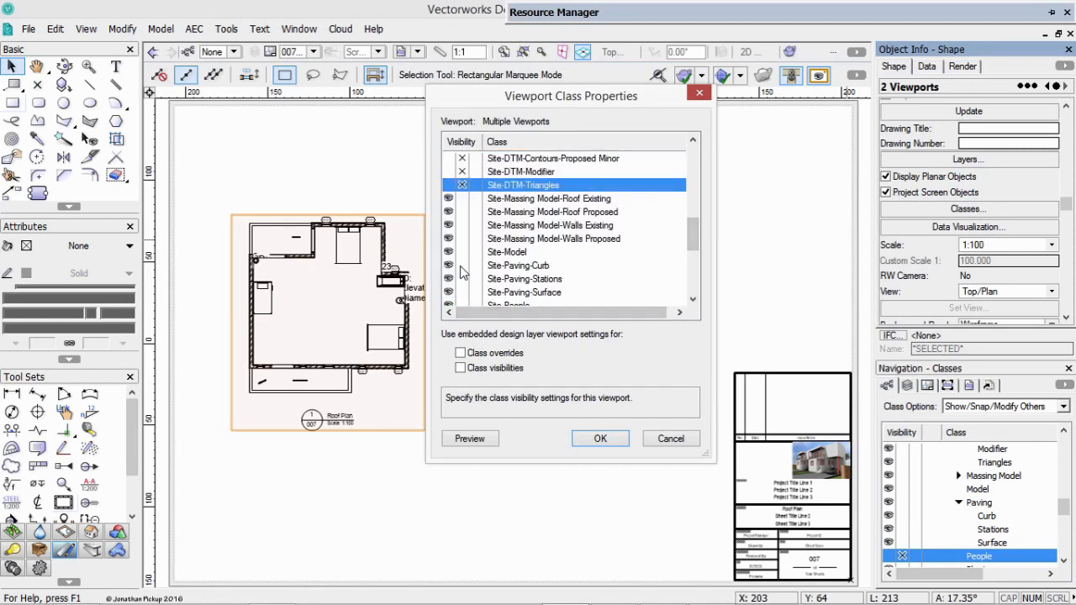
pyautogui.keyDown('shift'); pyautogui.click(462, 292); pyautogui.keyUp('shift')
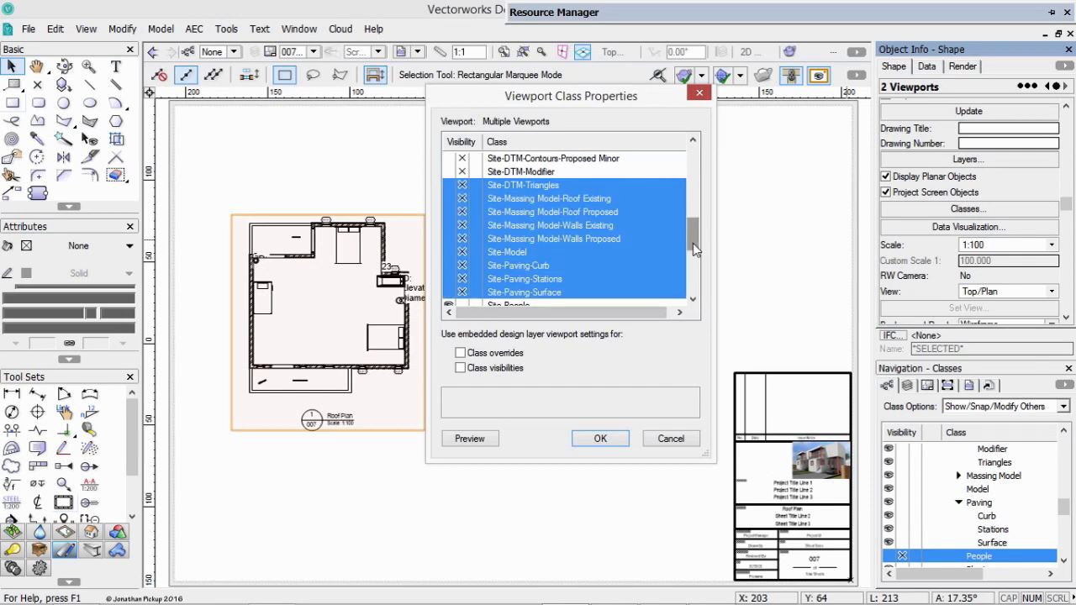
# Make the classes Site-People, Site-Plants and Space-Main invisible too, and apply the class settings to both viewports.
pyautogui.moveTo(693, 243); pyautogui.dragTo(694, 264)
pyautogui.click(466, 214)
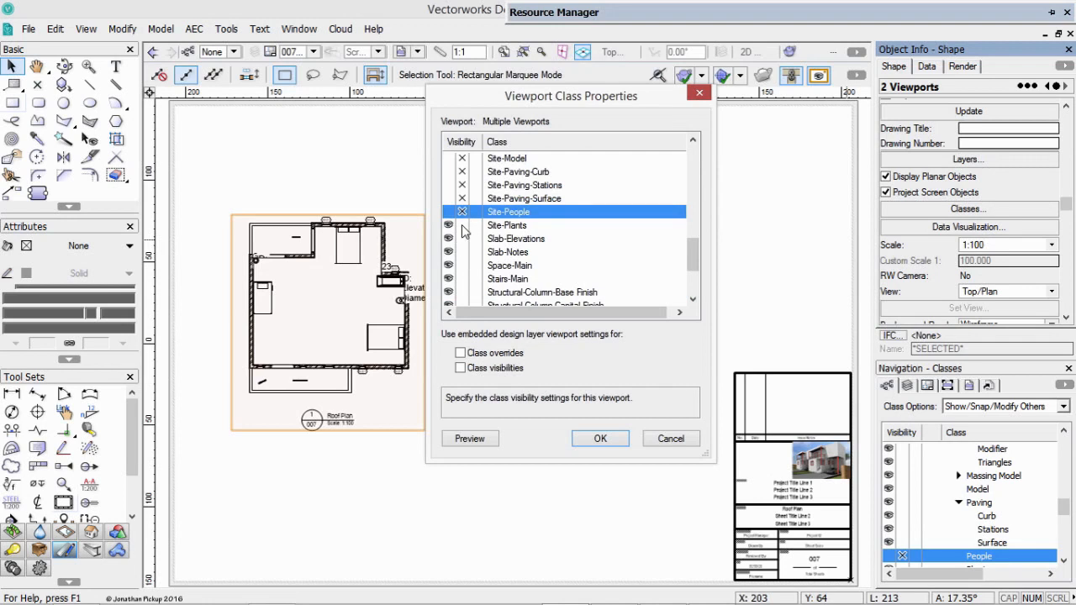
pyautogui.keyDown('shift'); pyautogui.click(462, 225); pyautogui.keyUp('shift')
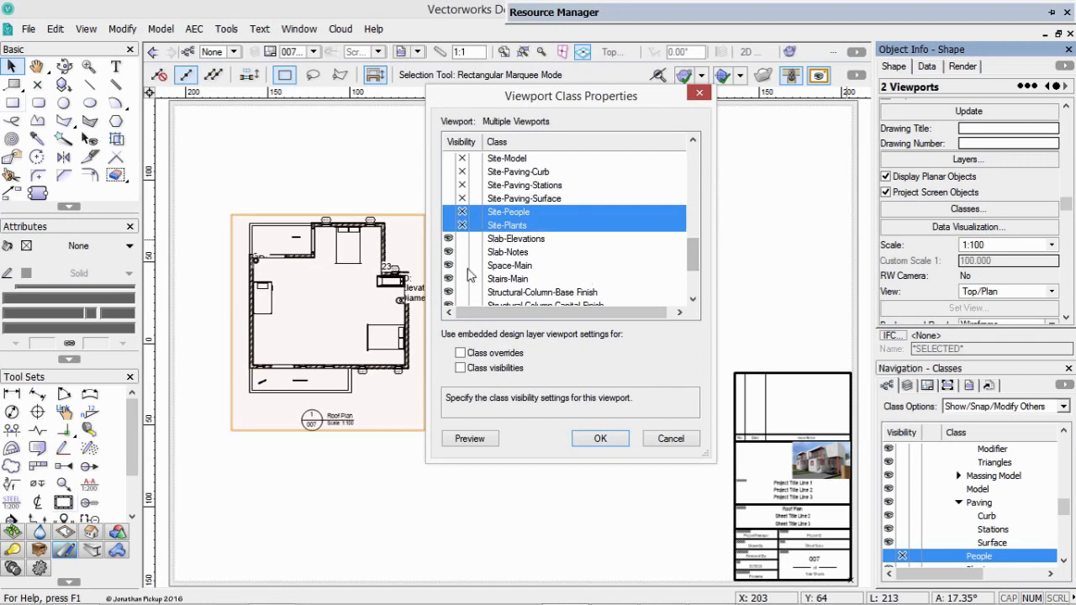
pyautogui.click(459, 266)
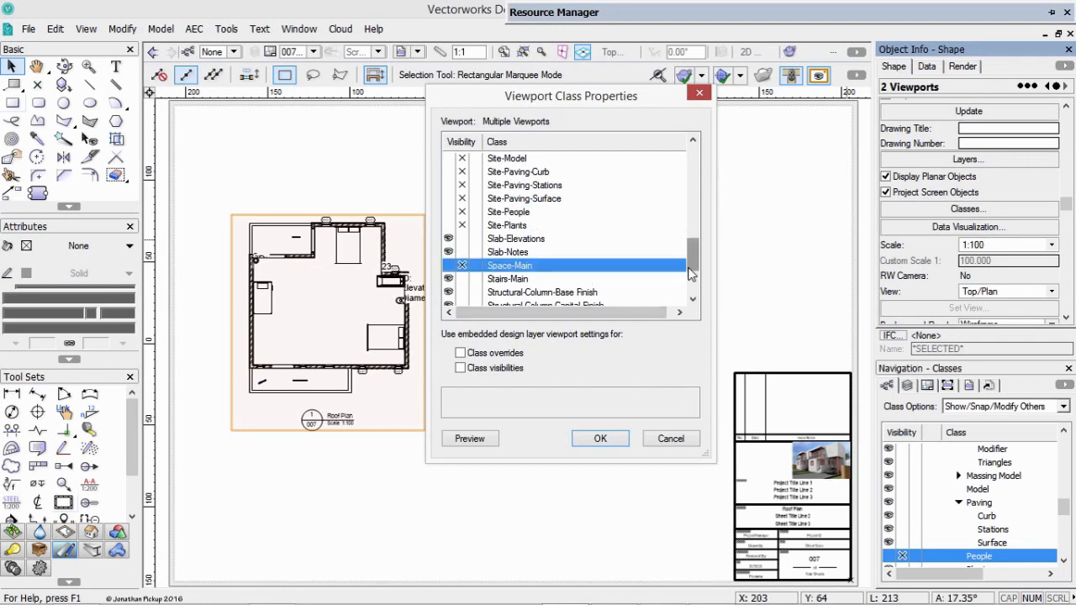
pyautogui.scroll(-2, 688, 285)
pyautogui.scroll(-1, 687, 290)
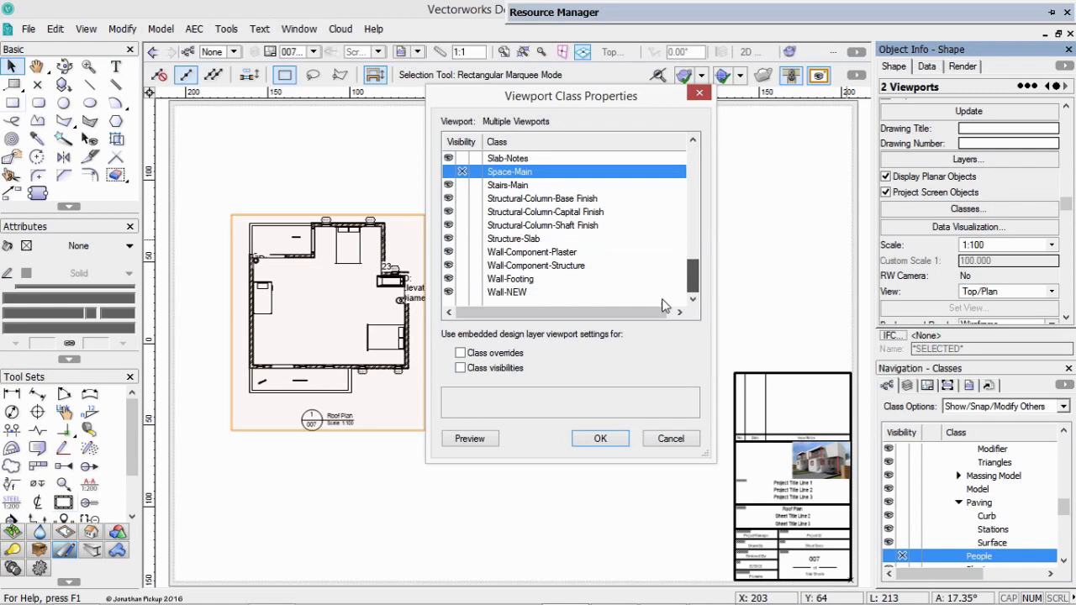
pyautogui.click(599, 438)
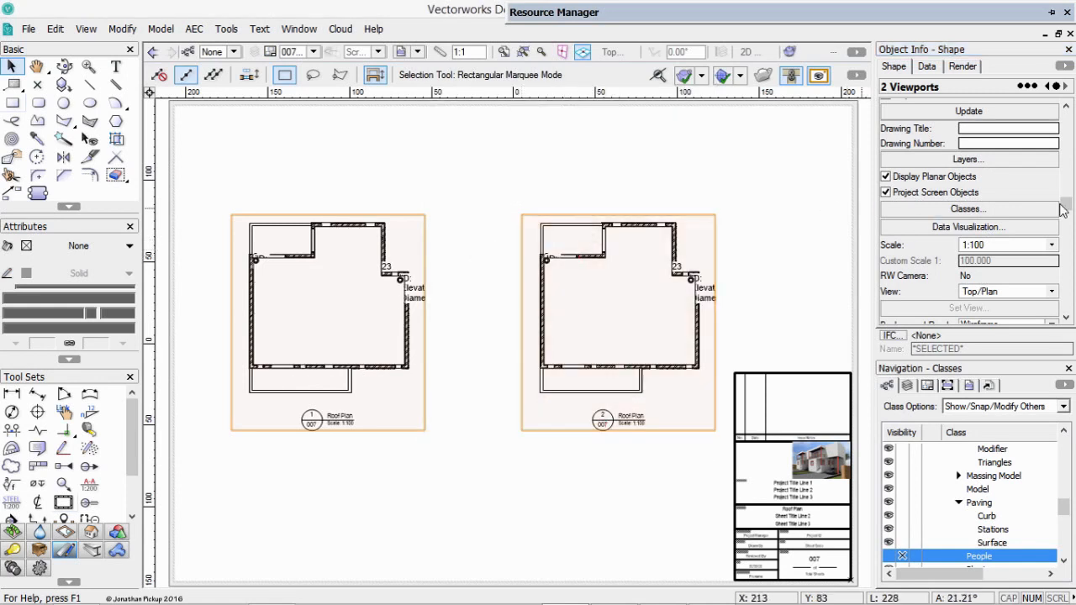
# Make the Roof-Main class invisible in both Roof Plan viewports.
pyautogui.moveTo(1070, 206)
pyautogui.mouseDown()
pyautogui.moveTo(1065, 303)
pyautogui.moveTo(1065, 198)
pyautogui.mouseUp()
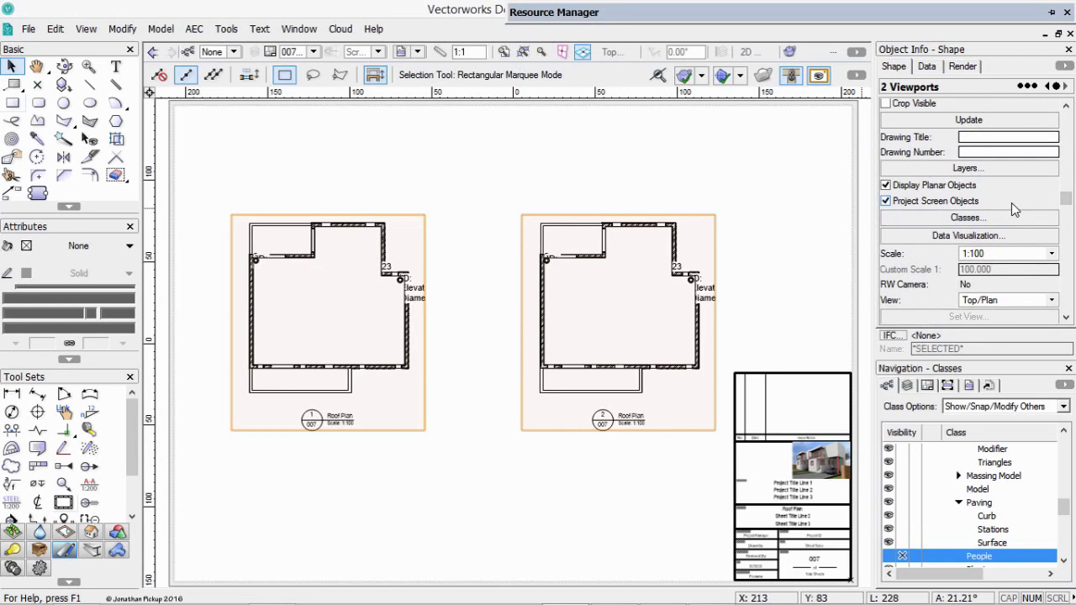
pyautogui.click(977, 221)
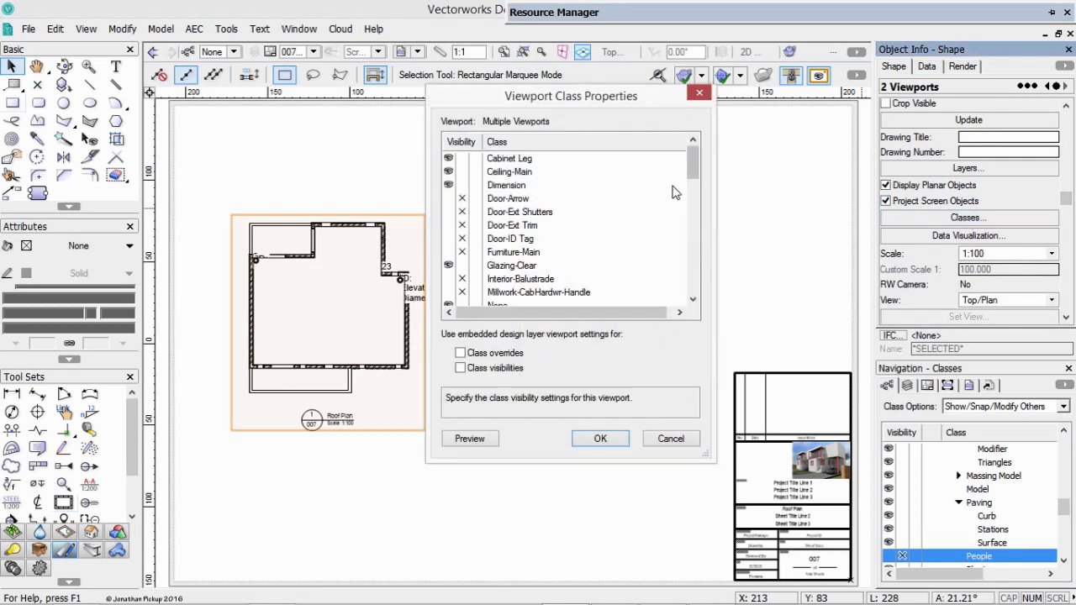
pyautogui.moveTo(689, 165); pyautogui.dragTo(683, 197)
pyautogui.click(461, 204)
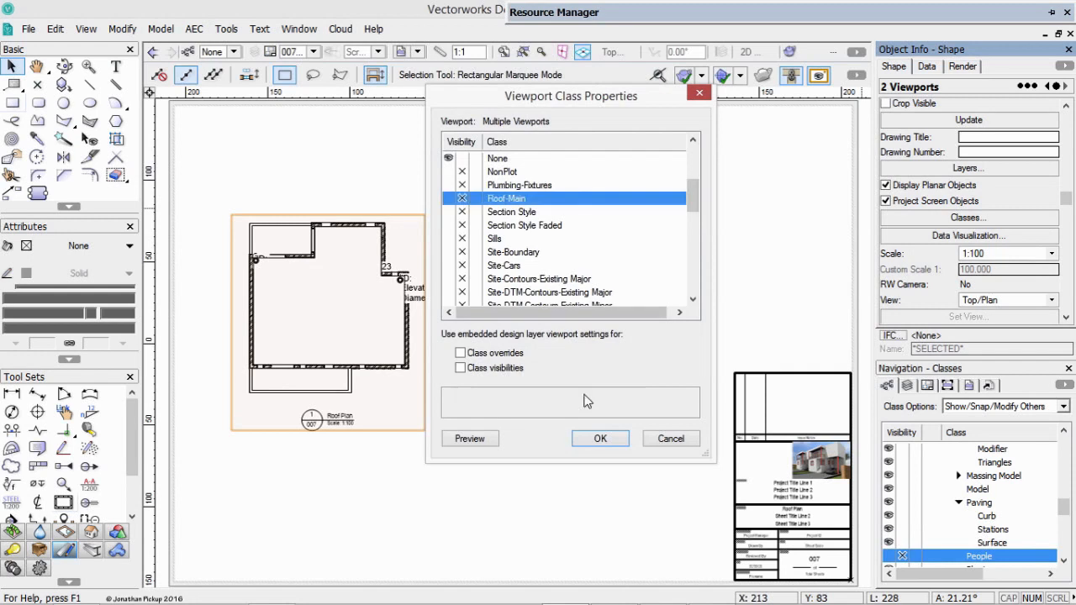
pyautogui.click(600, 438)
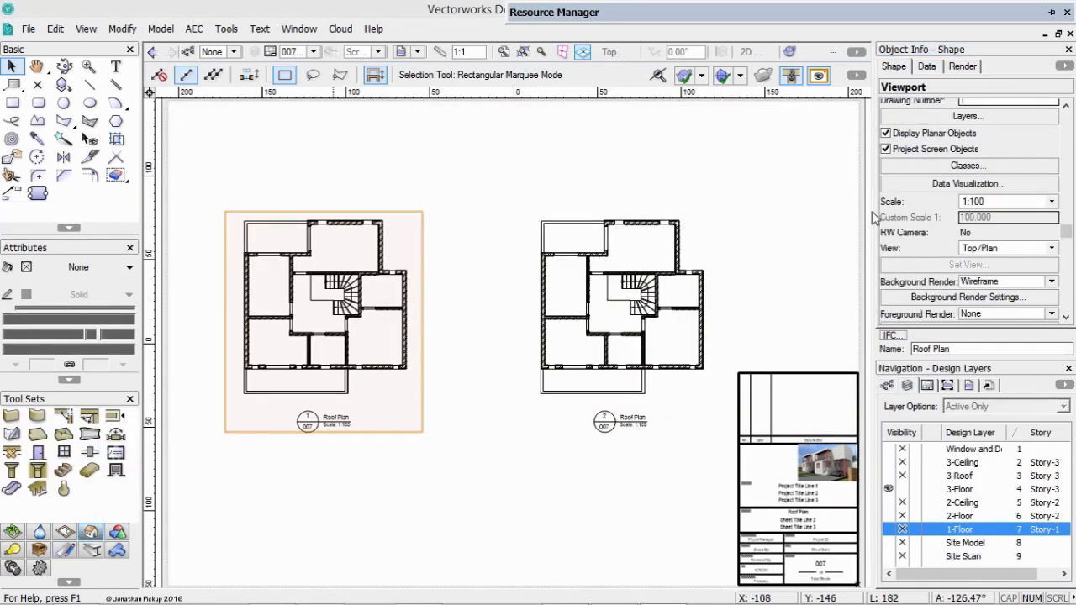
# Open the class visibility settings of Roof Plan viewport 1 alone and go to the slab classes.
pyautogui.keyDown('shift'); pyautogui.click(715, 213); pyautogui.keyUp('shift')
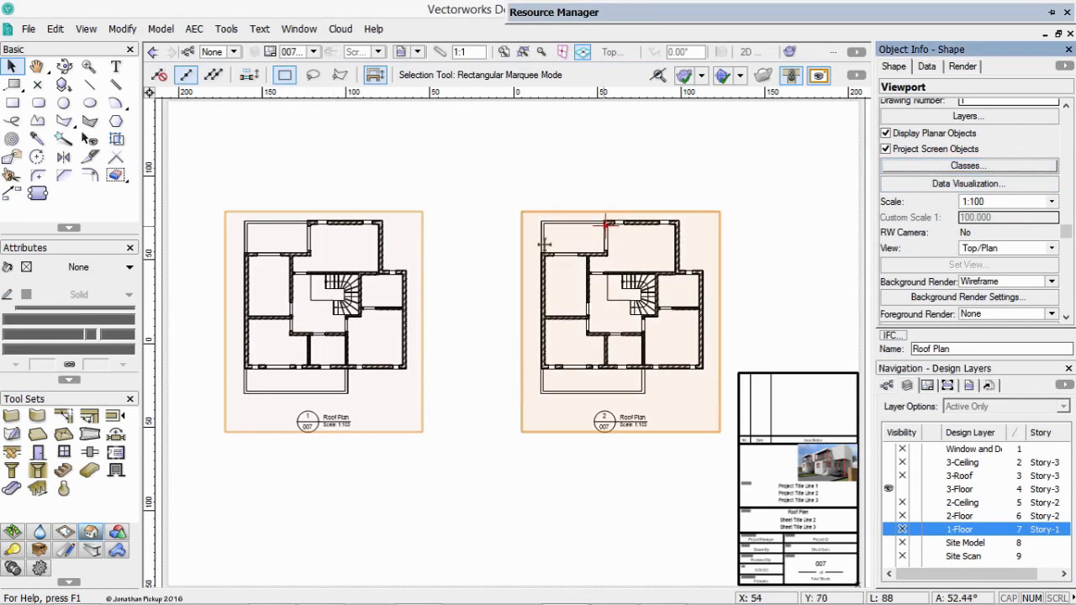
pyautogui.keyDown('shift'); pyautogui.click(544, 244); pyautogui.keyUp('shift')
pyautogui.click(910, 165)
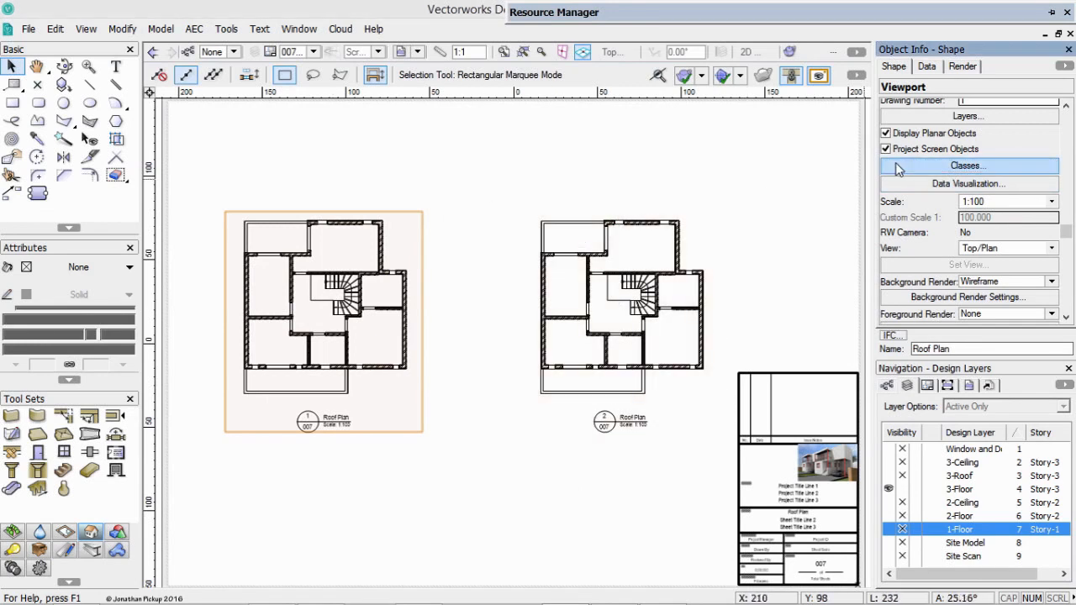
pyautogui.moveTo(693, 166); pyautogui.dragTo(685, 228)
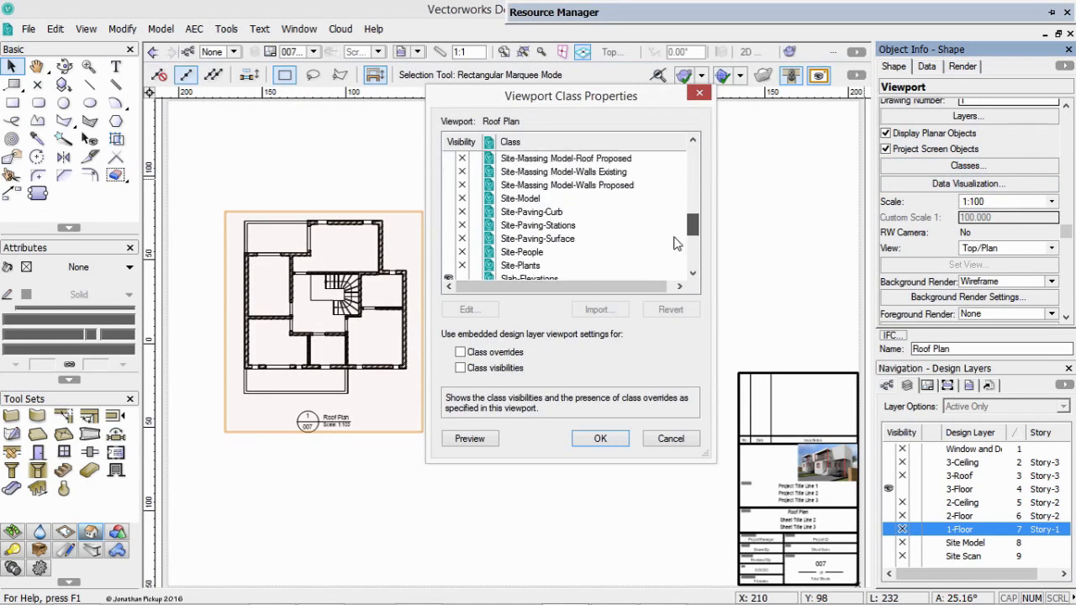
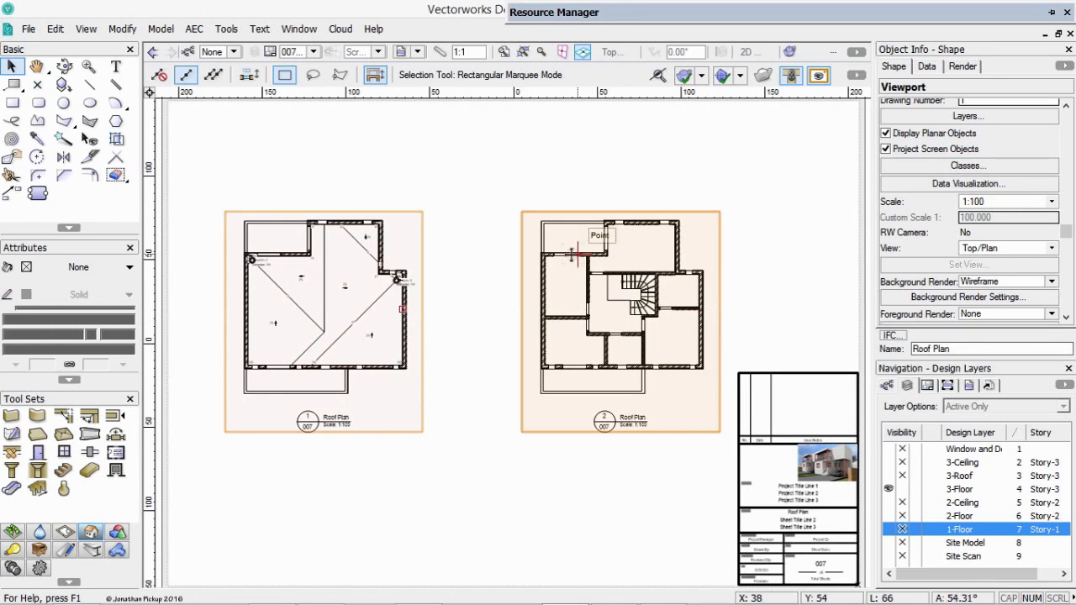
# Move the roof slab from the 3-Floor design layer to the 3-Roof layer.
pyautogui.click(312, 51)
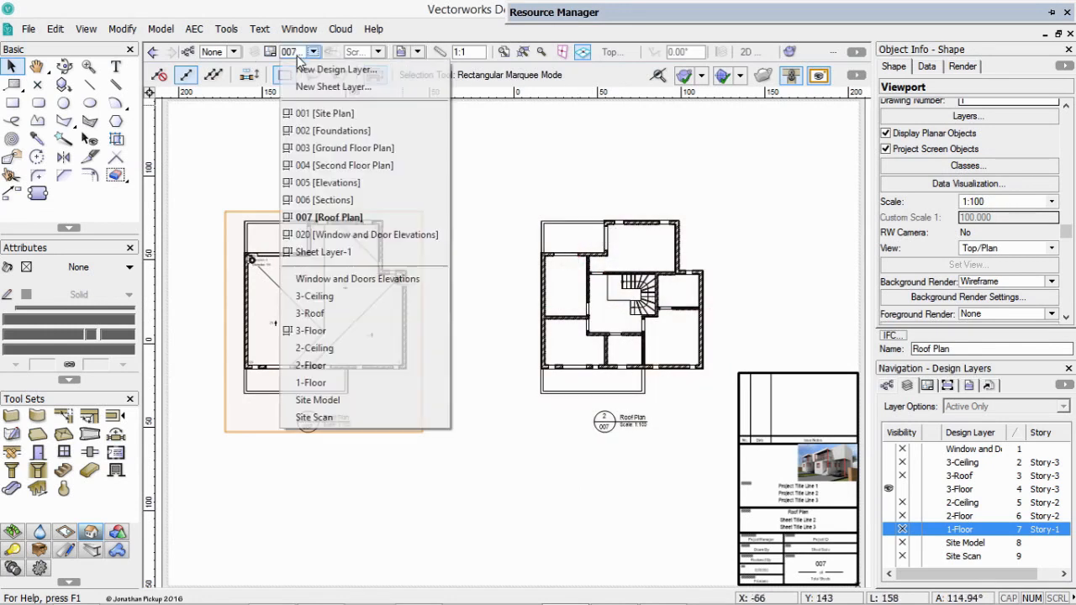
pyautogui.click(317, 332)
pyautogui.click(511, 312)
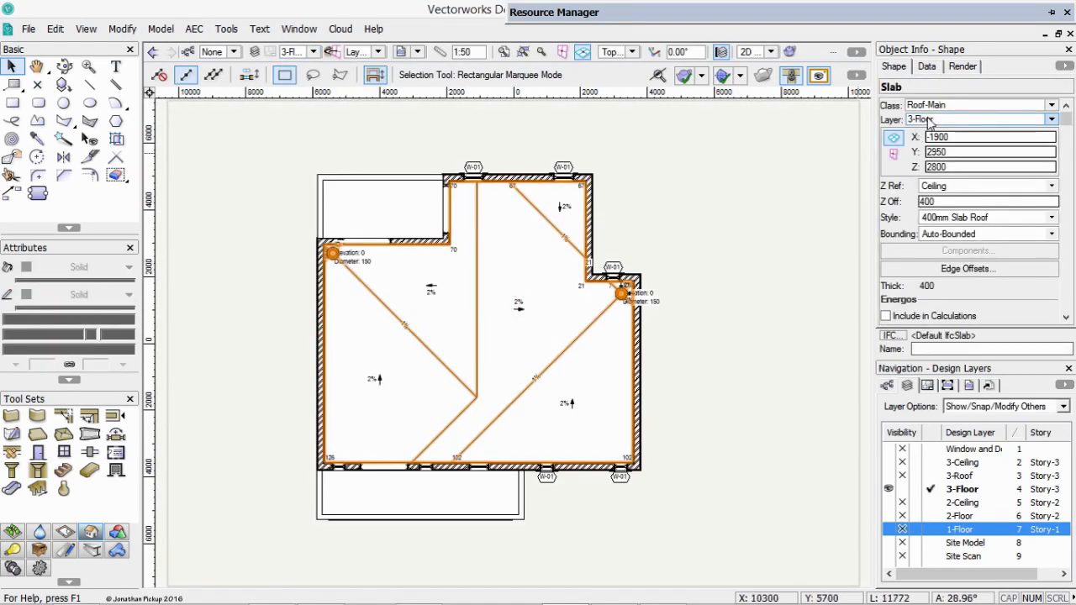
pyautogui.click(930, 120)
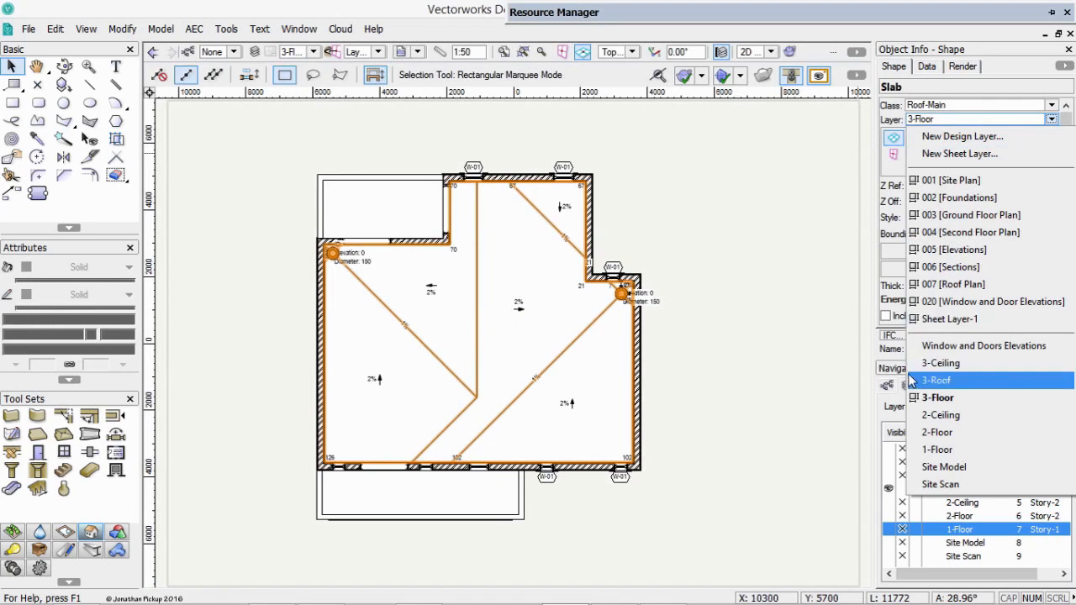
pyautogui.click(936, 380)
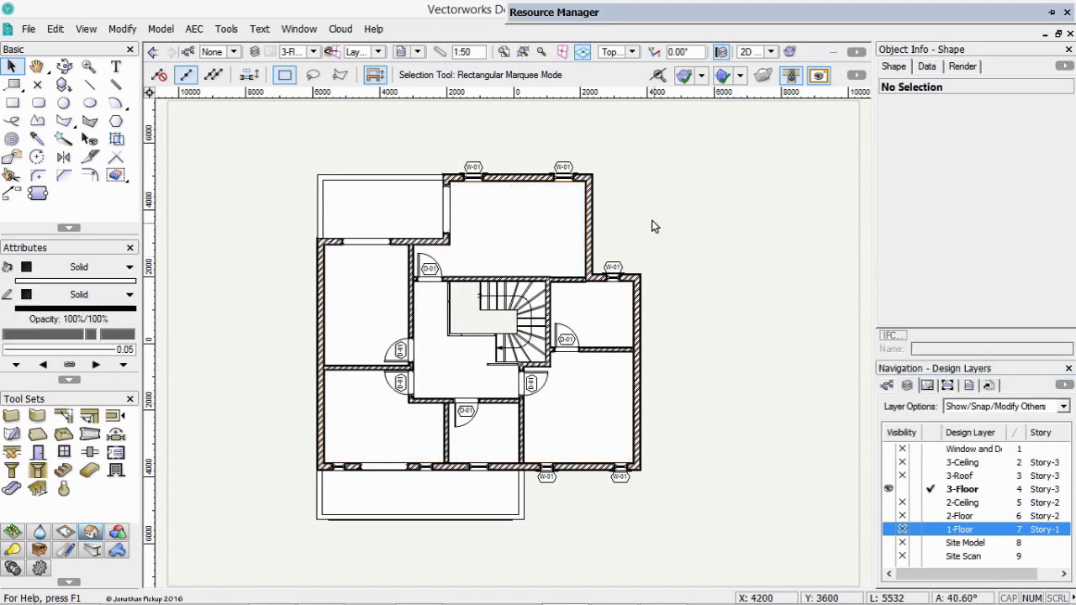
# Make 3-Roof the active design layer and show only the active layer.
pyautogui.hotkey('ctrl', 'Up')
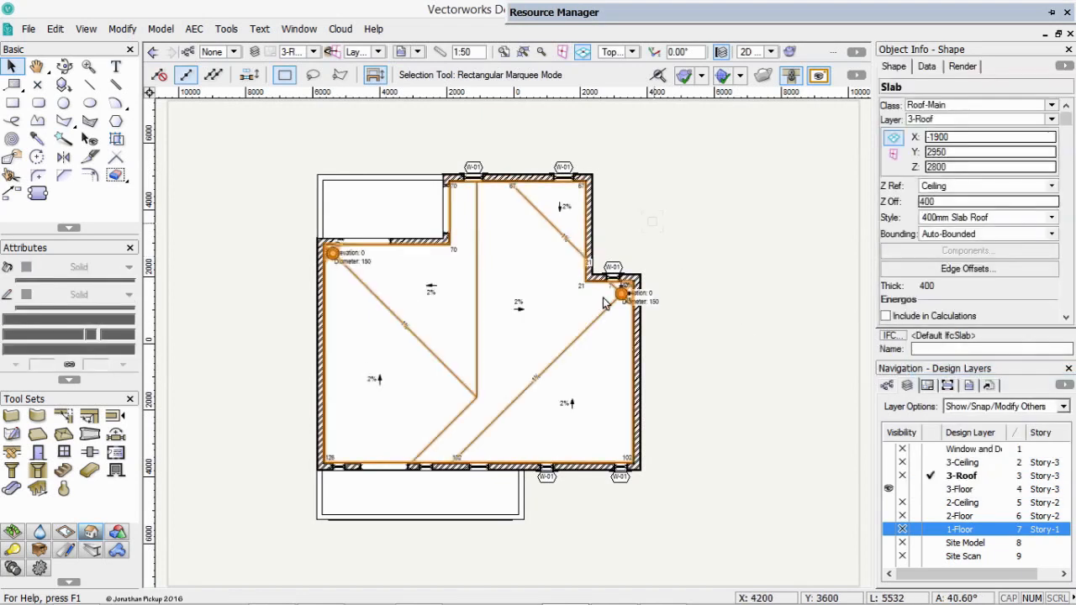
pyautogui.rightClick(721, 363)
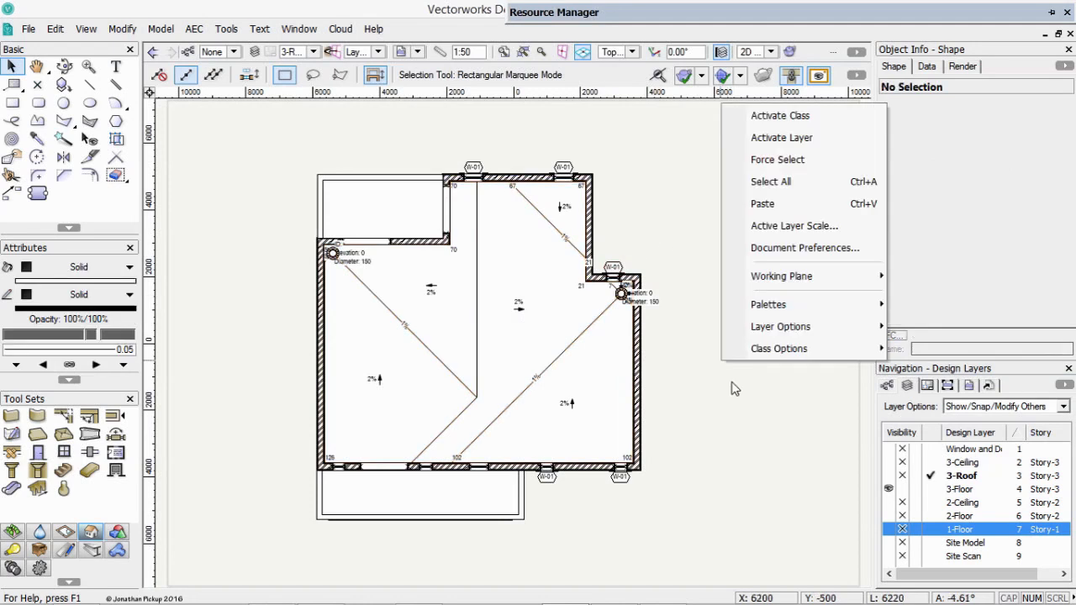
pyautogui.moveTo(774, 330)
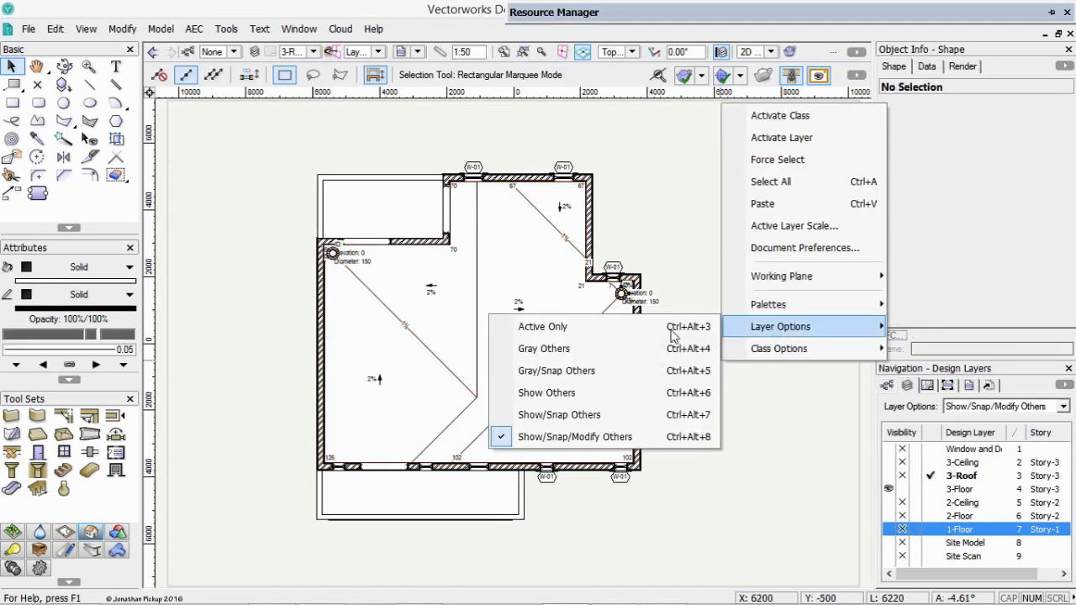
pyautogui.click(620, 326)
pyautogui.press('c')
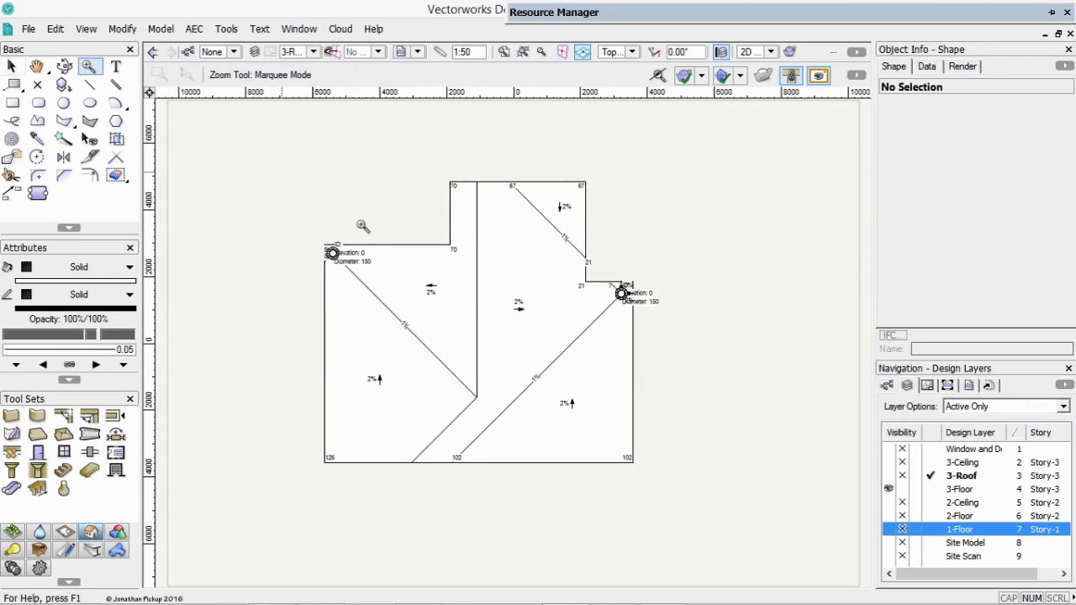
pyautogui.moveTo(283, 174); pyautogui.dragTo(730, 520)
# Select the roof slab and open its 400mm Slab Roof style from the slab styles of Step 10.vwx for editing.
pyautogui.press('x')
pyautogui.click(587, 243)
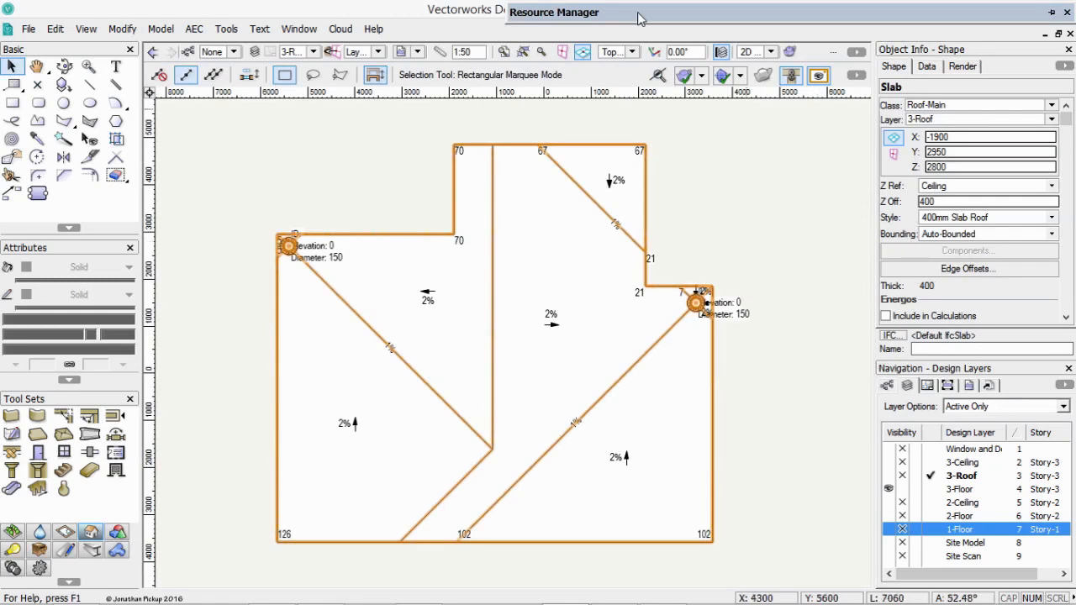
pyautogui.moveTo(645, 18)
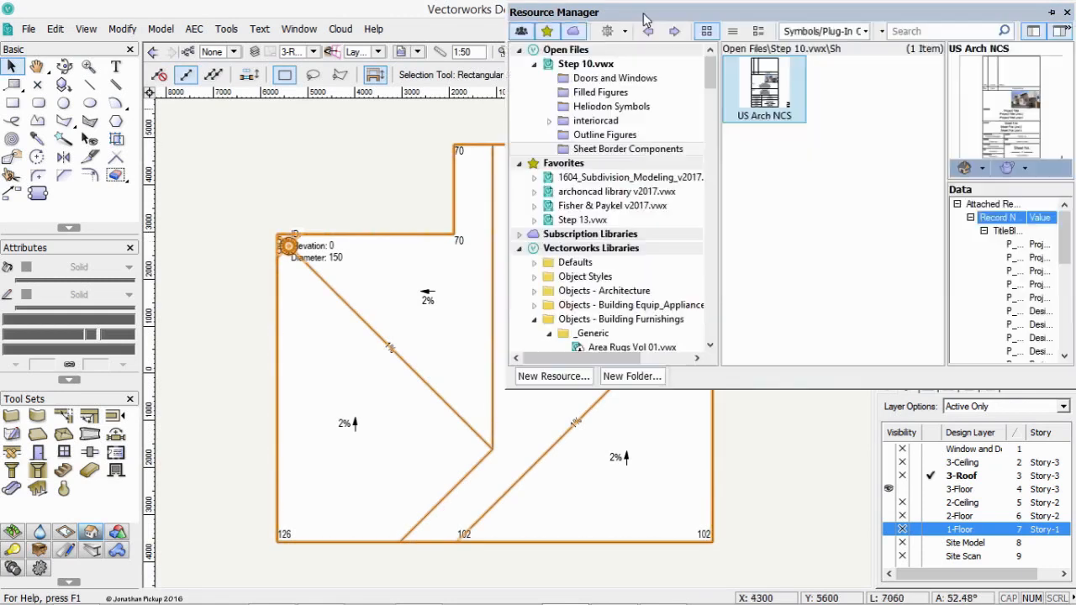
pyautogui.click(580, 64)
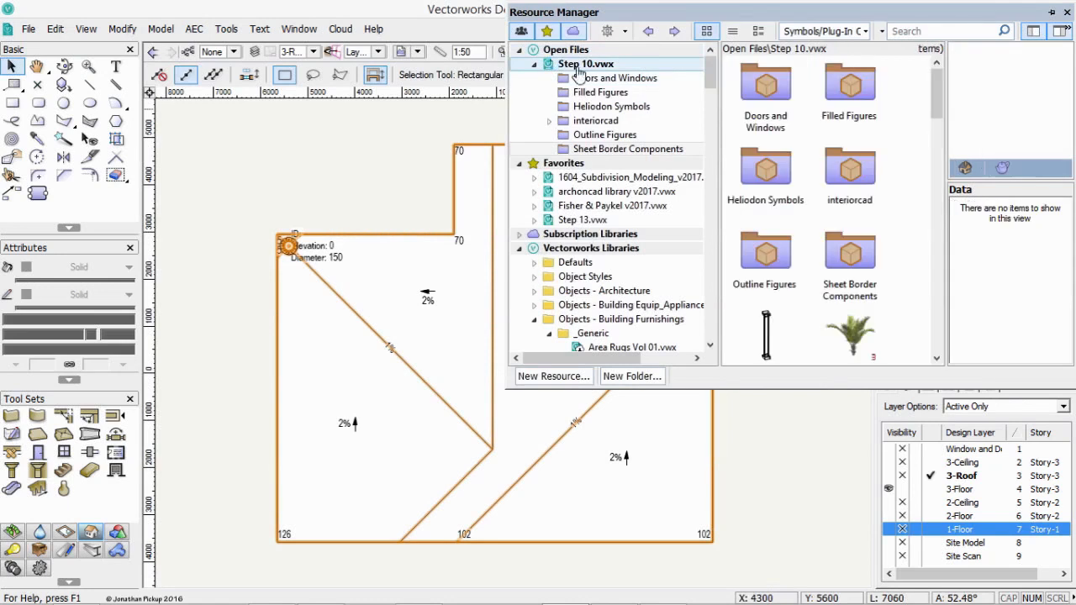
pyautogui.click(824, 31)
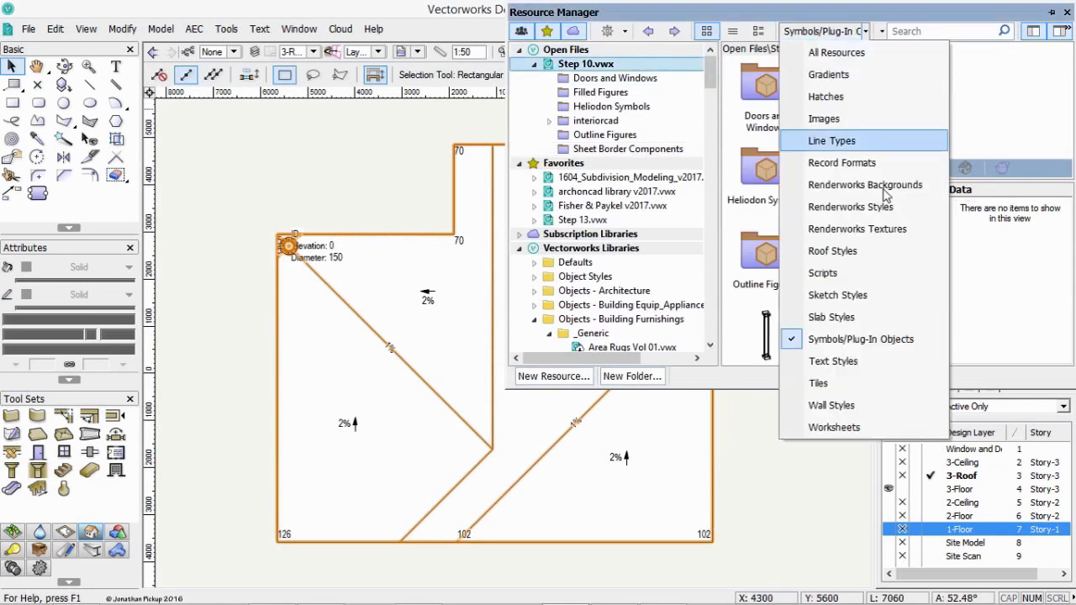
pyautogui.click(847, 318)
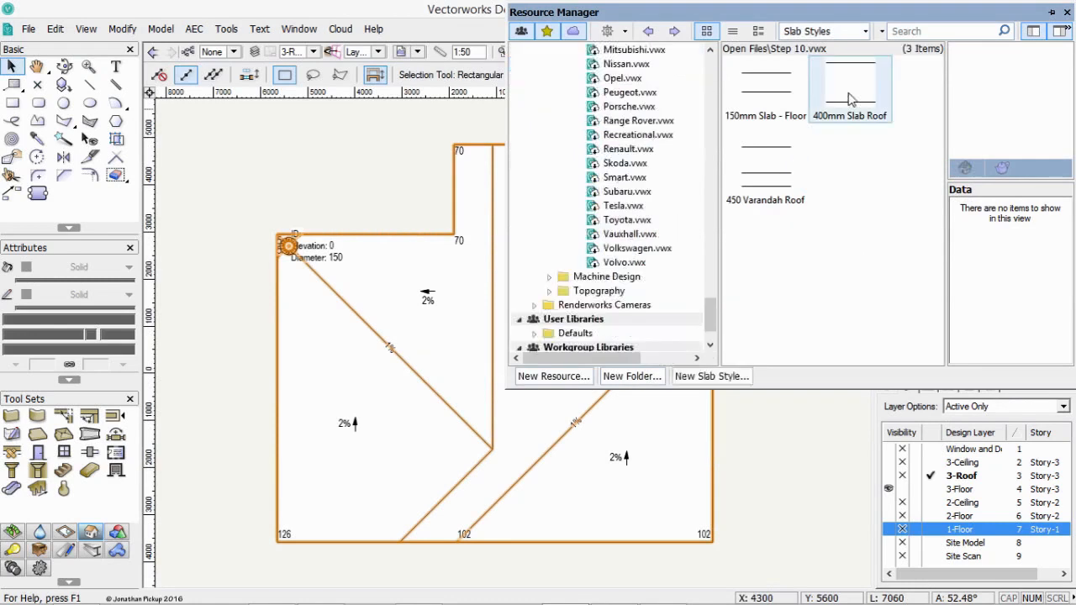
pyautogui.click(849, 89)
pyautogui.rightClick(849, 94)
pyautogui.click(884, 208)
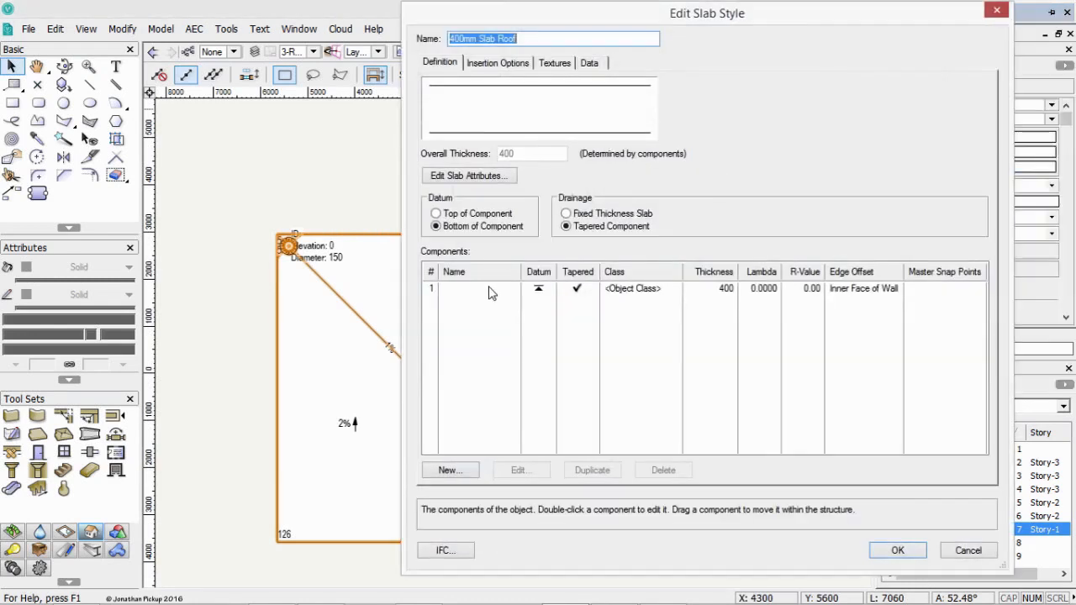
# Add a component named structure with a thickness of 190 to the 400mm Slab Roof style.
pyautogui.click(496, 288)
pyautogui.click(461, 473)
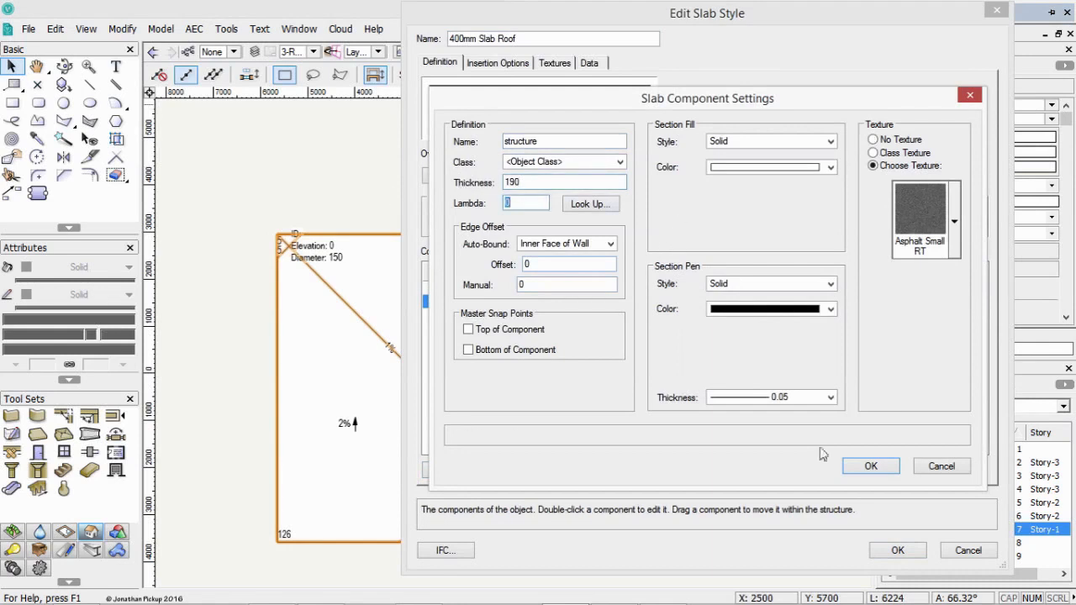
pyautogui.click(878, 467)
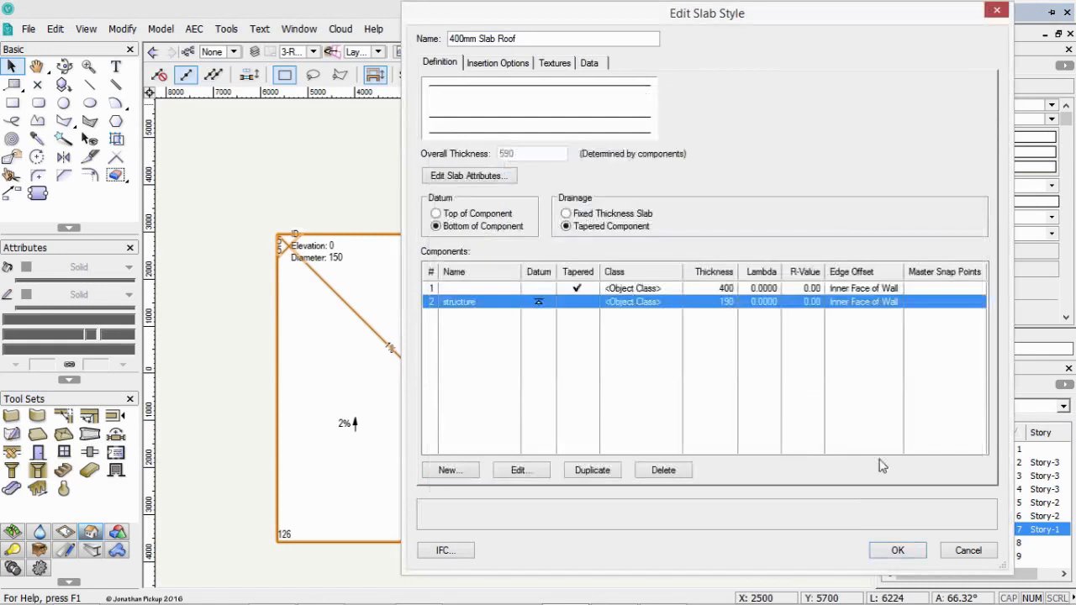
# Set the unnamed first component's thickness to 210, make it the tapered one, and save the slab style.
pyautogui.doubleClick(671, 289)
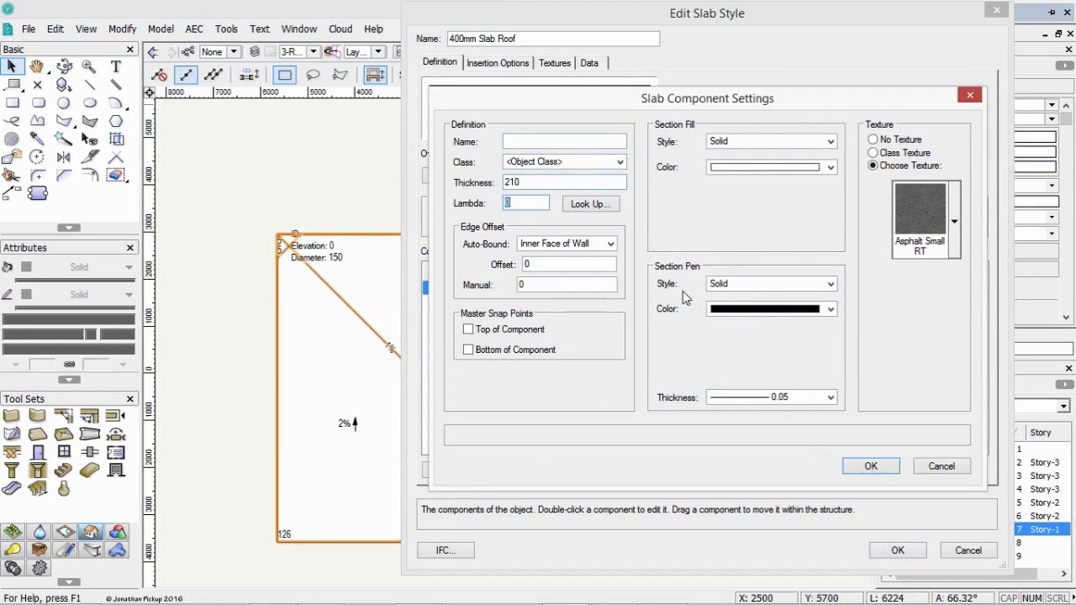
pyautogui.click(873, 468)
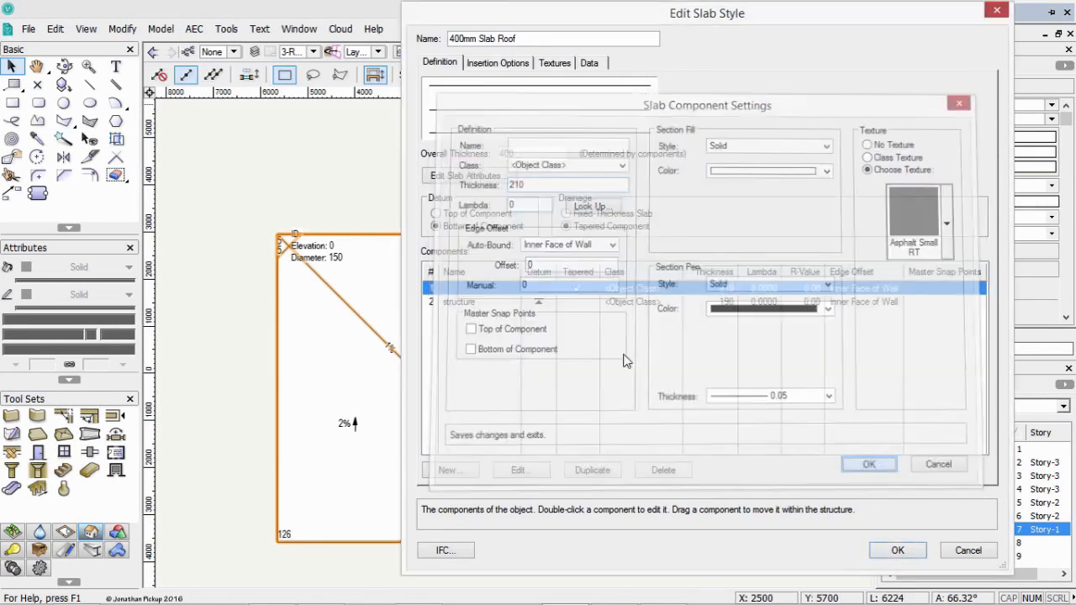
pyautogui.click(577, 302)
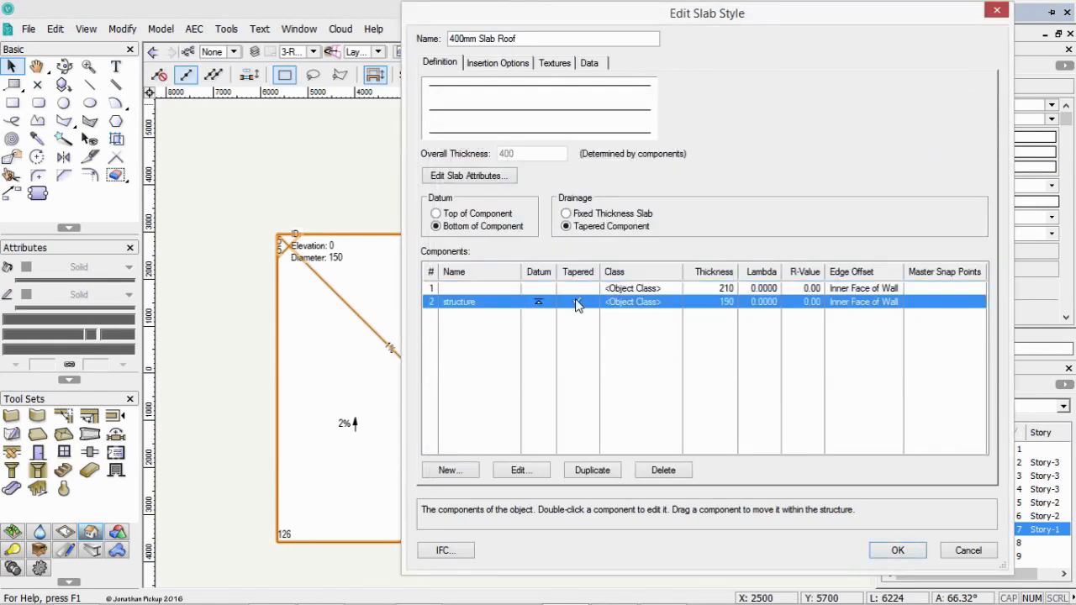
pyautogui.click(559, 292)
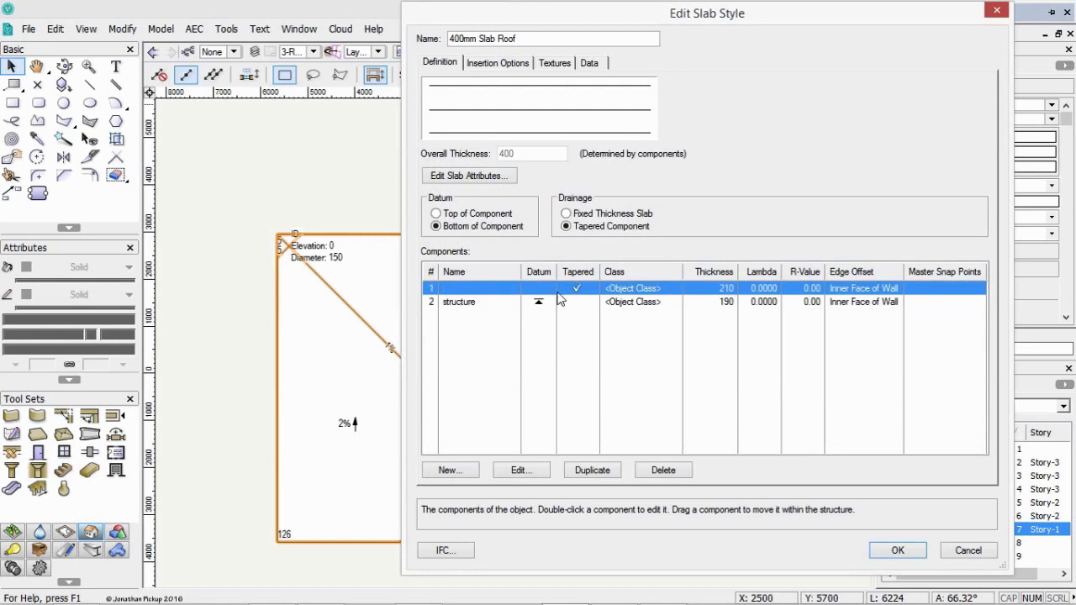
pyautogui.click(450, 304)
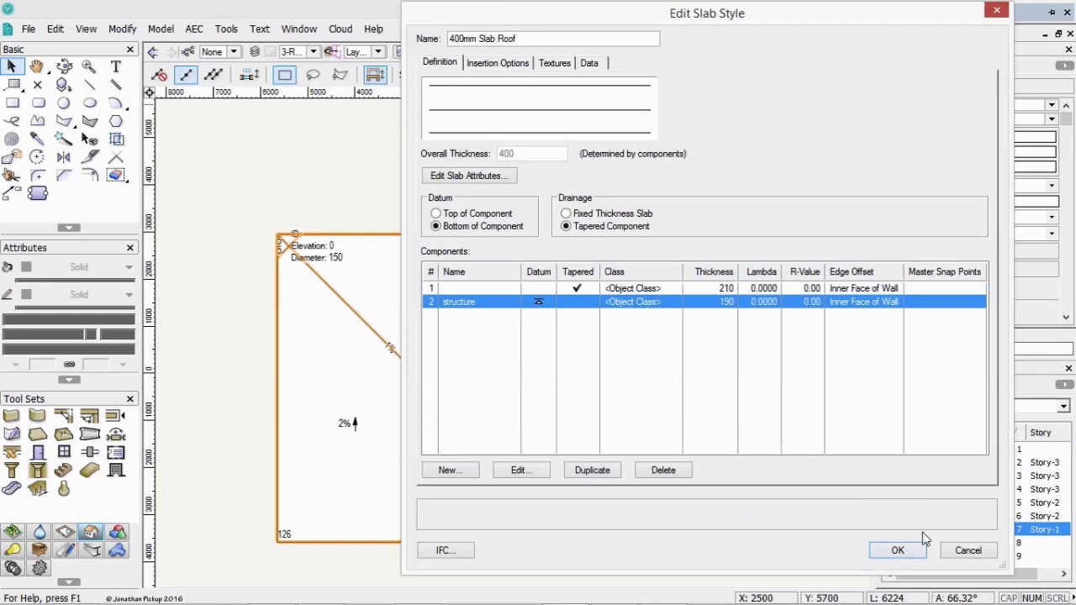
pyautogui.click(898, 550)
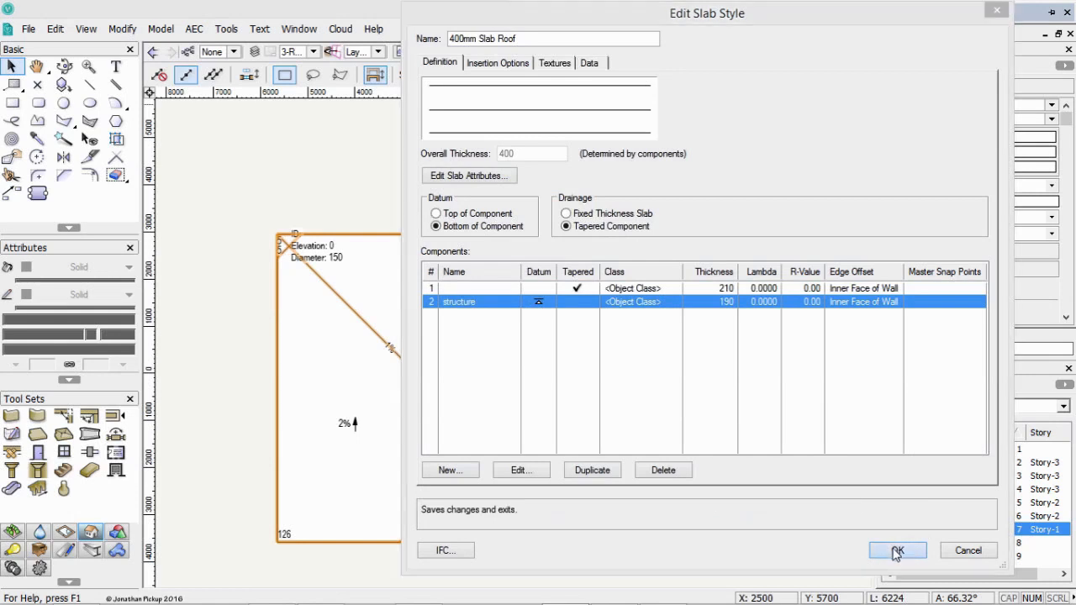
# Examine the two-component roof slab in an isometric view and return to Top/Plan.
pyautogui.click(594, 421)
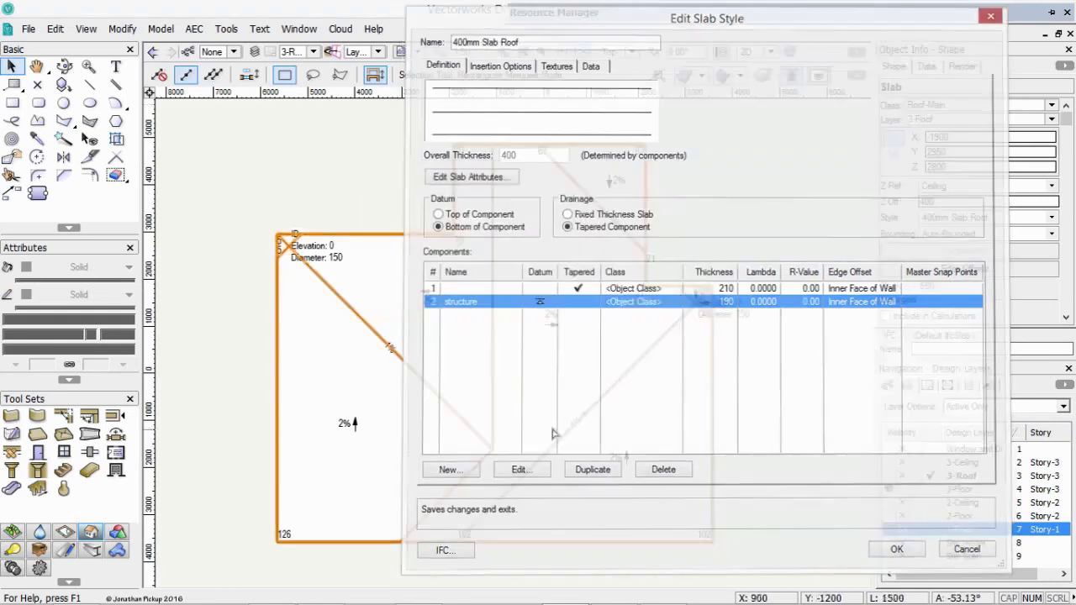
pyautogui.click(233, 362)
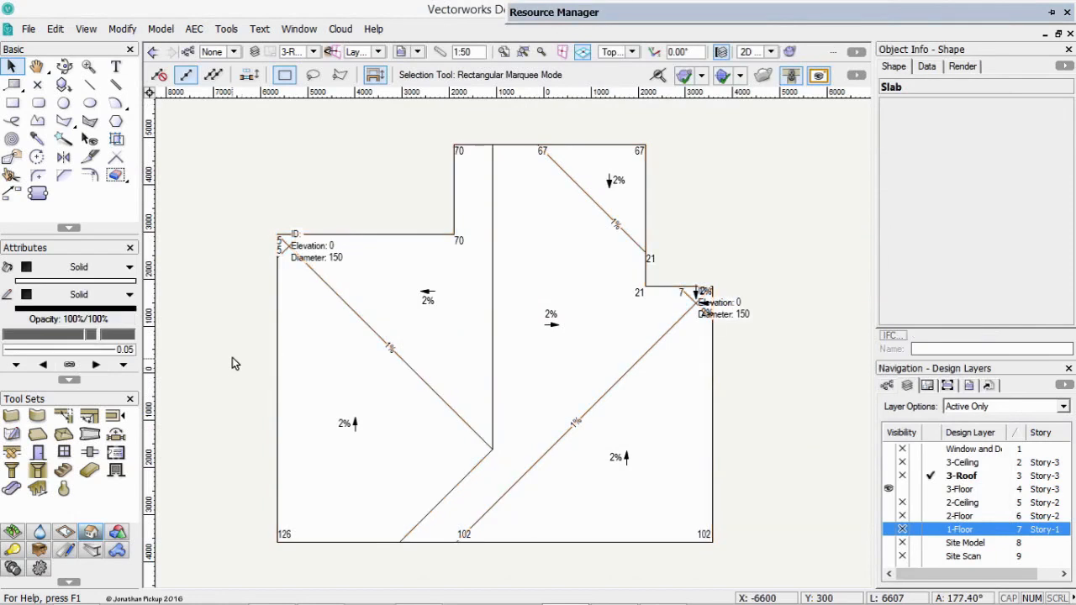
pyautogui.press('KP_3')
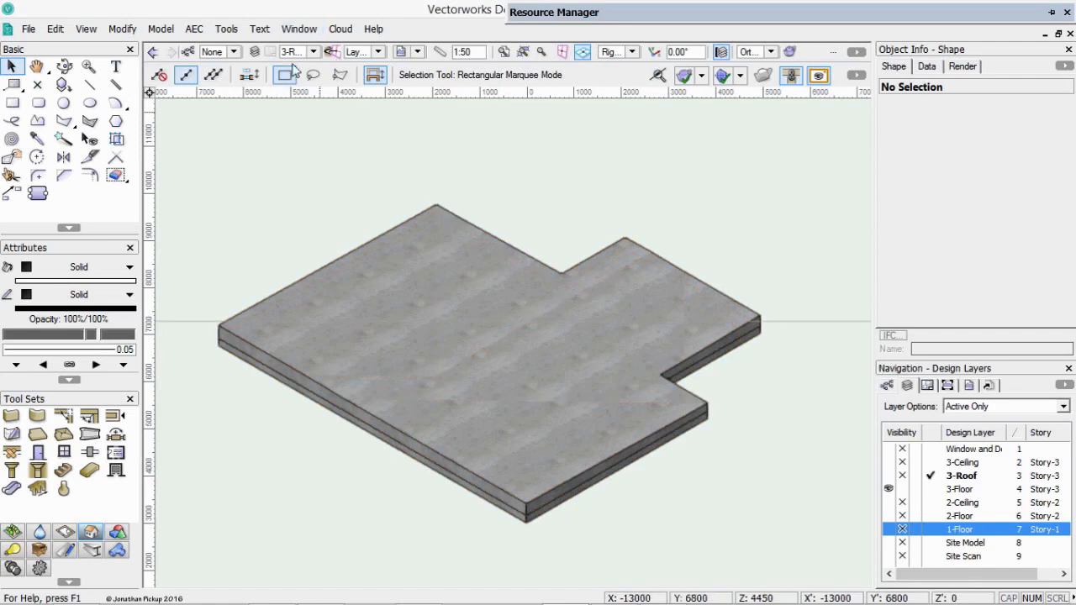
pyautogui.press('F5')
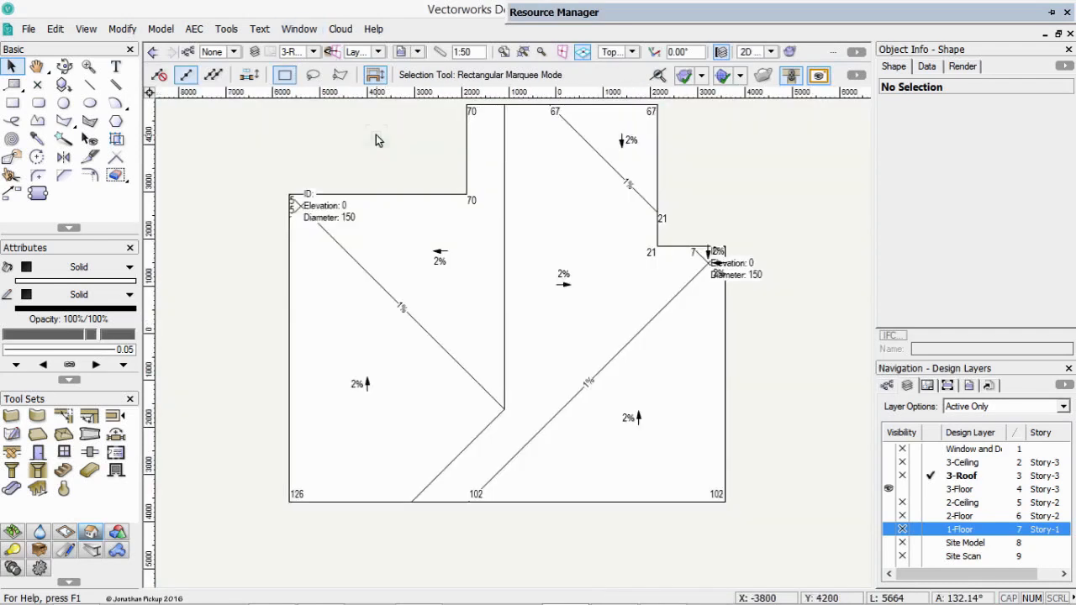
# Start Create Joists on the roof slab and use its structure component for the joists.
pyautogui.click(402, 267)
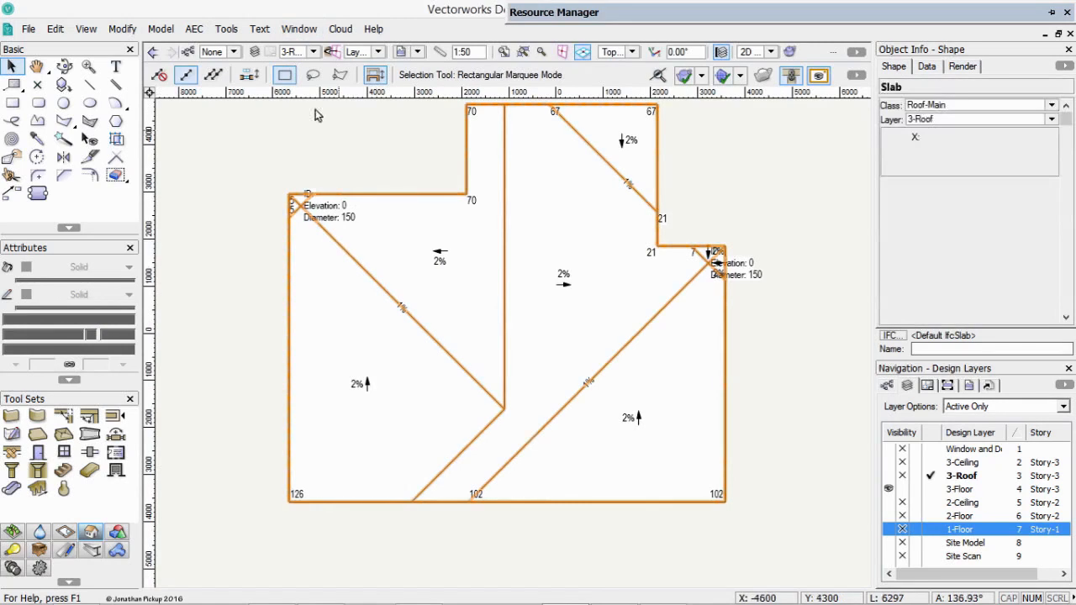
pyautogui.click(194, 29)
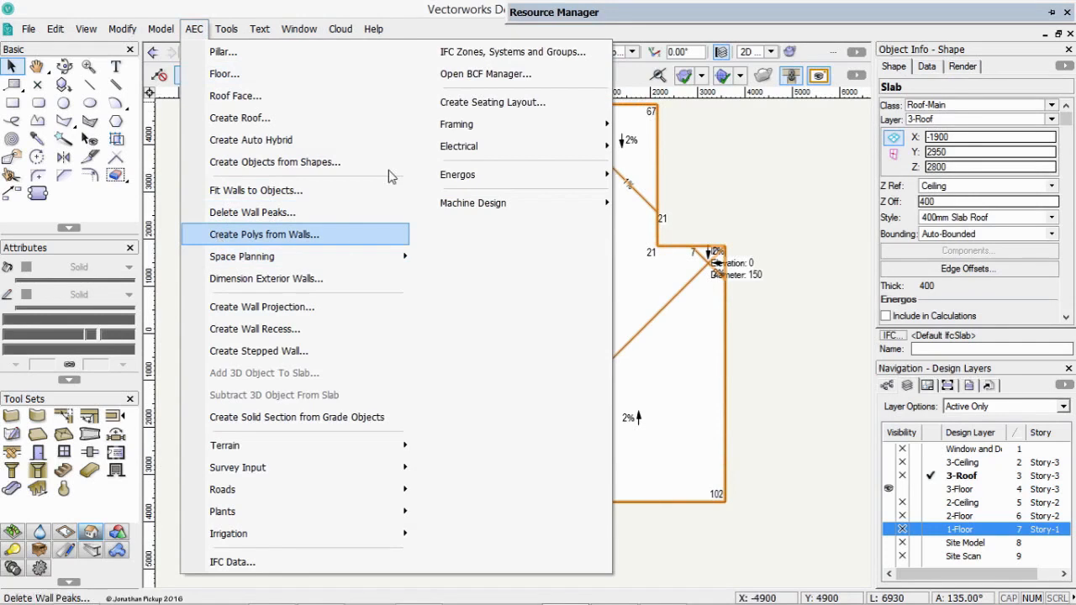
pyautogui.moveTo(504, 126)
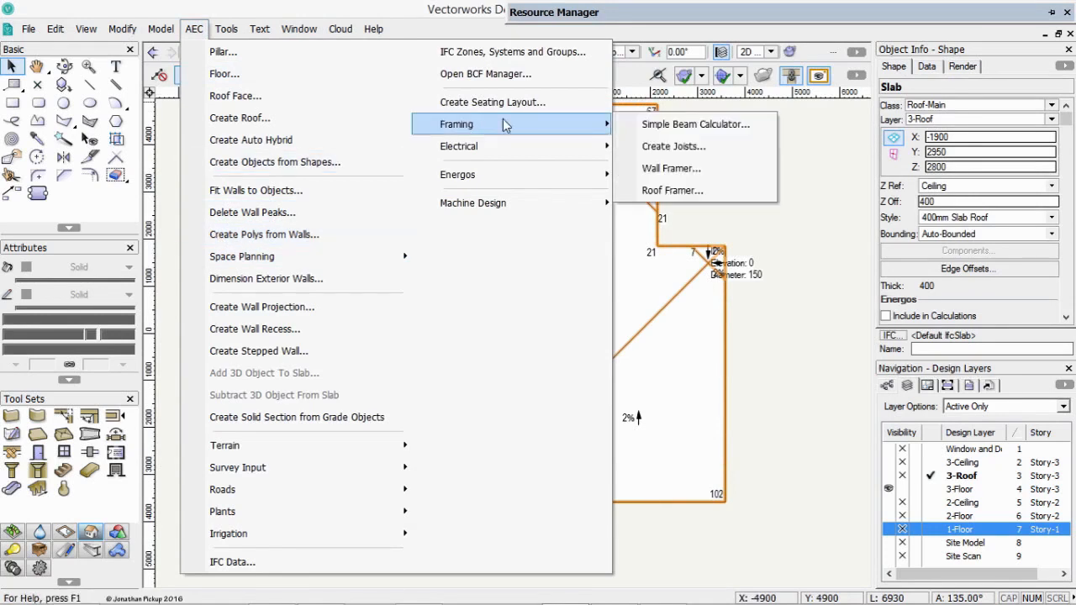
pyautogui.click(705, 148)
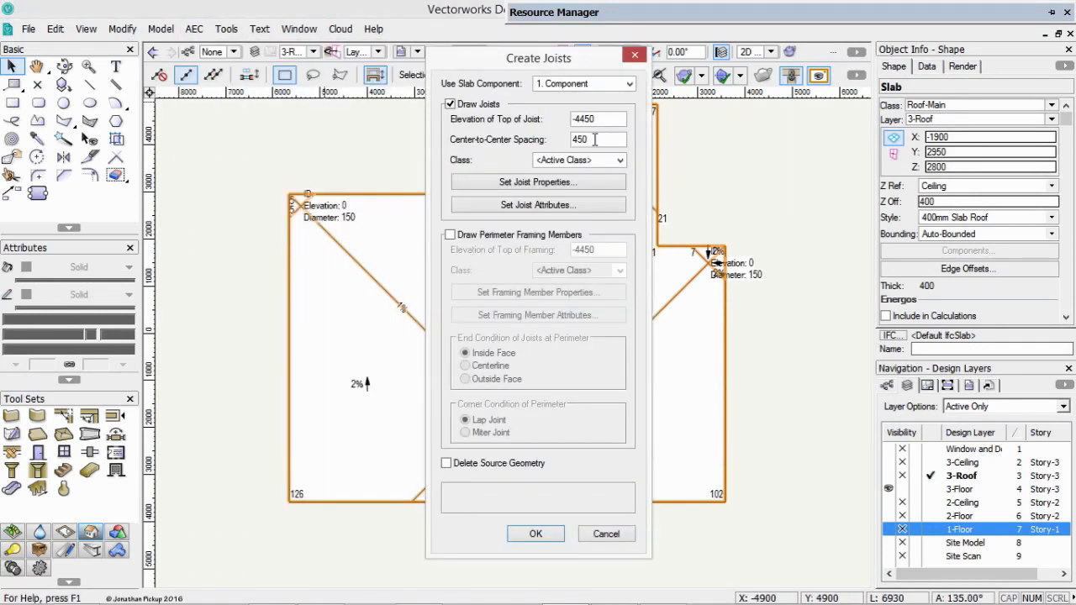
pyautogui.click(582, 84)
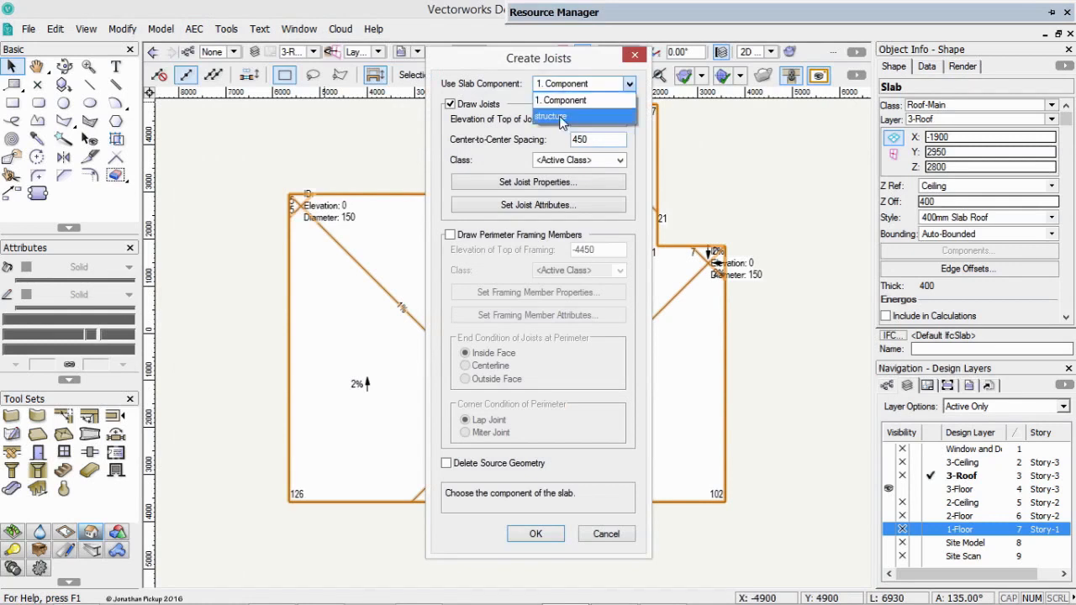
pyautogui.click(560, 118)
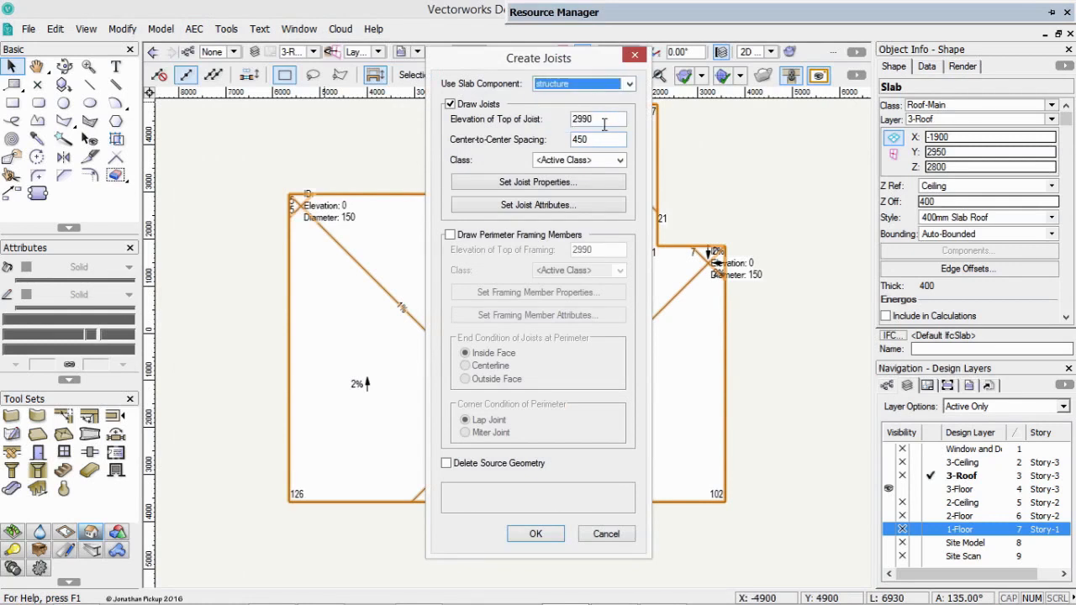
# Create a new class named Structural-Rafters and assign it to the joists.
pyautogui.doubleClick(605, 140)
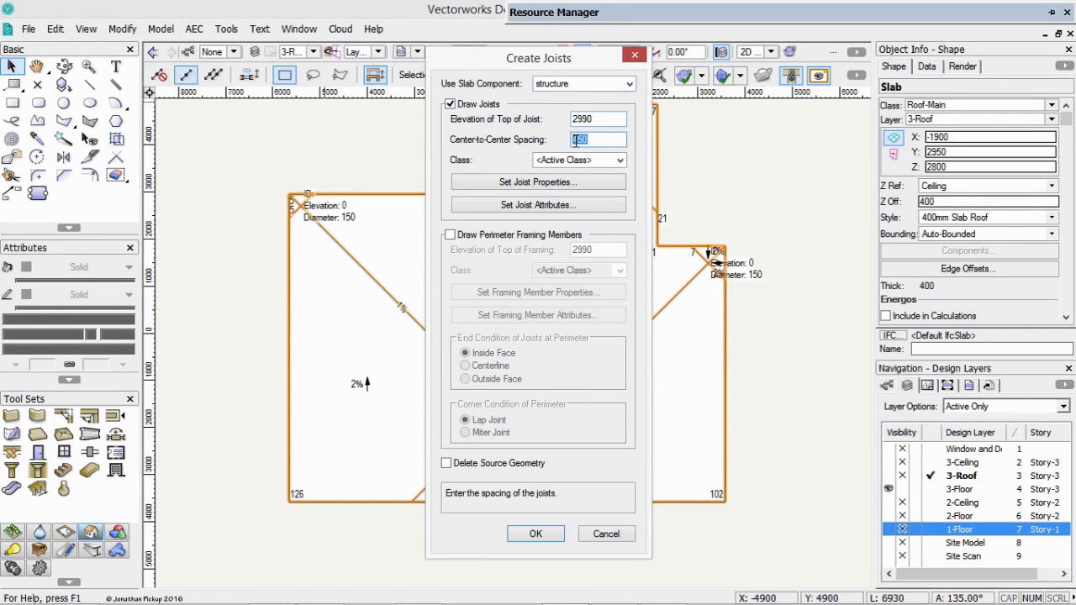
pyautogui.click(595, 161)
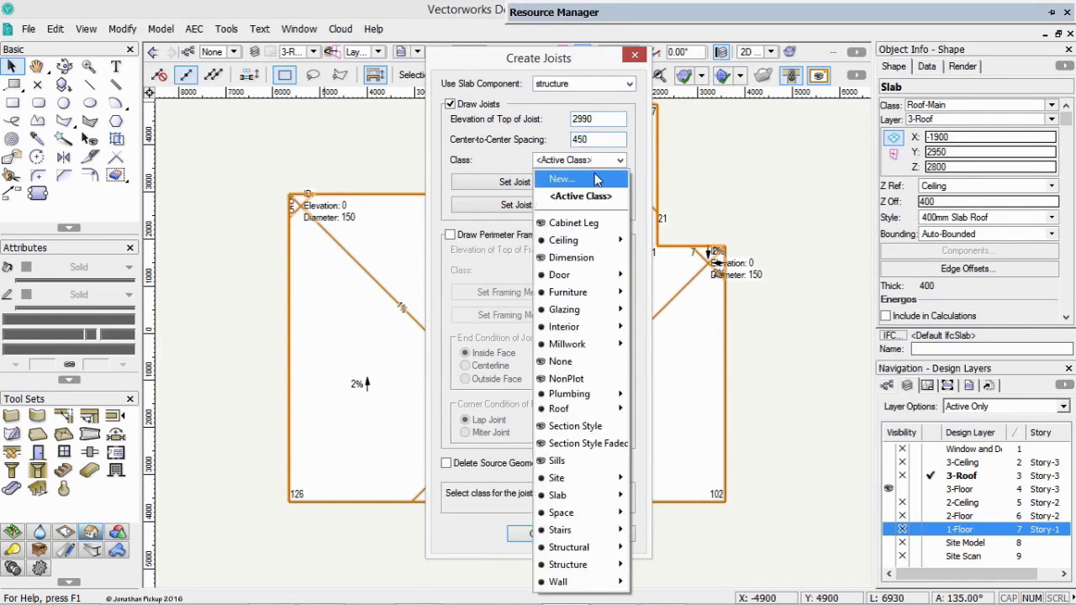
pyautogui.moveTo(579, 553)
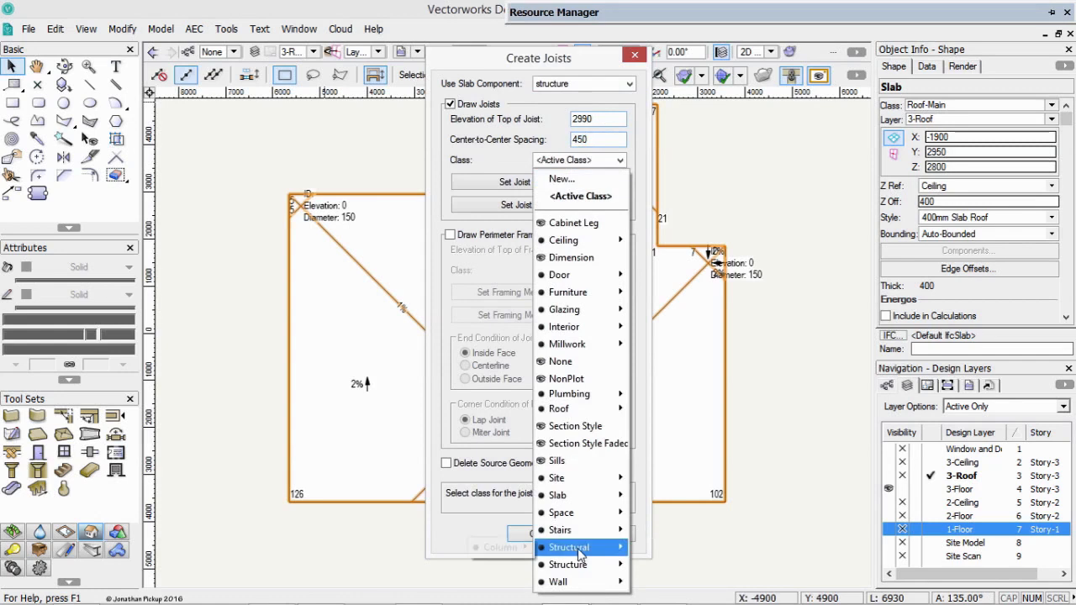
pyautogui.click(562, 179)
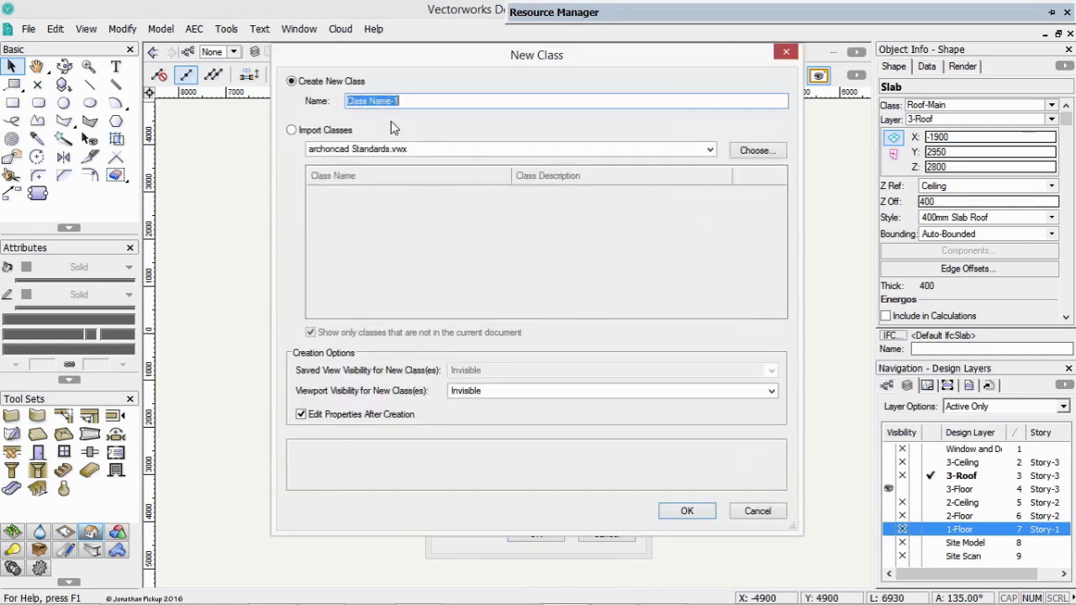
pyautogui.write('Structural-Rafters')
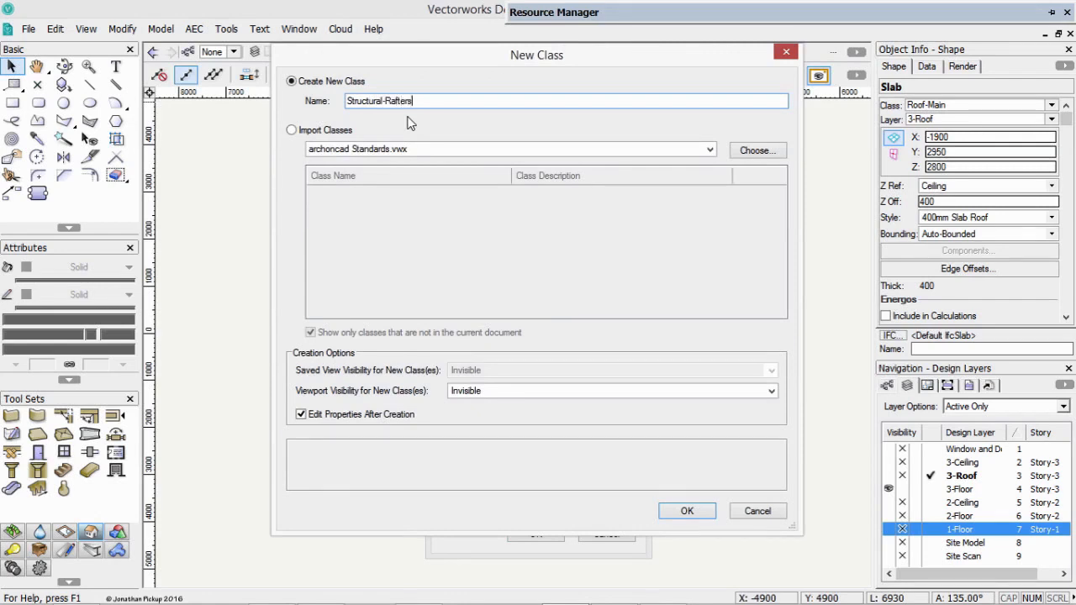
pyautogui.click(682, 511)
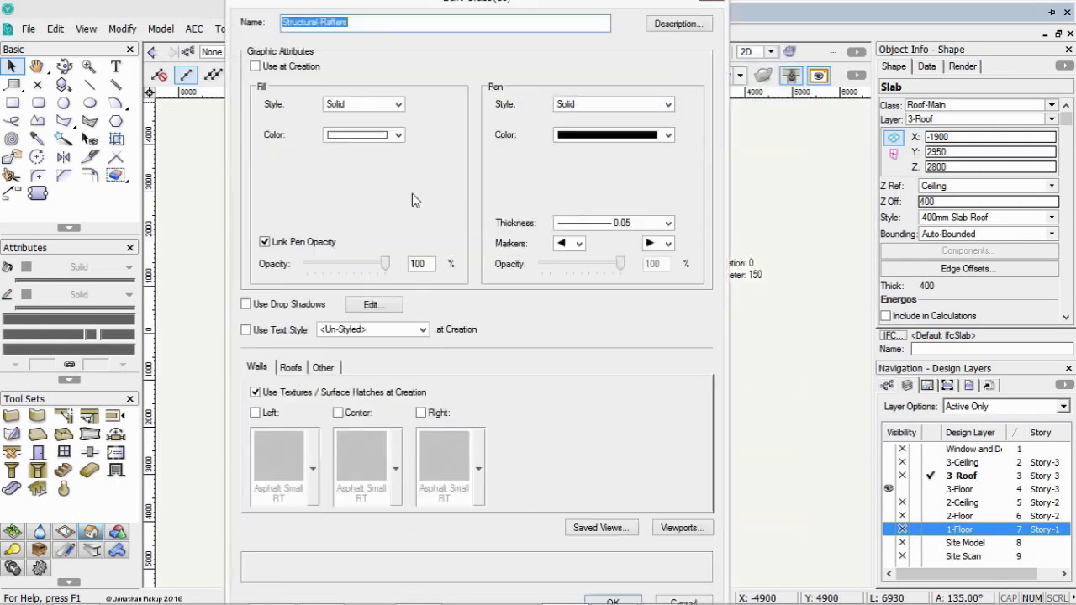
# Make the Structural-Rafters class use its graphic attributes at creation, with a pen thickness of 0.25.
pyautogui.click(284, 67)
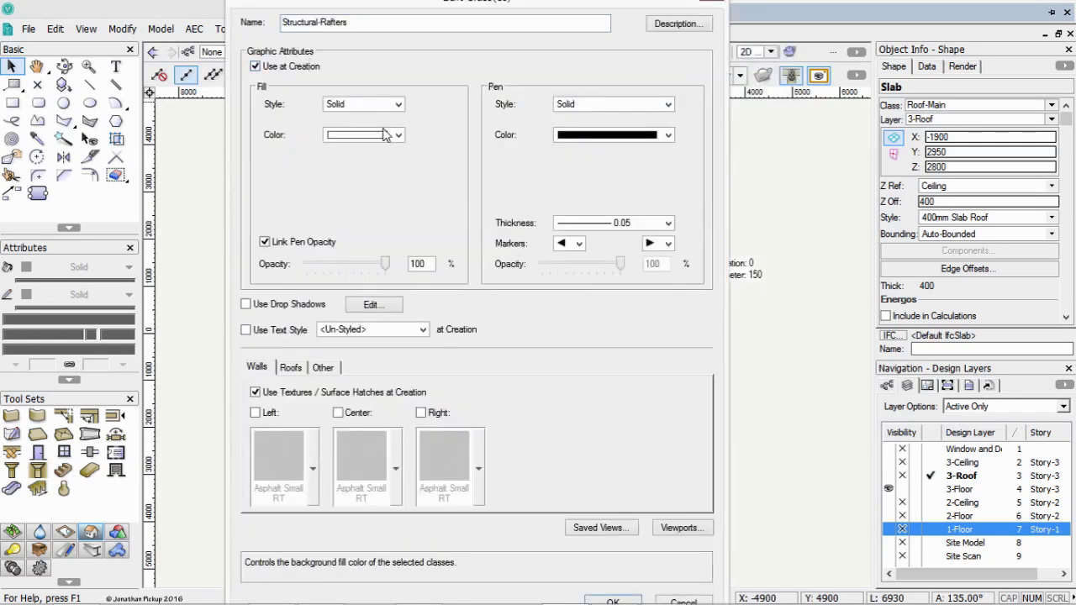
pyautogui.click(639, 223)
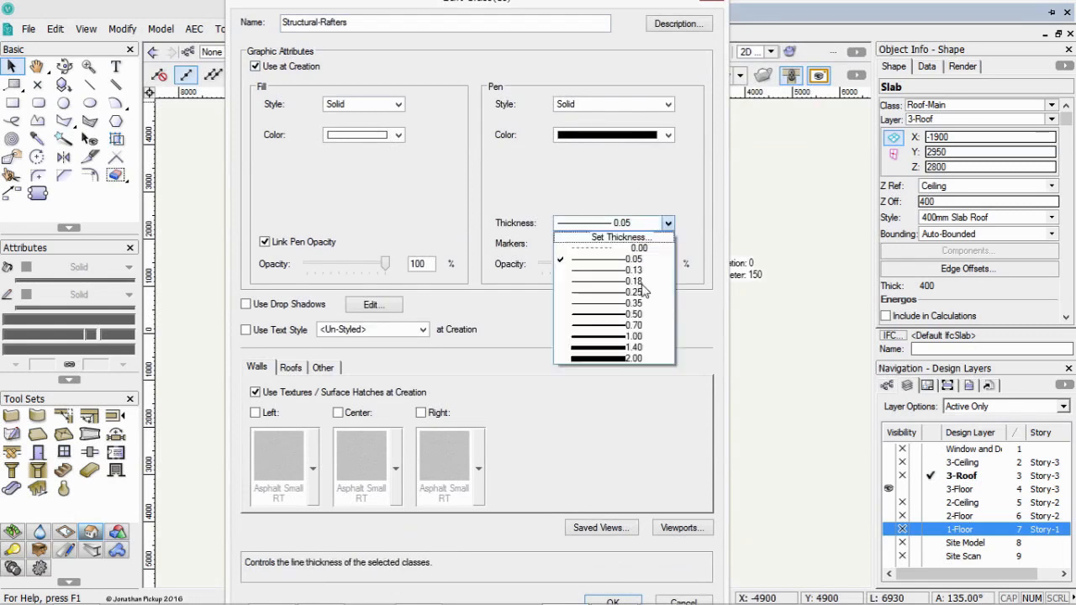
pyautogui.click(633, 292)
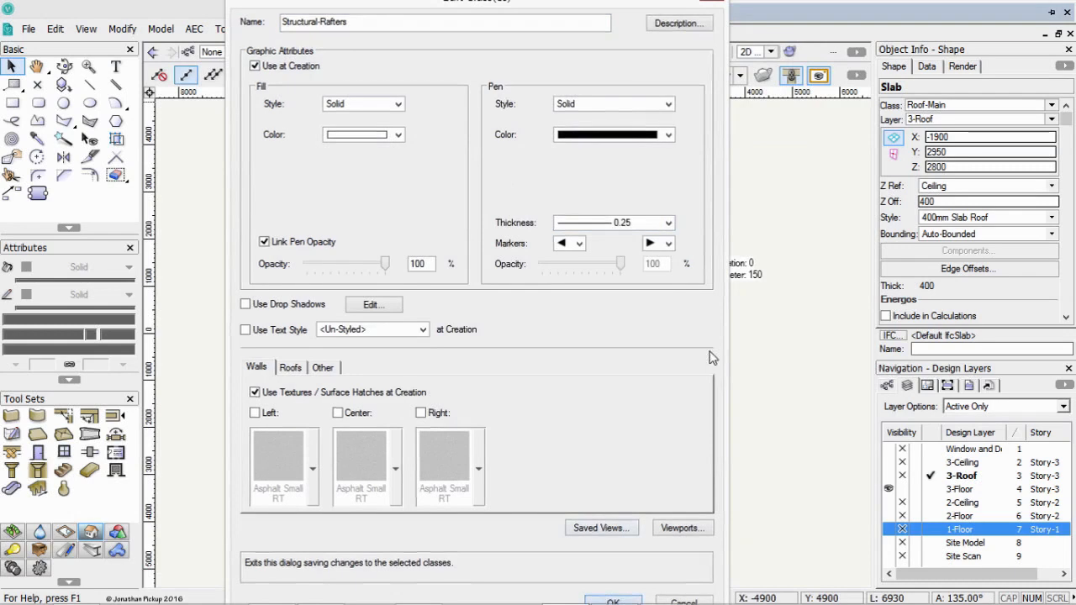
pyautogui.click(613, 601)
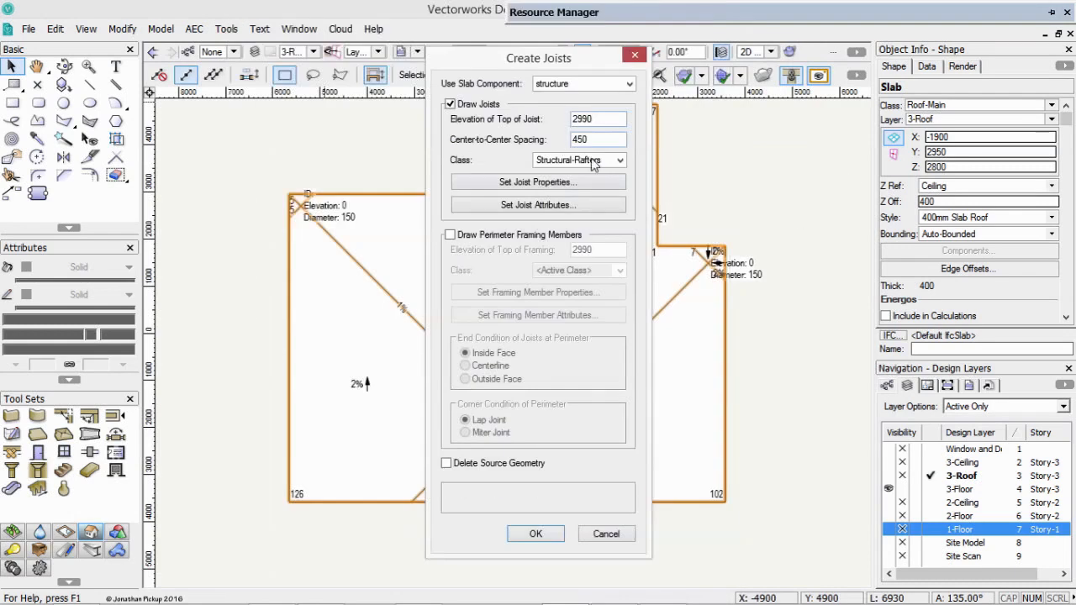
# Set the joist properties to the Solid Beam type with a 2D display of Width.
pyautogui.click(521, 190)
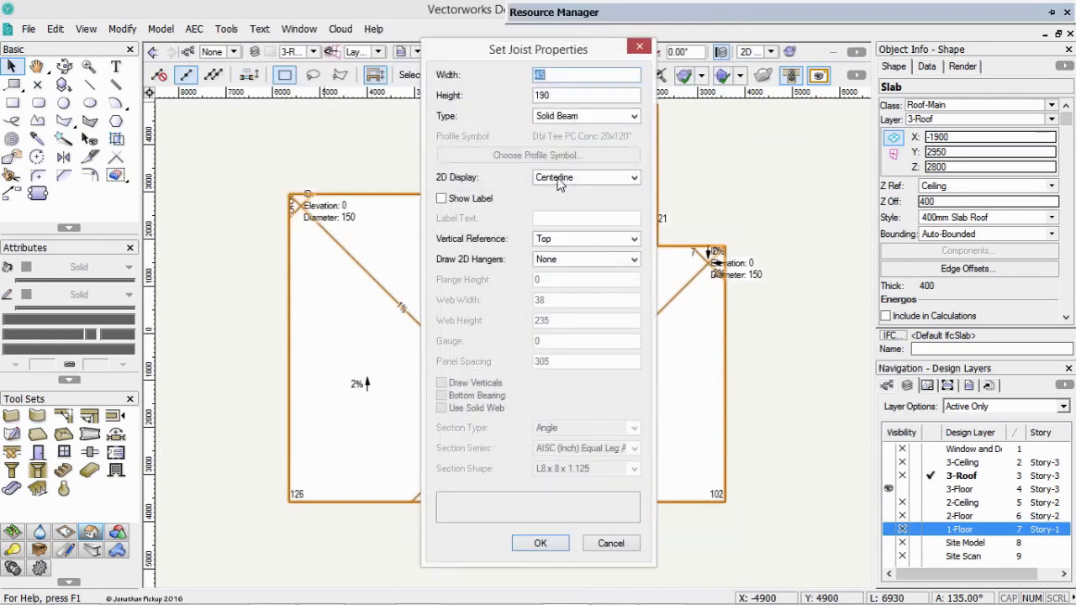
pyautogui.click(555, 117)
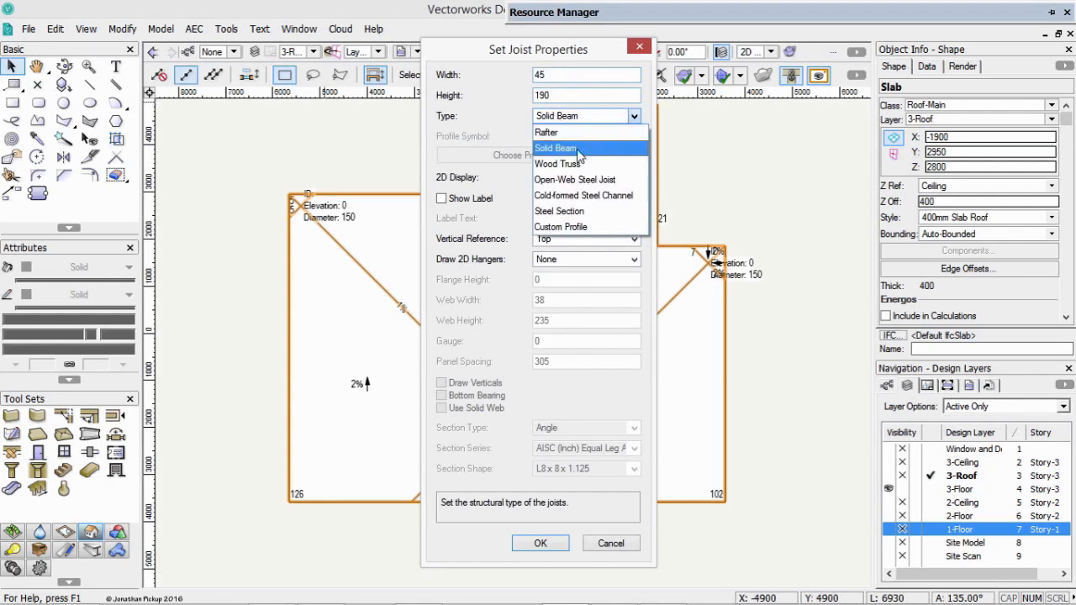
pyautogui.click(573, 148)
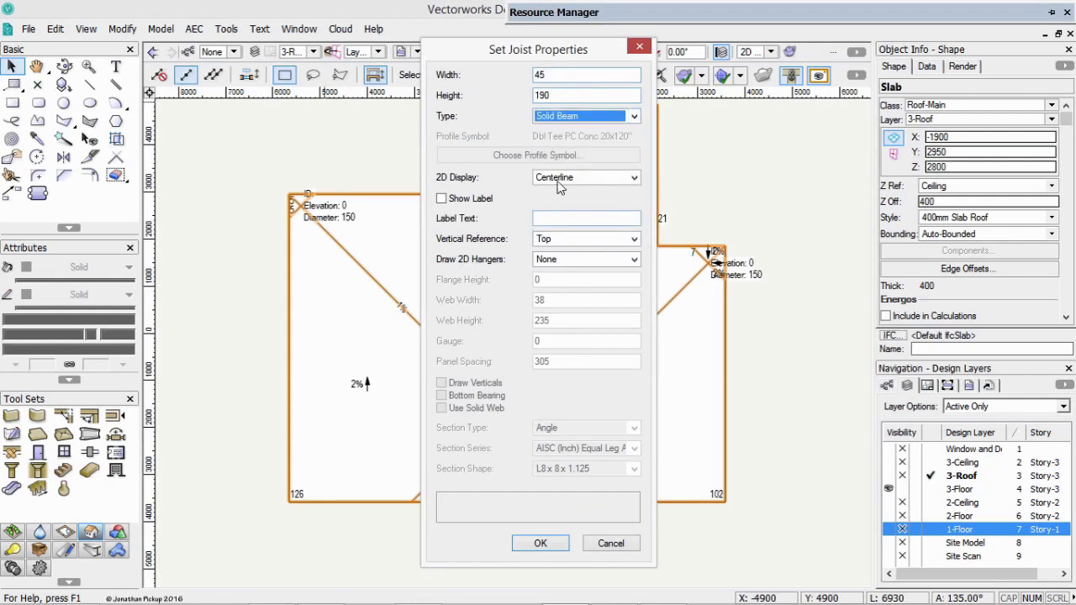
pyautogui.click(588, 177)
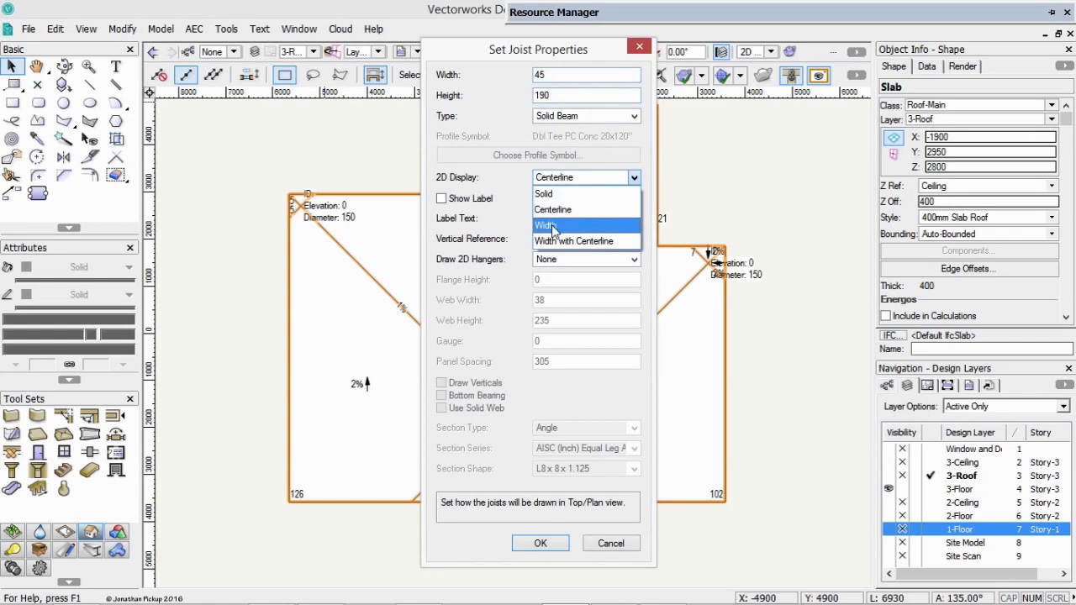
pyautogui.click(561, 226)
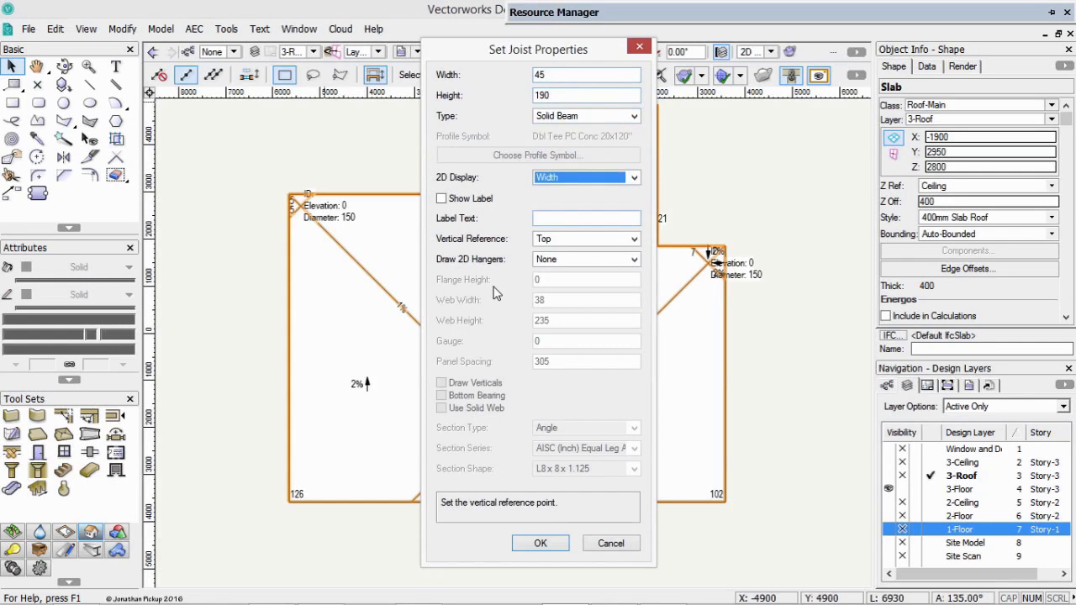
pyautogui.click(541, 543)
# Set the joists' fill, pen style and line thickness to follow their class.
pyautogui.click(545, 213)
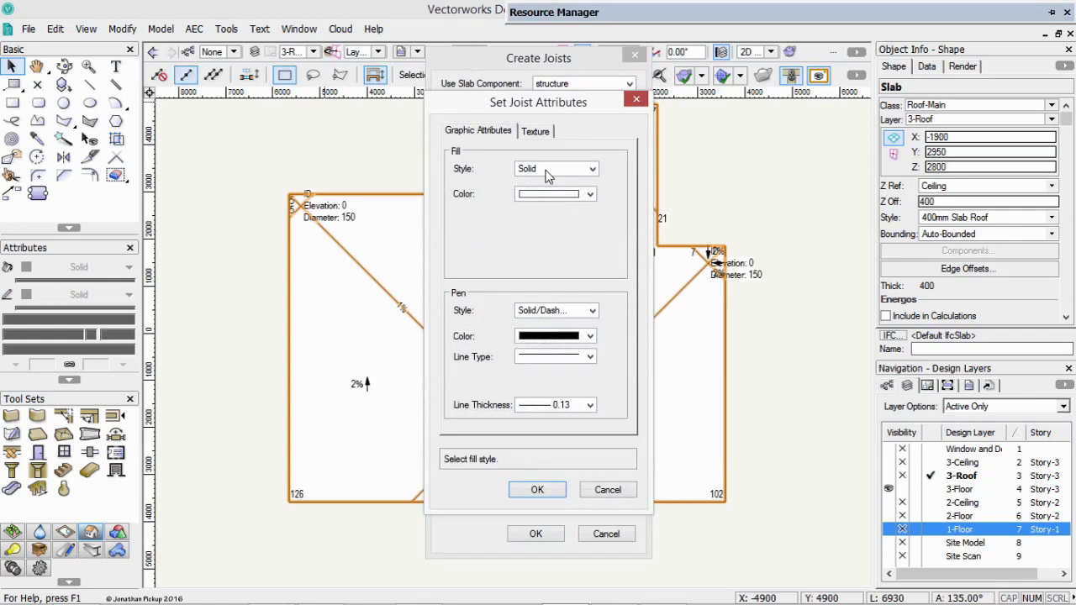
pyautogui.click(551, 169)
pyautogui.click(538, 277)
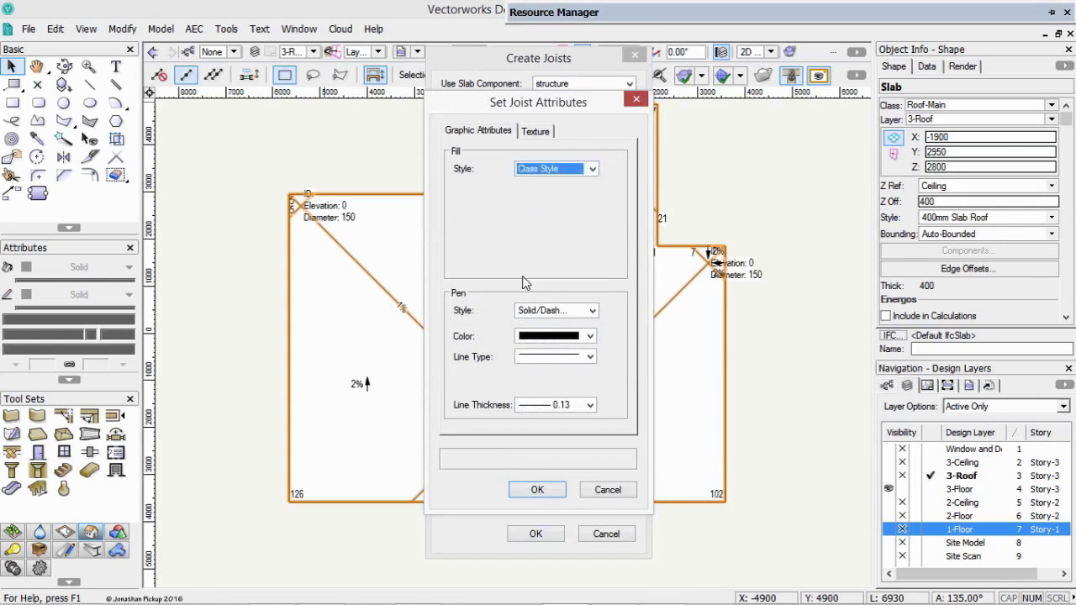
pyautogui.click(529, 311)
pyautogui.click(545, 375)
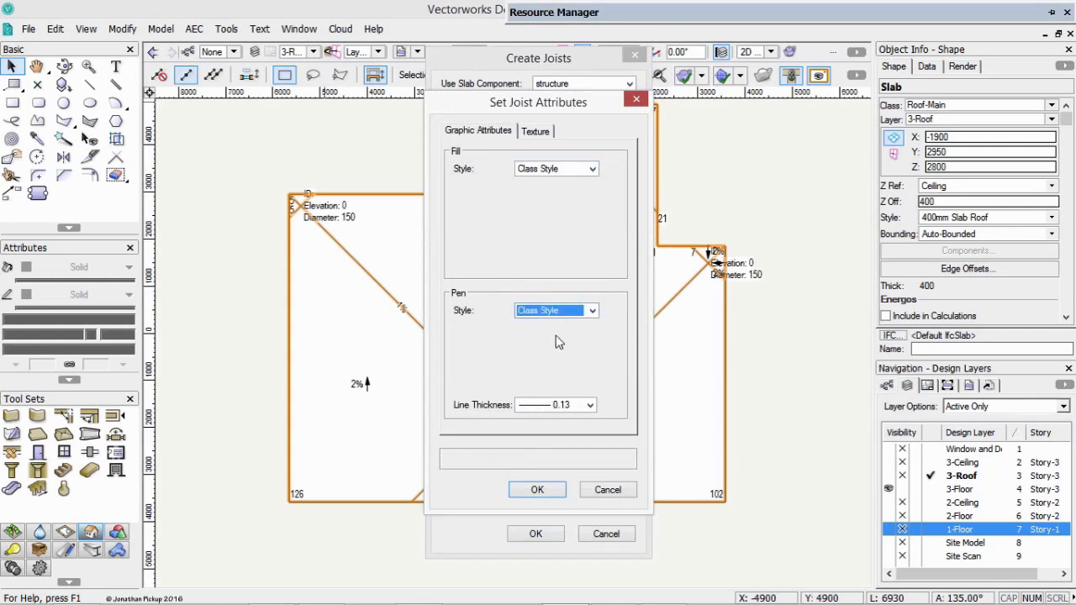
pyautogui.click(544, 406)
pyautogui.click(560, 431)
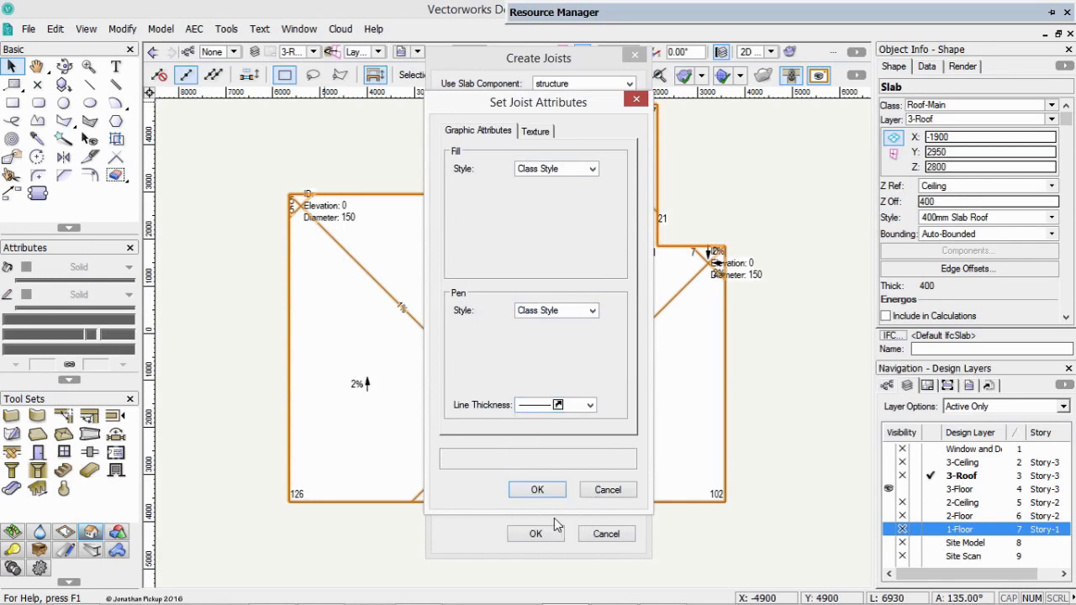
pyautogui.click(536, 490)
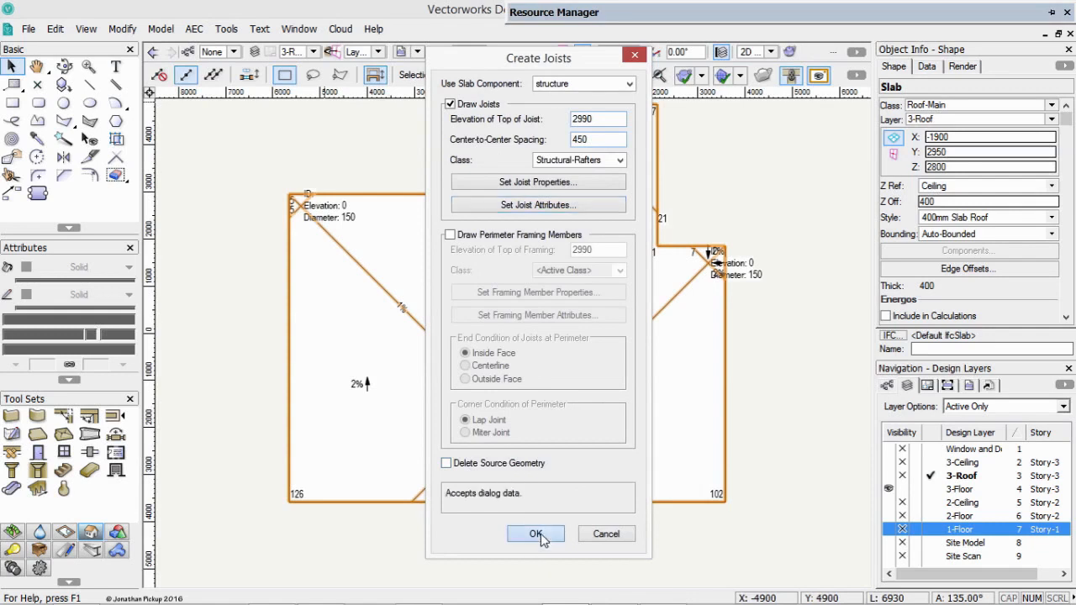
# Create the joists with a horizontal orientation, starting from the slab's upper-left inside corner.
pyautogui.press('Return')
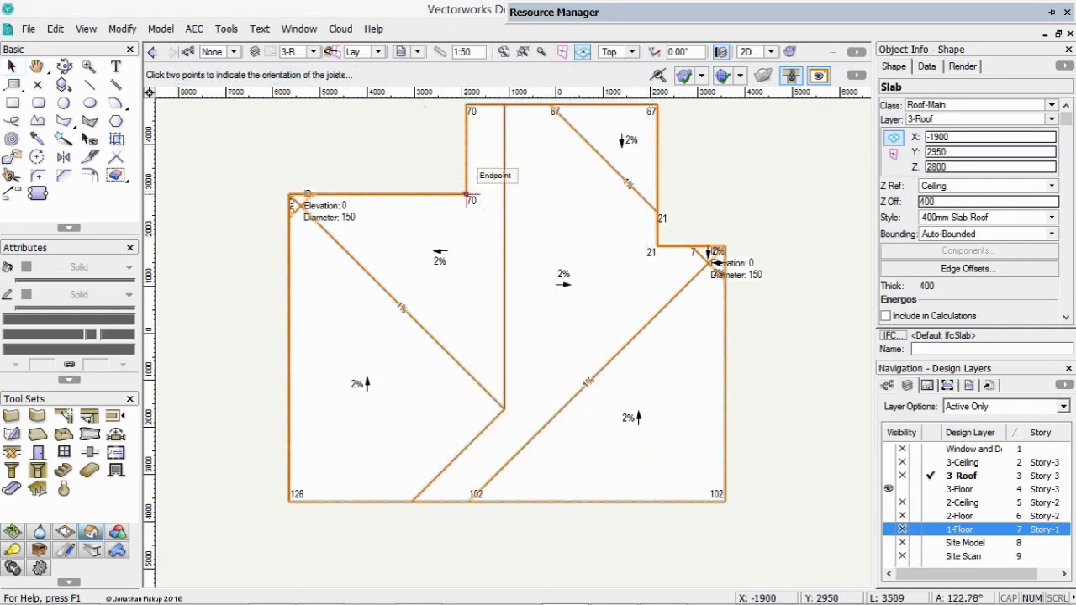
pyautogui.click(466, 195)
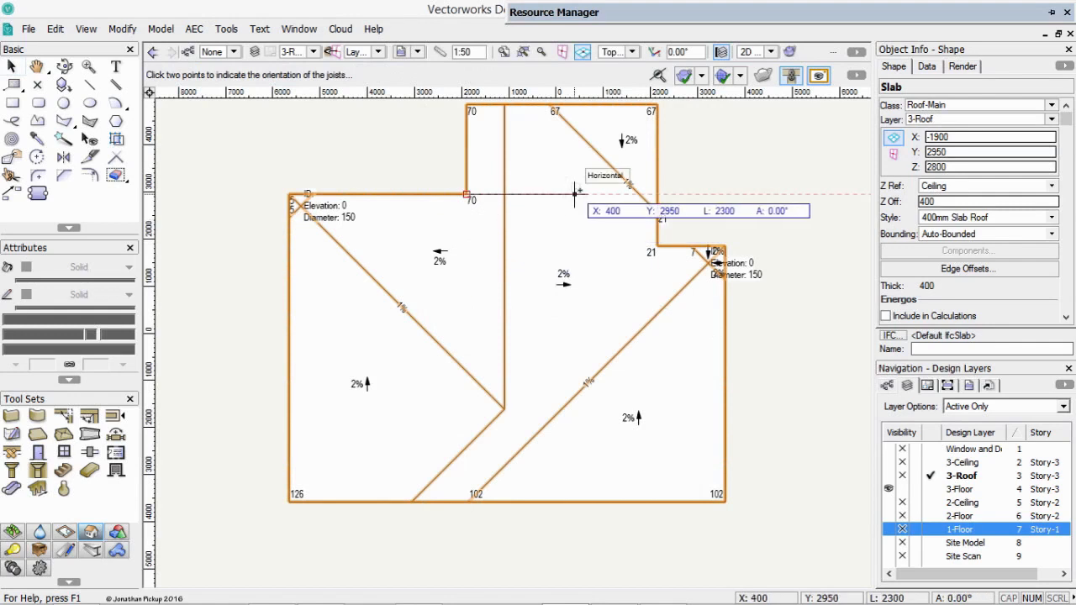
pyautogui.click(579, 194)
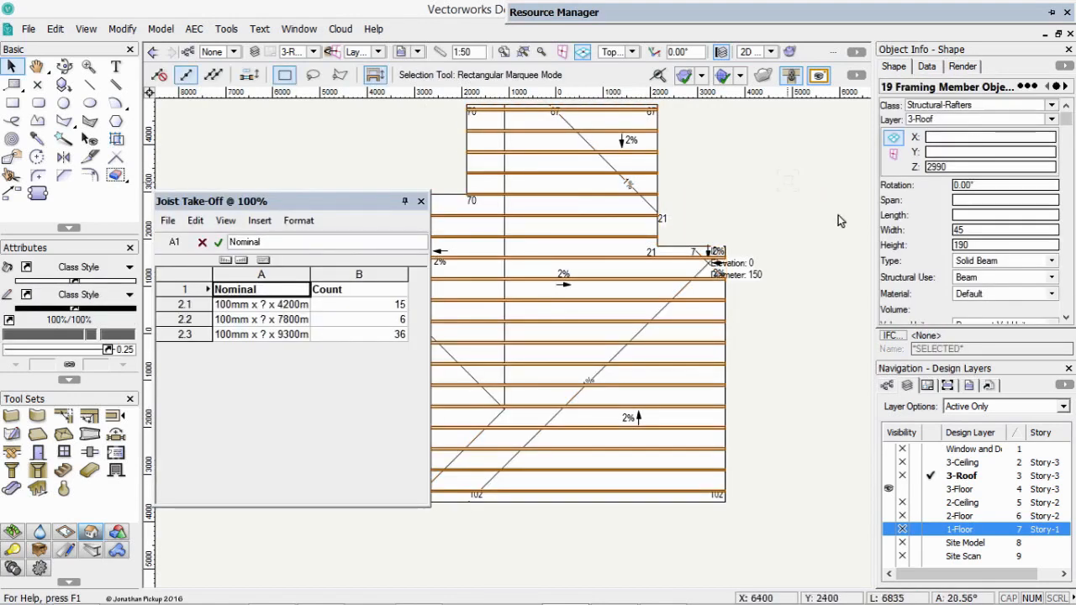
# Deselect the new joists, close the Joist Take-Off worksheet, and select a single joist below the slab's upper-left inside corner.
pyautogui.click(763, 196)
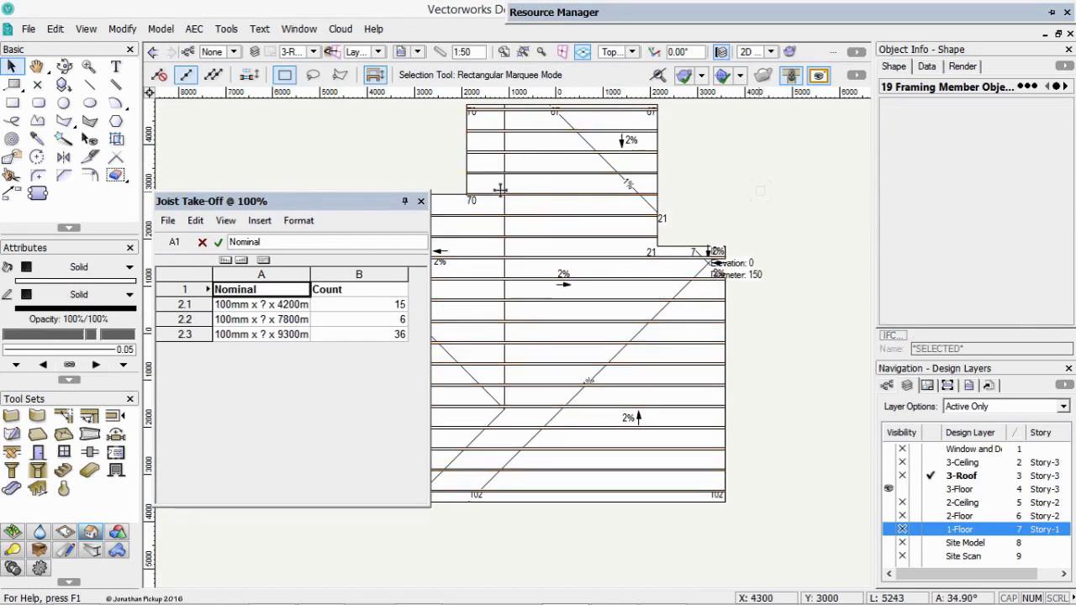
pyautogui.click(444, 203)
pyautogui.click(421, 201)
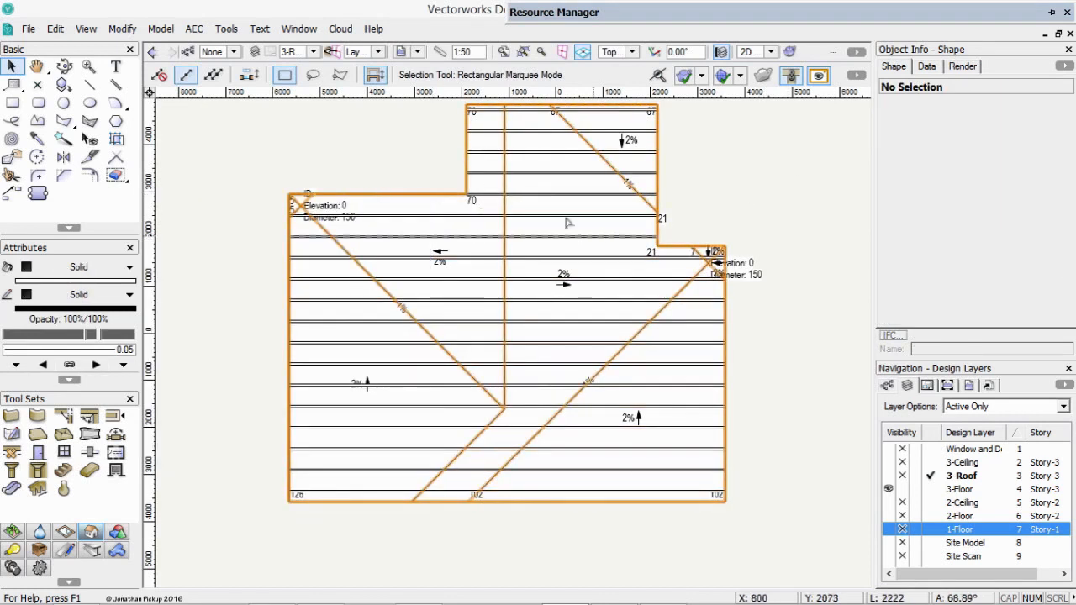
pyautogui.click(566, 216)
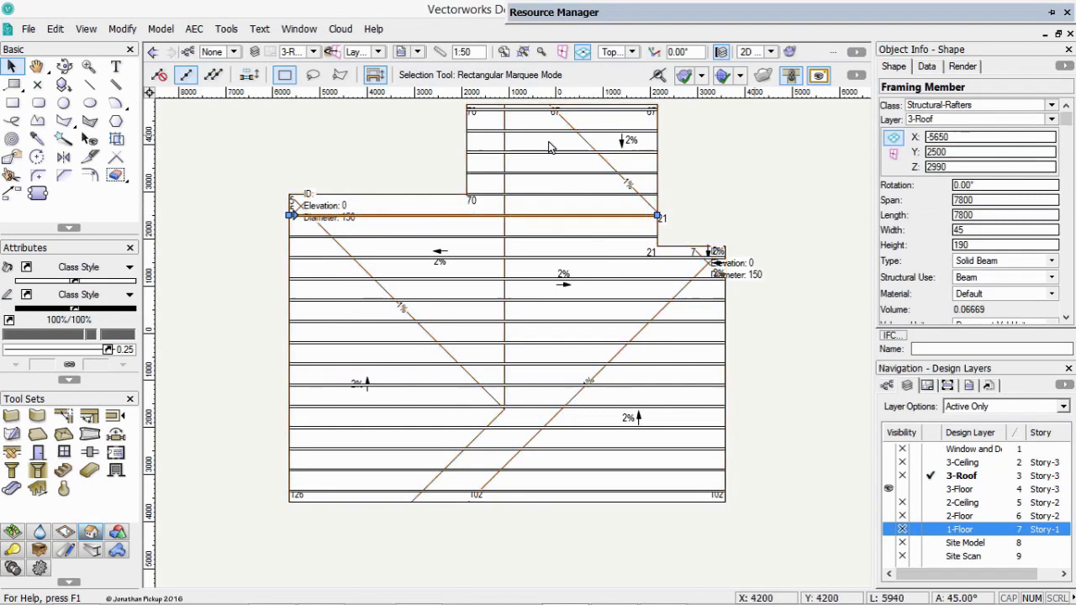
# Switch to sheet layer 007 [Roof Plan] and select the viewport with drawing number 2.
pyautogui.click(376, 52)
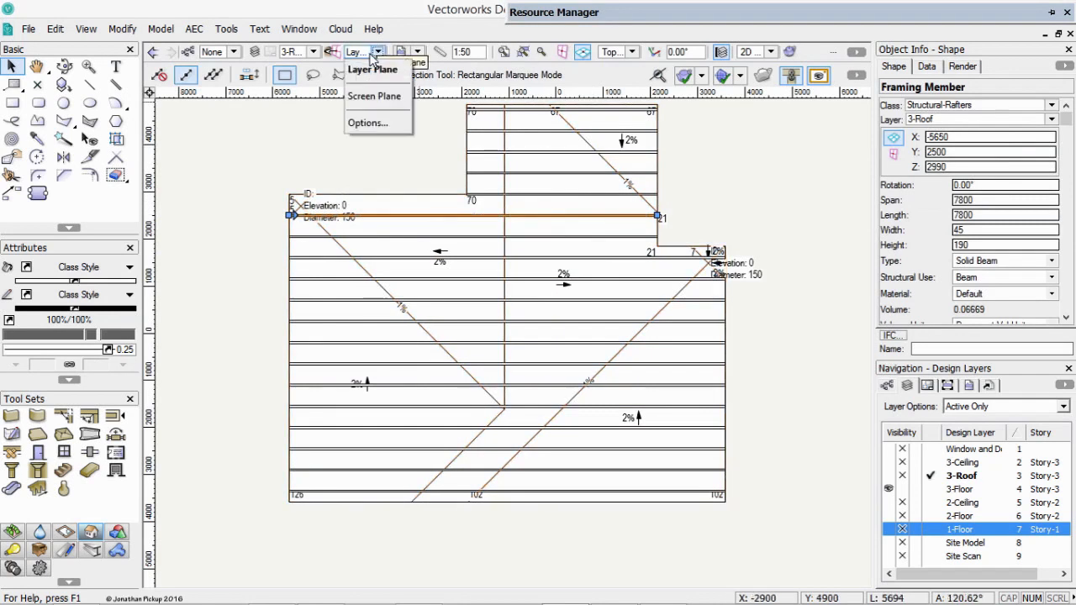
pyautogui.click(313, 52)
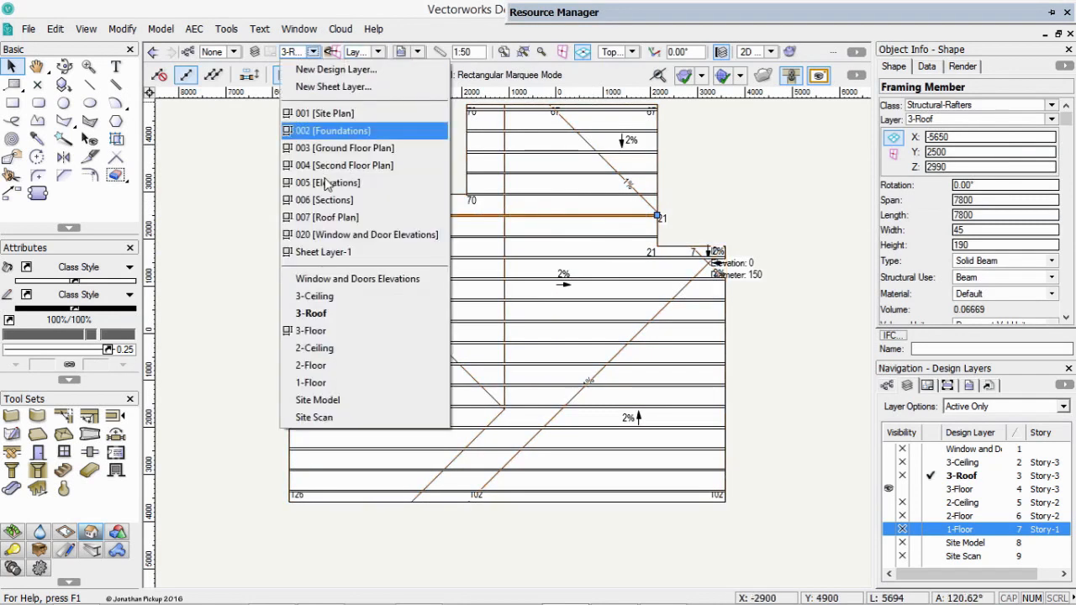
pyautogui.click(321, 218)
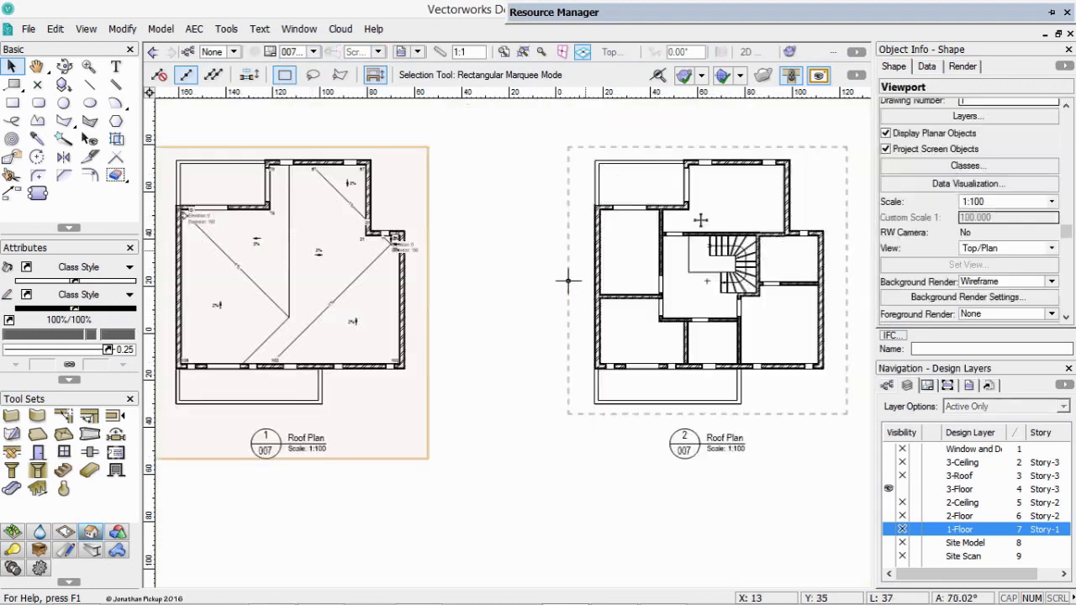
pyautogui.doubleClick(663, 208)
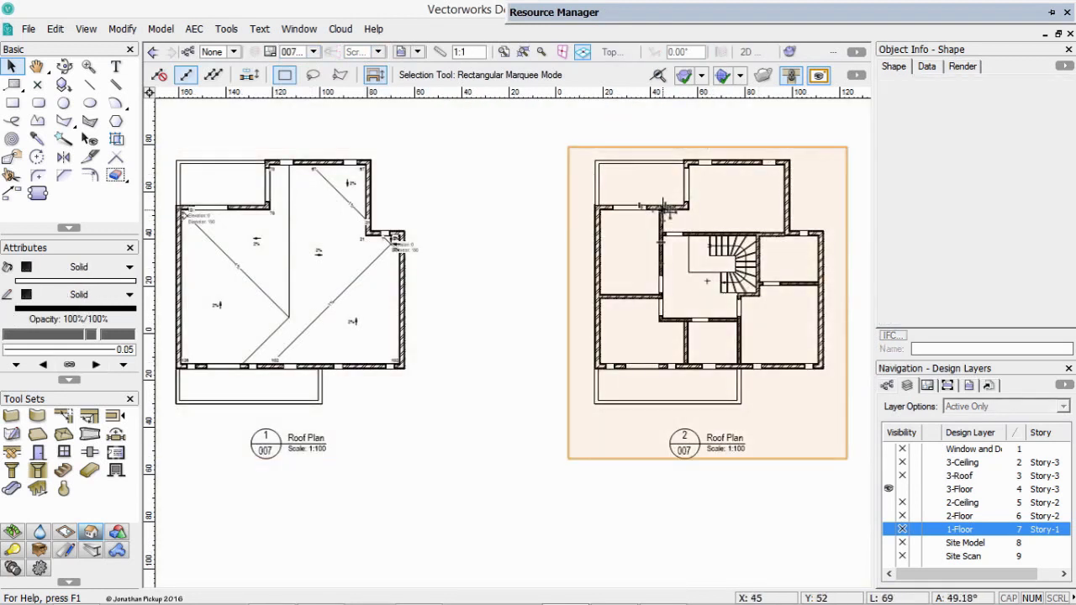
pyautogui.click(817, 231)
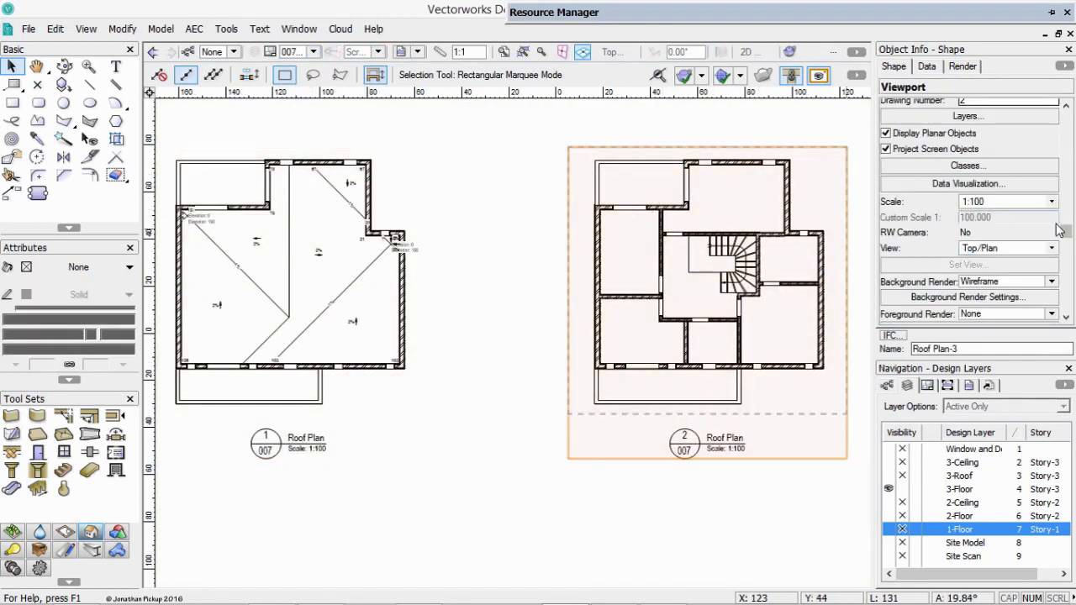
# Check the second viewport's layer visibilities and make its Structural-Rafters class visible.
pyautogui.scroll(2, 1066, 234)
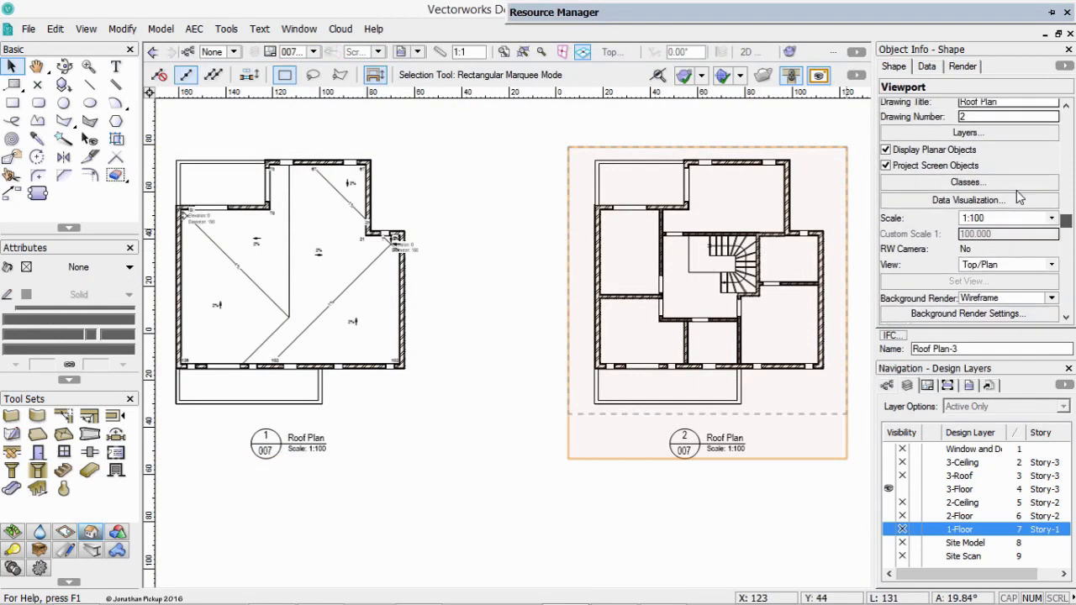
pyautogui.click(967, 133)
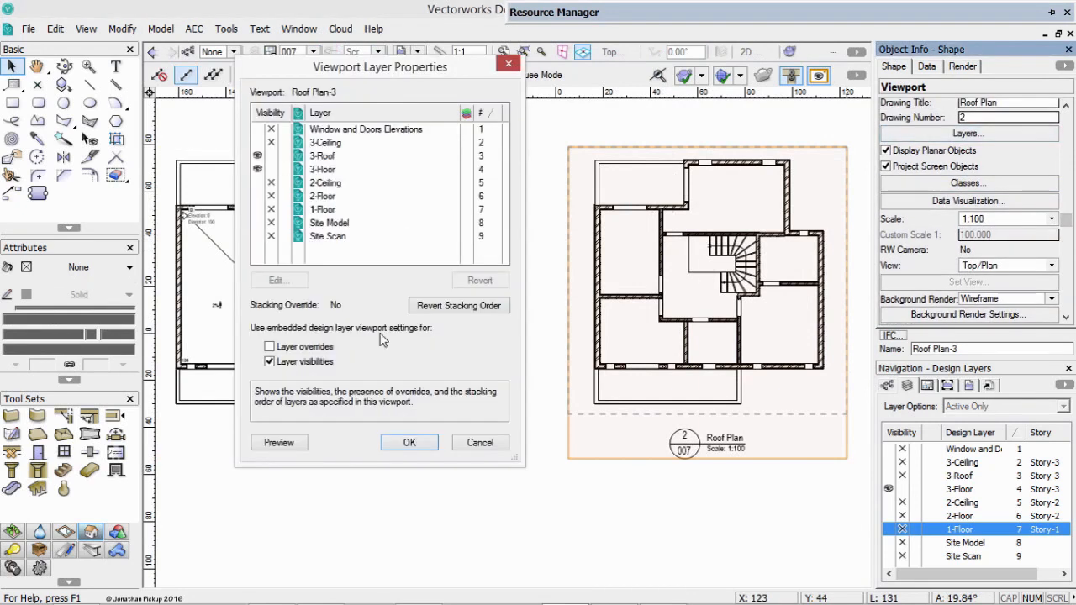
pyautogui.click(409, 442)
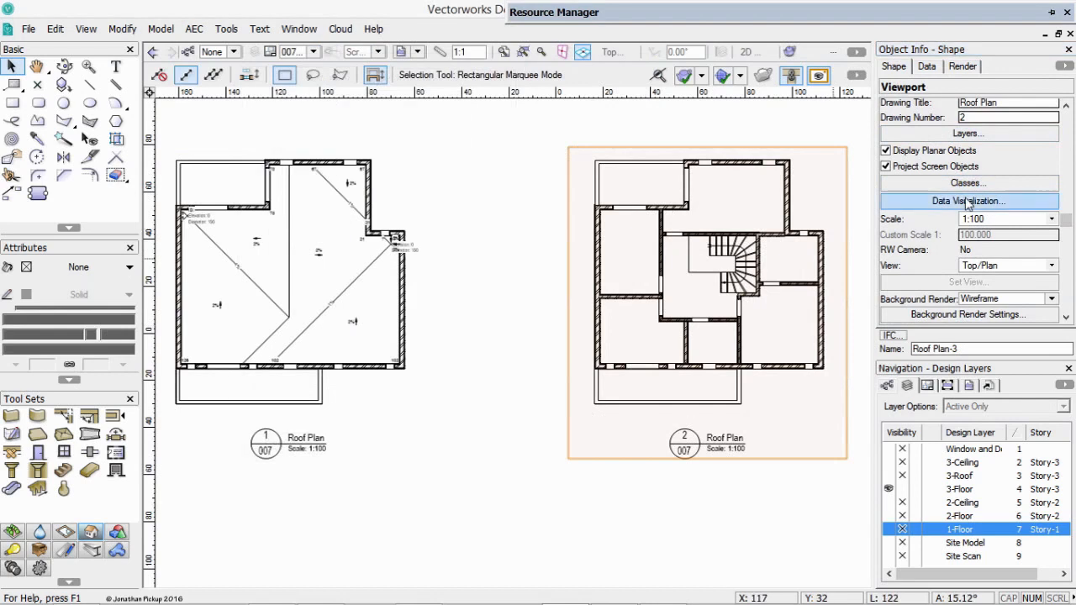
pyautogui.click(967, 182)
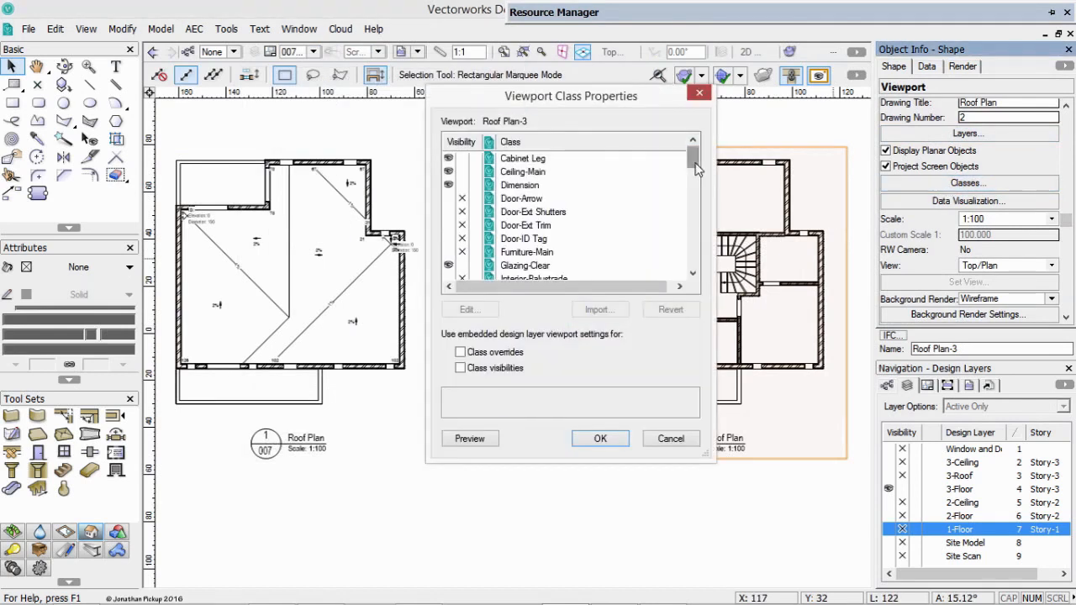
pyautogui.moveTo(695, 168); pyautogui.dragTo(673, 256)
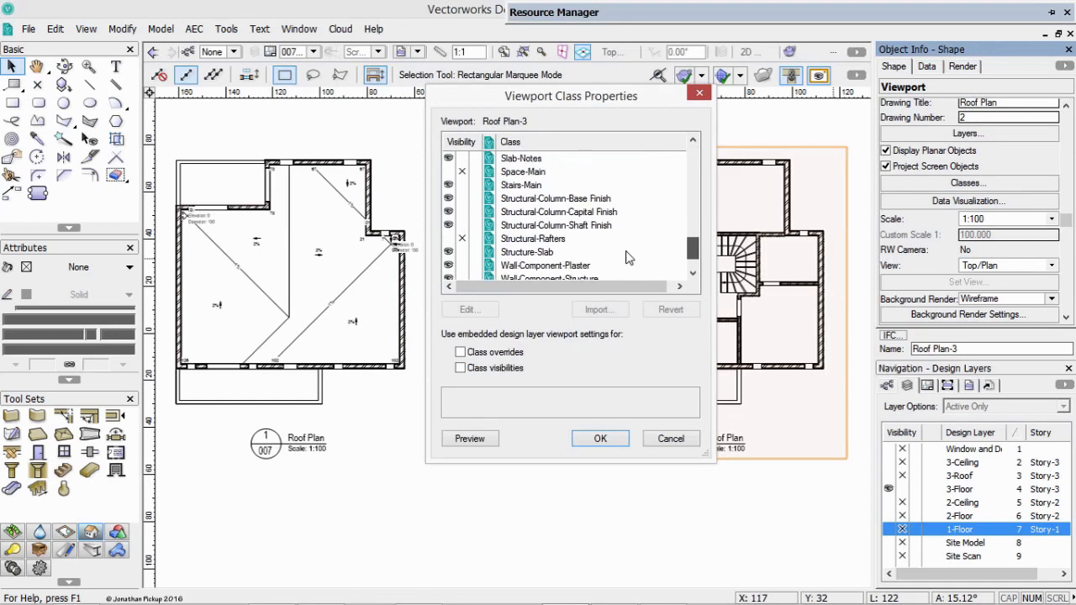
pyautogui.click(461, 239)
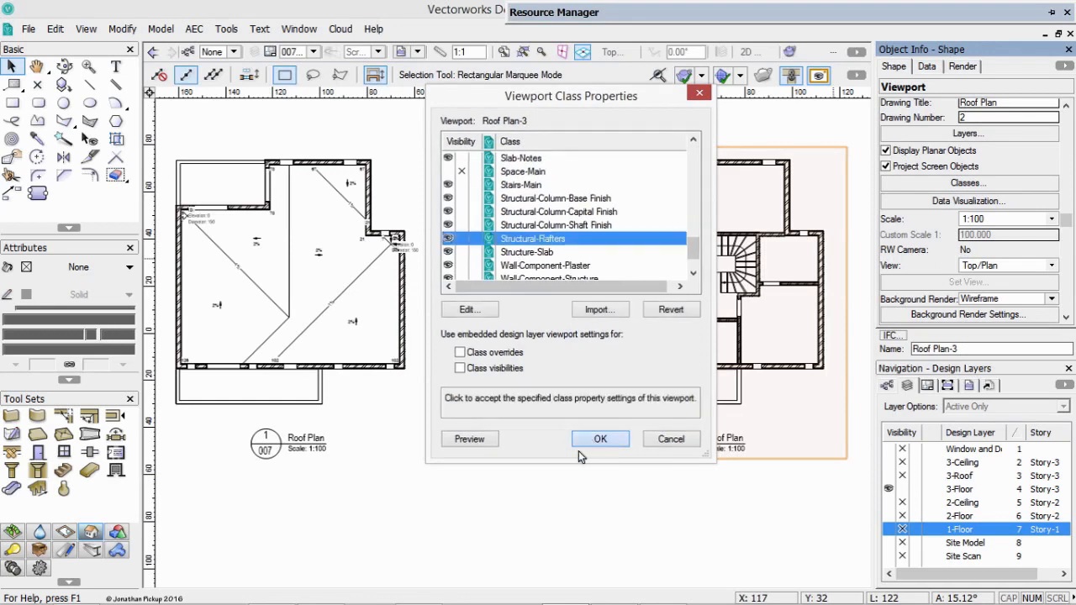
pyautogui.click(599, 439)
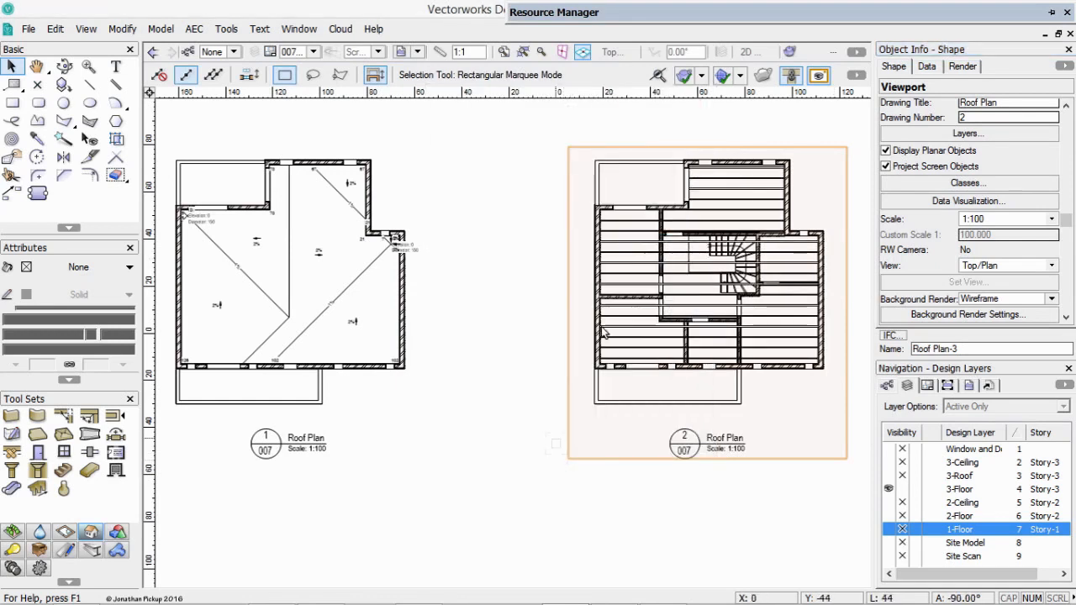
# Hide the Wall-Component-Plaster class in the second viewport and preview the change.
pyautogui.press('c')
pyautogui.moveTo(579, 151); pyautogui.dragTo(841, 410)
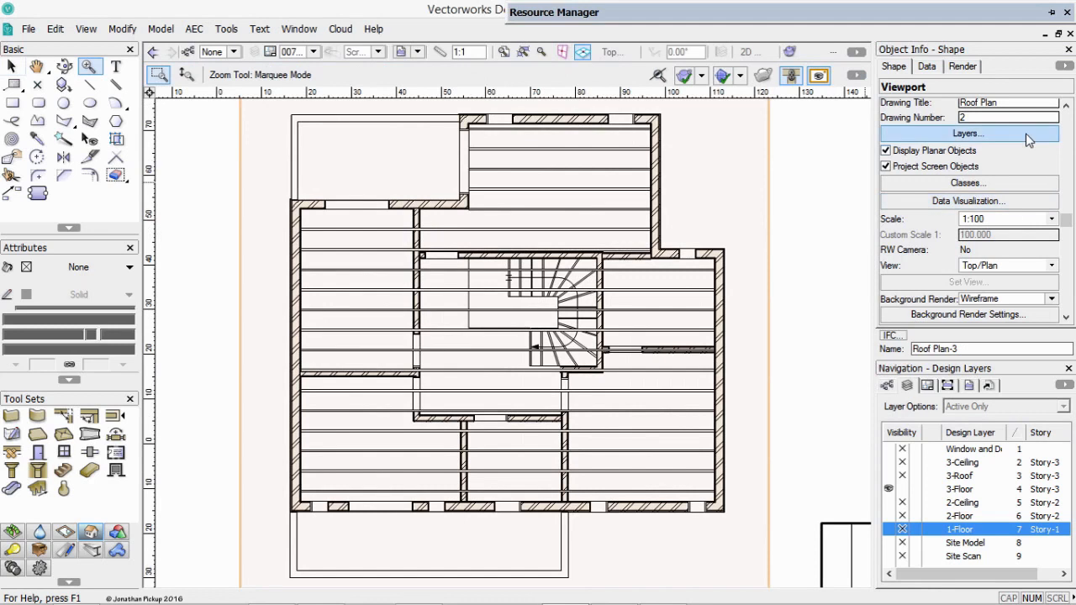
pyautogui.click(1009, 185)
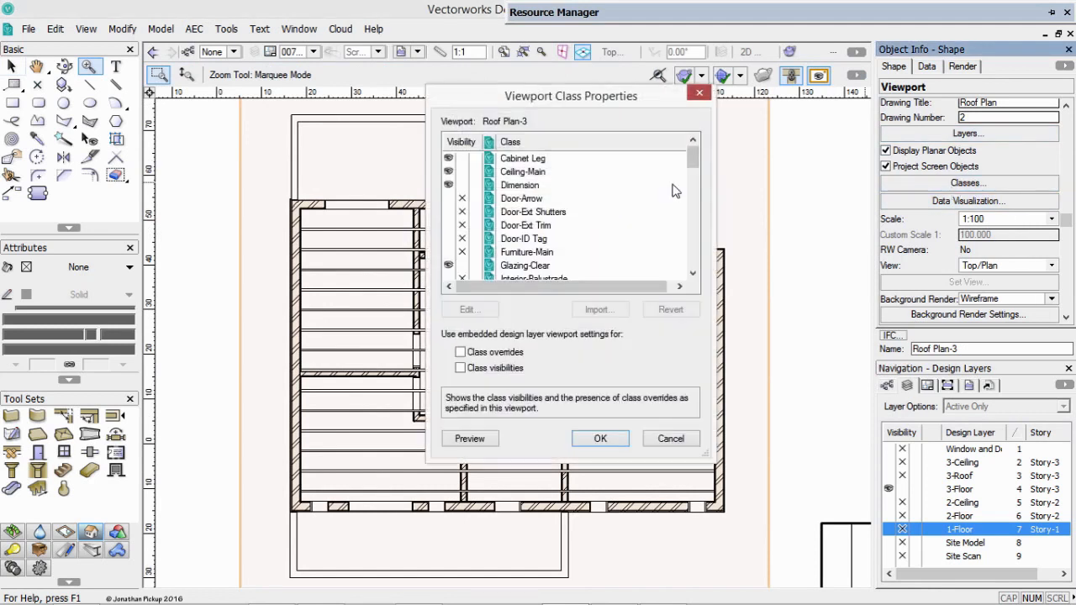
pyautogui.moveTo(692, 161); pyautogui.dragTo(692, 256)
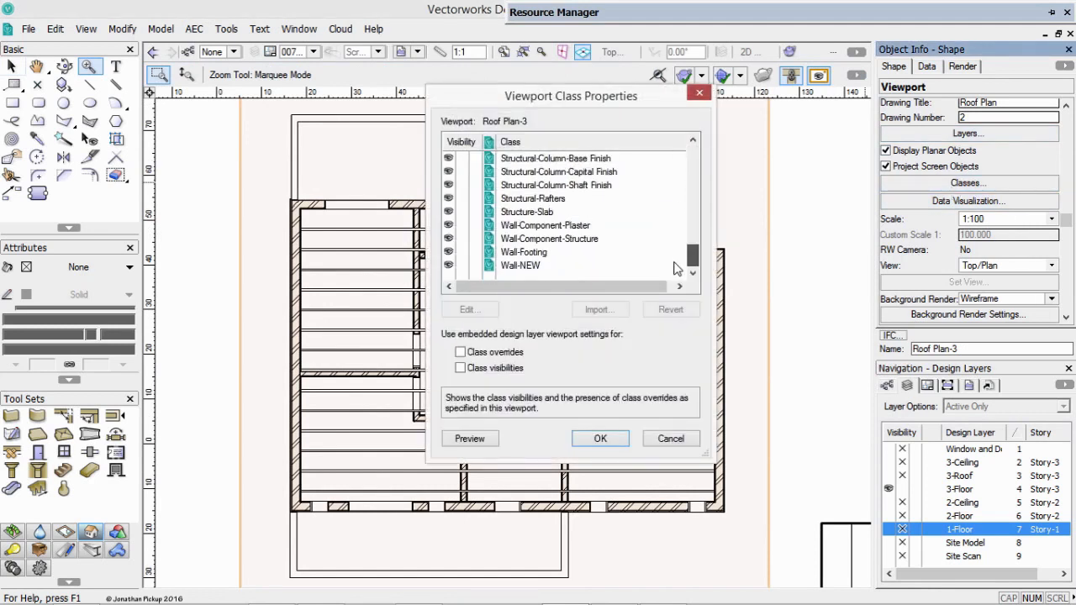
pyautogui.click(460, 225)
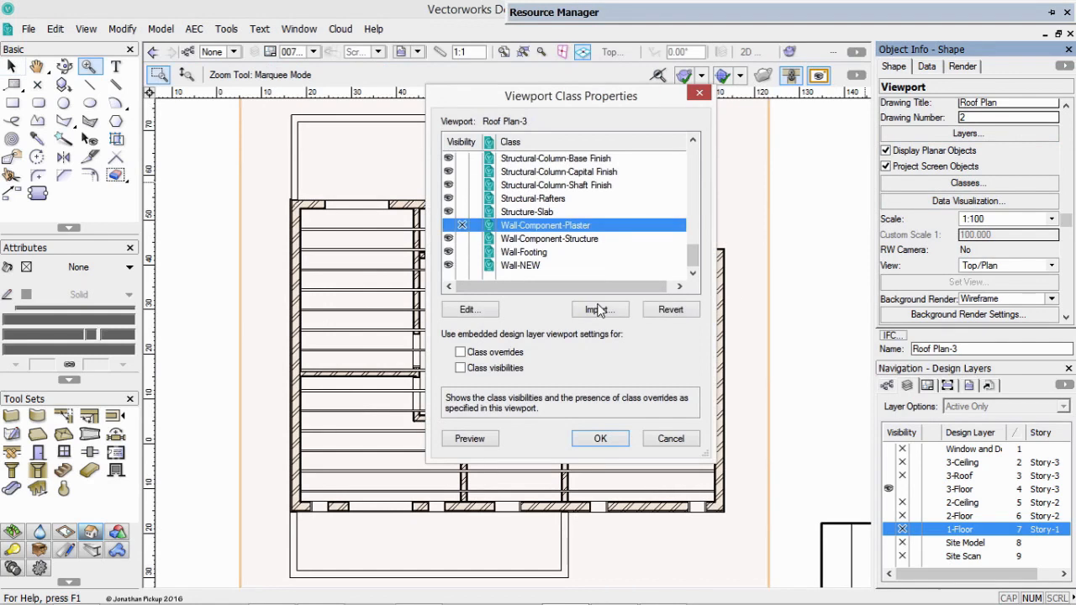
pyautogui.click(470, 440)
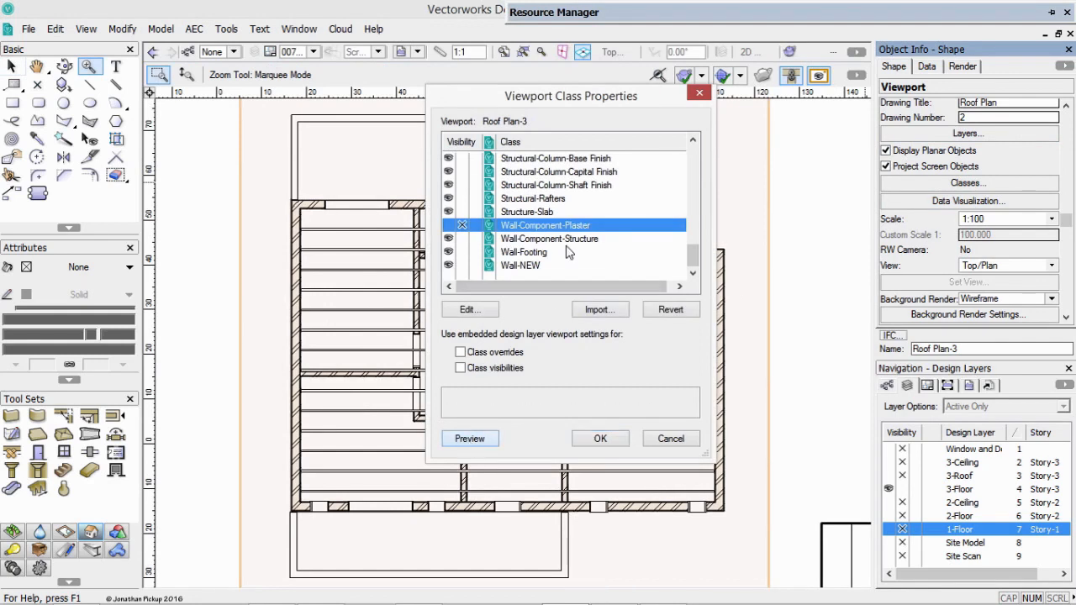
# Override the viewport's Wall-Component-Structure class with a solid fill and a gray pen of 0.13 thickness, and apply the previewed class settings.
pyautogui.click(552, 242)
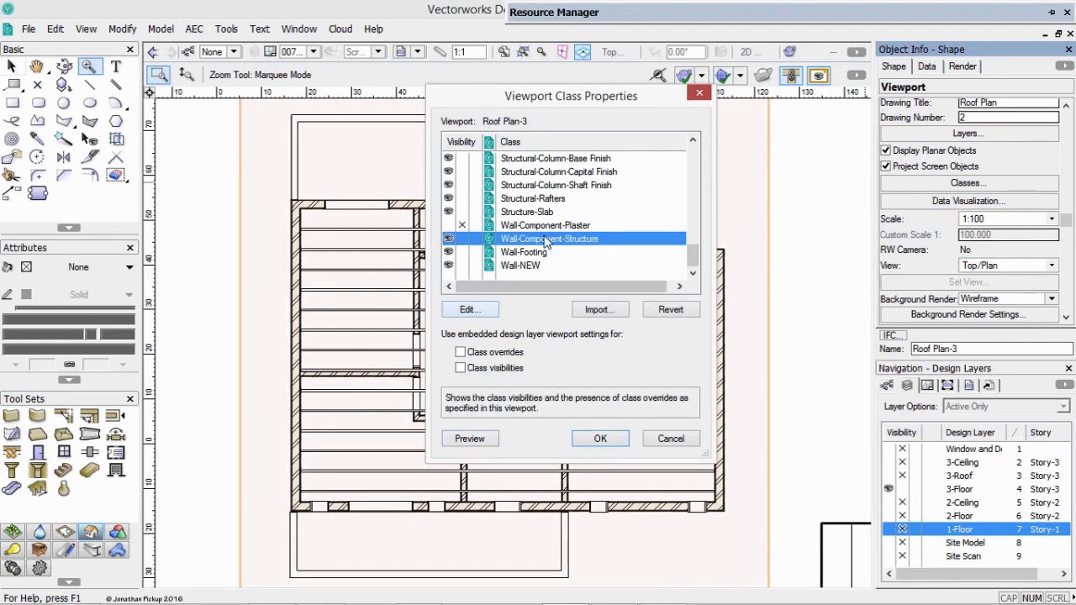
pyautogui.click(470, 307)
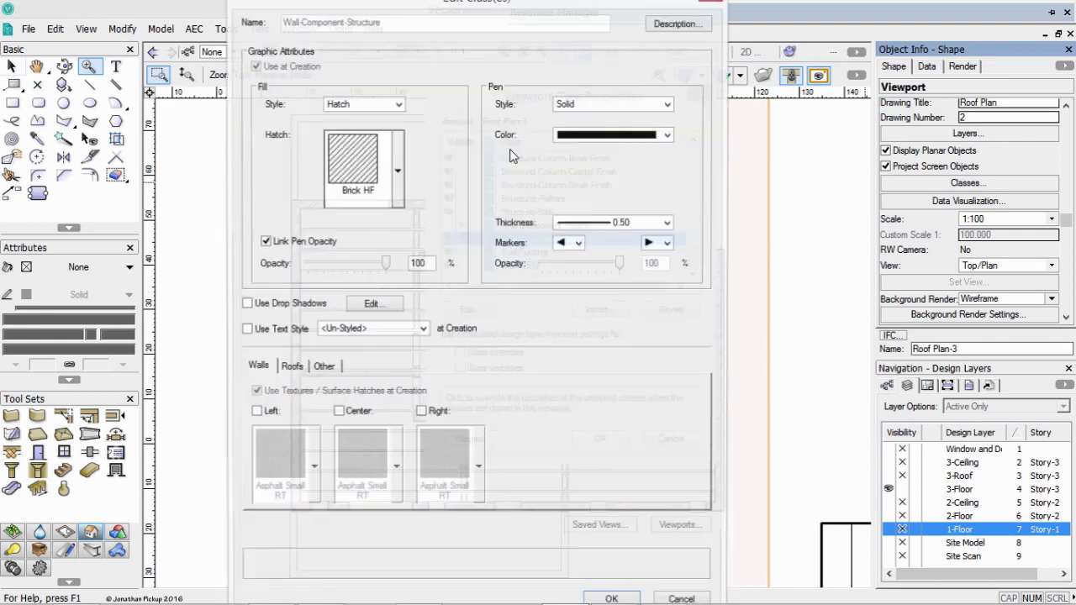
pyautogui.click(385, 104)
pyautogui.click(353, 136)
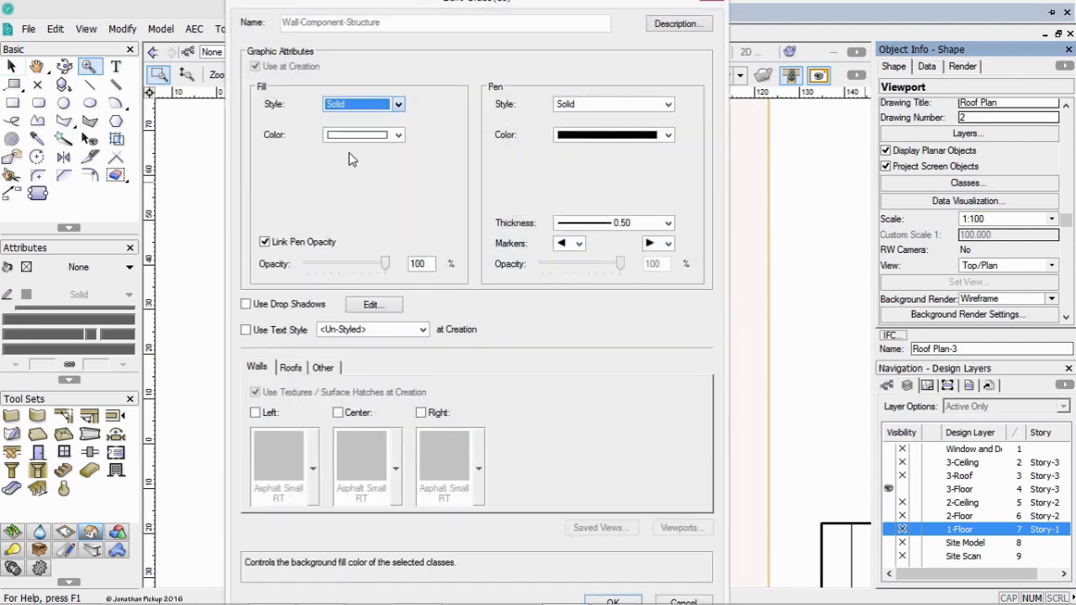
pyautogui.click(589, 227)
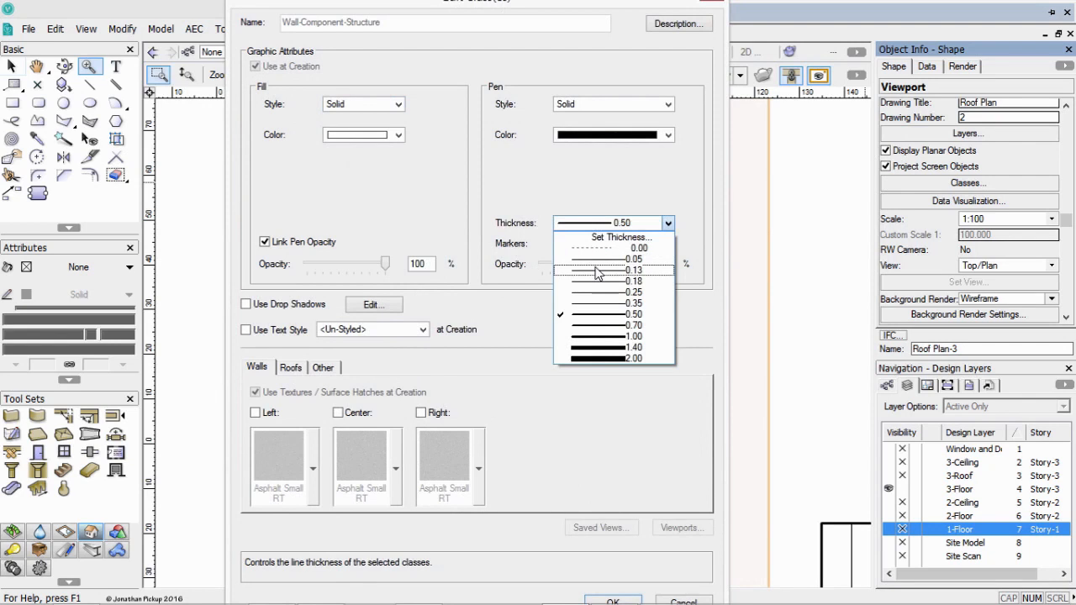
pyautogui.click(599, 281)
pyautogui.click(644, 136)
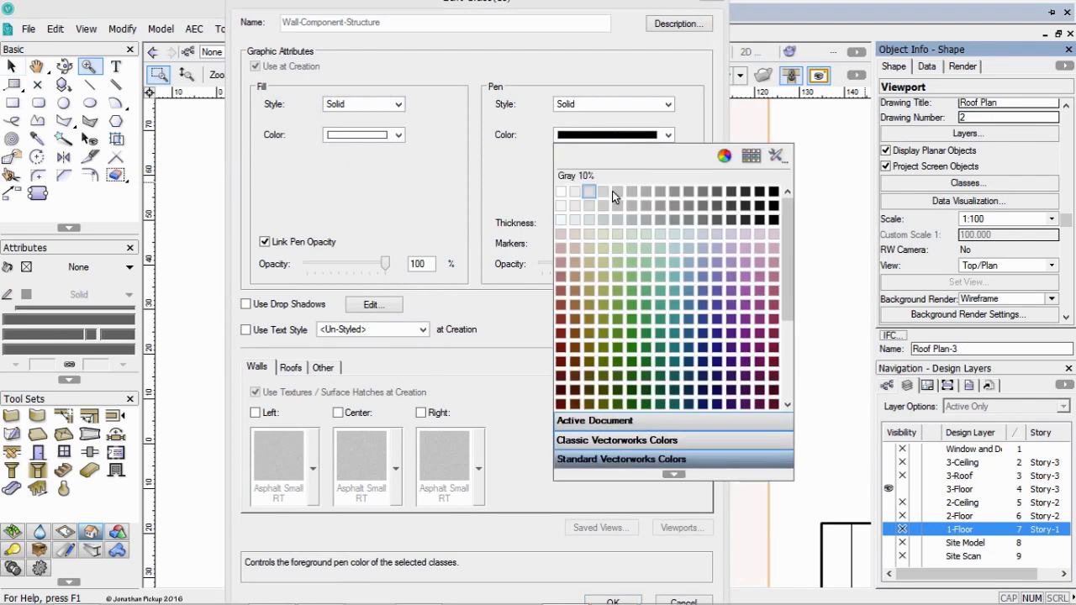
pyautogui.click(645, 193)
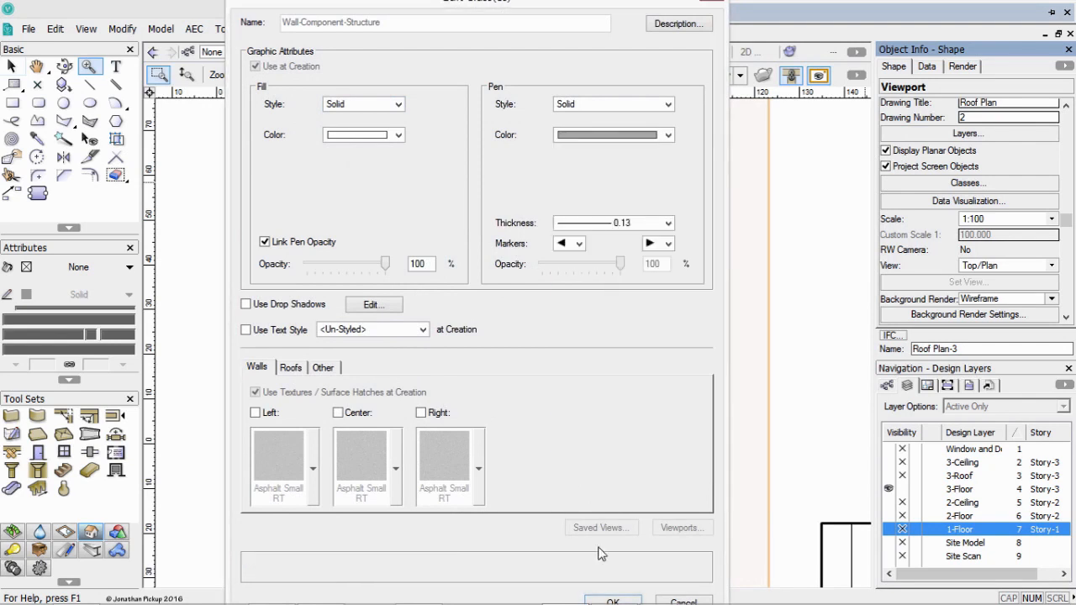
pyautogui.click(613, 600)
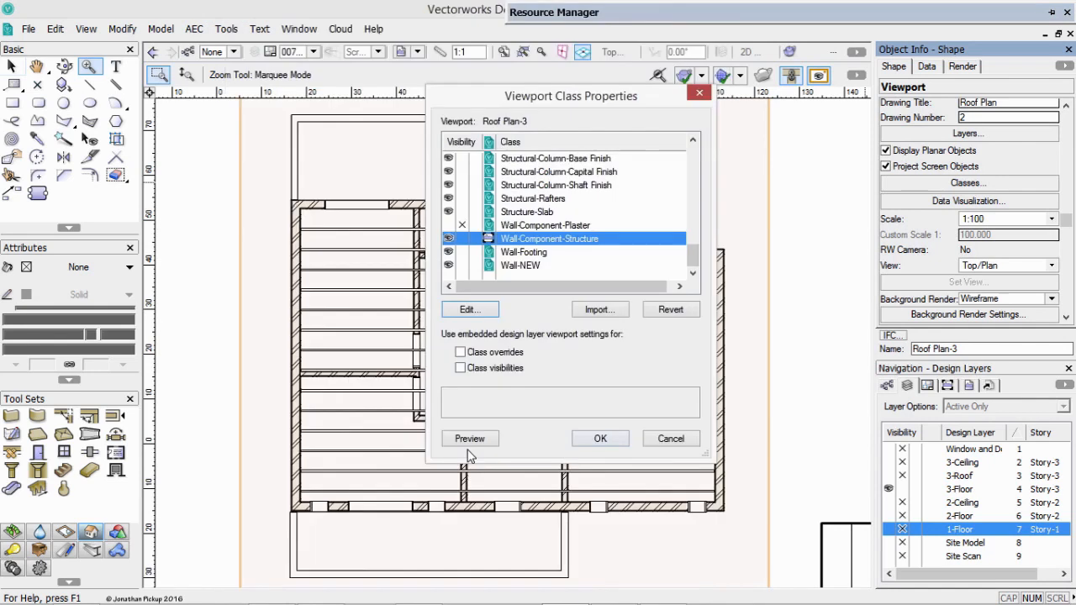
pyautogui.click(470, 439)
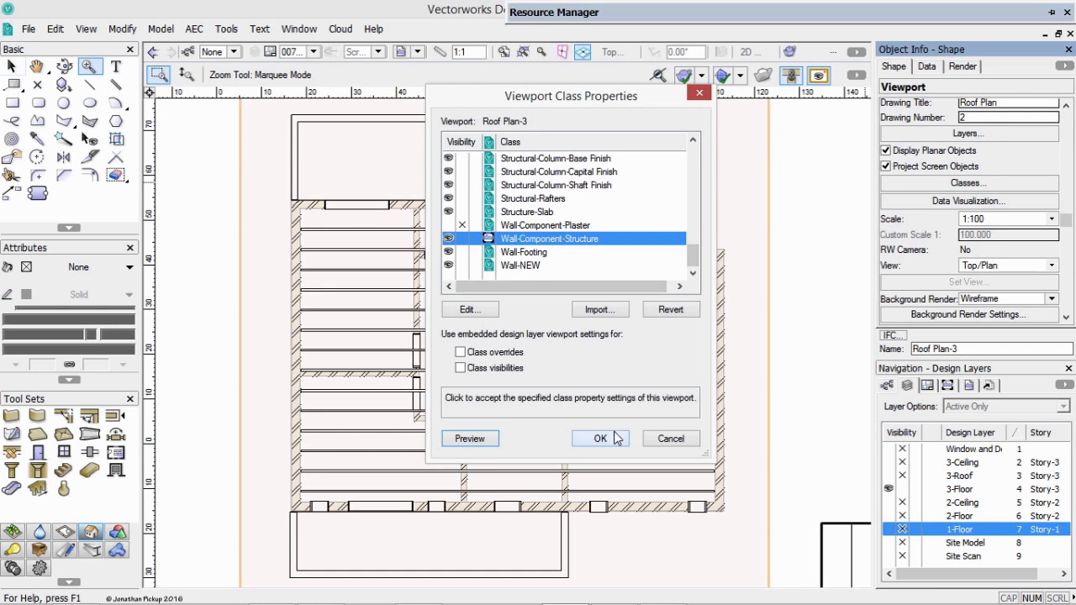
pyautogui.click(602, 439)
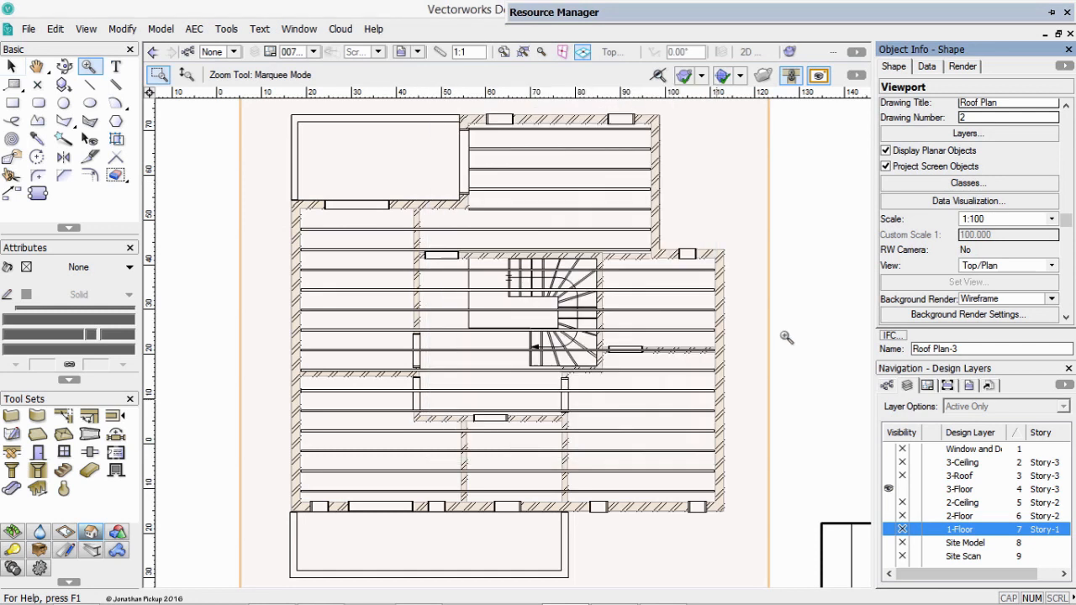
# Hide the Stairs-Main and Wall-Footing classes in the second viewport.
pyautogui.click(966, 183)
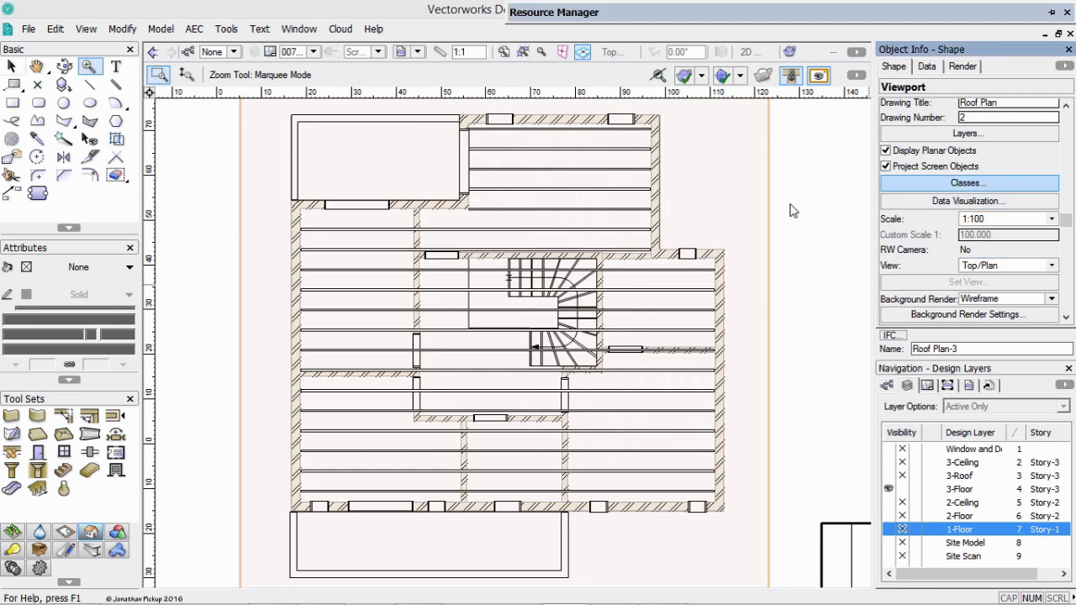
pyautogui.moveTo(695, 173); pyautogui.dragTo(698, 255)
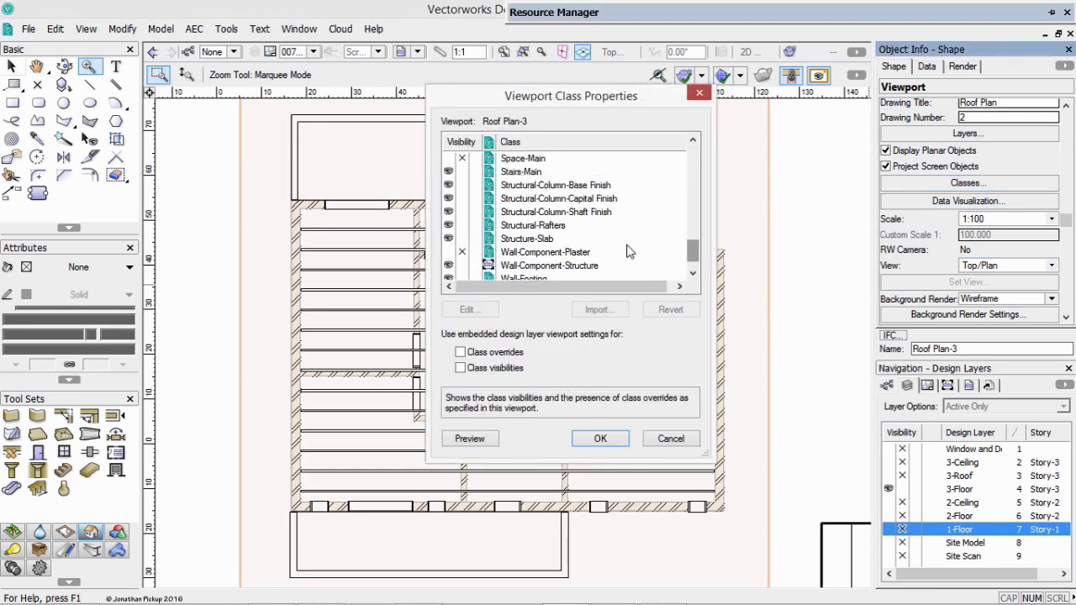
pyautogui.click(462, 172)
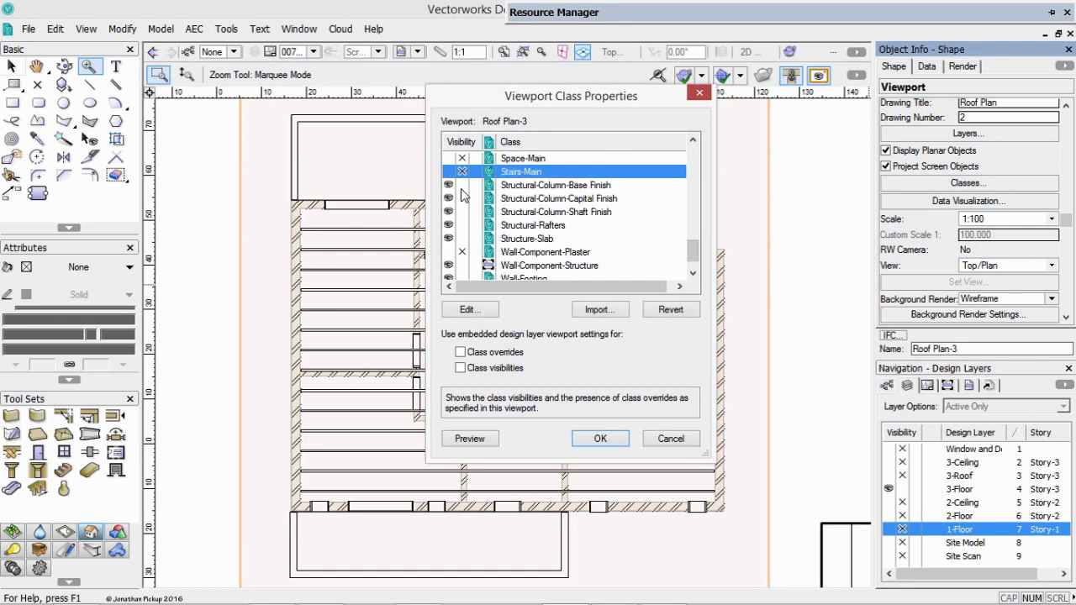
pyautogui.moveTo(697, 258); pyautogui.dragTo(696, 266)
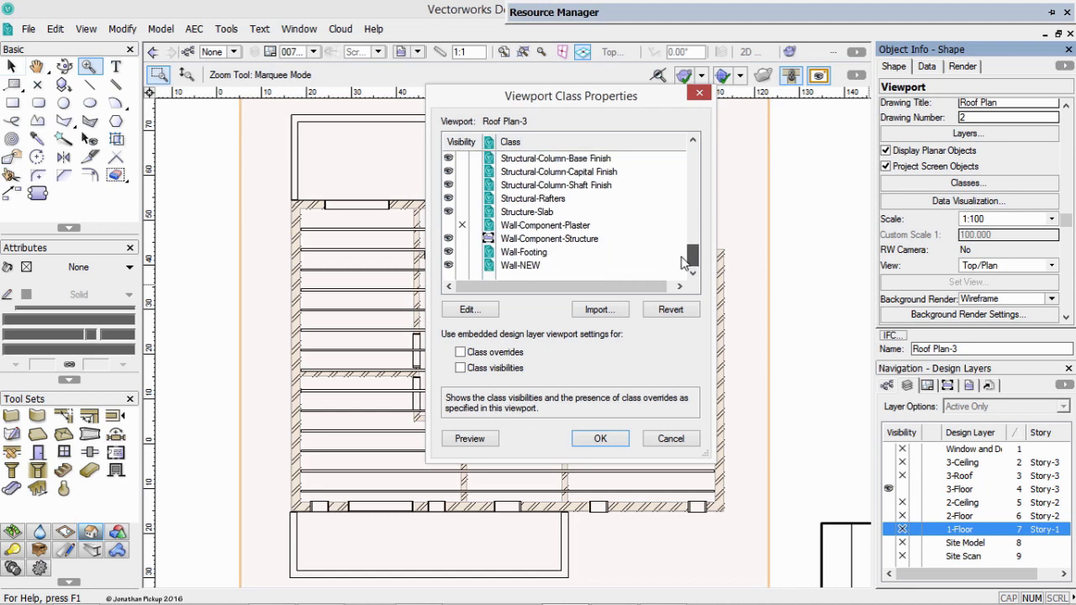
pyautogui.click(460, 252)
# Hide the Cabinet Leg, Ceiling-Main and Glazing-Clear classes in the viewport, preview the result and apply the class settings.
pyautogui.moveTo(696, 252); pyautogui.dragTo(701, 155)
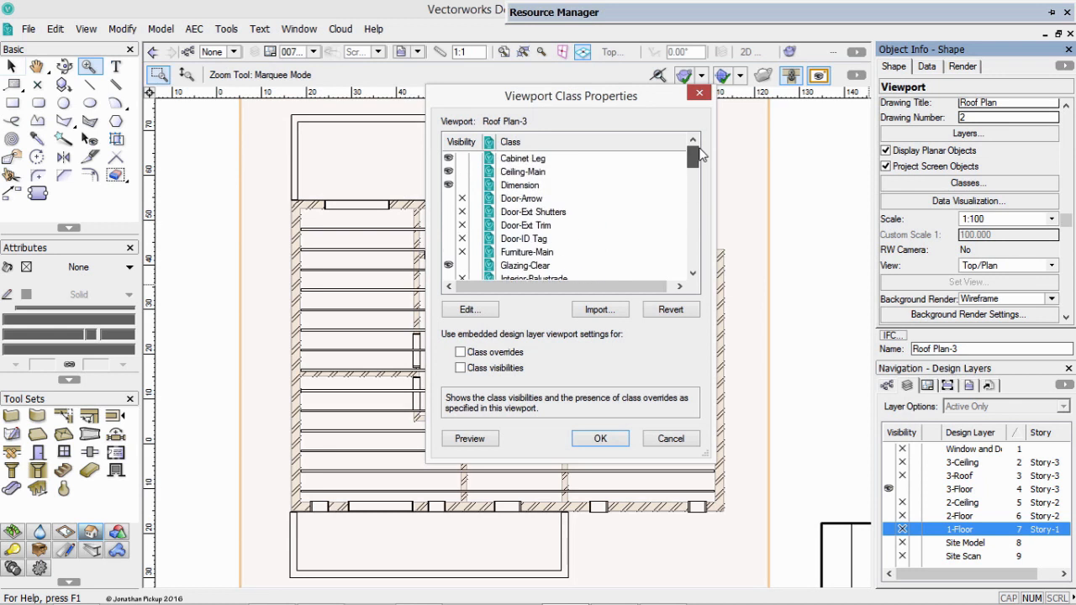
pyautogui.click(462, 158)
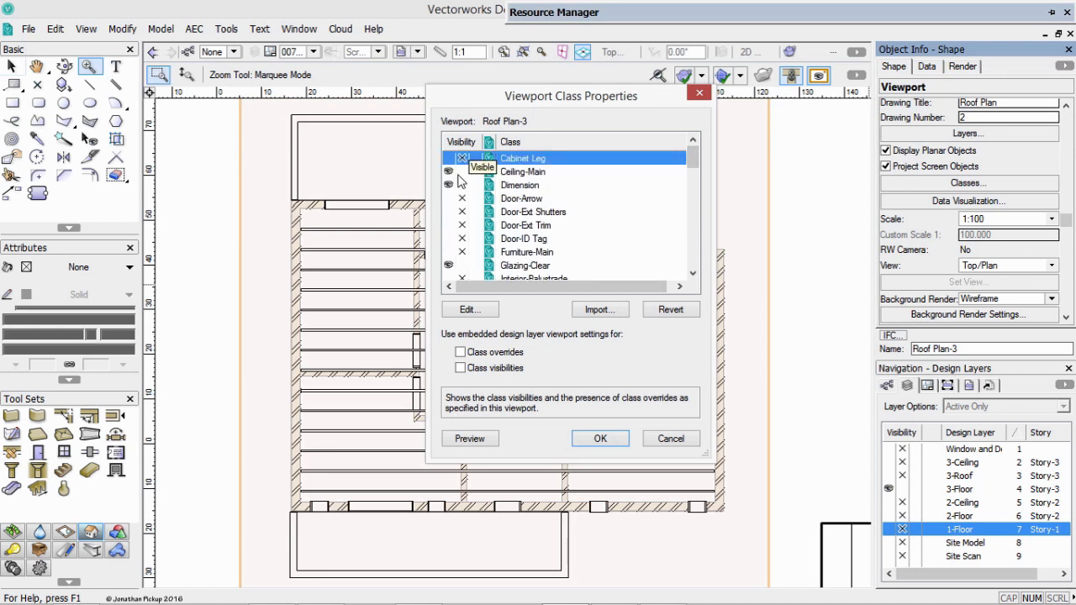
pyautogui.click(460, 171)
pyautogui.moveTo(700, 167); pyautogui.dragTo(700, 172)
pyautogui.click(461, 212)
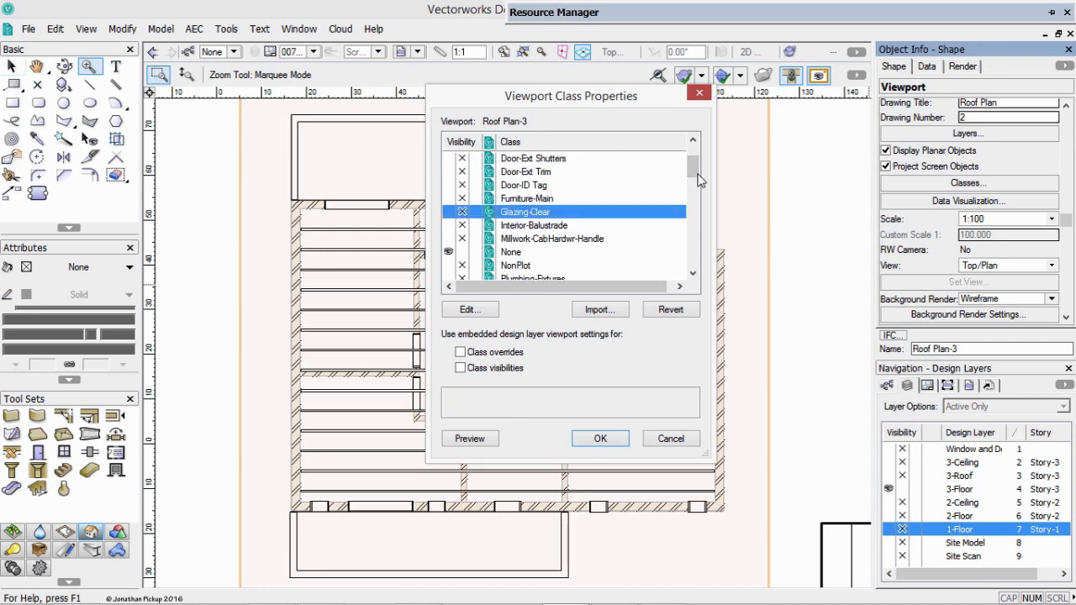
pyautogui.click(467, 439)
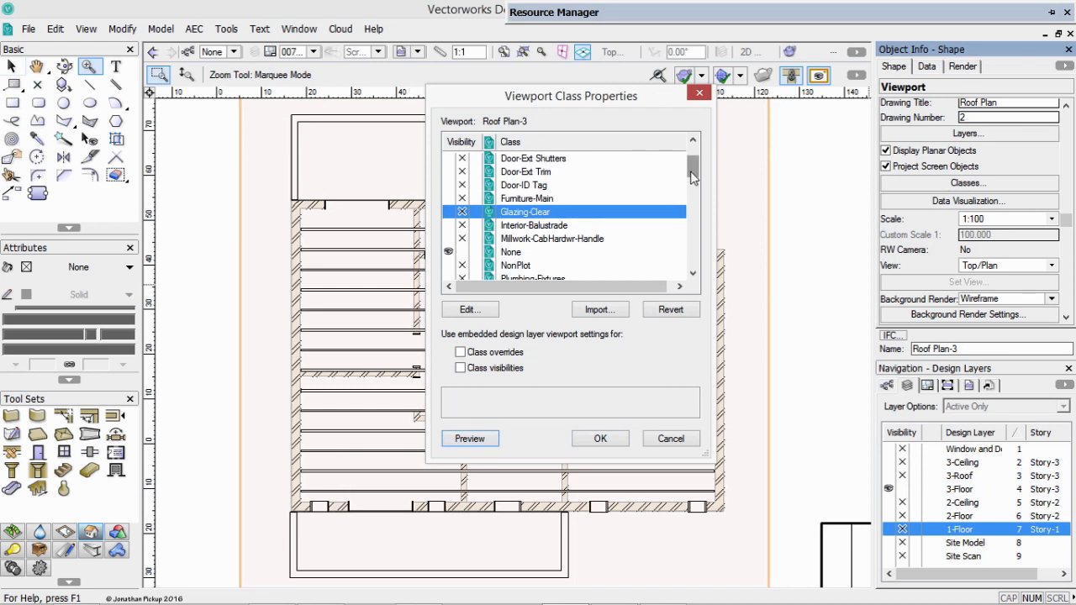
pyautogui.moveTo(691, 173); pyautogui.dragTo(686, 242)
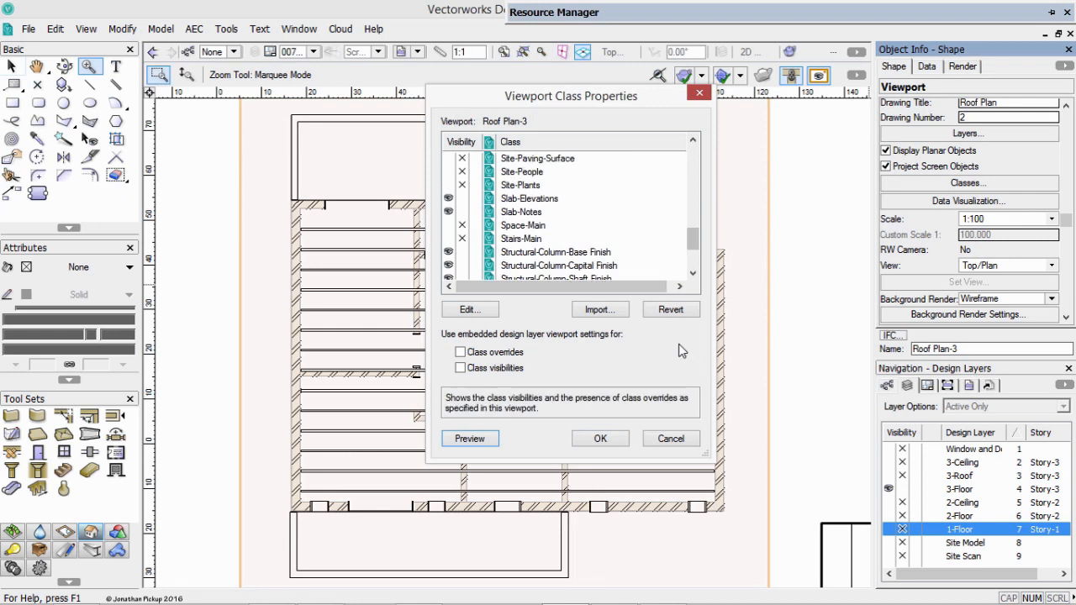
pyautogui.click(600, 439)
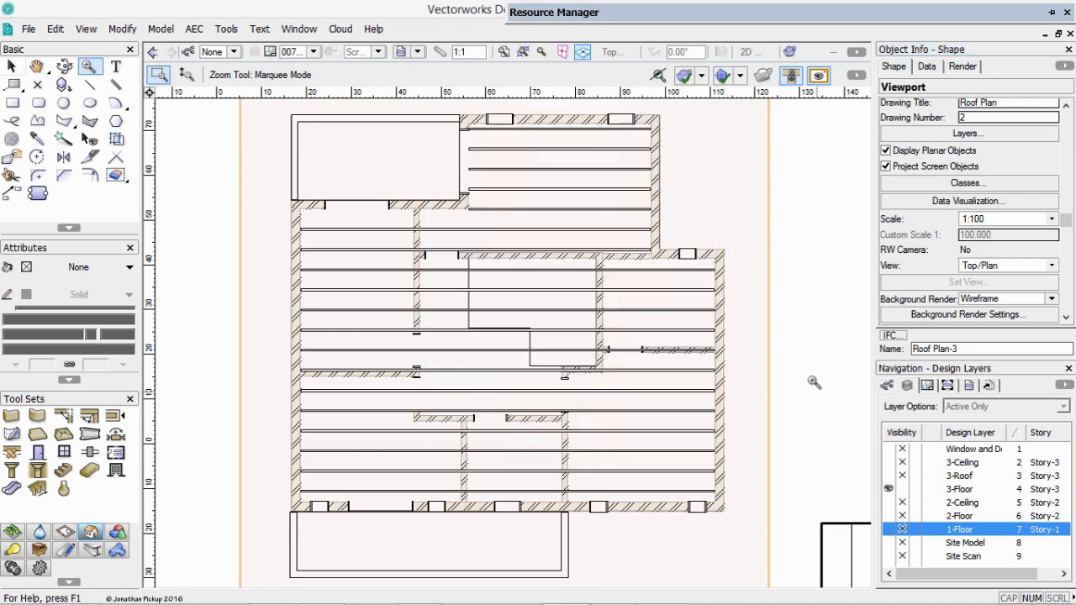
# Set the drawing title of the second viewport on sheet 007 to Roof Framing Plan.
pyautogui.press('x')
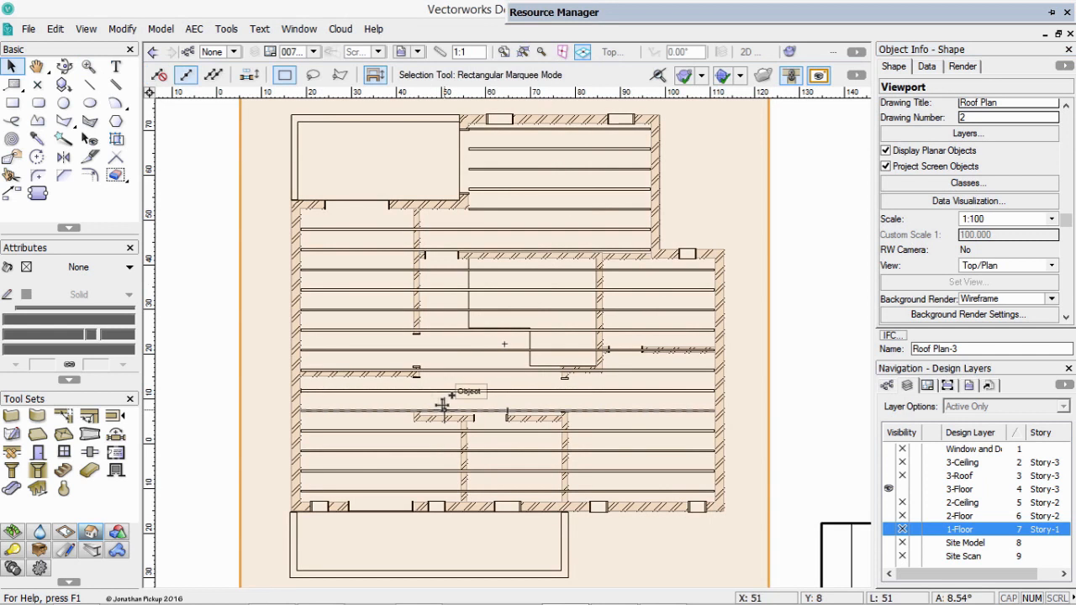
pyautogui.hotkey('ctrl', '4')
pyautogui.click(356, 380)
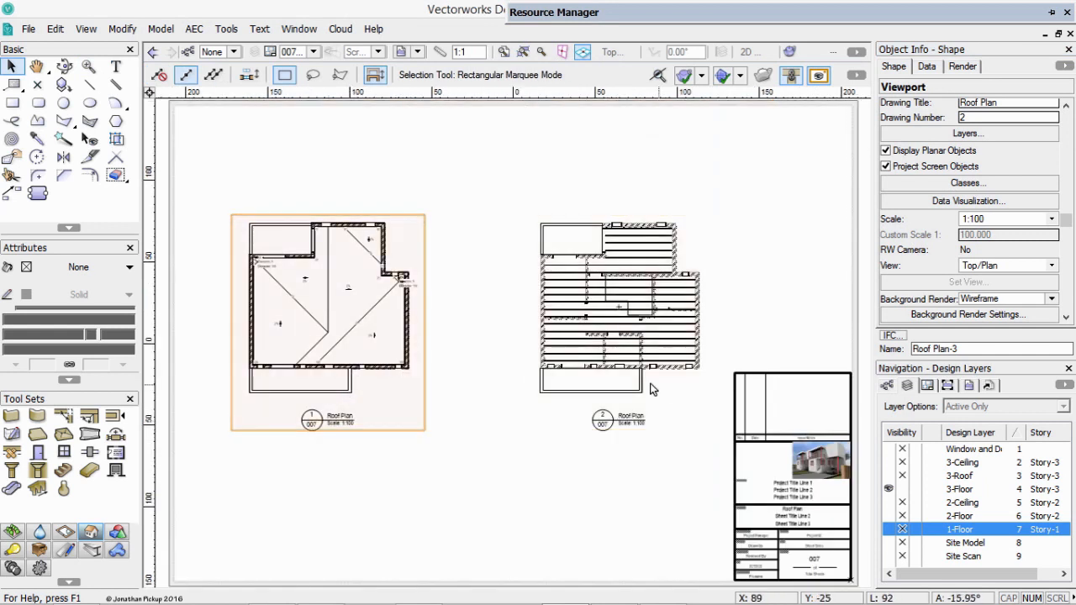
pyautogui.click(621, 415)
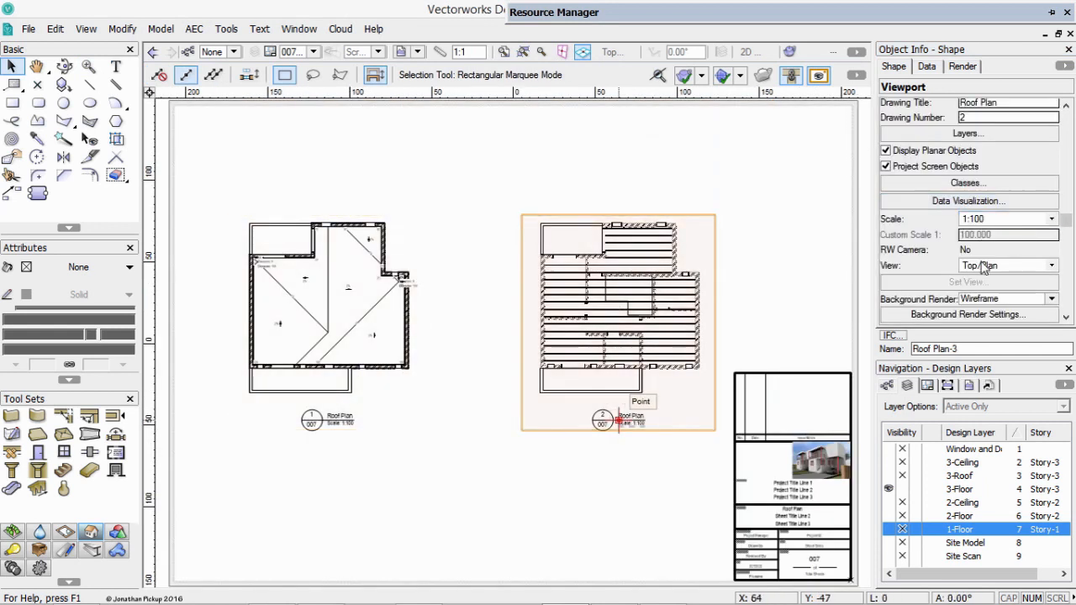
pyautogui.moveTo(976, 103); pyautogui.dragTo(985, 102)
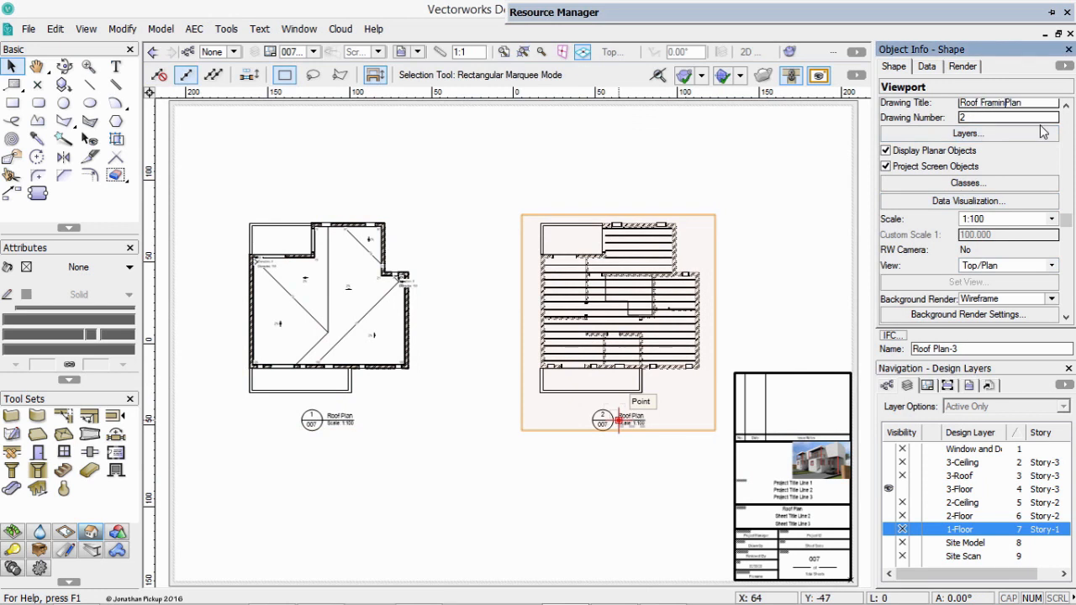
pyautogui.press('Return')
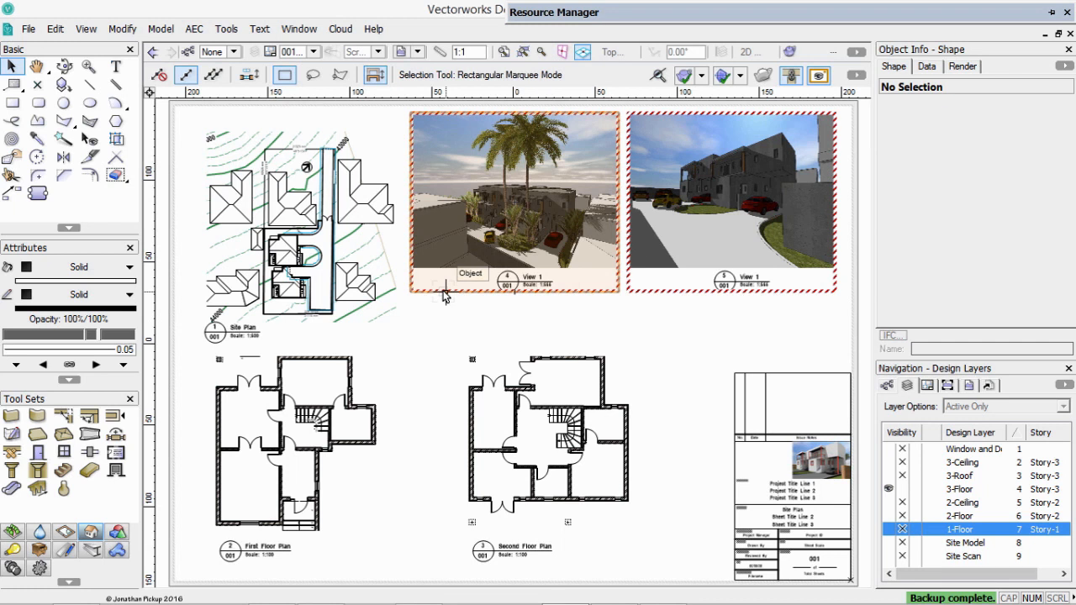
# Open sheet layer 006 [Sections] and duplicate both section viewports in place.
pyautogui.click(304, 52)
pyautogui.click(336, 198)
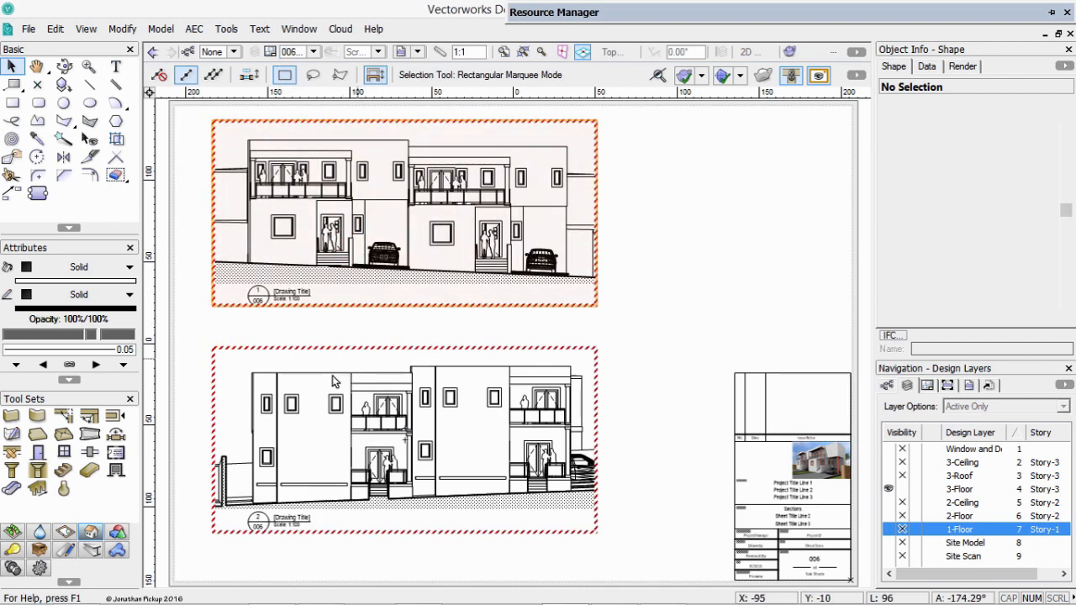
pyautogui.keyDown('shift'); pyautogui.click(332, 375); pyautogui.keyUp('shift')
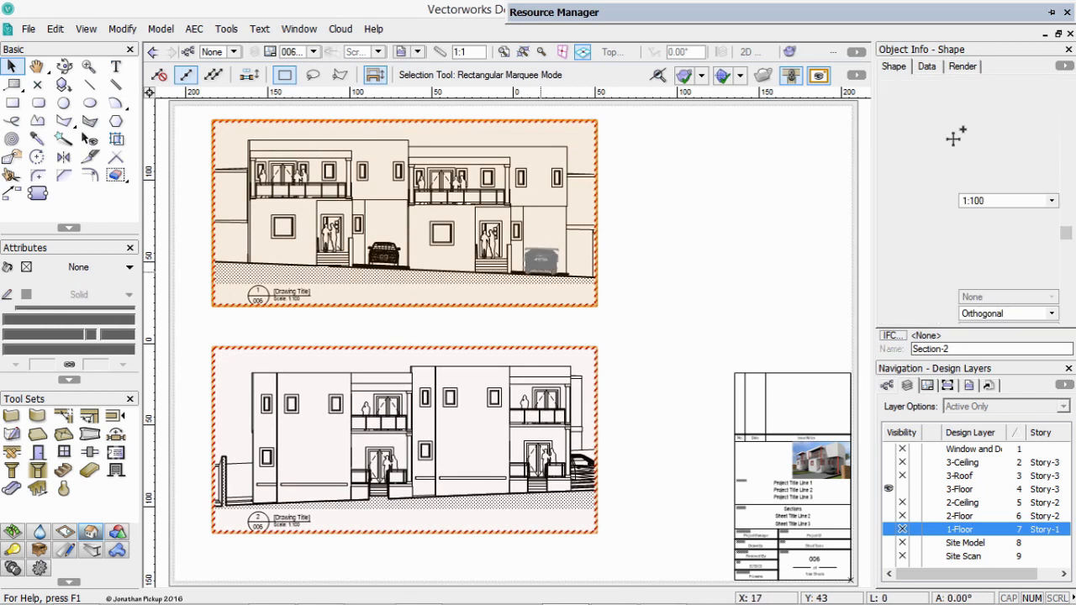
pyautogui.moveTo(1069, 190); pyautogui.dragTo(1066, 187)
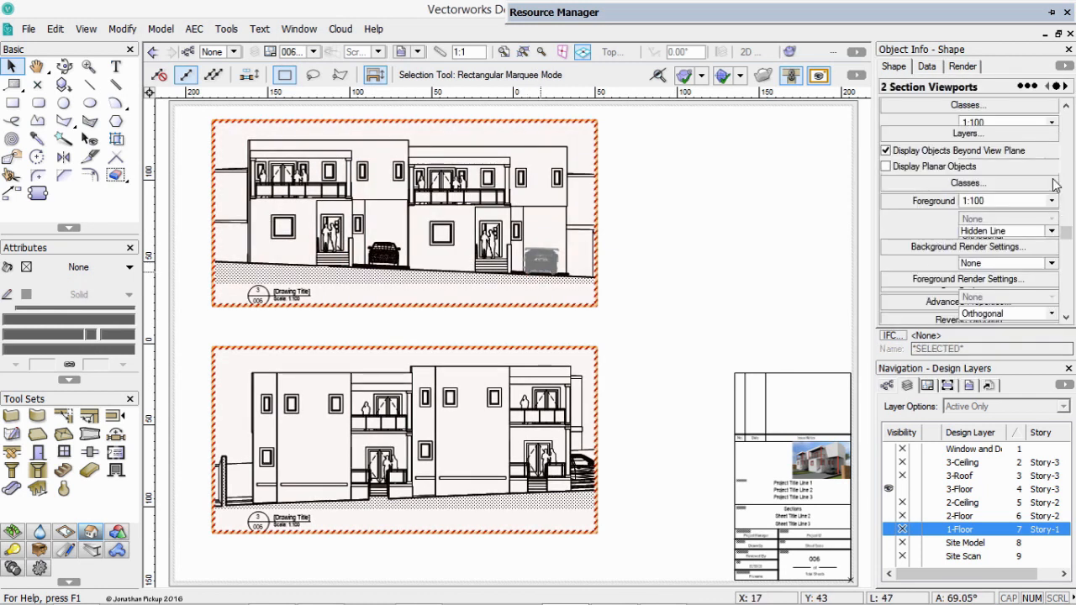
pyautogui.click(967, 139)
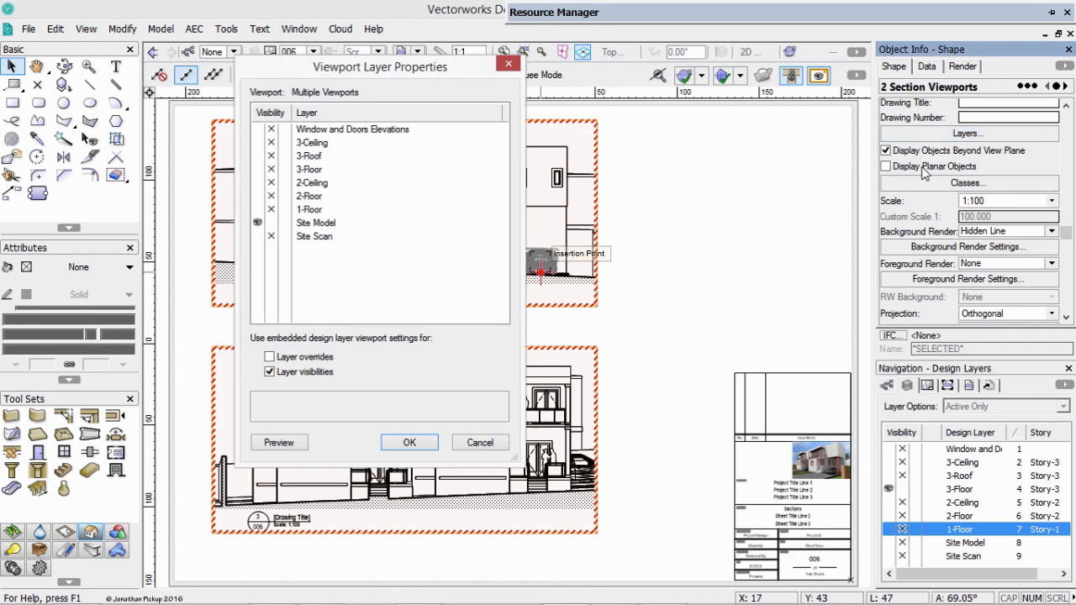
pyautogui.press('Escape')
pyautogui.scroll(5, 1066, 222)
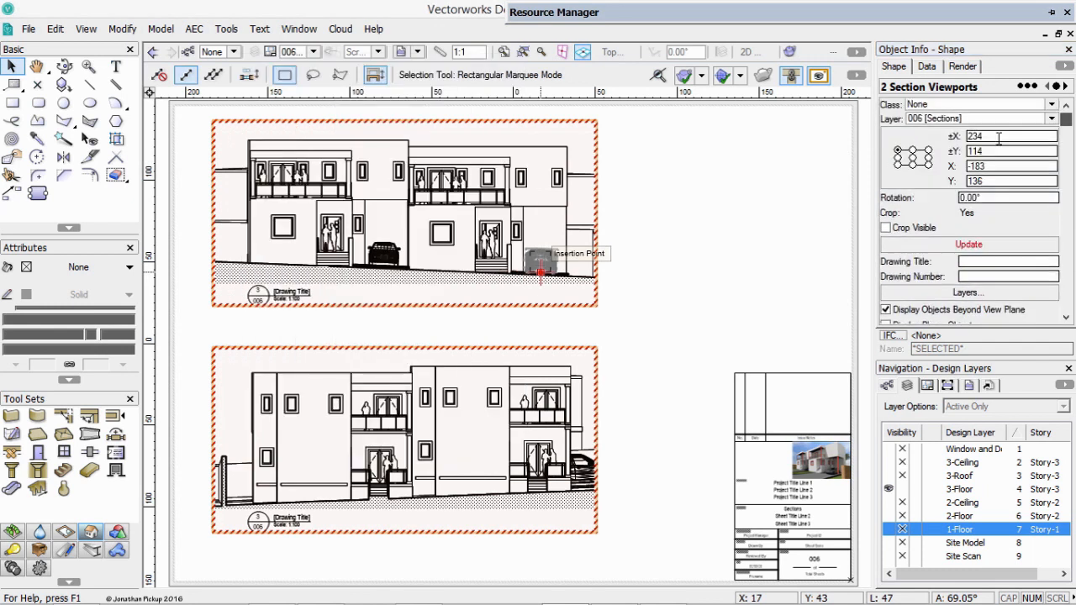
# Move the two duplicated section viewports to sheet layer 005 [Elevations] and accept adjusting them to the lowest available drawing numbers.
pyautogui.click(954, 119)
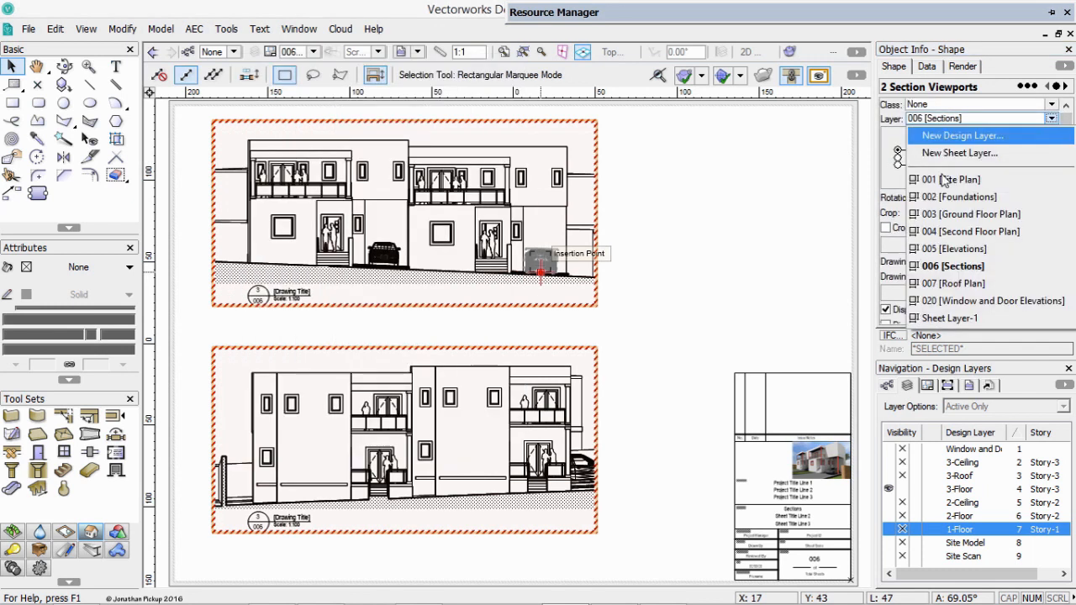
pyautogui.click(952, 248)
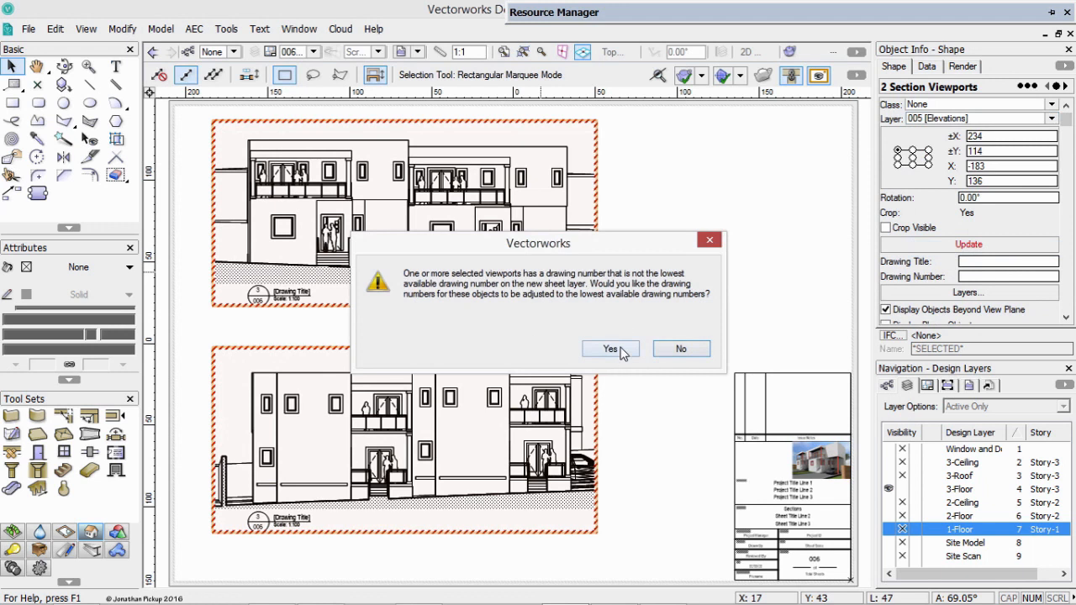
pyautogui.click(610, 349)
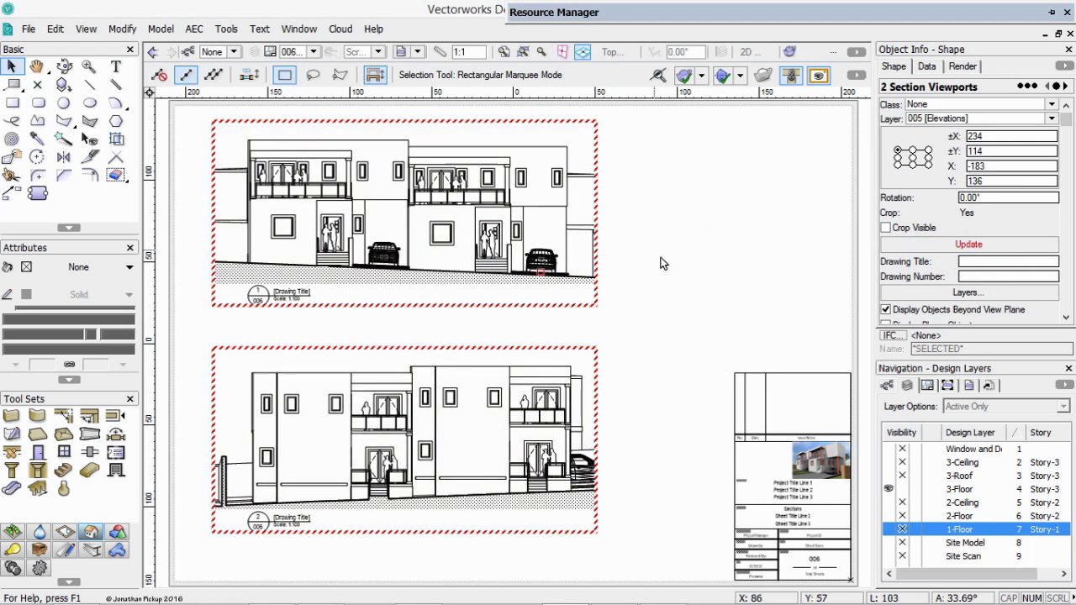
# On the Site Model design layer, move section line 1/006 from the driveway in front of the houses so it cuts through both houses.
pyautogui.click(425, 340)
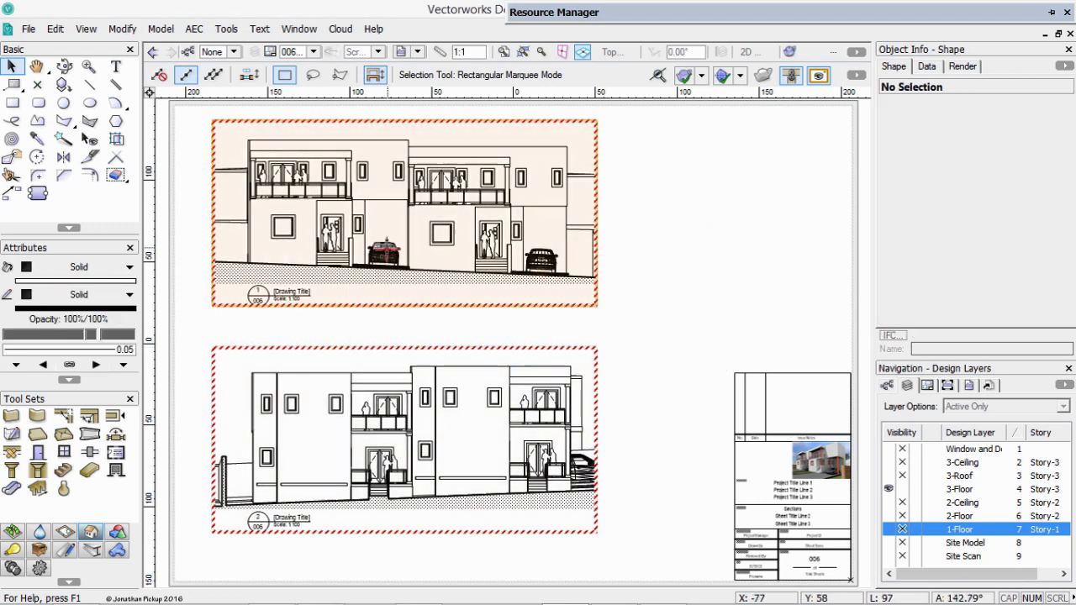
pyautogui.click(388, 247)
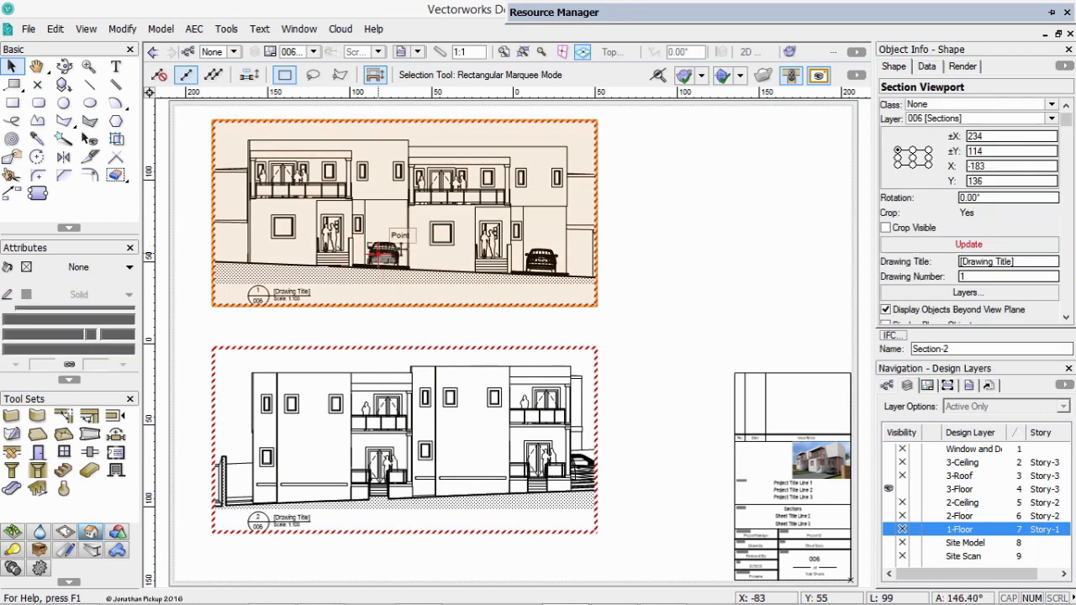
pyautogui.click(312, 51)
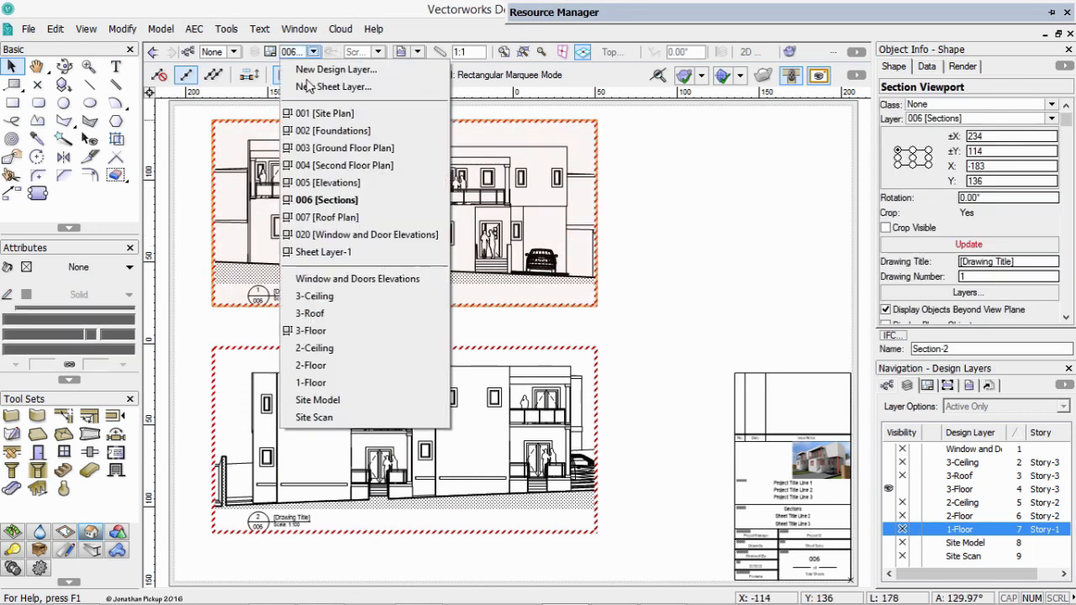
pyautogui.click(318, 400)
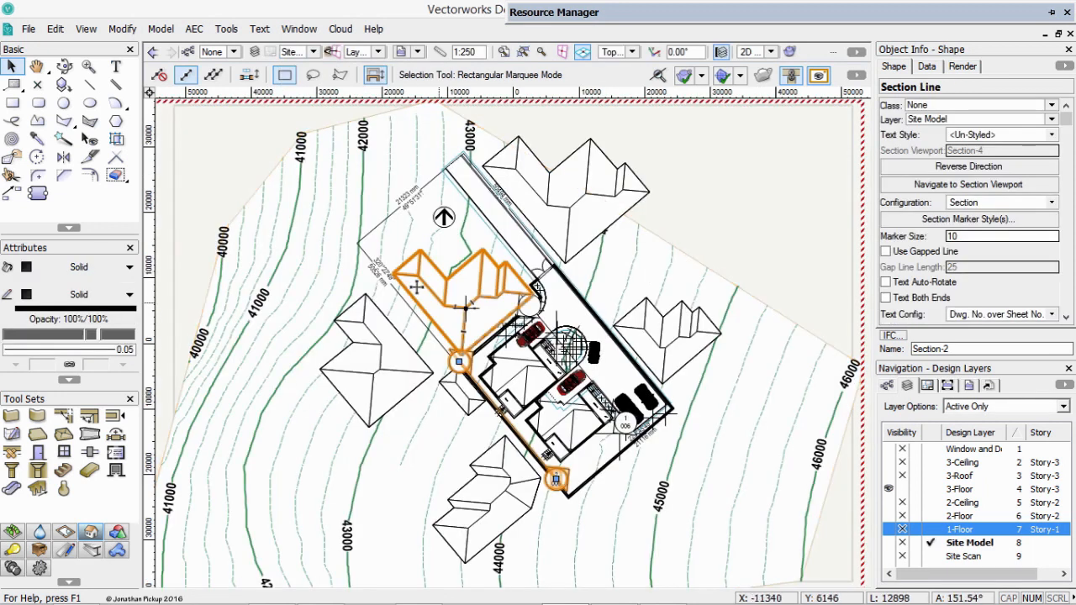
pyautogui.press('c')
pyautogui.moveTo(419, 263); pyautogui.dragTo(691, 545)
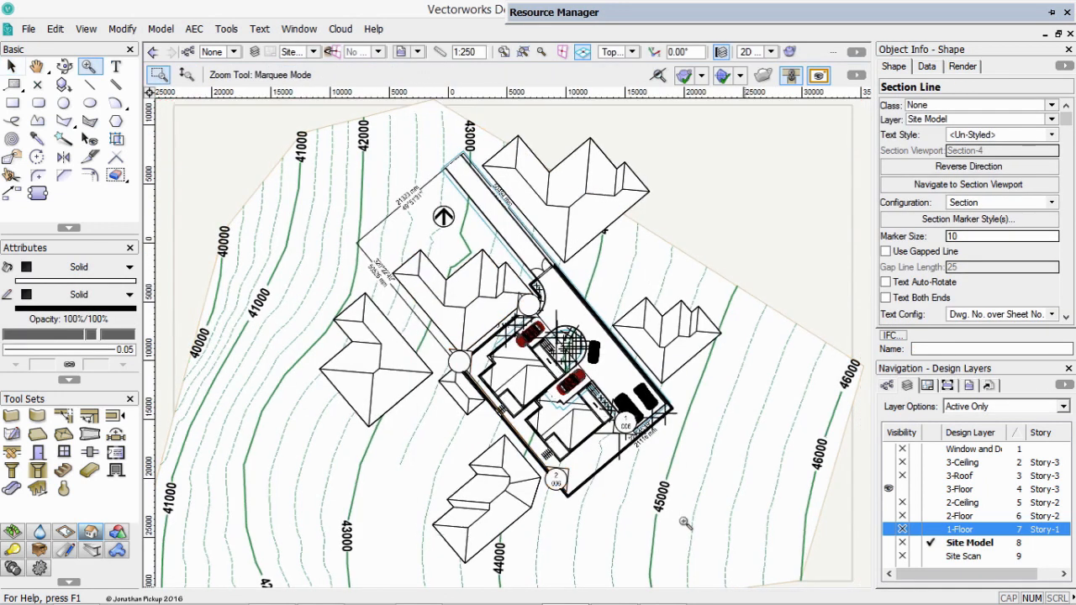
pyautogui.press('x')
pyautogui.click(649, 387)
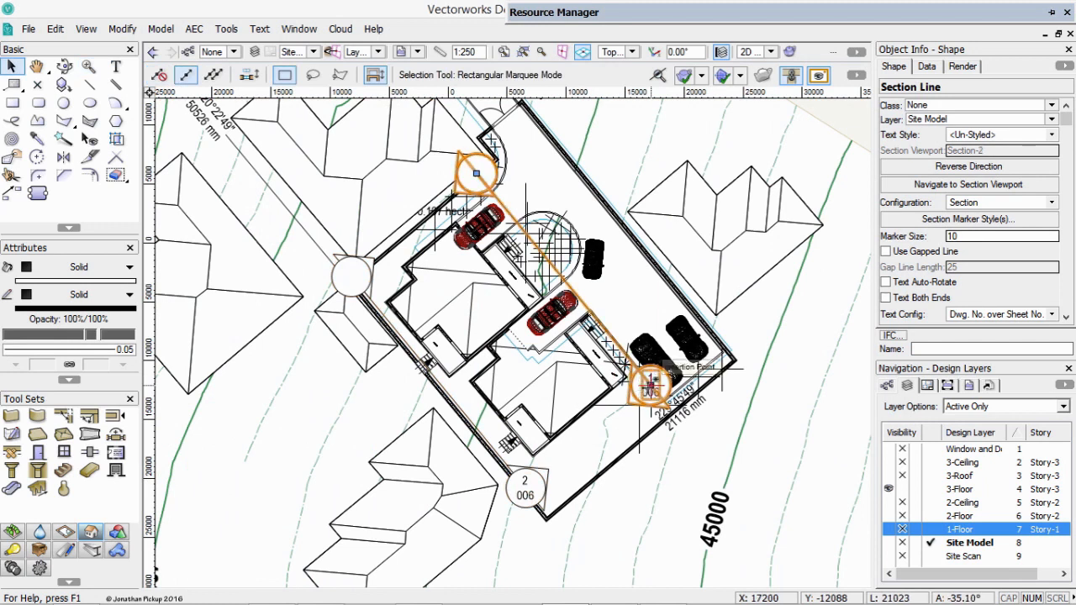
pyautogui.moveTo(649, 387)
pyautogui.mouseDown()
pyautogui.moveTo(601, 412)
pyautogui.moveTo(582, 407)
pyautogui.mouseUp()
pyautogui.press('Escape')
pyautogui.moveTo(499, 192); pyautogui.dragTo(452, 238)
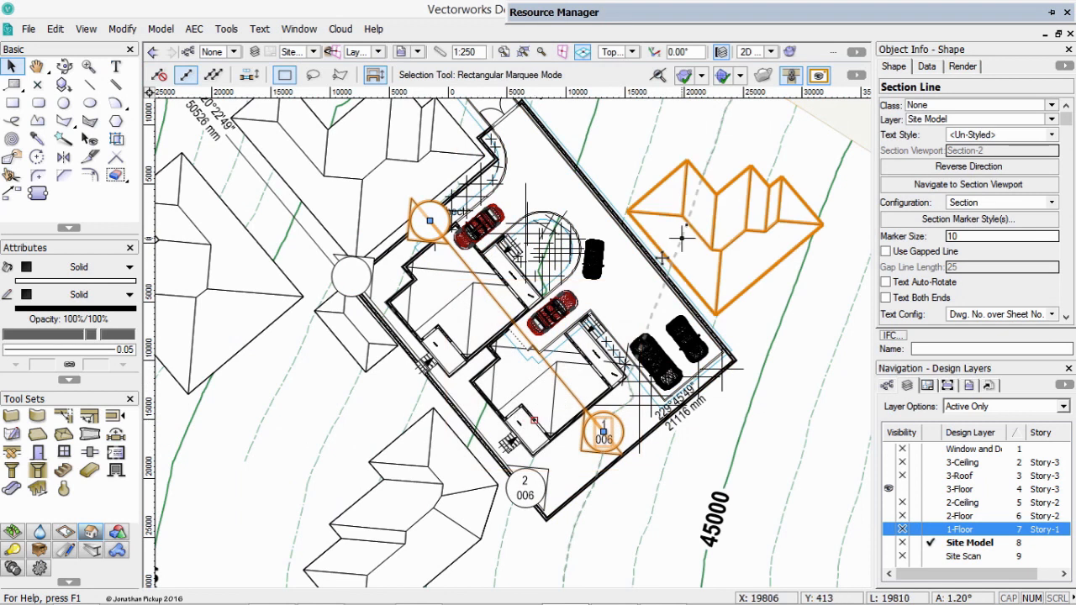
# Rotate the plan view by 50.61° so that section line 1/006 and the two houses lie square to the screen.
pyautogui.press('b')
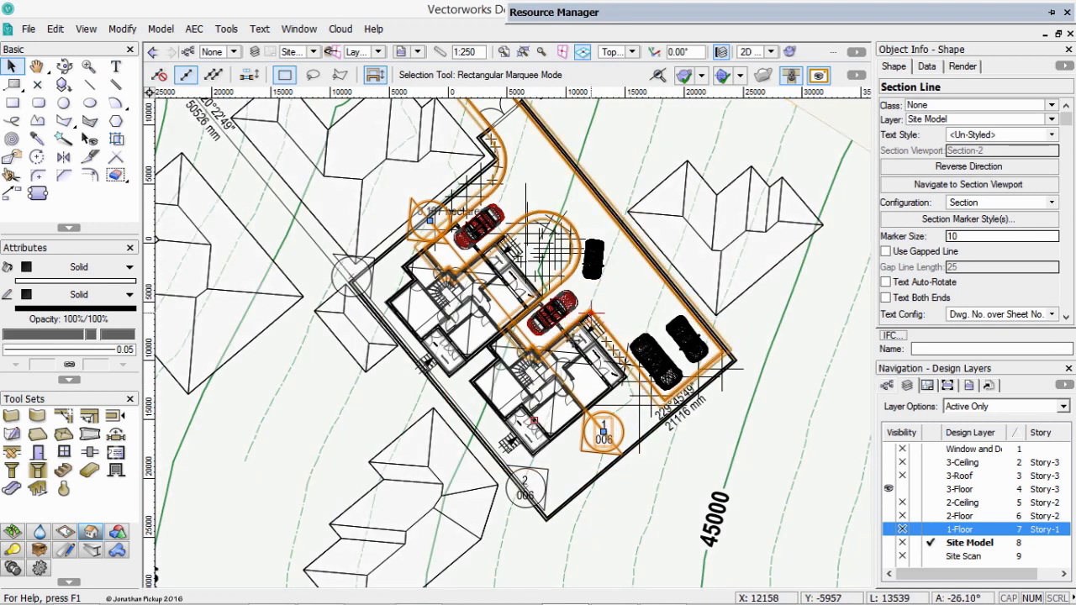
pyautogui.click(431, 218)
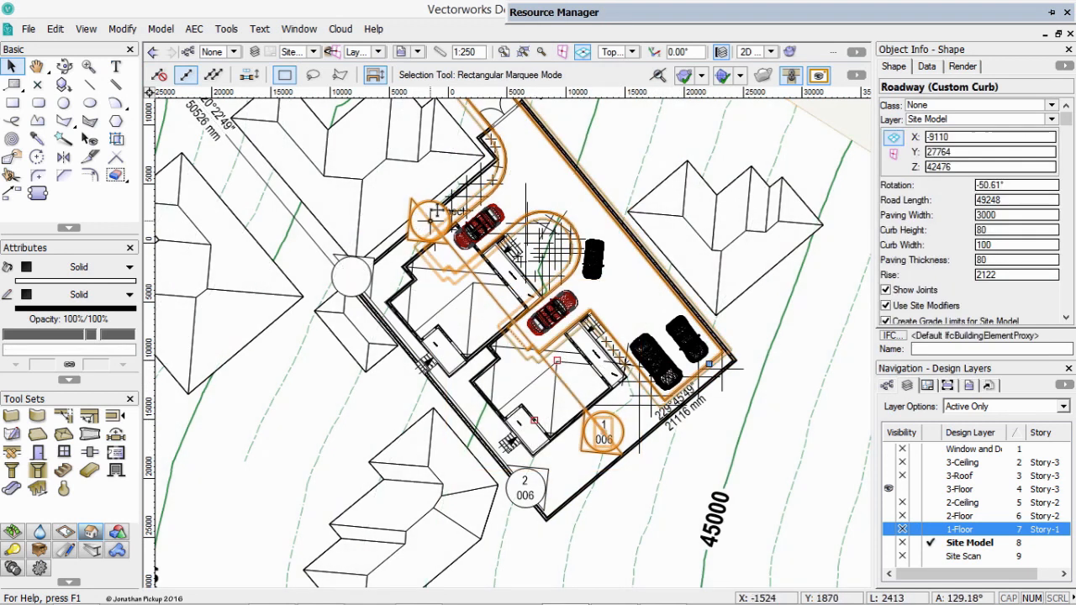
pyautogui.click(655, 52)
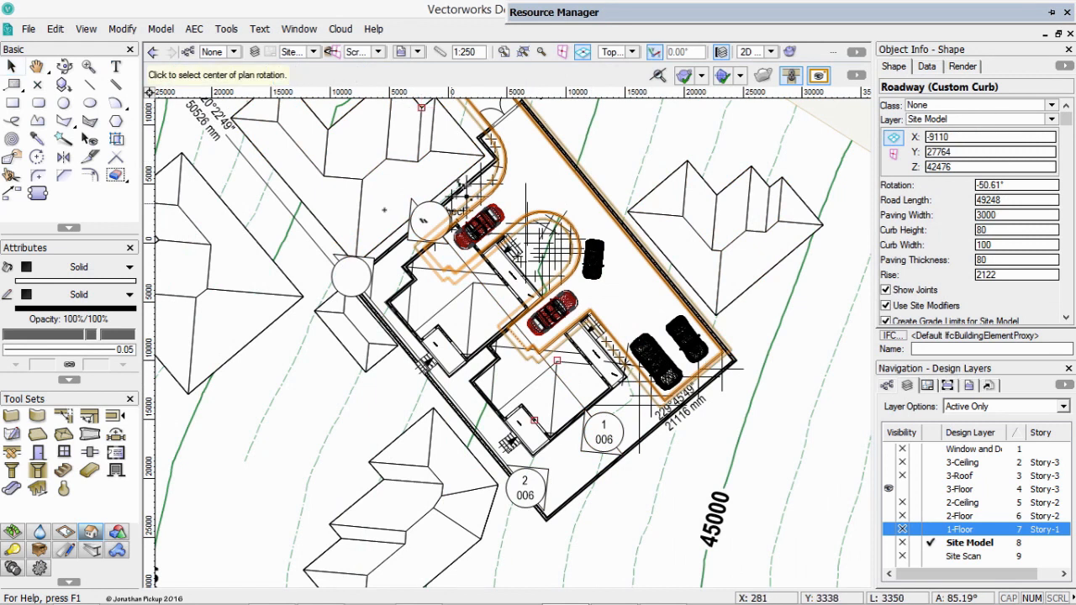
pyautogui.click(404, 198)
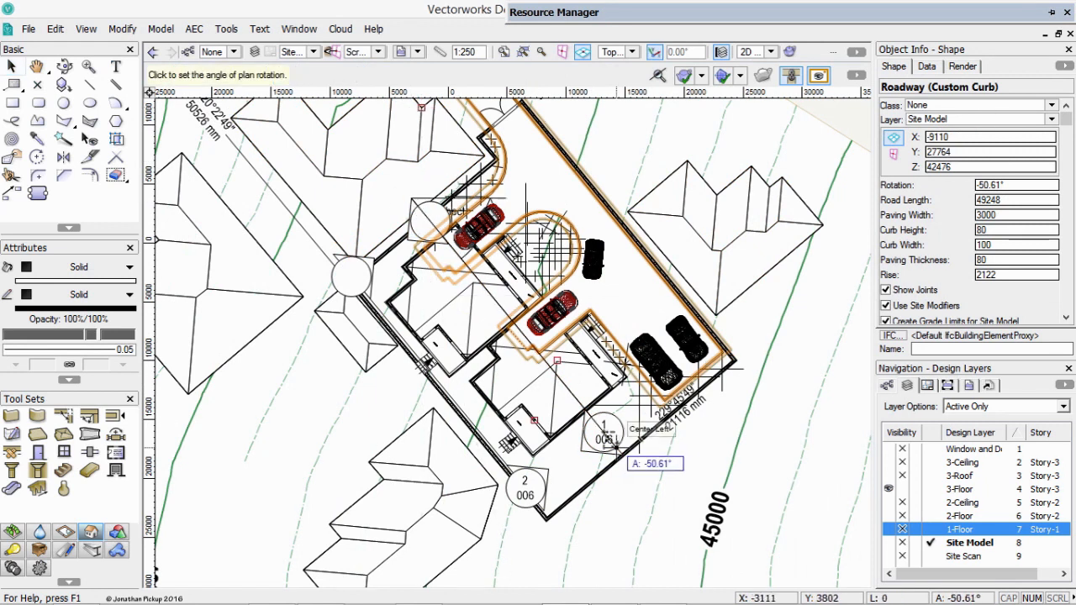
pyautogui.click(433, 222)
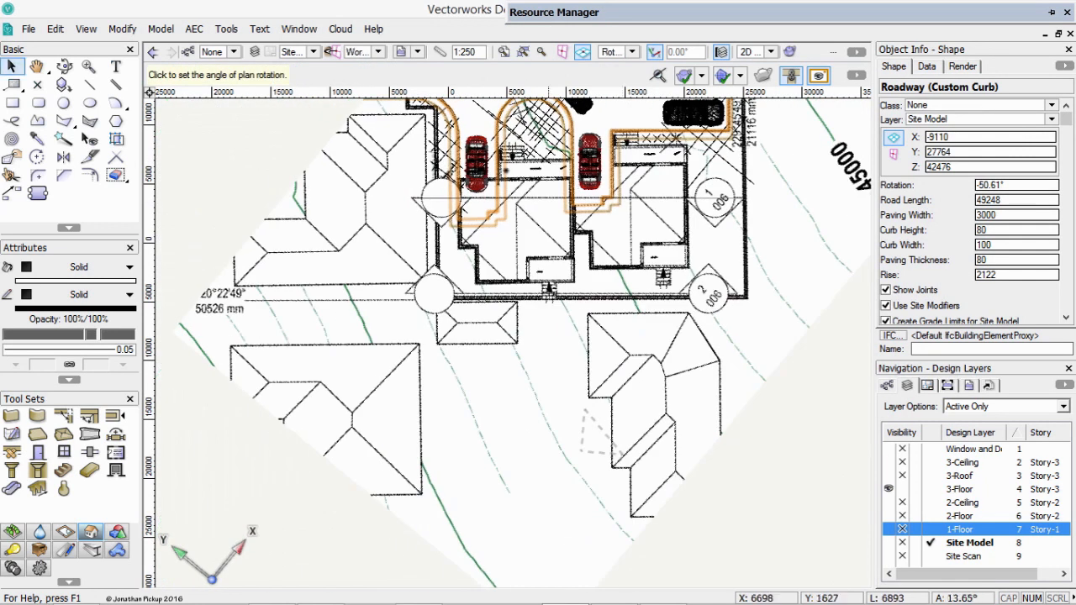
# Move section line 1/006 slightly towards the driveway, and nudge it four steps down and two steps left across both houses.
pyautogui.press('c')
pyautogui.moveTo(409, 141); pyautogui.dragTo(761, 323)
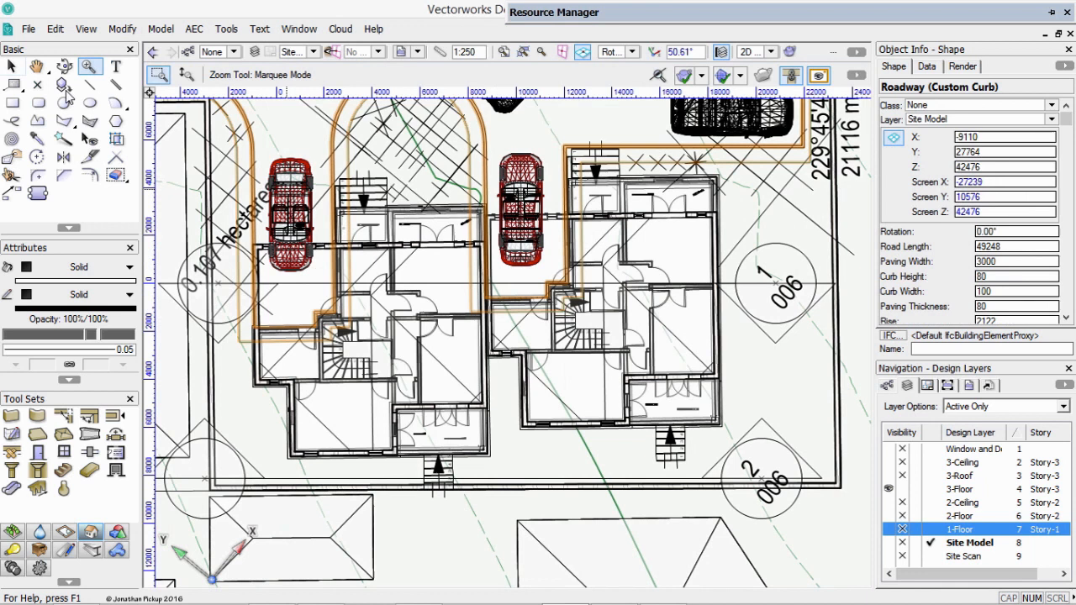
pyautogui.click(12, 66)
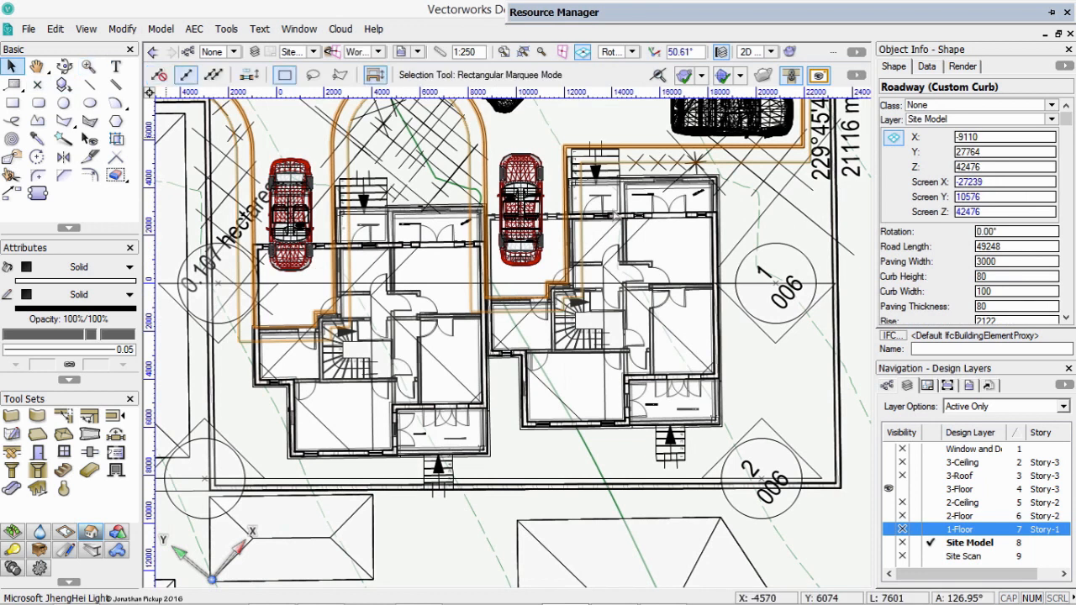
pyautogui.click(735, 267)
pyautogui.click(743, 266)
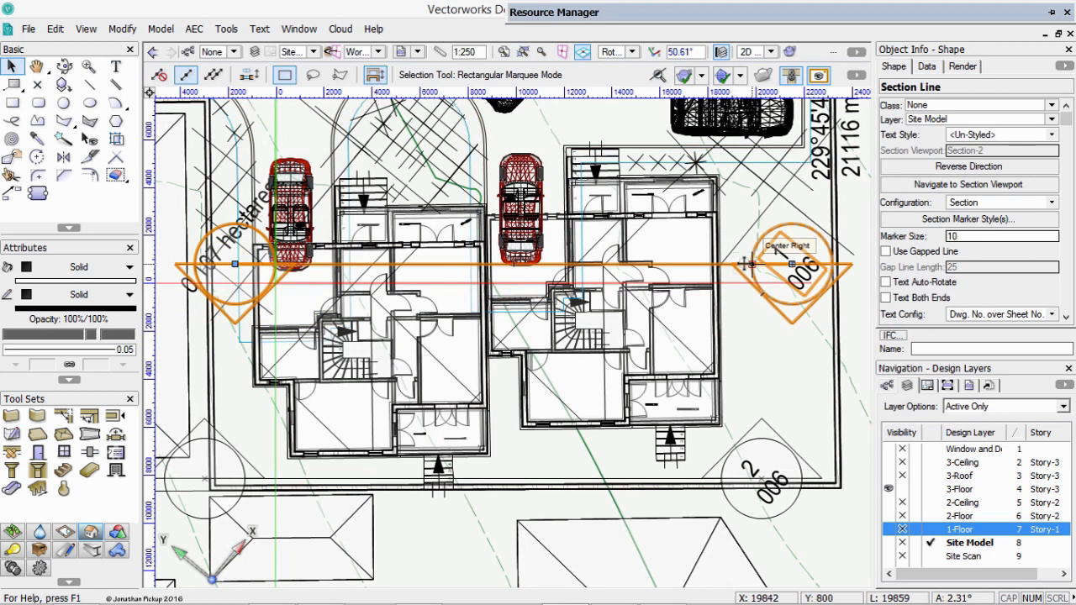
pyautogui.hotkey('shift', 'Down')
pyautogui.hotkey('shift', 'Down')
pyautogui.hotkey('shift', 'Down')
pyautogui.hotkey('shift', 'Down')
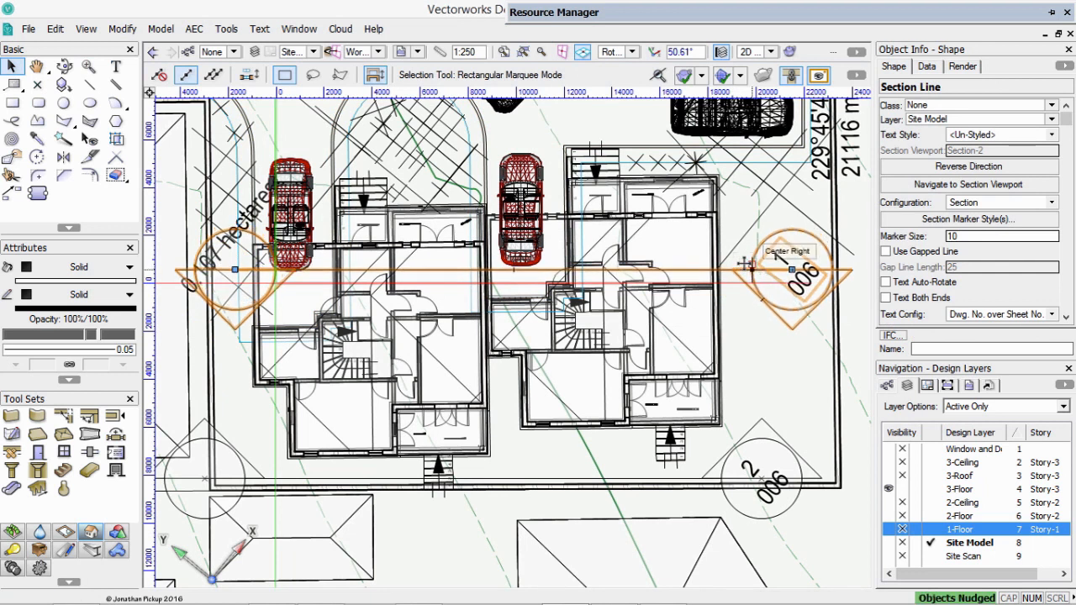
pyautogui.hotkey('shift', 'Down')
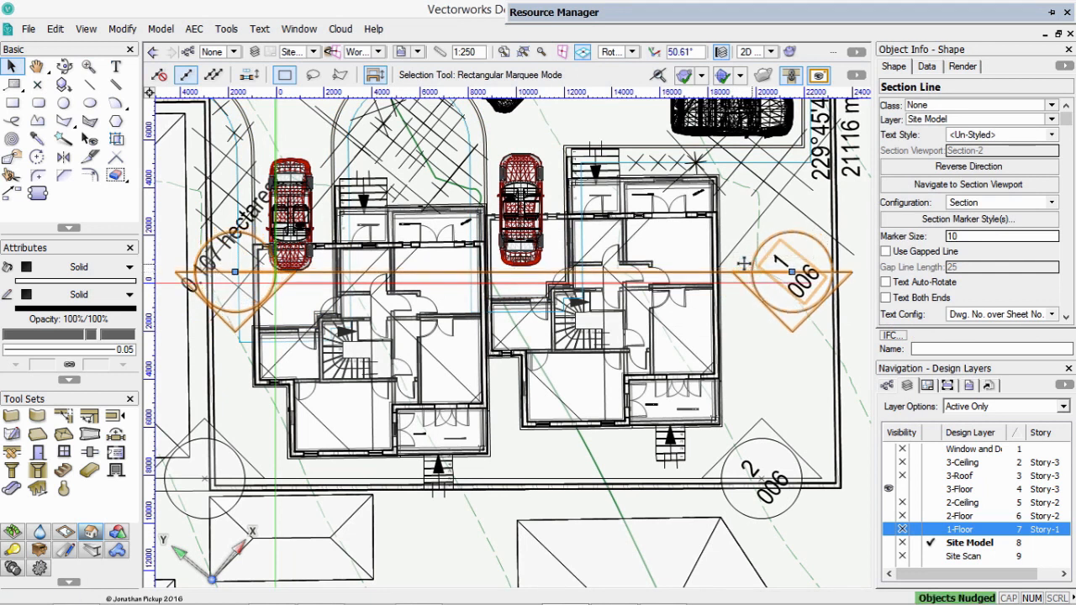
pyautogui.hotkey('shift', 'Left')
pyautogui.hotkey('shift', 'Left')
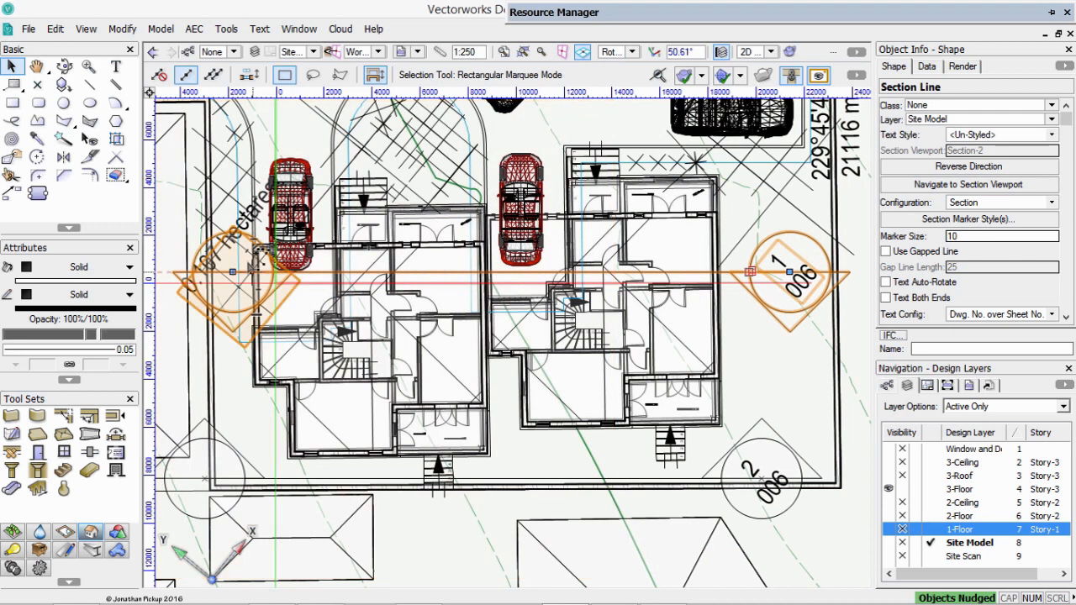
# Reshape section line 1/006 with a break between the two houses and shift its left segment down through the left house's staircase.
pyautogui.click(11, 156)
pyautogui.click(187, 75)
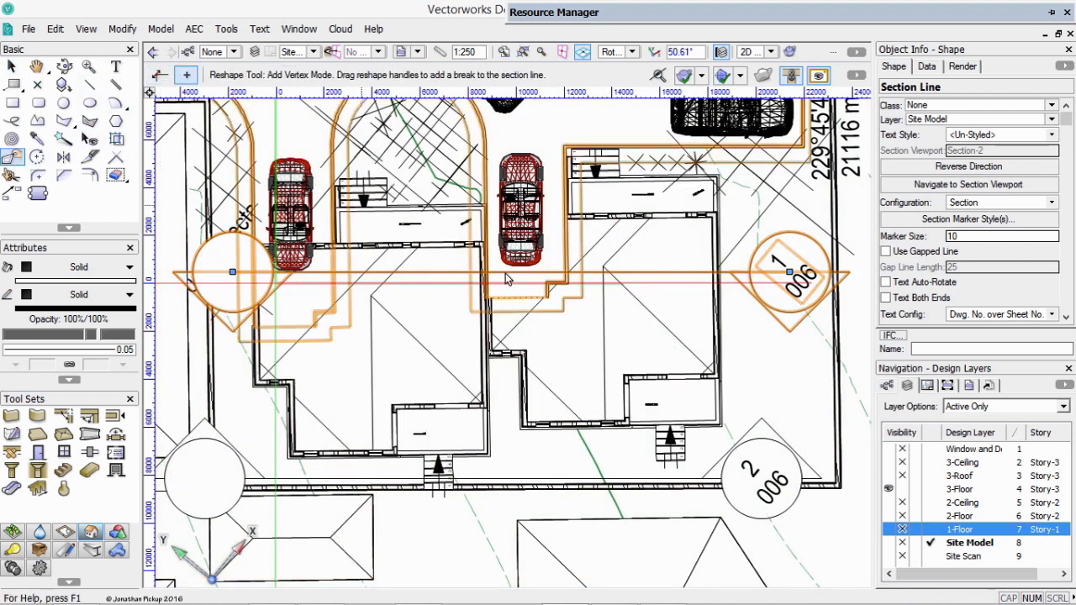
pyautogui.moveTo(234, 273); pyautogui.dragTo(480, 322)
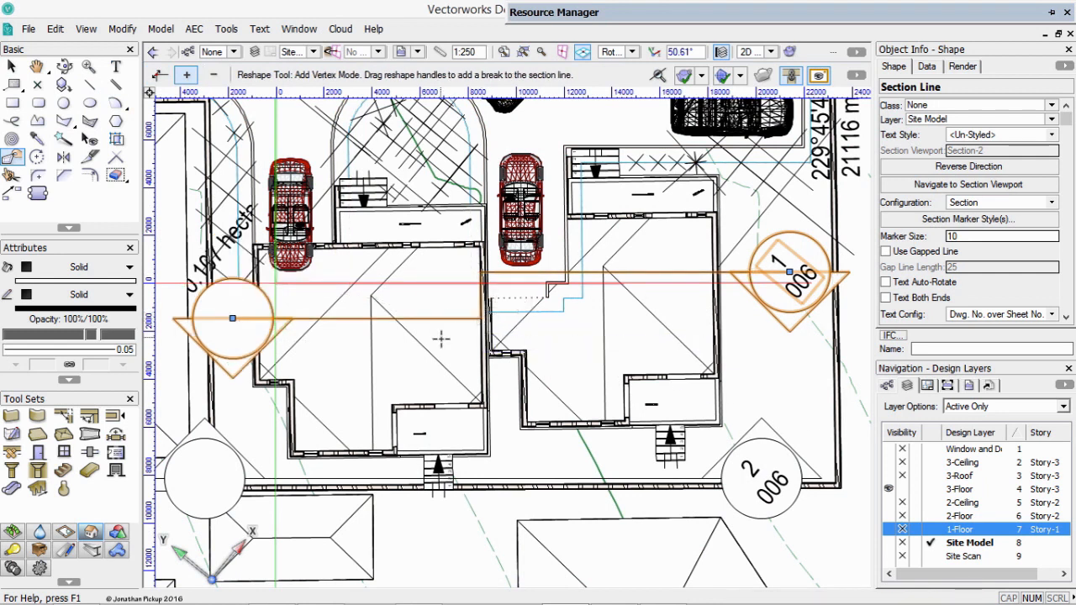
pyautogui.click(159, 74)
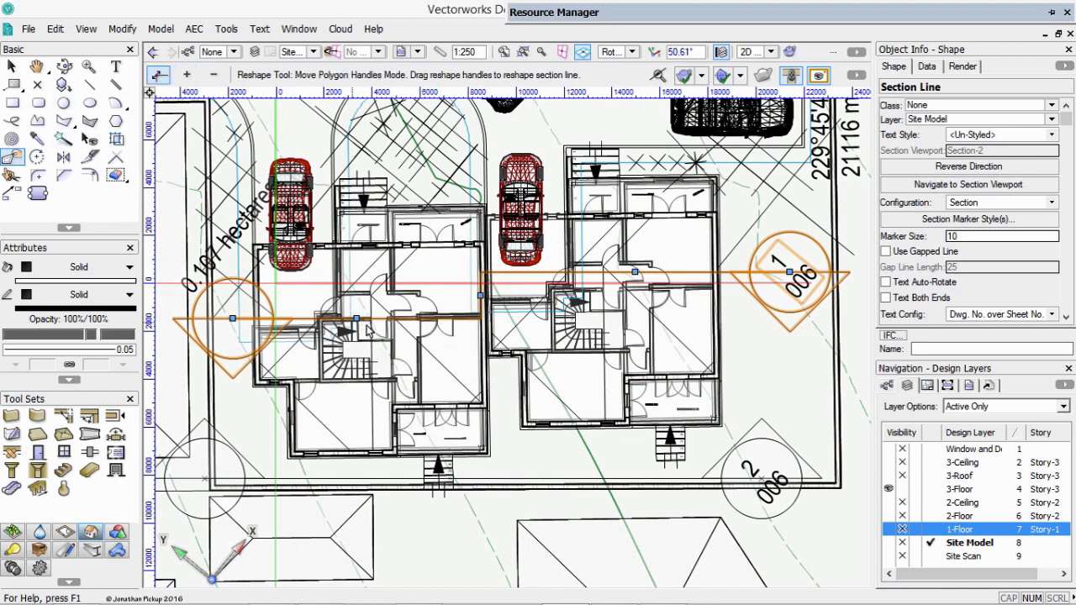
pyautogui.moveTo(358, 318)
pyautogui.mouseDown()
pyautogui.moveTo(340, 348)
pyautogui.moveTo(356, 368)
pyautogui.mouseUp()
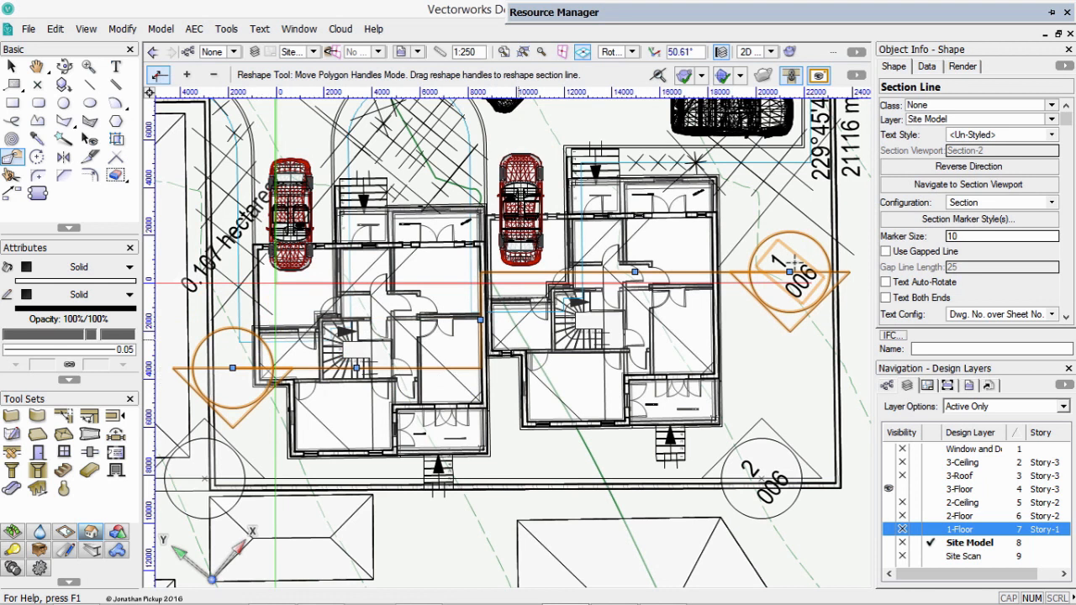
# Reverse the viewing direction of section line 1/006 and rotate section line 2/006 by 90° counterclockwise.
pyautogui.click(990, 168)
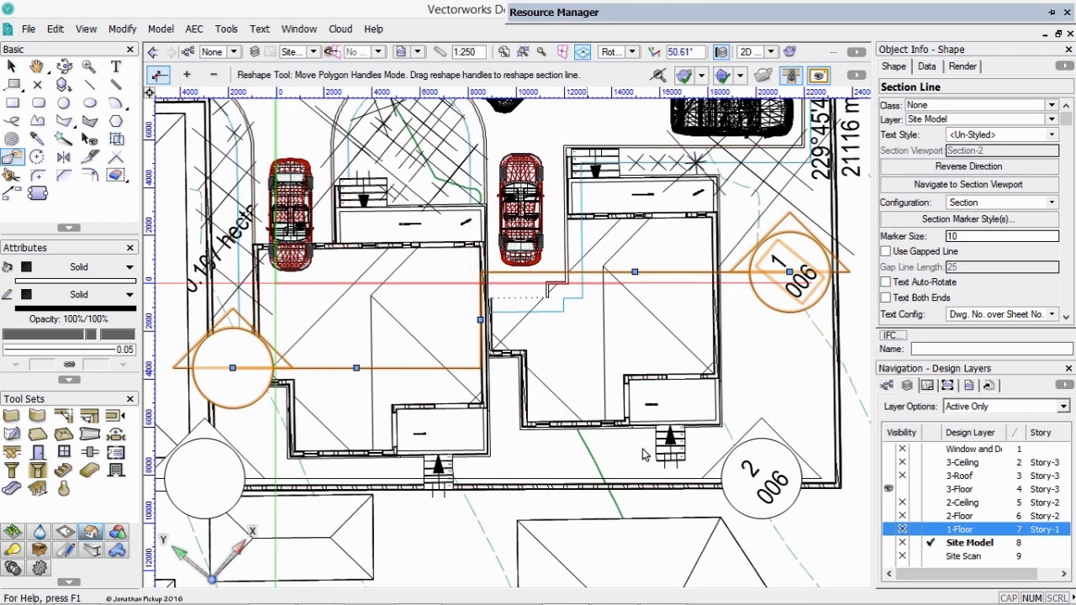
pyautogui.click(758, 482)
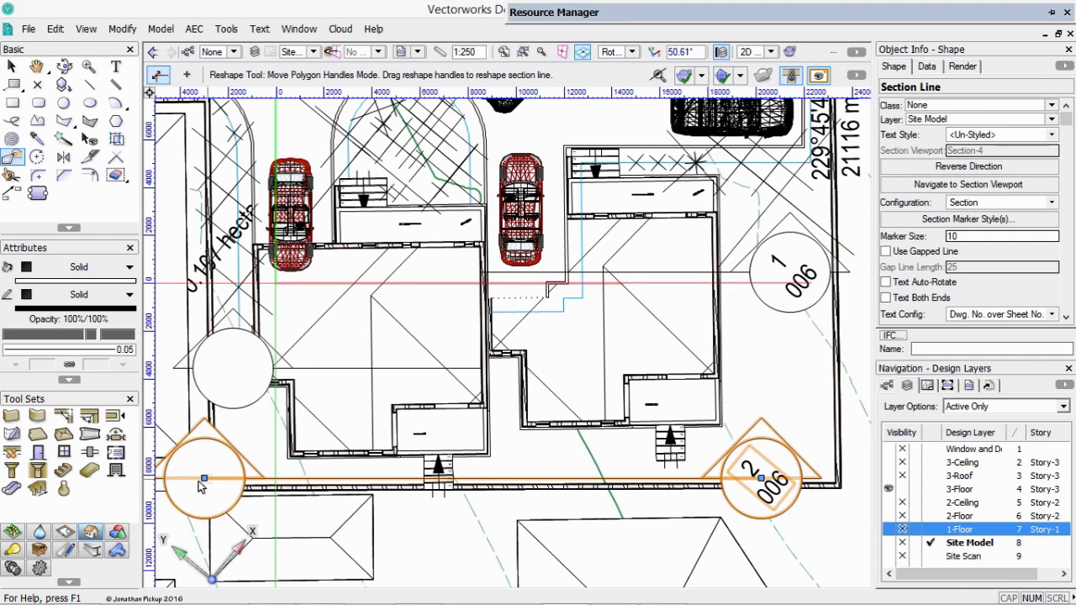
pyautogui.press('x')
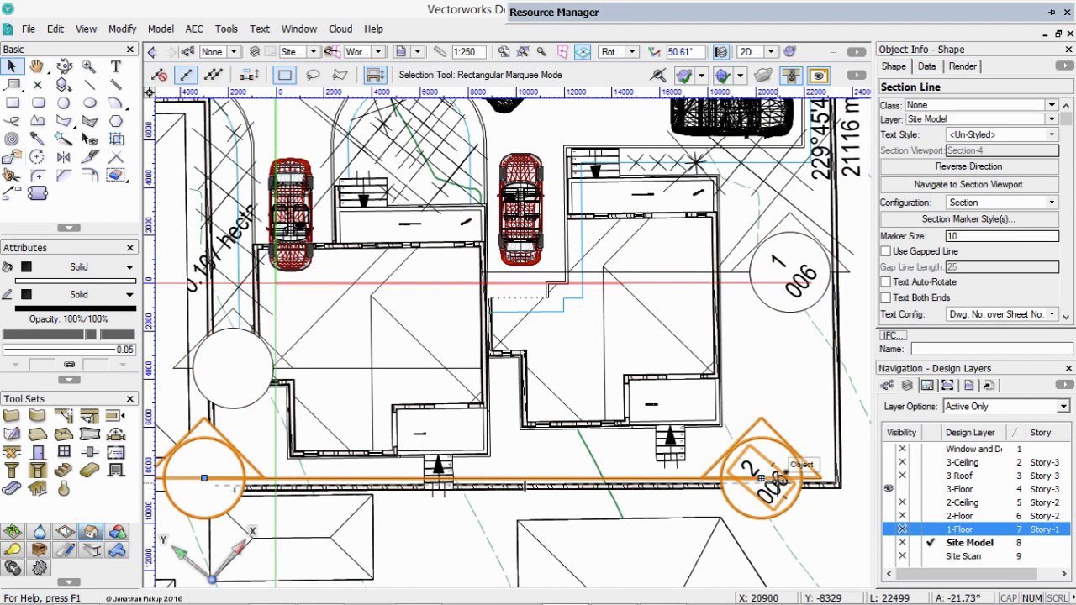
pyautogui.hotkey('ctrl', 'l')
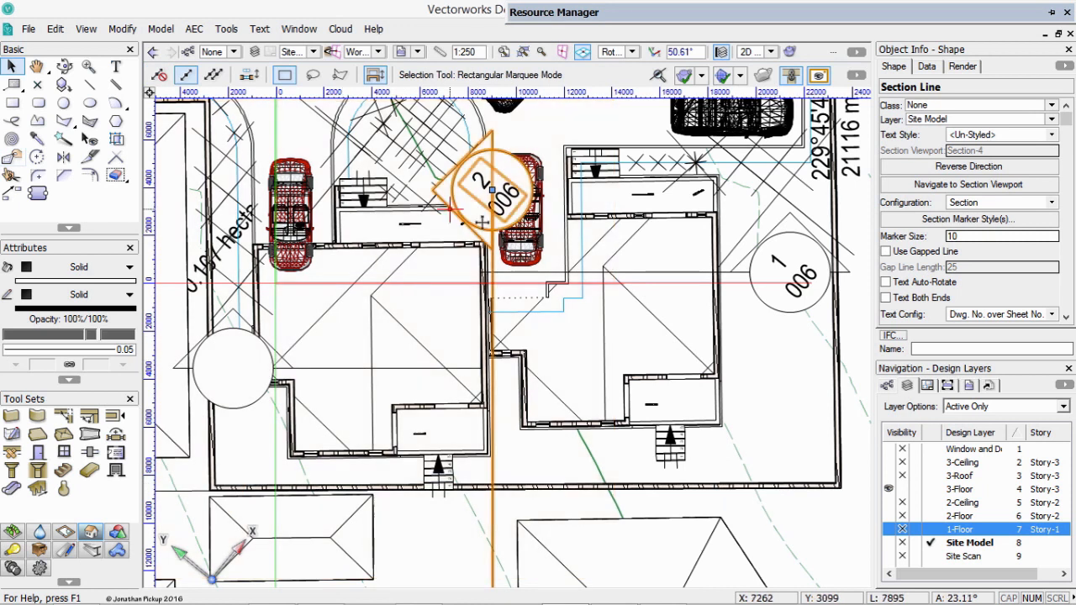
# Move section line 2/006 across the left house's staircase and shorten its plain end to finish just beyond the site boundary.
pyautogui.moveTo(483, 212); pyautogui.dragTo(362, 148)
pyautogui.moveTo(384, 309); pyautogui.dragTo(329, 160, button='middle')
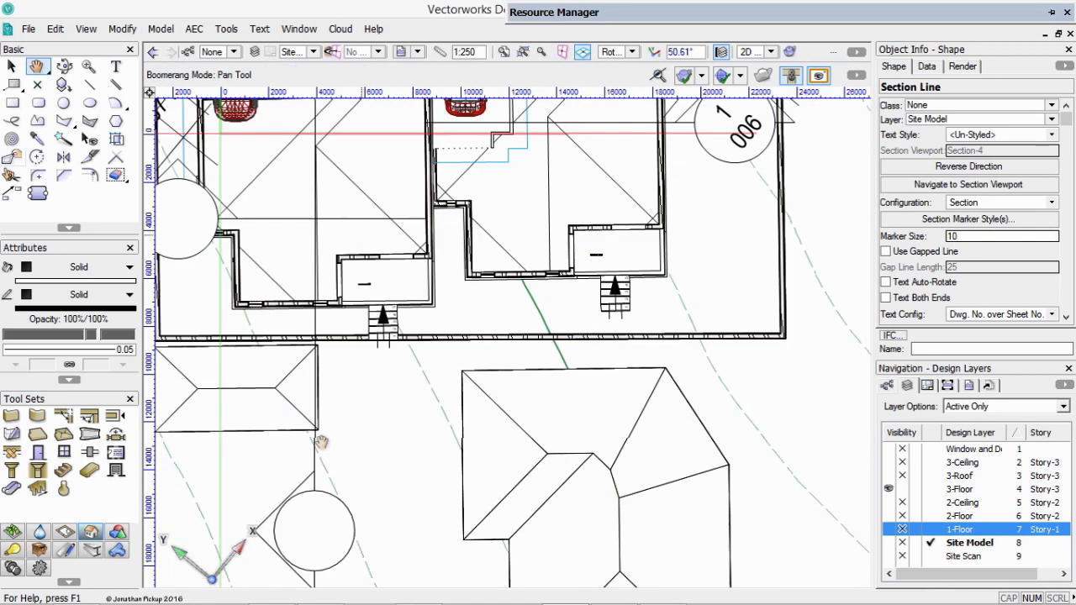
pyautogui.moveTo(315, 531); pyautogui.dragTo(314, 336)
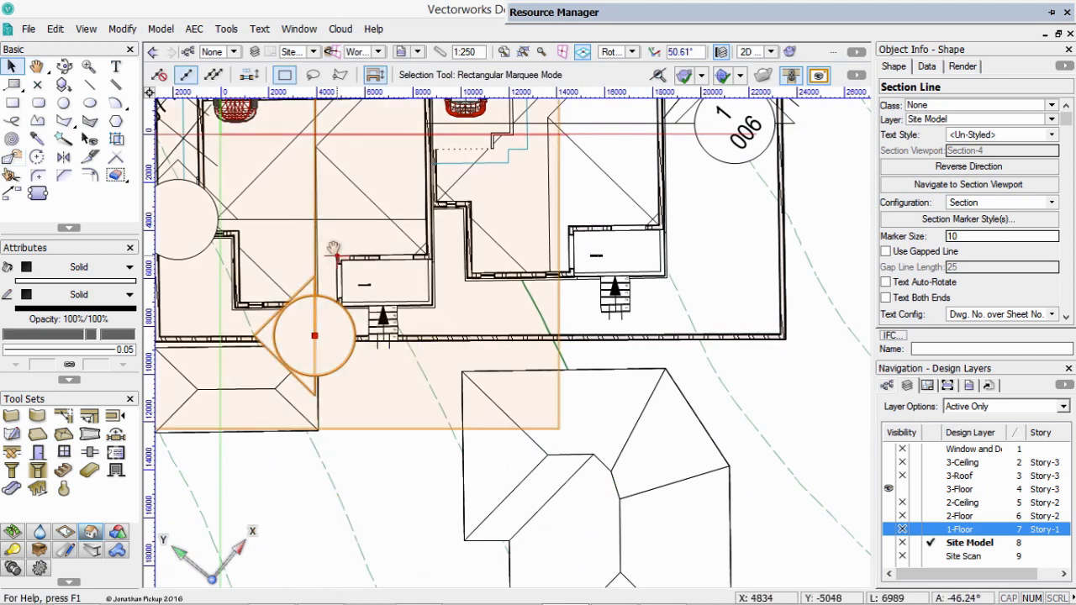
pyautogui.moveTo(387, 376); pyautogui.dragTo(402, 393, button='middle')
pyautogui.scroll(-3, 402, 393)
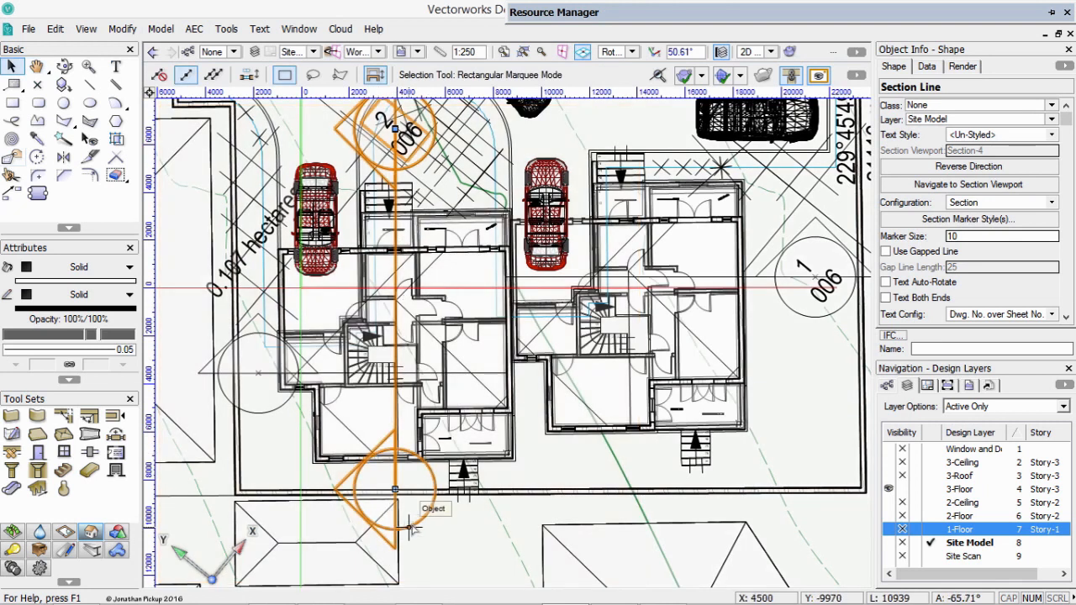
pyautogui.moveTo(414, 530); pyautogui.dragTo(420, 542)
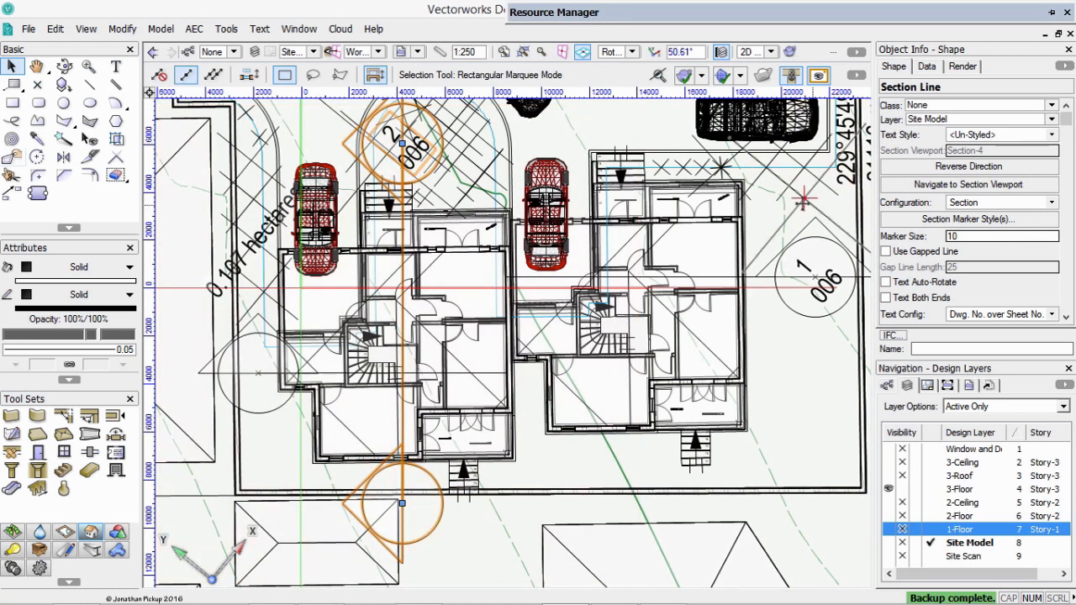
# Go to sheet 006 [Sections] and update both section viewports together.
pyautogui.click(311, 52)
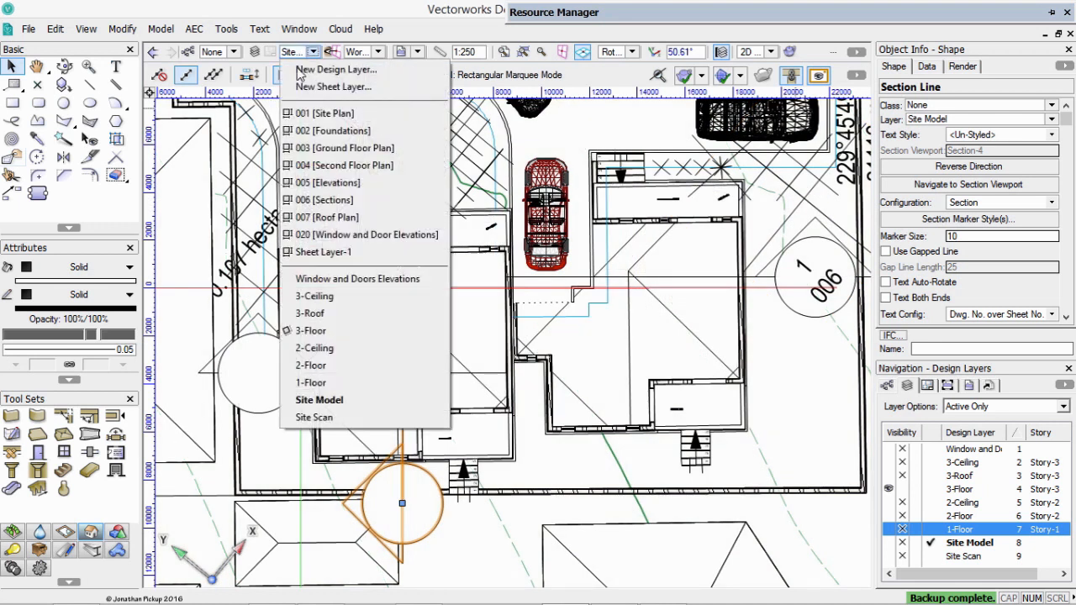
pyautogui.click(323, 200)
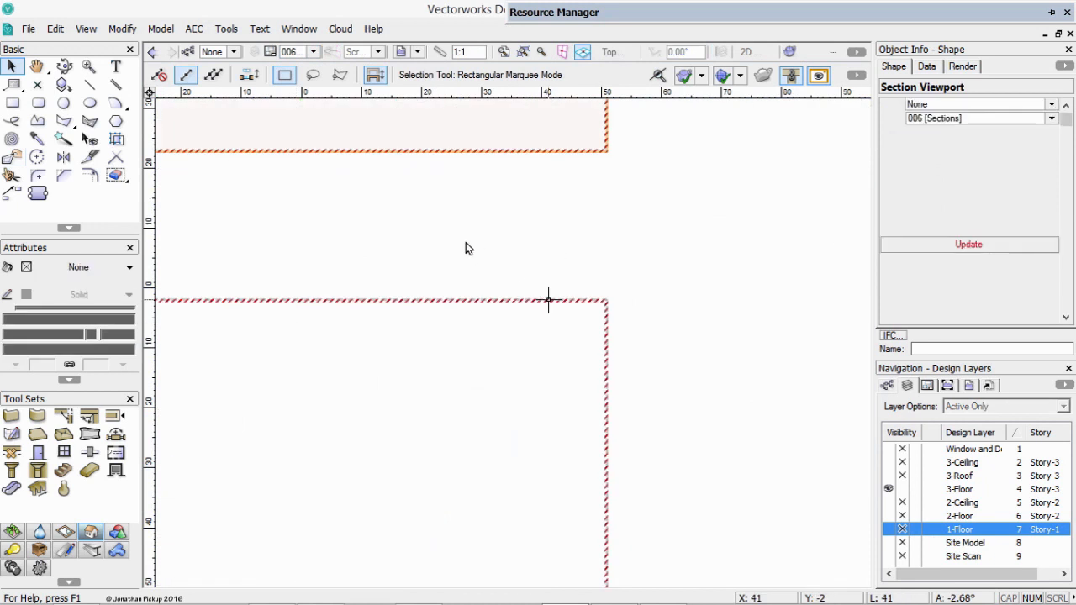
pyautogui.hotkey('ctrl', '4')
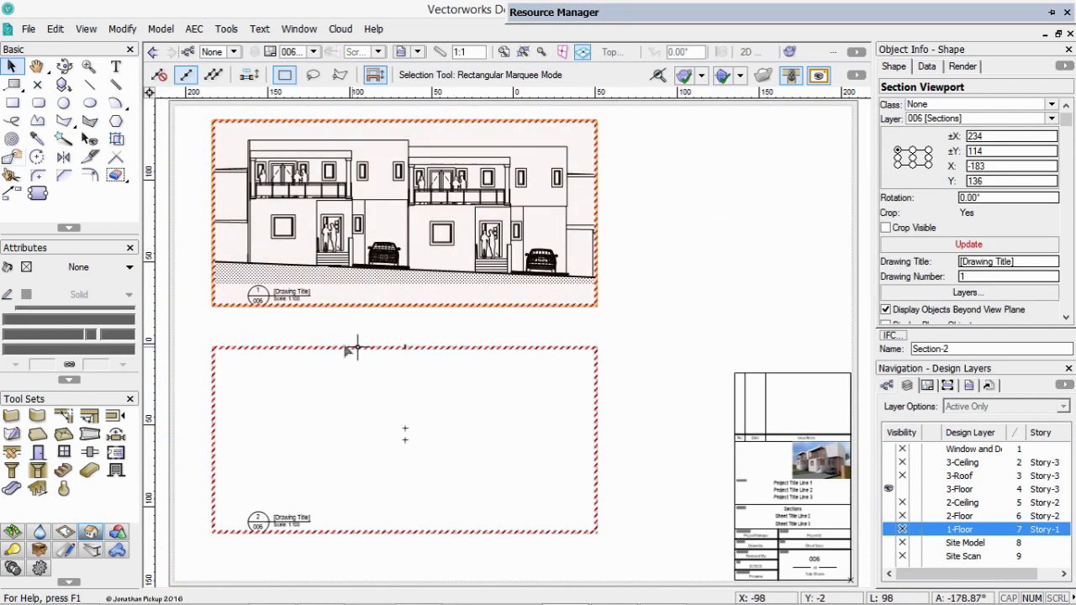
pyautogui.keyDown('shift'); pyautogui.click(352, 348); pyautogui.keyUp('shift')
pyautogui.scroll(-2, 946, 221)
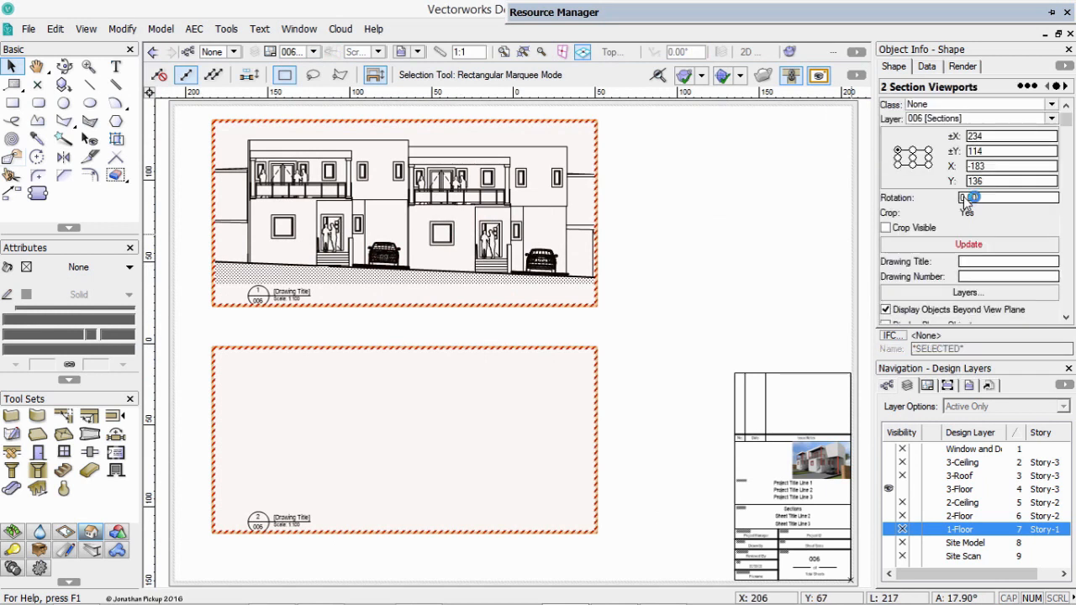
pyautogui.click(714, 224)
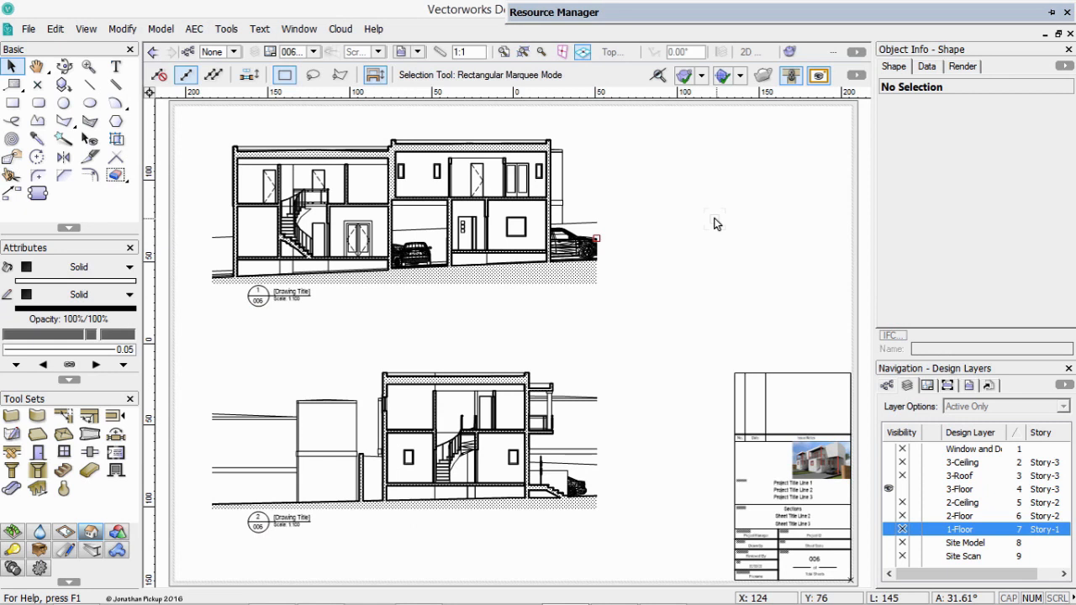
pyautogui.scroll(-3, 617, 241)
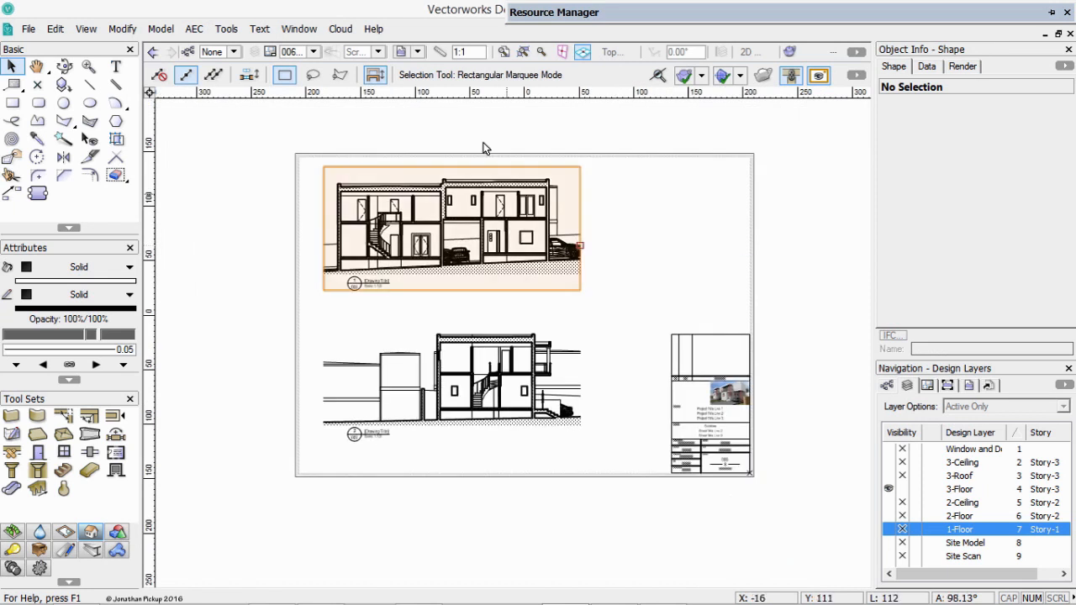